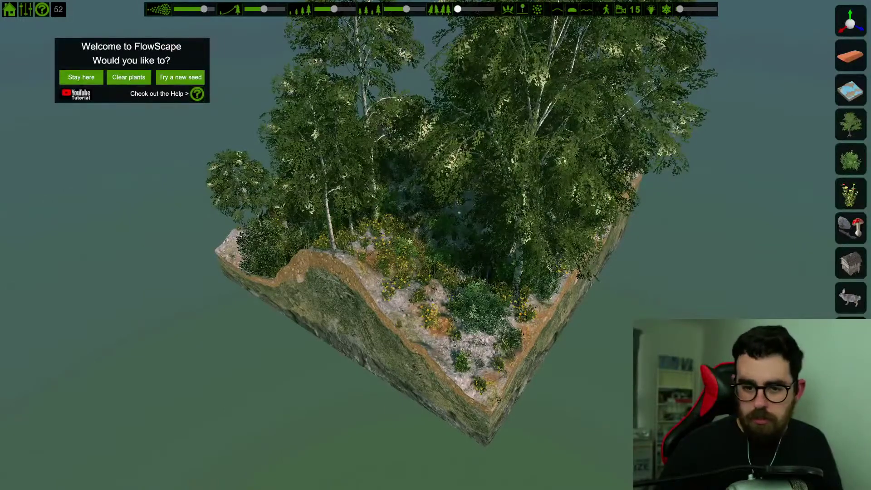
Open NVIDIA Broadcast to review the webcam's background effect settings, and close it
{"action": "key", "text": "super"}
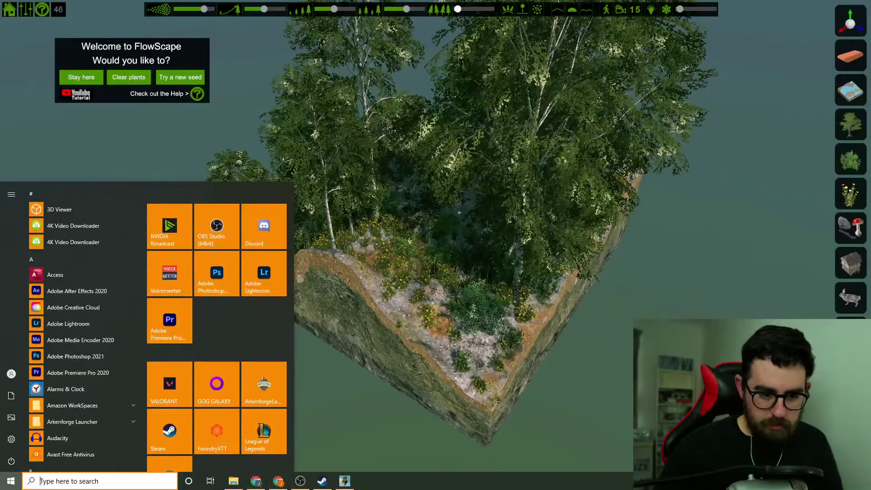
{"action": "left_click", "coordinate": [169, 226]}
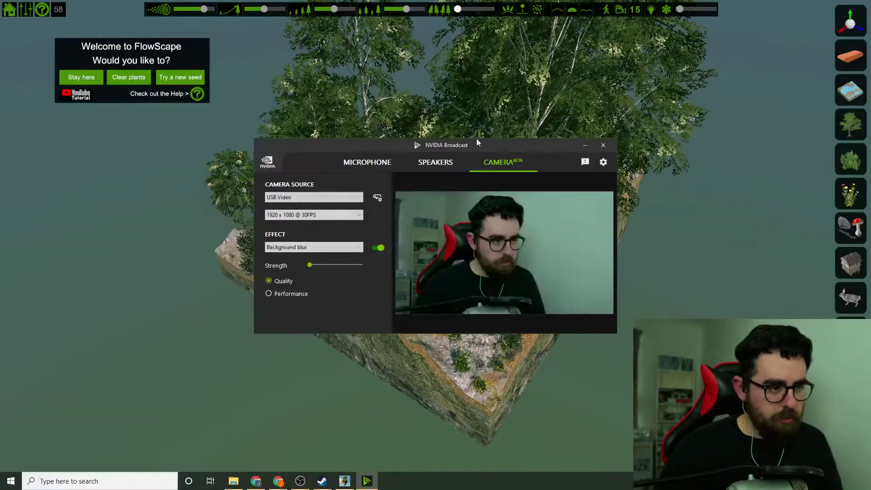
{"action": "left_click", "coordinate": [603, 145]}
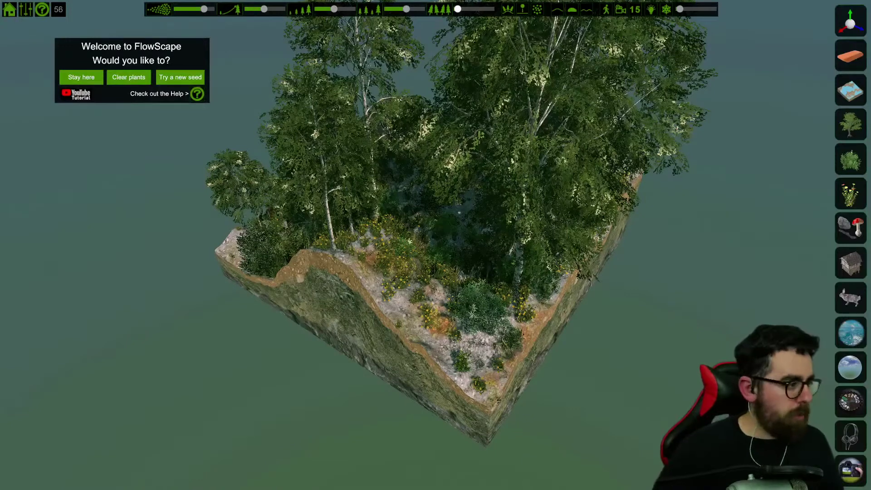
{"action": "key", "text": "alt+Tab"}
{"action": "key", "text": "alt+Tab"}
{"action": "key", "text": "alt+Tab"}
{"action": "key", "text": "alt+Tab"}
{"action": "key", "text": "alt+Tab"}
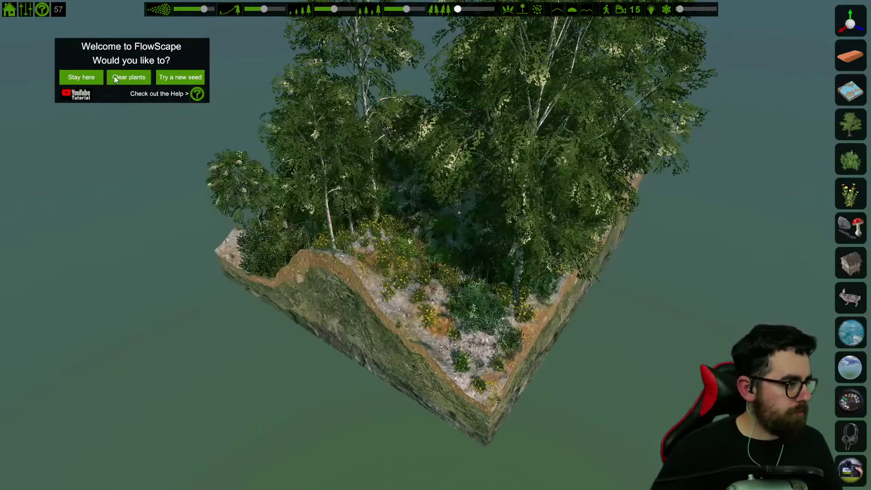
Clear all plants from the starting landscape and browse the terrain, flower and rock asset categories
{"action": "left_click", "coordinate": [115, 78]}
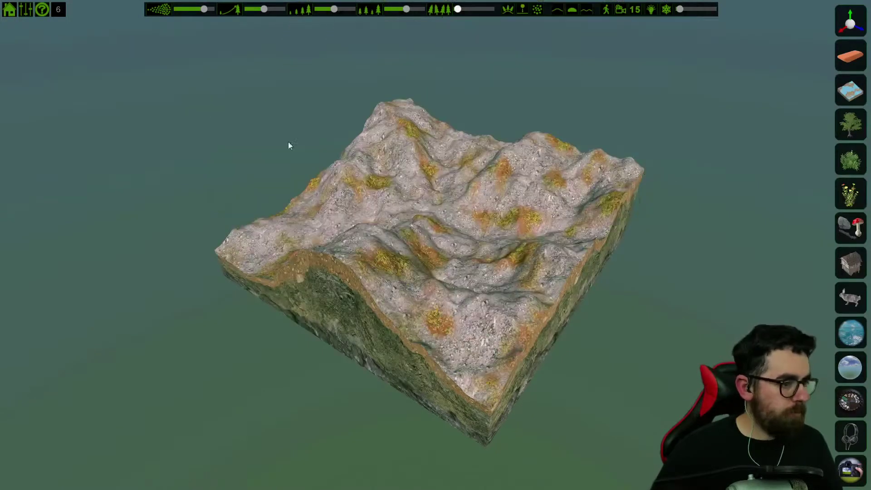
{"action": "left_click", "coordinate": [853, 98]}
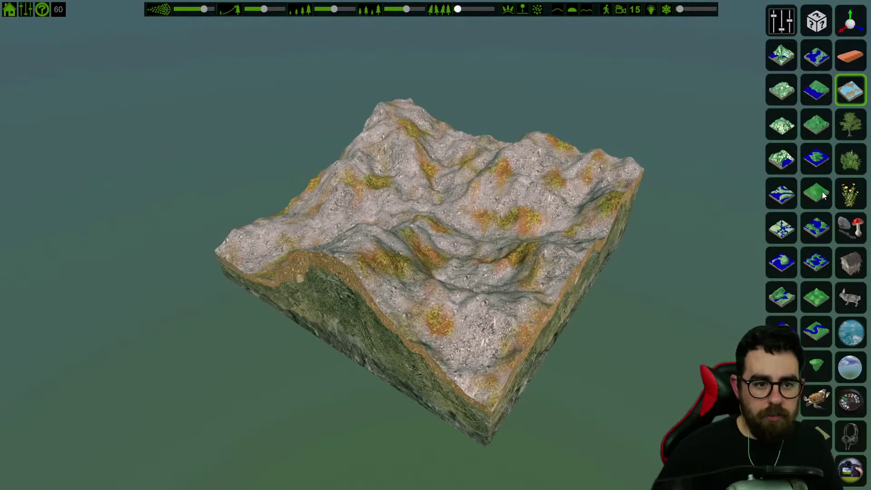
{"action": "left_click", "coordinate": [851, 186]}
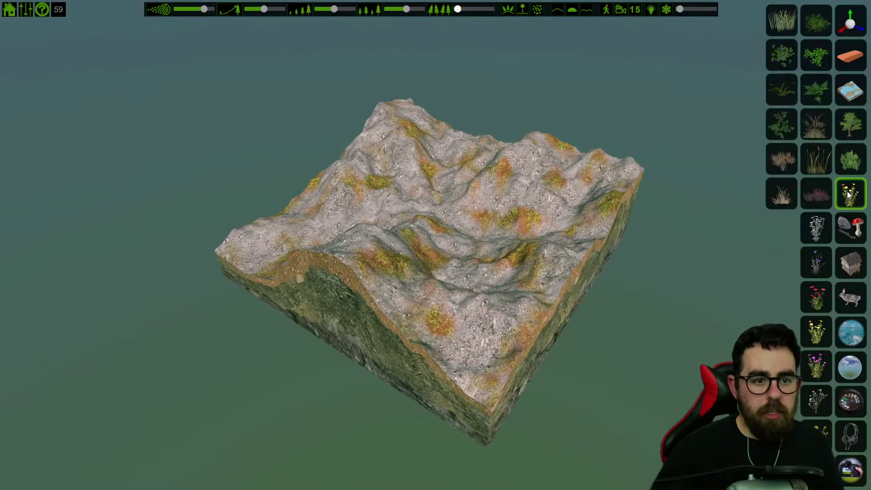
{"action": "left_click", "coordinate": [846, 222]}
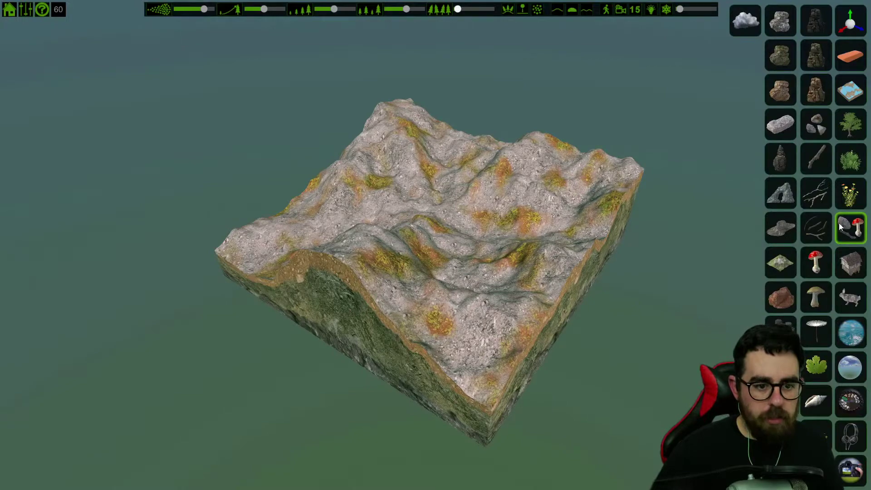
Try placing the mountain model on the bumpy rocky terrain, and undo the placement
{"action": "left_click", "coordinate": [780, 263]}
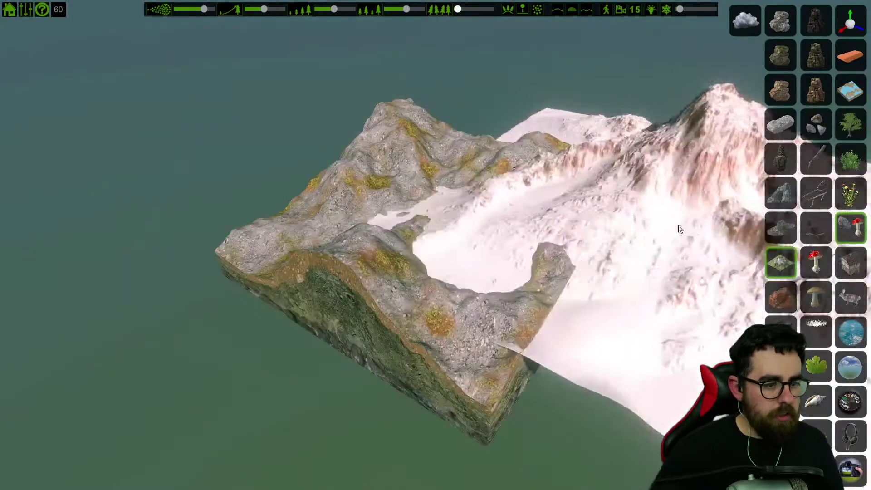
{"action": "left_click", "coordinate": [780, 263]}
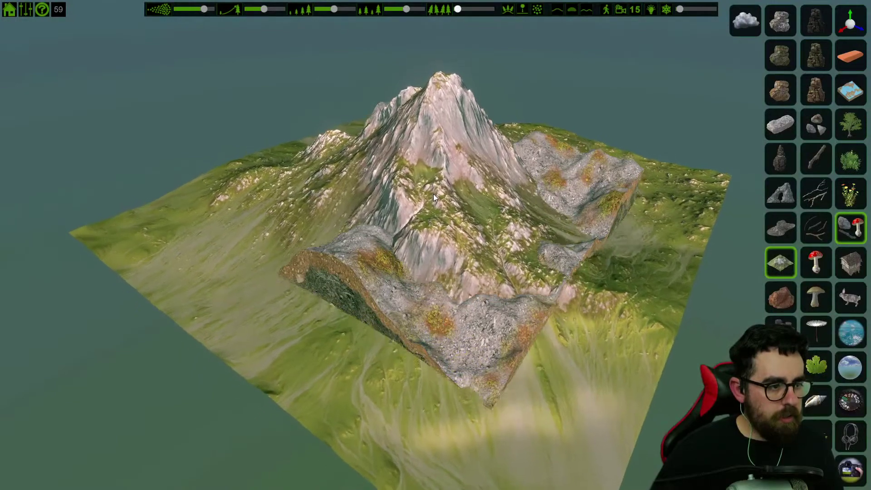
{"action": "left_click", "coordinate": [423, 185]}
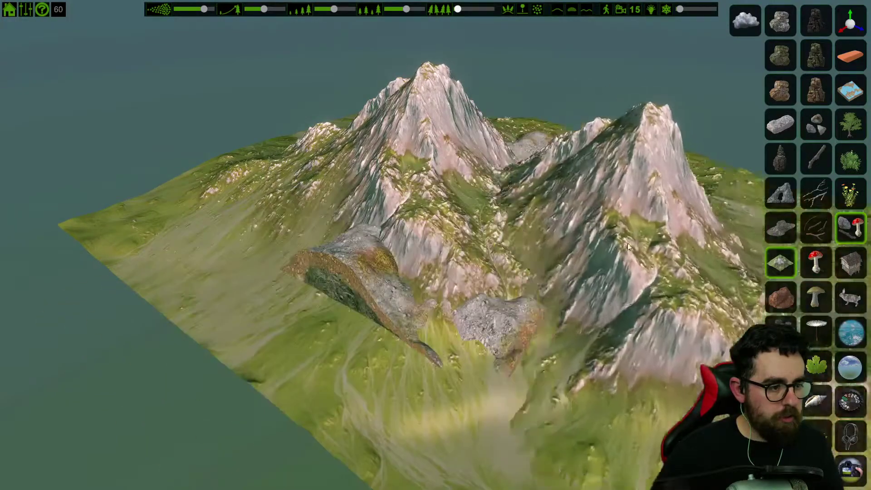
{"action": "key", "text": "ctrl+z"}
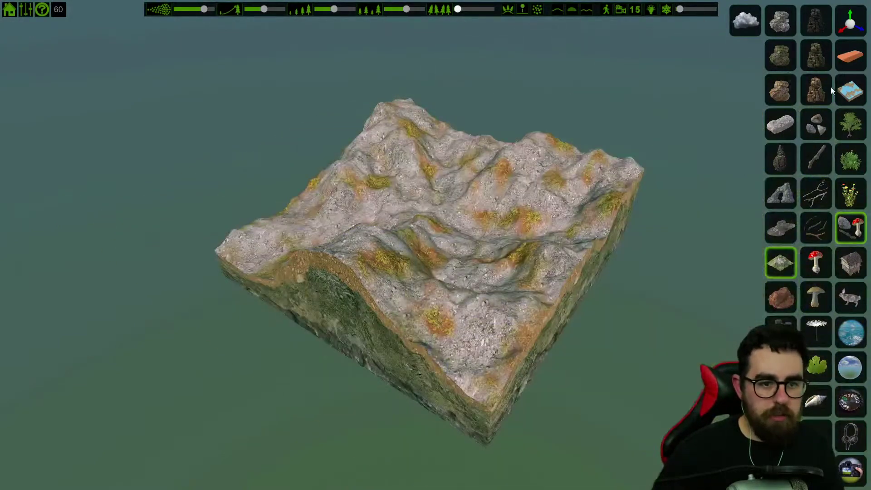
Replace the bumpy rocky terrain with a completely flat terrain
{"action": "left_click", "coordinate": [851, 93]}
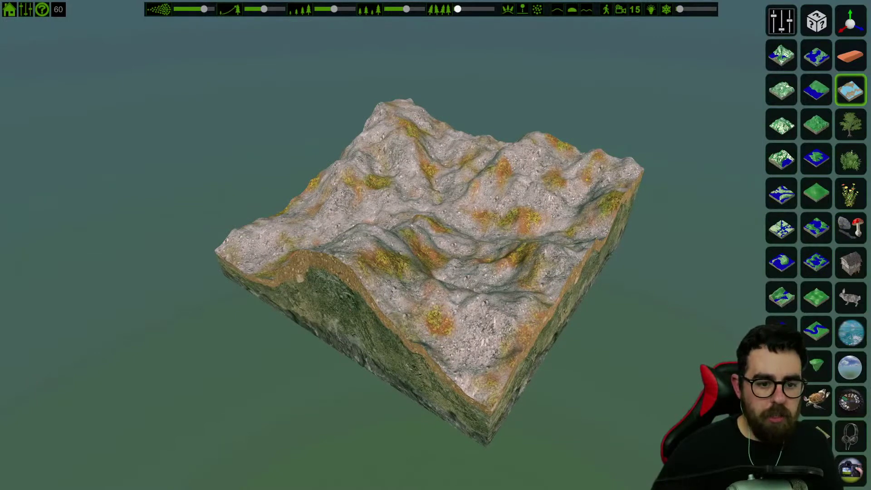
{"action": "left_click", "coordinate": [407, 229]}
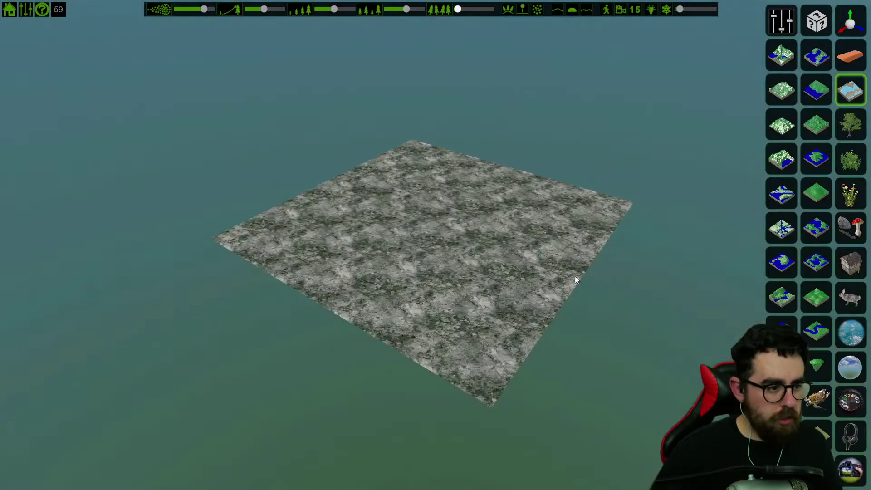
Place a mountain model over the centre of the flat terrain, cycling its variants to the steep rocky peak with green slopes
{"action": "left_click", "coordinate": [846, 227]}
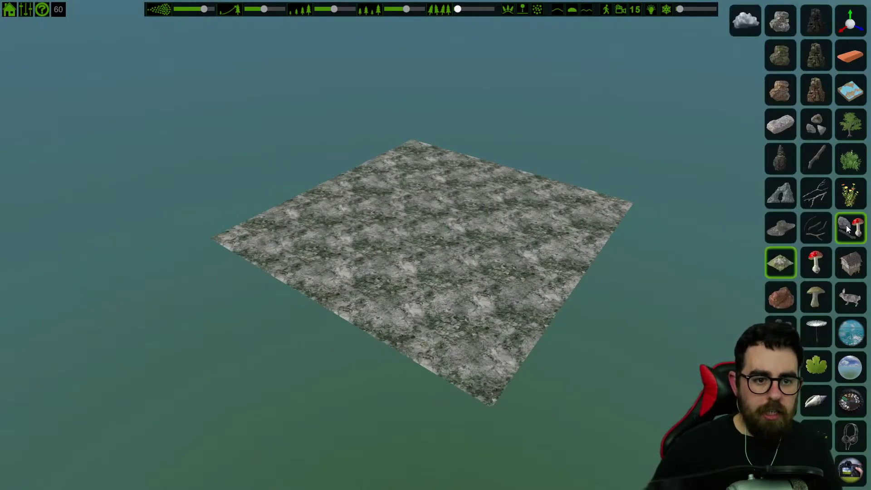
{"action": "left_click", "coordinate": [771, 266]}
{"action": "key", "text": "Right"}
{"action": "key", "text": "Right"}
{"action": "key", "text": "Right"}
{"action": "key", "text": "Right"}
{"action": "key", "text": "Right"}
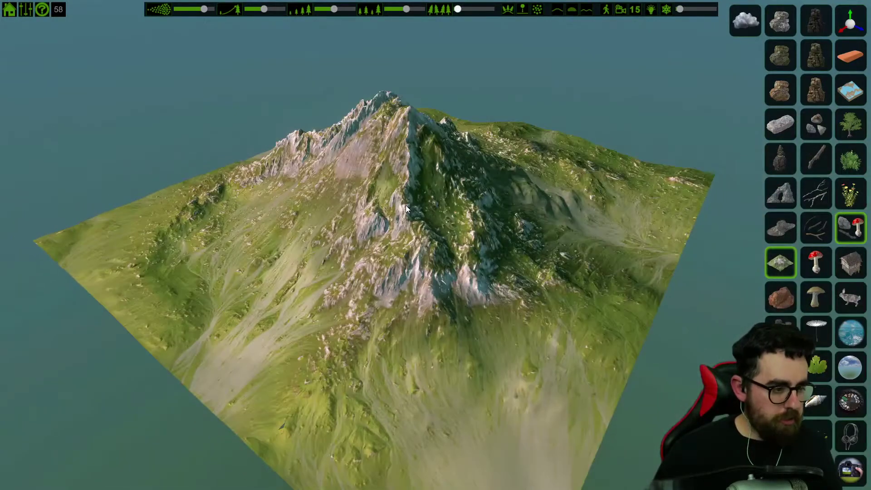
{"action": "key", "text": "Right"}
{"action": "key", "text": "Right"}
{"action": "key", "text": "Right"}
{"action": "key", "text": "Right"}
{"action": "key", "text": "Right"}
{"action": "key", "text": "Right"}
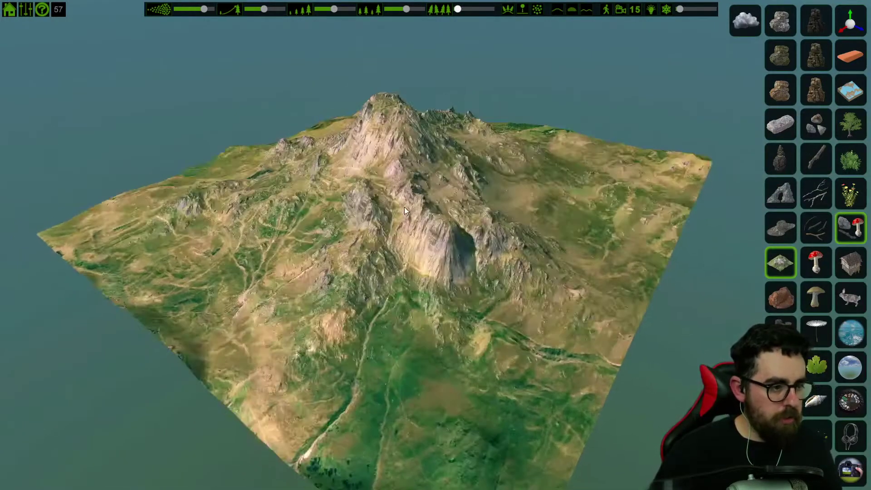
{"action": "key", "text": "Right"}
{"action": "key", "text": "Right"}
{"action": "key", "text": "Right"}
{"action": "key", "text": "Right"}
{"action": "key", "text": "Right"}
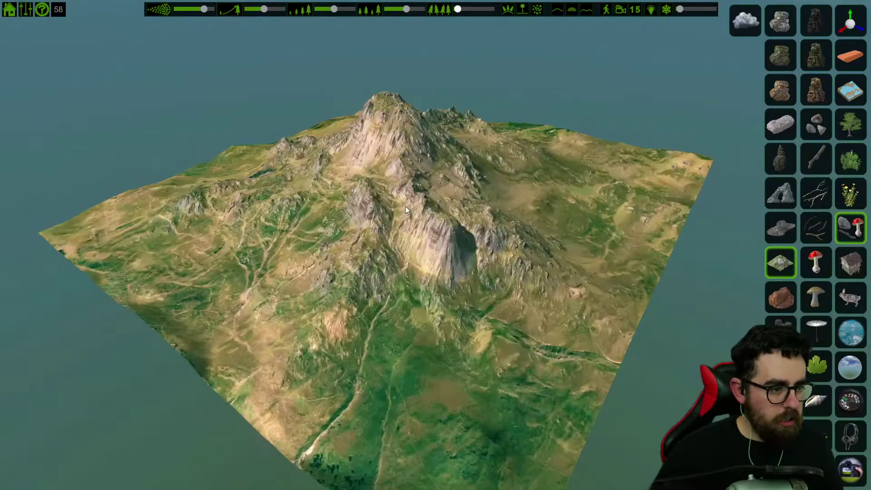
{"action": "key", "text": "Right"}
{"action": "key", "text": "Right"}
{"action": "key", "text": "Right"}
{"action": "key", "text": "Right"}
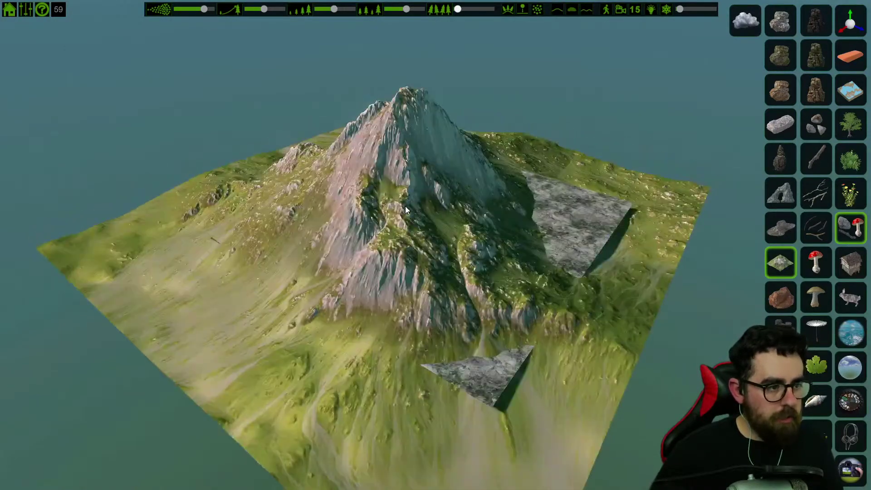
{"action": "key", "text": "Right"}
{"action": "key", "text": "Right"}
{"action": "key", "text": "Right"}
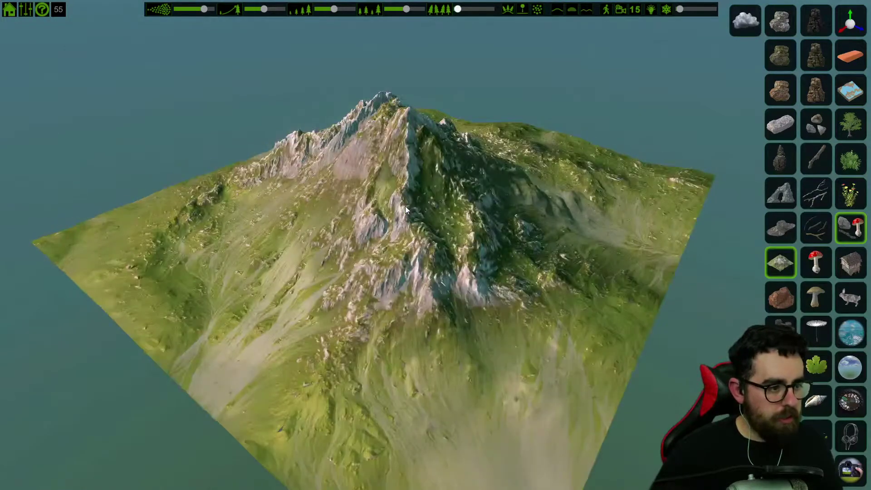
{"action": "key", "text": "Right"}
{"action": "key", "text": "Right"}
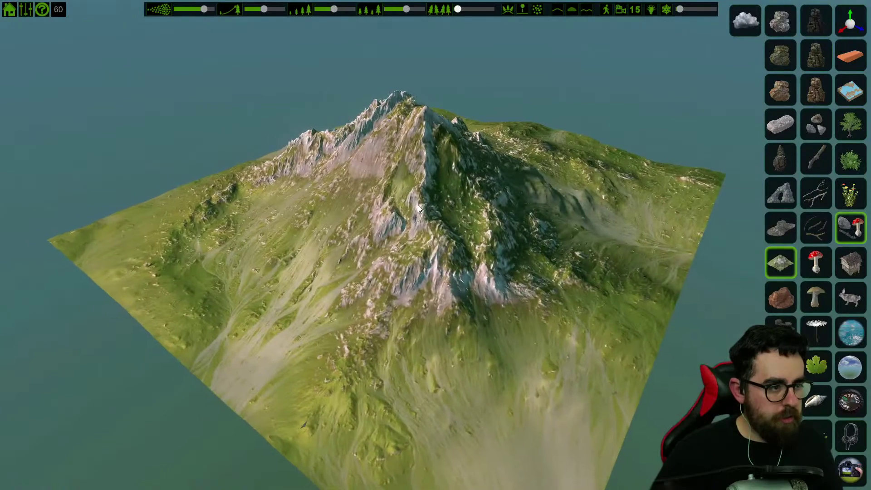
{"action": "key", "text": "Right"}
{"action": "key", "text": "Right"}
{"action": "key", "text": "Right"}
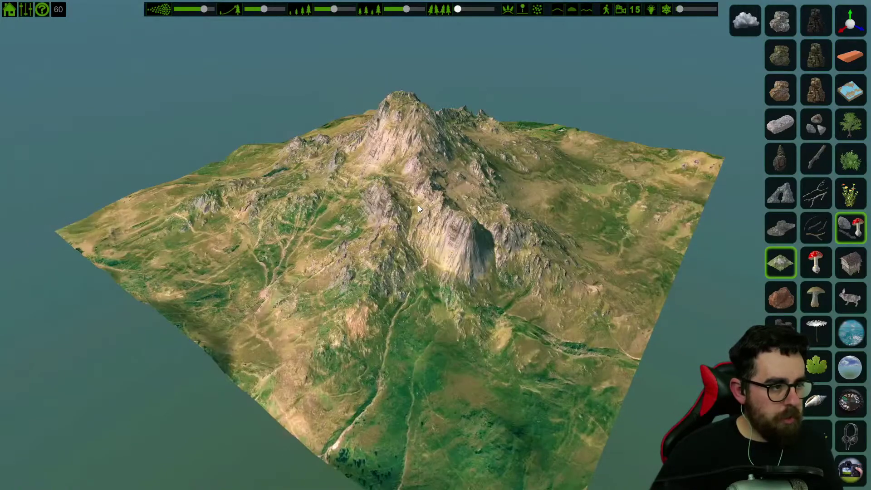
{"action": "key", "text": "Right"}
{"action": "key", "text": "Right"}
{"action": "key", "text": "Right"}
{"action": "key", "text": "Right"}
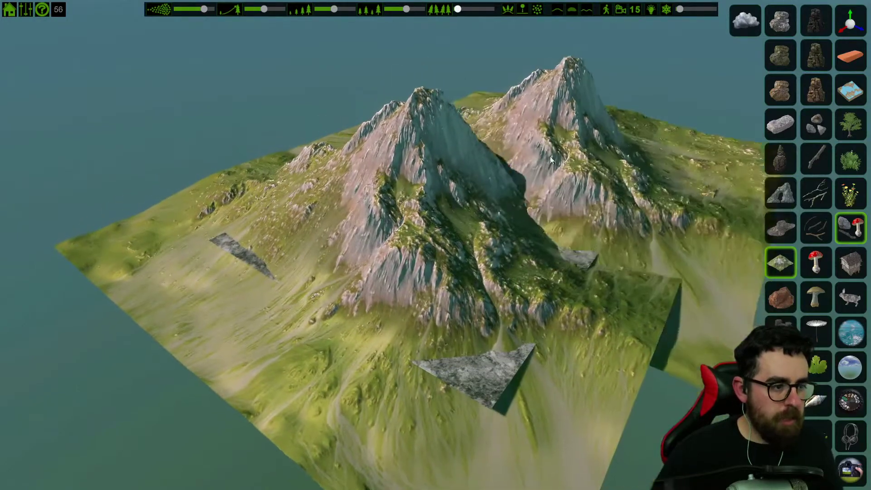
Move the mountain model upward until it fully covers the flat grey terrain
{"action": "left_click", "coordinate": [851, 22]}
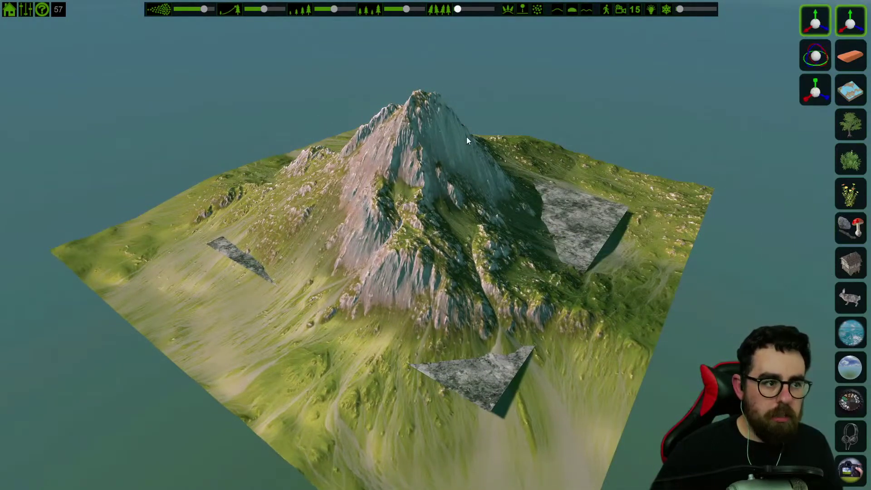
{"action": "left_click", "coordinate": [447, 157]}
{"action": "left_click_drag", "start_coordinate": [416, 183], "coordinate": [407, 165]}
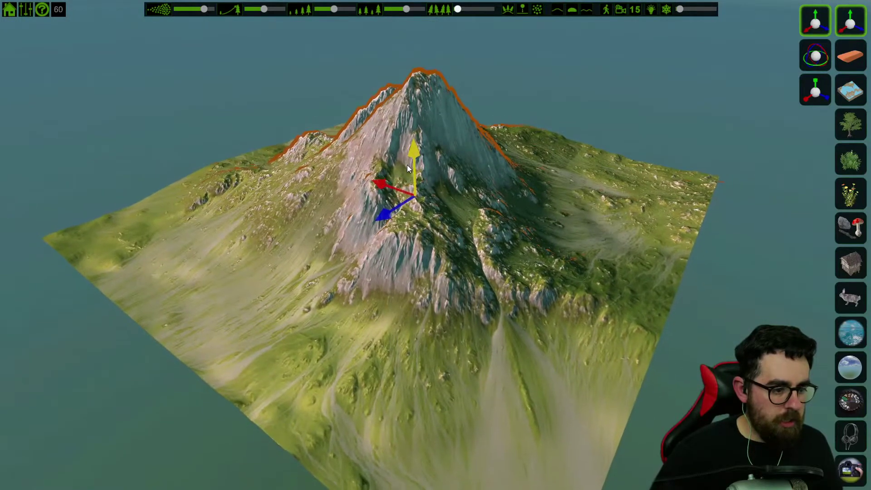
Select the broad-leaved palm tree for planting, try a brush stroke up the mountain, and undo it
{"action": "left_click", "coordinate": [848, 127]}
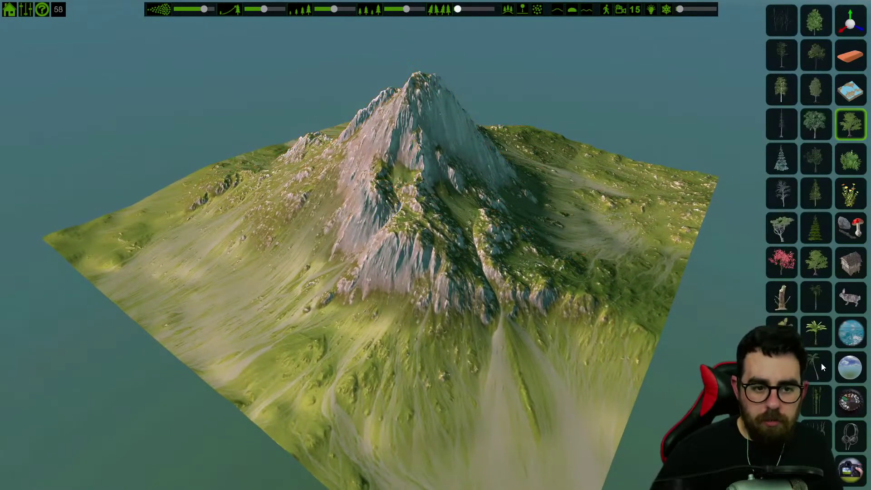
{"action": "left_click", "coordinate": [815, 333]}
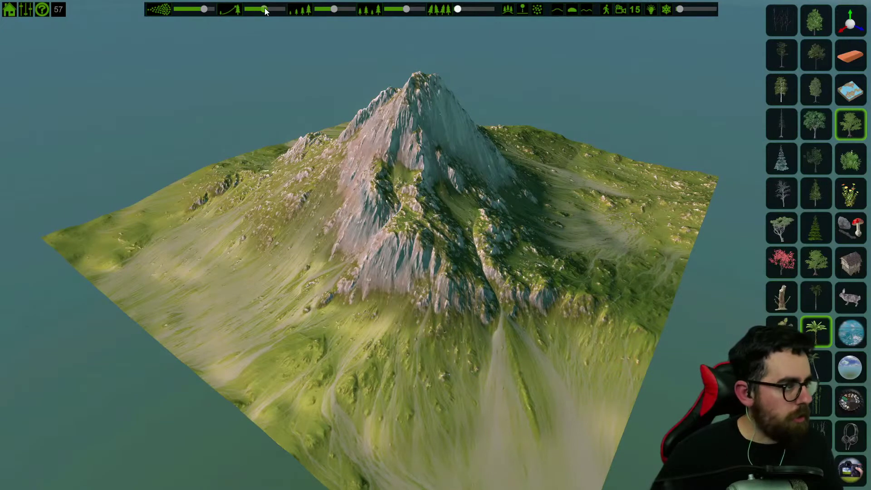
{"action": "mouse_move", "coordinate": [243, 328]}
{"action": "left_mouse_down"}
{"action": "mouse_move", "coordinate": [318, 204]}
{"action": "mouse_move", "coordinate": [399, 154]}
{"action": "left_mouse_up"}
{"action": "key", "text": "ctrl+z"}
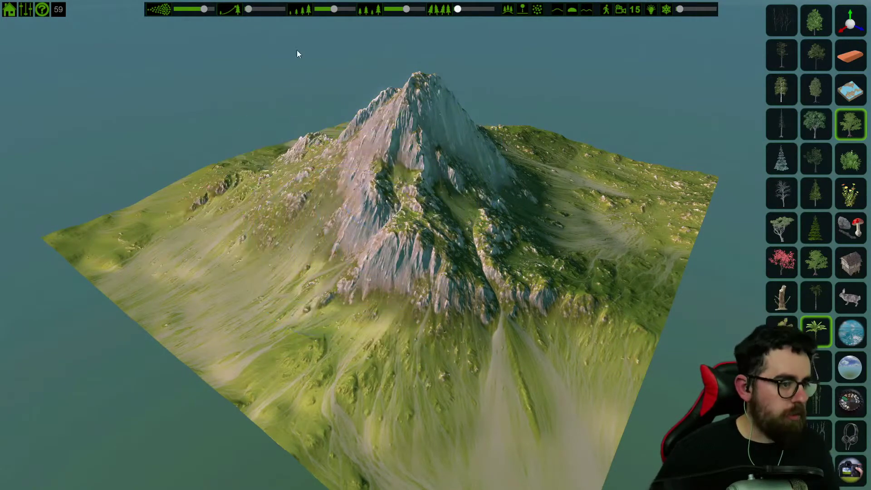
Reduce the tree size settings, raise the spray density, and paint small palms across the mountain's near slopes
{"action": "left_click_drag", "start_coordinate": [328, 12], "coordinate": [324, 10]}
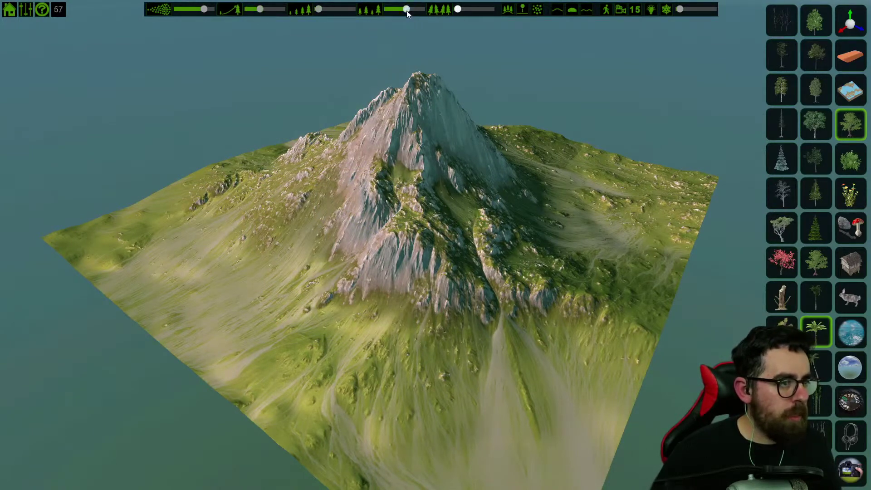
{"action": "mouse_move", "coordinate": [293, 220]}
{"action": "left_mouse_down"}
{"action": "mouse_move", "coordinate": [279, 266]}
{"action": "mouse_move", "coordinate": [345, 170]}
{"action": "mouse_move", "coordinate": [378, 154]}
{"action": "mouse_move", "coordinate": [318, 140]}
{"action": "mouse_move", "coordinate": [359, 191]}
{"action": "mouse_move", "coordinate": [437, 203]}
{"action": "mouse_move", "coordinate": [321, 194]}
{"action": "mouse_move", "coordinate": [314, 251]}
{"action": "mouse_move", "coordinate": [289, 238]}
{"action": "mouse_move", "coordinate": [319, 248]}
{"action": "mouse_move", "coordinate": [404, 248]}
{"action": "left_mouse_up"}
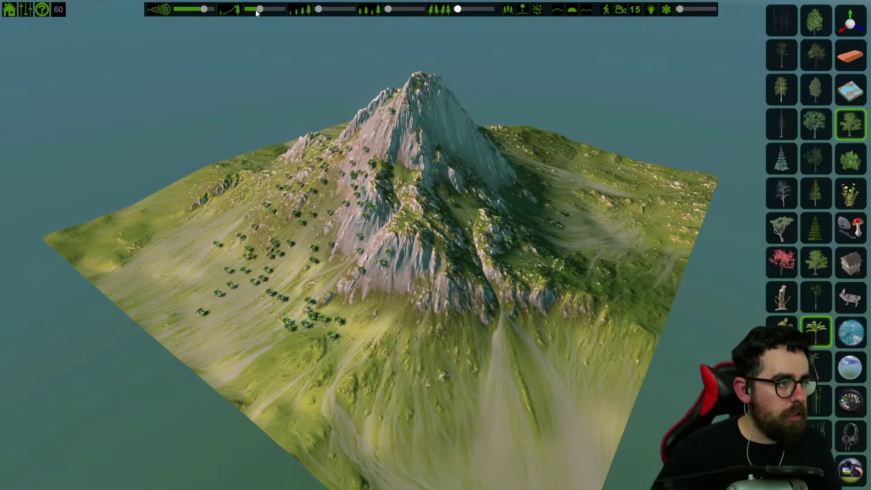
{"action": "mouse_move", "coordinate": [313, 221]}
{"action": "left_mouse_down"}
{"action": "mouse_move", "coordinate": [291, 254]}
{"action": "mouse_move", "coordinate": [305, 252]}
{"action": "mouse_move", "coordinate": [291, 230]}
{"action": "mouse_move", "coordinate": [336, 283]}
{"action": "mouse_move", "coordinate": [284, 244]}
{"action": "mouse_move", "coordinate": [298, 237]}
{"action": "mouse_move", "coordinate": [343, 254]}
{"action": "mouse_move", "coordinate": [234, 257]}
{"action": "mouse_move", "coordinate": [261, 254]}
{"action": "mouse_move", "coordinate": [286, 290]}
{"action": "mouse_move", "coordinate": [271, 279]}
{"action": "mouse_move", "coordinate": [489, 310]}
{"action": "mouse_move", "coordinate": [465, 346]}
{"action": "mouse_move", "coordinate": [300, 272]}
{"action": "mouse_move", "coordinate": [467, 284]}
{"action": "mouse_move", "coordinate": [535, 254]}
{"action": "mouse_move", "coordinate": [367, 290]}
{"action": "mouse_move", "coordinate": [535, 317]}
{"action": "mouse_move", "coordinate": [556, 333]}
{"action": "mouse_move", "coordinate": [587, 240]}
{"action": "mouse_move", "coordinate": [568, 176]}
{"action": "mouse_move", "coordinate": [600, 208]}
{"action": "mouse_move", "coordinate": [535, 334]}
{"action": "mouse_move", "coordinate": [654, 200]}
{"action": "mouse_move", "coordinate": [590, 327]}
{"action": "mouse_move", "coordinate": [388, 361]}
{"action": "mouse_move", "coordinate": [255, 220]}
{"action": "mouse_move", "coordinate": [396, 346]}
{"action": "mouse_move", "coordinate": [588, 250]}
{"action": "mouse_move", "coordinate": [604, 200]}
{"action": "mouse_move", "coordinate": [328, 323]}
{"action": "mouse_move", "coordinate": [406, 352]}
{"action": "mouse_move", "coordinate": [338, 328]}
{"action": "mouse_move", "coordinate": [364, 342]}
{"action": "mouse_move", "coordinate": [382, 339]}
{"action": "mouse_move", "coordinate": [375, 351]}
{"action": "mouse_move", "coordinate": [396, 356]}
{"action": "left_mouse_up"}
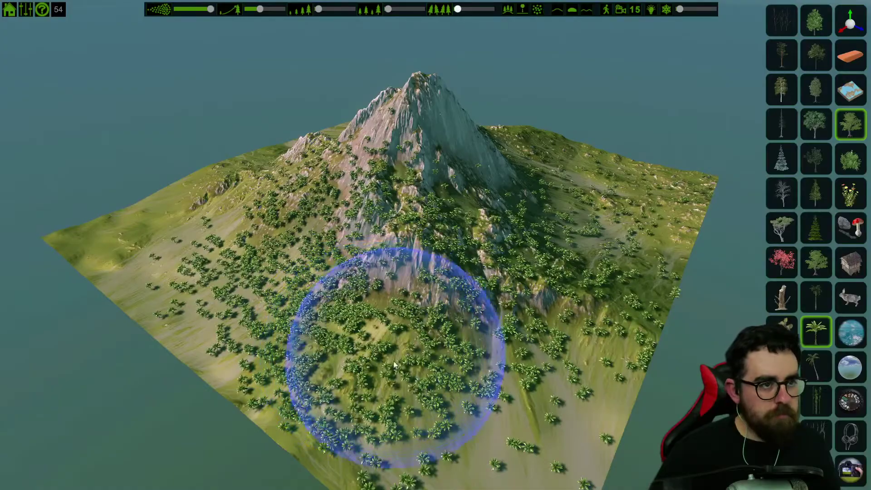
Fly in close to the palm-covered slope to examine the planted trees and their scale
{"action": "key", "text": "w"}
{"action": "key", "text": "a"}
{"action": "key", "text": "w"}
{"action": "key", "text": "a"}
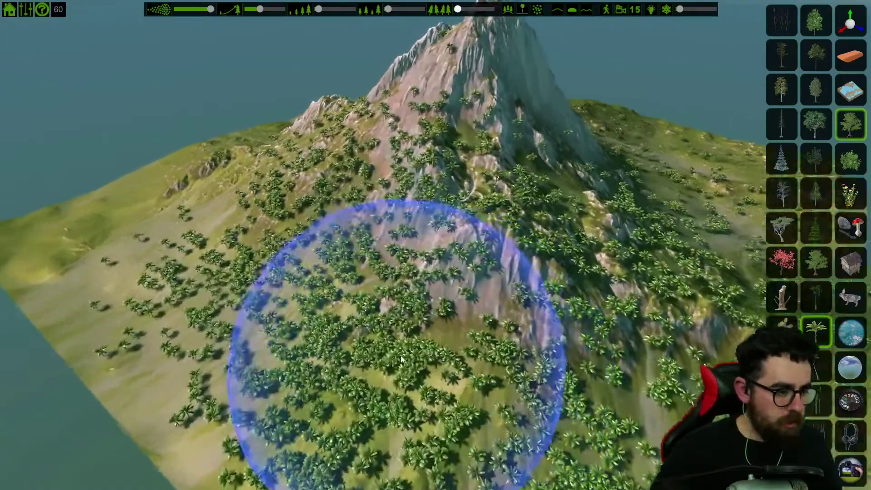
{"action": "key", "text": "w"}
{"action": "key", "text": "a"}
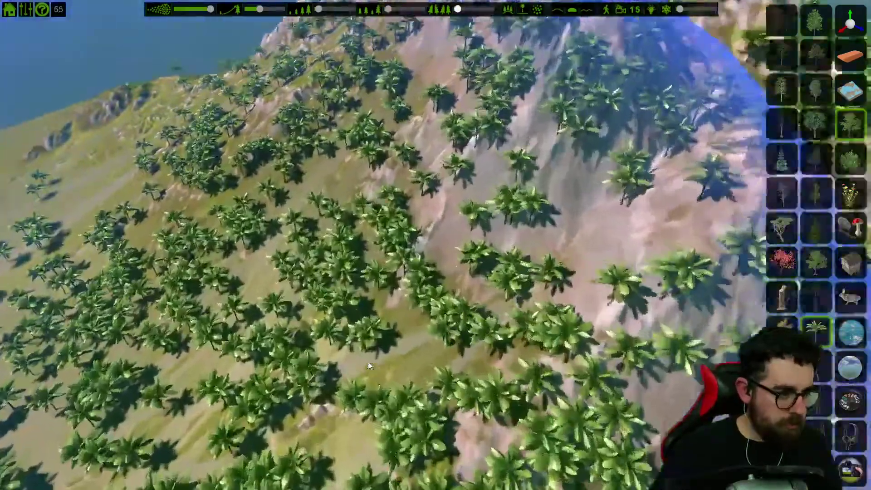
{"action": "key", "text": "s"}
{"action": "key", "text": "a"}
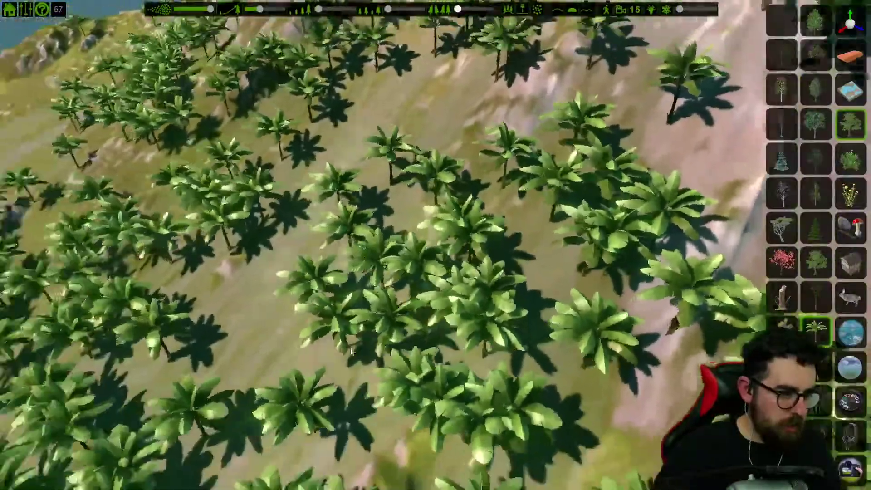
{"action": "key", "text": "w"}
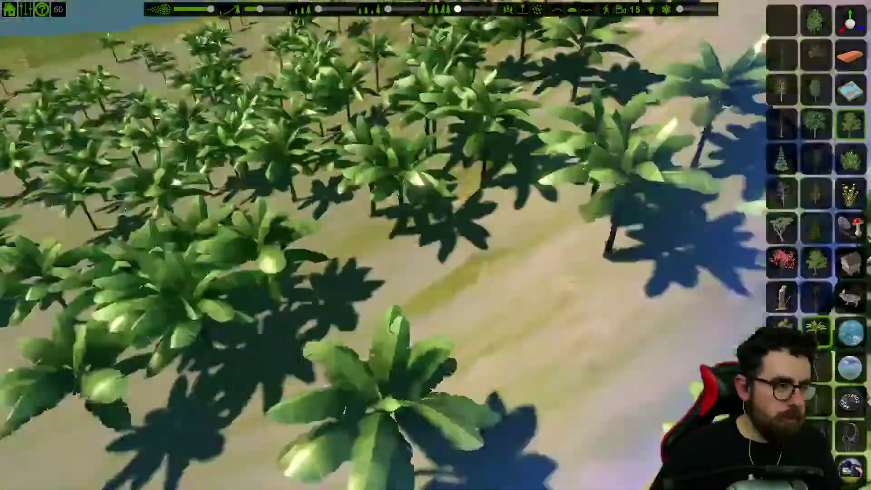
Fly around and back out over the palm-covered mountainside to survey how the planted trees are spread
{"action": "right_click_drag", "start_coordinate": [524, 187], "coordinate": [539, 71]}
{"action": "key", "text": "w"}
{"action": "key", "text": "w"}
{"action": "key", "text": "w"}
{"action": "key", "text": "w"}
{"action": "right_click_drag", "start_coordinate": [649, 28], "coordinate": [631, 125]}
{"action": "key", "text": "w"}
{"action": "key", "text": "w"}
{"action": "key", "text": "a"}
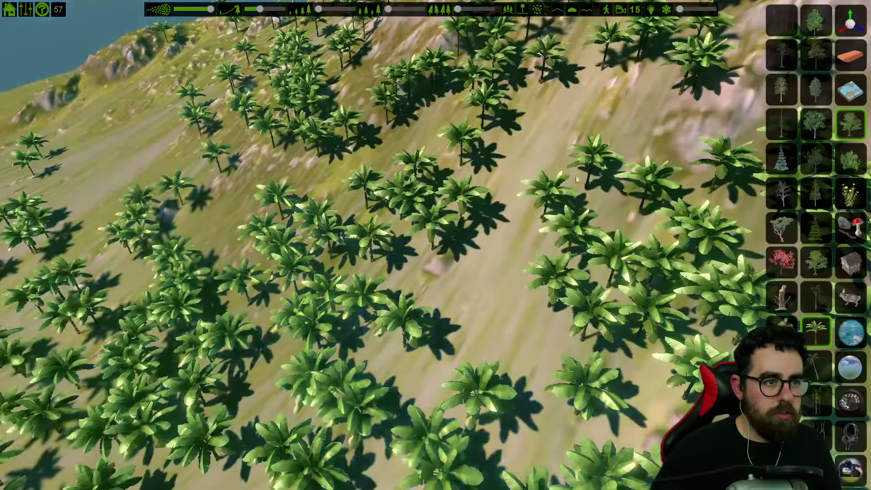
{"action": "key", "text": "s"}
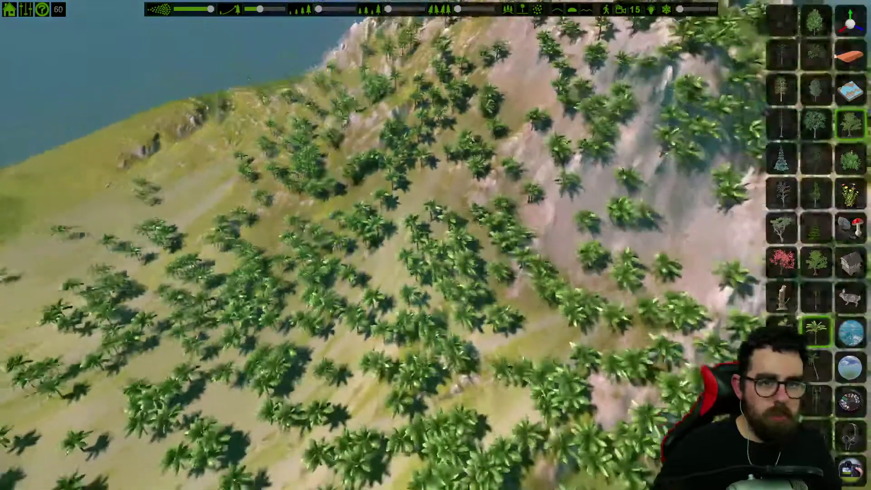
Remove the mountain model and erase the floating palms left around and above the flat grey terrain
{"action": "left_click", "coordinate": [850, 56]}
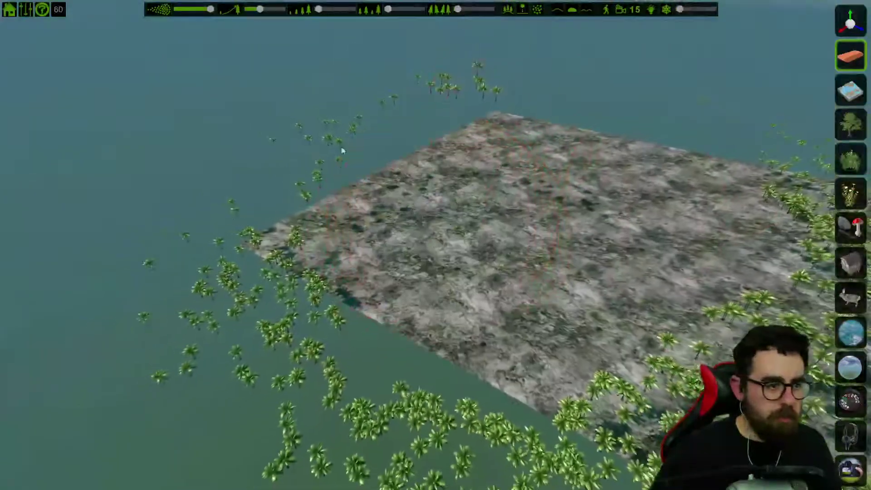
{"action": "mouse_move", "coordinate": [398, 117]}
{"action": "left_mouse_down"}
{"action": "mouse_move", "coordinate": [356, 267]}
{"action": "mouse_move", "coordinate": [206, 348]}
{"action": "left_mouse_up"}
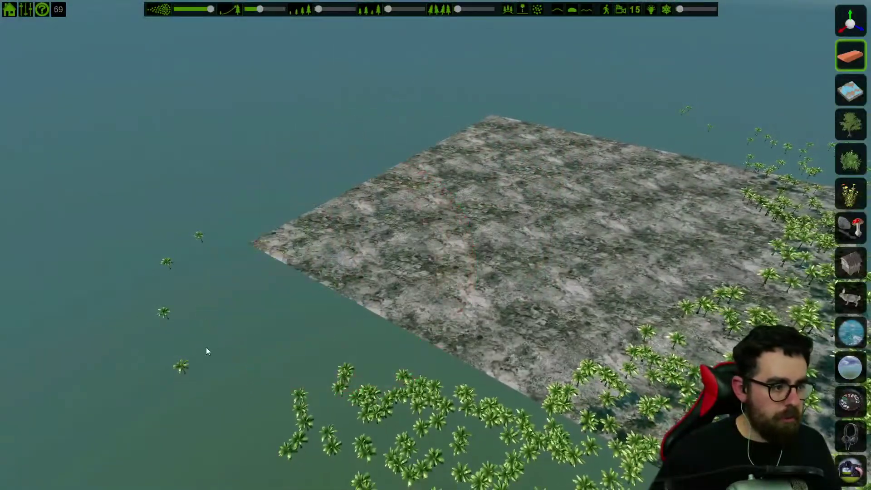
{"action": "key", "text": "s"}
{"action": "mouse_move", "coordinate": [258, 360]}
{"action": "left_mouse_down"}
{"action": "mouse_move", "coordinate": [506, 437]}
{"action": "mouse_move", "coordinate": [487, 447]}
{"action": "mouse_move", "coordinate": [713, 219]}
{"action": "mouse_move", "coordinate": [625, 119]}
{"action": "mouse_move", "coordinate": [760, 165]}
{"action": "mouse_move", "coordinate": [579, 127]}
{"action": "left_mouse_up"}
{"action": "key", "text": "d"}
{"action": "key", "text": "d"}
{"action": "key", "text": "w"}
{"action": "key", "text": "s"}
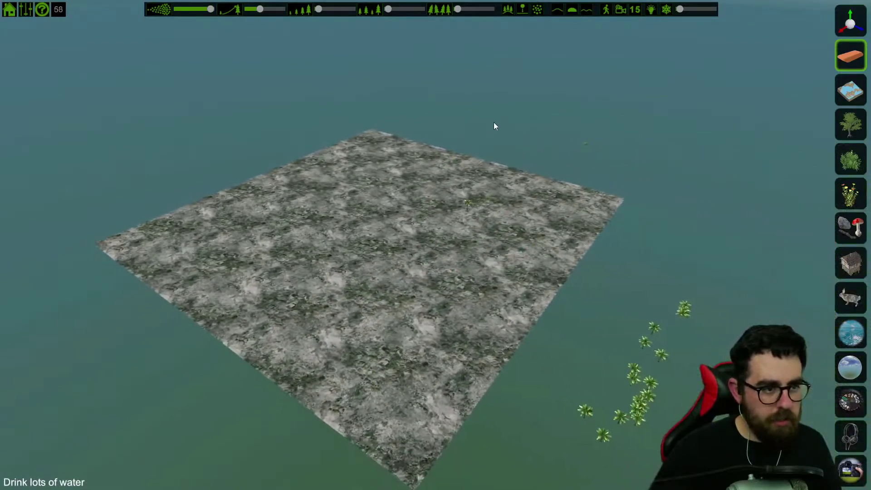
{"action": "mouse_move", "coordinate": [431, 260]}
{"action": "left_mouse_down"}
{"action": "mouse_move", "coordinate": [653, 327]}
{"action": "mouse_move", "coordinate": [649, 304]}
{"action": "left_mouse_up"}
{"action": "key", "text": "w"}
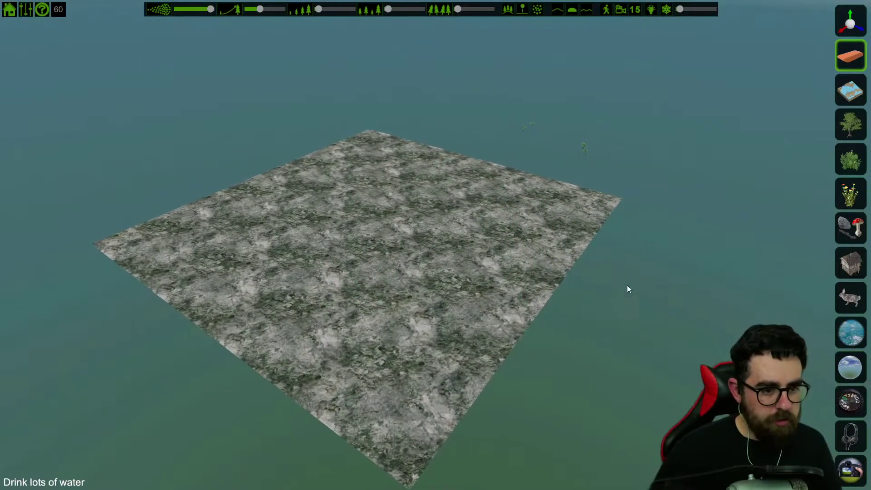
{"action": "key", "text": "d"}
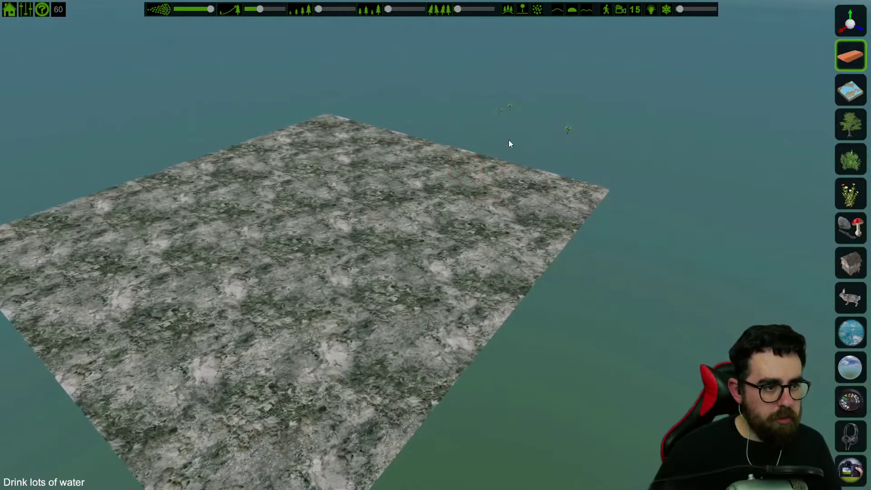
Erase the last stray palms floating beyond the far corner of the flat terrain
{"action": "right_click_drag", "start_coordinate": [435, 245], "coordinate": [345, 227]}
{"action": "mouse_move", "coordinate": [599, 347]}
{"action": "left_mouse_down"}
{"action": "mouse_move", "coordinate": [580, 371]}
{"action": "mouse_move", "coordinate": [560, 365]}
{"action": "mouse_move", "coordinate": [557, 348]}
{"action": "mouse_move", "coordinate": [547, 357]}
{"action": "left_mouse_up"}
{"action": "left_click", "coordinate": [567, 352]}
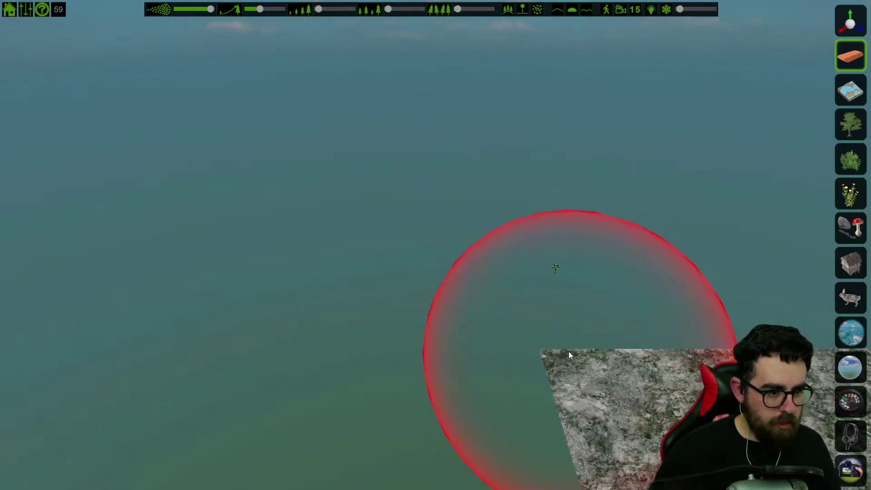
{"action": "middle_click_drag", "start_coordinate": [561, 261], "coordinate": [570, 270]}
{"action": "key", "text": "d"}
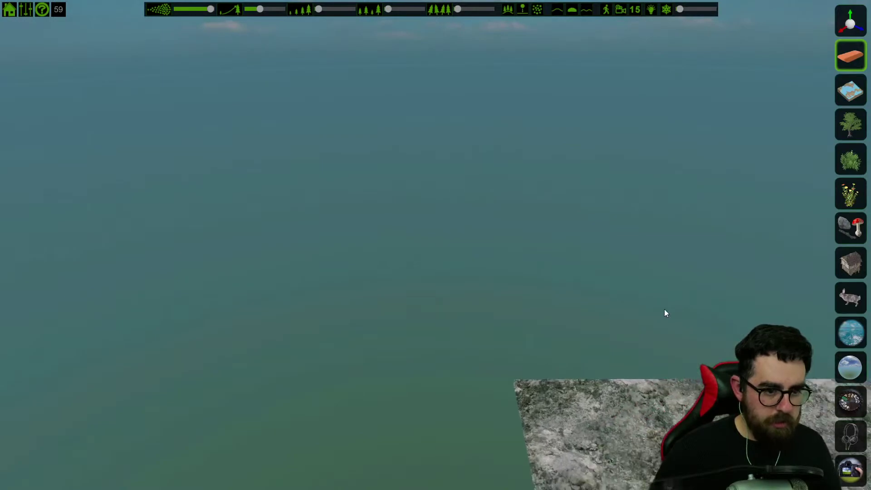
{"action": "mouse_move", "coordinate": [614, 358]}
{"action": "right_mouse_down"}
{"action": "mouse_move", "coordinate": [614, 317]}
{"action": "mouse_move", "coordinate": [654, 359]}
{"action": "mouse_move", "coordinate": [663, 327]}
{"action": "mouse_move", "coordinate": [692, 321]}
{"action": "right_mouse_up"}
{"action": "key", "text": "d"}
{"action": "left_click", "coordinate": [581, 200]}
{"action": "left_click", "coordinate": [497, 110]}
{"action": "mouse_move", "coordinate": [295, 127]}
{"action": "right_mouse_down"}
{"action": "mouse_move", "coordinate": [331, 114]}
{"action": "mouse_move", "coordinate": [344, 146]}
{"action": "right_mouse_up"}
{"action": "key", "text": "a"}
{"action": "right_click_drag", "start_coordinate": [473, 183], "coordinate": [720, 187]}
{"action": "key", "text": "s"}
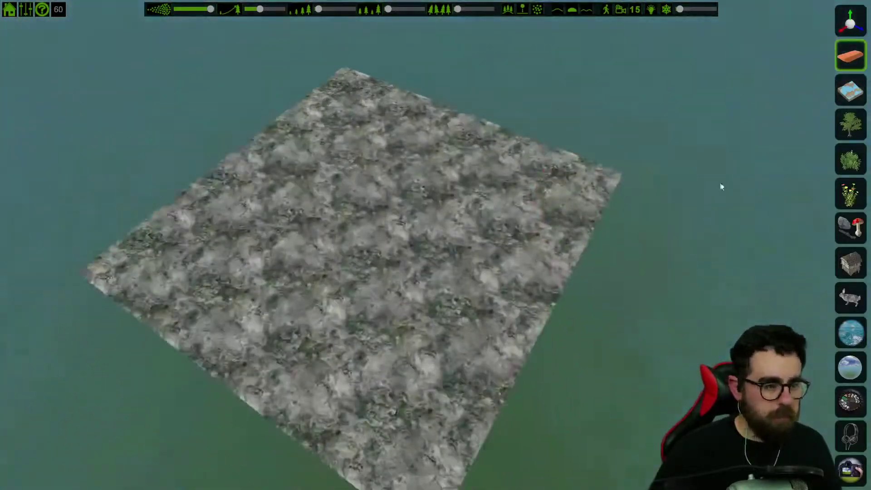
Generate a hilly terrain, accepting the removal of all plants, and give Ground 1 the light grey rock texture
{"action": "left_click", "coordinate": [849, 92]}
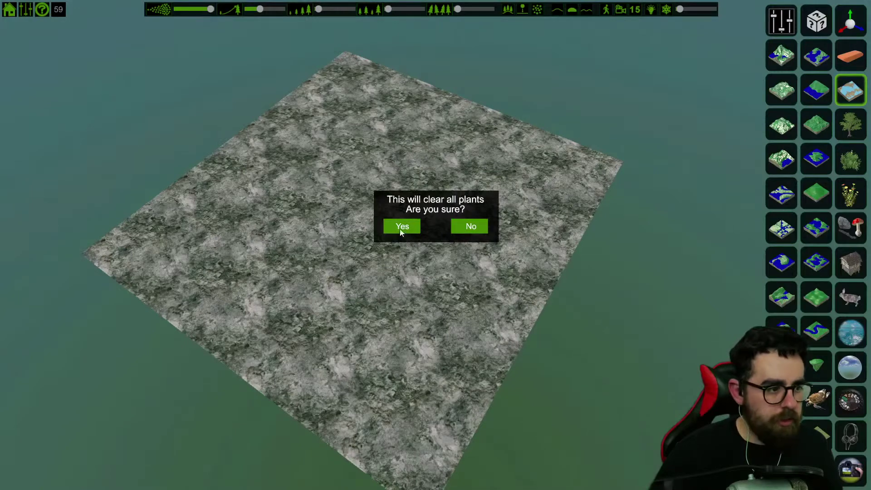
{"action": "left_click", "coordinate": [398, 229]}
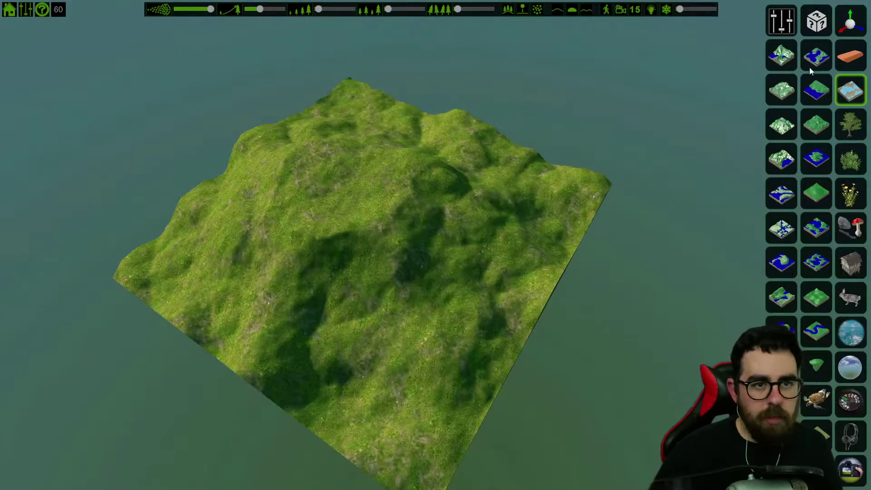
{"action": "left_click", "coordinate": [780, 25]}
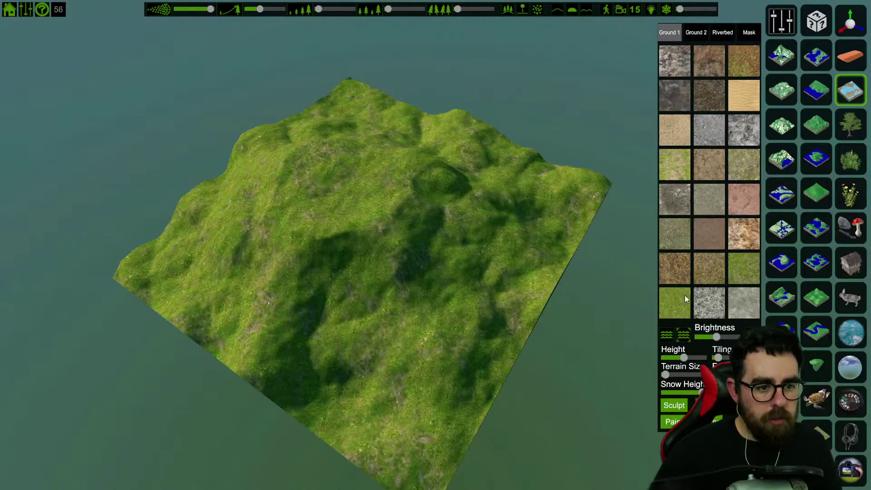
{"action": "left_click", "coordinate": [706, 303]}
{"action": "left_click", "coordinate": [738, 304]}
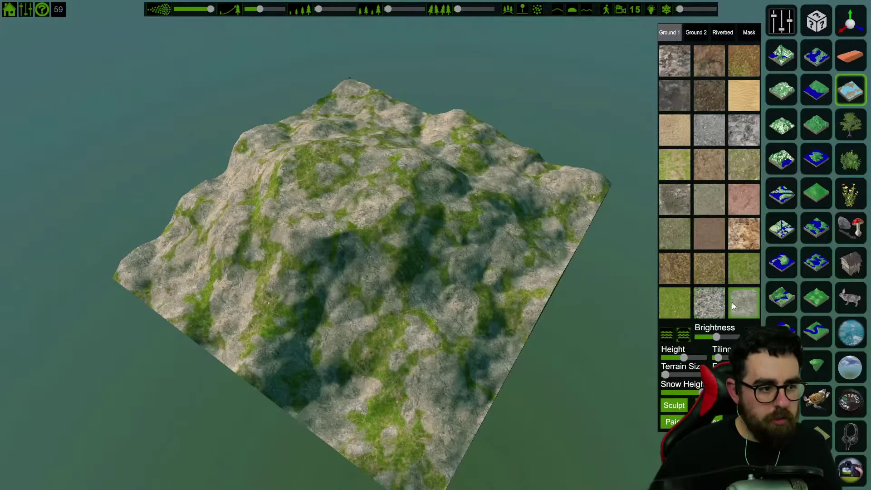
Set the Ground 2 texture to light grey rock and the Ground 1 texture to bright green grass
{"action": "left_click", "coordinate": [696, 32]}
{"action": "left_click", "coordinate": [673, 182]}
{"action": "left_click", "coordinate": [681, 297]}
{"action": "left_click", "coordinate": [742, 270]}
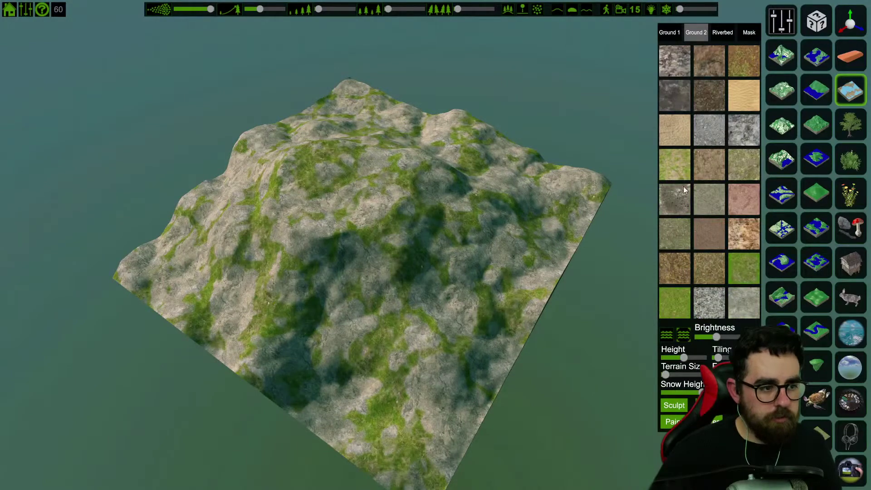
{"action": "left_click", "coordinate": [728, 295]}
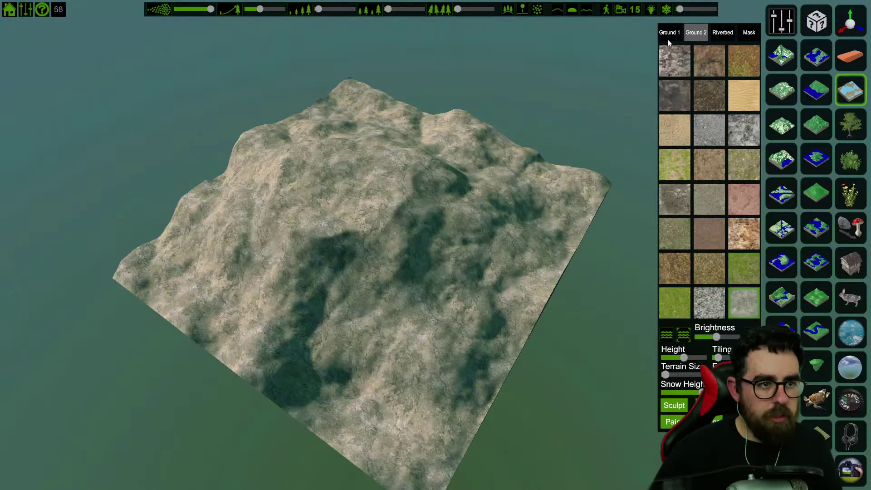
{"action": "left_click", "coordinate": [686, 293]}
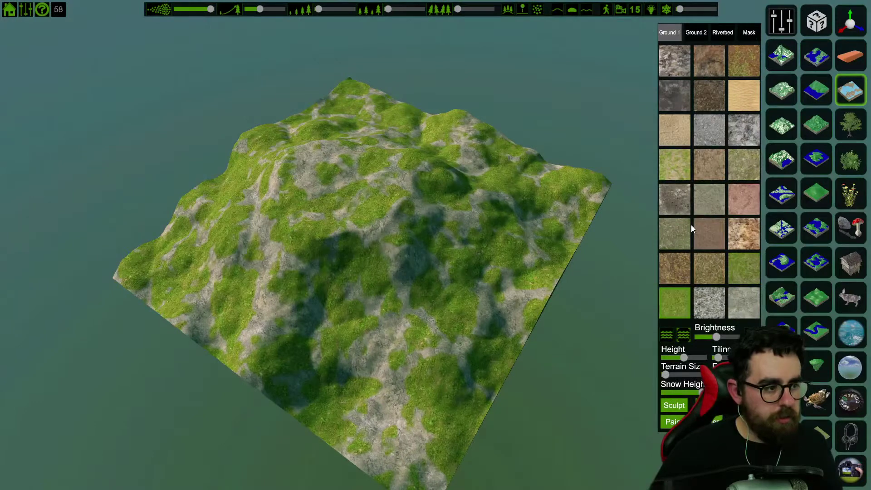
Enable terrain sculpting and raise the ground along the hill's upper ridge
{"action": "key", "text": "w"}
{"action": "key", "text": "a"}
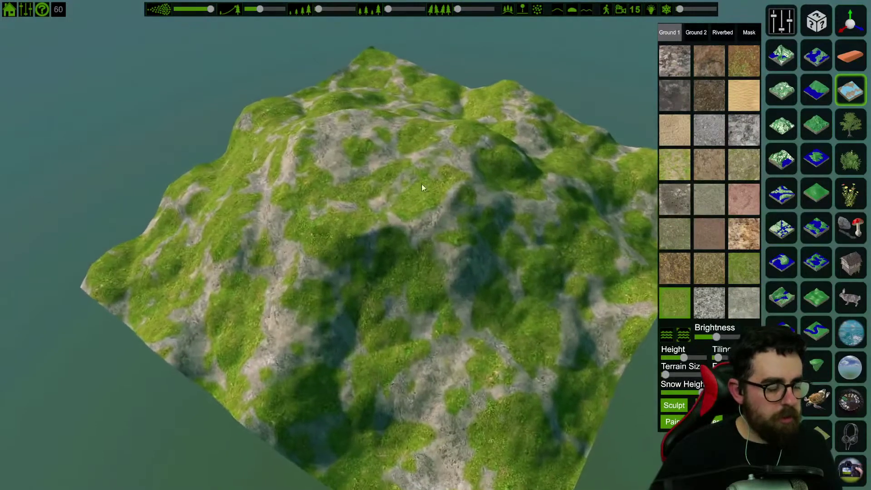
{"action": "left_click", "coordinate": [674, 409]}
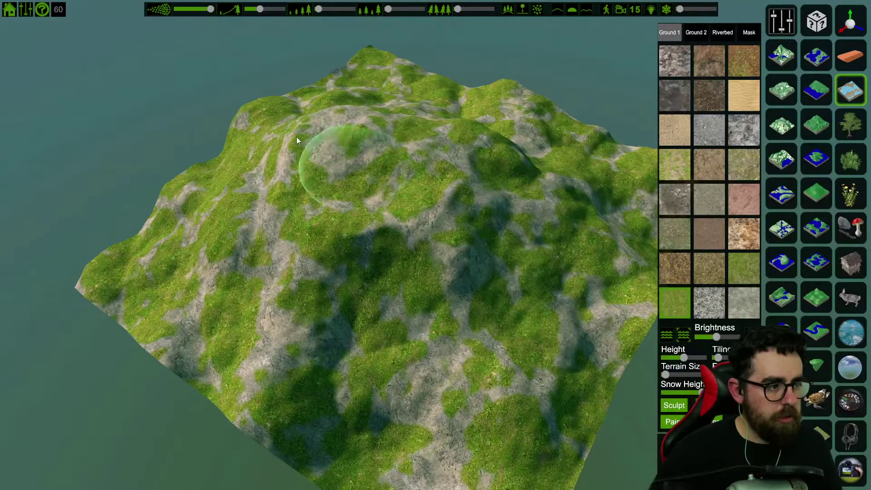
{"action": "mouse_move", "coordinate": [331, 156]}
{"action": "left_mouse_down"}
{"action": "mouse_move", "coordinate": [336, 127]}
{"action": "mouse_move", "coordinate": [424, 134]}
{"action": "left_mouse_up"}
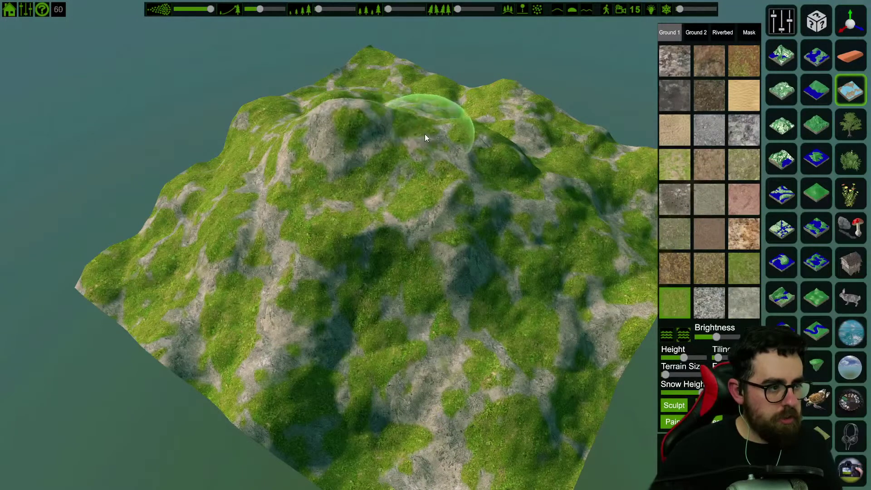
{"action": "mouse_move", "coordinate": [368, 143]}
{"action": "left_mouse_down"}
{"action": "mouse_move", "coordinate": [393, 149]}
{"action": "mouse_move", "coordinate": [402, 168]}
{"action": "mouse_move", "coordinate": [257, 125]}
{"action": "left_mouse_up"}
Adjust the sculpt brush size and raise the middle of the hill into a higher central mound
{"action": "scroll", "coordinate": [391, 170], "scroll_direction": "up", "scroll_amount": 5}
{"action": "key", "text": "d"}
{"action": "scroll", "coordinate": [247, 136], "scroll_direction": "down", "scroll_amount": 5}
{"action": "key", "text": "a"}
{"action": "key", "text": "a"}
{"action": "key", "text": "w"}
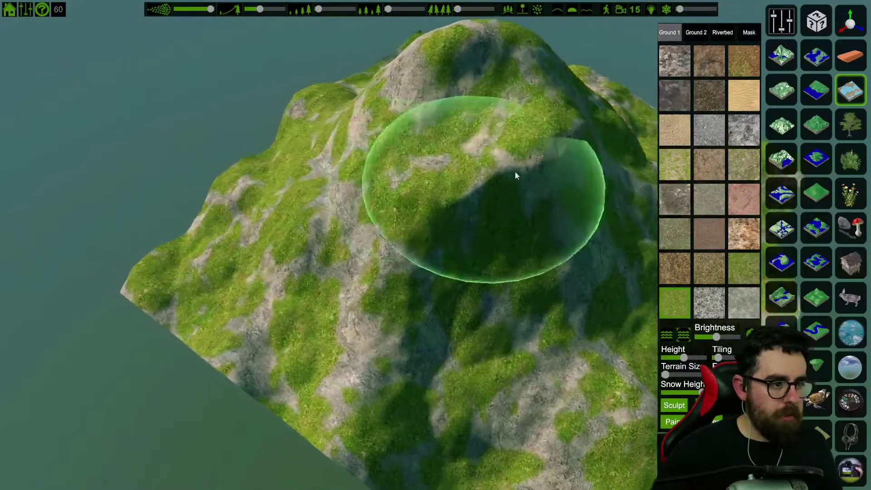
{"action": "key", "text": "s"}
{"action": "key", "text": "d"}
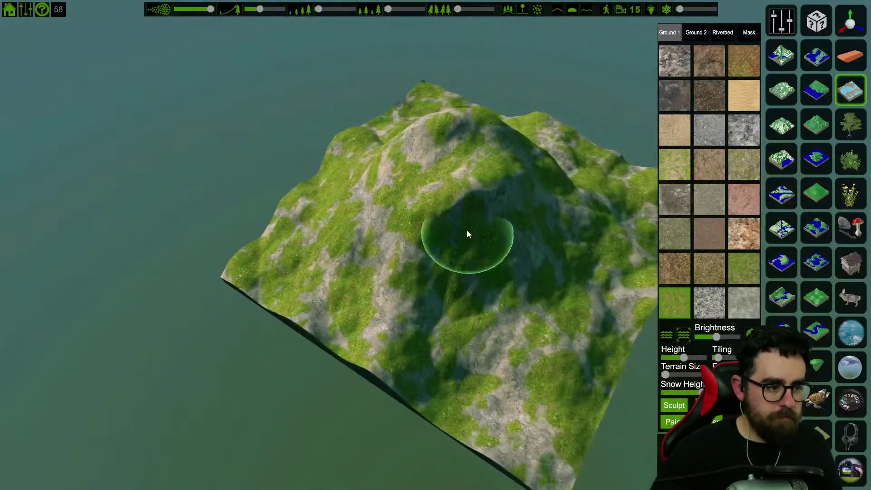
Enlarge the sculpt brush to span most of the hill and lift it into a broad mountain
{"action": "scroll", "coordinate": [467, 268], "scroll_direction": "up", "scroll_amount": 6}
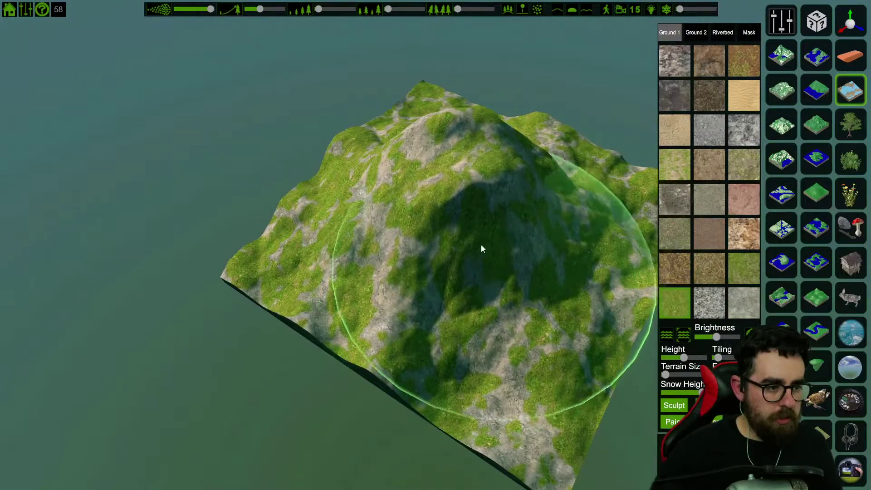
{"action": "key", "text": "d"}
{"action": "right_click_drag", "start_coordinate": [481, 222], "coordinate": [426, 200]}
{"action": "key", "text": "w"}
{"action": "key", "text": "d"}
{"action": "mouse_move", "coordinate": [472, 250]}
{"action": "right_mouse_down"}
{"action": "mouse_move", "coordinate": [444, 252]}
{"action": "mouse_move", "coordinate": [439, 273]}
{"action": "mouse_move", "coordinate": [417, 282]}
{"action": "mouse_move", "coordinate": [403, 269]}
{"action": "mouse_move", "coordinate": [398, 279]}
{"action": "mouse_move", "coordinate": [409, 273]}
{"action": "right_mouse_up"}
{"action": "key", "text": "s"}
{"action": "key", "text": "d"}
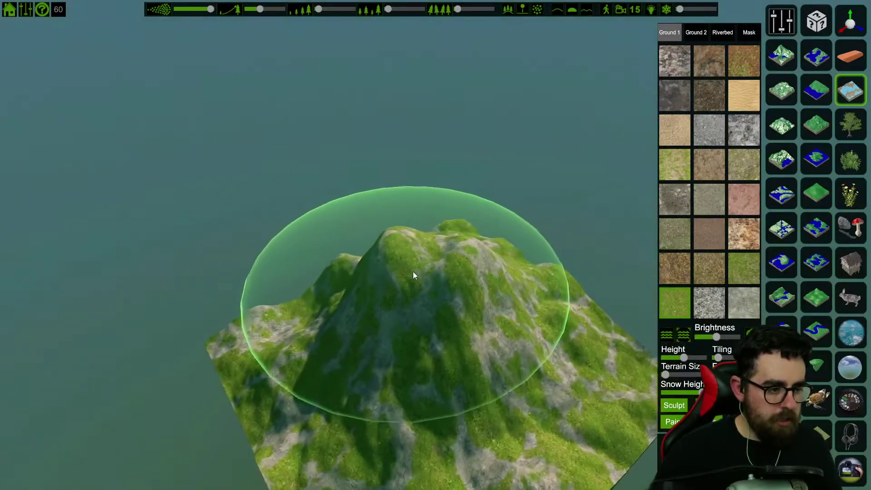
Narrow the sculpt brush and pull the mountain's summit up into a tall, steep peak
{"action": "key", "text": "w"}
{"action": "scroll", "coordinate": [438, 259], "scroll_direction": "up", "scroll_amount": 4}
{"action": "scroll", "coordinate": [438, 260], "scroll_direction": "down", "scroll_amount": 10}
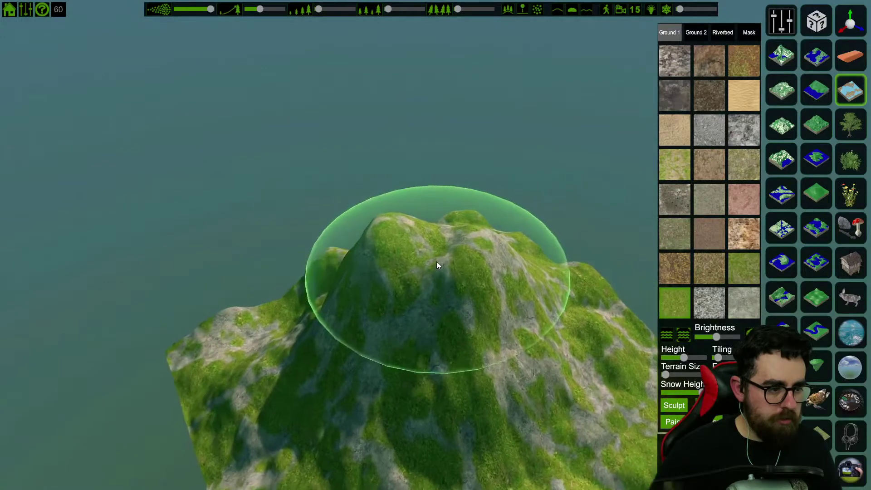
{"action": "scroll", "coordinate": [437, 252], "scroll_direction": "up", "scroll_amount": 5}
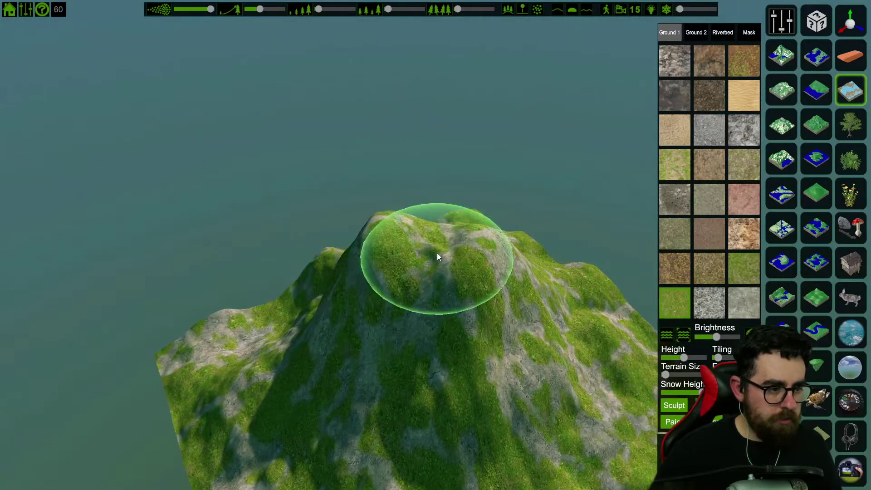
{"action": "scroll", "coordinate": [436, 252], "scroll_direction": "up", "scroll_amount": 2}
{"action": "mouse_move", "coordinate": [430, 237]}
{"action": "left_mouse_down"}
{"action": "mouse_move", "coordinate": [450, 234]}
{"action": "mouse_move", "coordinate": [410, 244]}
{"action": "mouse_move", "coordinate": [402, 234]}
{"action": "left_mouse_up"}
{"action": "mouse_move", "coordinate": [402, 230]}
{"action": "right_mouse_down"}
{"action": "mouse_move", "coordinate": [533, 241]}
{"action": "mouse_move", "coordinate": [581, 355]}
{"action": "mouse_move", "coordinate": [515, 347]}
{"action": "mouse_move", "coordinate": [560, 381]}
{"action": "mouse_move", "coordinate": [515, 350]}
{"action": "mouse_move", "coordinate": [392, 336]}
{"action": "mouse_move", "coordinate": [288, 358]}
{"action": "mouse_move", "coordinate": [279, 417]}
{"action": "mouse_move", "coordinate": [314, 384]}
{"action": "mouse_move", "coordinate": [420, 415]}
{"action": "mouse_move", "coordinate": [404, 406]}
{"action": "mouse_move", "coordinate": [422, 392]}
{"action": "mouse_move", "coordinate": [377, 388]}
{"action": "mouse_move", "coordinate": [435, 391]}
{"action": "mouse_move", "coordinate": [364, 355]}
{"action": "mouse_move", "coordinate": [452, 391]}
{"action": "mouse_move", "coordinate": [473, 353]}
{"action": "mouse_move", "coordinate": [480, 356]}
{"action": "mouse_move", "coordinate": [435, 343]}
{"action": "mouse_move", "coordinate": [447, 317]}
{"action": "mouse_move", "coordinate": [429, 318]}
{"action": "mouse_move", "coordinate": [519, 316]}
{"action": "mouse_move", "coordinate": [424, 322]}
{"action": "mouse_move", "coordinate": [404, 334]}
{"action": "mouse_move", "coordinate": [444, 301]}
{"action": "mouse_move", "coordinate": [407, 302]}
{"action": "mouse_move", "coordinate": [366, 272]}
{"action": "mouse_move", "coordinate": [493, 238]}
{"action": "mouse_move", "coordinate": [509, 249]}
{"action": "mouse_move", "coordinate": [331, 265]}
{"action": "mouse_move", "coordinate": [421, 232]}
{"action": "mouse_move", "coordinate": [395, 200]}
{"action": "mouse_move", "coordinate": [525, 249]}
{"action": "mouse_move", "coordinate": [459, 274]}
{"action": "mouse_move", "coordinate": [439, 342]}
{"action": "mouse_move", "coordinate": [375, 344]}
{"action": "mouse_move", "coordinate": [535, 318]}
{"action": "mouse_move", "coordinate": [459, 274]}
{"action": "mouse_move", "coordinate": [365, 287]}
{"action": "mouse_move", "coordinate": [313, 273]}
{"action": "mouse_move", "coordinate": [363, 237]}
{"action": "mouse_move", "coordinate": [271, 202]}
{"action": "mouse_move", "coordinate": [233, 177]}
{"action": "mouse_move", "coordinate": [237, 145]}
{"action": "mouse_move", "coordinate": [311, 156]}
{"action": "mouse_move", "coordinate": [334, 184]}
{"action": "mouse_move", "coordinate": [409, 154]}
{"action": "mouse_move", "coordinate": [448, 168]}
{"action": "mouse_move", "coordinate": [407, 175]}
{"action": "mouse_move", "coordinate": [455, 210]}
{"action": "mouse_move", "coordinate": [373, 233]}
{"action": "mouse_move", "coordinate": [355, 203]}
{"action": "mouse_move", "coordinate": [243, 181]}
{"action": "mouse_move", "coordinate": [257, 190]}
{"action": "mouse_move", "coordinate": [245, 192]}
{"action": "mouse_move", "coordinate": [317, 186]}
{"action": "mouse_move", "coordinate": [237, 182]}
{"action": "mouse_move", "coordinate": [418, 189]}
{"action": "mouse_move", "coordinate": [522, 218]}
{"action": "mouse_move", "coordinate": [494, 225]}
{"action": "mouse_move", "coordinate": [517, 178]}
{"action": "mouse_move", "coordinate": [432, 114]}
{"action": "mouse_move", "coordinate": [421, 92]}
{"action": "mouse_move", "coordinate": [436, 94]}
{"action": "mouse_move", "coordinate": [393, 86]}
{"action": "mouse_move", "coordinate": [440, 86]}
{"action": "mouse_move", "coordinate": [499, 134]}
{"action": "mouse_move", "coordinate": [593, 132]}
{"action": "mouse_move", "coordinate": [423, 132]}
{"action": "mouse_move", "coordinate": [389, 82]}
{"action": "right_mouse_up"}
{"action": "scroll", "coordinate": [558, 312], "scroll_direction": "down", "scroll_amount": 5}
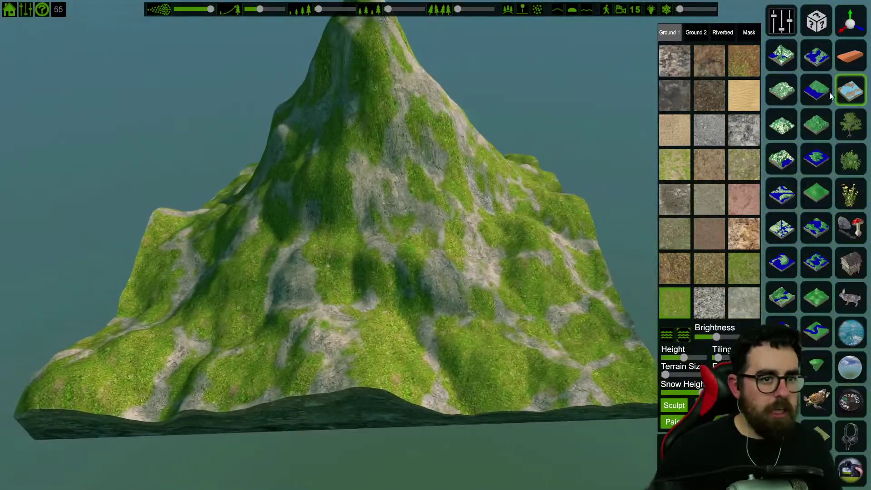
Select the broad-leaved palm tree and paint small palms over the mountain's lower front slope
{"action": "left_click", "coordinate": [853, 126]}
{"action": "left_click", "coordinate": [817, 331]}
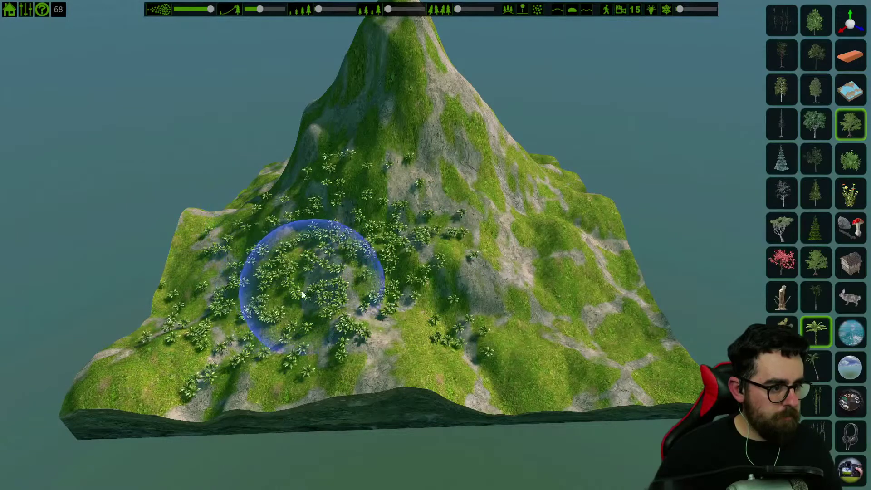
{"action": "left_click_drag", "start_coordinate": [331, 264], "coordinate": [288, 280]}
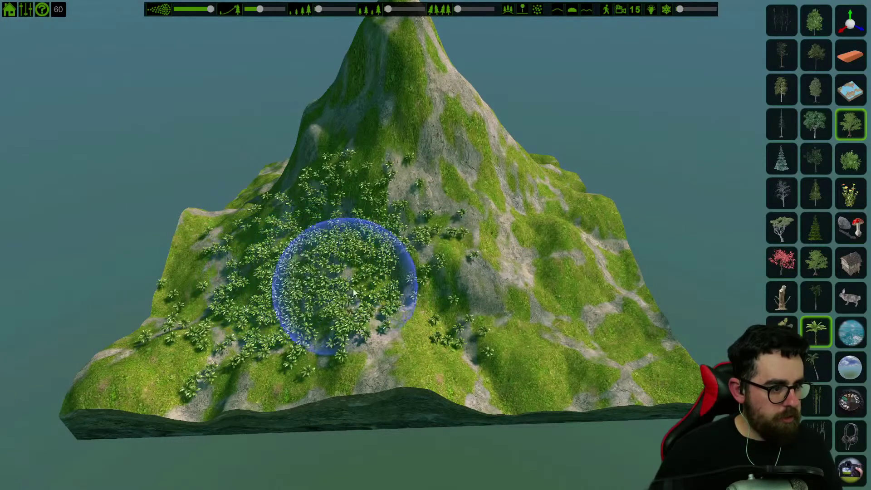
{"action": "mouse_move", "coordinate": [414, 326]}
{"action": "left_mouse_down"}
{"action": "mouse_move", "coordinate": [267, 347]}
{"action": "mouse_move", "coordinate": [354, 352]}
{"action": "mouse_move", "coordinate": [441, 319]}
{"action": "mouse_move", "coordinate": [491, 293]}
{"action": "mouse_move", "coordinate": [587, 191]}
{"action": "mouse_move", "coordinate": [514, 233]}
{"action": "mouse_move", "coordinate": [500, 268]}
{"action": "mouse_move", "coordinate": [418, 310]}
{"action": "mouse_move", "coordinate": [325, 388]}
{"action": "mouse_move", "coordinate": [354, 393]}
{"action": "mouse_move", "coordinate": [380, 282]}
{"action": "mouse_move", "coordinate": [379, 259]}
{"action": "mouse_move", "coordinate": [358, 281]}
{"action": "mouse_move", "coordinate": [356, 232]}
{"action": "mouse_move", "coordinate": [449, 187]}
{"action": "mouse_move", "coordinate": [405, 151]}
{"action": "mouse_move", "coordinate": [468, 98]}
{"action": "mouse_move", "coordinate": [493, 97]}
{"action": "mouse_move", "coordinate": [435, 97]}
{"action": "mouse_move", "coordinate": [417, 353]}
{"action": "mouse_move", "coordinate": [447, 368]}
{"action": "mouse_move", "coordinate": [433, 370]}
{"action": "mouse_move", "coordinate": [498, 358]}
{"action": "mouse_move", "coordinate": [461, 265]}
{"action": "mouse_move", "coordinate": [577, 402]}
{"action": "mouse_move", "coordinate": [427, 230]}
{"action": "left_mouse_up"}
Extend the broad-leaved palms across the whole front slope and up the steep sides toward the peak
{"action": "key", "text": "a"}
{"action": "key", "text": "w"}
{"action": "key", "text": "a"}
{"action": "key", "text": "s"}
{"action": "key", "text": "d"}
{"action": "key", "text": "a"}
{"action": "key", "text": "w"}
{"action": "key", "text": "w"}
{"action": "key", "text": "d"}
{"action": "key", "text": "s"}
{"action": "key", "text": "d"}
{"action": "key", "text": "a"}
{"action": "mouse_move", "coordinate": [377, 115]}
{"action": "left_mouse_down"}
{"action": "mouse_move", "coordinate": [403, 111]}
{"action": "mouse_move", "coordinate": [452, 165]}
{"action": "mouse_move", "coordinate": [499, 105]}
{"action": "mouse_move", "coordinate": [450, 104]}
{"action": "left_mouse_up"}
{"action": "key", "text": "s"}
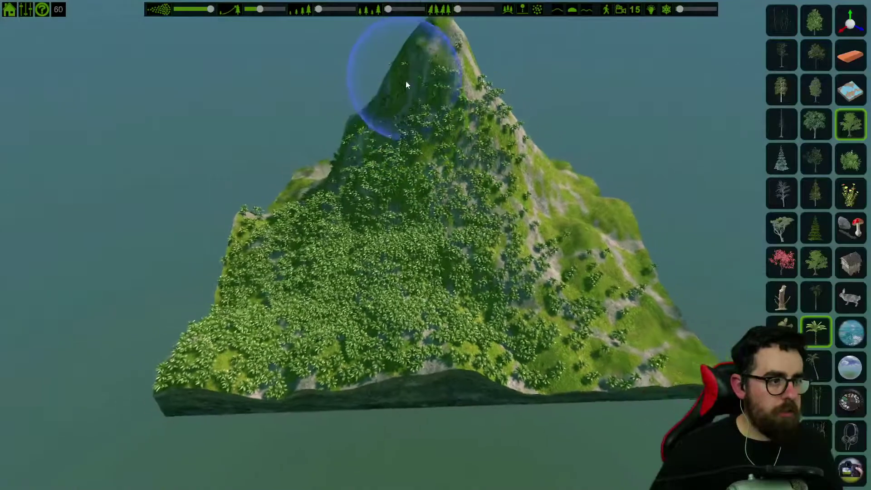
{"action": "mouse_move", "coordinate": [406, 81]}
{"action": "left_mouse_down"}
{"action": "mouse_move", "coordinate": [438, 66]}
{"action": "mouse_move", "coordinate": [413, 154]}
{"action": "left_mouse_up"}
{"action": "key", "text": "w"}
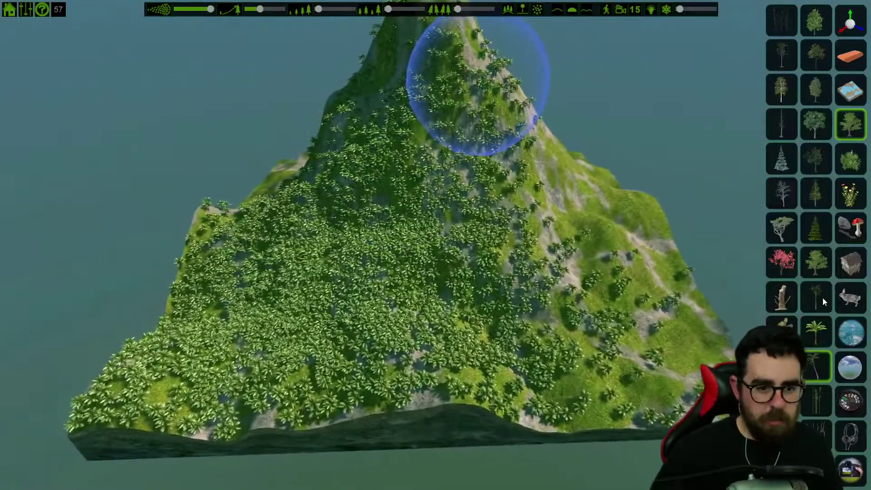
Select the slender, thin-trunked palm and mix it in among the broad-leaved palms on the front slope
{"action": "left_click", "coordinate": [816, 297]}
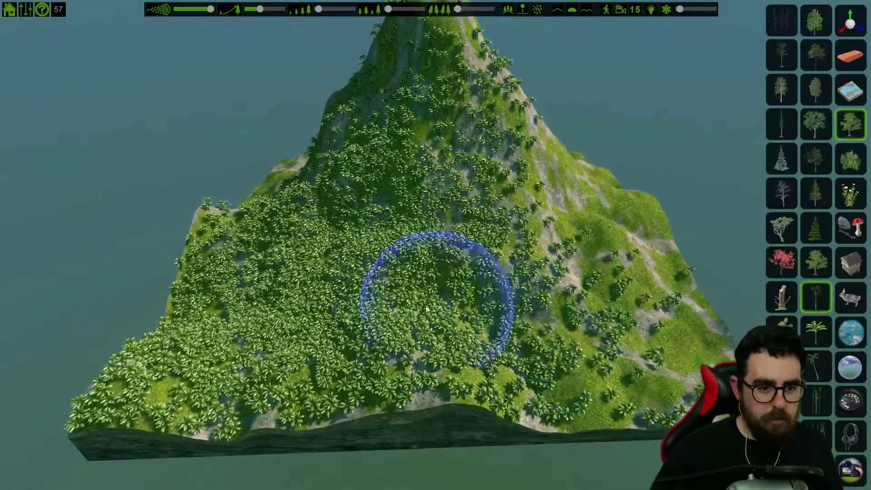
{"action": "key", "text": "d"}
{"action": "mouse_move", "coordinate": [456, 345]}
{"action": "left_mouse_down"}
{"action": "mouse_move", "coordinate": [272, 335]}
{"action": "mouse_move", "coordinate": [320, 342]}
{"action": "mouse_move", "coordinate": [398, 240]}
{"action": "mouse_move", "coordinate": [377, 354]}
{"action": "mouse_move", "coordinate": [320, 246]}
{"action": "mouse_move", "coordinate": [304, 380]}
{"action": "mouse_move", "coordinate": [550, 122]}
{"action": "mouse_move", "coordinate": [601, 345]}
{"action": "mouse_move", "coordinate": [589, 374]}
{"action": "mouse_move", "coordinate": [535, 396]}
{"action": "mouse_move", "coordinate": [294, 370]}
{"action": "mouse_move", "coordinate": [267, 325]}
{"action": "mouse_move", "coordinate": [455, 132]}
{"action": "mouse_move", "coordinate": [403, 68]}
{"action": "mouse_move", "coordinate": [372, 58]}
{"action": "mouse_move", "coordinate": [458, 155]}
{"action": "mouse_move", "coordinate": [510, 320]}
{"action": "mouse_move", "coordinate": [304, 300]}
{"action": "mouse_move", "coordinate": [371, 329]}
{"action": "mouse_move", "coordinate": [308, 351]}
{"action": "left_mouse_up"}
{"action": "key", "text": "a"}
{"action": "key", "text": "d"}
{"action": "key", "text": "a"}
{"action": "key", "text": "d"}
{"action": "key", "text": "w"}
{"action": "key", "text": "s"}
{"action": "key", "text": "a"}
{"action": "key", "text": "w"}
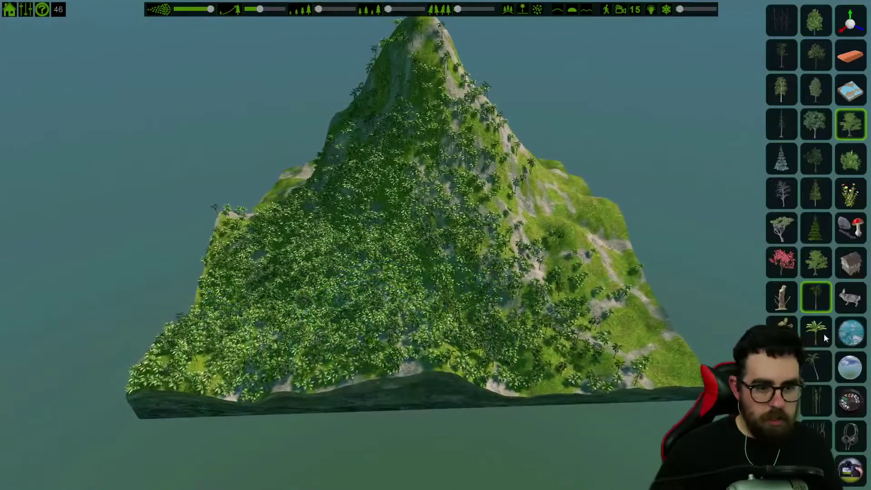
Select the leaning palm variety and paint it up the mountain face and across the lower front slope
{"action": "key", "text": "a"}
{"action": "left_click", "coordinate": [813, 368]}
{"action": "key", "text": "d"}
{"action": "mouse_move", "coordinate": [408, 305]}
{"action": "left_mouse_down"}
{"action": "mouse_move", "coordinate": [516, 336]}
{"action": "mouse_move", "coordinate": [349, 298]}
{"action": "mouse_move", "coordinate": [267, 331]}
{"action": "mouse_move", "coordinate": [291, 230]}
{"action": "mouse_move", "coordinate": [409, 195]}
{"action": "left_mouse_up"}
{"action": "key", "text": "a"}
{"action": "key", "text": "w"}
{"action": "key", "text": "a"}
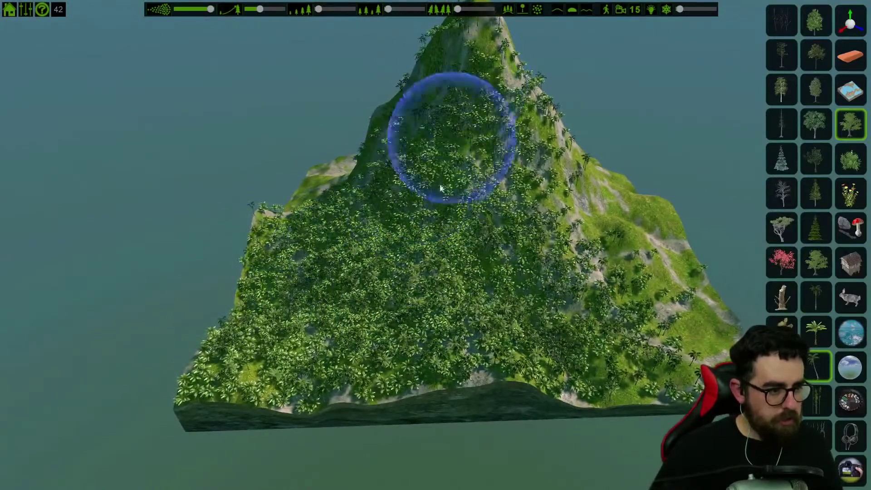
{"action": "key", "text": "a"}
{"action": "left_click_drag", "start_coordinate": [333, 340], "coordinate": [641, 329]}
{"action": "key", "text": "w"}
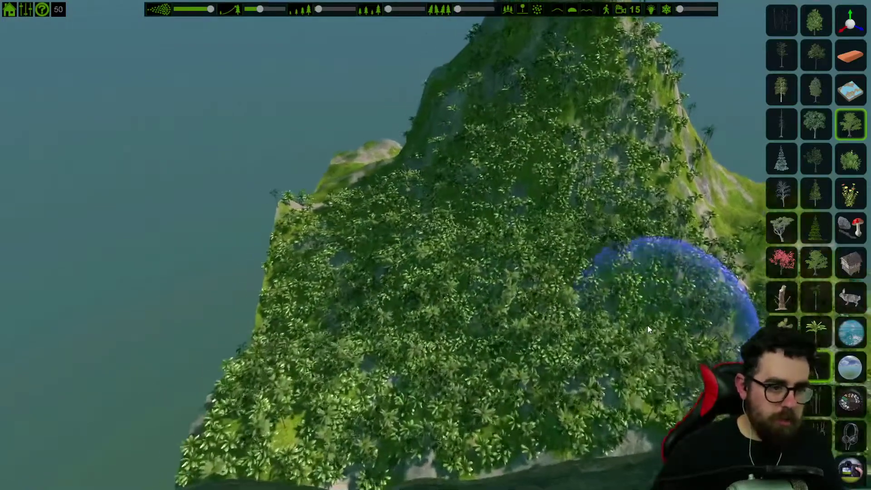
Paint more leaning palms over the mountain's front slope and across its right-hand shoulder
{"action": "key", "text": "w"}
{"action": "right_click_drag", "start_coordinate": [635, 323], "coordinate": [612, 315]}
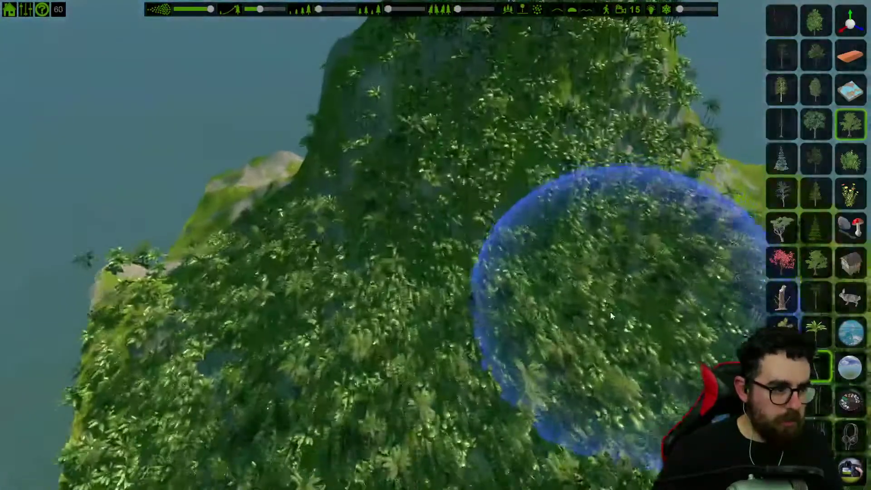
{"action": "key", "text": "s"}
{"action": "key", "text": "d"}
{"action": "mouse_move", "coordinate": [507, 332]}
{"action": "left_mouse_down"}
{"action": "mouse_move", "coordinate": [464, 174]}
{"action": "mouse_move", "coordinate": [317, 261]}
{"action": "mouse_move", "coordinate": [350, 298]}
{"action": "mouse_move", "coordinate": [415, 304]}
{"action": "left_mouse_up"}
{"action": "key", "text": "d"}
{"action": "key", "text": "s"}
{"action": "mouse_move", "coordinate": [416, 304]}
{"action": "right_mouse_down"}
{"action": "mouse_move", "coordinate": [411, 296]}
{"action": "mouse_move", "coordinate": [476, 313]}
{"action": "mouse_move", "coordinate": [461, 342]}
{"action": "right_mouse_up"}
{"action": "key", "text": "a"}
{"action": "mouse_move", "coordinate": [488, 412]}
{"action": "left_mouse_down"}
{"action": "mouse_move", "coordinate": [468, 323]}
{"action": "mouse_move", "coordinate": [475, 301]}
{"action": "mouse_move", "coordinate": [363, 231]}
{"action": "left_mouse_up"}
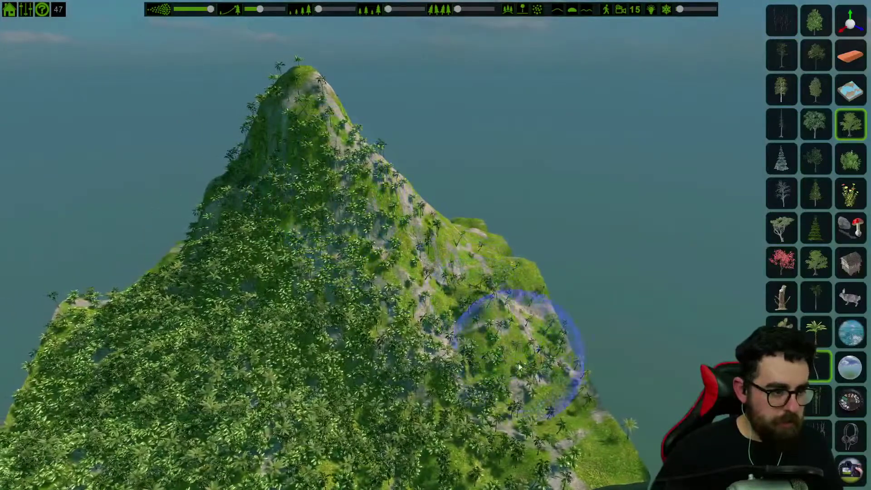
Select the broad-leaved palm and fill in the sparse patches on the mountain's right-hand slope
{"action": "key", "text": "s"}
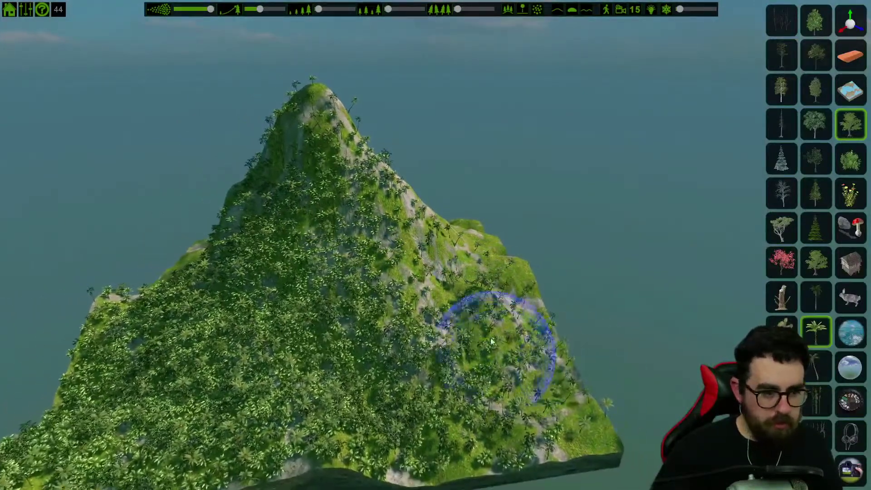
{"action": "key", "text": "a"}
{"action": "mouse_move", "coordinate": [542, 421]}
{"action": "left_mouse_down"}
{"action": "mouse_move", "coordinate": [529, 376]}
{"action": "mouse_move", "coordinate": [393, 246]}
{"action": "mouse_move", "coordinate": [411, 243]}
{"action": "mouse_move", "coordinate": [540, 303]}
{"action": "mouse_move", "coordinate": [546, 263]}
{"action": "mouse_move", "coordinate": [500, 285]}
{"action": "mouse_move", "coordinate": [447, 248]}
{"action": "mouse_move", "coordinate": [570, 322]}
{"action": "left_mouse_up"}
{"action": "key", "text": "w"}
{"action": "key", "text": "a"}
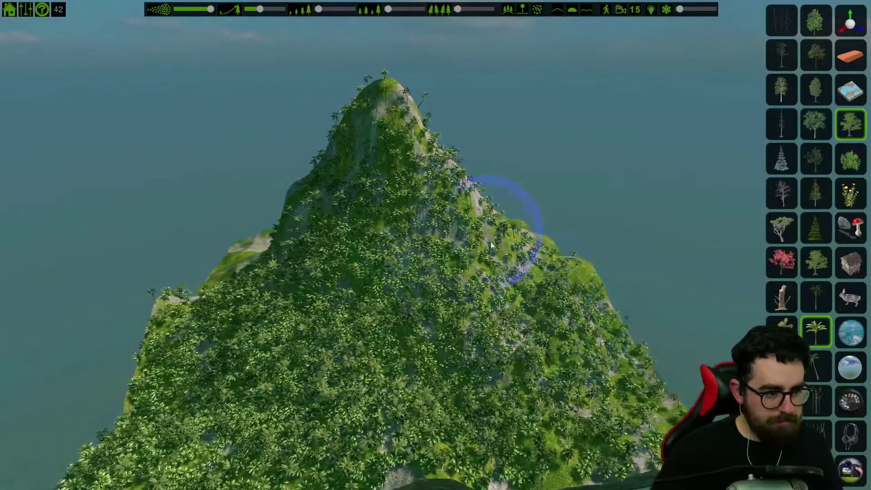
Select the slender, thin-trunked palm and mix it in across the mountain's right-hand slope
{"action": "key", "text": "d"}
{"action": "left_click", "coordinate": [816, 298]}
{"action": "left_click_drag", "start_coordinate": [538, 294], "coordinate": [456, 251]}
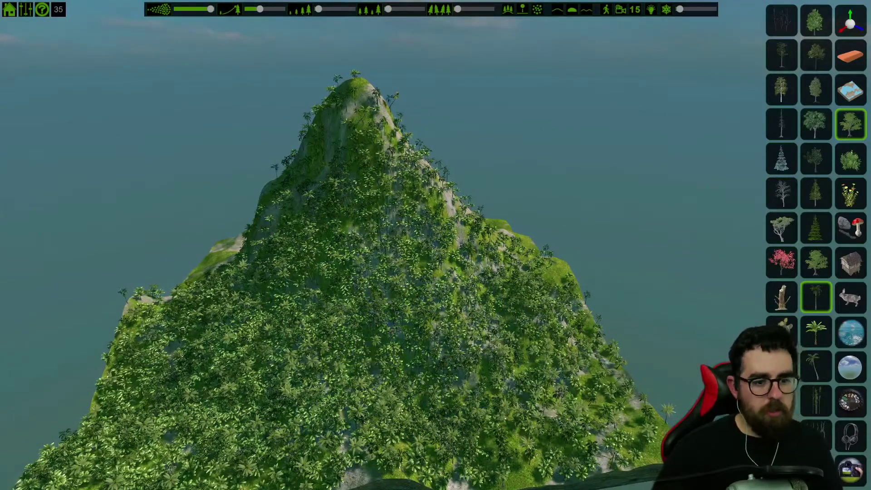
Select the fern from the bushes and paint it as undergrowth between the palms on the front slope
{"action": "left_click", "coordinate": [846, 161]}
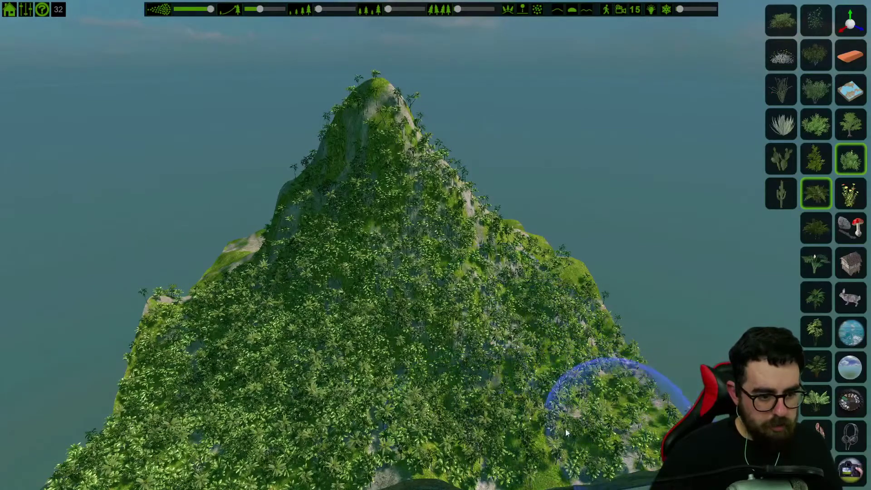
{"action": "key", "text": "a"}
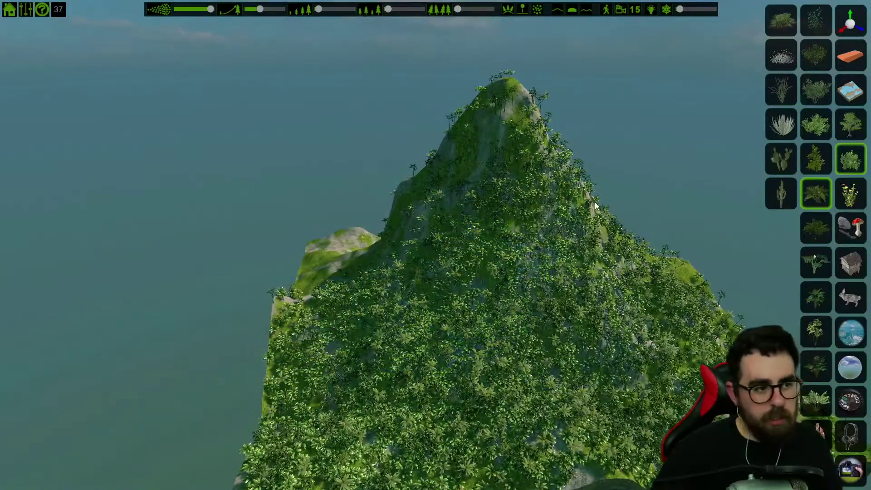
{"action": "key", "text": "d"}
{"action": "key", "text": "a"}
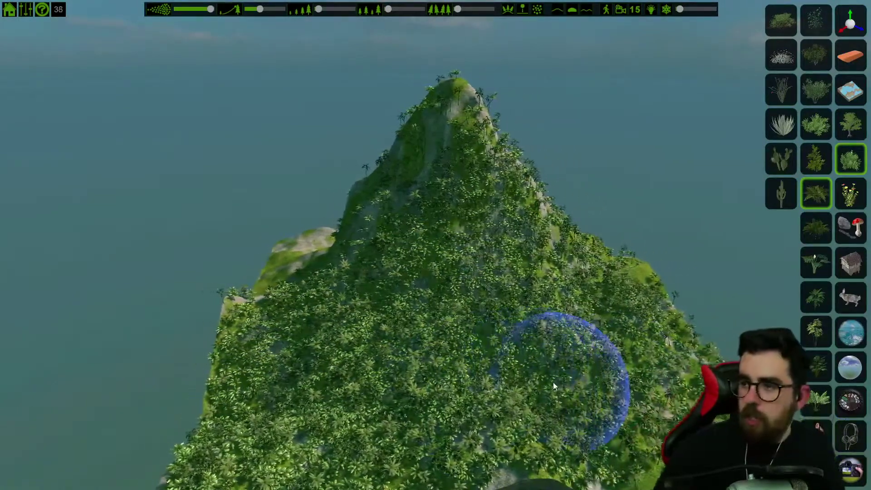
{"action": "key", "text": "d"}
{"action": "key", "text": "s"}
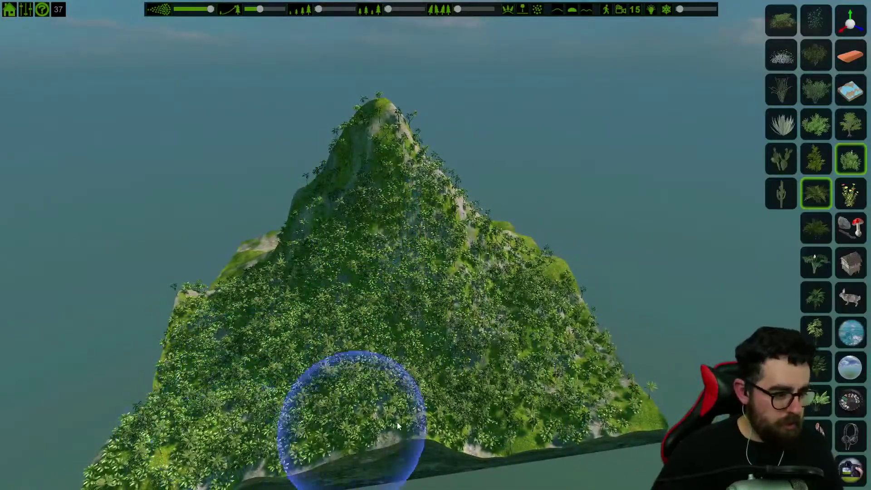
{"action": "key", "text": "w"}
{"action": "mouse_move", "coordinate": [500, 299]}
{"action": "left_mouse_down"}
{"action": "mouse_move", "coordinate": [402, 254]}
{"action": "mouse_move", "coordinate": [405, 182]}
{"action": "mouse_move", "coordinate": [327, 395]}
{"action": "mouse_move", "coordinate": [552, 402]}
{"action": "mouse_move", "coordinate": [350, 373]}
{"action": "mouse_move", "coordinate": [544, 403]}
{"action": "left_mouse_up"}
{"action": "key", "text": "a"}
{"action": "key", "text": "s"}
{"action": "key", "text": "d"}
{"action": "key", "text": "w"}
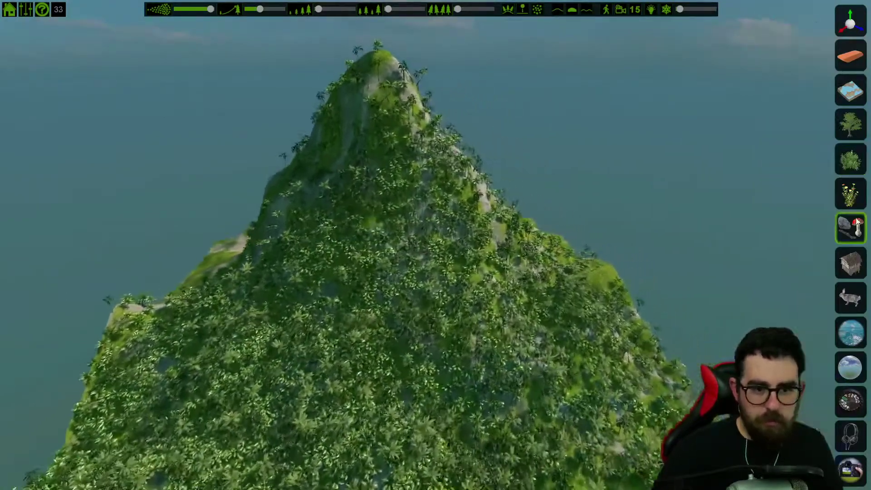
Scatter the small loose stones and the fallen branches over the palm-covered front slope
{"action": "left_click", "coordinate": [851, 227]}
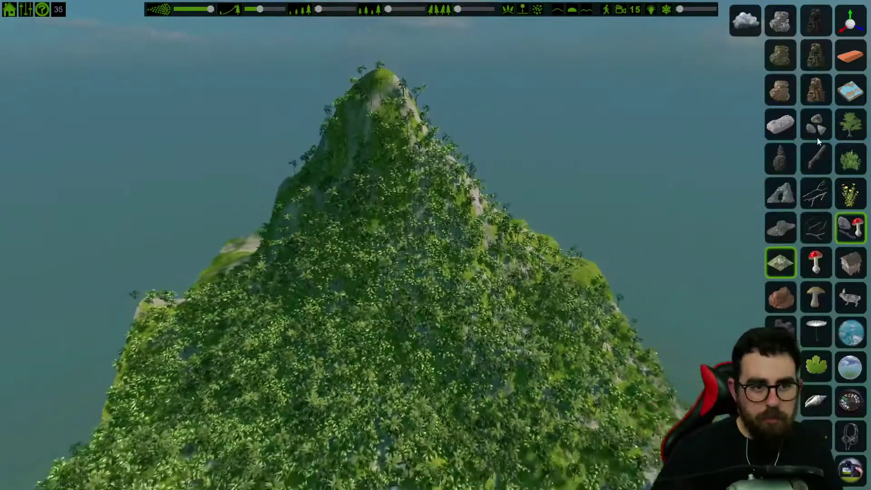
{"action": "left_click", "coordinate": [817, 132]}
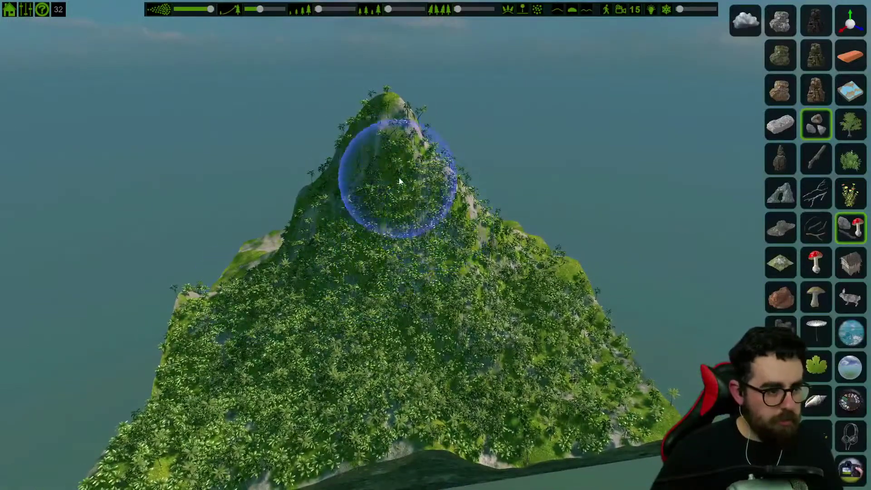
{"action": "key", "text": "w"}
{"action": "key", "text": "d"}
{"action": "mouse_move", "coordinate": [516, 412]}
{"action": "left_mouse_down"}
{"action": "mouse_move", "coordinate": [481, 379]}
{"action": "mouse_move", "coordinate": [539, 365]}
{"action": "mouse_move", "coordinate": [565, 448]}
{"action": "mouse_move", "coordinate": [491, 410]}
{"action": "mouse_move", "coordinate": [447, 429]}
{"action": "mouse_move", "coordinate": [202, 406]}
{"action": "mouse_move", "coordinate": [247, 389]}
{"action": "left_mouse_up"}
{"action": "key", "text": "s"}
{"action": "key", "text": "a"}
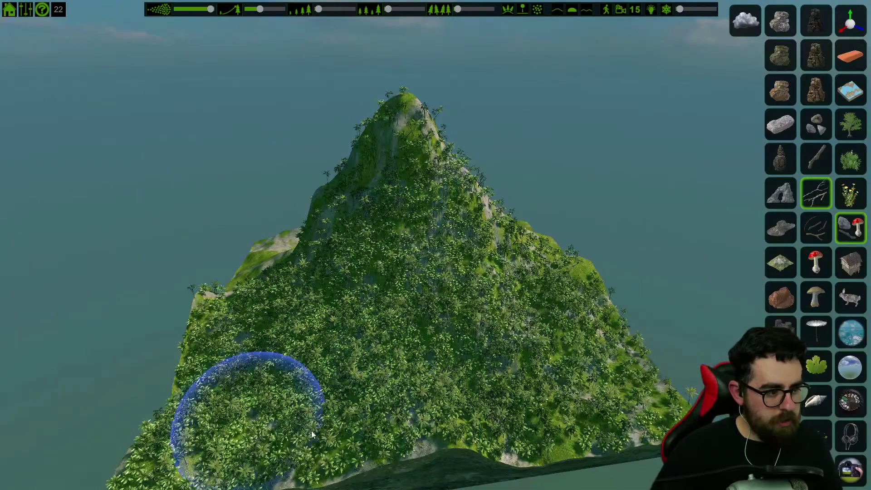
{"action": "key", "text": "a"}
Fly down into the palm forest on the lower slope and examine the vegetation from ground level
{"action": "mouse_move", "coordinate": [457, 410]}
{"action": "right_mouse_down"}
{"action": "mouse_move", "coordinate": [490, 363]}
{"action": "mouse_move", "coordinate": [434, 455]}
{"action": "mouse_move", "coordinate": [515, 345]}
{"action": "mouse_move", "coordinate": [503, 384]}
{"action": "mouse_move", "coordinate": [523, 384]}
{"action": "mouse_move", "coordinate": [485, 361]}
{"action": "mouse_move", "coordinate": [397, 420]}
{"action": "mouse_move", "coordinate": [347, 416]}
{"action": "mouse_move", "coordinate": [363, 456]}
{"action": "mouse_move", "coordinate": [365, 431]}
{"action": "mouse_move", "coordinate": [404, 453]}
{"action": "mouse_move", "coordinate": [447, 446]}
{"action": "mouse_move", "coordinate": [562, 333]}
{"action": "mouse_move", "coordinate": [552, 367]}
{"action": "mouse_move", "coordinate": [601, 351]}
{"action": "mouse_move", "coordinate": [461, 297]}
{"action": "mouse_move", "coordinate": [488, 301]}
{"action": "mouse_move", "coordinate": [532, 326]}
{"action": "mouse_move", "coordinate": [578, 324]}
{"action": "mouse_move", "coordinate": [531, 333]}
{"action": "mouse_move", "coordinate": [589, 342]}
{"action": "mouse_move", "coordinate": [622, 358]}
{"action": "mouse_move", "coordinate": [563, 281]}
{"action": "mouse_move", "coordinate": [522, 254]}
{"action": "mouse_move", "coordinate": [515, 258]}
{"action": "mouse_move", "coordinate": [564, 233]}
{"action": "mouse_move", "coordinate": [550, 227]}
{"action": "mouse_move", "coordinate": [561, 277]}
{"action": "mouse_move", "coordinate": [560, 399]}
{"action": "mouse_move", "coordinate": [563, 273]}
{"action": "right_mouse_up"}
{"action": "key", "text": "a"}
{"action": "key", "text": "w"}
{"action": "key", "text": "w"}
{"action": "key", "text": "w"}
{"action": "key", "text": "w"}
{"action": "key", "text": "s"}
{"action": "key", "text": "w"}
{"action": "key", "text": "w"}
{"action": "key", "text": "s"}
{"action": "key", "text": "s"}
{"action": "key", "text": "w"}
{"action": "key", "text": "w"}
{"action": "key", "text": "w"}
{"action": "key", "text": "w"}
{"action": "key", "text": "s"}
{"action": "key", "text": "w"}
{"action": "key", "text": "w"}
{"action": "key", "text": "w"}
{"action": "key", "text": "s"}
Look for a low viewpoint among the palms that frames the peak behind foreground foliage
{"action": "right_click_drag", "start_coordinate": [503, 145], "coordinate": [525, 165]}
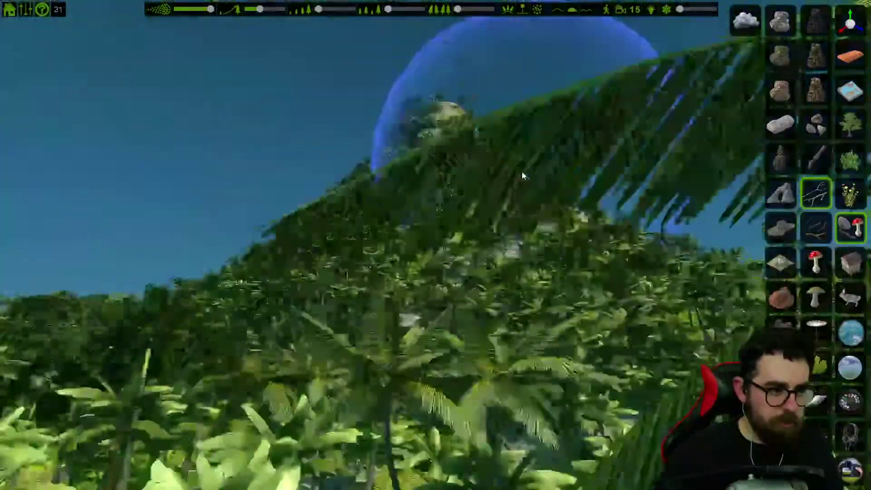
{"action": "key", "text": "d"}
{"action": "key", "text": "a"}
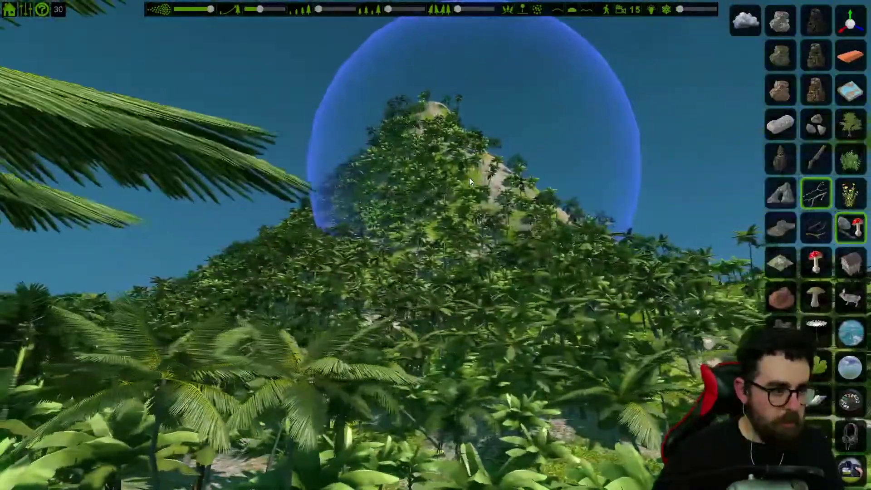
{"action": "key", "text": "w"}
{"action": "mouse_move", "coordinate": [469, 178]}
{"action": "right_mouse_down"}
{"action": "mouse_move", "coordinate": [454, 272]}
{"action": "mouse_move", "coordinate": [440, 148]}
{"action": "mouse_move", "coordinate": [314, 13]}
{"action": "mouse_move", "coordinate": [321, 16]}
{"action": "mouse_move", "coordinate": [293, 4]}
{"action": "mouse_move", "coordinate": [162, 19]}
{"action": "mouse_move", "coordinate": [206, 34]}
{"action": "mouse_move", "coordinate": [240, 151]}
{"action": "mouse_move", "coordinate": [254, 59]}
{"action": "mouse_move", "coordinate": [191, 42]}
{"action": "mouse_move", "coordinate": [291, 218]}
{"action": "mouse_move", "coordinate": [326, 240]}
{"action": "mouse_move", "coordinate": [391, 144]}
{"action": "right_mouse_up"}
{"action": "key", "text": "s"}
{"action": "key", "text": "a"}
{"action": "key", "text": "d"}
{"action": "key", "text": "w"}
{"action": "key", "text": "s"}
{"action": "key", "text": "w"}
{"action": "key", "text": "w"}
{"action": "key", "text": "s"}
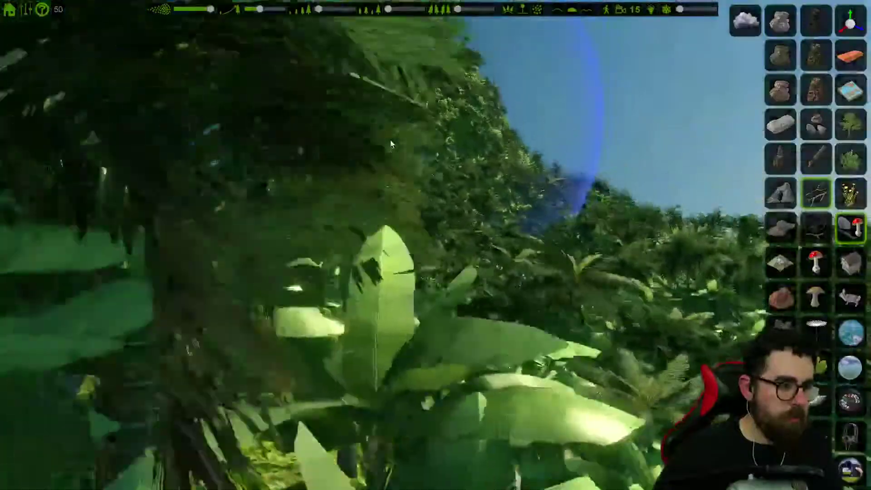
{"action": "key", "text": "s"}
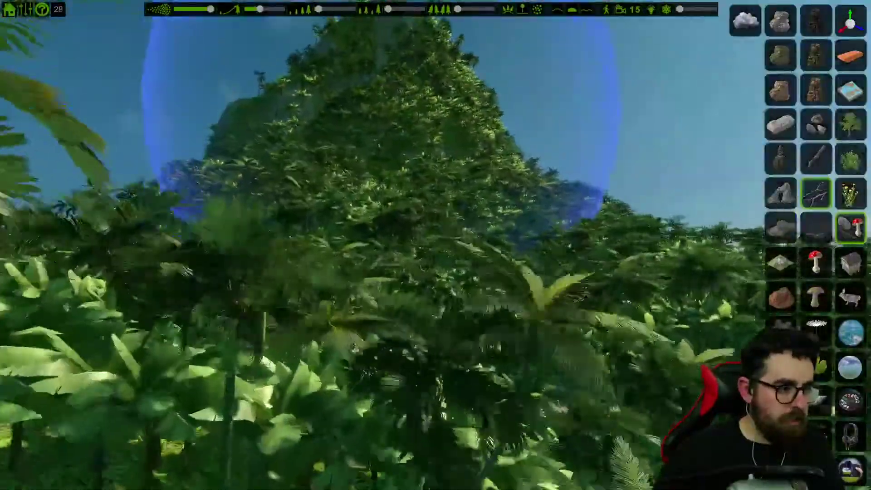
{"action": "right_click_drag", "start_coordinate": [390, 141], "coordinate": [397, 127]}
{"action": "key", "text": "s"}
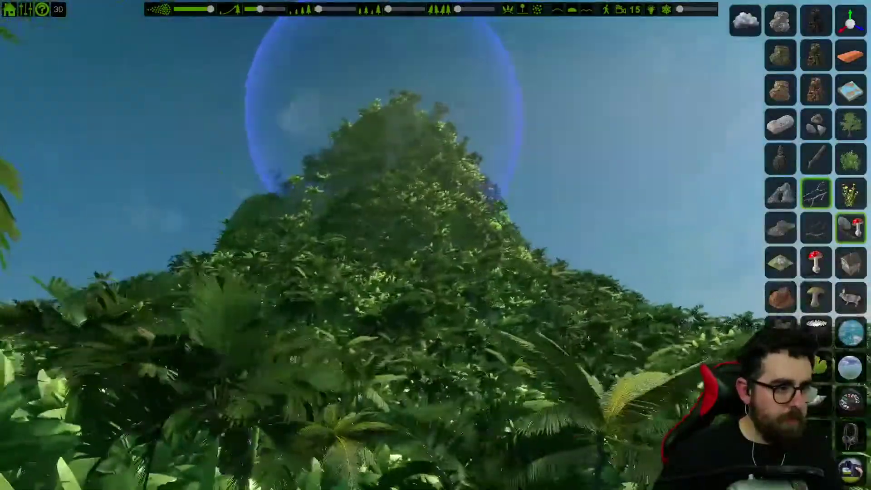
{"action": "key", "text": "s"}
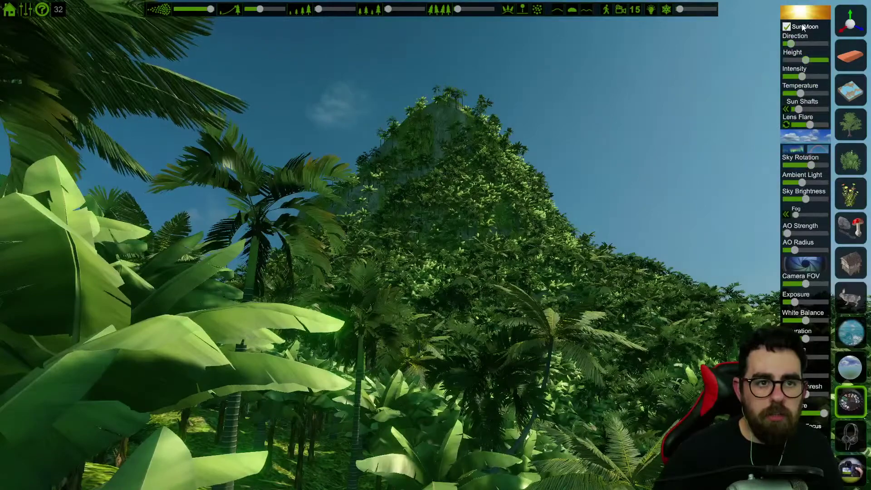
Widen the camera field of view to its maximum and reframe the mountain above the palm canopy
{"action": "left_click_drag", "start_coordinate": [807, 282], "coordinate": [828, 286]}
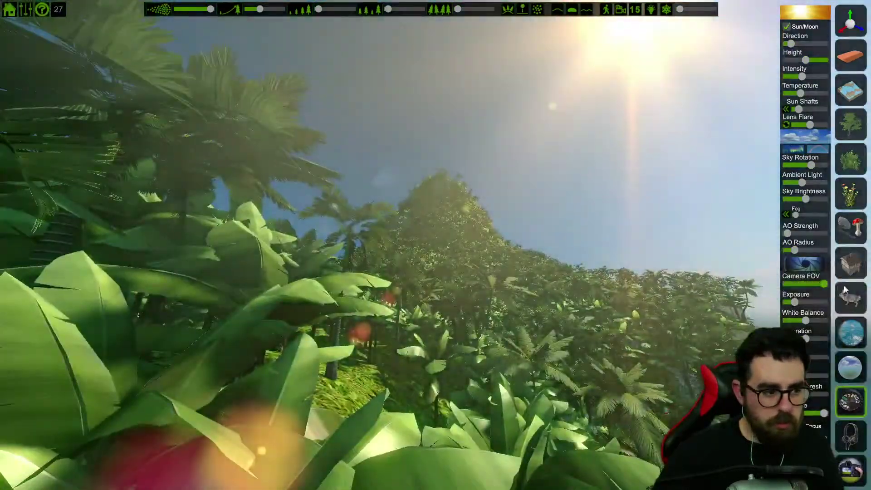
{"action": "key", "text": "w"}
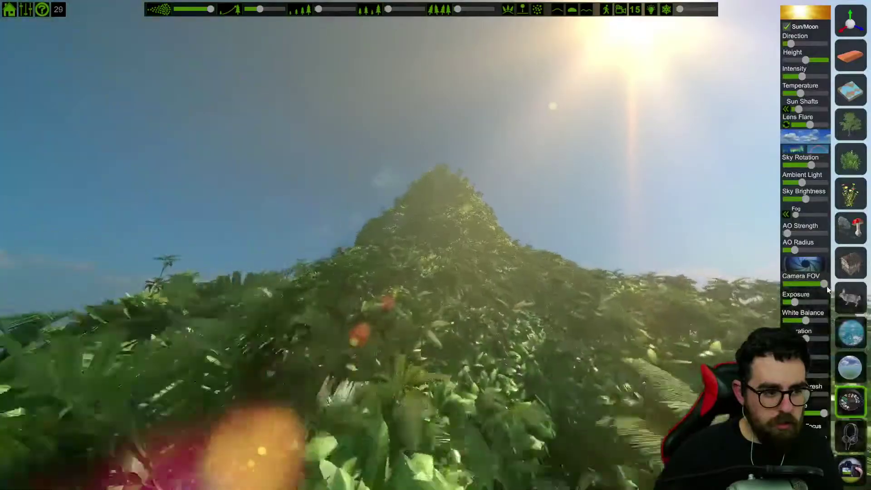
{"action": "right_click_drag", "start_coordinate": [628, 290], "coordinate": [536, 263]}
{"action": "key", "text": "w"}
{"action": "key", "text": "s"}
Compare viewpoints from side to side between the foreground palms with the peak kept in the background
{"action": "right_click_drag", "start_coordinate": [462, 190], "coordinate": [567, 150]}
{"action": "key", "text": "a"}
{"action": "key", "text": "d"}
{"action": "key", "text": "a"}
{"action": "key", "text": "a"}
{"action": "key", "text": "d"}
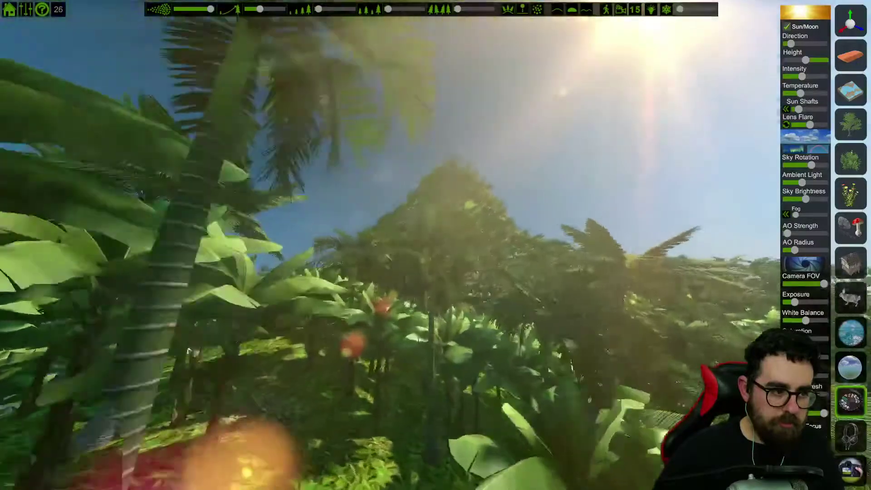
{"action": "key", "text": "a"}
{"action": "key", "text": "d"}
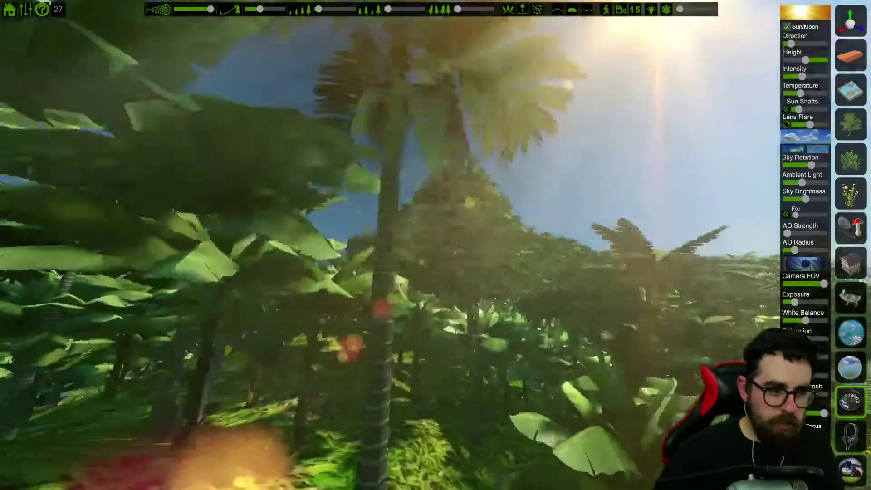
{"action": "key", "text": "a"}
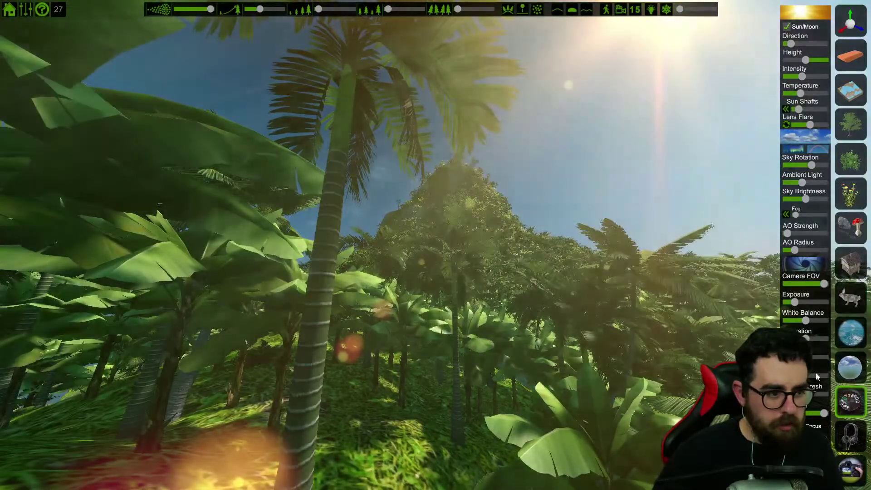
{"action": "key", "text": "d"}
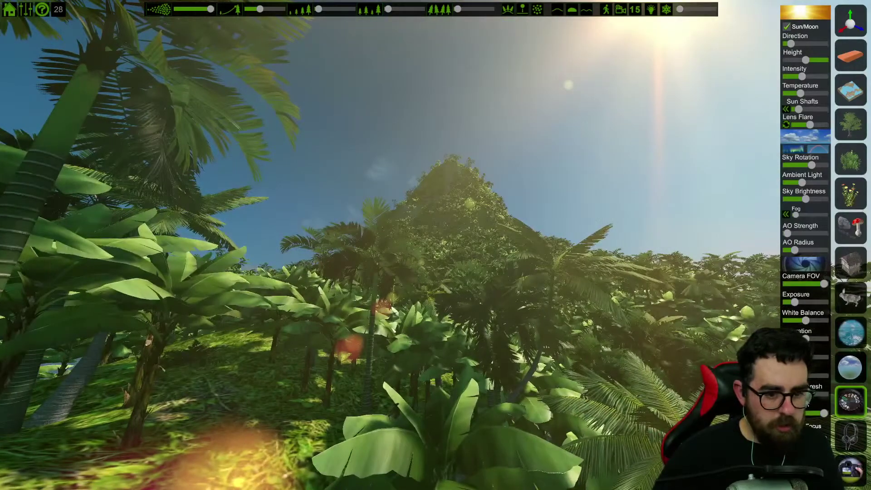
{"action": "key", "text": "a"}
{"action": "key", "text": "d"}
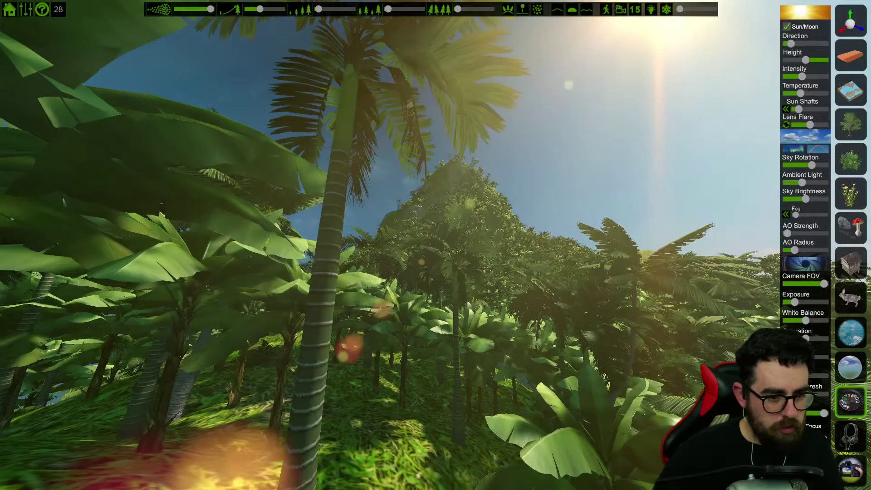
Inspect the surrounding forest floor up close and return to the view of the peak beside the tall palm
{"action": "key", "text": "w"}
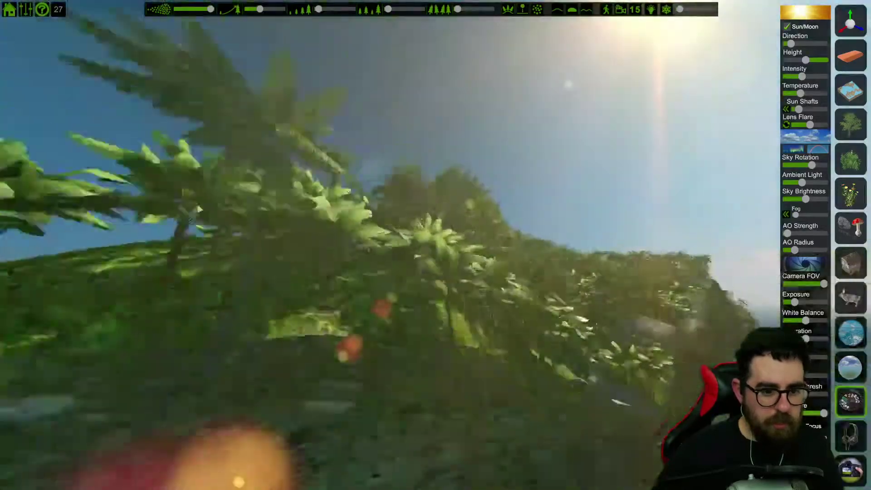
{"action": "key", "text": "w"}
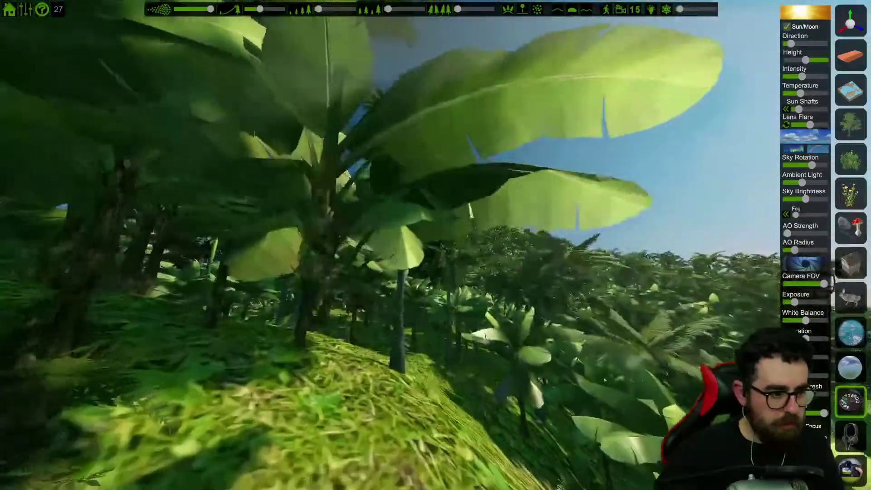
{"action": "key", "text": "w"}
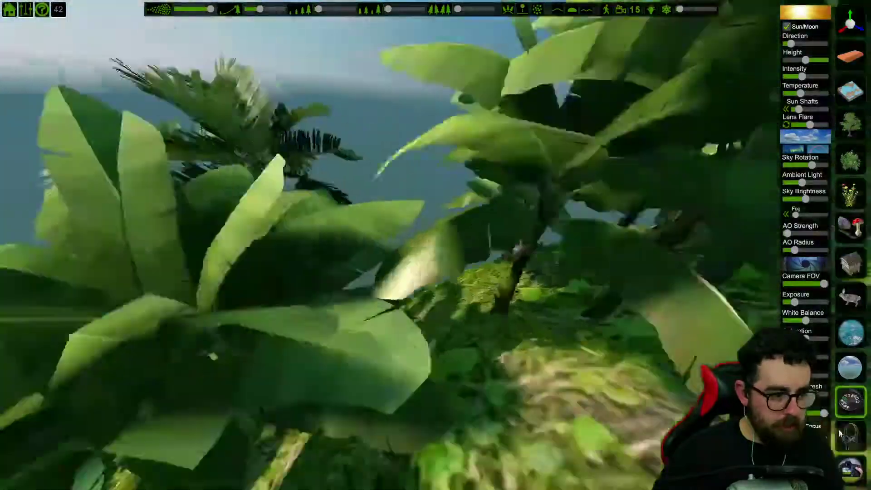
{"action": "key", "text": "w"}
{"action": "right_click_drag", "start_coordinate": [840, 434], "coordinate": [590, 449]}
{"action": "key", "text": "w"}
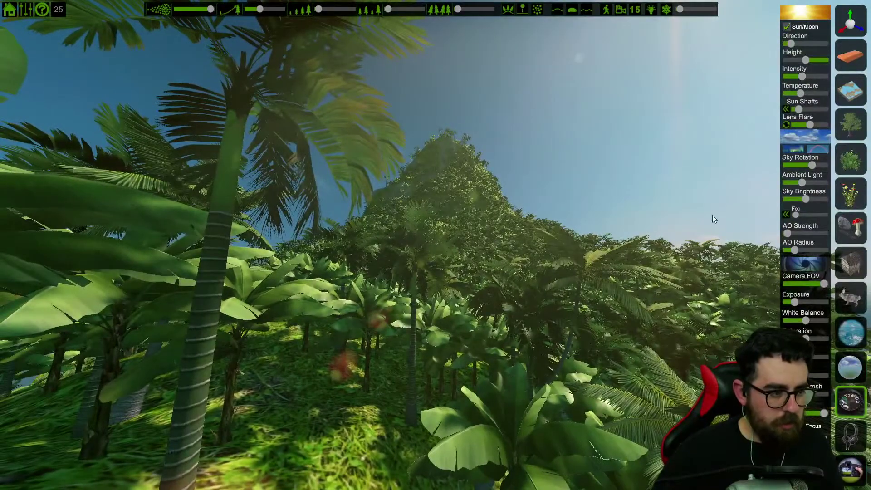
Select the thin twigs and scatter them on the ground beneath the foreground palms
{"action": "left_click", "coordinate": [852, 231]}
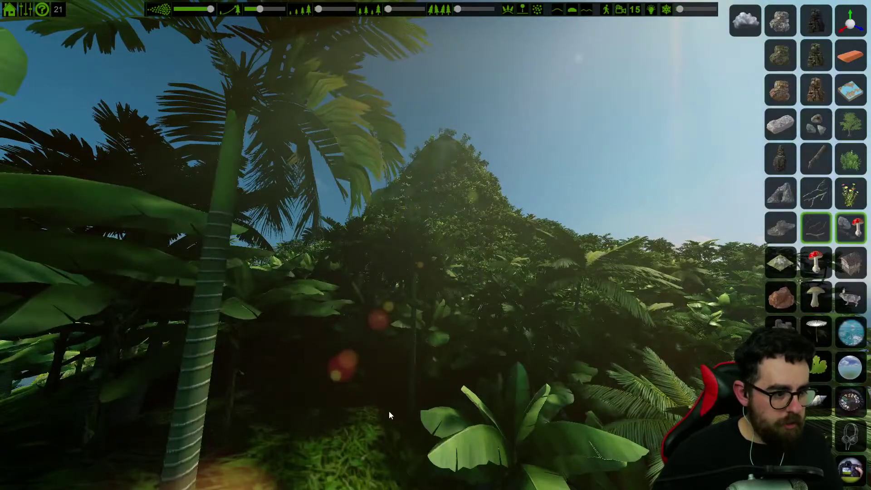
{"action": "mouse_move", "coordinate": [755, 265]}
{"action": "right_mouse_down"}
{"action": "mouse_move", "coordinate": [671, 290]}
{"action": "mouse_move", "coordinate": [745, 272]}
{"action": "mouse_move", "coordinate": [755, 220]}
{"action": "right_mouse_up"}
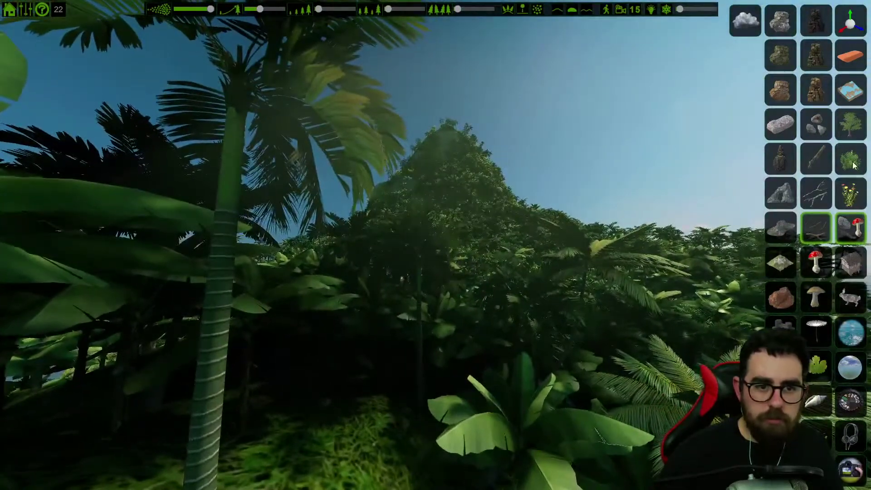
Examine the undergrowth around the foreground palms from close and raised viewpoints, keeping the mountain peak in the background
{"action": "mouse_move", "coordinate": [568, 254]}
{"action": "right_mouse_down"}
{"action": "mouse_move", "coordinate": [608, 182]}
{"action": "mouse_move", "coordinate": [612, 231]}
{"action": "mouse_move", "coordinate": [535, 264]}
{"action": "mouse_move", "coordinate": [486, 229]}
{"action": "mouse_move", "coordinate": [508, 327]}
{"action": "mouse_move", "coordinate": [485, 271]}
{"action": "mouse_move", "coordinate": [510, 217]}
{"action": "mouse_move", "coordinate": [510, 150]}
{"action": "mouse_move", "coordinate": [476, 148]}
{"action": "mouse_move", "coordinate": [493, 139]}
{"action": "right_mouse_up"}
{"action": "key", "text": "w"}
{"action": "key", "text": "w"}
{"action": "key", "text": "w"}
{"action": "key", "text": "w"}
{"action": "key", "text": "a"}
{"action": "key", "text": "w"}
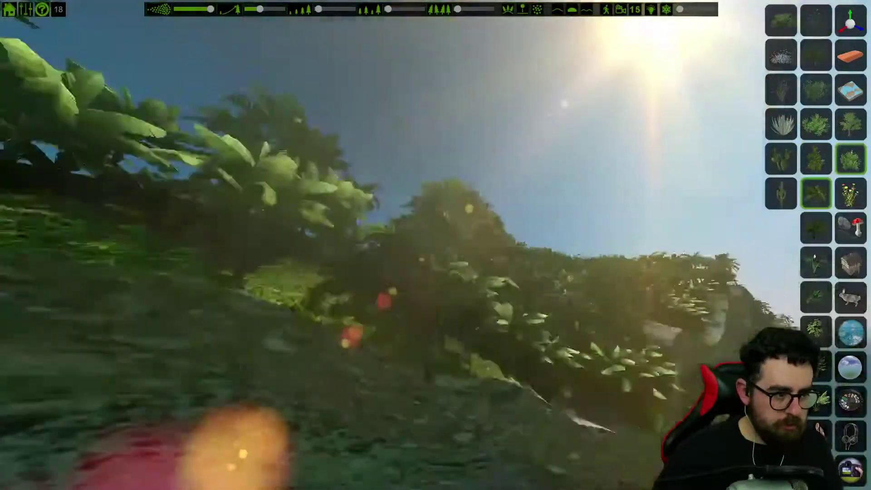
{"action": "key", "text": "s"}
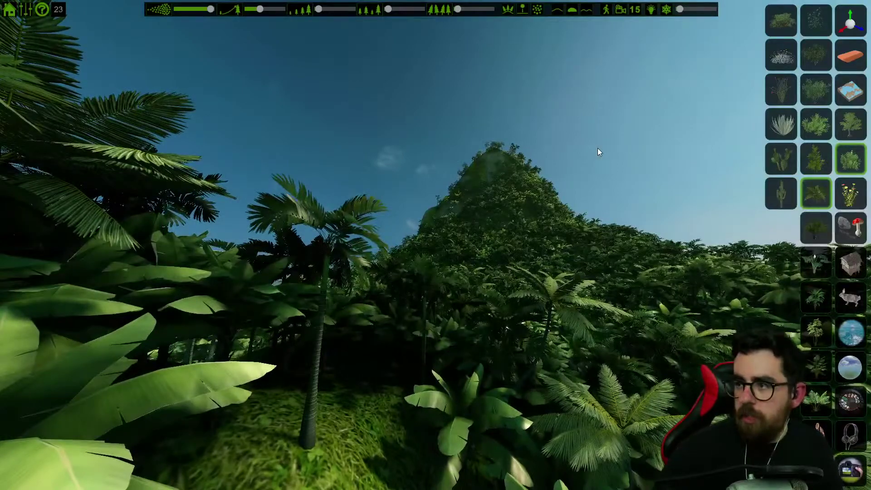
{"action": "key", "text": "w"}
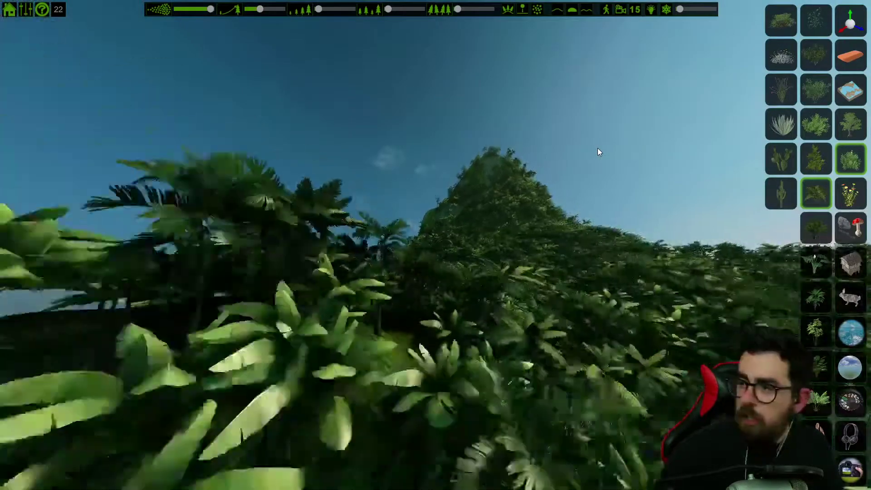
{"action": "key", "text": "w"}
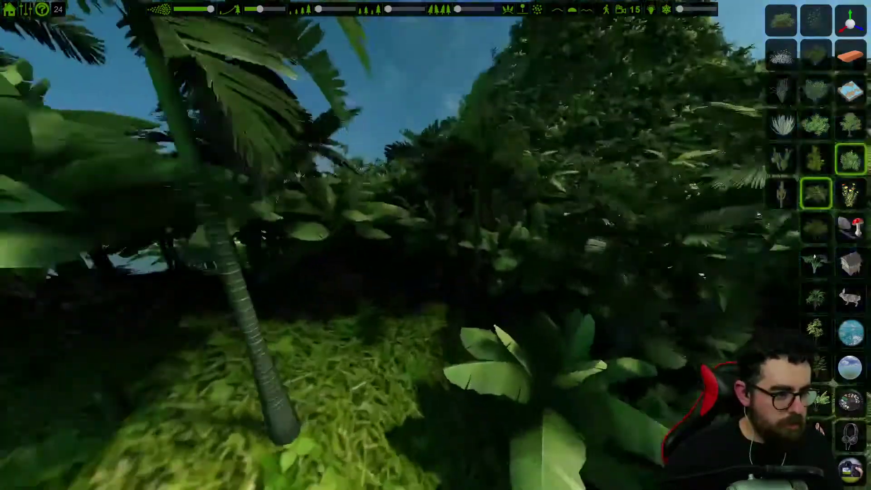
{"action": "key", "text": "s"}
{"action": "mouse_move", "coordinate": [590, 217]}
{"action": "right_mouse_down"}
{"action": "mouse_move", "coordinate": [603, 164]}
{"action": "mouse_move", "coordinate": [564, 203]}
{"action": "right_mouse_up"}
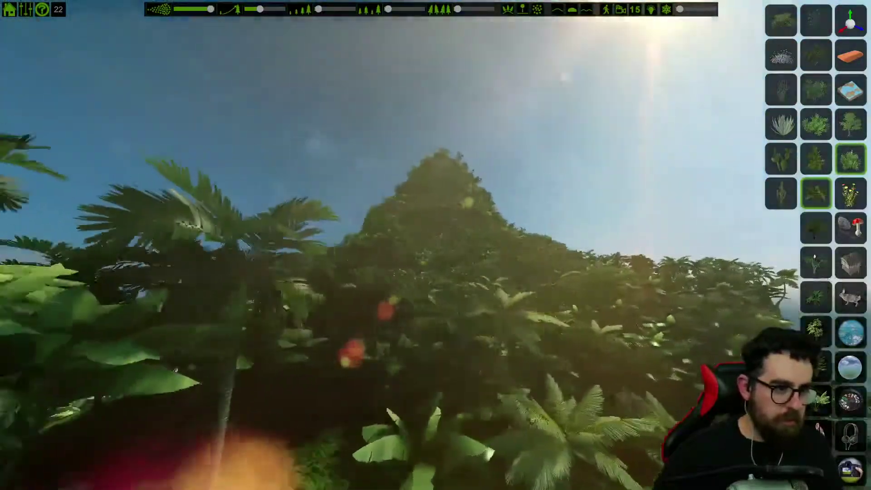
{"action": "key", "text": "s"}
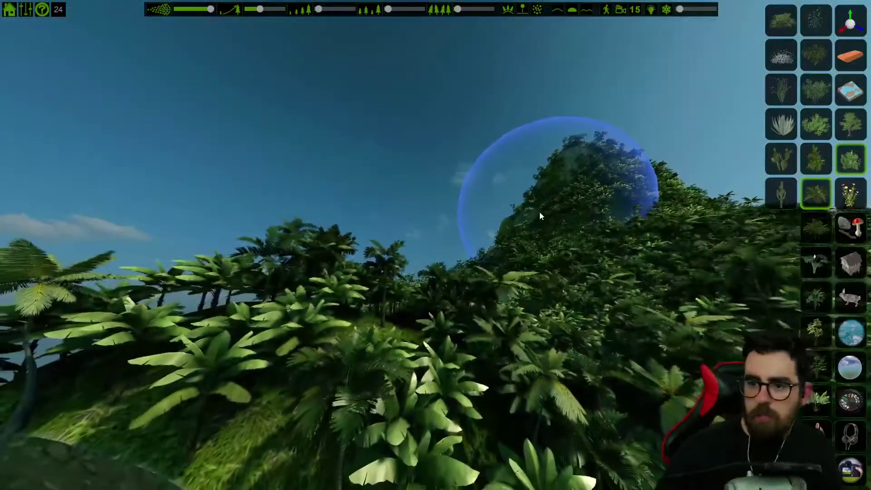
Compare nearer and farther viewpoints over the broad-leaved plants and the rocky clearing in front of the mountain
{"action": "key", "text": "s"}
{"action": "key", "text": "w"}
{"action": "mouse_move", "coordinate": [567, 254]}
{"action": "right_mouse_down"}
{"action": "mouse_move", "coordinate": [524, 290]}
{"action": "mouse_move", "coordinate": [534, 275]}
{"action": "mouse_move", "coordinate": [467, 318]}
{"action": "mouse_move", "coordinate": [470, 340]}
{"action": "mouse_move", "coordinate": [408, 366]}
{"action": "right_mouse_up"}
{"action": "key", "text": "w"}
{"action": "key", "text": "s"}
{"action": "key", "text": "w"}
{"action": "key", "text": "s"}
{"action": "key", "text": "s"}
{"action": "key", "text": "s"}
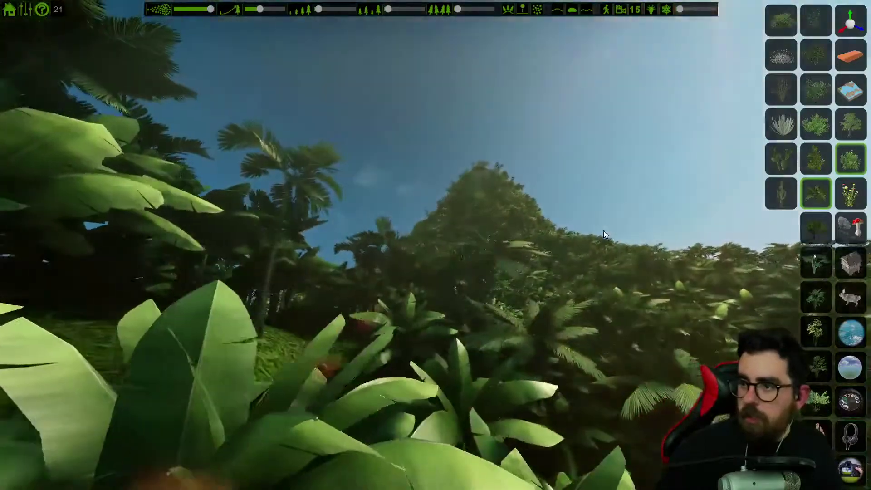
{"action": "key", "text": "w"}
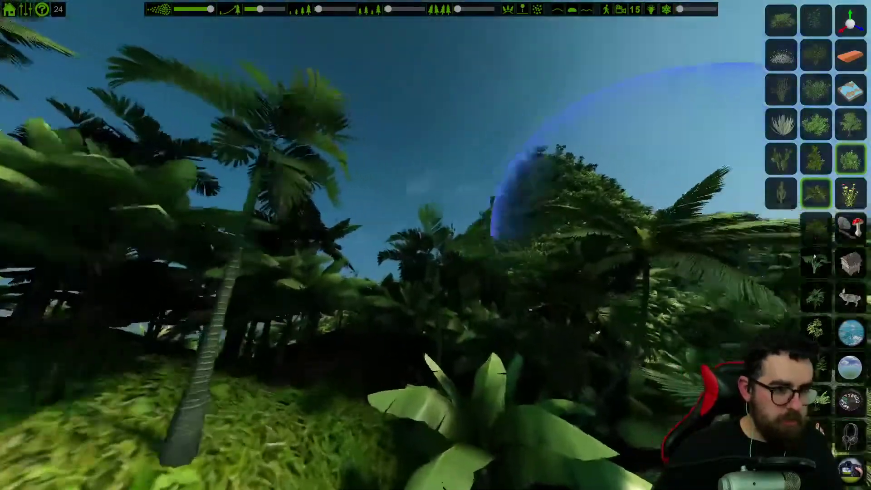
{"action": "right_click_drag", "start_coordinate": [603, 228], "coordinate": [630, 232]}
{"action": "key", "text": "s"}
{"action": "key", "text": "w"}
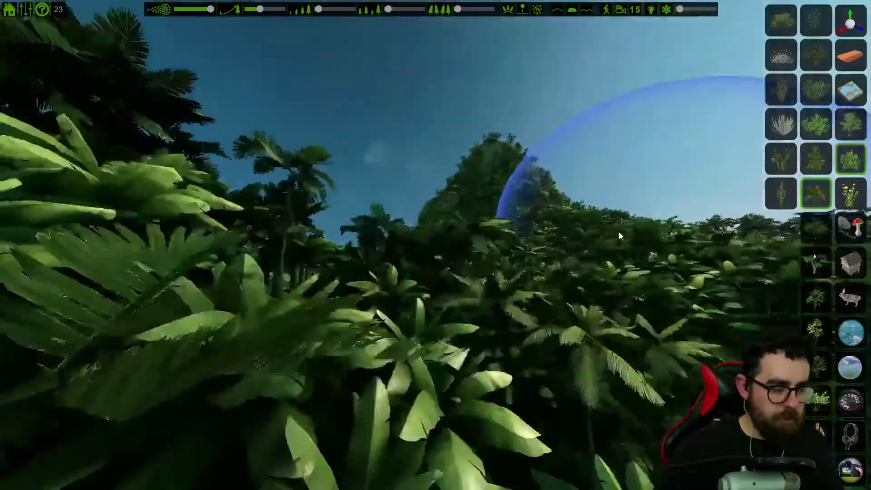
{"action": "key", "text": "s"}
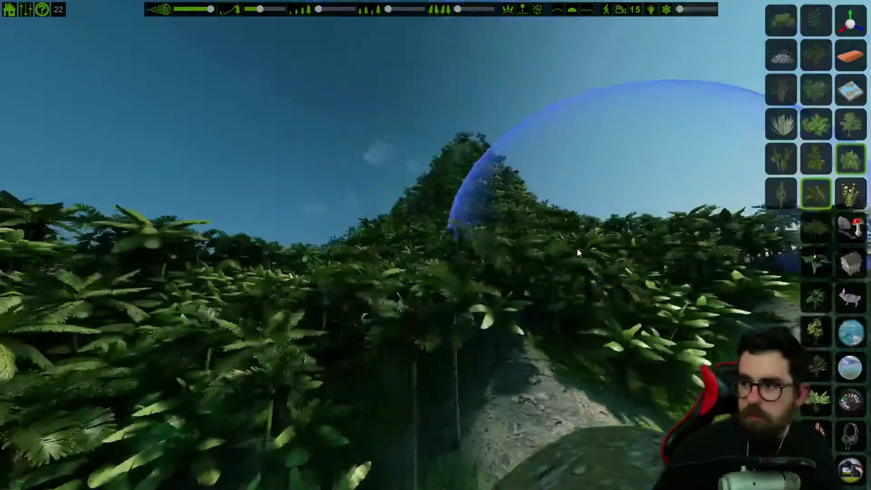
{"action": "key", "text": "w"}
{"action": "key", "text": "w"}
{"action": "key", "text": "s"}
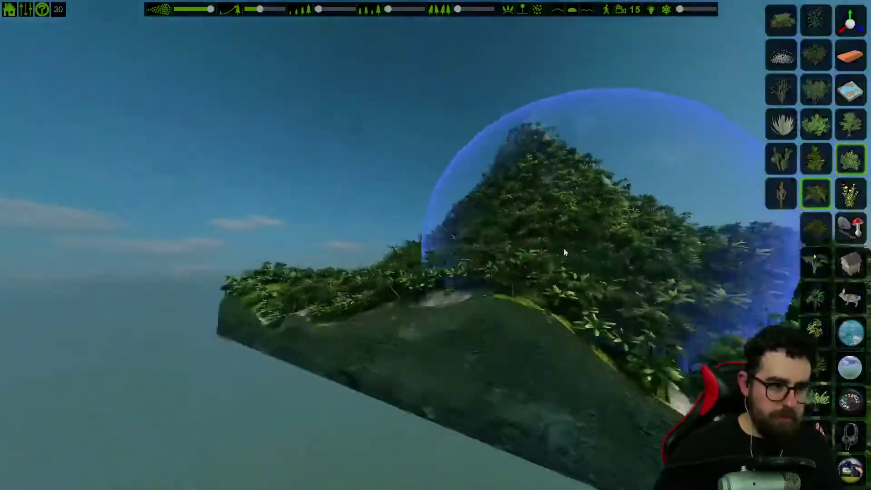
Survey the terrain's outer edge and the mountain's flank, and return to the ground-level view between the palms
{"action": "key", "text": "s"}
{"action": "key", "text": "a"}
{"action": "mouse_move", "coordinate": [564, 248]}
{"action": "right_mouse_down"}
{"action": "mouse_move", "coordinate": [672, 248]}
{"action": "mouse_move", "coordinate": [619, 272]}
{"action": "mouse_move", "coordinate": [627, 317]}
{"action": "mouse_move", "coordinate": [649, 367]}
{"action": "mouse_move", "coordinate": [635, 299]}
{"action": "mouse_move", "coordinate": [553, 236]}
{"action": "mouse_move", "coordinate": [597, 273]}
{"action": "mouse_move", "coordinate": [613, 258]}
{"action": "mouse_move", "coordinate": [495, 249]}
{"action": "mouse_move", "coordinate": [574, 273]}
{"action": "mouse_move", "coordinate": [585, 309]}
{"action": "right_mouse_up"}
{"action": "key", "text": "w"}
{"action": "key", "text": "d"}
{"action": "key", "text": "w"}
{"action": "key", "text": "w"}
{"action": "key", "text": "s"}
{"action": "key", "text": "s"}
{"action": "mouse_move", "coordinate": [667, 268]}
{"action": "left_mouse_down"}
{"action": "mouse_move", "coordinate": [567, 245]}
{"action": "mouse_move", "coordinate": [563, 336]}
{"action": "left_mouse_up"}
{"action": "key", "text": "w"}
{"action": "mouse_move", "coordinate": [563, 335]}
{"action": "right_mouse_down"}
{"action": "mouse_move", "coordinate": [744, 300]}
{"action": "mouse_move", "coordinate": [712, 300]}
{"action": "mouse_move", "coordinate": [728, 299]}
{"action": "right_mouse_up"}
{"action": "key", "text": "w"}
{"action": "key", "text": "s"}
{"action": "key", "text": "s"}
{"action": "key", "text": "w"}
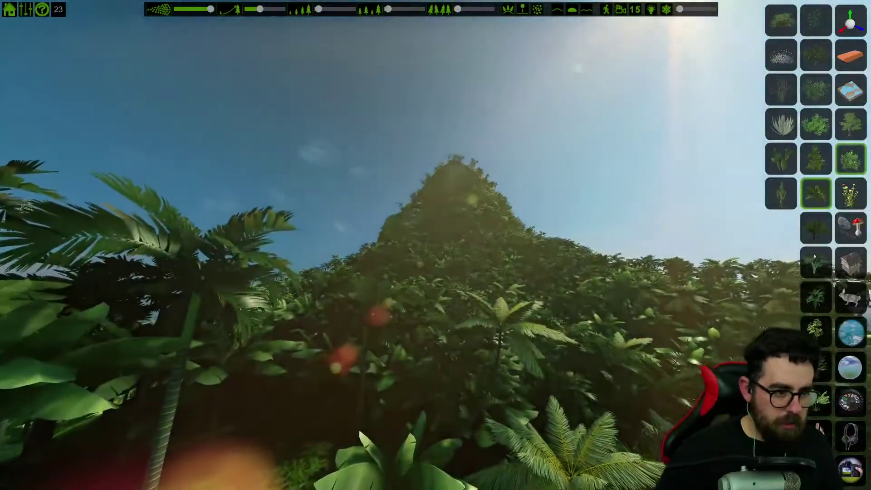
Rotate the sun's direction to take its glare out of the mountain view
{"action": "left_click", "coordinate": [855, 400]}
{"action": "left_click_drag", "start_coordinate": [793, 44], "coordinate": [806, 48]}
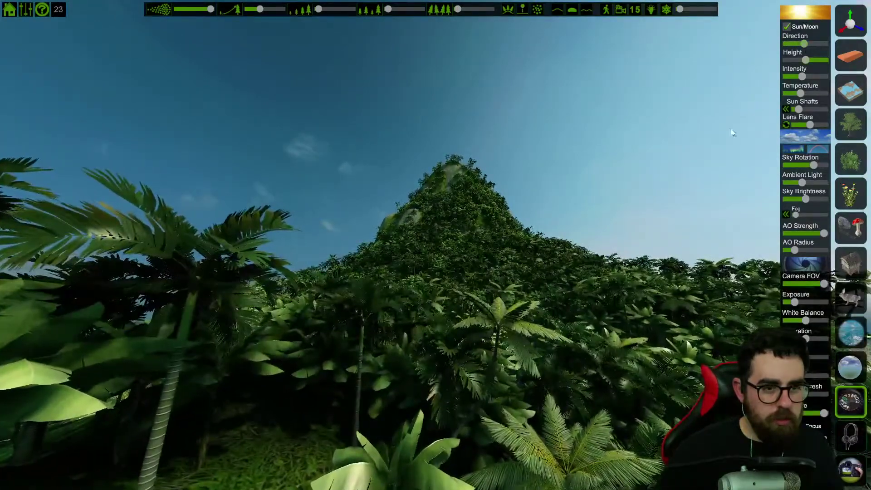
Check the relit scene from side to side among the foreground palms
{"action": "right_click_drag", "start_coordinate": [436, 245], "coordinate": [302, 258]}
{"action": "key", "text": "w"}
{"action": "key", "text": "a"}
{"action": "key", "text": "d"}
{"action": "key", "text": "a"}
{"action": "key", "text": "d"}
{"action": "key", "text": "d"}
{"action": "key", "text": "a"}
{"action": "key", "text": "d"}
{"action": "key", "text": "a"}
Try closer and lower camera positions on the mossy ground to frame the peak beside the slender palm
{"action": "key", "text": "w"}
{"action": "key", "text": "w"}
{"action": "key", "text": "w"}
{"action": "mouse_move", "coordinate": [556, 432]}
{"action": "right_mouse_down"}
{"action": "mouse_move", "coordinate": [553, 381]}
{"action": "mouse_move", "coordinate": [558, 440]}
{"action": "right_mouse_up"}
{"action": "key", "text": "s"}
{"action": "key", "text": "w"}
{"action": "key", "text": "s"}
{"action": "key", "text": "w"}
{"action": "key", "text": "s"}
{"action": "right_click_drag", "start_coordinate": [550, 483], "coordinate": [541, 412]}
{"action": "key", "text": "w"}
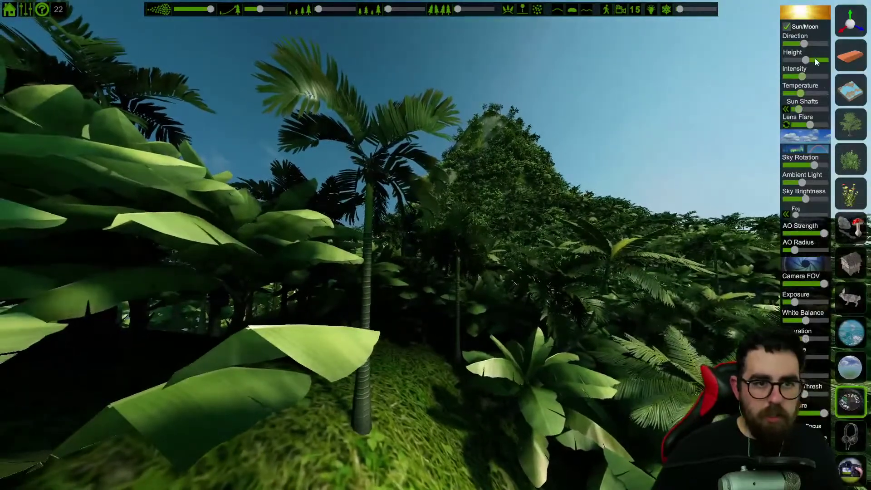
Rotate the sun's direction further to light the mountain's face, and frame the peak to the right of the slender palm
{"action": "mouse_move", "coordinate": [812, 44]}
{"action": "left_mouse_down"}
{"action": "mouse_move", "coordinate": [800, 46]}
{"action": "mouse_move", "coordinate": [812, 46]}
{"action": "left_mouse_up"}
{"action": "key", "text": "d"}
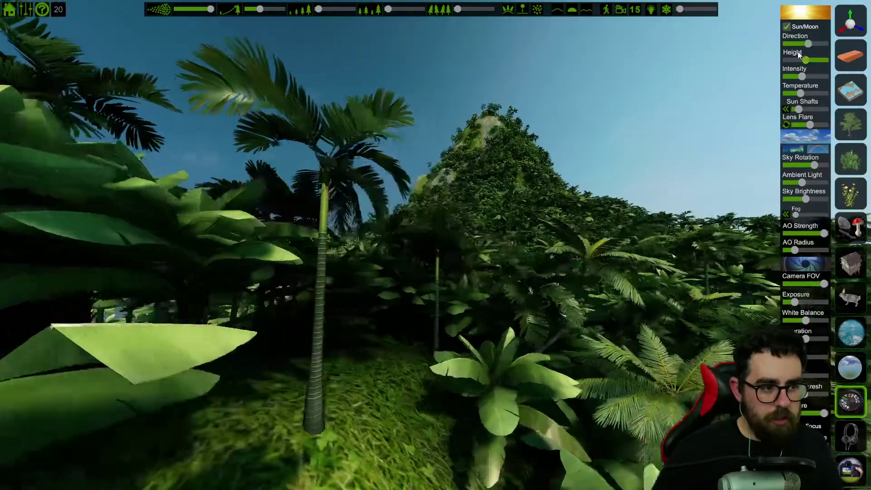
{"action": "right_click_drag", "start_coordinate": [637, 111], "coordinate": [775, 83]}
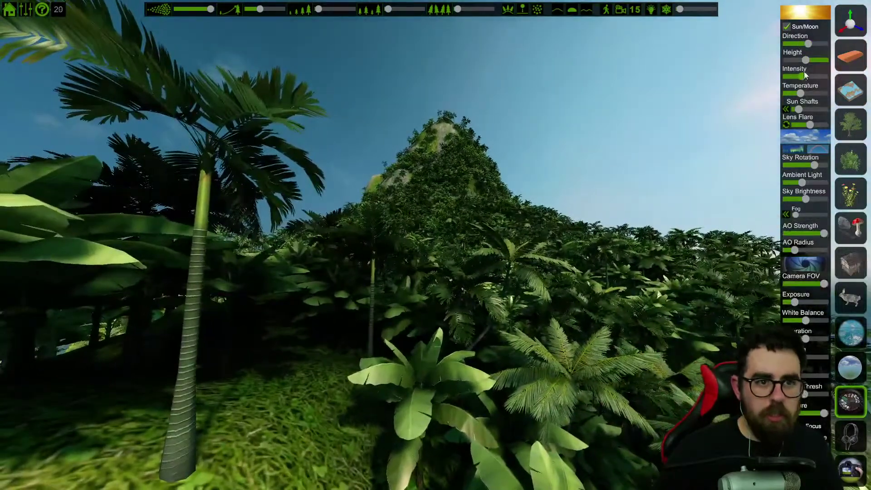
Lower the sun's height, shift its temperature to a warm orange, and slightly reduce the lens flare
{"action": "mouse_move", "coordinate": [803, 77]}
{"action": "left_mouse_down"}
{"action": "mouse_move", "coordinate": [793, 78]}
{"action": "mouse_move", "coordinate": [819, 59]}
{"action": "mouse_move", "coordinate": [798, 68]}
{"action": "left_mouse_up"}
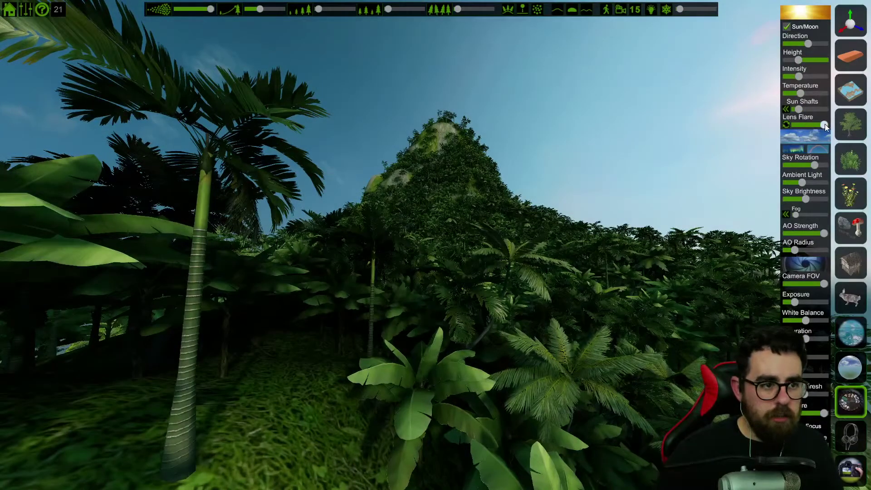
{"action": "left_click_drag", "start_coordinate": [813, 94], "coordinate": [788, 102]}
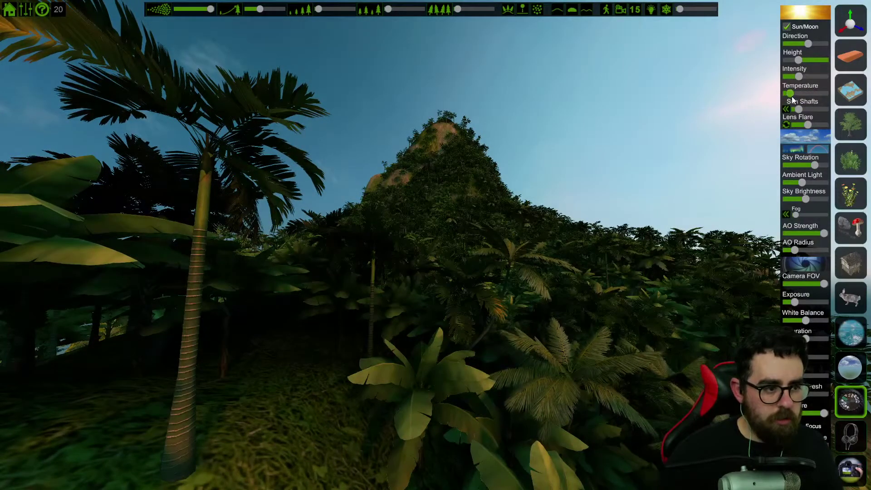
{"action": "left_click_drag", "start_coordinate": [792, 96], "coordinate": [781, 97]}
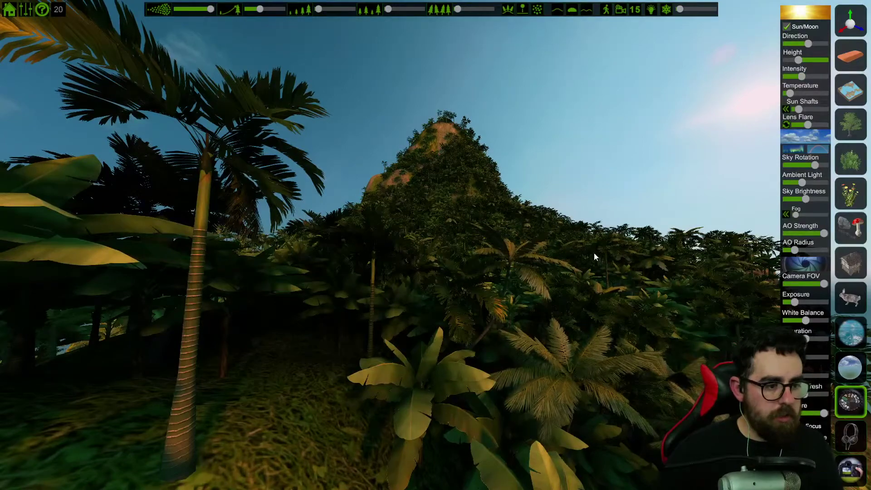
Inspect the mountain from the air, view the whole terrain in orthographic top-down projection, and return to the perspective view
{"action": "right_click_drag", "start_coordinate": [467, 180], "coordinate": [665, 327]}
{"action": "key", "text": "w"}
{"action": "key", "text": "s"}
{"action": "key", "text": "w"}
{"action": "right_click_drag", "start_coordinate": [436, 245], "coordinate": [441, 272]}
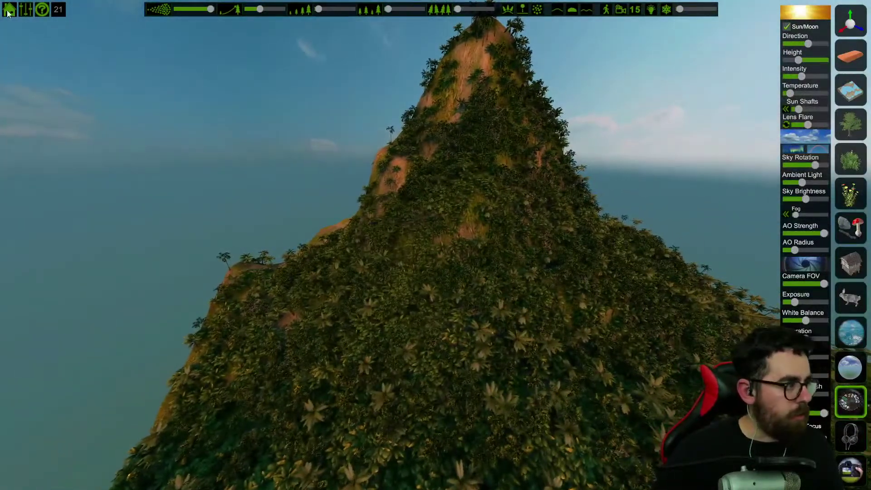
{"action": "left_click", "coordinate": [9, 11]}
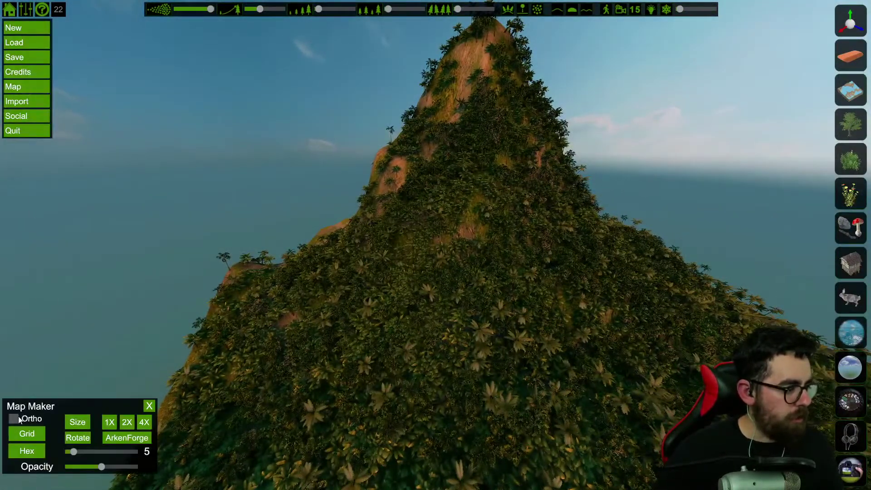
{"action": "left_click", "coordinate": [14, 419]}
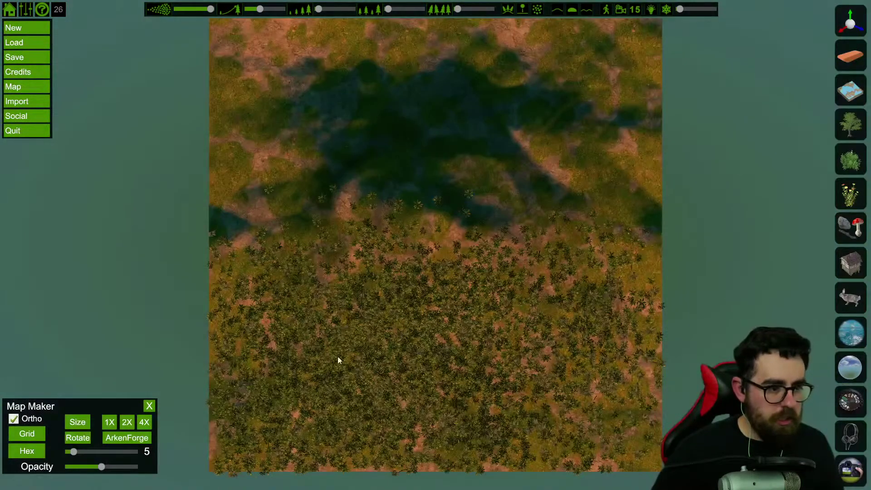
{"action": "left_click", "coordinate": [13, 419]}
{"action": "right_click_drag", "start_coordinate": [323, 286], "coordinate": [503, 245]}
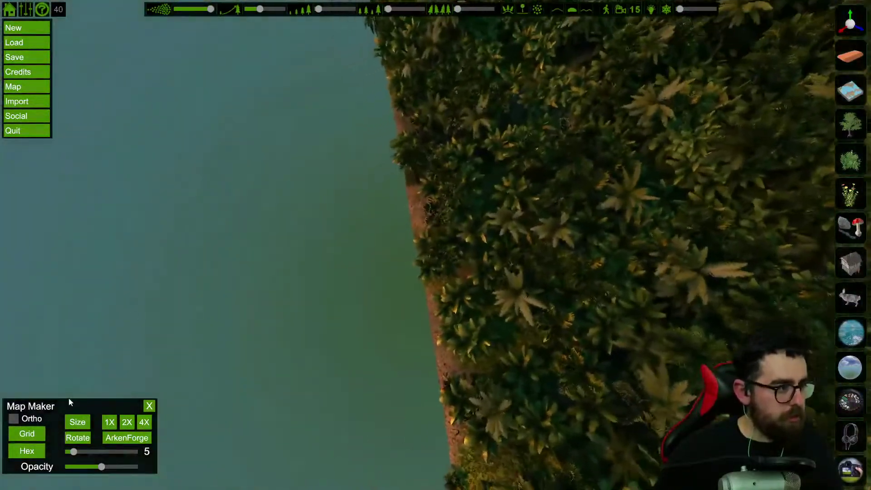
{"action": "right_click_drag", "start_coordinate": [159, 316], "coordinate": [363, 106]}
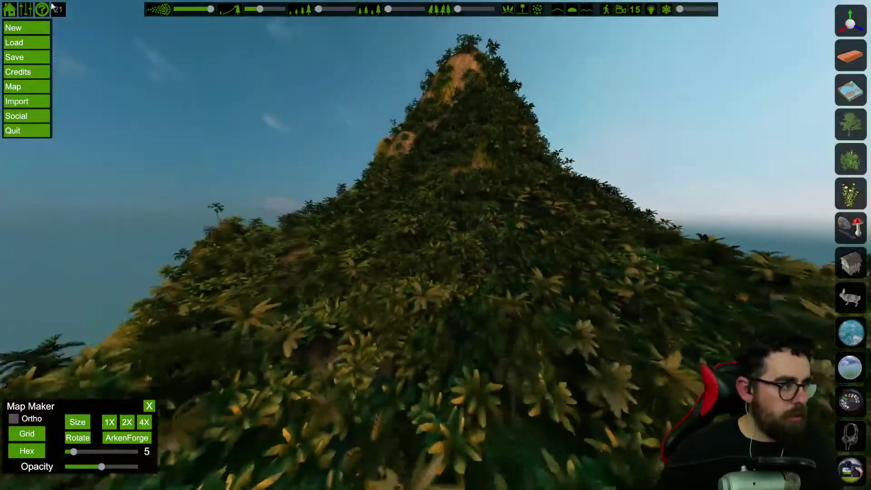
{"action": "left_click", "coordinate": [13, 11]}
Return to the ground-level viewpoint with the leaning palm in the foreground and the peak behind it
{"action": "right_click_drag", "start_coordinate": [176, 411], "coordinate": [166, 381]}
{"action": "key", "text": "w"}
{"action": "right_click_drag", "start_coordinate": [248, 393], "coordinate": [231, 404]}
{"action": "key", "text": "s"}
{"action": "key", "text": "w"}
{"action": "key", "text": "w"}
{"action": "right_click_drag", "start_coordinate": [84, 379], "coordinate": [116, 364]}
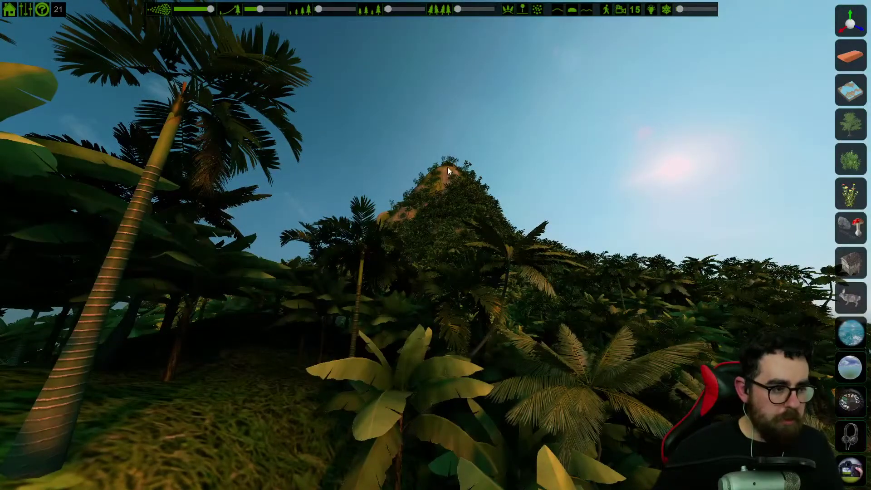
Try the terrain brush on the mountain's summit and bring the viewpoint up close to the peak
{"action": "left_click", "coordinate": [850, 96]}
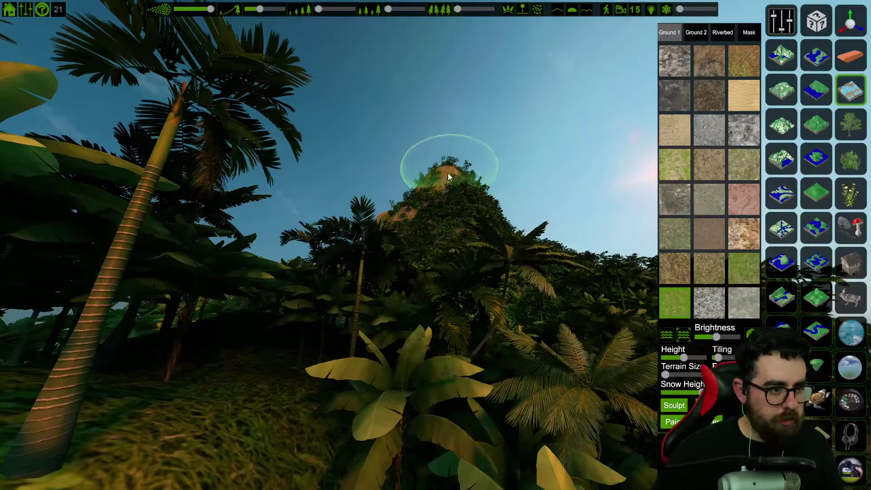
{"action": "mouse_move", "coordinate": [446, 175]}
{"action": "left_mouse_down"}
{"action": "mouse_move", "coordinate": [443, 184]}
{"action": "mouse_move", "coordinate": [455, 169]}
{"action": "mouse_move", "coordinate": [443, 174]}
{"action": "left_mouse_up"}
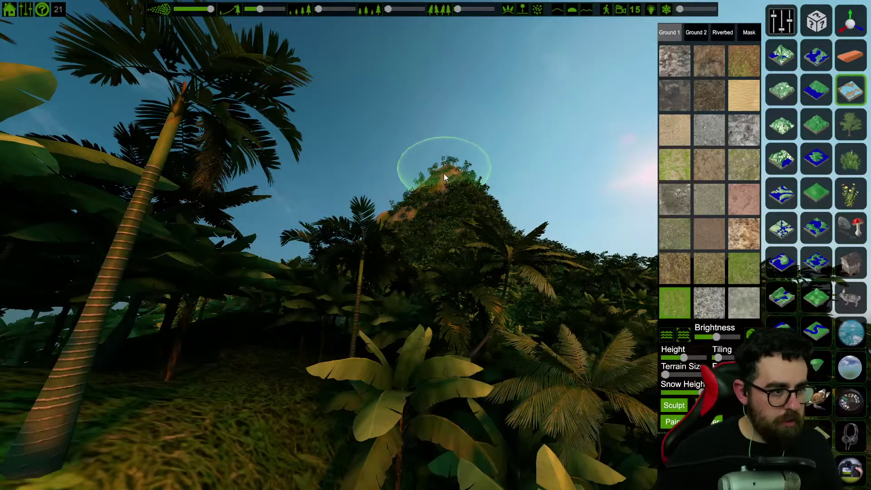
{"action": "key", "text": "w"}
{"action": "mouse_move", "coordinate": [451, 190]}
{"action": "right_mouse_down"}
{"action": "mouse_move", "coordinate": [447, 117]}
{"action": "mouse_move", "coordinate": [510, 133]}
{"action": "right_mouse_up"}
{"action": "key", "text": "w"}
{"action": "key", "text": "s"}
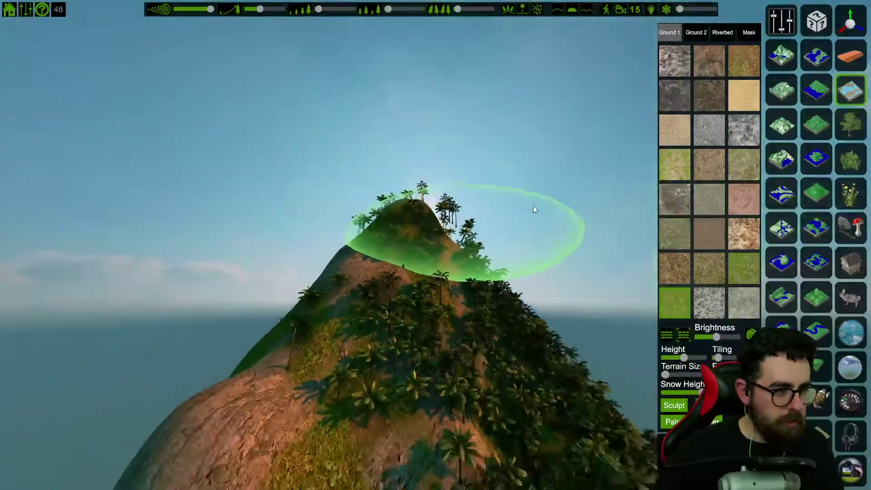
{"action": "key", "text": "a"}
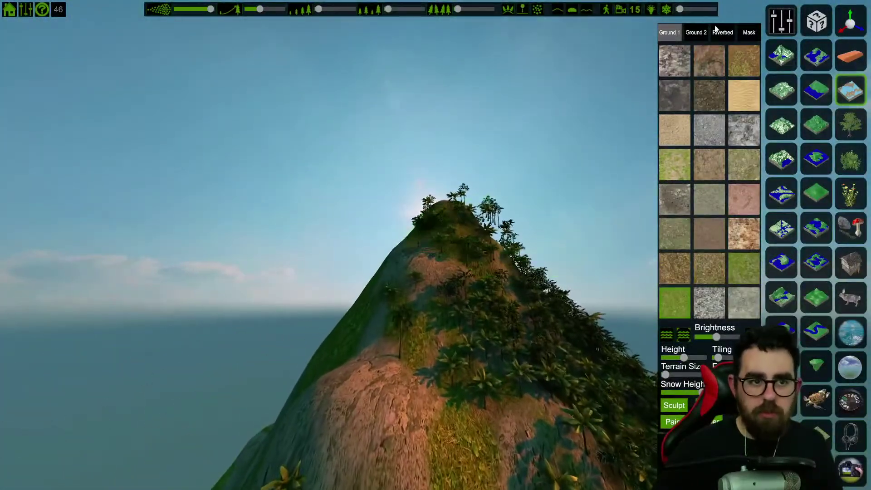
Erase the palms covering the mountain's summit using a smaller eraser brush
{"action": "left_click", "coordinate": [846, 59]}
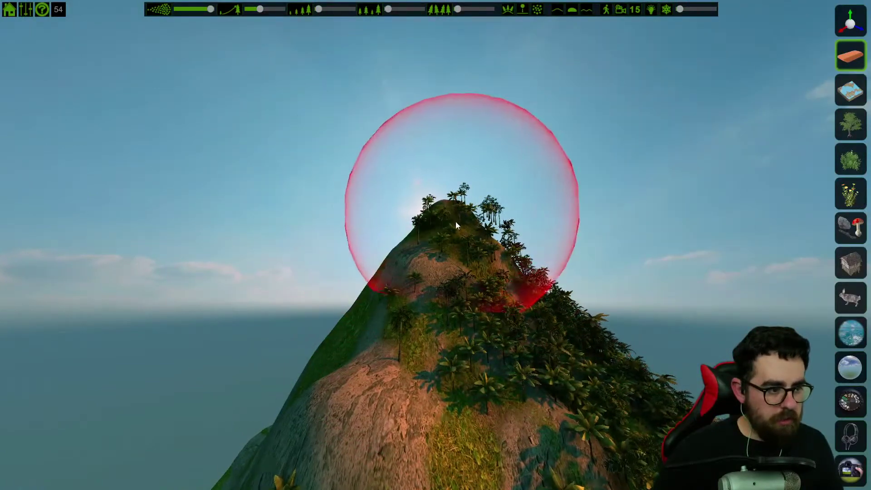
{"action": "scroll", "coordinate": [456, 220], "scroll_direction": "down", "scroll_amount": 4}
{"action": "key", "text": "w"}
{"action": "key", "text": "d"}
{"action": "mouse_move", "coordinate": [434, 241]}
{"action": "left_mouse_down"}
{"action": "mouse_move", "coordinate": [406, 232]}
{"action": "mouse_move", "coordinate": [432, 187]}
{"action": "left_mouse_up"}
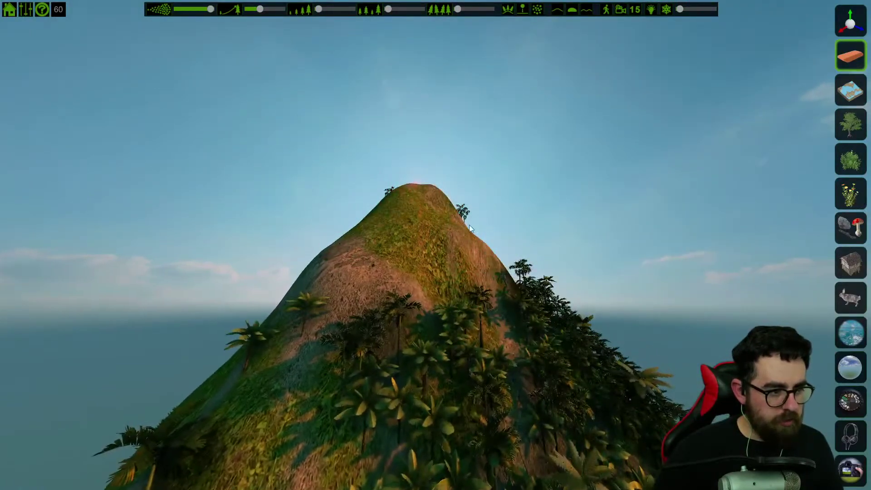
Check the cleared peak from both sides and remove the leftover palms on its upper slope with a larger eraser
{"action": "key", "text": "w"}
{"action": "key", "text": "d"}
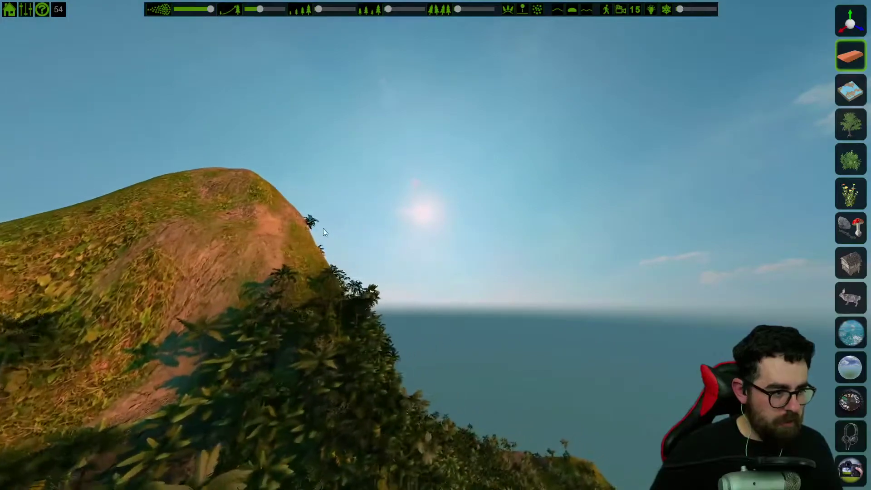
{"action": "key", "text": "s"}
{"action": "key", "text": "a"}
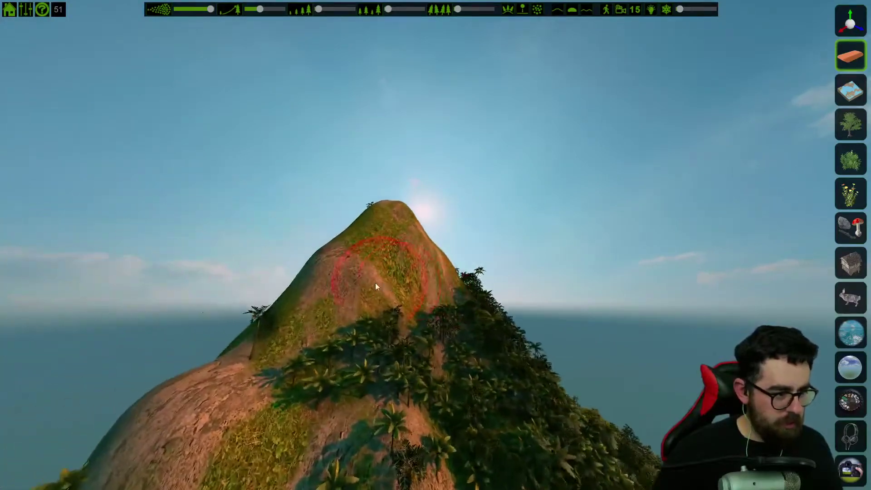
{"action": "scroll", "coordinate": [432, 260], "scroll_direction": "up", "scroll_amount": 4}
{"action": "key", "text": "w"}
{"action": "key", "text": "d"}
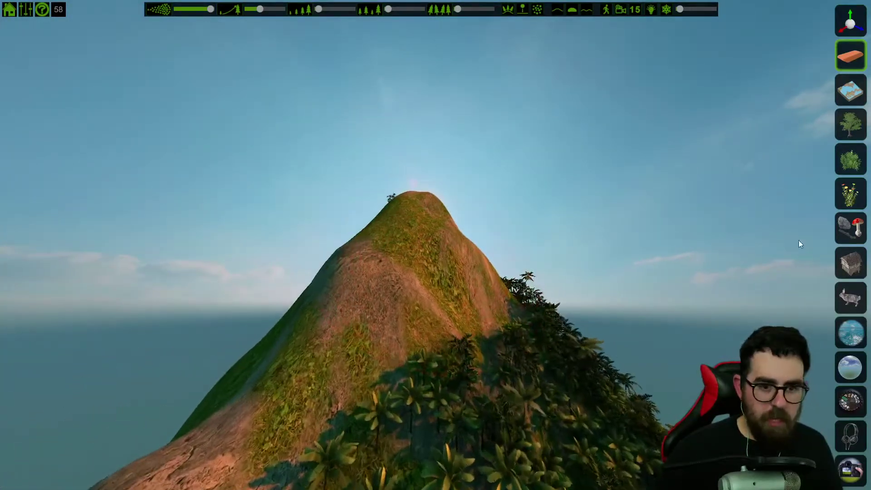
Try painting the mountain's bare summit with the brown, rocky terrain texture and check it from both sides
{"action": "left_click", "coordinate": [855, 100]}
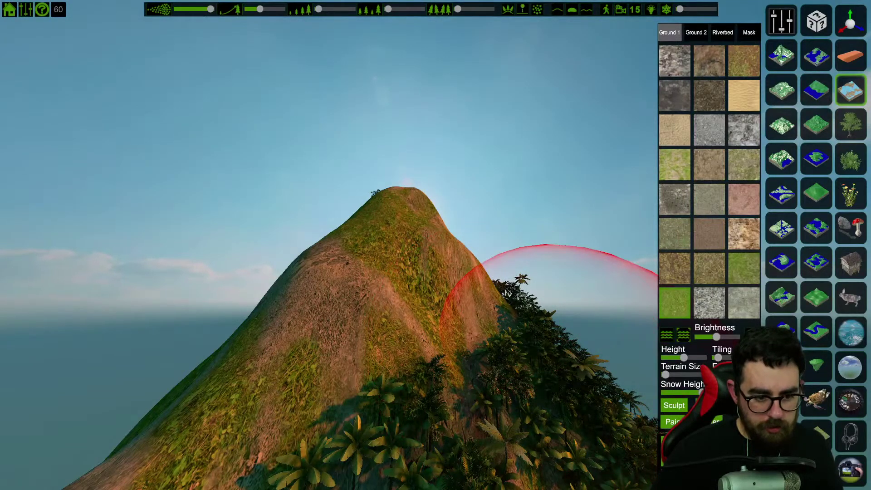
{"action": "left_click", "coordinate": [383, 290]}
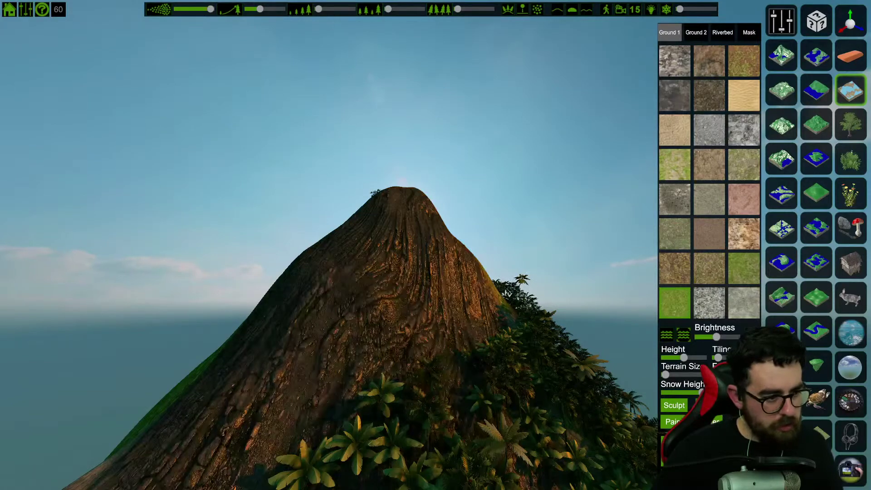
{"action": "key", "text": "d"}
{"action": "right_click_drag", "start_coordinate": [519, 381], "coordinate": [490, 381]}
{"action": "right_click_drag", "start_coordinate": [635, 427], "coordinate": [653, 421]}
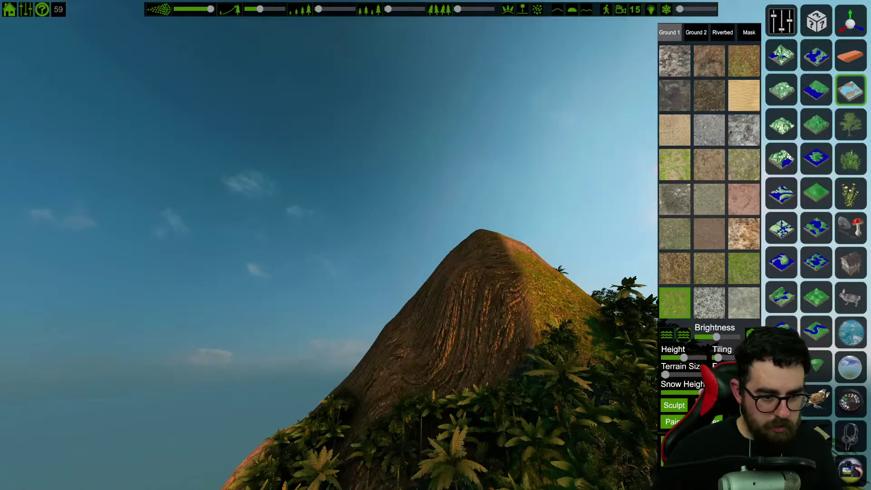
{"action": "key", "text": "a"}
{"action": "right_click_drag", "start_coordinate": [544, 390], "coordinate": [576, 385]}
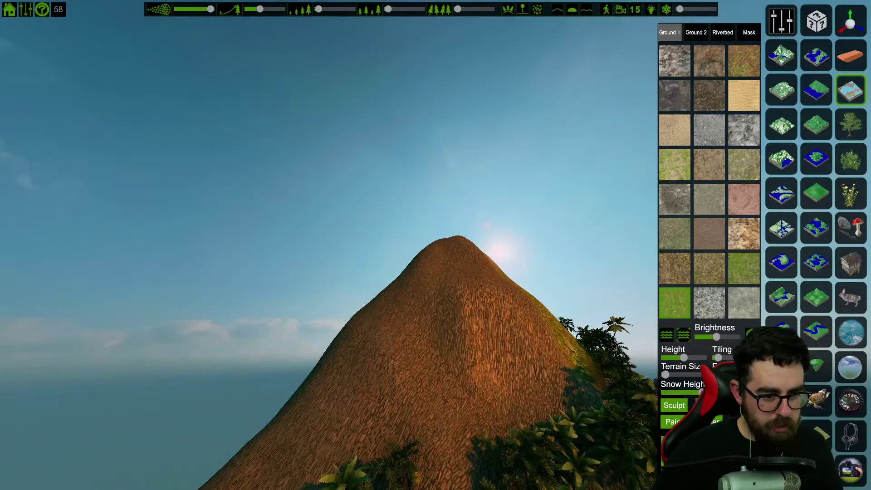
Try the pale grey-green texture as Ground 1 and switch back to the bright green grass texture
{"action": "left_click", "coordinate": [740, 306]}
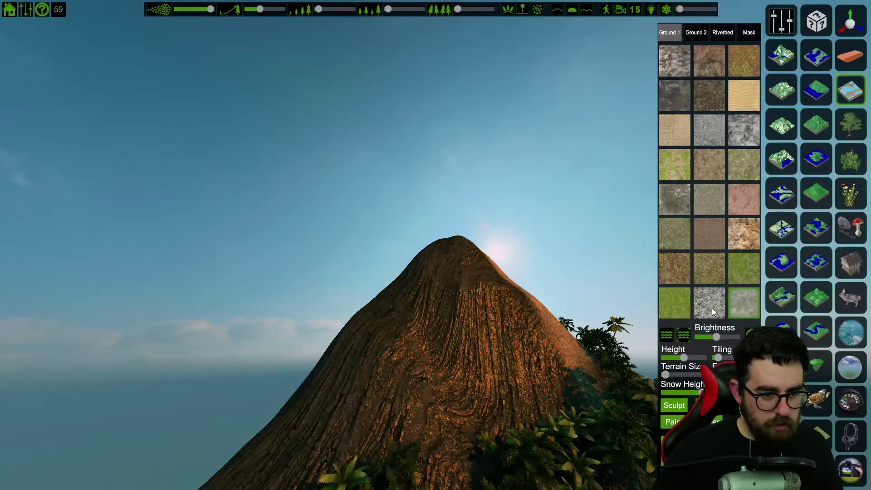
{"action": "key", "text": "s"}
{"action": "mouse_move", "coordinate": [585, 318]}
{"action": "right_mouse_down"}
{"action": "mouse_move", "coordinate": [573, 355]}
{"action": "mouse_move", "coordinate": [545, 352]}
{"action": "right_mouse_up"}
{"action": "key", "text": "s"}
{"action": "key", "text": "d"}
{"action": "left_click", "coordinate": [672, 303]}
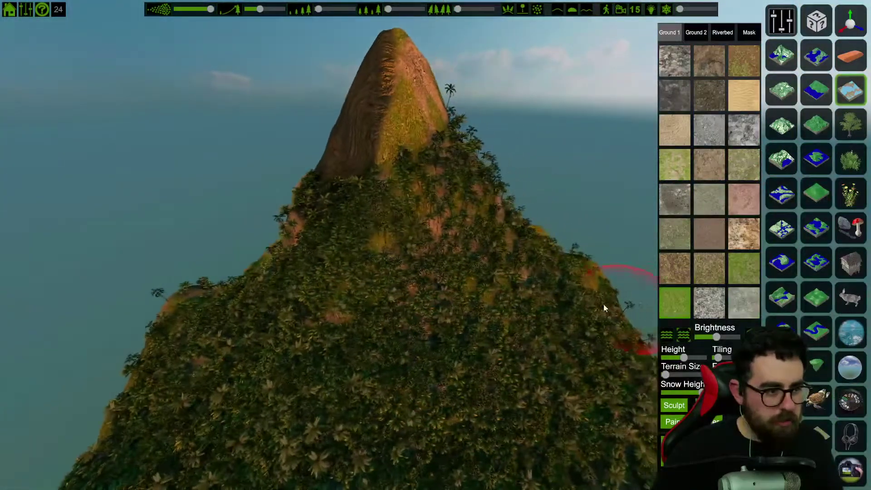
Compare the peak with and without the brown, streaked ground from closer up and farther back
{"action": "mouse_move", "coordinate": [596, 308]}
{"action": "right_mouse_down"}
{"action": "mouse_move", "coordinate": [593, 296]}
{"action": "mouse_move", "coordinate": [575, 292]}
{"action": "mouse_move", "coordinate": [635, 276]}
{"action": "right_mouse_up"}
{"action": "key", "text": "s"}
{"action": "key", "text": "w"}
{"action": "key", "text": "a"}
{"action": "key", "text": "s"}
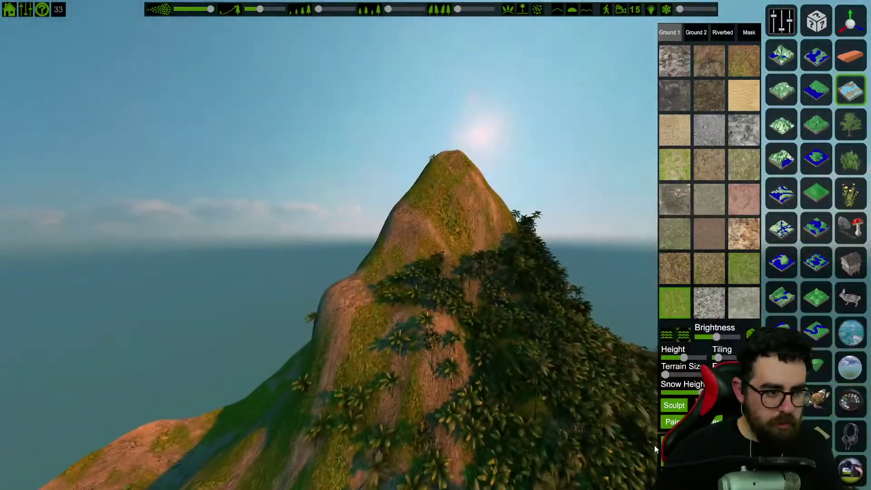
{"action": "key", "text": "w"}
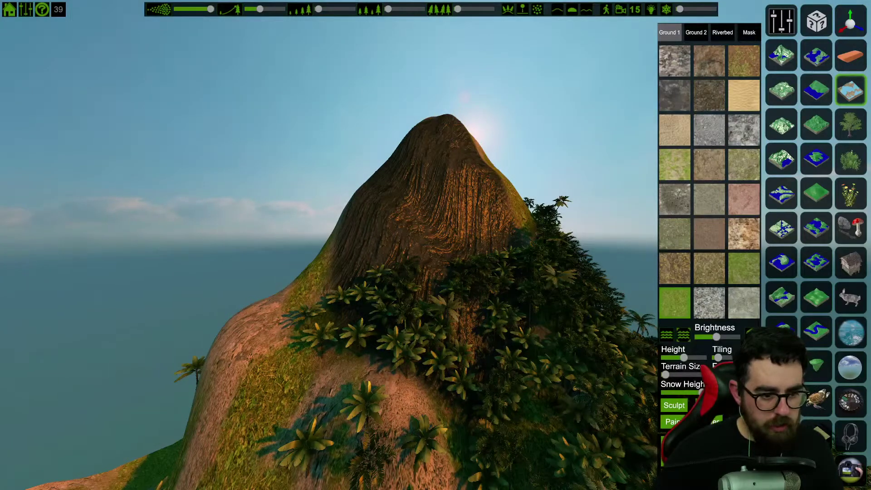
{"action": "key", "text": "s"}
{"action": "right_click_drag", "start_coordinate": [512, 387], "coordinate": [475, 371]}
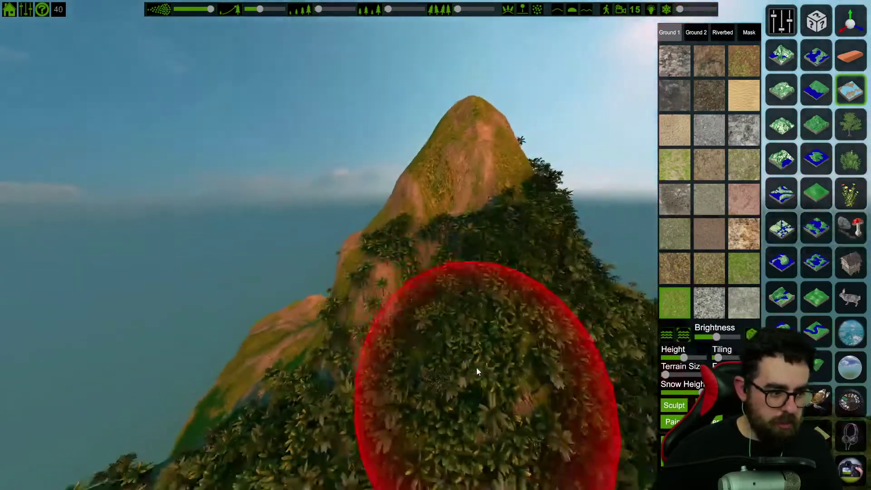
{"action": "key", "text": "a"}
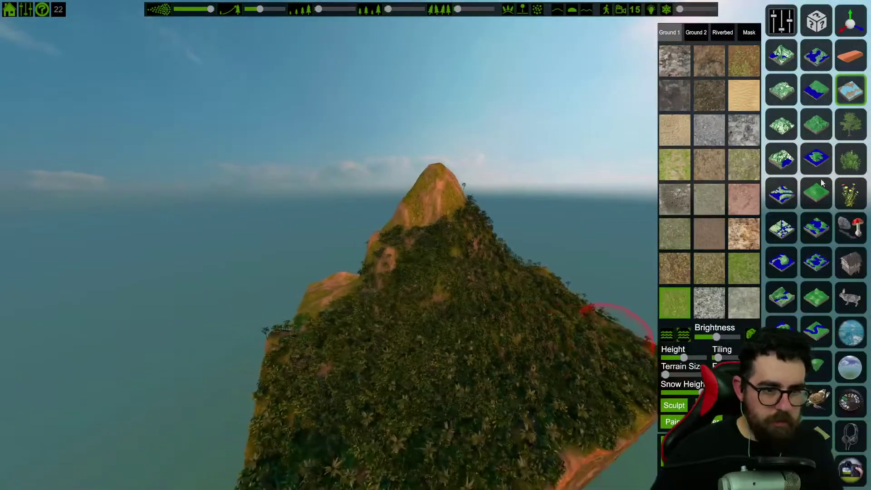
Choose the slim palm tree, lower the brush density, and scatter a few palms over the bare summit
{"action": "key", "text": "w"}
{"action": "left_click", "coordinate": [848, 129]}
{"action": "left_click", "coordinate": [816, 294]}
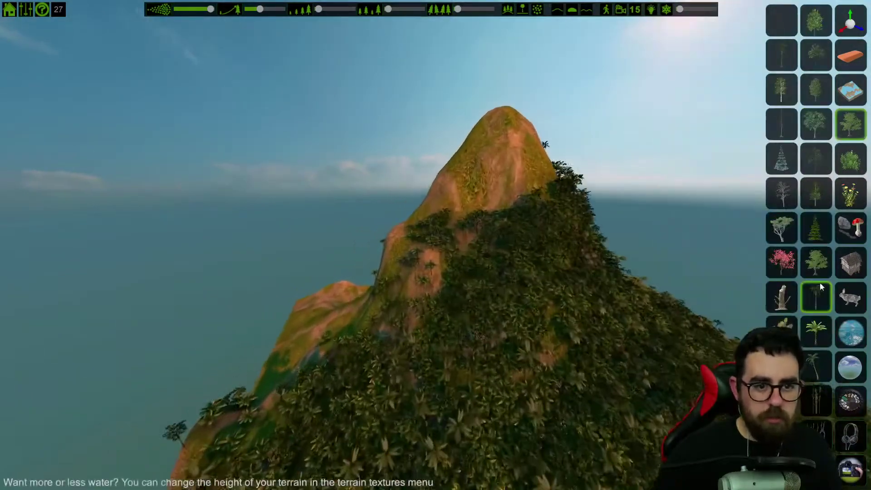
{"action": "left_click_drag", "start_coordinate": [210, 7], "coordinate": [186, 9]}
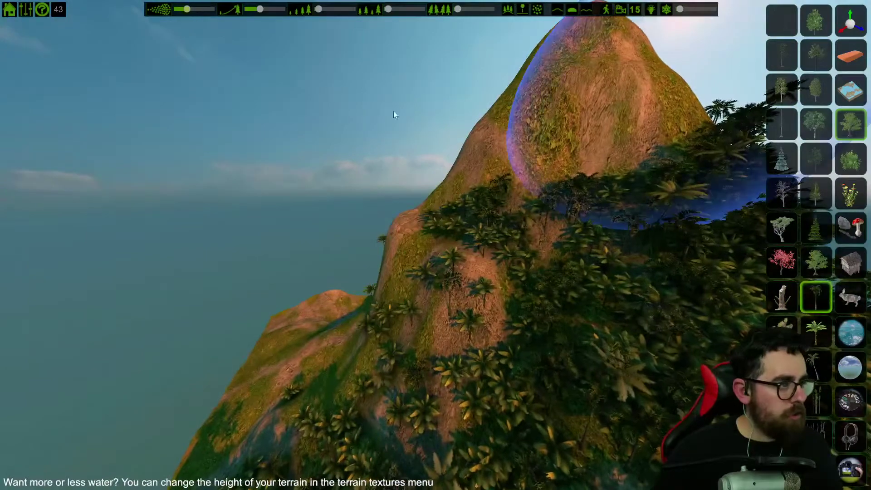
{"action": "key", "text": "s"}
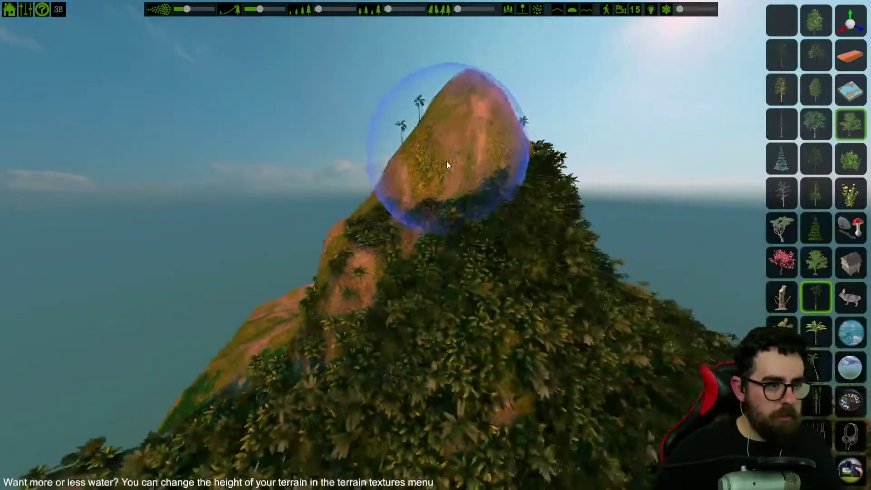
{"action": "key", "text": "w"}
{"action": "left_click", "coordinate": [453, 156]}
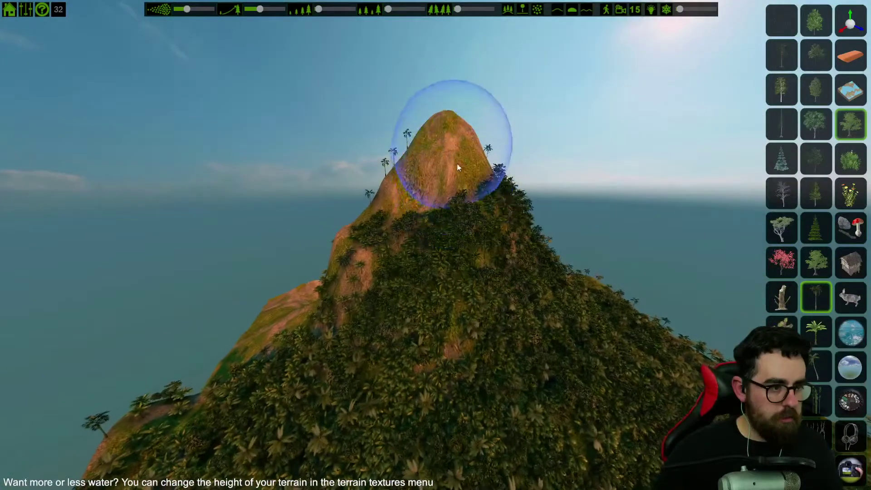
{"action": "key", "text": "w"}
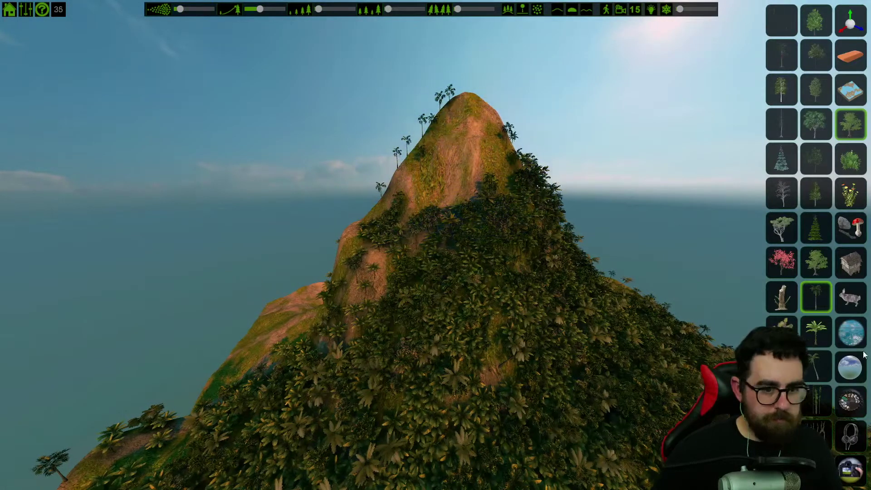
Try the bushy palm and the leaning palm for sparse planting around the summit
{"action": "left_click", "coordinate": [816, 327]}
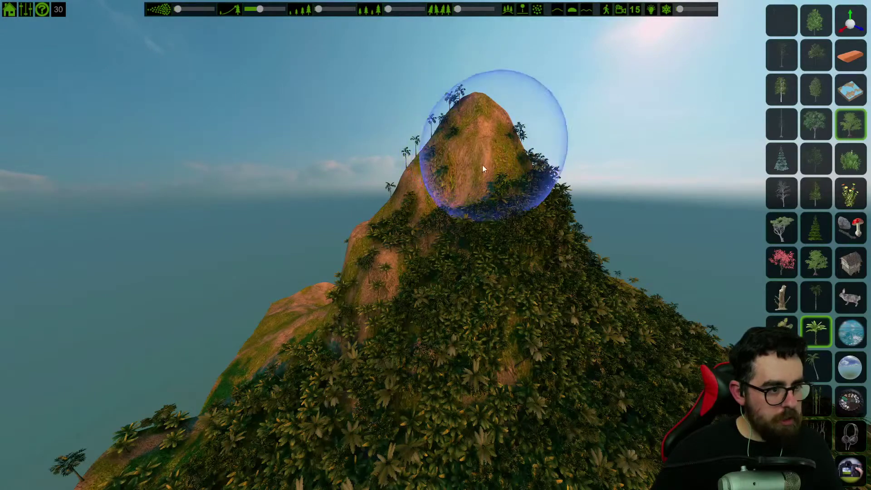
{"action": "left_click", "coordinate": [816, 365]}
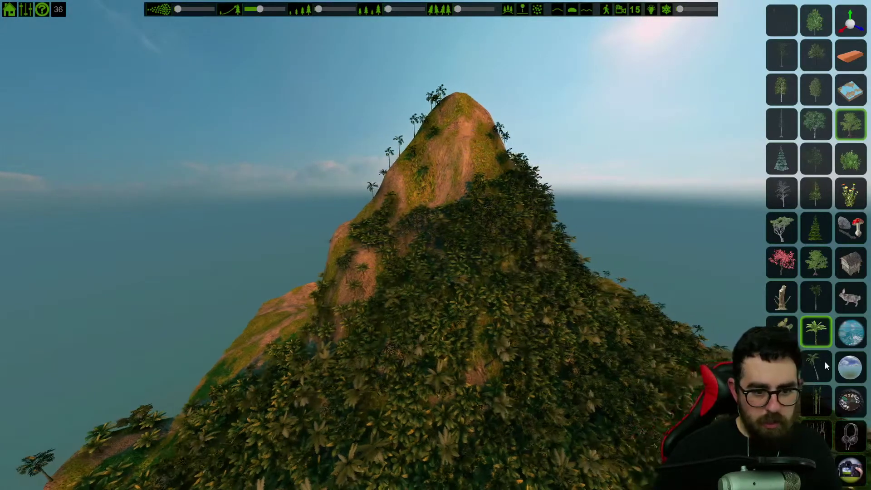
{"action": "key", "text": "a"}
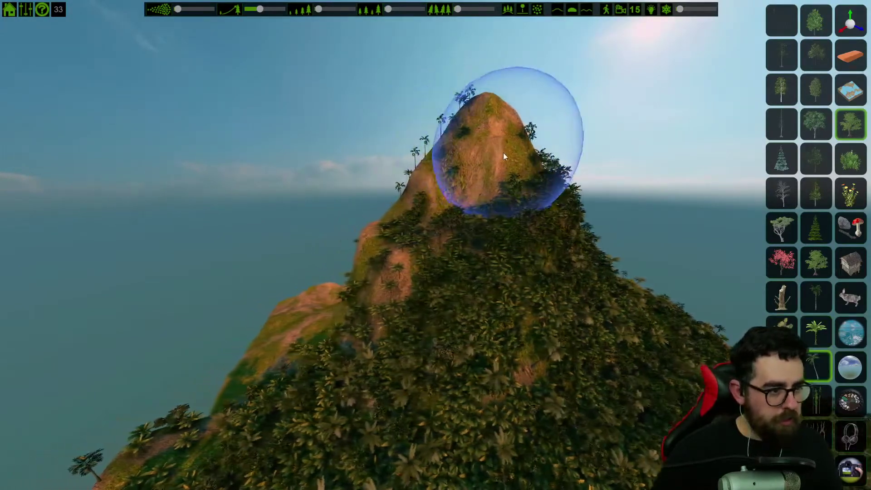
{"action": "right_click_drag", "start_coordinate": [509, 159], "coordinate": [537, 186]}
{"action": "key", "text": "w"}
{"action": "key", "text": "s"}
{"action": "mouse_move", "coordinate": [388, 178]}
{"action": "right_mouse_down"}
{"action": "mouse_move", "coordinate": [462, 166]}
{"action": "mouse_move", "coordinate": [406, 181]}
{"action": "mouse_move", "coordinate": [402, 169]}
{"action": "mouse_move", "coordinate": [362, 169]}
{"action": "mouse_move", "coordinate": [377, 173]}
{"action": "right_mouse_up"}
{"action": "key", "text": "d"}
{"action": "key", "text": "d"}
{"action": "left_click_drag", "start_coordinate": [415, 185], "coordinate": [443, 189], "text": "shift"}
Undo the recent palm brush strokes around the summit
{"action": "key", "text": "ctrl+z"}
{"action": "key", "text": "ctrl+z"}
{"action": "key", "text": "ctrl+z"}
{"action": "key", "text": "ctrl+z"}
{"action": "key", "text": "ctrl+z"}
{"action": "key", "text": "ctrl+z"}
{"action": "key", "text": "ctrl+z"}
{"action": "key", "text": "ctrl+z"}
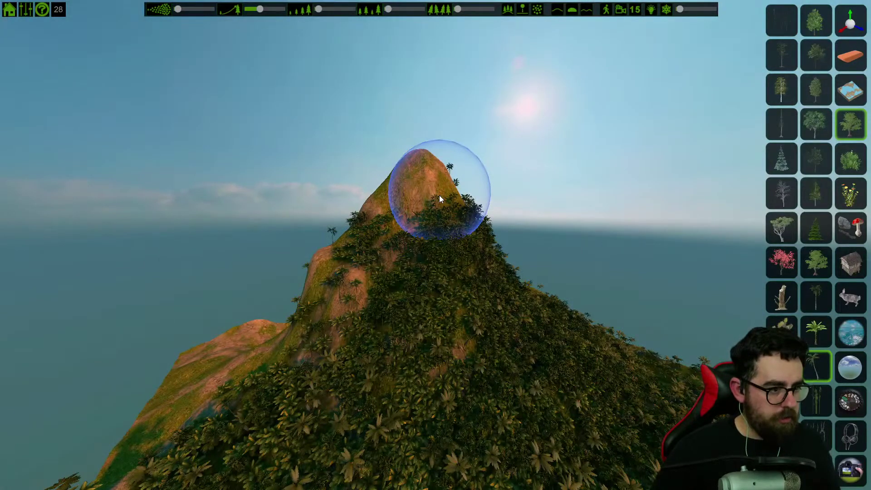
Plant sparse leaning palms over the summit and upper slopes, and check the mountain's other side
{"action": "mouse_move", "coordinate": [410, 189]}
{"action": "right_mouse_down"}
{"action": "mouse_move", "coordinate": [427, 190]}
{"action": "mouse_move", "coordinate": [445, 212]}
{"action": "mouse_move", "coordinate": [444, 182]}
{"action": "mouse_move", "coordinate": [357, 191]}
{"action": "right_mouse_up"}
{"action": "key", "text": "w"}
{"action": "key", "text": "a"}
{"action": "key", "text": "w"}
{"action": "key", "text": "s"}
{"action": "key", "text": "d"}
{"action": "key", "text": "d"}
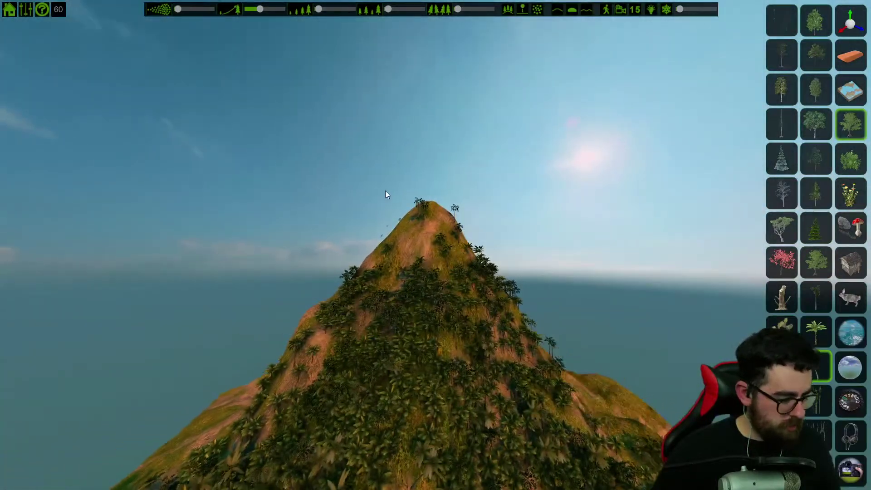
{"action": "mouse_move", "coordinate": [447, 202]}
{"action": "right_mouse_down"}
{"action": "mouse_move", "coordinate": [462, 279]}
{"action": "mouse_move", "coordinate": [448, 276]}
{"action": "right_mouse_up"}
{"action": "key", "text": "d"}
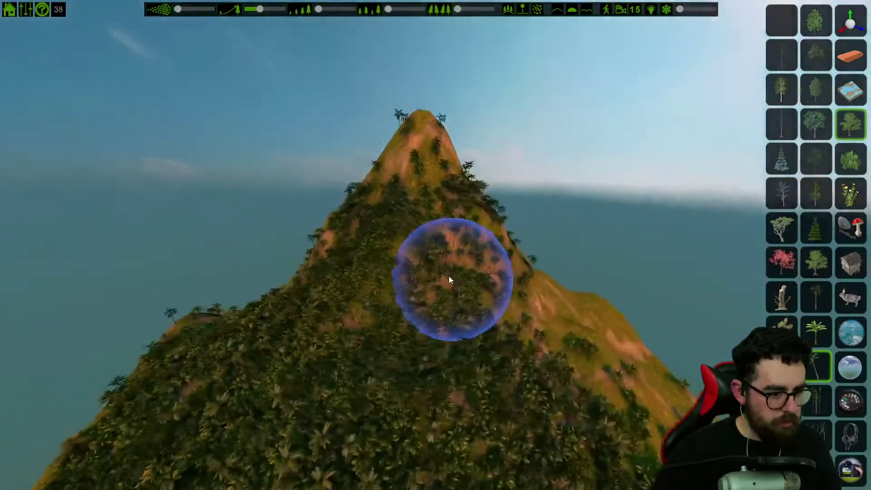
{"action": "mouse_move", "coordinate": [509, 290]}
{"action": "right_mouse_down"}
{"action": "mouse_move", "coordinate": [523, 342]}
{"action": "mouse_move", "coordinate": [478, 317]}
{"action": "mouse_move", "coordinate": [415, 312]}
{"action": "right_mouse_up"}
{"action": "key", "text": "d"}
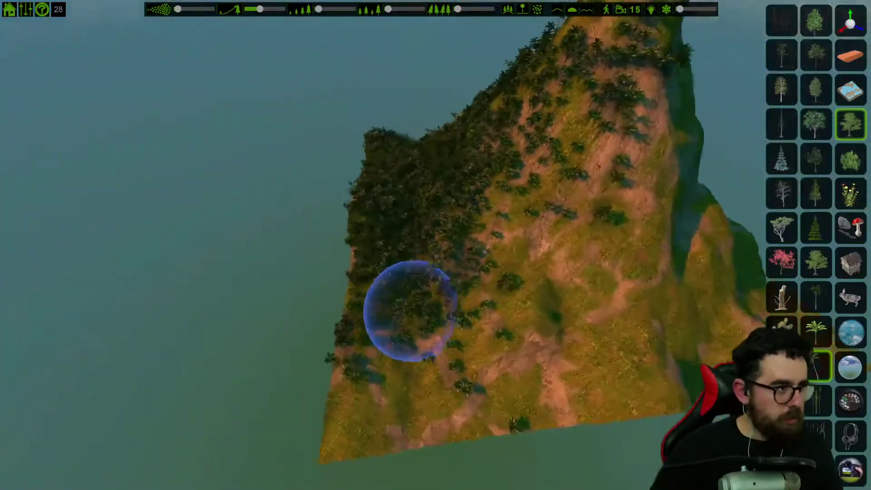
Fly back down to a ground-level viewpoint among the palms with the peak in the background
{"action": "left_click", "coordinate": [7, 13]}
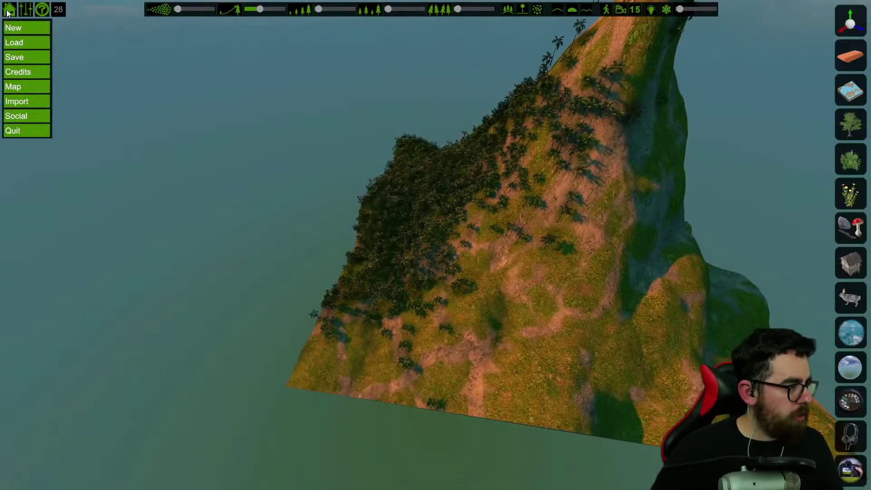
{"action": "key", "text": "a"}
{"action": "right_click_drag", "start_coordinate": [466, 341], "coordinate": [511, 309]}
{"action": "key", "text": "w"}
{"action": "key", "text": "w"}
{"action": "right_click_drag", "start_coordinate": [436, 272], "coordinate": [451, 225]}
{"action": "key", "text": "w"}
{"action": "key", "text": "w"}
{"action": "key", "text": "d"}
{"action": "mouse_move", "coordinate": [551, 192]}
{"action": "right_mouse_down"}
{"action": "mouse_move", "coordinate": [554, 207]}
{"action": "mouse_move", "coordinate": [472, 254]}
{"action": "mouse_move", "coordinate": [524, 220]}
{"action": "mouse_move", "coordinate": [476, 240]}
{"action": "mouse_move", "coordinate": [458, 227]}
{"action": "mouse_move", "coordinate": [508, 211]}
{"action": "mouse_move", "coordinate": [545, 185]}
{"action": "right_mouse_up"}
{"action": "key", "text": "d"}
{"action": "key", "text": "a"}
{"action": "key", "text": "w"}
{"action": "key", "text": "w"}
{"action": "key", "text": "w"}
{"action": "mouse_move", "coordinate": [741, 152]}
{"action": "right_mouse_down"}
{"action": "mouse_move", "coordinate": [739, 175]}
{"action": "mouse_move", "coordinate": [783, 184]}
{"action": "mouse_move", "coordinate": [762, 163]}
{"action": "mouse_move", "coordinate": [726, 159]}
{"action": "mouse_move", "coordinate": [735, 168]}
{"action": "mouse_move", "coordinate": [733, 152]}
{"action": "right_mouse_up"}
{"action": "key", "text": "w"}
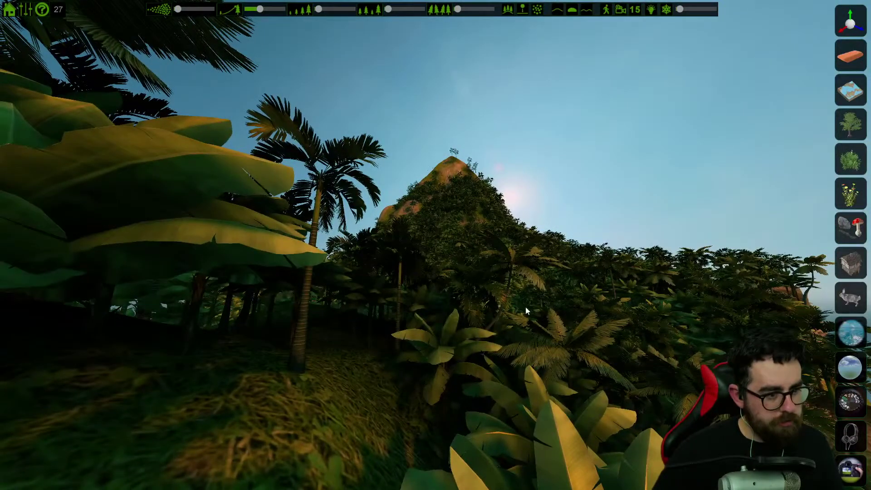
Raise the viewpoint just above the foreground palms and keep the peak centred behind the jungle
{"action": "right_click_drag", "start_coordinate": [675, 337], "coordinate": [708, 463]}
{"action": "mouse_move", "coordinate": [481, 336]}
{"action": "right_mouse_down"}
{"action": "mouse_move", "coordinate": [463, 195]}
{"action": "mouse_move", "coordinate": [492, 177]}
{"action": "mouse_move", "coordinate": [468, 314]}
{"action": "mouse_move", "coordinate": [458, 263]}
{"action": "mouse_move", "coordinate": [476, 181]}
{"action": "mouse_move", "coordinate": [476, 345]}
{"action": "mouse_move", "coordinate": [454, 223]}
{"action": "mouse_move", "coordinate": [481, 182]}
{"action": "mouse_move", "coordinate": [468, 188]}
{"action": "mouse_move", "coordinate": [469, 173]}
{"action": "mouse_move", "coordinate": [482, 202]}
{"action": "right_mouse_up"}
{"action": "right_click_drag", "start_coordinate": [734, 360], "coordinate": [723, 344]}
{"action": "key", "text": "s"}
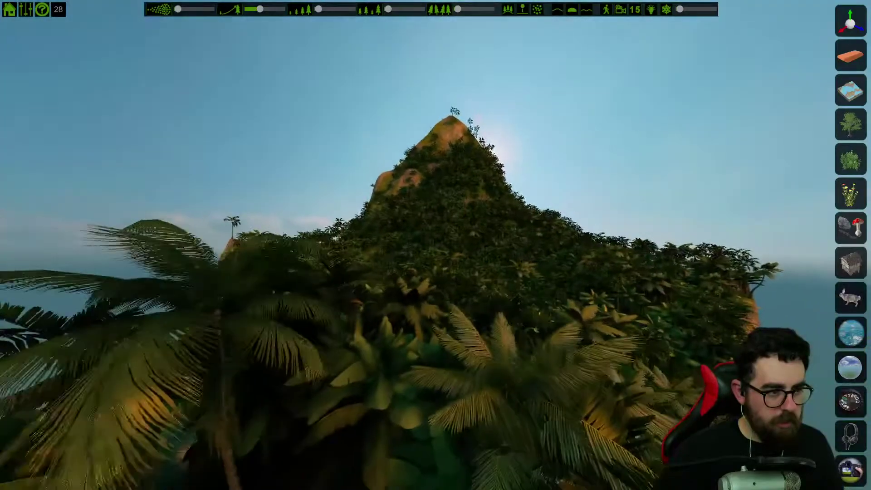
{"action": "key", "text": "w"}
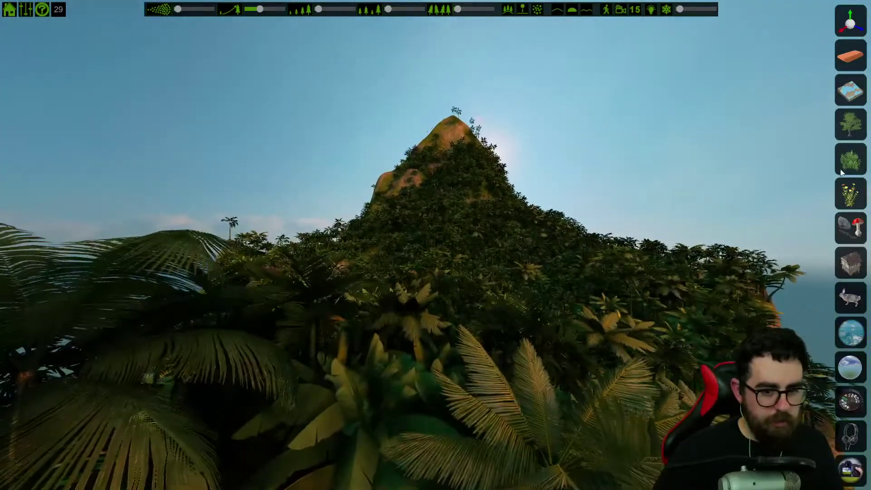
Pull back until the whole island is in view and increase the terrain size
{"action": "left_click", "coordinate": [850, 90]}
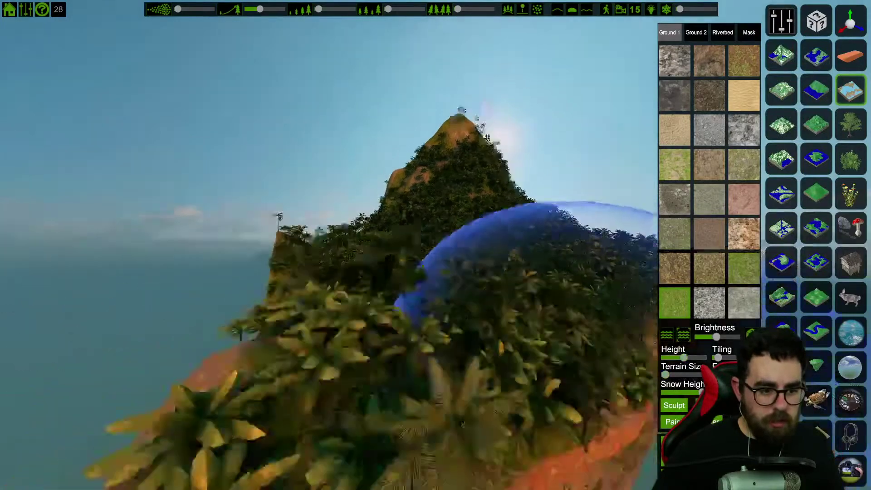
{"action": "key", "text": "s"}
{"action": "mouse_move", "coordinate": [436, 236]}
{"action": "right_mouse_down"}
{"action": "mouse_move", "coordinate": [434, 268]}
{"action": "mouse_move", "coordinate": [436, 252]}
{"action": "right_mouse_up"}
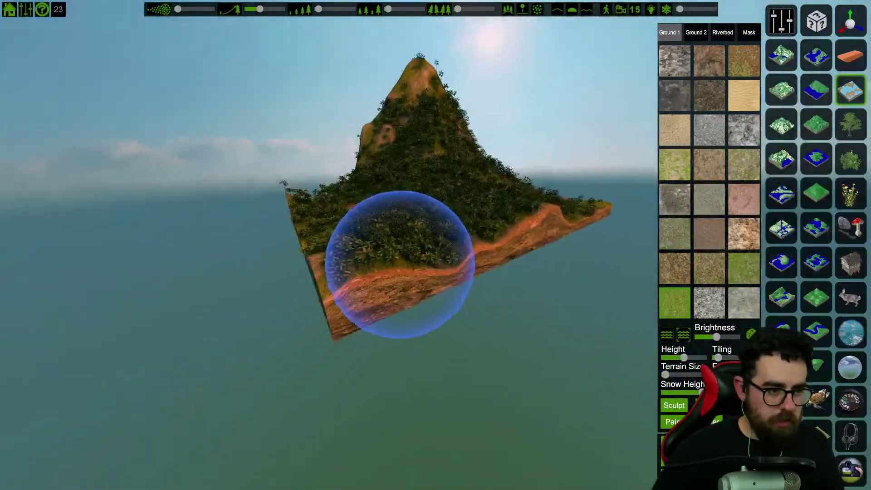
{"action": "key", "text": "s"}
{"action": "key", "text": "w"}
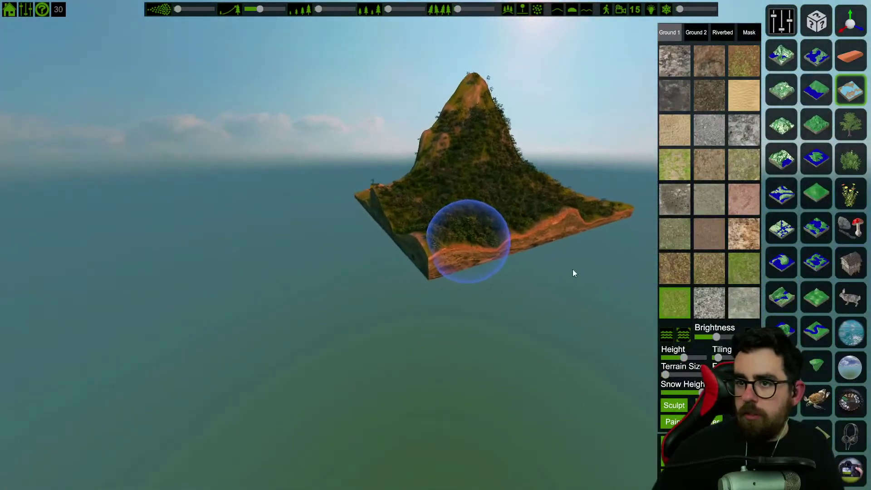
{"action": "right_click_drag", "start_coordinate": [557, 213], "coordinate": [549, 186]}
{"action": "key", "text": "w"}
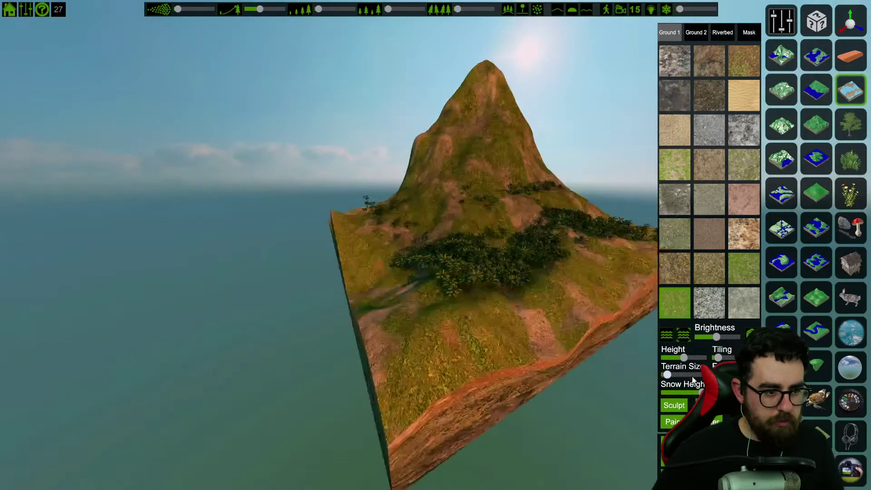
{"action": "left_click", "coordinate": [693, 376]}
Inspect the enlarged mountain's bare slopes and edges from close up and from farther away
{"action": "mouse_move", "coordinate": [363, 226]}
{"action": "right_mouse_down"}
{"action": "mouse_move", "coordinate": [435, 222]}
{"action": "mouse_move", "coordinate": [513, 186]}
{"action": "mouse_move", "coordinate": [435, 204]}
{"action": "mouse_move", "coordinate": [287, 260]}
{"action": "right_mouse_up"}
{"action": "key", "text": "w"}
{"action": "key", "text": "w"}
{"action": "mouse_move", "coordinate": [552, 268]}
{"action": "right_mouse_down"}
{"action": "mouse_move", "coordinate": [560, 313]}
{"action": "mouse_move", "coordinate": [635, 311]}
{"action": "mouse_move", "coordinate": [550, 309]}
{"action": "mouse_move", "coordinate": [503, 266]}
{"action": "mouse_move", "coordinate": [530, 264]}
{"action": "mouse_move", "coordinate": [497, 271]}
{"action": "mouse_move", "coordinate": [485, 254]}
{"action": "right_mouse_up"}
{"action": "key", "text": "s"}
{"action": "key", "text": "s"}
{"action": "key", "text": "s"}
{"action": "key", "text": "s"}
{"action": "key", "text": "s"}
{"action": "right_click_drag", "start_coordinate": [776, 232], "coordinate": [811, 251]}
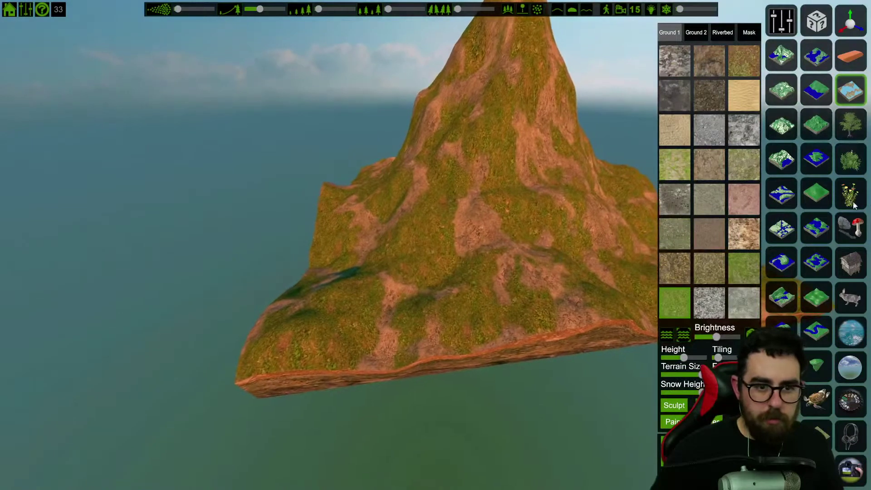
Switch to tree placement and examine the mountain's bare slopes from closer in along the island's edge
{"action": "left_click", "coordinate": [850, 124]}
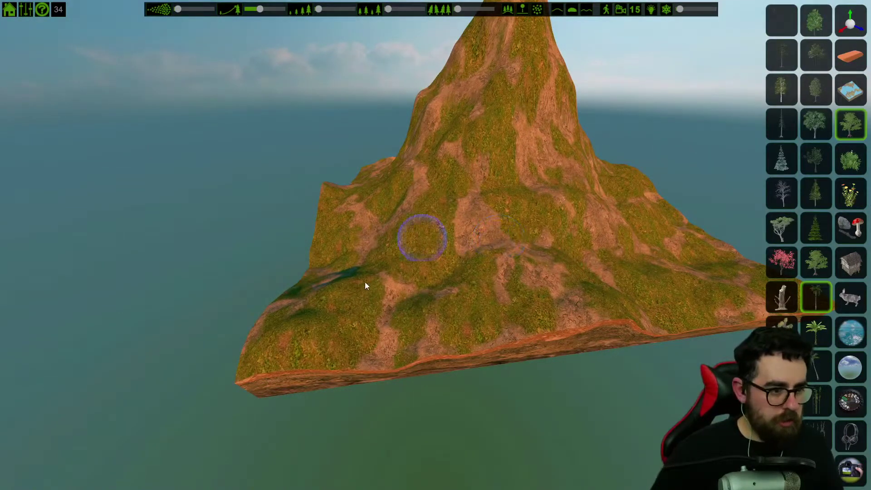
{"action": "key", "text": "a"}
{"action": "mouse_move", "coordinate": [414, 309]}
{"action": "right_mouse_down"}
{"action": "mouse_move", "coordinate": [470, 298]}
{"action": "mouse_move", "coordinate": [420, 317]}
{"action": "right_mouse_up"}
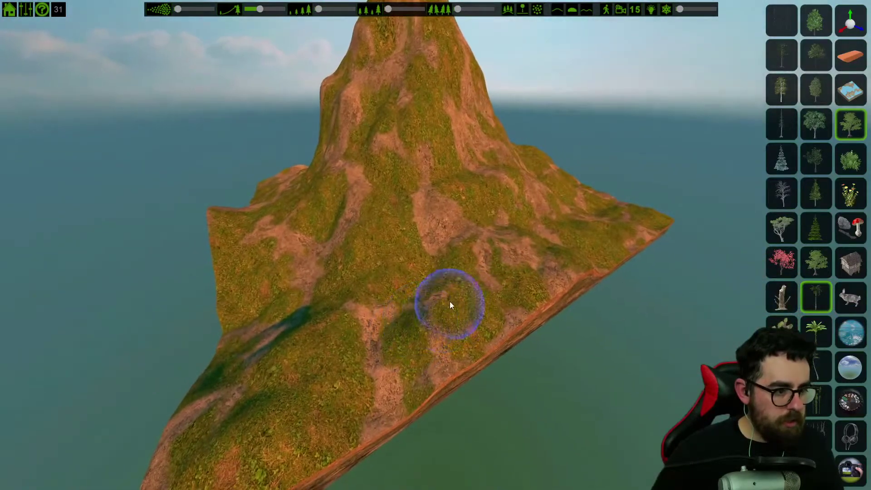
{"action": "key", "text": "w"}
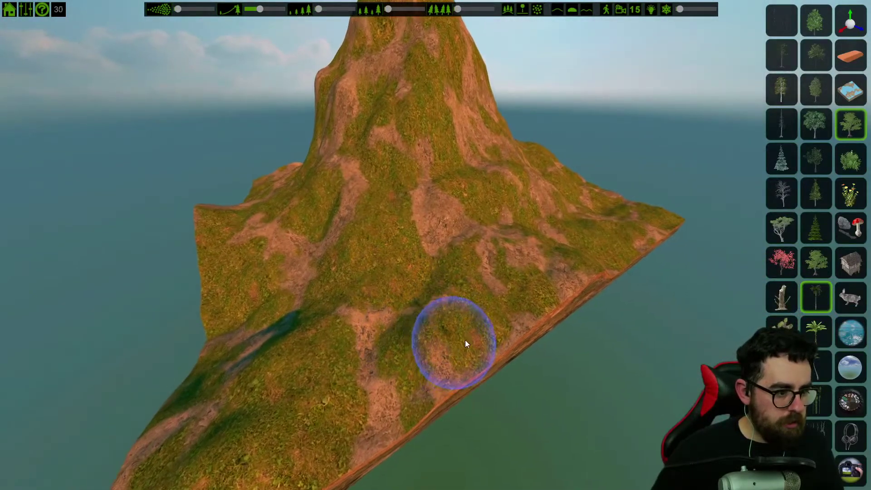
{"action": "key", "text": "d"}
{"action": "key", "text": "w"}
{"action": "key", "text": "d"}
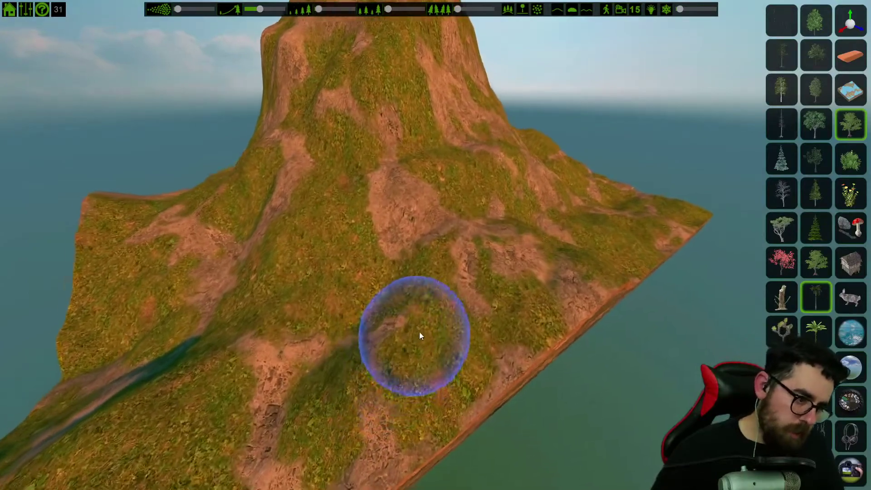
{"action": "key", "text": "a"}
Survey the valley from ground level, pull back to face the mountain, and raise the first tree-size brush setting slightly
{"action": "mouse_move", "coordinate": [388, 353]}
{"action": "right_mouse_down"}
{"action": "mouse_move", "coordinate": [307, 361]}
{"action": "mouse_move", "coordinate": [283, 377]}
{"action": "mouse_move", "coordinate": [254, 363]}
{"action": "right_mouse_up"}
{"action": "key", "text": "w"}
{"action": "key", "text": "w"}
{"action": "left_click", "coordinate": [311, 367]}
{"action": "key", "text": "w"}
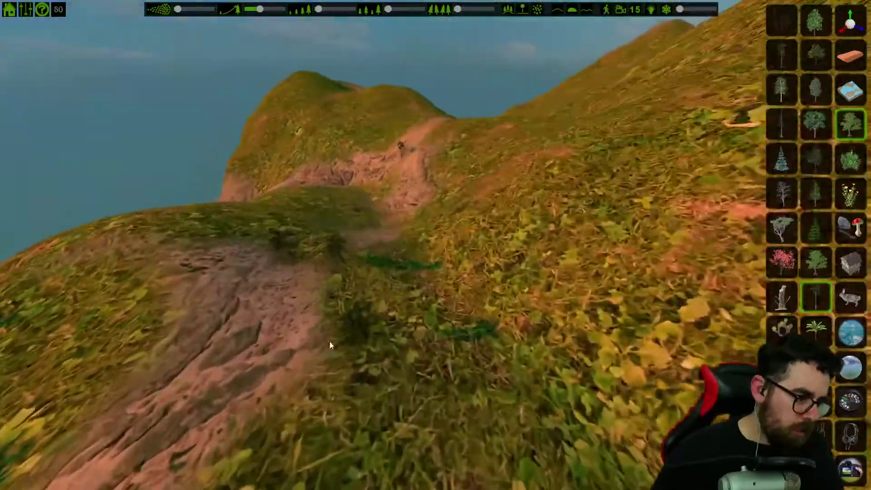
{"action": "mouse_move", "coordinate": [322, 342]}
{"action": "right_mouse_down"}
{"action": "mouse_move", "coordinate": [436, 352]}
{"action": "mouse_move", "coordinate": [545, 338]}
{"action": "right_mouse_up"}
{"action": "key", "text": "s"}
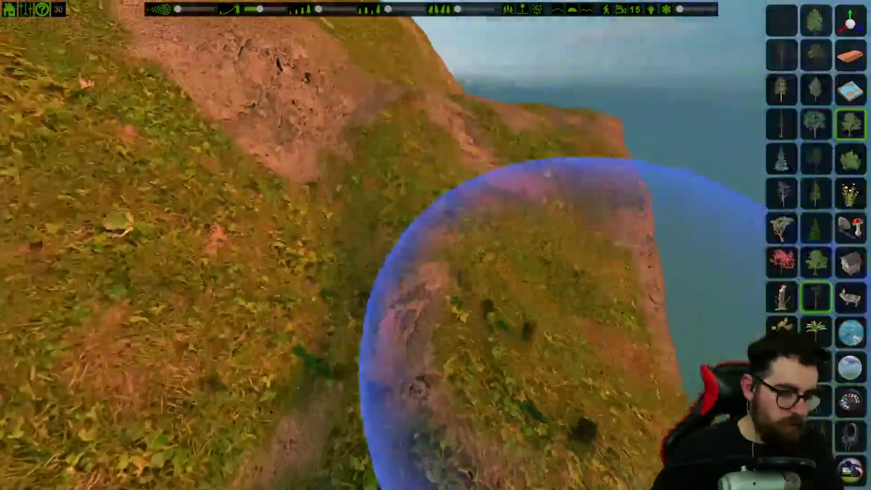
{"action": "right_click_drag", "start_coordinate": [593, 350], "coordinate": [511, 323]}
{"action": "key", "text": "s"}
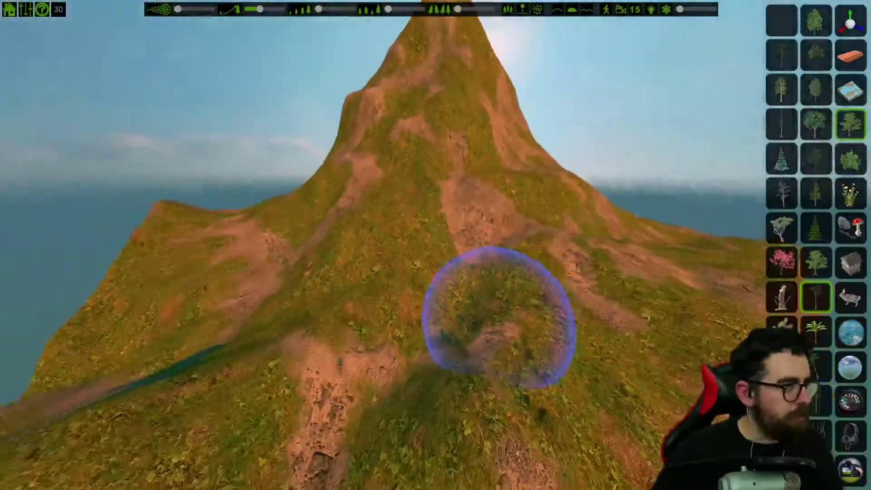
{"action": "left_click_drag", "start_coordinate": [318, 10], "coordinate": [335, 10]}
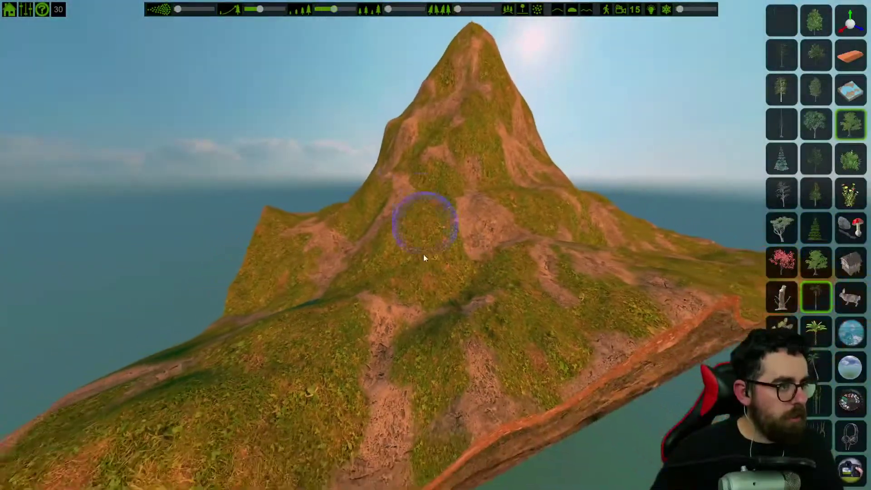
Plant tall palms on the foreground hill and spread them densely across the valley and up the mountain slopes
{"action": "key", "text": "a"}
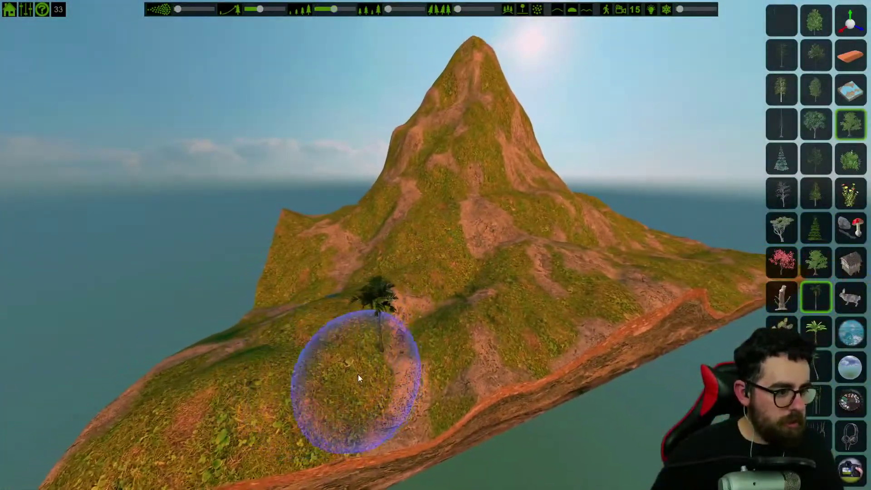
{"action": "left_click", "coordinate": [354, 377]}
{"action": "left_click", "coordinate": [335, 328]}
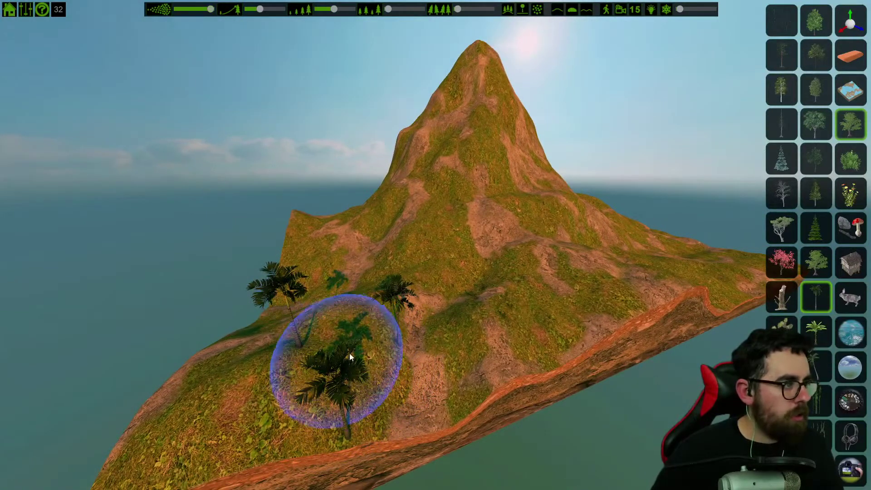
{"action": "key", "text": "s"}
{"action": "mouse_move", "coordinate": [369, 365]}
{"action": "left_mouse_down"}
{"action": "mouse_move", "coordinate": [290, 358]}
{"action": "mouse_move", "coordinate": [493, 312]}
{"action": "mouse_move", "coordinate": [387, 343]}
{"action": "mouse_move", "coordinate": [381, 330]}
{"action": "mouse_move", "coordinate": [420, 311]}
{"action": "mouse_move", "coordinate": [478, 316]}
{"action": "mouse_move", "coordinate": [476, 307]}
{"action": "mouse_move", "coordinate": [347, 316]}
{"action": "mouse_move", "coordinate": [440, 303]}
{"action": "mouse_move", "coordinate": [423, 260]}
{"action": "mouse_move", "coordinate": [472, 208]}
{"action": "mouse_move", "coordinate": [423, 226]}
{"action": "mouse_move", "coordinate": [418, 198]}
{"action": "left_mouse_up"}
{"action": "key", "text": "d"}
{"action": "key", "text": "s"}
{"action": "key", "text": "a"}
{"action": "key", "text": "w"}
{"action": "mouse_move", "coordinate": [424, 219]}
{"action": "left_mouse_down"}
{"action": "mouse_move", "coordinate": [381, 239]}
{"action": "mouse_move", "coordinate": [414, 254]}
{"action": "mouse_move", "coordinate": [412, 285]}
{"action": "mouse_move", "coordinate": [397, 241]}
{"action": "mouse_move", "coordinate": [411, 242]}
{"action": "mouse_move", "coordinate": [458, 204]}
{"action": "mouse_move", "coordinate": [433, 241]}
{"action": "mouse_move", "coordinate": [494, 216]}
{"action": "mouse_move", "coordinate": [461, 237]}
{"action": "mouse_move", "coordinate": [499, 213]}
{"action": "mouse_move", "coordinate": [513, 227]}
{"action": "mouse_move", "coordinate": [435, 246]}
{"action": "mouse_move", "coordinate": [544, 271]}
{"action": "mouse_move", "coordinate": [539, 252]}
{"action": "mouse_move", "coordinate": [512, 238]}
{"action": "mouse_move", "coordinate": [421, 146]}
{"action": "mouse_move", "coordinate": [395, 163]}
{"action": "mouse_move", "coordinate": [434, 104]}
{"action": "mouse_move", "coordinate": [399, 125]}
{"action": "mouse_move", "coordinate": [495, 213]}
{"action": "mouse_move", "coordinate": [522, 275]}
{"action": "mouse_move", "coordinate": [529, 246]}
{"action": "mouse_move", "coordinate": [402, 264]}
{"action": "mouse_move", "coordinate": [363, 256]}
{"action": "mouse_move", "coordinate": [589, 298]}
{"action": "left_mouse_up"}
{"action": "key", "text": "w"}
{"action": "key", "text": "a"}
{"action": "key", "text": "s"}
Add broad-leaf palms among the tall palms on the foreground hills and lower slopes
{"action": "left_click", "coordinate": [822, 333]}
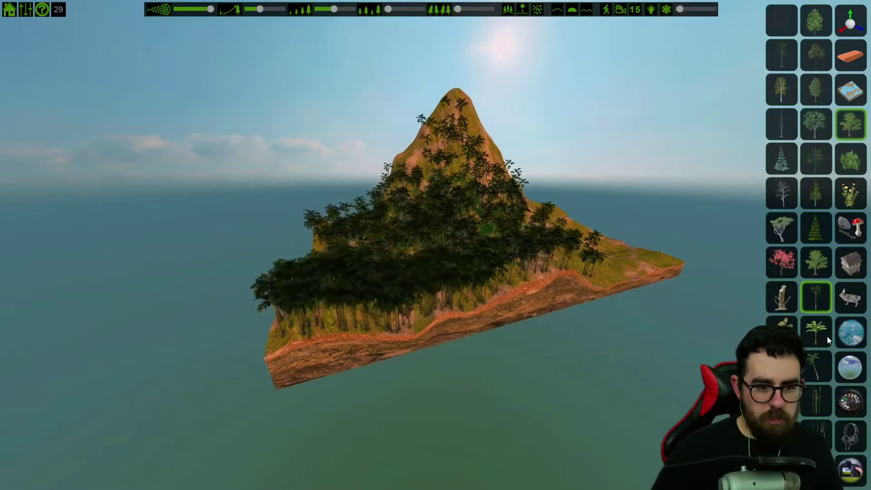
{"action": "mouse_move", "coordinate": [460, 280]}
{"action": "left_mouse_down"}
{"action": "mouse_move", "coordinate": [535, 248]}
{"action": "mouse_move", "coordinate": [379, 231]}
{"action": "mouse_move", "coordinate": [409, 227]}
{"action": "mouse_move", "coordinate": [369, 292]}
{"action": "mouse_move", "coordinate": [398, 295]}
{"action": "mouse_move", "coordinate": [451, 257]}
{"action": "mouse_move", "coordinate": [442, 222]}
{"action": "mouse_move", "coordinate": [495, 255]}
{"action": "left_mouse_up"}
{"action": "key", "text": "a"}
{"action": "key", "text": "s"}
{"action": "key", "text": "a"}
{"action": "key", "text": "s"}
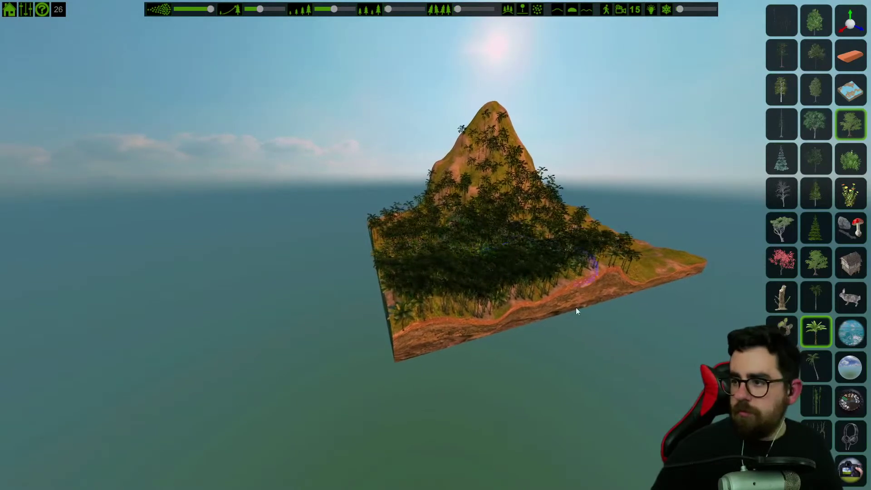
{"action": "right_click_drag", "start_coordinate": [517, 288], "coordinate": [619, 268]}
{"action": "key", "text": "w"}
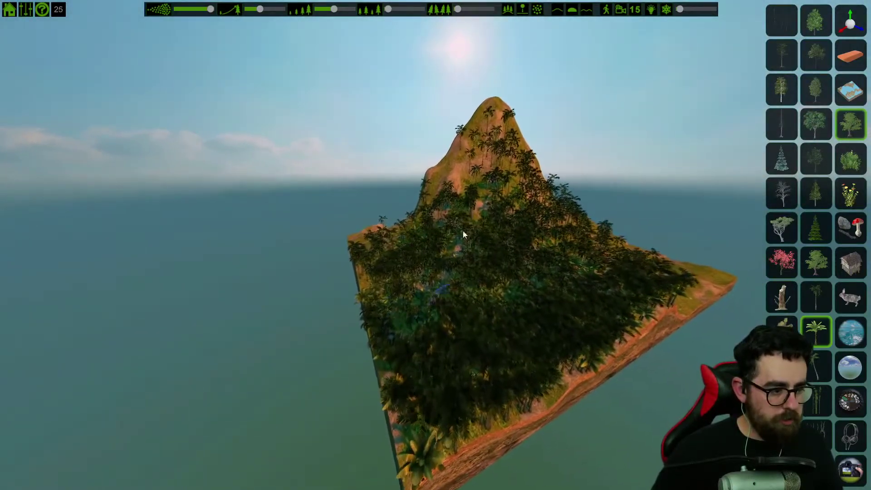
Erase all the newly planted palms from the mountain and its foreground hills
{"action": "key", "text": "w"}
{"action": "key", "text": "a"}
{"action": "right_click_drag", "start_coordinate": [603, 387], "coordinate": [636, 390]}
{"action": "key", "text": "w"}
{"action": "key", "text": "w"}
{"action": "key", "text": "s"}
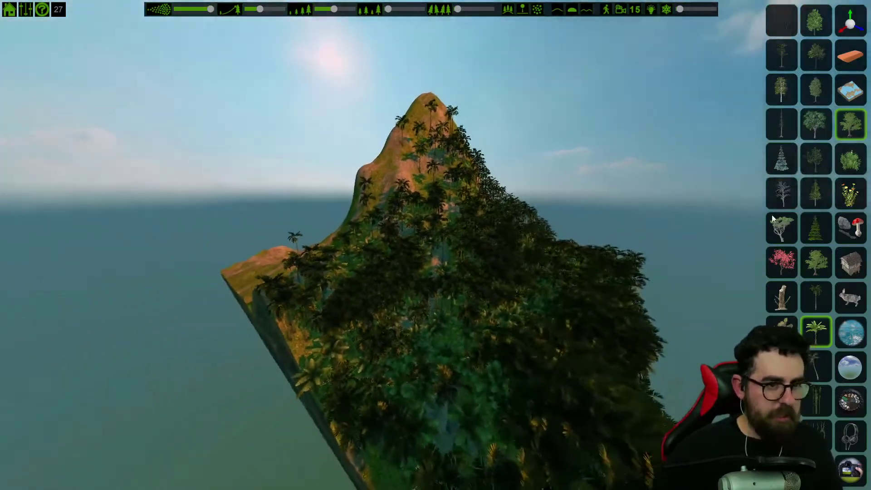
{"action": "left_click", "coordinate": [851, 55]}
{"action": "mouse_move", "coordinate": [409, 219]}
{"action": "left_mouse_down"}
{"action": "mouse_move", "coordinate": [377, 249]}
{"action": "mouse_move", "coordinate": [448, 214]}
{"action": "left_mouse_up"}
{"action": "mouse_move", "coordinate": [333, 308]}
{"action": "left_mouse_down"}
{"action": "mouse_move", "coordinate": [301, 303]}
{"action": "mouse_move", "coordinate": [313, 268]}
{"action": "left_mouse_up"}
{"action": "mouse_move", "coordinate": [358, 352]}
{"action": "left_mouse_down"}
{"action": "mouse_move", "coordinate": [445, 447]}
{"action": "mouse_move", "coordinate": [543, 424]}
{"action": "mouse_move", "coordinate": [549, 463]}
{"action": "mouse_move", "coordinate": [568, 303]}
{"action": "mouse_move", "coordinate": [437, 356]}
{"action": "mouse_move", "coordinate": [366, 352]}
{"action": "mouse_move", "coordinate": [476, 302]}
{"action": "mouse_move", "coordinate": [425, 270]}
{"action": "mouse_move", "coordinate": [467, 189]}
{"action": "mouse_move", "coordinate": [446, 219]}
{"action": "mouse_move", "coordinate": [508, 236]}
{"action": "mouse_move", "coordinate": [496, 261]}
{"action": "mouse_move", "coordinate": [508, 309]}
{"action": "left_mouse_up"}
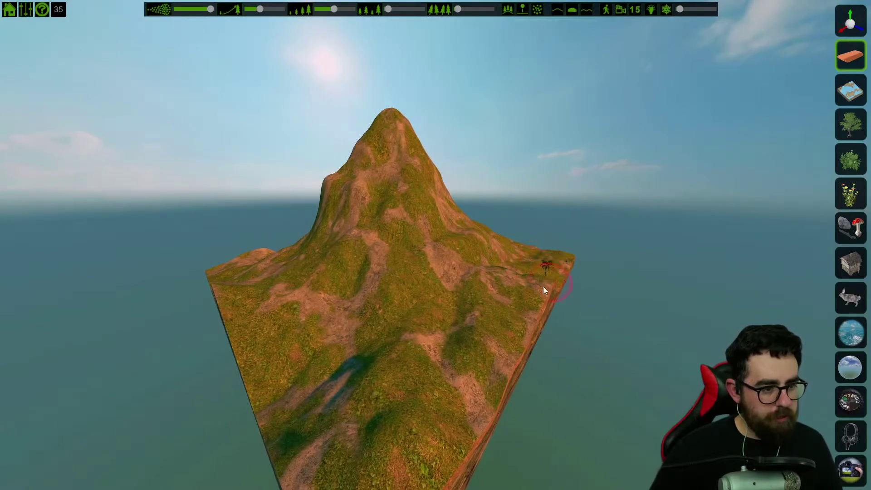
Lower the brush density a little and scatter broad-leaf palms sparsely over the foreground hills and lower slopes
{"action": "left_click", "coordinate": [845, 126]}
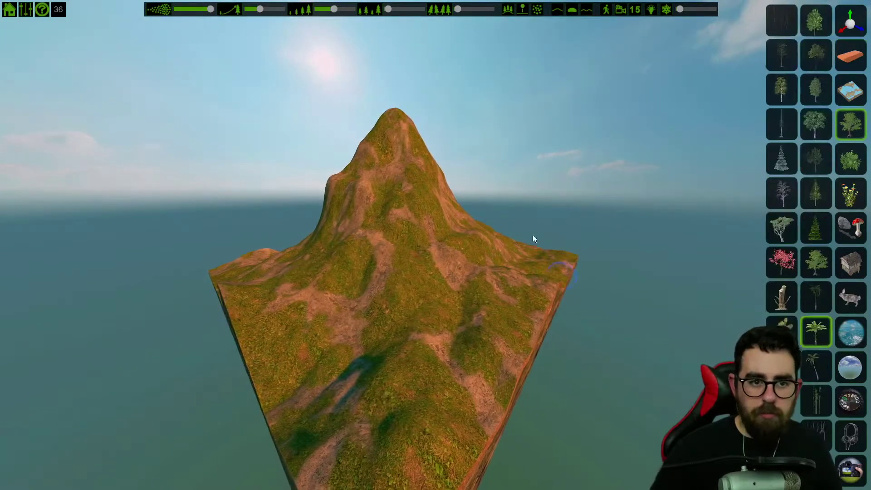
{"action": "left_click_drag", "start_coordinate": [211, 9], "coordinate": [199, 12]}
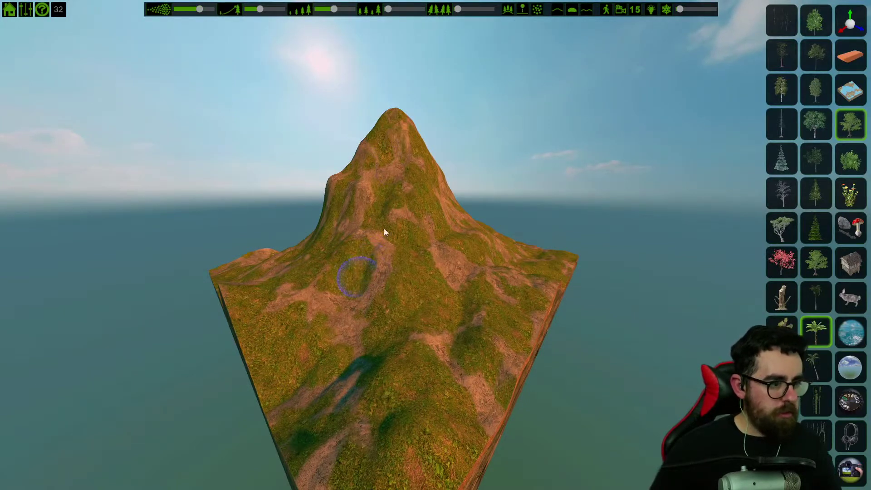
{"action": "mouse_move", "coordinate": [344, 337]}
{"action": "left_mouse_down"}
{"action": "mouse_move", "coordinate": [427, 332]}
{"action": "mouse_move", "coordinate": [388, 349]}
{"action": "mouse_move", "coordinate": [501, 331]}
{"action": "mouse_move", "coordinate": [440, 277]}
{"action": "mouse_move", "coordinate": [518, 329]}
{"action": "mouse_move", "coordinate": [439, 408]}
{"action": "mouse_move", "coordinate": [271, 343]}
{"action": "mouse_move", "coordinate": [292, 319]}
{"action": "mouse_move", "coordinate": [385, 379]}
{"action": "mouse_move", "coordinate": [323, 248]}
{"action": "left_mouse_up"}
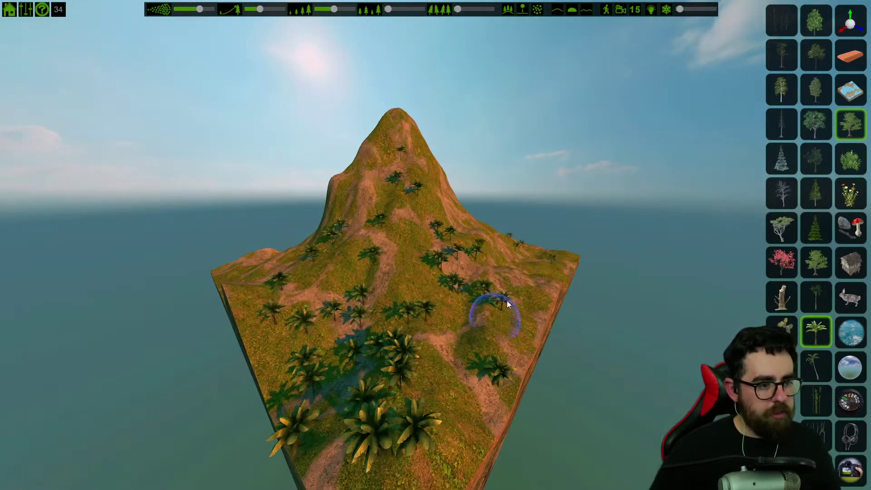
{"action": "mouse_move", "coordinate": [549, 276]}
{"action": "left_mouse_down"}
{"action": "mouse_move", "coordinate": [487, 258]}
{"action": "mouse_move", "coordinate": [501, 276]}
{"action": "mouse_move", "coordinate": [502, 352]}
{"action": "mouse_move", "coordinate": [484, 422]}
{"action": "mouse_move", "coordinate": [385, 270]}
{"action": "mouse_move", "coordinate": [466, 367]}
{"action": "mouse_move", "coordinate": [336, 335]}
{"action": "mouse_move", "coordinate": [347, 321]}
{"action": "mouse_move", "coordinate": [330, 335]}
{"action": "mouse_move", "coordinate": [332, 262]}
{"action": "mouse_move", "coordinate": [342, 258]}
{"action": "left_mouse_up"}
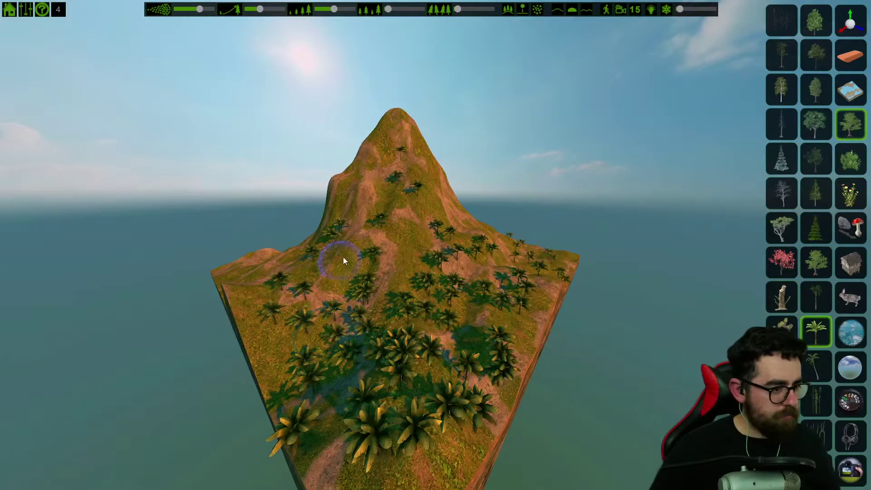
Fill the gaps with more broad-leaf palms along the island's side edges and up the mountain
{"action": "mouse_move", "coordinate": [251, 313]}
{"action": "left_mouse_down"}
{"action": "mouse_move", "coordinate": [326, 374]}
{"action": "mouse_move", "coordinate": [385, 230]}
{"action": "mouse_move", "coordinate": [427, 239]}
{"action": "mouse_move", "coordinate": [420, 216]}
{"action": "mouse_move", "coordinate": [518, 245]}
{"action": "left_mouse_up"}
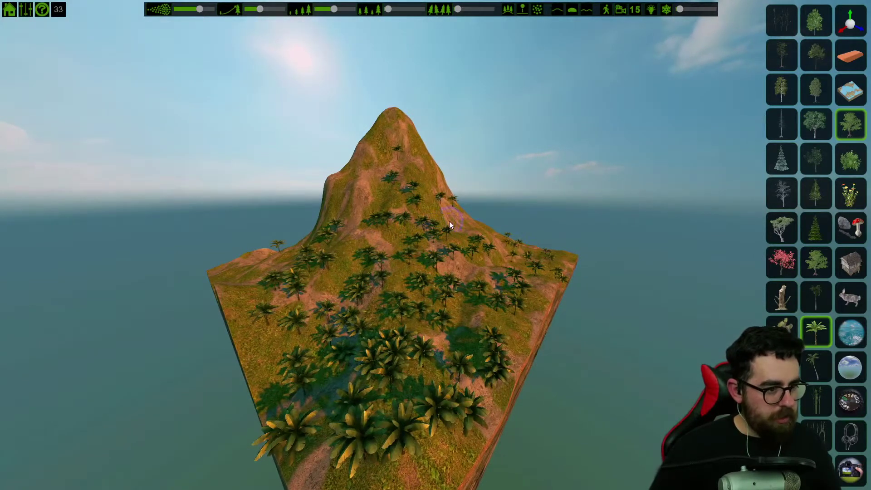
{"action": "left_click_drag", "start_coordinate": [478, 224], "coordinate": [556, 267]}
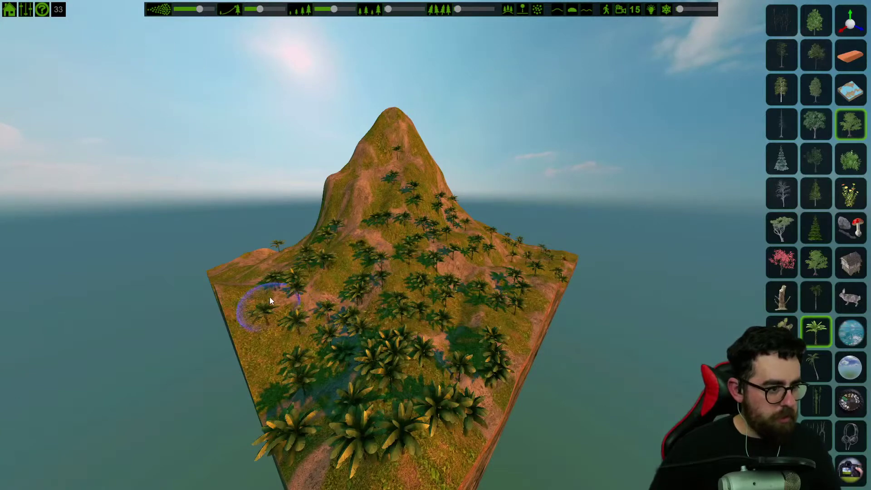
{"action": "mouse_move", "coordinate": [243, 293]}
{"action": "left_mouse_down"}
{"action": "mouse_move", "coordinate": [266, 327]}
{"action": "mouse_move", "coordinate": [330, 293]}
{"action": "left_mouse_up"}
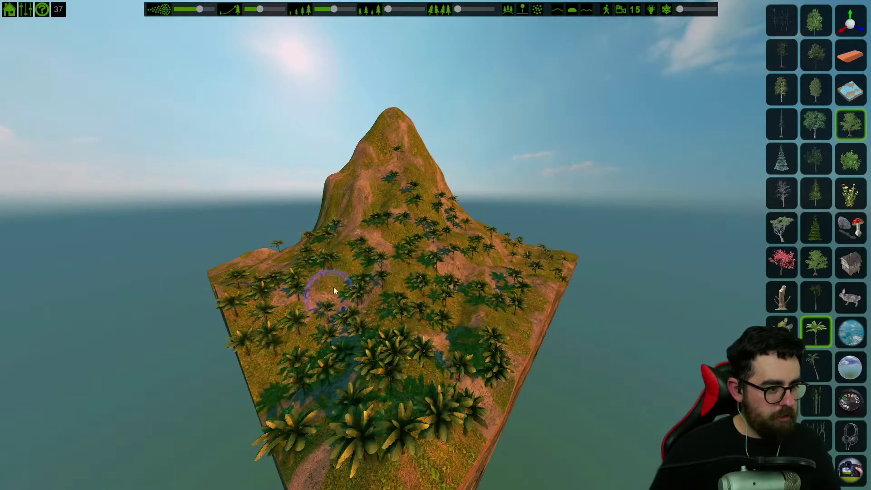
{"action": "mouse_move", "coordinate": [357, 198]}
{"action": "left_mouse_down"}
{"action": "mouse_move", "coordinate": [385, 279]}
{"action": "mouse_move", "coordinate": [380, 181]}
{"action": "mouse_move", "coordinate": [407, 142]}
{"action": "mouse_move", "coordinate": [434, 257]}
{"action": "mouse_move", "coordinate": [414, 354]}
{"action": "mouse_move", "coordinate": [508, 320]}
{"action": "mouse_move", "coordinate": [531, 259]}
{"action": "mouse_move", "coordinate": [507, 284]}
{"action": "mouse_move", "coordinate": [462, 271]}
{"action": "mouse_move", "coordinate": [481, 278]}
{"action": "mouse_move", "coordinate": [287, 257]}
{"action": "mouse_move", "coordinate": [457, 333]}
{"action": "mouse_move", "coordinate": [375, 299]}
{"action": "mouse_move", "coordinate": [409, 346]}
{"action": "mouse_move", "coordinate": [522, 349]}
{"action": "mouse_move", "coordinate": [406, 363]}
{"action": "mouse_move", "coordinate": [365, 400]}
{"action": "mouse_move", "coordinate": [369, 437]}
{"action": "mouse_move", "coordinate": [440, 325]}
{"action": "mouse_move", "coordinate": [422, 338]}
{"action": "mouse_move", "coordinate": [308, 282]}
{"action": "mouse_move", "coordinate": [265, 280]}
{"action": "mouse_move", "coordinate": [272, 349]}
{"action": "mouse_move", "coordinate": [333, 275]}
{"action": "mouse_move", "coordinate": [415, 279]}
{"action": "mouse_move", "coordinate": [293, 303]}
{"action": "mouse_move", "coordinate": [292, 342]}
{"action": "mouse_move", "coordinate": [316, 355]}
{"action": "mouse_move", "coordinate": [298, 333]}
{"action": "mouse_move", "coordinate": [387, 284]}
{"action": "mouse_move", "coordinate": [552, 263]}
{"action": "mouse_move", "coordinate": [483, 268]}
{"action": "mouse_move", "coordinate": [526, 265]}
{"action": "mouse_move", "coordinate": [402, 202]}
{"action": "mouse_move", "coordinate": [388, 172]}
{"action": "mouse_move", "coordinate": [396, 145]}
{"action": "mouse_move", "coordinate": [309, 300]}
{"action": "mouse_move", "coordinate": [288, 407]}
{"action": "mouse_move", "coordinate": [447, 451]}
{"action": "mouse_move", "coordinate": [486, 343]}
{"action": "mouse_move", "coordinate": [420, 439]}
{"action": "left_mouse_up"}
Mix tall palms and leaning palms into the broad-leaf jungle, reaching the island's edges, upper slopes and peak
{"action": "left_click", "coordinate": [816, 297]}
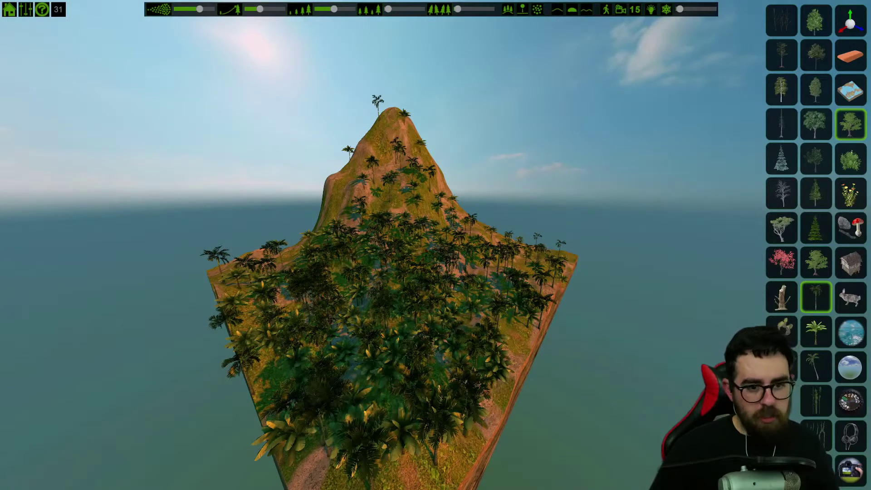
{"action": "left_click", "coordinate": [812, 358]}
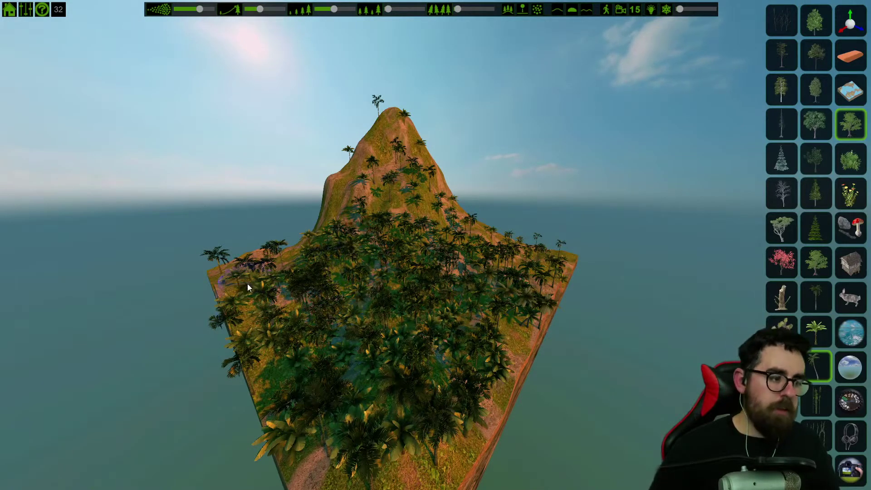
{"action": "mouse_move", "coordinate": [388, 453]}
{"action": "left_mouse_down"}
{"action": "mouse_move", "coordinate": [468, 407]}
{"action": "mouse_move", "coordinate": [505, 359]}
{"action": "mouse_move", "coordinate": [376, 326]}
{"action": "mouse_move", "coordinate": [376, 282]}
{"action": "mouse_move", "coordinate": [351, 256]}
{"action": "mouse_move", "coordinate": [369, 254]}
{"action": "mouse_move", "coordinate": [384, 182]}
{"action": "mouse_move", "coordinate": [346, 253]}
{"action": "mouse_move", "coordinate": [381, 246]}
{"action": "mouse_move", "coordinate": [404, 356]}
{"action": "mouse_move", "coordinate": [258, 311]}
{"action": "left_mouse_up"}
{"action": "left_click", "coordinate": [819, 300]}
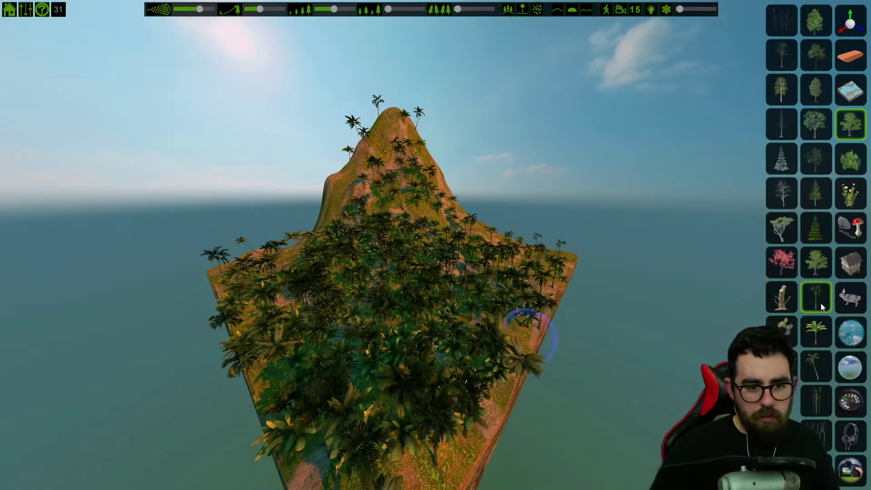
{"action": "mouse_move", "coordinate": [397, 202]}
{"action": "left_mouse_down"}
{"action": "mouse_move", "coordinate": [345, 193]}
{"action": "mouse_move", "coordinate": [338, 205]}
{"action": "left_mouse_up"}
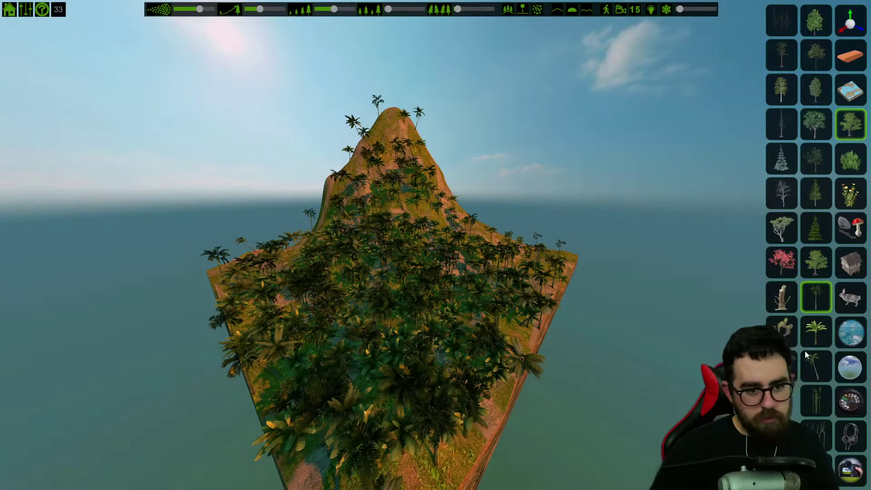
Go through the shrub set to the rocks and ground debris, and choose the thin fallen twigs
{"action": "left_click", "coordinate": [857, 167]}
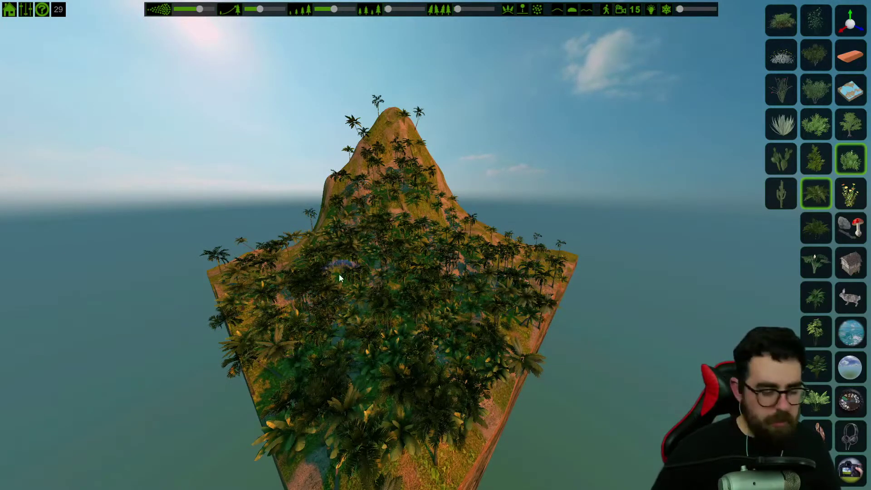
{"action": "left_click", "coordinate": [850, 228]}
{"action": "left_click", "coordinate": [812, 232]}
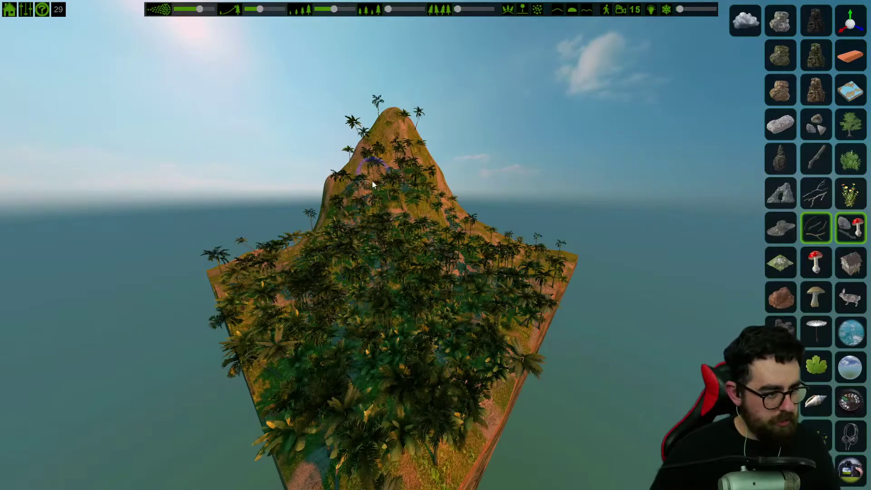
Fly down into the jungle and settle on a low viewpoint among the foreground palms with the peak centred behind
{"action": "key", "text": "w"}
{"action": "right_click_drag", "start_coordinate": [453, 417], "coordinate": [436, 297]}
{"action": "key", "text": "w"}
{"action": "key", "text": "w"}
{"action": "key", "text": "w"}
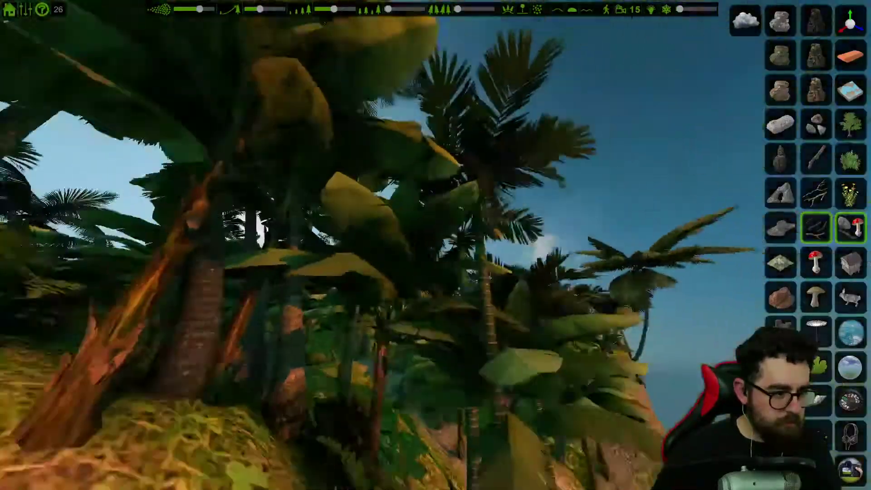
{"action": "key", "text": "w"}
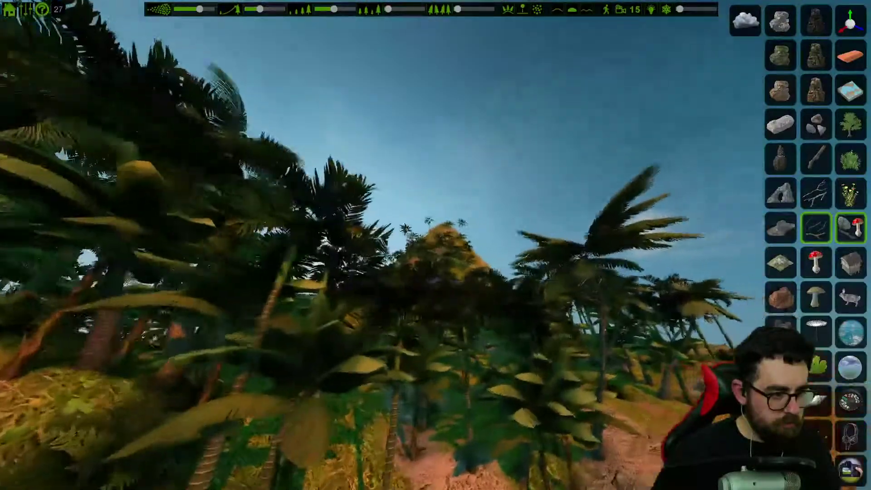
{"action": "key", "text": "w"}
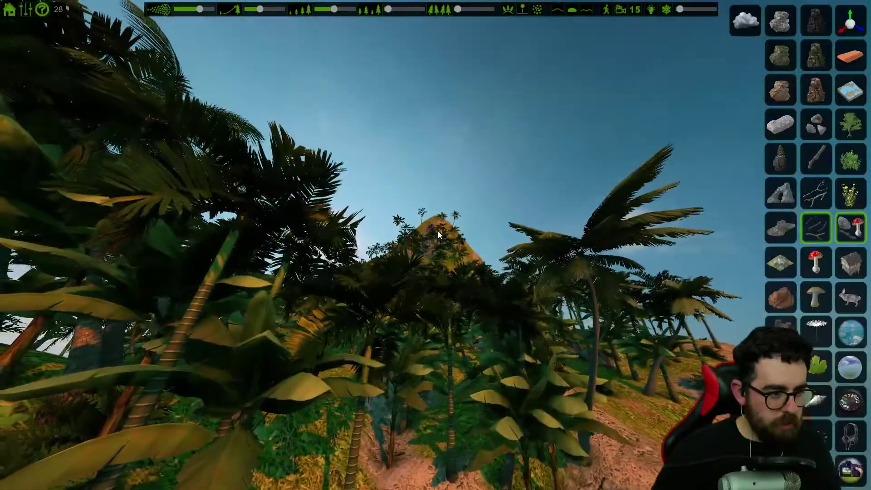
{"action": "key", "text": "s"}
{"action": "right_click_drag", "start_coordinate": [439, 248], "coordinate": [458, 238]}
{"action": "key", "text": "w"}
{"action": "key", "text": "w"}
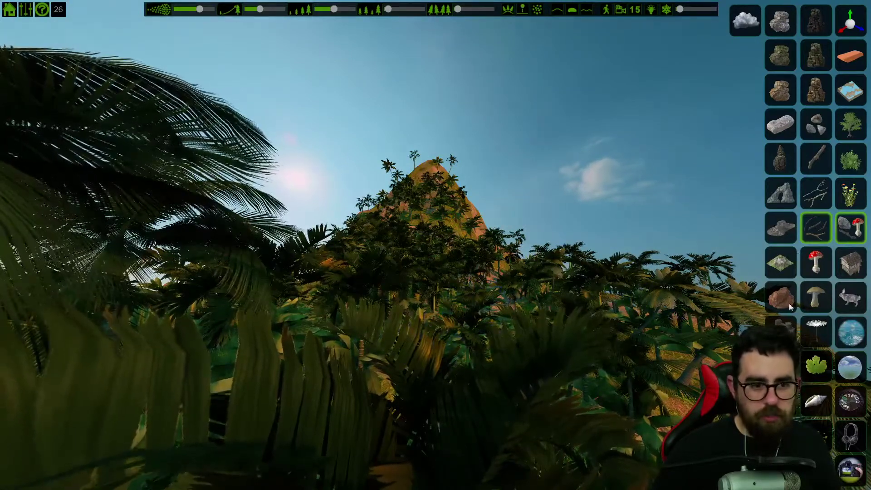
Choose the small rocks for placement and pull the viewpoint back so more foreground palms frame the peak
{"action": "left_click", "coordinate": [816, 228]}
{"action": "left_click", "coordinate": [816, 124]}
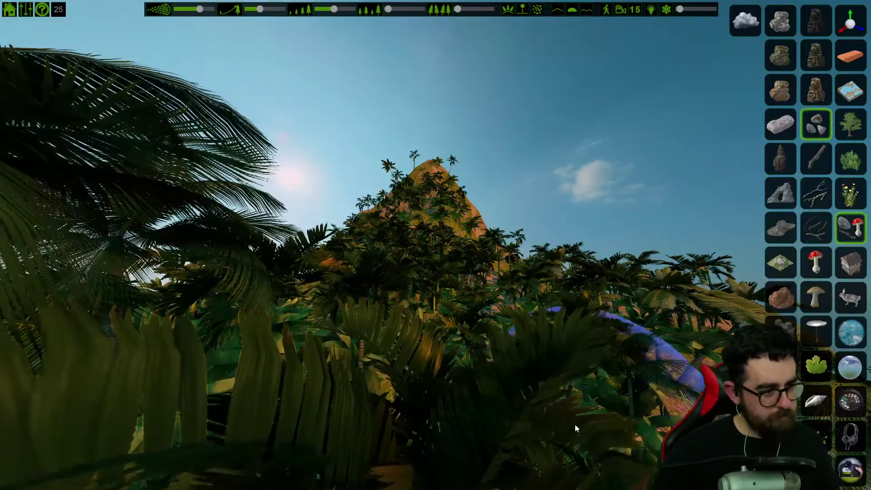
{"action": "key", "text": "s"}
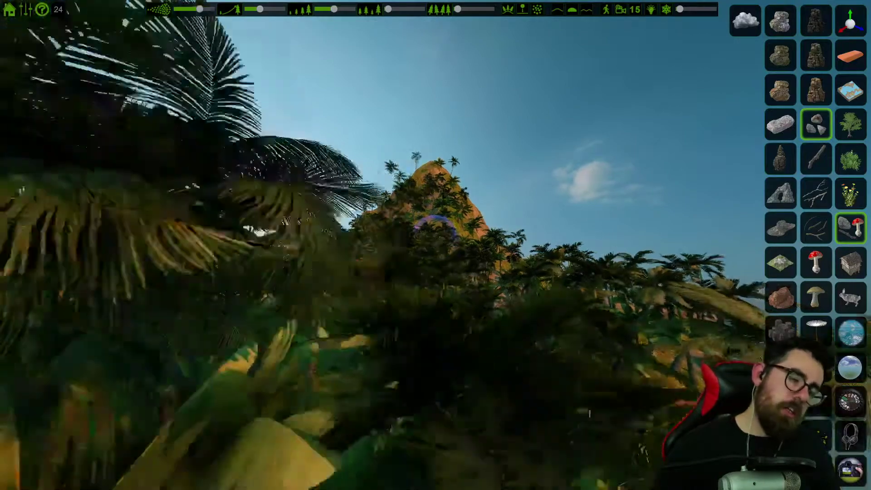
{"action": "right_click_drag", "start_coordinate": [437, 323], "coordinate": [363, 340]}
{"action": "right_click_drag", "start_coordinate": [435, 245], "coordinate": [516, 242]}
{"action": "key", "text": "w"}
{"action": "key", "text": "s"}
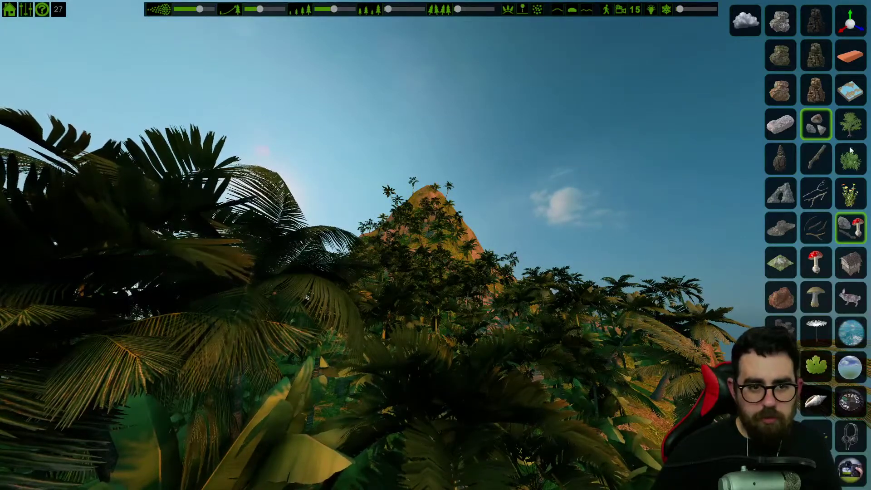
Lower the spray setting slightly and fill gaps on the peak and its front slopes with tall palms and short broad-leaf palms
{"action": "left_click", "coordinate": [852, 129]}
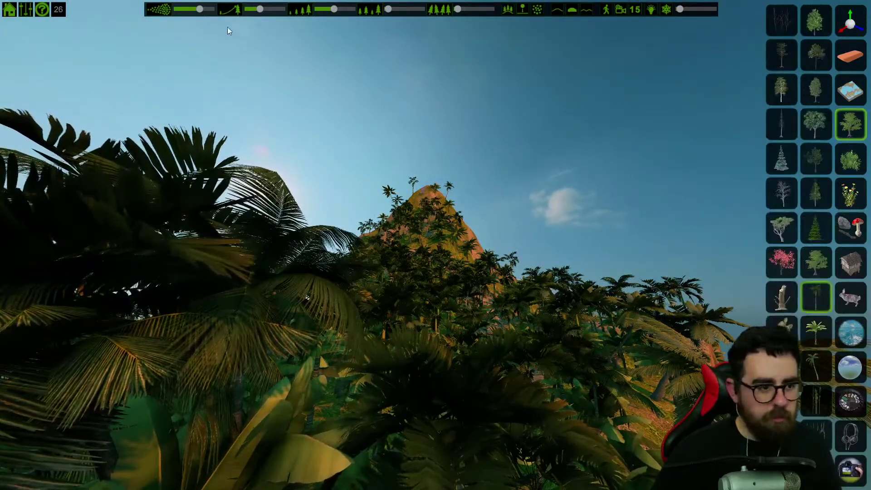
{"action": "left_click", "coordinate": [191, 9]}
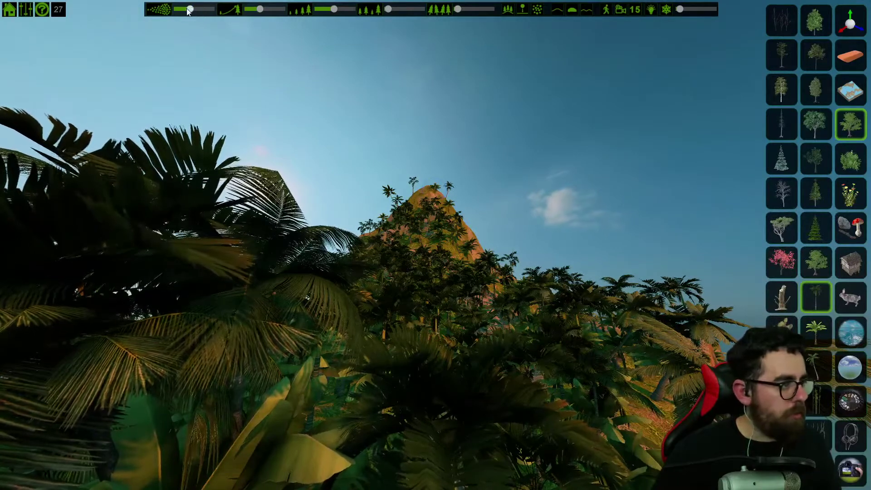
{"action": "left_click", "coordinate": [430, 195]}
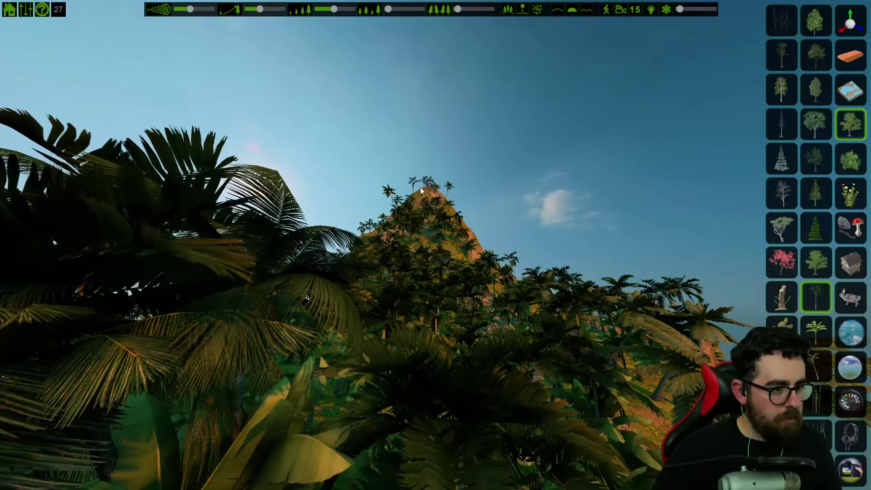
{"action": "left_click", "coordinate": [817, 332]}
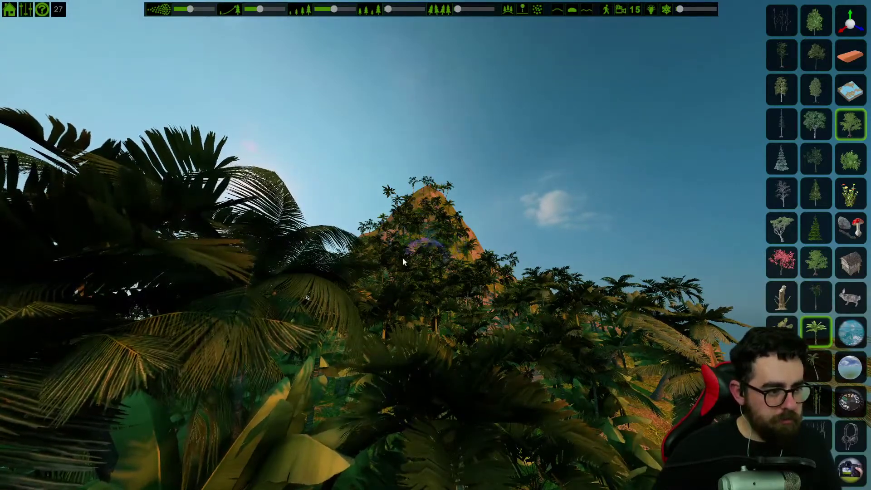
{"action": "left_click", "coordinate": [804, 372]}
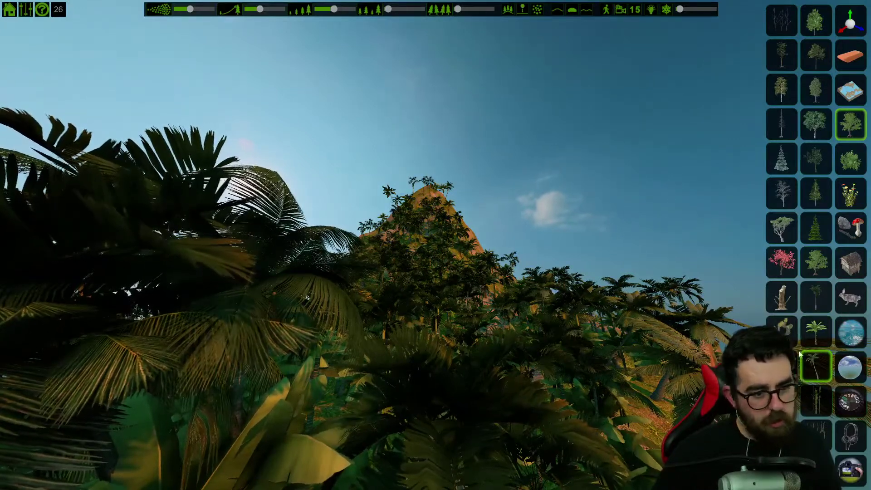
{"action": "left_click", "coordinate": [816, 332]}
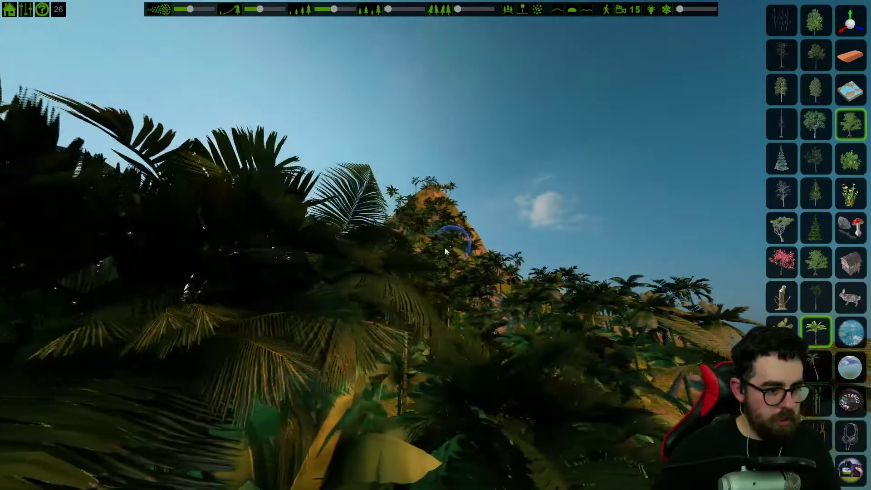
{"action": "left_click", "coordinate": [450, 249]}
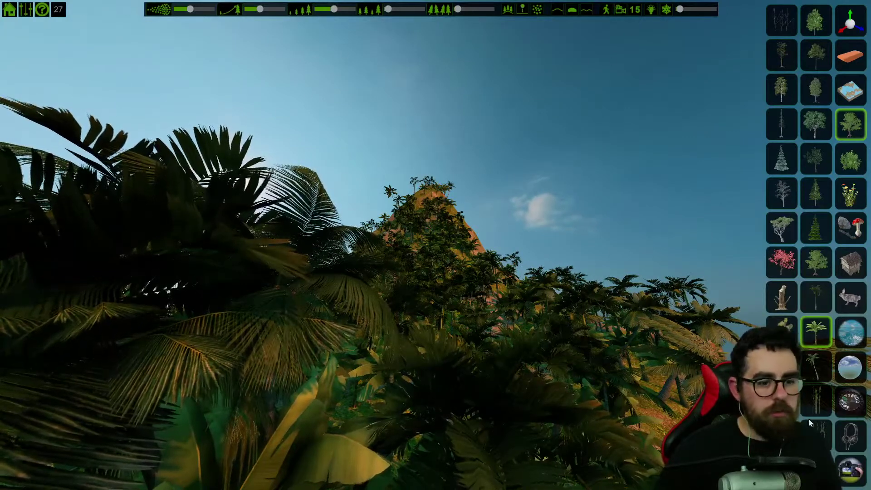
Tilt the framing down towards the foreground plants and save the landscape in the empty slot beside the first save
{"action": "left_click", "coordinate": [849, 474]}
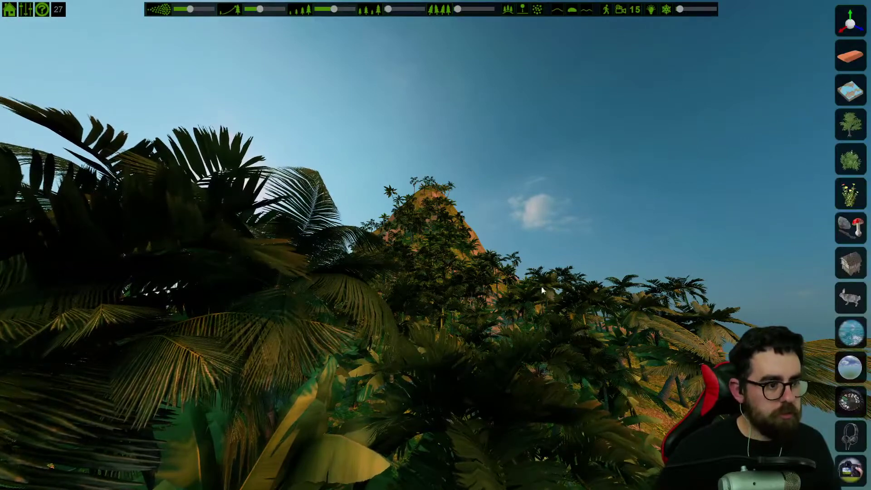
{"action": "right_click_drag", "start_coordinate": [534, 282], "coordinate": [439, 221]}
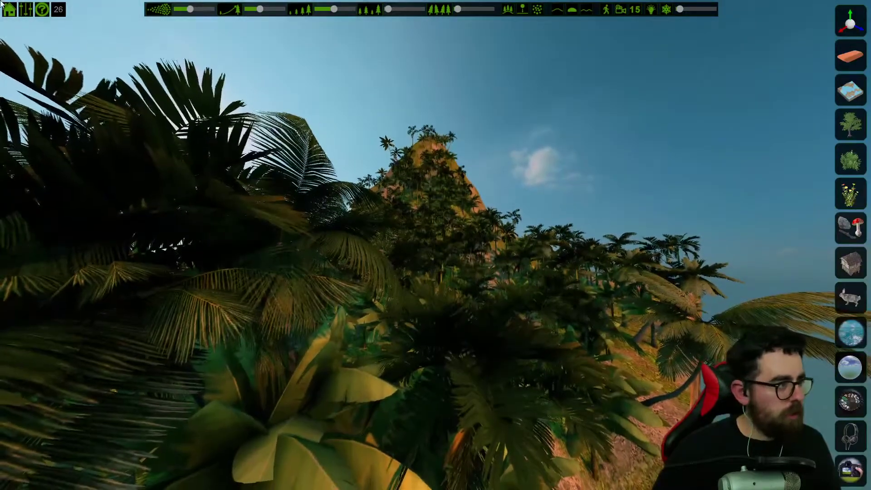
{"action": "left_click", "coordinate": [8, 9]}
{"action": "left_click", "coordinate": [14, 56]}
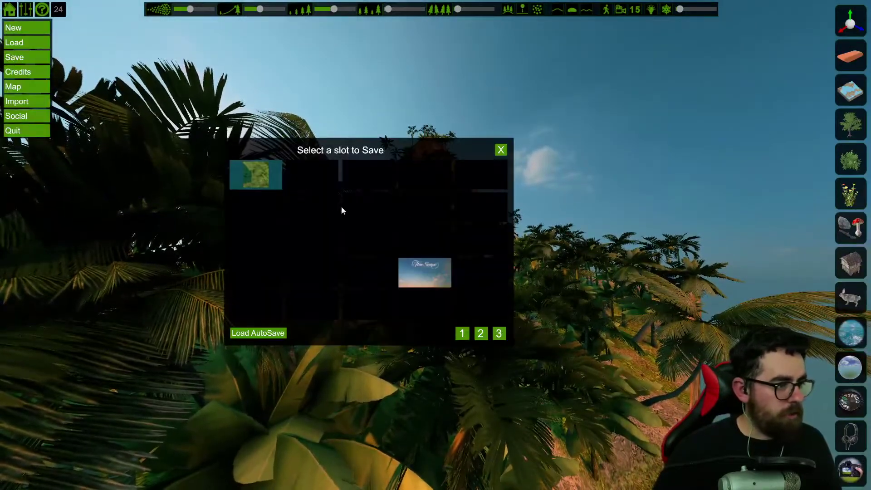
{"action": "left_click", "coordinate": [301, 167]}
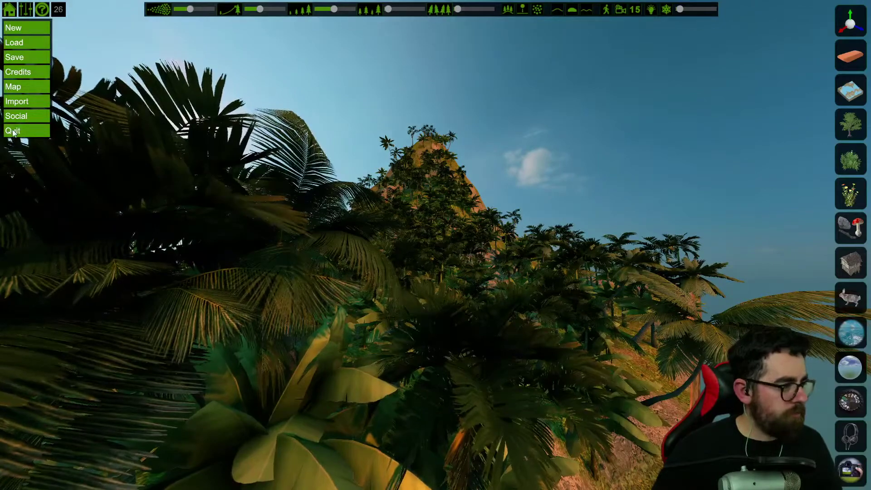
View the whole planted mountain island from a distance, and start a new landscape
{"action": "key", "text": "s"}
{"action": "right_click_drag", "start_coordinate": [337, 220], "coordinate": [344, 236]}
{"action": "key", "text": "s"}
{"action": "key", "text": "s"}
{"action": "right_click_drag", "start_coordinate": [615, 194], "coordinate": [826, 281]}
{"action": "key", "text": "w"}
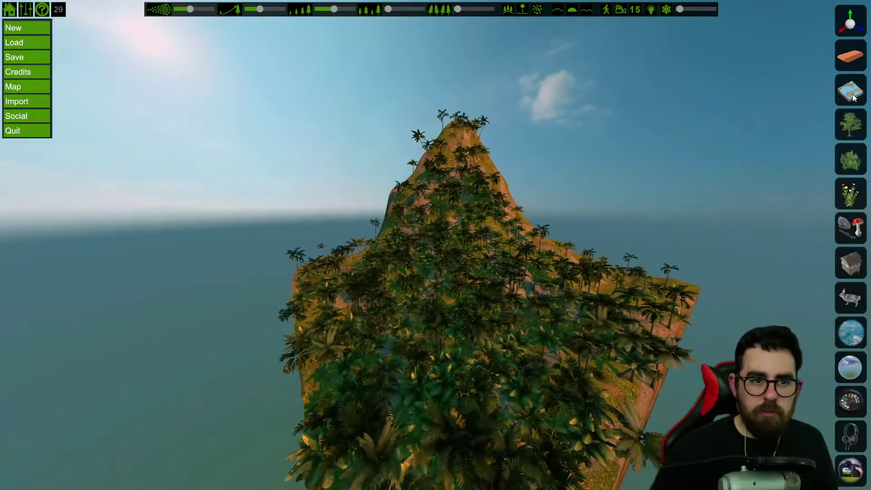
{"action": "left_click", "coordinate": [16, 28]}
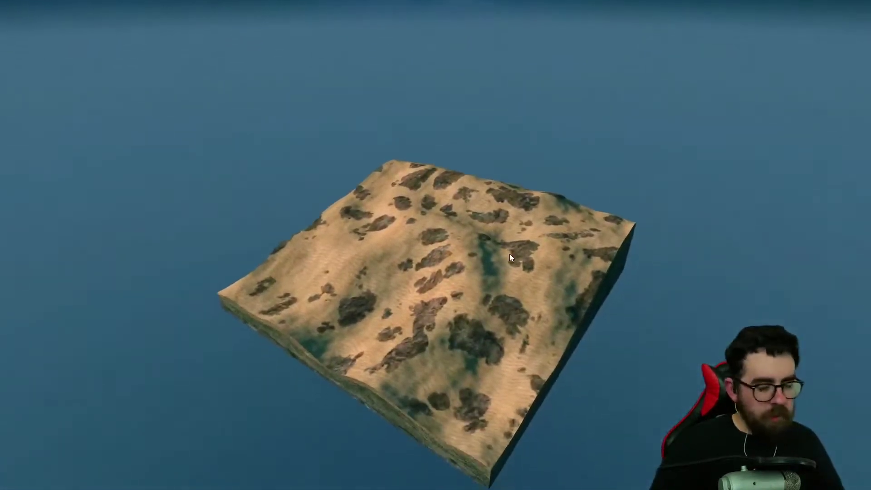
{"action": "key", "text": "alt+Tab"}
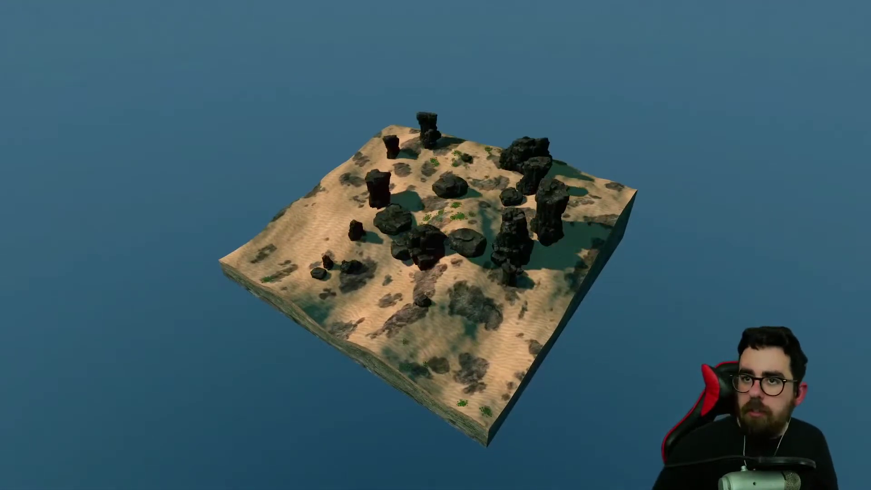
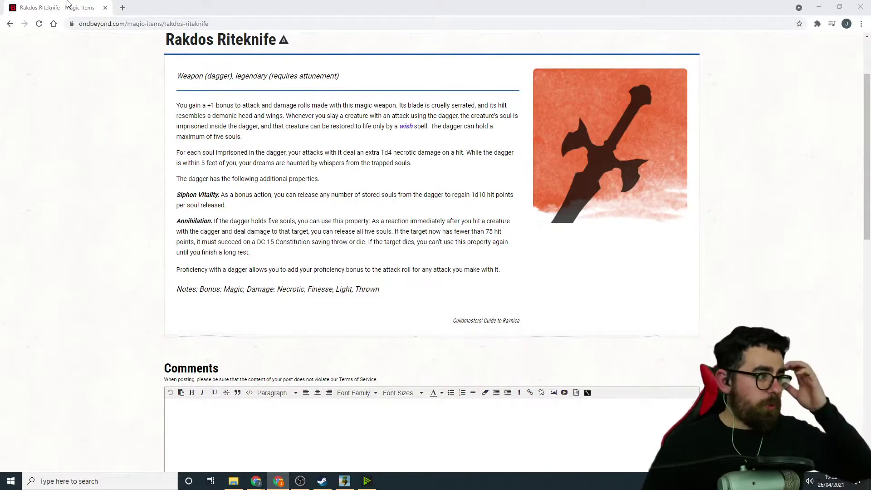
{"action": "left_click_drag", "start_coordinate": [71, 6], "coordinate": [210, 34]}
{"action": "left_click", "coordinate": [213, 31]}
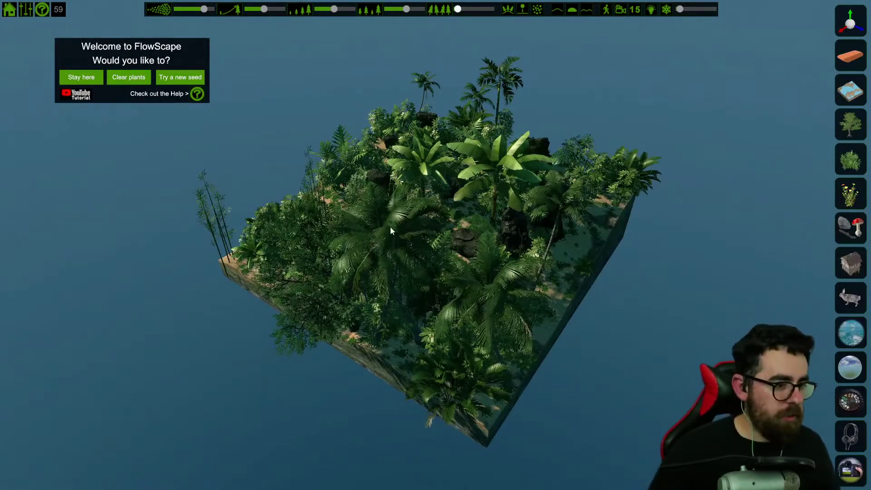
Clear the generated plants and replace the sandy hills with the flat terrain
{"action": "left_click", "coordinate": [124, 76]}
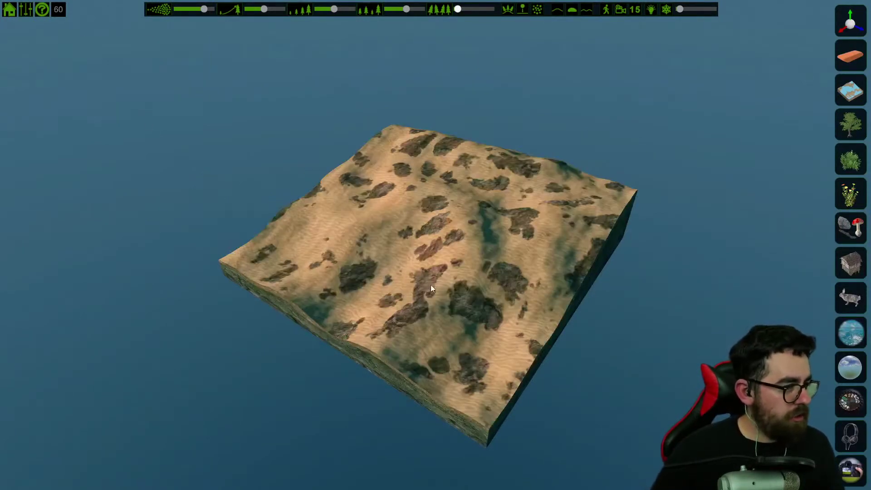
{"action": "scroll", "coordinate": [436, 283], "scroll_direction": "up", "scroll_amount": 3}
{"action": "right_click_drag", "start_coordinate": [608, 269], "coordinate": [643, 285]}
{"action": "key", "text": "w"}
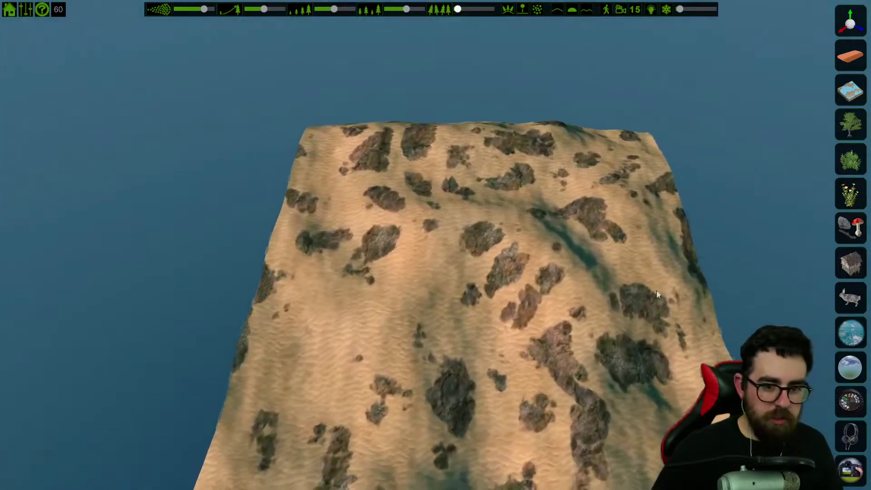
{"action": "left_click", "coordinate": [851, 89]}
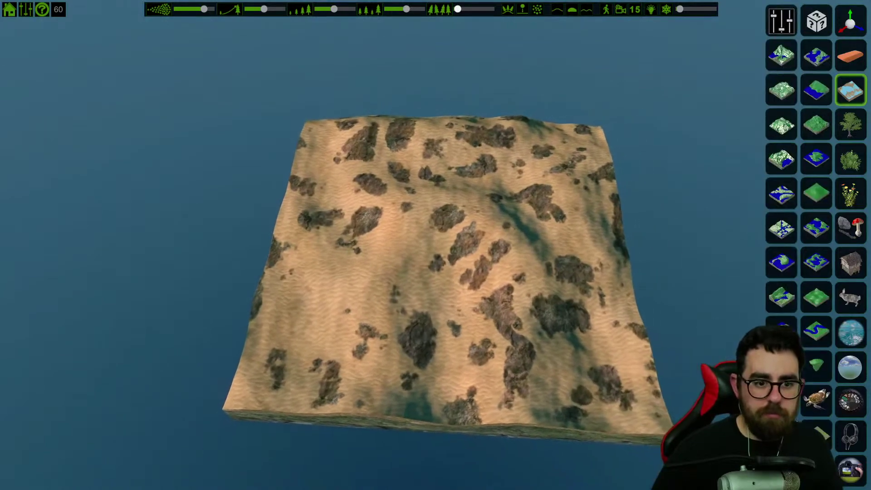
{"action": "left_click", "coordinate": [816, 434]}
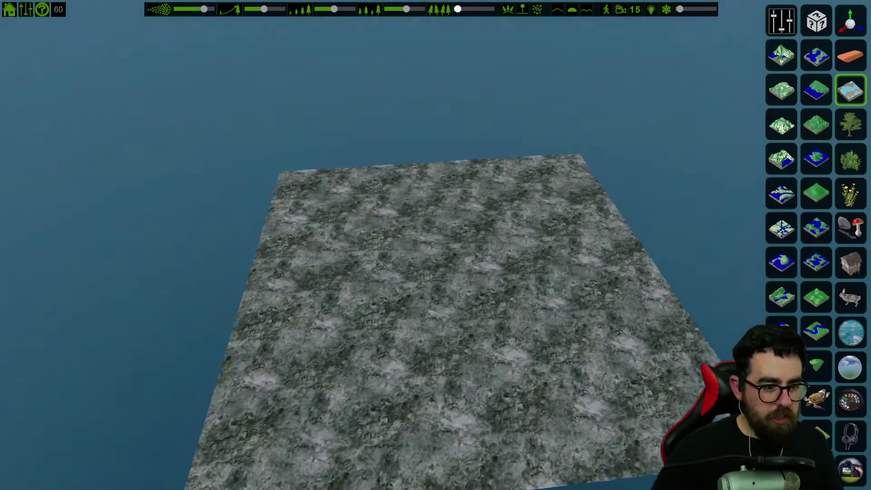
Try the patchy grass texture on the flat terrain's main ground and settle on plain green grass
{"action": "mouse_move", "coordinate": [641, 422]}
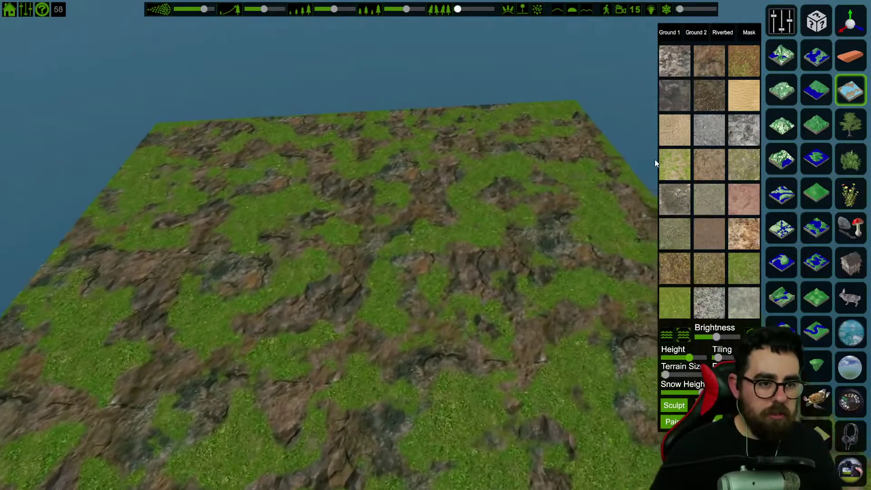
{"action": "left_click", "coordinate": [672, 162]}
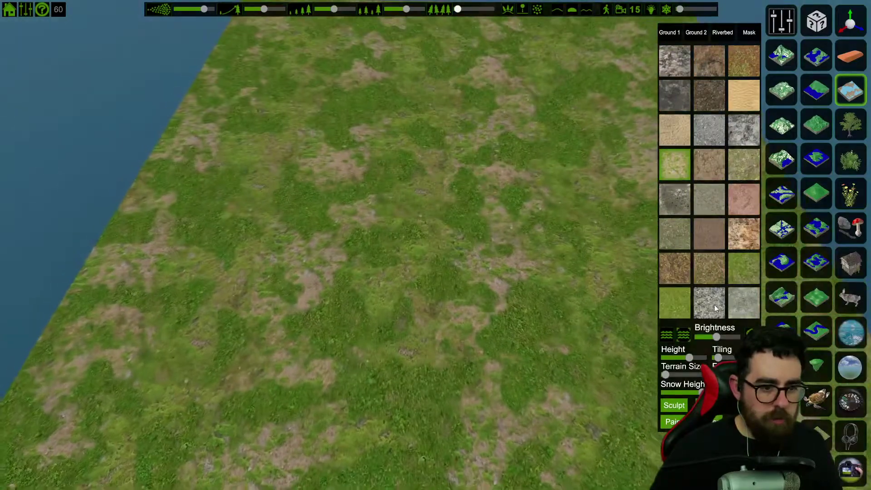
{"action": "left_click", "coordinate": [684, 305]}
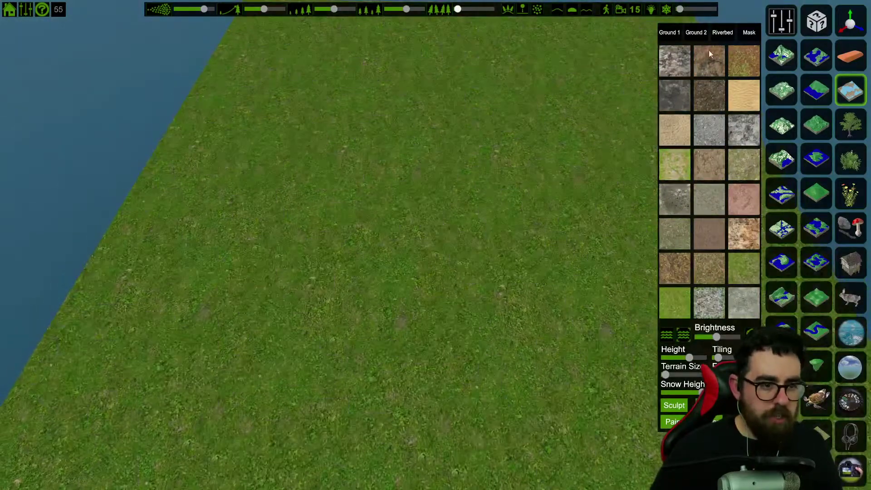
Try dark rock, dark soil, grey gravel, mixed grass and leaf-litter textures for Ground 2
{"action": "left_click", "coordinate": [674, 103]}
{"action": "left_click", "coordinate": [710, 102]}
{"action": "left_click", "coordinate": [709, 130]}
{"action": "left_click", "coordinate": [748, 277]}
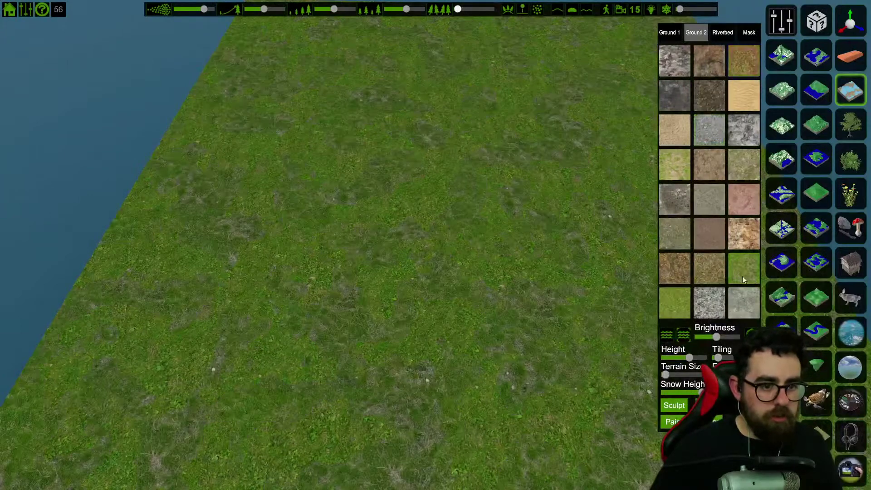
{"action": "left_click", "coordinate": [679, 241]}
{"action": "left_click", "coordinate": [711, 266]}
{"action": "left_click", "coordinate": [709, 302]}
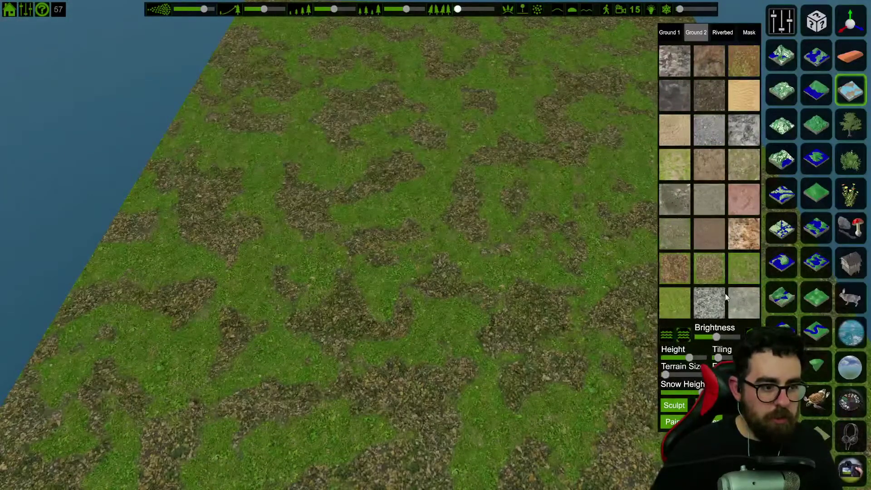
Go through more stone and soil textures and set Ground 2 to the dry, twig-strewn texture
{"action": "left_click", "coordinate": [748, 295]}
{"action": "left_click", "coordinate": [742, 241]}
{"action": "left_click", "coordinate": [707, 243]}
{"action": "left_click", "coordinate": [672, 234]}
{"action": "left_click", "coordinate": [700, 229]}
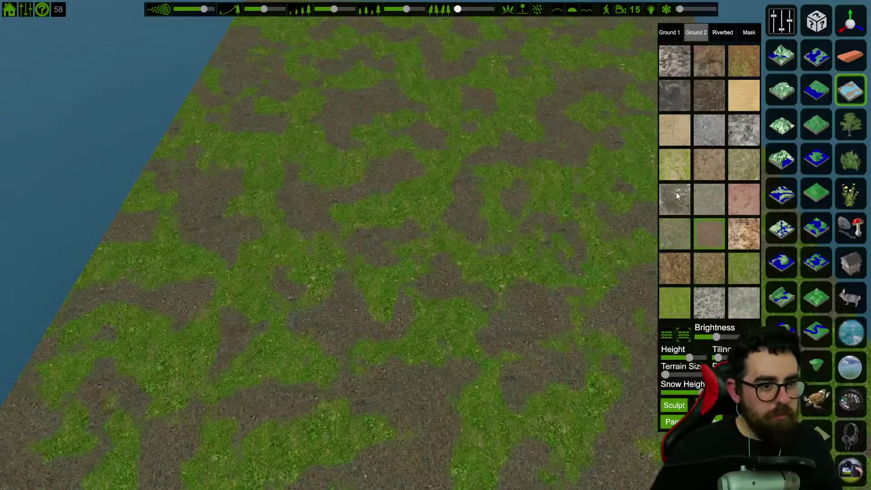
{"action": "left_click", "coordinate": [683, 164]}
{"action": "left_click", "coordinate": [714, 165]}
{"action": "left_click", "coordinate": [751, 167]}
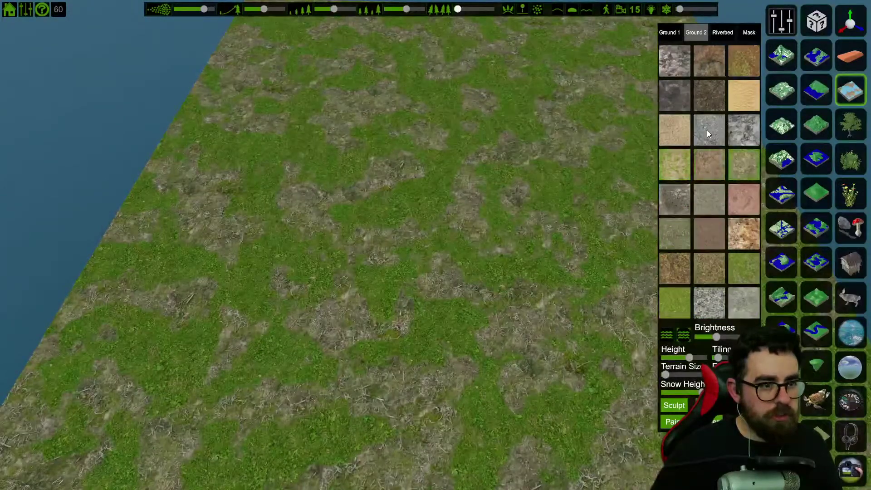
Check the grass and twig ground up close and increase the terrain size
{"action": "right_click_drag", "start_coordinate": [345, 272], "coordinate": [408, 168]}
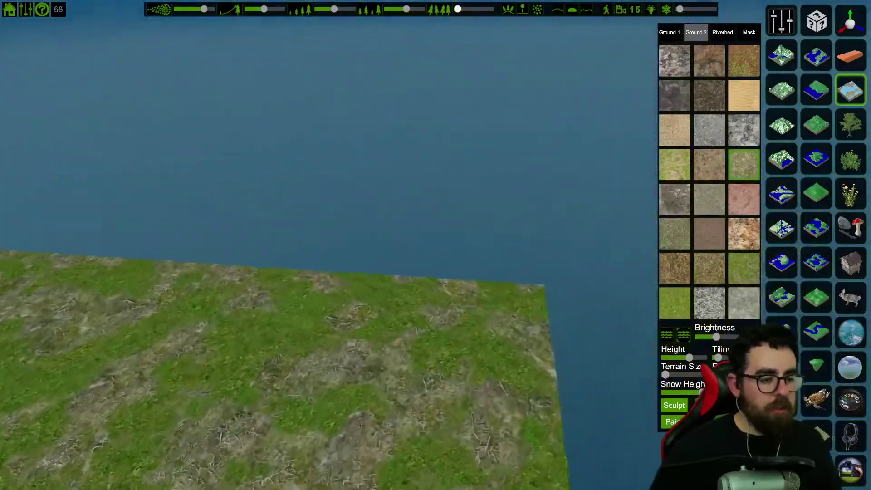
{"action": "right_click_drag", "start_coordinate": [458, 254], "coordinate": [523, 173]}
{"action": "key", "text": "s"}
{"action": "right_click_drag", "start_coordinate": [667, 365], "coordinate": [665, 375]}
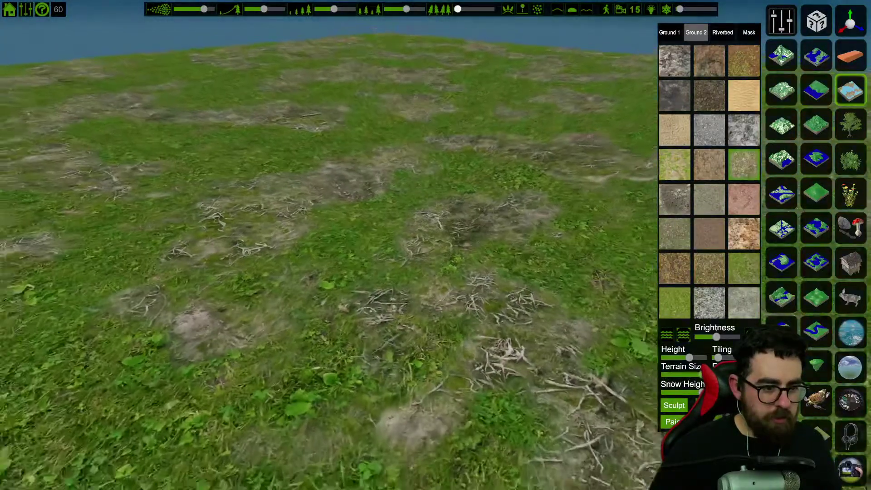
Examine the enlarged flat ground from low viewpoints and from above, taking in its texture and extent
{"action": "right_click_drag", "start_coordinate": [345, 272], "coordinate": [449, 204]}
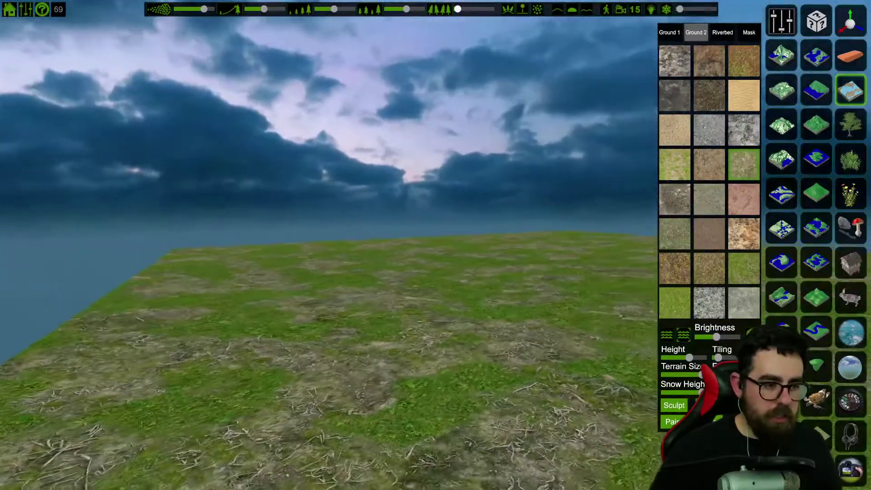
{"action": "key", "text": "s"}
{"action": "key", "text": "a"}
{"action": "right_click_drag", "start_coordinate": [345, 245], "coordinate": [408, 326]}
{"action": "key", "text": "s"}
{"action": "key", "text": "s"}
{"action": "right_click_drag", "start_coordinate": [363, 291], "coordinate": [328, 231]}
{"action": "right_click_drag", "start_coordinate": [418, 171], "coordinate": [436, 318]}
{"action": "right_click_drag", "start_coordinate": [473, 344], "coordinate": [375, 167]}
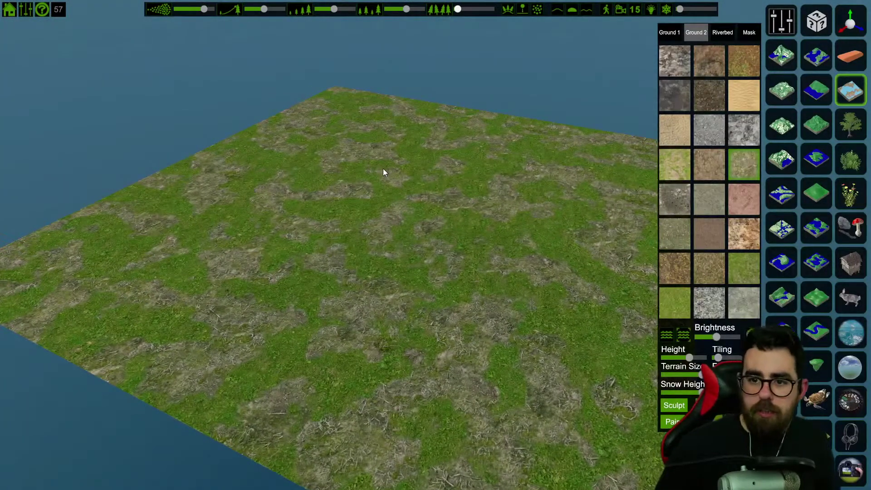
{"action": "right_click_drag", "start_coordinate": [272, 126], "coordinate": [315, 161]}
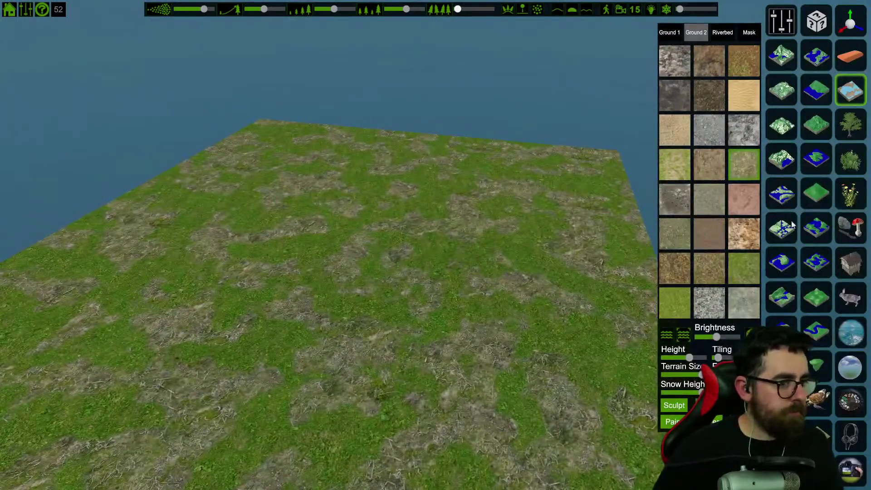
Scatter tall palms across the middle of the grassy ground
{"action": "left_click", "coordinate": [845, 129]}
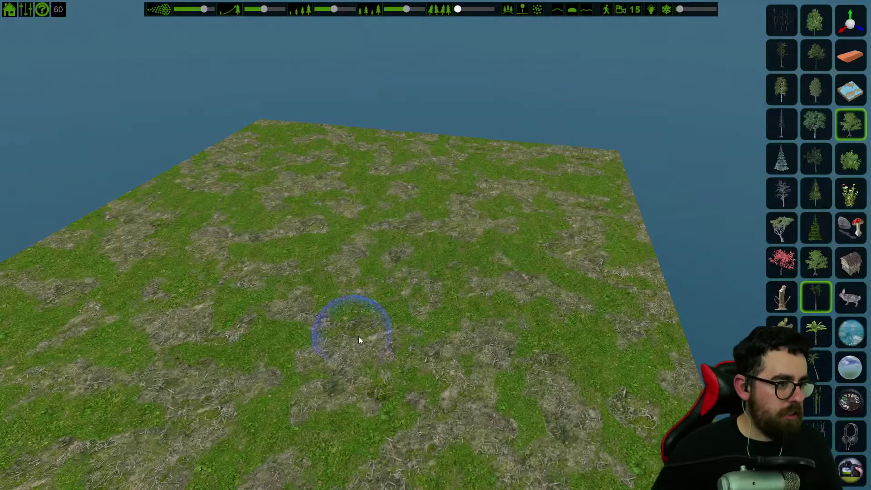
{"action": "left_click_drag", "start_coordinate": [351, 317], "coordinate": [321, 310]}
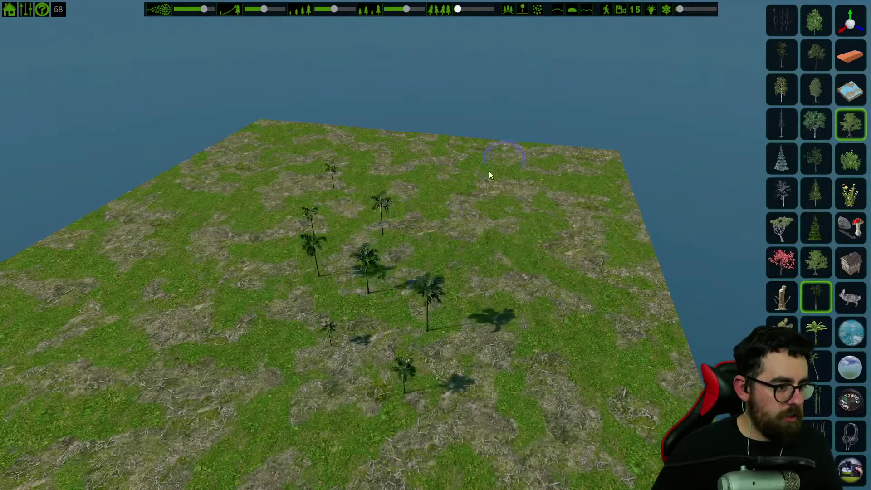
Fly down among the palms and examine their size and spacing from near ground level
{"action": "mouse_move", "coordinate": [661, 383]}
{"action": "right_mouse_down"}
{"action": "mouse_move", "coordinate": [649, 406]}
{"action": "mouse_move", "coordinate": [673, 426]}
{"action": "mouse_move", "coordinate": [647, 397]}
{"action": "mouse_move", "coordinate": [573, 386]}
{"action": "mouse_move", "coordinate": [610, 436]}
{"action": "mouse_move", "coordinate": [577, 422]}
{"action": "mouse_move", "coordinate": [520, 216]}
{"action": "right_mouse_up"}
{"action": "key", "text": "w"}
{"action": "key", "text": "w"}
{"action": "key", "text": "w"}
{"action": "key", "text": "d"}
{"action": "key", "text": "w"}
{"action": "key", "text": "w"}
{"action": "key", "text": "w"}
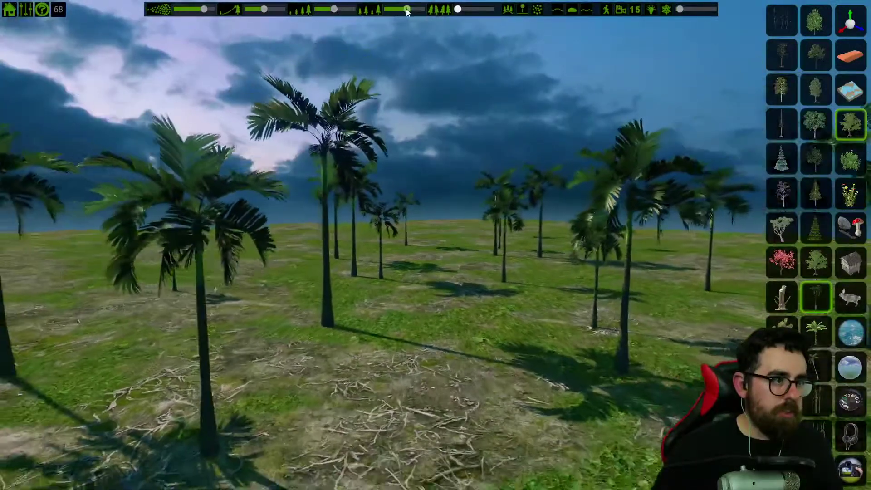
Adjust the tree brush settings and paint a dense cluster of tall palms in the middle of the grassy ground
{"action": "key", "text": "w"}
{"action": "left_click_drag", "start_coordinate": [407, 9], "coordinate": [417, 9]}
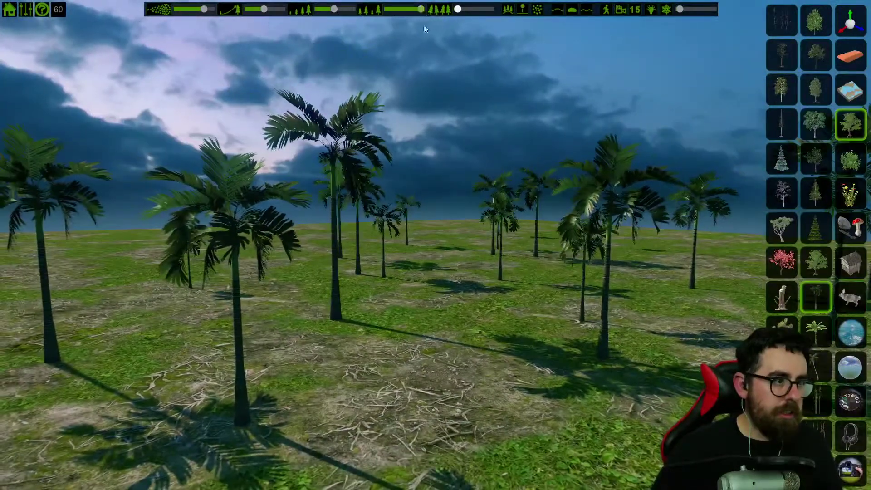
{"action": "left_click_drag", "start_coordinate": [492, 341], "coordinate": [420, 340]}
{"action": "key", "text": "s"}
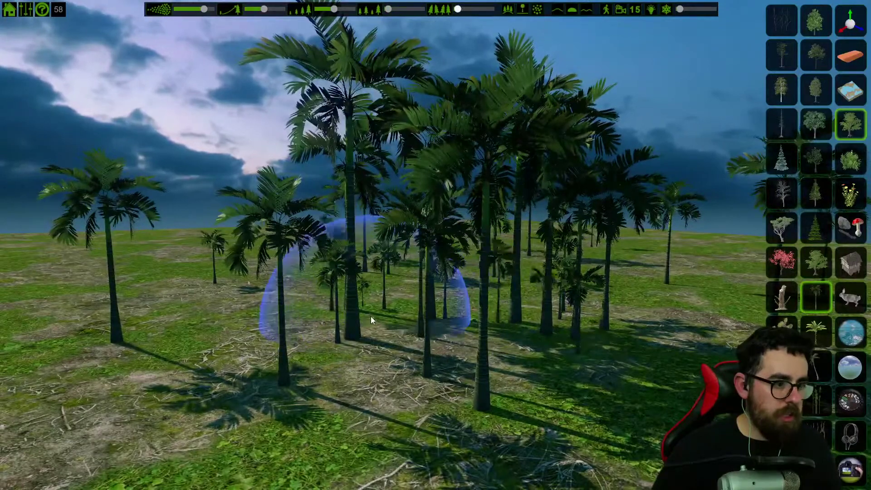
{"action": "key", "text": "s"}
{"action": "mouse_move", "coordinate": [391, 328]}
{"action": "left_mouse_down"}
{"action": "mouse_move", "coordinate": [436, 337]}
{"action": "mouse_move", "coordinate": [305, 330]}
{"action": "mouse_move", "coordinate": [355, 356]}
{"action": "mouse_move", "coordinate": [334, 387]}
{"action": "left_mouse_up"}
{"action": "key", "text": "w"}
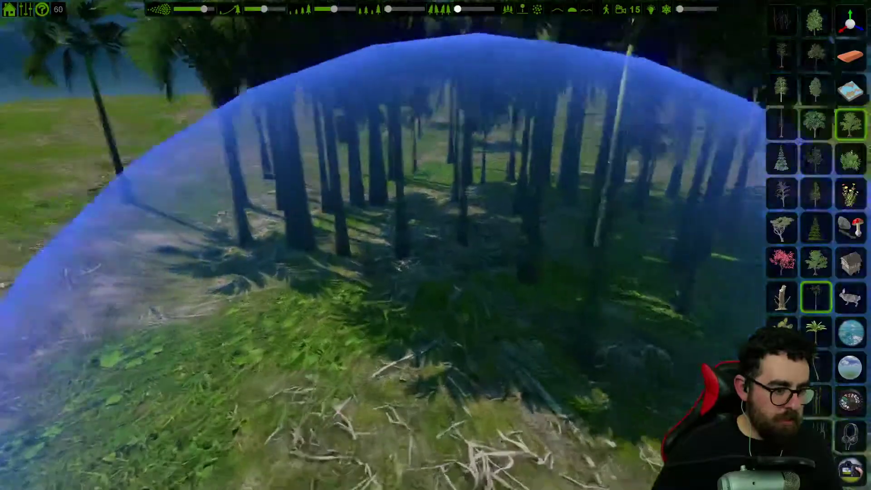
Examine the palm grove from near ground level, first with the interface shown and then with it hidden
{"action": "key", "text": "s"}
{"action": "right_click_drag", "start_coordinate": [479, 386], "coordinate": [499, 291]}
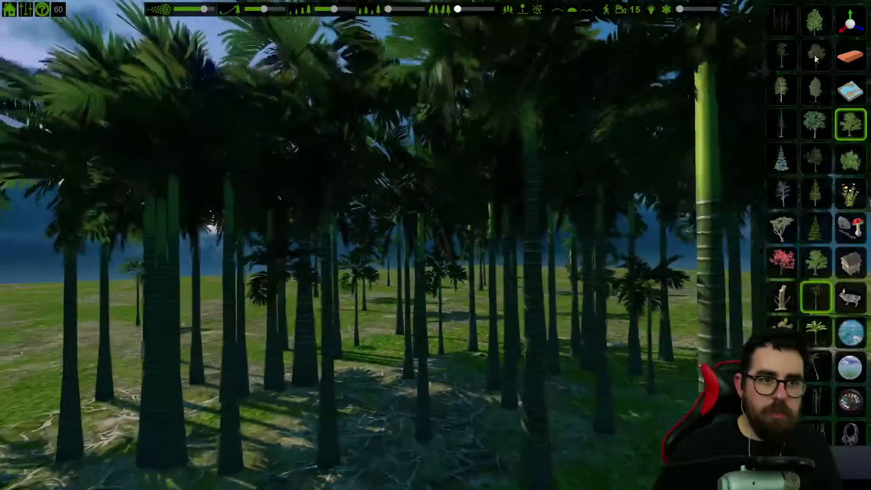
{"action": "key", "text": "s"}
{"action": "key", "text": "d"}
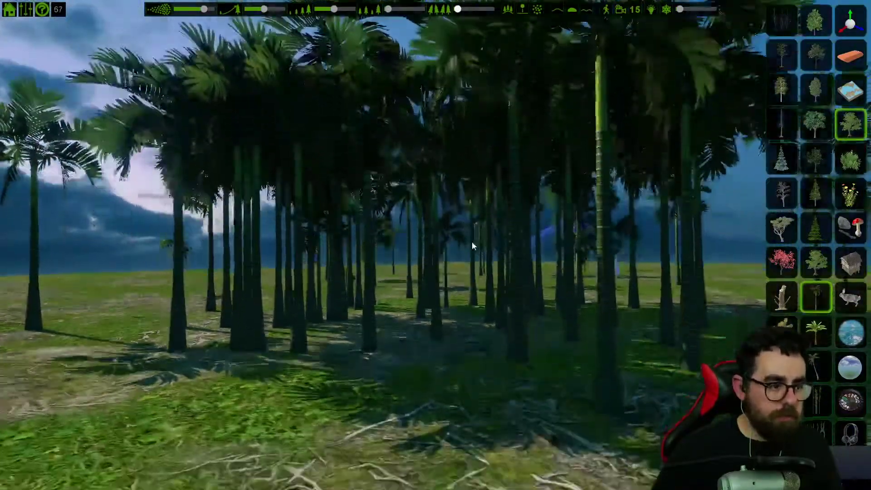
{"action": "key", "text": "w"}
{"action": "right_click_drag", "start_coordinate": [471, 242], "coordinate": [473, 251]}
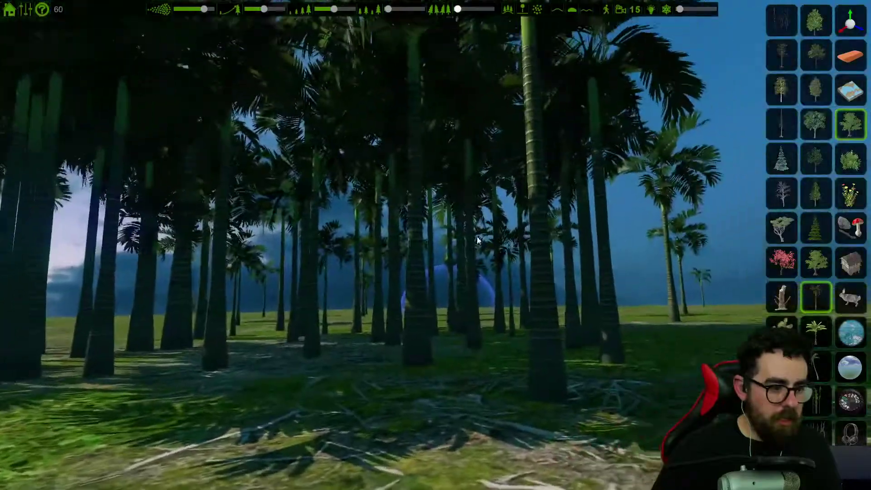
{"action": "key", "text": "Tab"}
{"action": "key", "text": "w"}
{"action": "right_click_drag", "start_coordinate": [519, 389], "coordinate": [422, 319]}
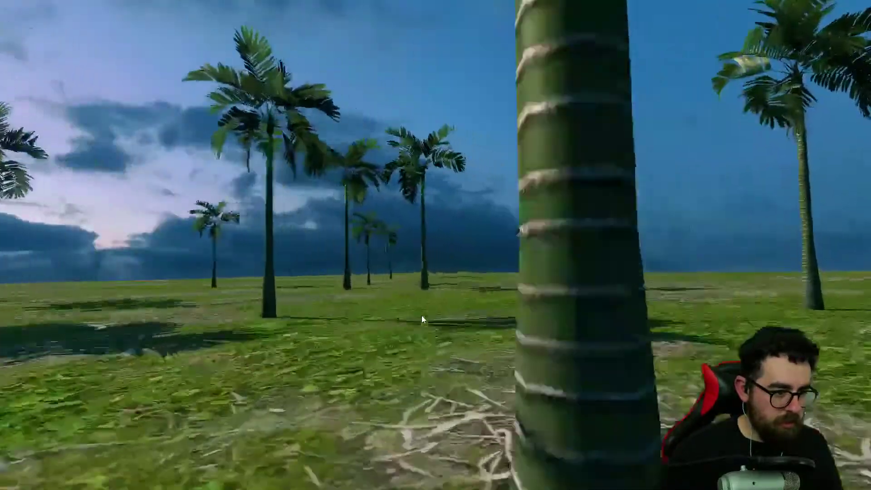
{"action": "right_click_drag", "start_coordinate": [422, 319], "coordinate": [125, 313]}
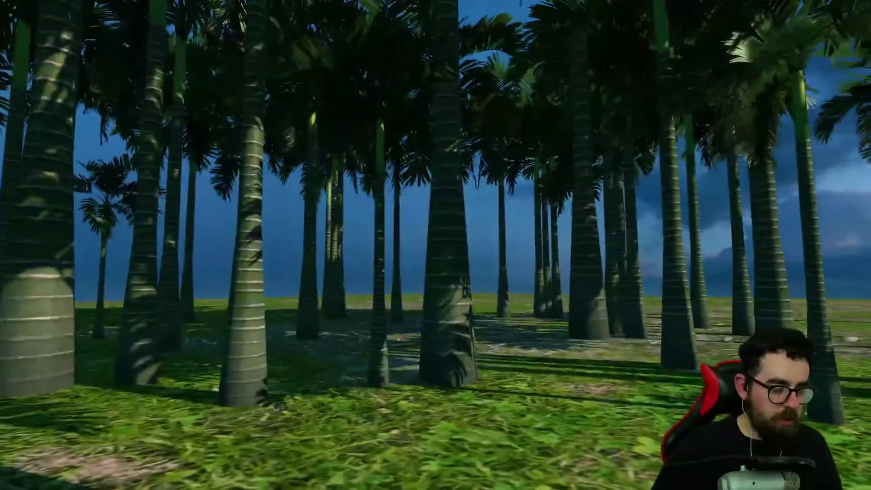
{"action": "right_click_drag", "start_coordinate": [254, 318], "coordinate": [283, 448]}
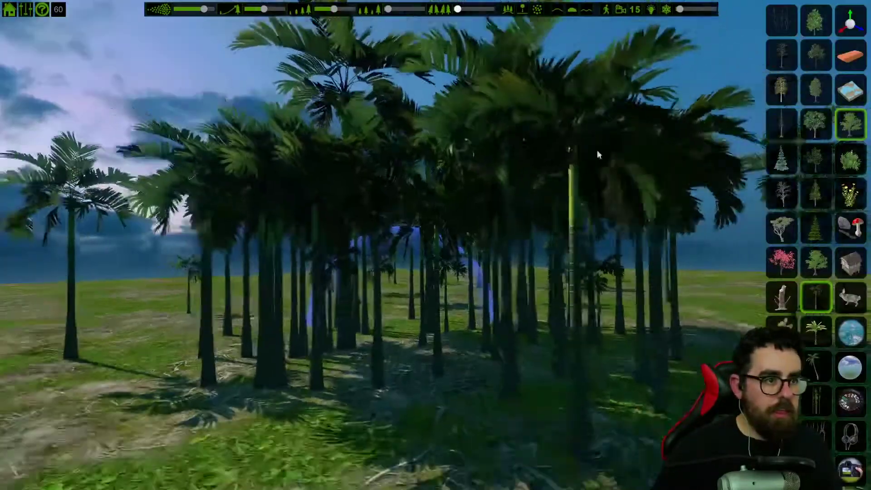
Erase the dense palm cluster and all remaining scattered palms from the grassy terrain
{"action": "right_click_drag", "start_coordinate": [597, 150], "coordinate": [597, 273]}
{"action": "scroll", "coordinate": [594, 204], "scroll_direction": "down", "scroll_amount": 5}
{"action": "right_click_drag", "start_coordinate": [595, 227], "coordinate": [608, 192]}
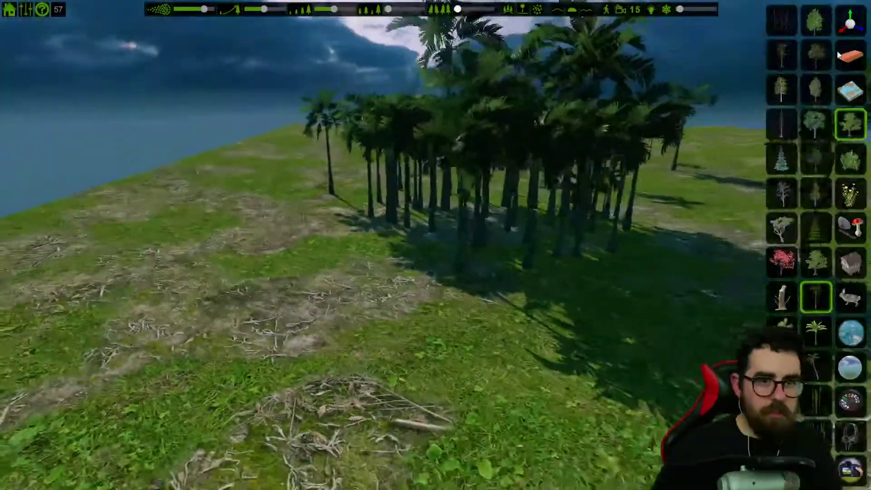
{"action": "key", "text": "e"}
{"action": "mouse_move", "coordinate": [522, 207]}
{"action": "left_mouse_down"}
{"action": "mouse_move", "coordinate": [244, 211]}
{"action": "mouse_move", "coordinate": [399, 262]}
{"action": "left_mouse_up"}
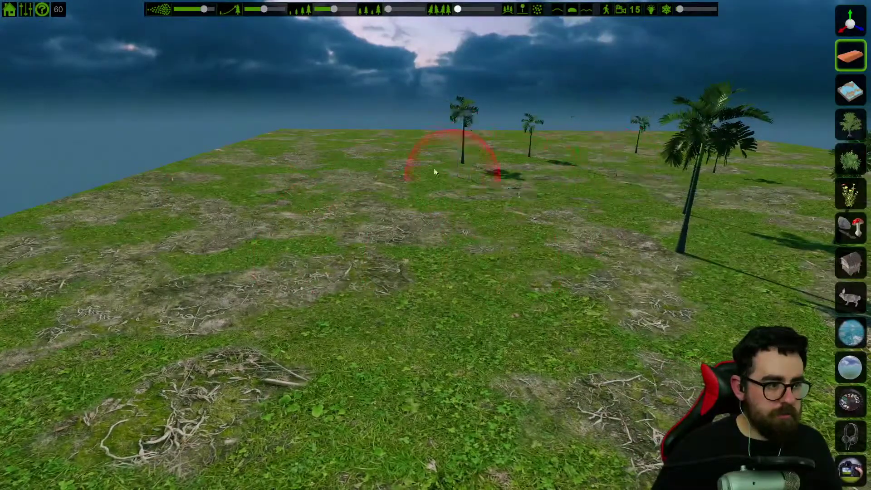
{"action": "mouse_move", "coordinate": [685, 171]}
{"action": "left_mouse_down"}
{"action": "mouse_move", "coordinate": [721, 208]}
{"action": "mouse_move", "coordinate": [753, 200]}
{"action": "mouse_move", "coordinate": [546, 272]}
{"action": "left_mouse_up"}
{"action": "mouse_move", "coordinate": [547, 272]}
{"action": "right_mouse_down"}
{"action": "mouse_move", "coordinate": [726, 267]}
{"action": "mouse_move", "coordinate": [593, 238]}
{"action": "mouse_move", "coordinate": [636, 254]}
{"action": "mouse_move", "coordinate": [663, 241]}
{"action": "right_mouse_up"}
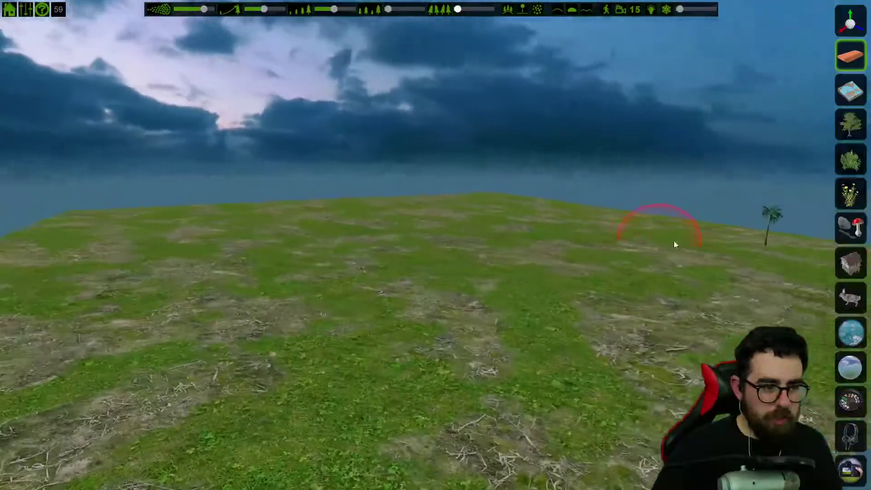
{"action": "left_click", "coordinate": [801, 245]}
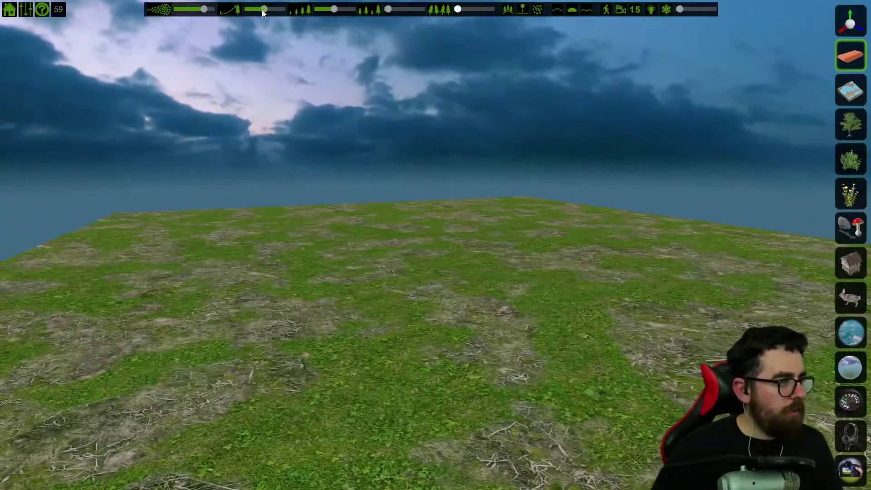
Raise the tree brush settings slightly and paint a dense forest of tall palms across the empty ground
{"action": "left_click_drag", "start_coordinate": [333, 9], "coordinate": [343, 10]}
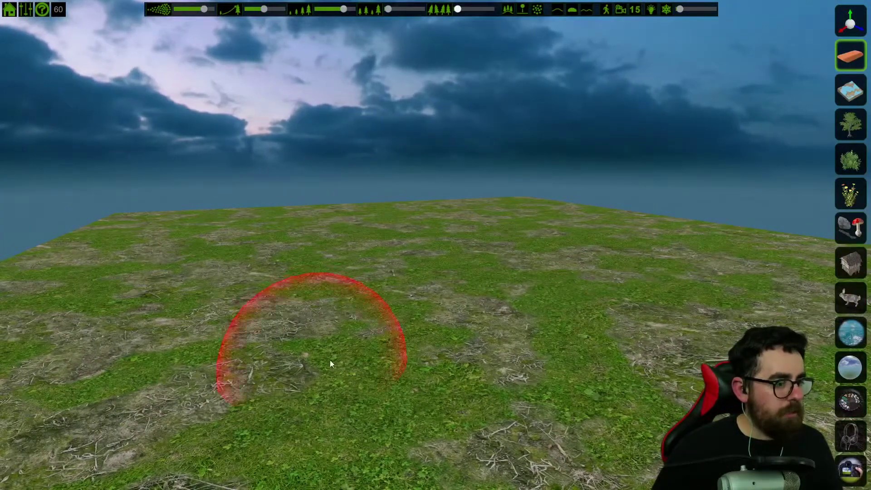
{"action": "left_click", "coordinate": [851, 123]}
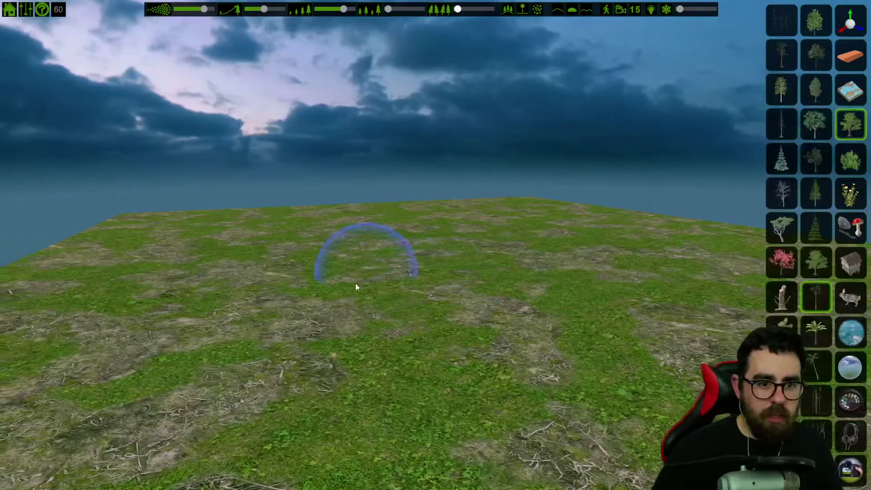
{"action": "left_click_drag", "start_coordinate": [522, 346], "coordinate": [308, 295]}
{"action": "mouse_move", "coordinate": [384, 295]}
{"action": "left_mouse_down"}
{"action": "mouse_move", "coordinate": [499, 290]}
{"action": "mouse_move", "coordinate": [533, 279]}
{"action": "mouse_move", "coordinate": [317, 318]}
{"action": "mouse_move", "coordinate": [303, 375]}
{"action": "mouse_move", "coordinate": [316, 379]}
{"action": "mouse_move", "coordinate": [603, 402]}
{"action": "mouse_move", "coordinate": [404, 398]}
{"action": "mouse_move", "coordinate": [576, 398]}
{"action": "mouse_move", "coordinate": [350, 383]}
{"action": "mouse_move", "coordinate": [553, 393]}
{"action": "mouse_move", "coordinate": [478, 451]}
{"action": "left_mouse_up"}
{"action": "mouse_move", "coordinate": [478, 451]}
{"action": "right_mouse_down"}
{"action": "mouse_move", "coordinate": [478, 480]}
{"action": "mouse_move", "coordinate": [478, 281]}
{"action": "mouse_move", "coordinate": [478, 422]}
{"action": "mouse_move", "coordinate": [484, 454]}
{"action": "mouse_move", "coordinate": [508, 445]}
{"action": "mouse_move", "coordinate": [490, 326]}
{"action": "mouse_move", "coordinate": [501, 467]}
{"action": "mouse_move", "coordinate": [490, 345]}
{"action": "right_mouse_up"}
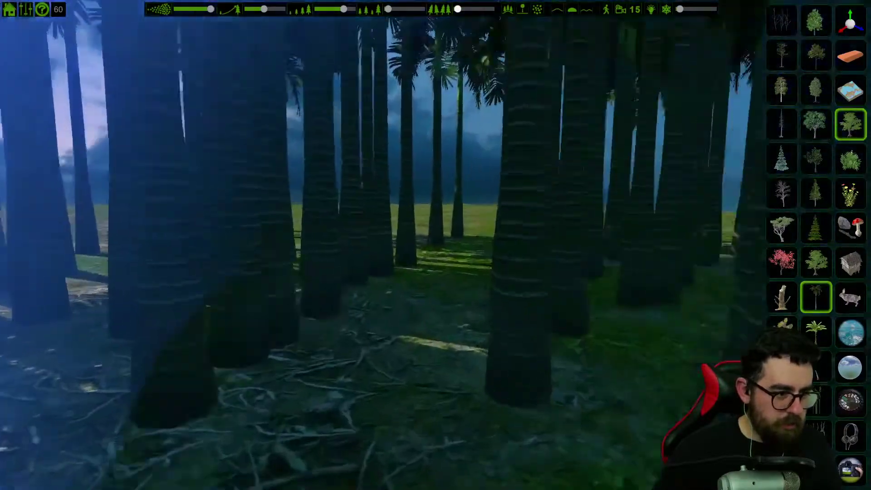
Move through and above the dense palm forest to examine its trunks, ground shadows and canopy
{"action": "key", "text": "w"}
{"action": "mouse_move", "coordinate": [490, 344]}
{"action": "right_mouse_down"}
{"action": "mouse_move", "coordinate": [501, 313]}
{"action": "mouse_move", "coordinate": [540, 326]}
{"action": "mouse_move", "coordinate": [556, 347]}
{"action": "mouse_move", "coordinate": [560, 313]}
{"action": "mouse_move", "coordinate": [585, 327]}
{"action": "mouse_move", "coordinate": [631, 309]}
{"action": "mouse_move", "coordinate": [651, 368]}
{"action": "mouse_move", "coordinate": [664, 322]}
{"action": "mouse_move", "coordinate": [679, 419]}
{"action": "mouse_move", "coordinate": [669, 411]}
{"action": "mouse_move", "coordinate": [660, 417]}
{"action": "mouse_move", "coordinate": [661, 370]}
{"action": "mouse_move", "coordinate": [662, 379]}
{"action": "right_mouse_up"}
{"action": "key", "text": "w"}
{"action": "key", "text": "w"}
{"action": "key", "text": "w"}
{"action": "key", "text": "w"}
{"action": "key", "text": "s"}
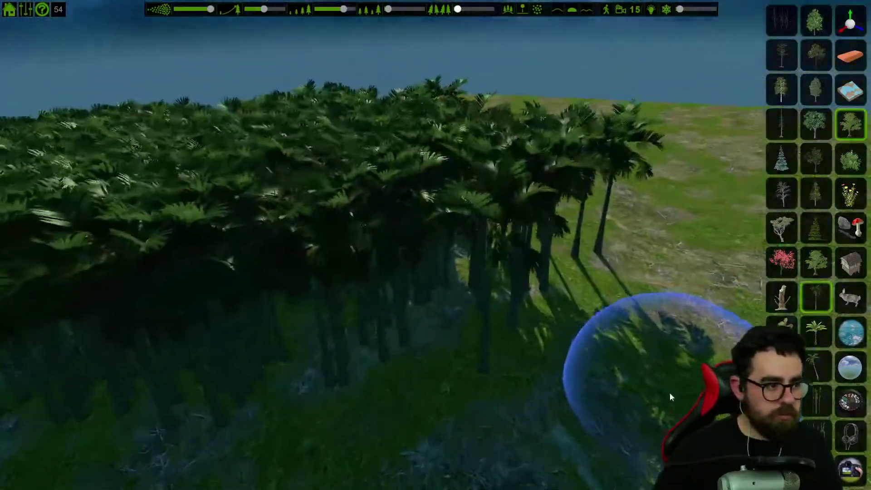
{"action": "key", "text": "s"}
Erase the whole dense palm forest so the grass and twig ground is bare
{"action": "left_click", "coordinate": [846, 63]}
{"action": "mouse_move", "coordinate": [611, 266]}
{"action": "left_mouse_down"}
{"action": "mouse_move", "coordinate": [310, 285]}
{"action": "mouse_move", "coordinate": [433, 224]}
{"action": "mouse_move", "coordinate": [432, 139]}
{"action": "mouse_move", "coordinate": [477, 199]}
{"action": "mouse_move", "coordinate": [200, 287]}
{"action": "left_mouse_up"}
{"action": "mouse_move", "coordinate": [200, 288]}
{"action": "right_mouse_down"}
{"action": "mouse_move", "coordinate": [552, 292]}
{"action": "mouse_move", "coordinate": [480, 293]}
{"action": "right_mouse_up"}
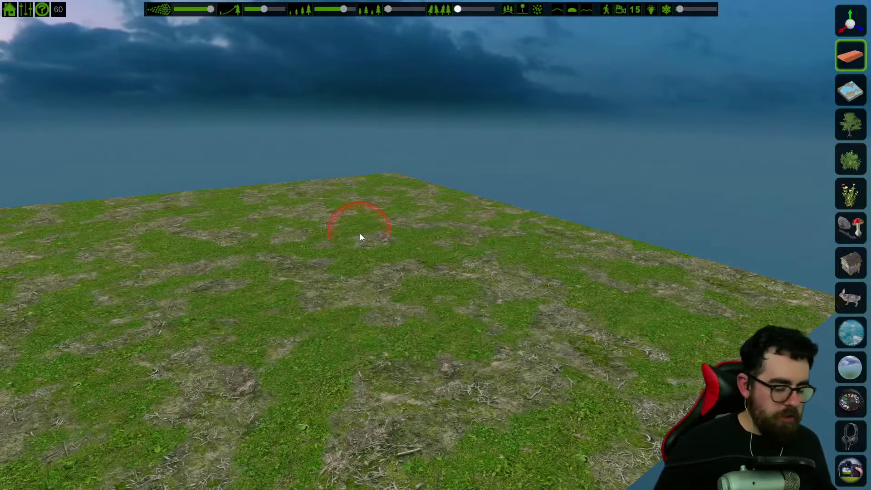
Slightly reduce the brush setting and scatter tall palms more loosely along one side of the bare terrain
{"action": "mouse_move", "coordinate": [361, 234]}
{"action": "right_mouse_down"}
{"action": "mouse_move", "coordinate": [309, 239]}
{"action": "mouse_move", "coordinate": [361, 231]}
{"action": "mouse_move", "coordinate": [366, 315]}
{"action": "mouse_move", "coordinate": [278, 294]}
{"action": "mouse_move", "coordinate": [377, 263]}
{"action": "right_mouse_up"}
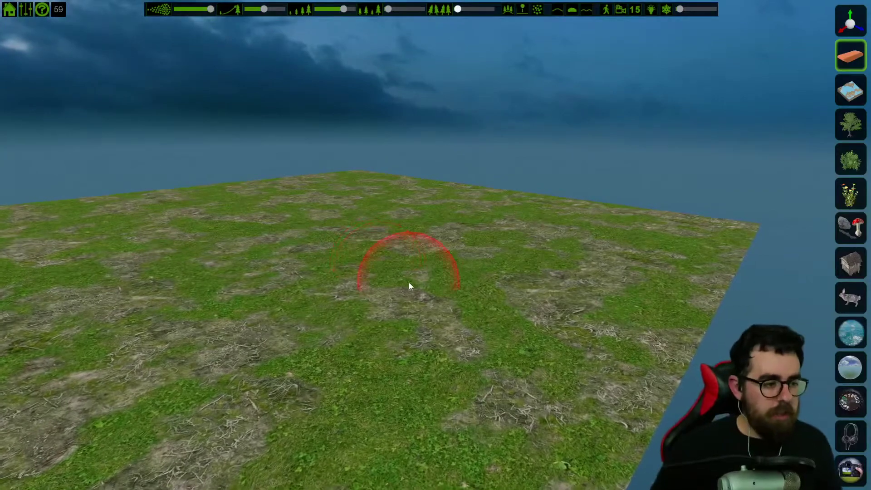
{"action": "mouse_move", "coordinate": [408, 282]}
{"action": "right_mouse_down"}
{"action": "mouse_move", "coordinate": [425, 264]}
{"action": "mouse_move", "coordinate": [436, 281]}
{"action": "mouse_move", "coordinate": [431, 273]}
{"action": "mouse_move", "coordinate": [490, 258]}
{"action": "right_mouse_up"}
{"action": "right_click_drag", "start_coordinate": [671, 240], "coordinate": [690, 233]}
{"action": "mouse_move", "coordinate": [616, 245]}
{"action": "right_mouse_down"}
{"action": "mouse_move", "coordinate": [594, 259]}
{"action": "mouse_move", "coordinate": [588, 281]}
{"action": "right_mouse_up"}
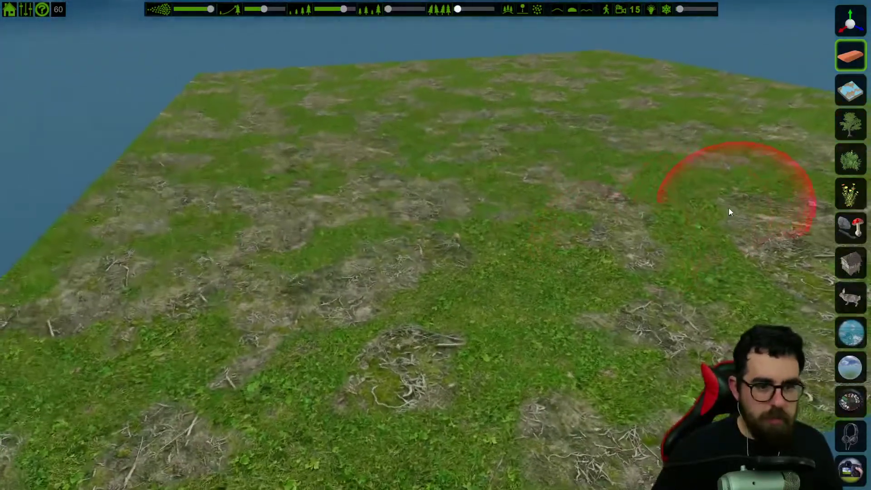
{"action": "left_click", "coordinate": [851, 123]}
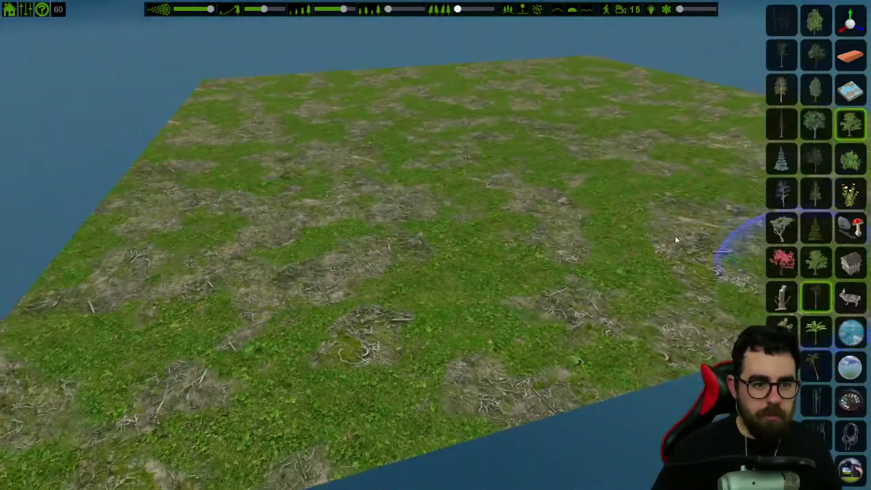
{"action": "left_click_drag", "start_coordinate": [211, 9], "coordinate": [203, 10]}
{"action": "mouse_move", "coordinate": [358, 287]}
{"action": "left_mouse_down"}
{"action": "mouse_move", "coordinate": [224, 298]}
{"action": "mouse_move", "coordinate": [341, 334]}
{"action": "left_mouse_up"}
{"action": "mouse_move", "coordinate": [379, 345]}
{"action": "right_mouse_down"}
{"action": "mouse_move", "coordinate": [502, 403]}
{"action": "mouse_move", "coordinate": [468, 403]}
{"action": "mouse_move", "coordinate": [374, 275]}
{"action": "mouse_move", "coordinate": [389, 340]}
{"action": "mouse_move", "coordinate": [366, 284]}
{"action": "right_mouse_up"}
{"action": "mouse_move", "coordinate": [318, 86]}
{"action": "left_mouse_down"}
{"action": "mouse_move", "coordinate": [252, 200]}
{"action": "mouse_move", "coordinate": [235, 78]}
{"action": "mouse_move", "coordinate": [412, 78]}
{"action": "mouse_move", "coordinate": [252, 100]}
{"action": "mouse_move", "coordinate": [266, 86]}
{"action": "mouse_move", "coordinate": [386, 135]}
{"action": "mouse_move", "coordinate": [484, 83]}
{"action": "mouse_move", "coordinate": [394, 95]}
{"action": "mouse_move", "coordinate": [323, 126]}
{"action": "mouse_move", "coordinate": [252, 231]}
{"action": "mouse_move", "coordinate": [305, 263]}
{"action": "mouse_move", "coordinate": [301, 181]}
{"action": "mouse_move", "coordinate": [412, 127]}
{"action": "mouse_move", "coordinate": [428, 129]}
{"action": "mouse_move", "coordinate": [374, 159]}
{"action": "mouse_move", "coordinate": [393, 140]}
{"action": "mouse_move", "coordinate": [348, 129]}
{"action": "left_mouse_up"}
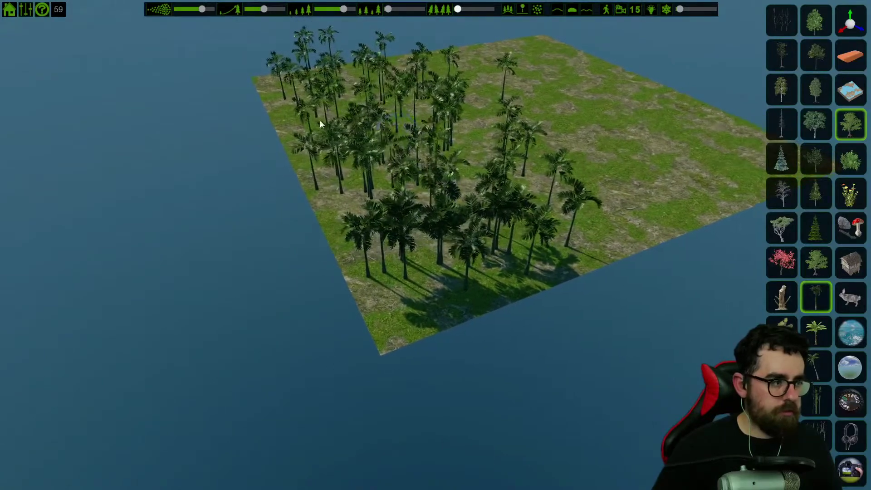
Open the Map Maker and enable its Ortho view to see the whole terrain from directly above
{"action": "left_click", "coordinate": [9, 11]}
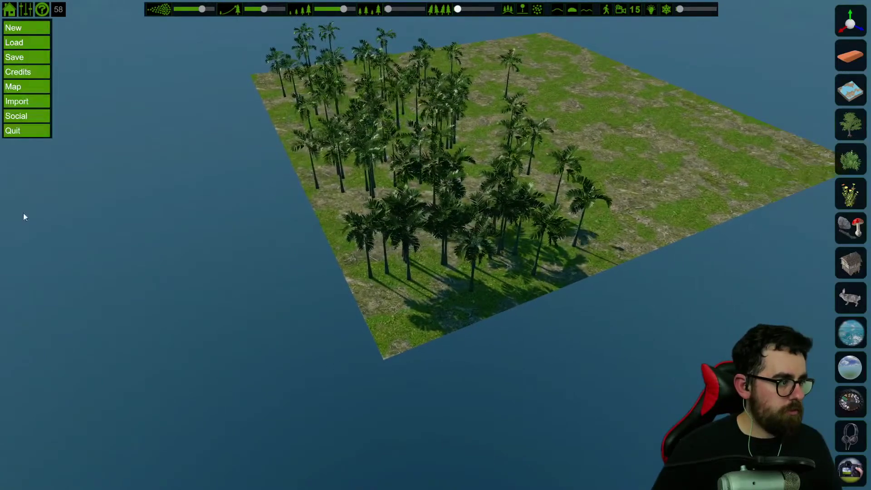
{"action": "left_click", "coordinate": [12, 88]}
{"action": "left_click", "coordinate": [14, 420]}
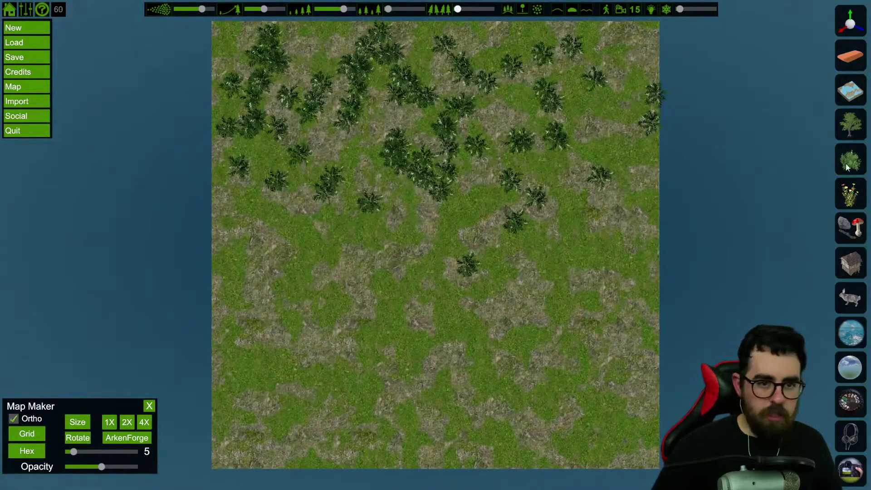
Spread tall palms over the entire square terrain in the overhead view, filling the sparse areas and edges
{"action": "left_click", "coordinate": [854, 132]}
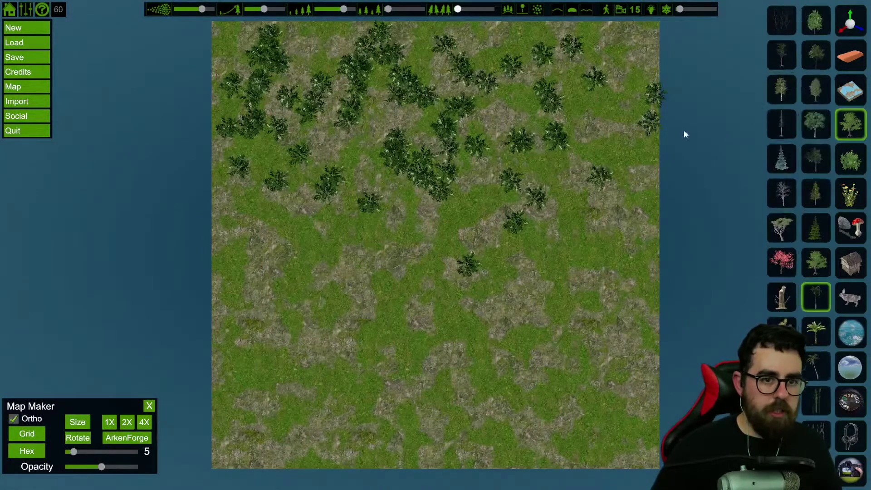
{"action": "mouse_move", "coordinate": [608, 95]}
{"action": "left_mouse_down"}
{"action": "mouse_move", "coordinate": [547, 79]}
{"action": "mouse_move", "coordinate": [504, 39]}
{"action": "mouse_move", "coordinate": [209, 38]}
{"action": "mouse_move", "coordinate": [377, 47]}
{"action": "mouse_move", "coordinate": [328, 55]}
{"action": "left_mouse_up"}
{"action": "mouse_move", "coordinate": [411, 183]}
{"action": "left_mouse_down"}
{"action": "mouse_move", "coordinate": [344, 88]}
{"action": "mouse_move", "coordinate": [395, 131]}
{"action": "left_mouse_up"}
{"action": "mouse_move", "coordinate": [415, 178]}
{"action": "left_mouse_down"}
{"action": "mouse_move", "coordinate": [608, 313]}
{"action": "mouse_move", "coordinate": [669, 204]}
{"action": "mouse_move", "coordinate": [425, 275]}
{"action": "left_mouse_up"}
{"action": "mouse_move", "coordinate": [384, 164]}
{"action": "left_mouse_down"}
{"action": "mouse_move", "coordinate": [271, 249]}
{"action": "mouse_move", "coordinate": [324, 361]}
{"action": "mouse_move", "coordinate": [286, 279]}
{"action": "mouse_move", "coordinate": [307, 233]}
{"action": "mouse_move", "coordinate": [368, 205]}
{"action": "left_mouse_up"}
{"action": "mouse_move", "coordinate": [431, 231]}
{"action": "left_mouse_down"}
{"action": "mouse_move", "coordinate": [287, 397]}
{"action": "mouse_move", "coordinate": [268, 319]}
{"action": "left_mouse_up"}
{"action": "left_click_drag", "start_coordinate": [378, 416], "coordinate": [297, 387]}
{"action": "mouse_move", "coordinate": [229, 274]}
{"action": "left_mouse_down"}
{"action": "mouse_move", "coordinate": [253, 451]}
{"action": "mouse_move", "coordinate": [394, 432]}
{"action": "mouse_move", "coordinate": [362, 329]}
{"action": "mouse_move", "coordinate": [459, 407]}
{"action": "left_mouse_up"}
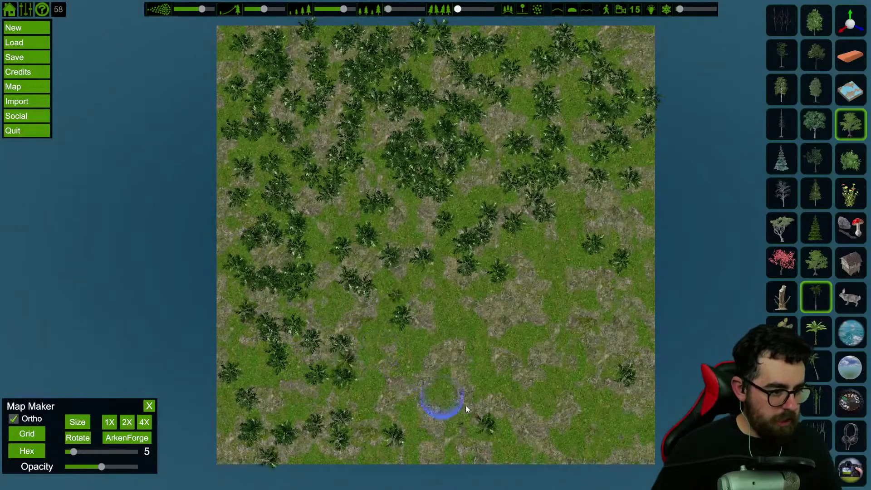
{"action": "mouse_move", "coordinate": [469, 336]}
{"action": "left_mouse_down"}
{"action": "mouse_move", "coordinate": [512, 340]}
{"action": "mouse_move", "coordinate": [489, 293]}
{"action": "mouse_move", "coordinate": [597, 181]}
{"action": "mouse_move", "coordinate": [636, 324]}
{"action": "mouse_move", "coordinate": [552, 405]}
{"action": "mouse_move", "coordinate": [571, 434]}
{"action": "mouse_move", "coordinate": [585, 325]}
{"action": "mouse_move", "coordinate": [404, 218]}
{"action": "mouse_move", "coordinate": [500, 133]}
{"action": "mouse_move", "coordinate": [396, 282]}
{"action": "left_mouse_up"}
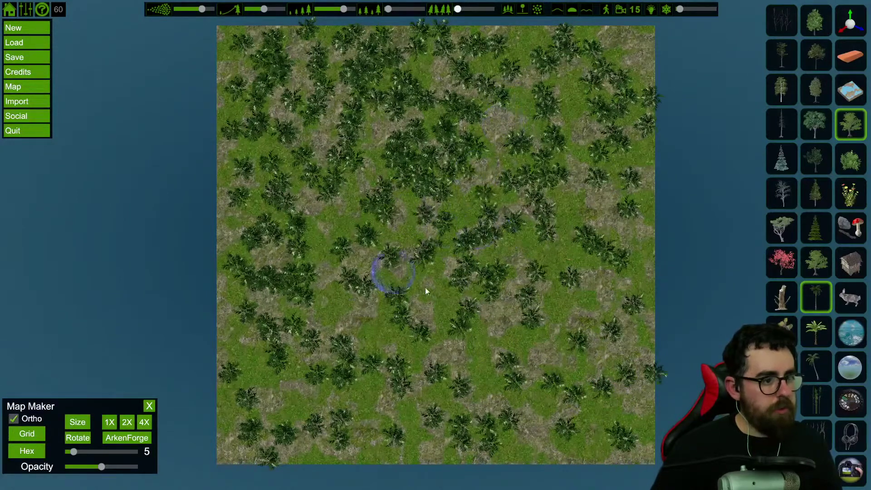
{"action": "left_click_drag", "start_coordinate": [458, 299], "coordinate": [307, 388]}
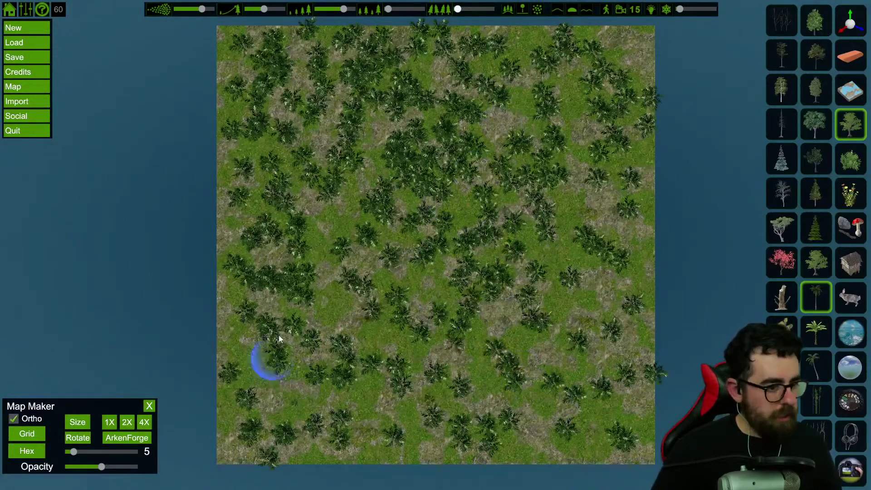
{"action": "left_click_drag", "start_coordinate": [379, 440], "coordinate": [332, 407]}
{"action": "mouse_move", "coordinate": [591, 303]}
{"action": "left_mouse_down"}
{"action": "mouse_move", "coordinate": [582, 164]}
{"action": "mouse_move", "coordinate": [630, 325]}
{"action": "mouse_move", "coordinate": [627, 452]}
{"action": "left_mouse_up"}
{"action": "mouse_move", "coordinate": [522, 427]}
{"action": "left_mouse_down"}
{"action": "mouse_move", "coordinate": [493, 437]}
{"action": "mouse_move", "coordinate": [514, 304]}
{"action": "left_mouse_up"}
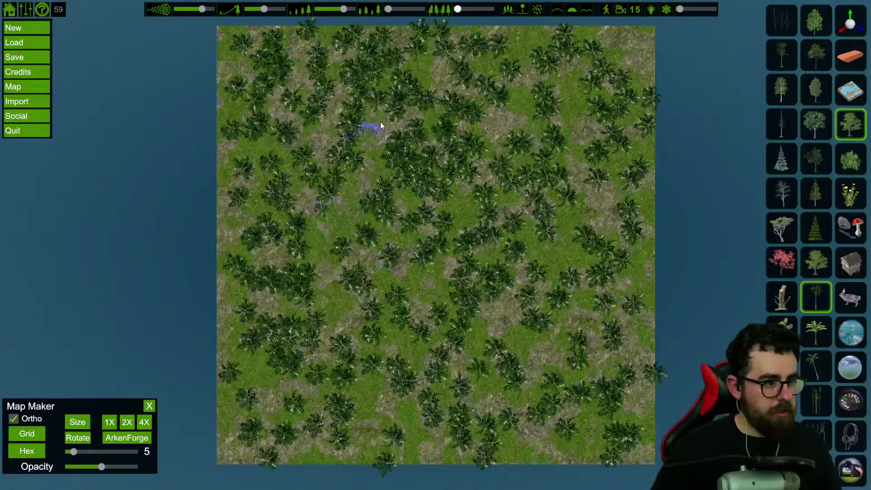
Scatter the bright green, broad-leaved palm type among the tall palms across the whole terrain
{"action": "left_click", "coordinate": [815, 331]}
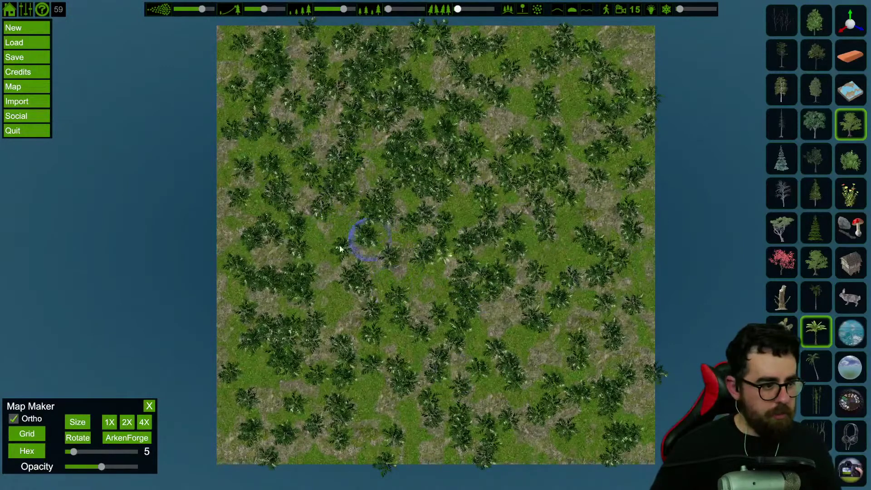
{"action": "mouse_move", "coordinate": [412, 164]}
{"action": "left_mouse_down"}
{"action": "mouse_move", "coordinate": [517, 141]}
{"action": "mouse_move", "coordinate": [437, 114]}
{"action": "left_mouse_up"}
{"action": "mouse_move", "coordinate": [432, 58]}
{"action": "left_mouse_down"}
{"action": "mouse_move", "coordinate": [618, 127]}
{"action": "mouse_move", "coordinate": [603, 356]}
{"action": "mouse_move", "coordinate": [522, 389]}
{"action": "mouse_move", "coordinate": [494, 387]}
{"action": "mouse_move", "coordinate": [614, 295]}
{"action": "mouse_move", "coordinate": [391, 345]}
{"action": "mouse_move", "coordinate": [340, 310]}
{"action": "mouse_move", "coordinate": [388, 294]}
{"action": "mouse_move", "coordinate": [318, 338]}
{"action": "mouse_move", "coordinate": [317, 146]}
{"action": "mouse_move", "coordinate": [512, 225]}
{"action": "left_mouse_up"}
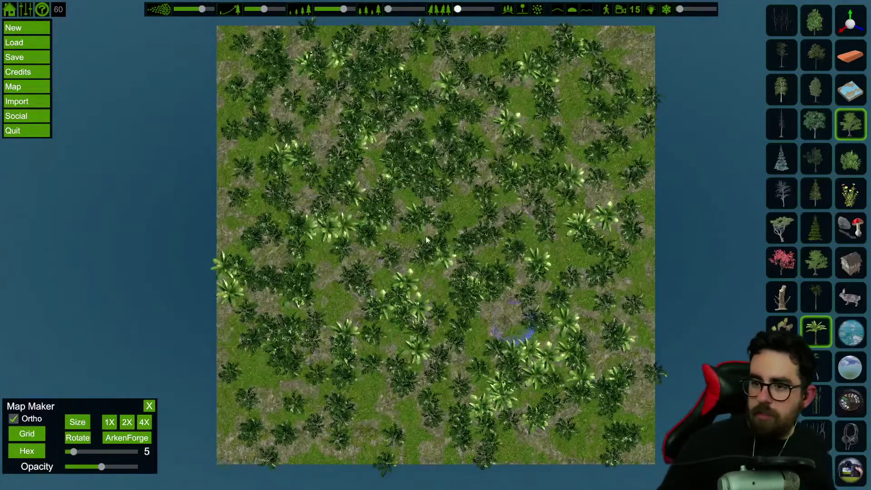
{"action": "left_click_drag", "start_coordinate": [572, 278], "coordinate": [462, 153]}
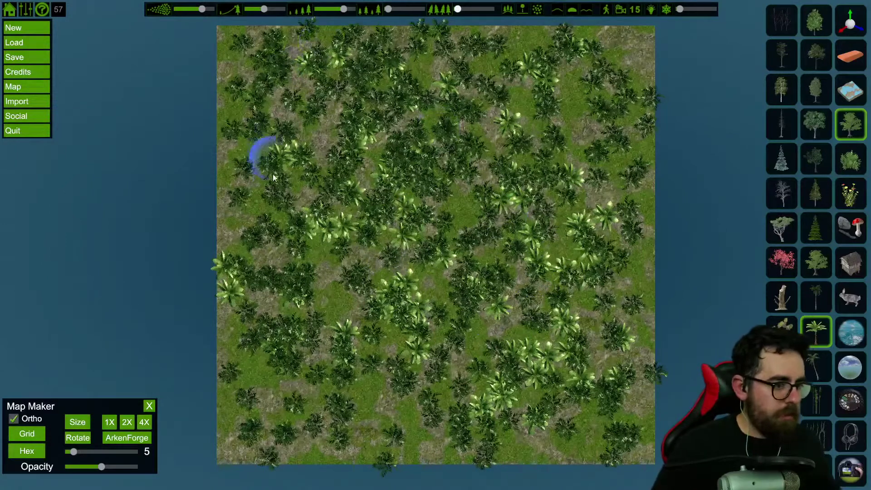
{"action": "mouse_move", "coordinate": [397, 424]}
{"action": "left_mouse_down"}
{"action": "mouse_move", "coordinate": [388, 377]}
{"action": "mouse_move", "coordinate": [433, 389]}
{"action": "mouse_move", "coordinate": [282, 220]}
{"action": "mouse_move", "coordinate": [468, 105]}
{"action": "mouse_move", "coordinate": [624, 148]}
{"action": "mouse_move", "coordinate": [604, 68]}
{"action": "mouse_move", "coordinate": [630, 316]}
{"action": "left_mouse_up"}
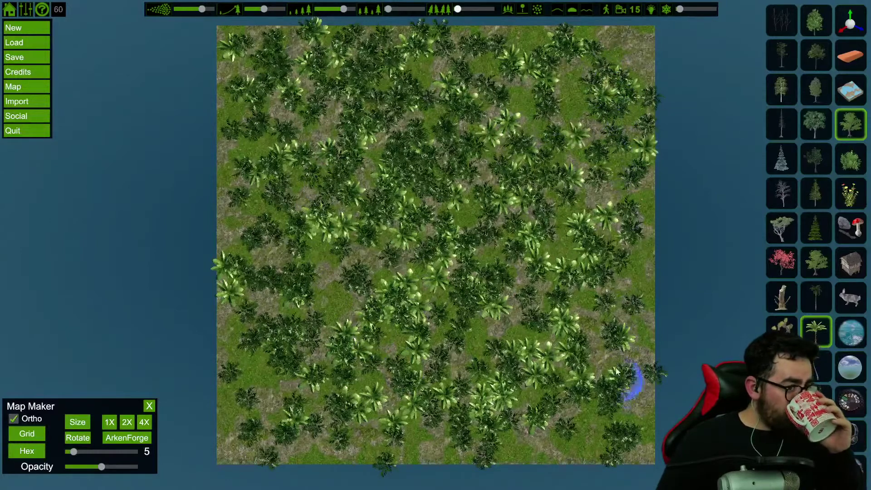
{"action": "mouse_move", "coordinate": [484, 444]}
{"action": "left_mouse_down"}
{"action": "mouse_move", "coordinate": [618, 459]}
{"action": "mouse_move", "coordinate": [566, 428]}
{"action": "left_mouse_up"}
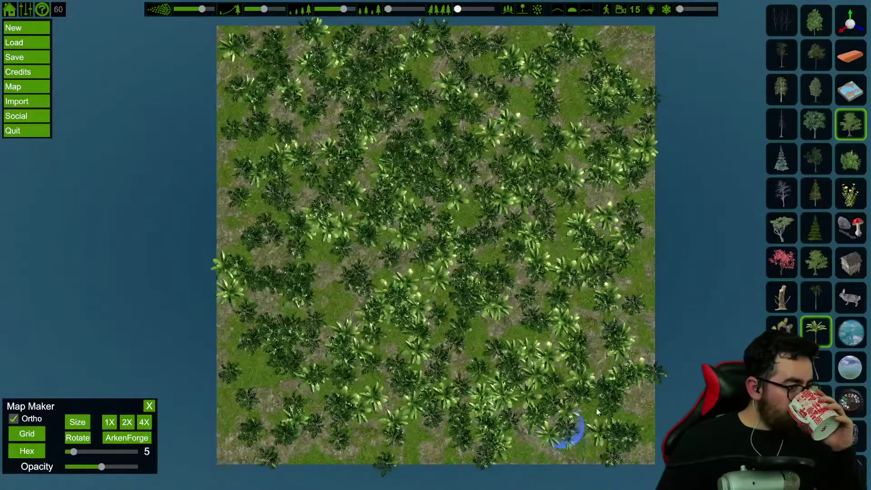
Scatter leaning palms thinly across the whole terrain and choose a fern from the shrub assets
{"action": "left_click", "coordinate": [817, 381]}
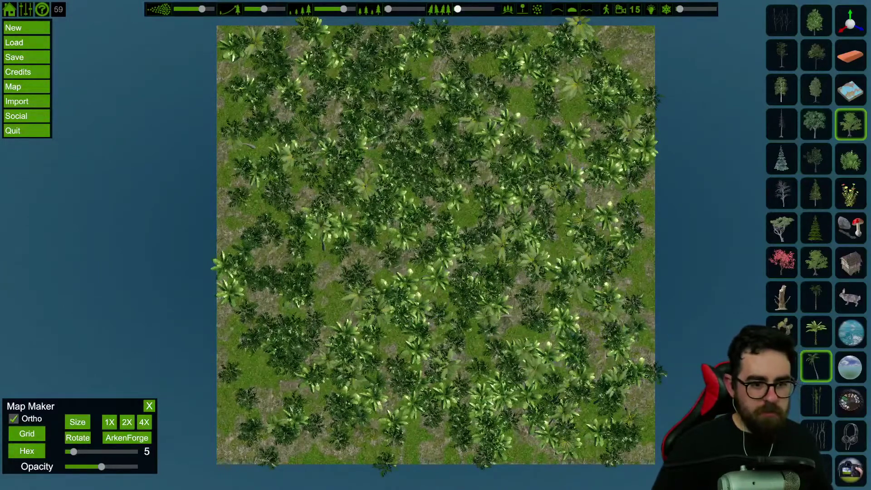
{"action": "left_click", "coordinate": [851, 164]}
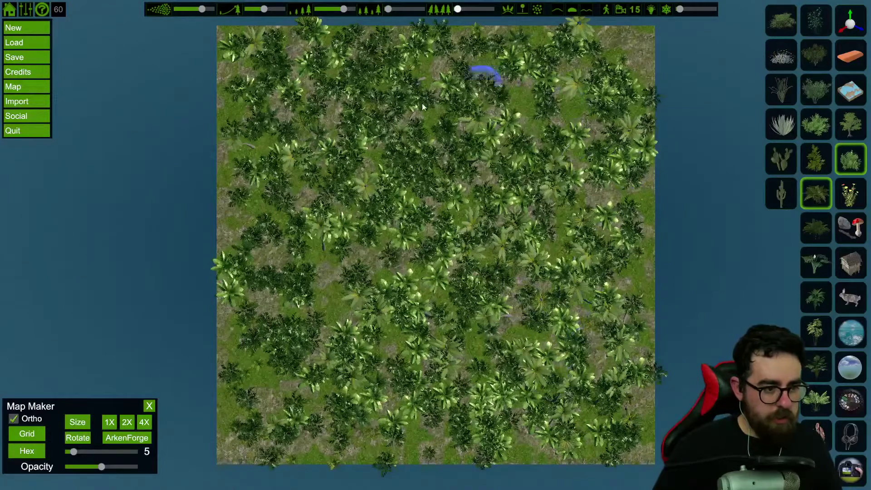
{"action": "scroll", "coordinate": [363, 180], "scroll_direction": "up", "scroll_amount": 1}
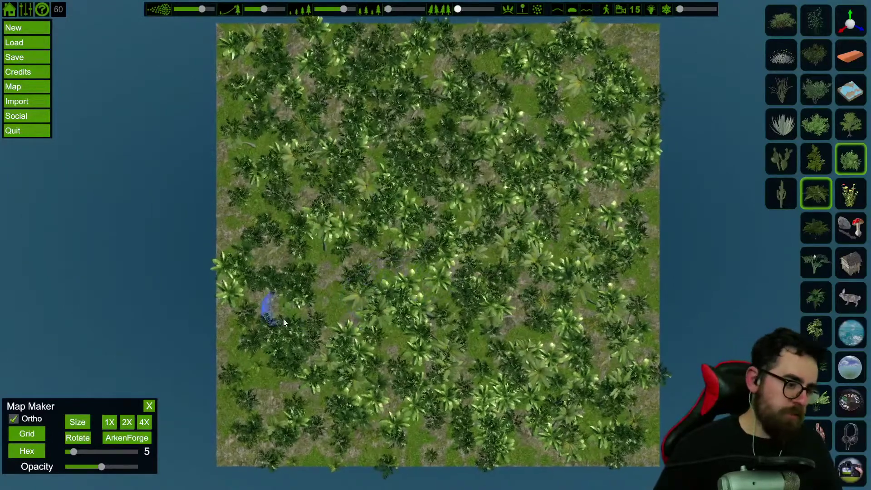
Leave the Ortho view and inspect the palm forest and its undergrowth from ground level
{"action": "left_click", "coordinate": [14, 418]}
{"action": "mouse_move", "coordinate": [162, 334]}
{"action": "right_mouse_down"}
{"action": "mouse_move", "coordinate": [136, 336]}
{"action": "mouse_move", "coordinate": [362, 315]}
{"action": "mouse_move", "coordinate": [345, 297]}
{"action": "mouse_move", "coordinate": [355, 292]}
{"action": "mouse_move", "coordinate": [350, 297]}
{"action": "mouse_move", "coordinate": [334, 275]}
{"action": "mouse_move", "coordinate": [336, 294]}
{"action": "mouse_move", "coordinate": [322, 267]}
{"action": "mouse_move", "coordinate": [313, 304]}
{"action": "mouse_move", "coordinate": [295, 239]}
{"action": "mouse_move", "coordinate": [310, 246]}
{"action": "right_mouse_up"}
{"action": "key", "text": "w"}
{"action": "key", "text": "w"}
{"action": "key", "text": "w"}
{"action": "key", "text": "w"}
{"action": "key", "text": "w"}
{"action": "key", "text": "a"}
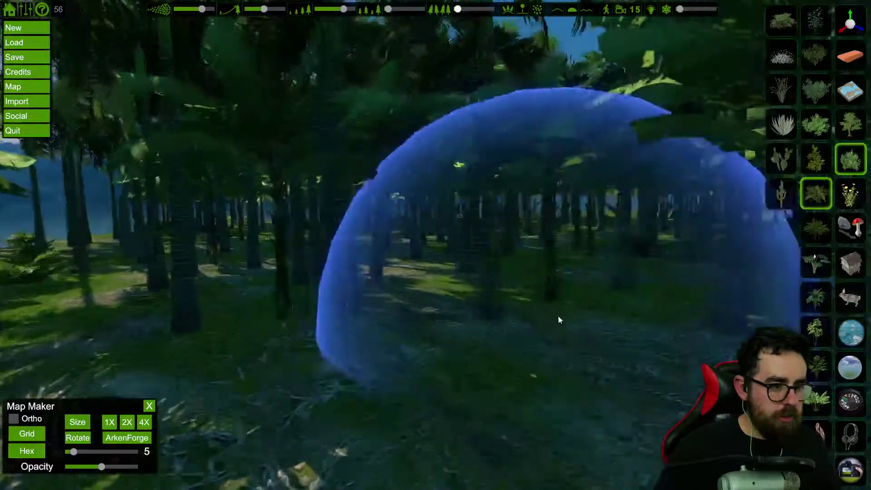
{"action": "key", "text": "a"}
{"action": "key", "text": "w"}
{"action": "mouse_move", "coordinate": [526, 305]}
{"action": "right_mouse_down"}
{"action": "mouse_move", "coordinate": [474, 301]}
{"action": "mouse_move", "coordinate": [403, 257]}
{"action": "mouse_move", "coordinate": [395, 204]}
{"action": "mouse_move", "coordinate": [396, 238]}
{"action": "mouse_move", "coordinate": [417, 242]}
{"action": "mouse_move", "coordinate": [676, 244]}
{"action": "mouse_move", "coordinate": [671, 408]}
{"action": "mouse_move", "coordinate": [654, 390]}
{"action": "mouse_move", "coordinate": [504, 354]}
{"action": "mouse_move", "coordinate": [465, 368]}
{"action": "right_mouse_up"}
{"action": "key", "text": "w"}
{"action": "key", "text": "w"}
{"action": "key", "text": "w"}
{"action": "key", "text": "w"}
{"action": "key", "text": "w"}
{"action": "key", "text": "w"}
{"action": "key", "text": "s"}
{"action": "key", "text": "s"}
{"action": "key", "text": "s"}
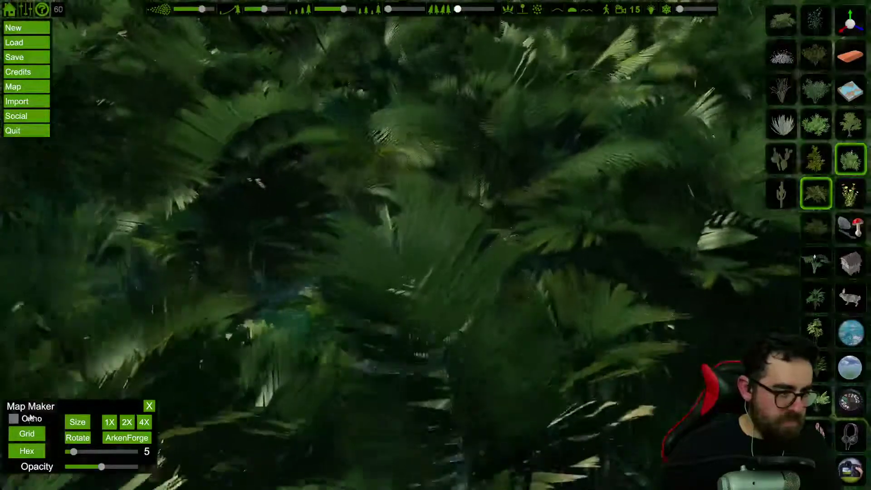
Return to the Ortho view and spread ferns over the whole terrain with a slightly raised brush setting, including the second fern type
{"action": "left_click", "coordinate": [29, 419]}
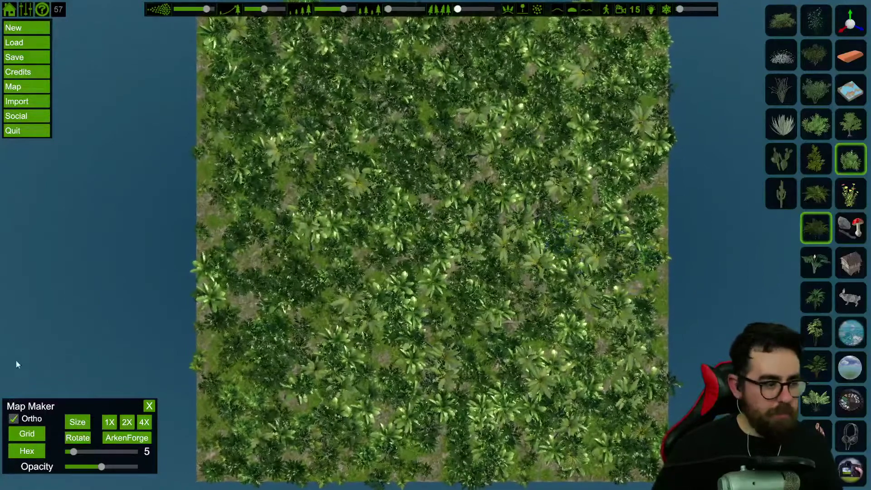
Leave the overhead view and move through the forest at ground level to examine the fern undergrowth between the trunks
{"action": "left_click", "coordinate": [14, 418]}
{"action": "mouse_move", "coordinate": [322, 303]}
{"action": "right_mouse_down"}
{"action": "mouse_move", "coordinate": [399, 273]}
{"action": "mouse_move", "coordinate": [428, 293]}
{"action": "mouse_move", "coordinate": [426, 322]}
{"action": "mouse_move", "coordinate": [389, 313]}
{"action": "mouse_move", "coordinate": [373, 245]}
{"action": "mouse_move", "coordinate": [395, 249]}
{"action": "mouse_move", "coordinate": [386, 272]}
{"action": "right_mouse_up"}
{"action": "key", "text": "w"}
{"action": "key", "text": "w"}
{"action": "key", "text": "w"}
{"action": "key", "text": "w"}
{"action": "key", "text": "w"}
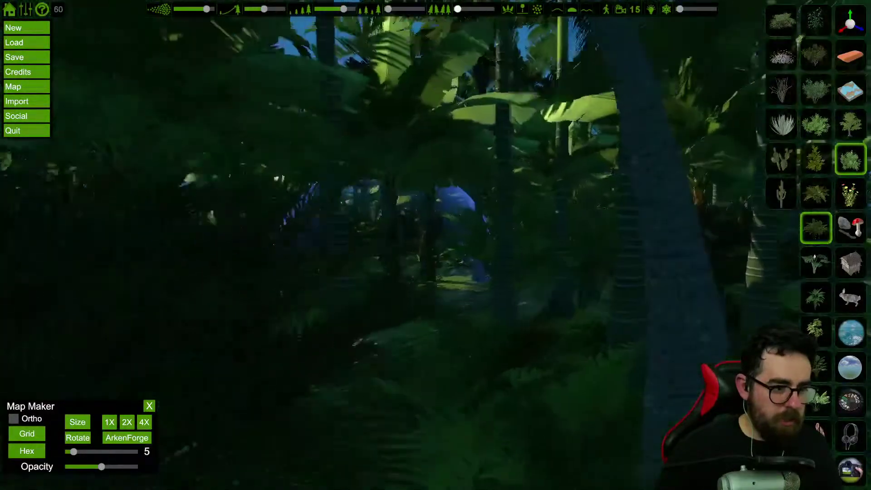
{"action": "key", "text": "w"}
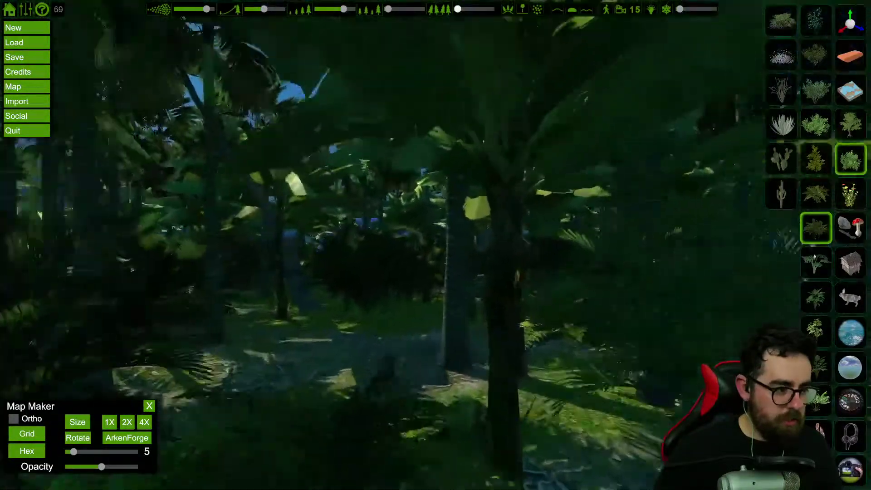
{"action": "key", "text": "w"}
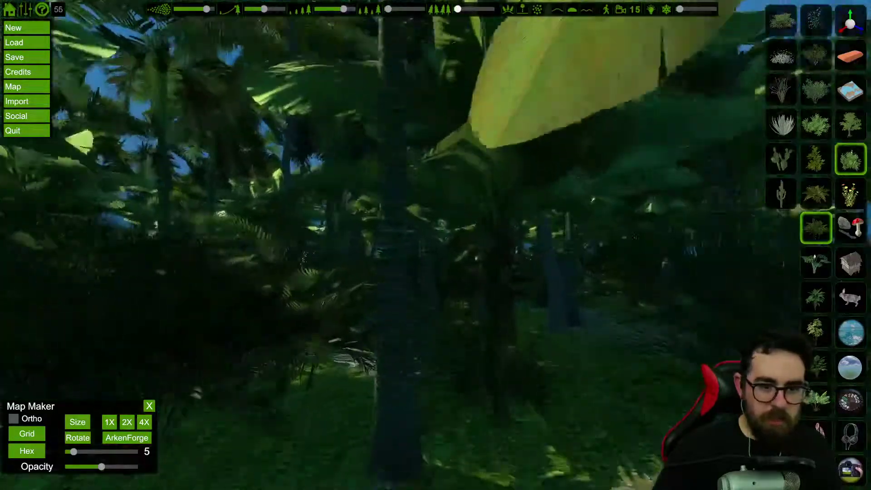
{"action": "key", "text": "w"}
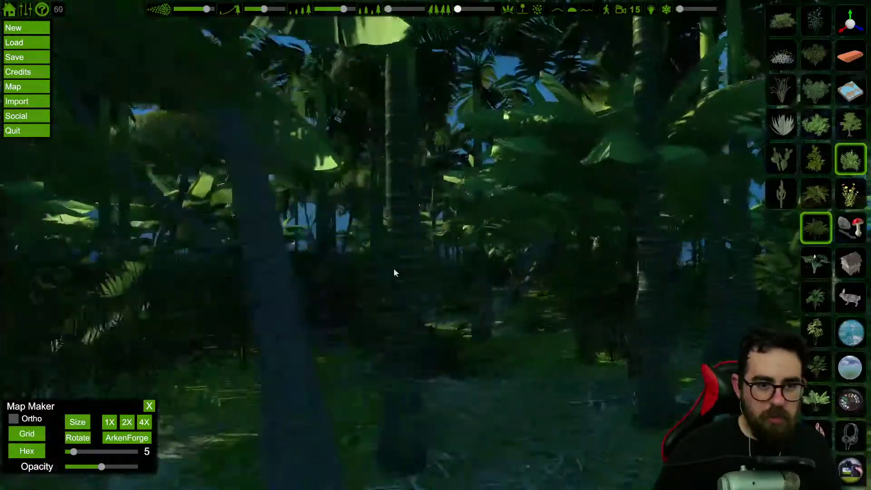
Try the upright leafy shrub on the forest floor and undo its placement
{"action": "left_click", "coordinate": [781, 161]}
{"action": "left_click", "coordinate": [815, 162]}
{"action": "key", "text": "w"}
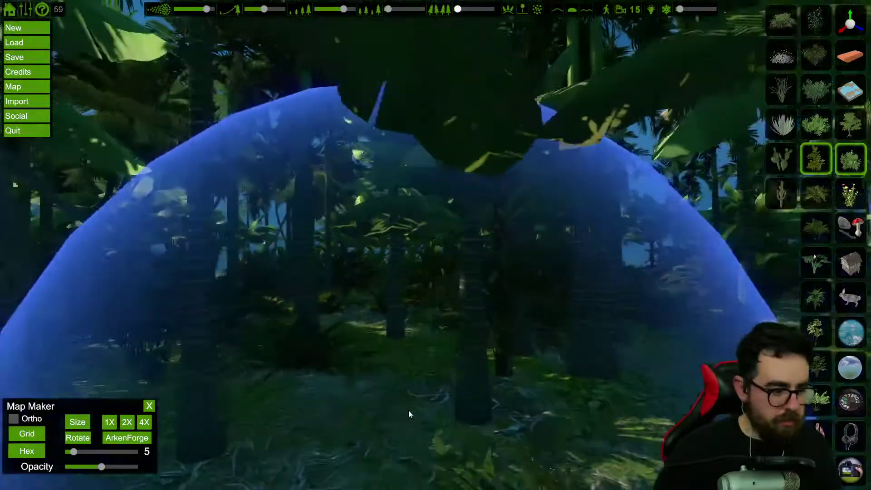
{"action": "key", "text": "w"}
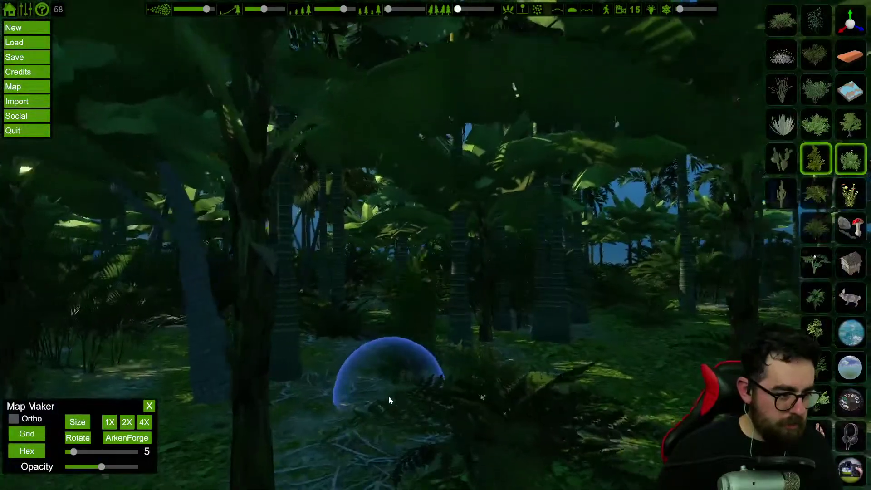
{"action": "key", "text": "ctrl+z"}
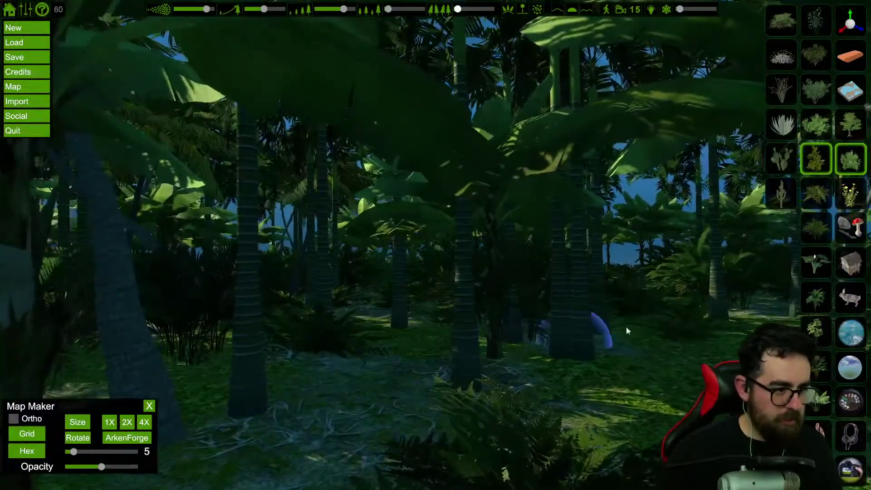
Place the low broad-leaved plant among the palms and spread it over the whole terrain in the Ortho view
{"action": "key", "text": "d"}
{"action": "left_click", "coordinate": [817, 263]}
{"action": "key", "text": "w"}
{"action": "key", "text": "w"}
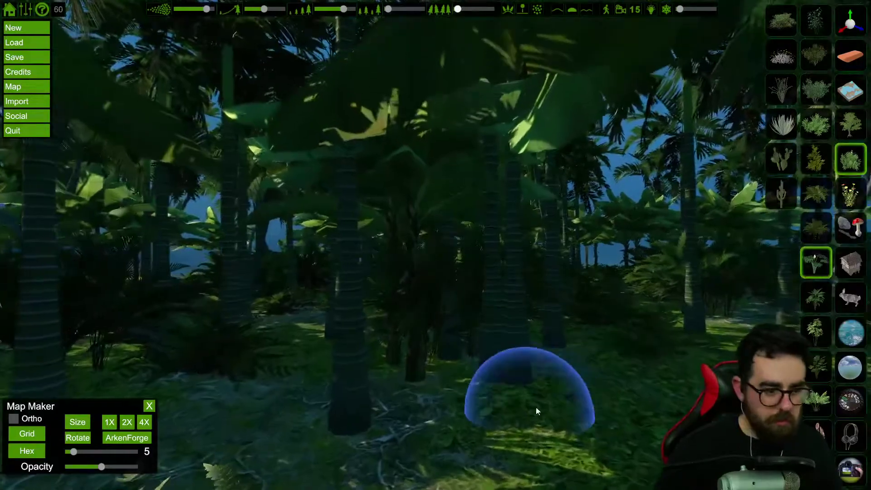
{"action": "left_click", "coordinate": [528, 410]}
{"action": "left_click", "coordinate": [647, 343]}
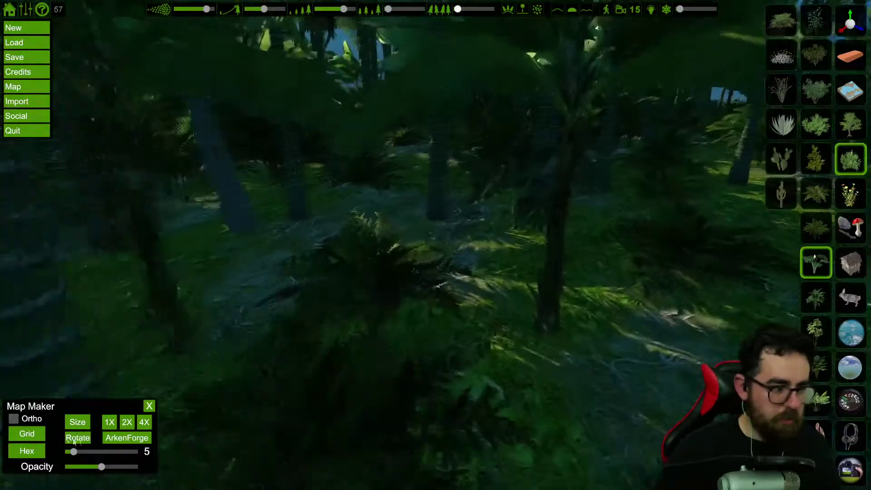
{"action": "left_click", "coordinate": [14, 418]}
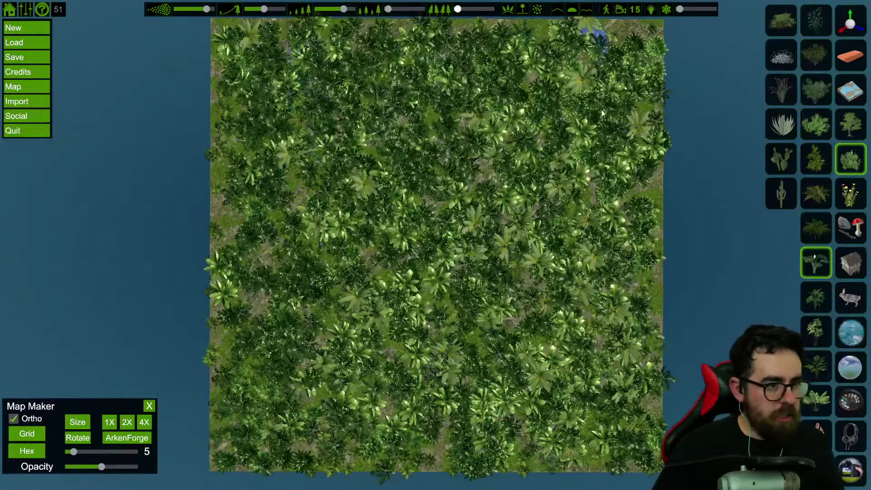
Explore the jungle at ground level outside the Ortho view to examine how the low broad-leaved plants fill the undergrowth
{"action": "left_click", "coordinate": [14, 420]}
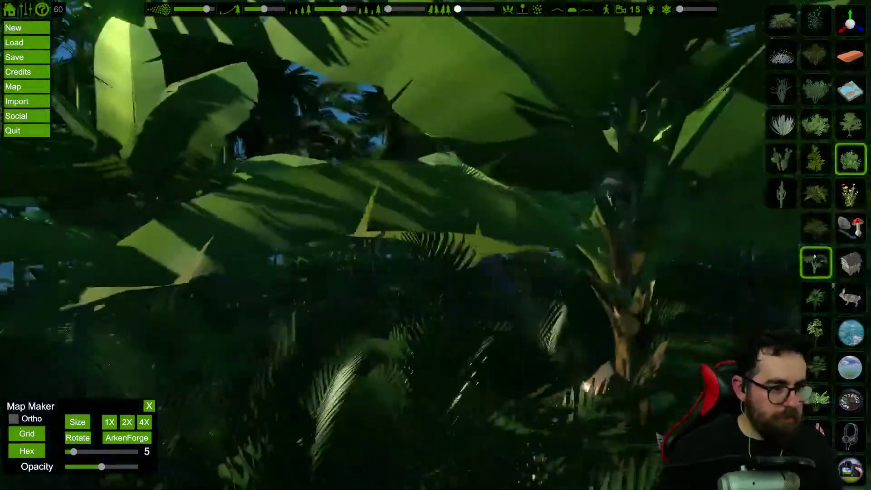
{"action": "key", "text": "w"}
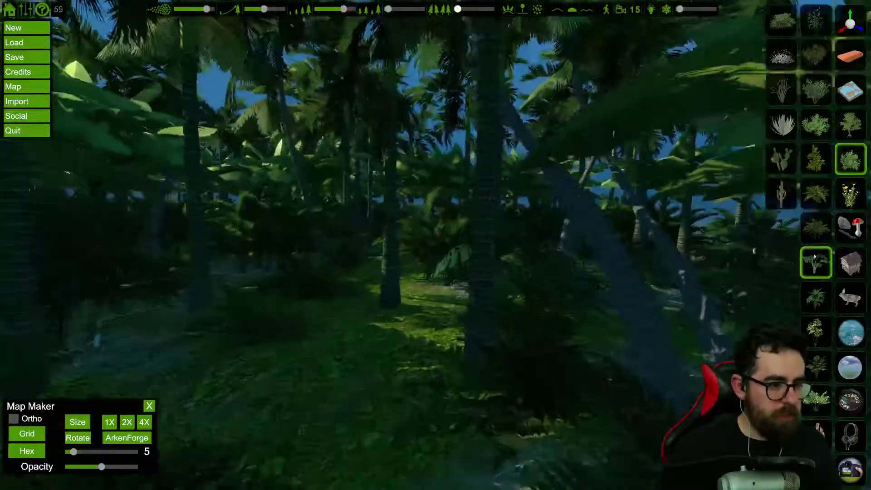
{"action": "key", "text": "w"}
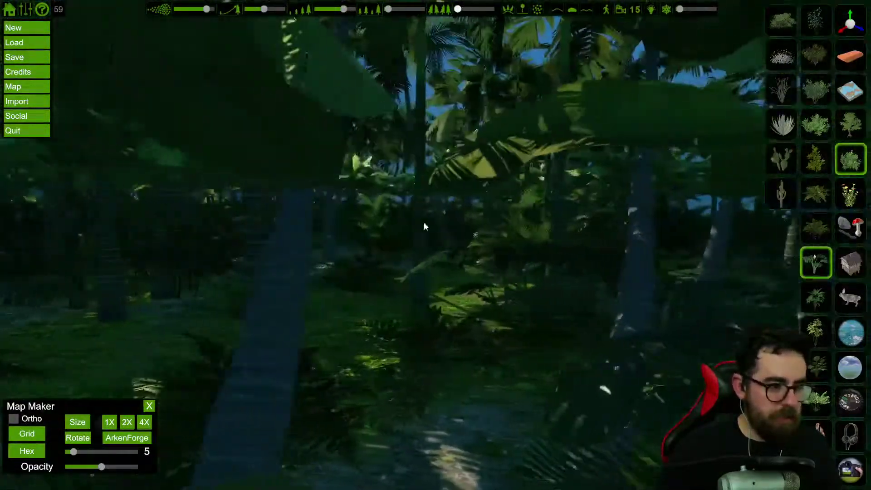
{"action": "key", "text": "w"}
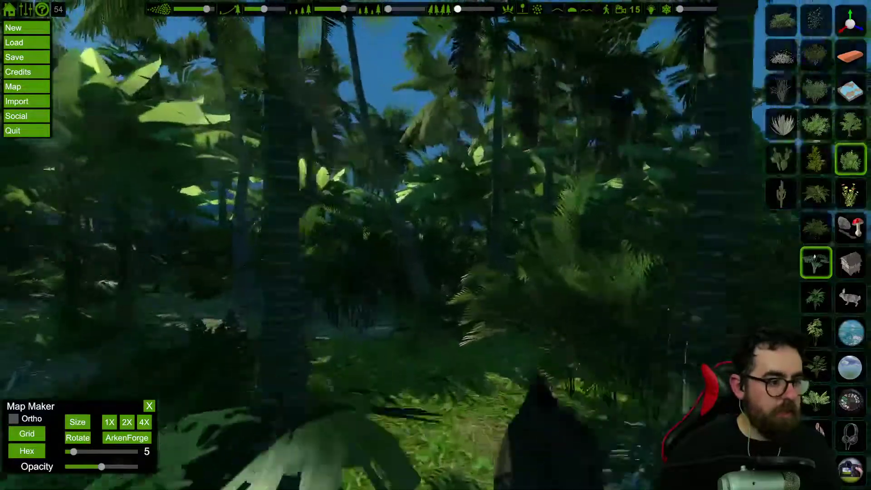
{"action": "key", "text": "w"}
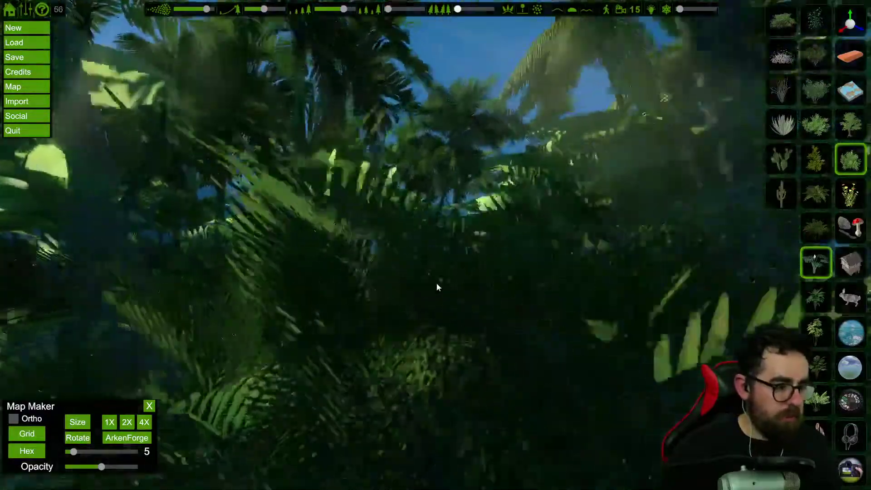
{"action": "key", "text": "w"}
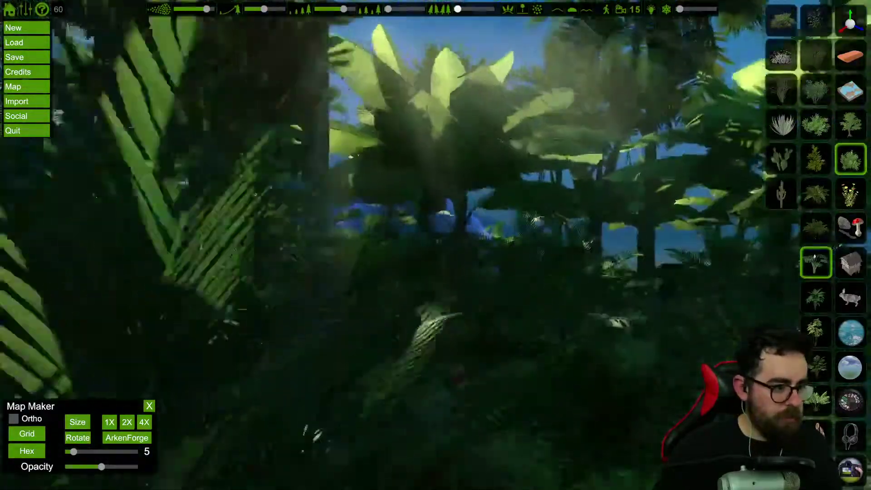
{"action": "key", "text": "w"}
{"action": "key", "text": "w"}
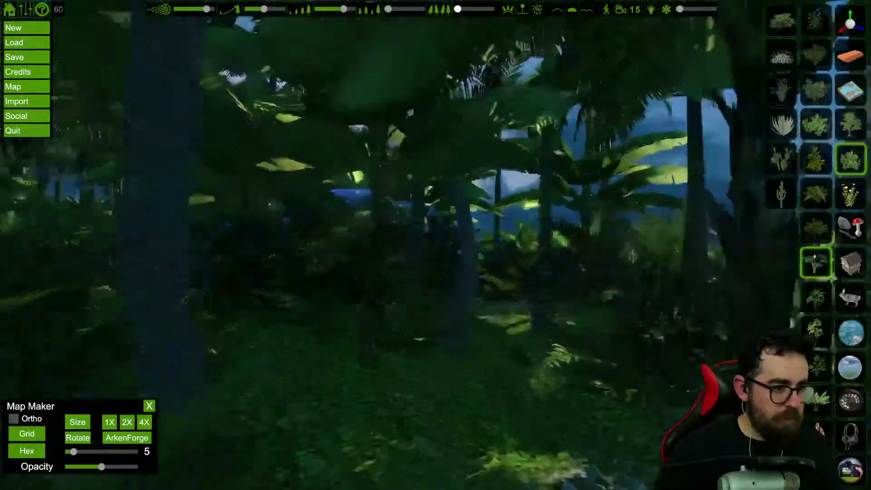
{"action": "key", "text": "w"}
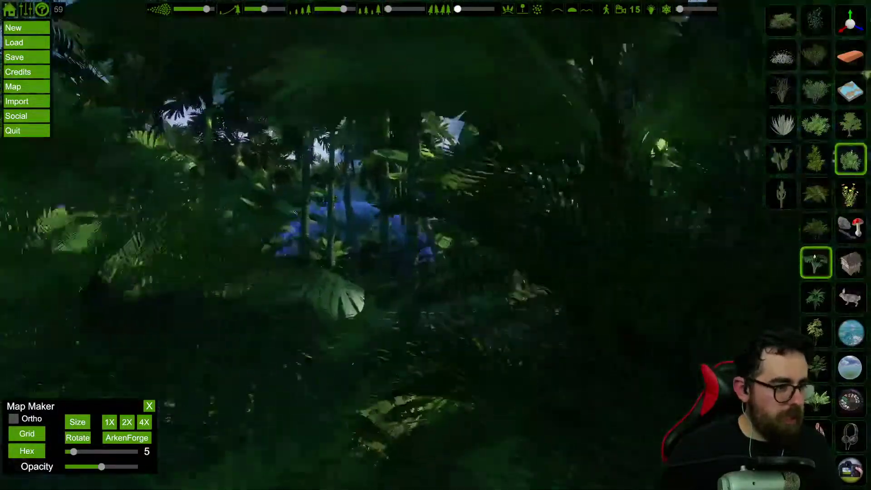
{"action": "key", "text": "w"}
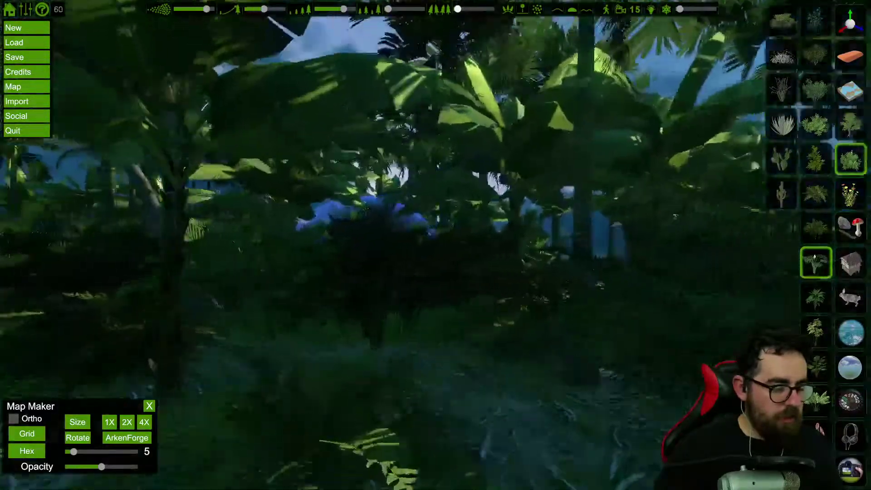
{"action": "key", "text": "w"}
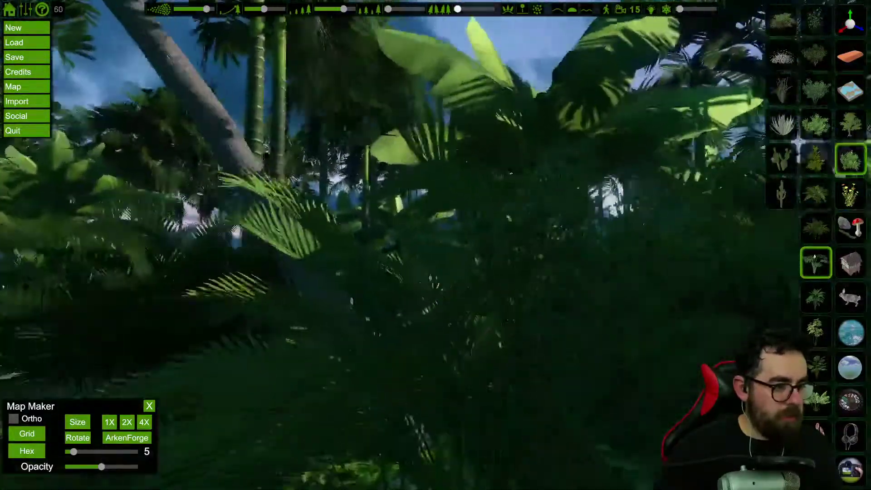
{"action": "right_click_drag", "start_coordinate": [510, 173], "coordinate": [20, 477]}
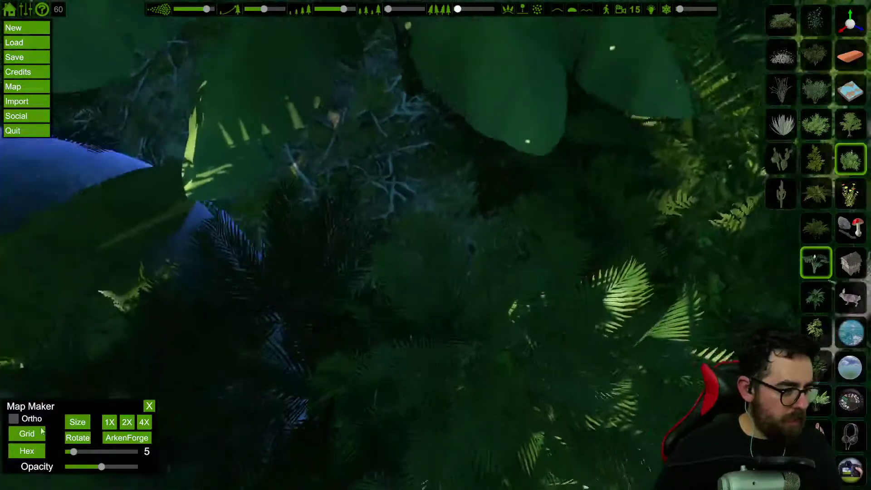
Choose the small rocks from the rock and mushroom assets and start their automatic scattering over the terrain
{"action": "left_click", "coordinate": [14, 419]}
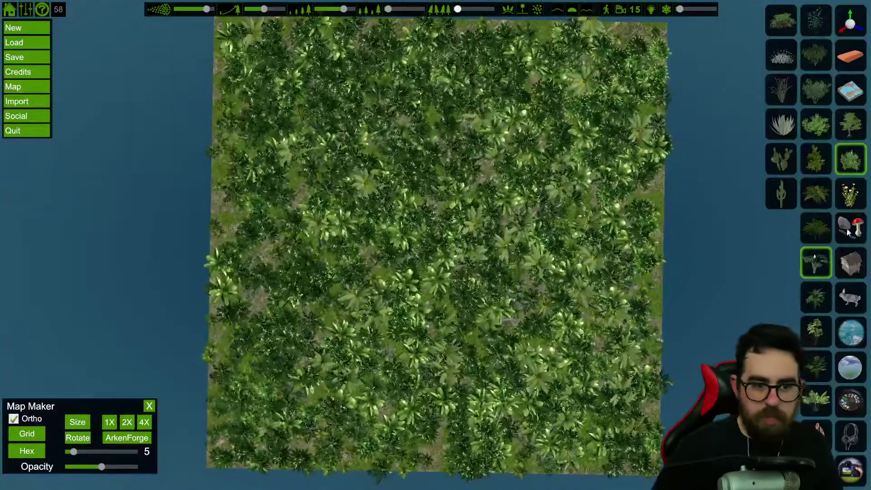
{"action": "left_click", "coordinate": [850, 227]}
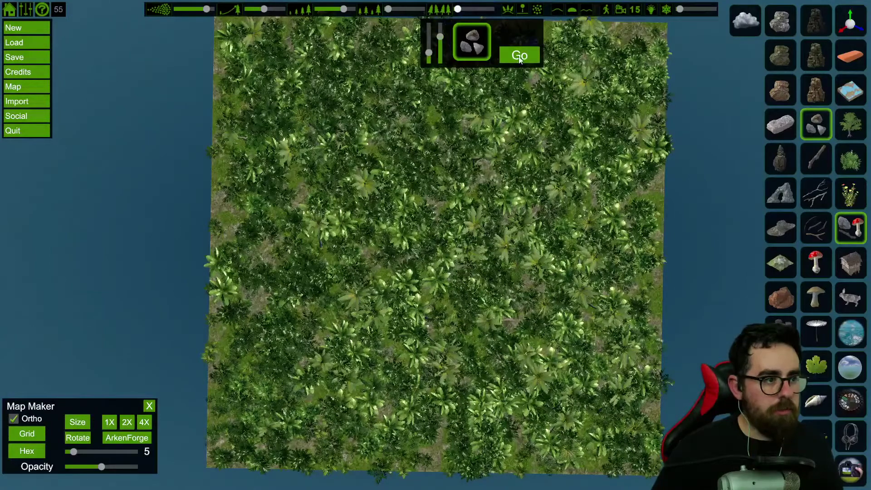
{"action": "scroll", "coordinate": [505, 124], "scroll_direction": "up", "scroll_amount": 1}
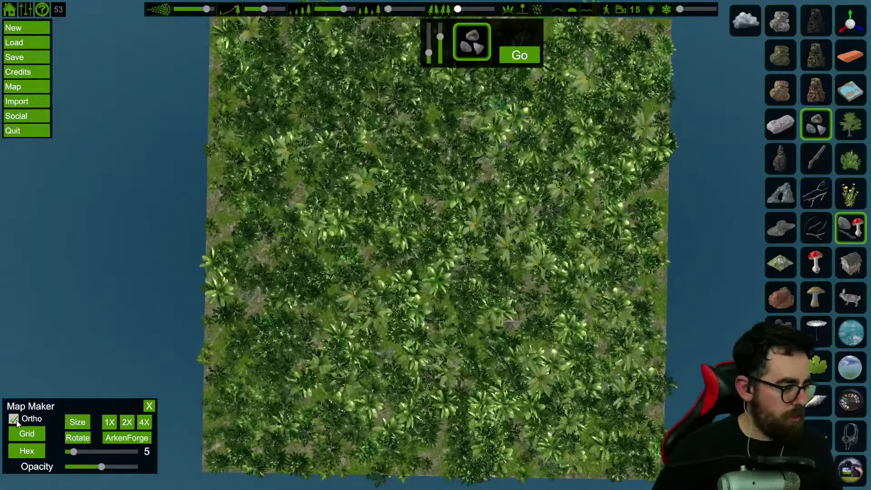
{"action": "left_click", "coordinate": [17, 421]}
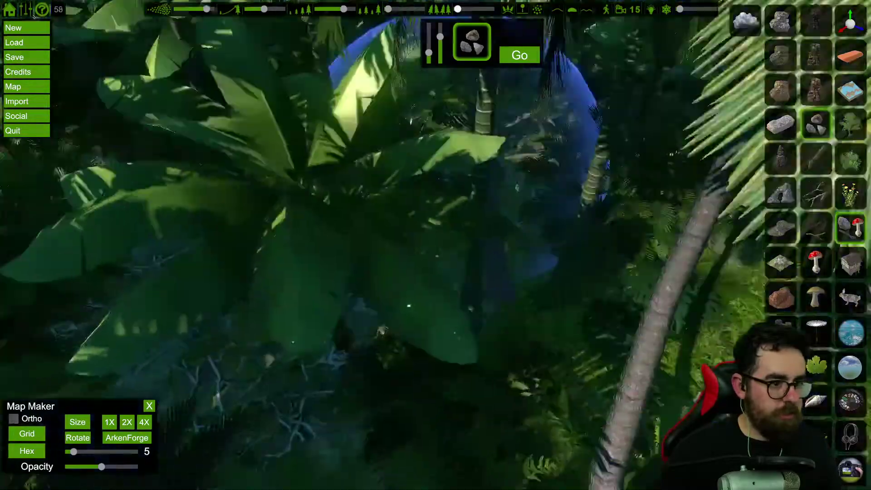
{"action": "right_click_drag", "start_coordinate": [464, 156], "coordinate": [526, 32]}
{"action": "mouse_move", "coordinate": [463, 198]}
{"action": "right_mouse_down"}
{"action": "mouse_move", "coordinate": [553, 175]}
{"action": "mouse_move", "coordinate": [518, 205]}
{"action": "mouse_move", "coordinate": [481, 184]}
{"action": "mouse_move", "coordinate": [522, 189]}
{"action": "right_mouse_up"}
{"action": "left_click", "coordinate": [520, 56]}
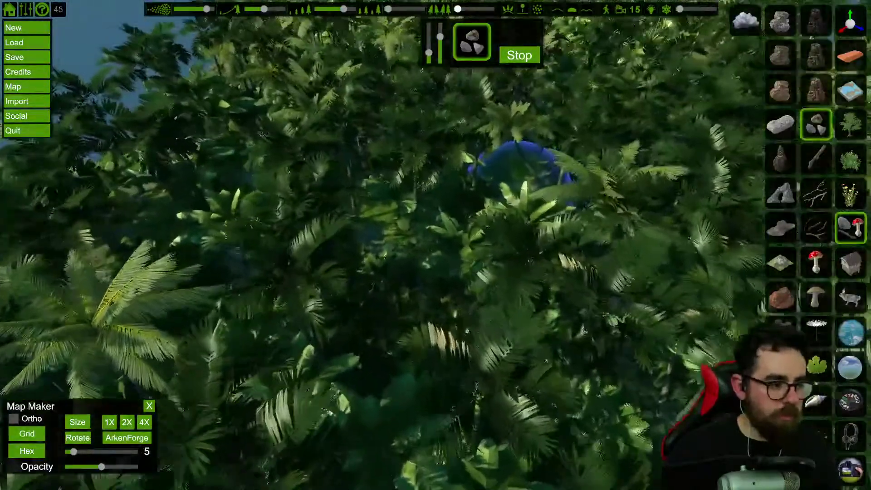
Check the forest floor among the palms while the small rocks scatter, and stop their automatic scattering
{"action": "key", "text": "w"}
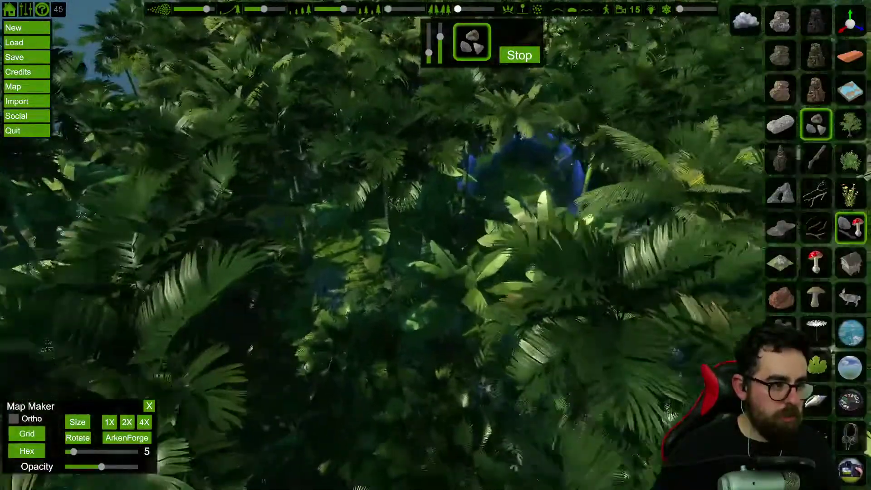
{"action": "key", "text": "w"}
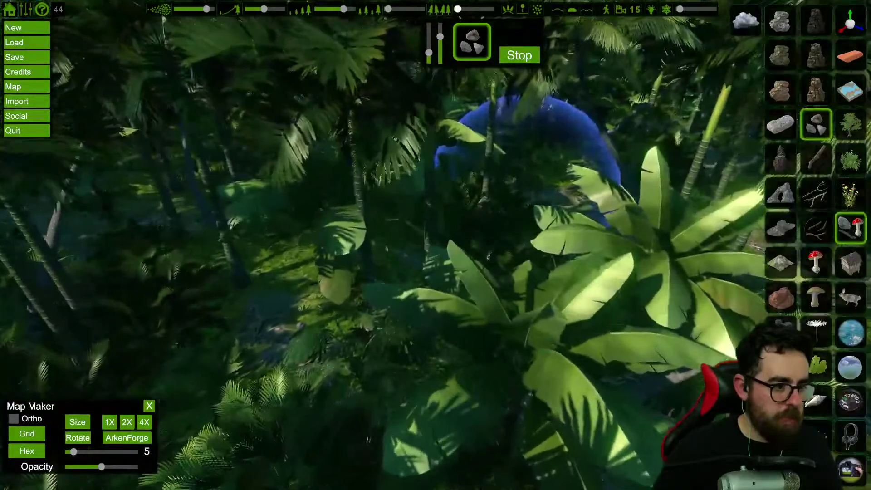
{"action": "mouse_move", "coordinate": [526, 159]}
{"action": "right_mouse_down"}
{"action": "mouse_move", "coordinate": [563, 122]}
{"action": "mouse_move", "coordinate": [590, 119]}
{"action": "mouse_move", "coordinate": [545, 140]}
{"action": "mouse_move", "coordinate": [510, 184]}
{"action": "right_mouse_up"}
{"action": "key", "text": "w"}
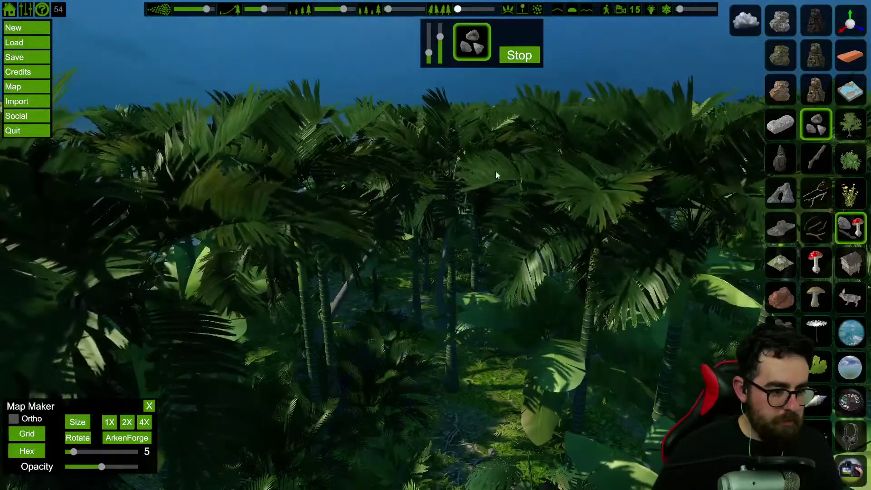
{"action": "left_click", "coordinate": [518, 59]}
Choose the tall slender palm from the tree assets, scatter it automatically over the terrain and stop the scattering
{"action": "mouse_move", "coordinate": [521, 109]}
{"action": "right_mouse_down"}
{"action": "mouse_move", "coordinate": [565, 204]}
{"action": "mouse_move", "coordinate": [551, 241]}
{"action": "mouse_move", "coordinate": [549, 227]}
{"action": "right_mouse_up"}
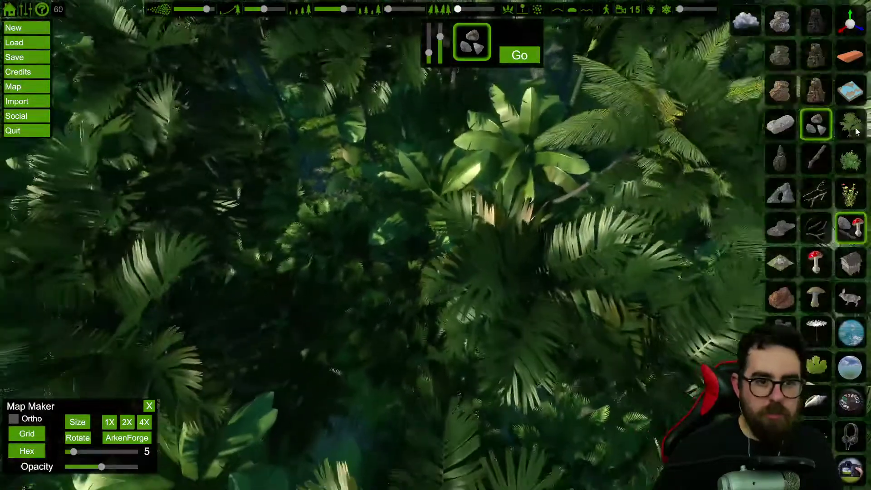
{"action": "left_click", "coordinate": [851, 125]}
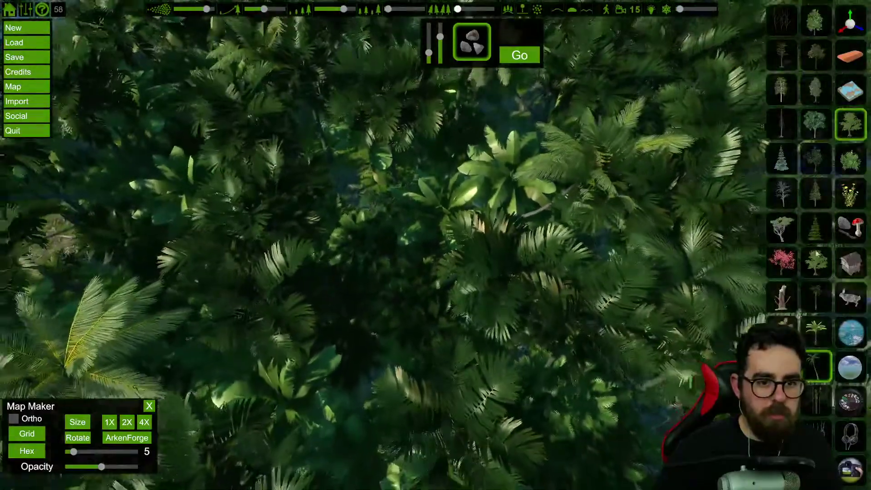
{"action": "left_click", "coordinate": [815, 297]}
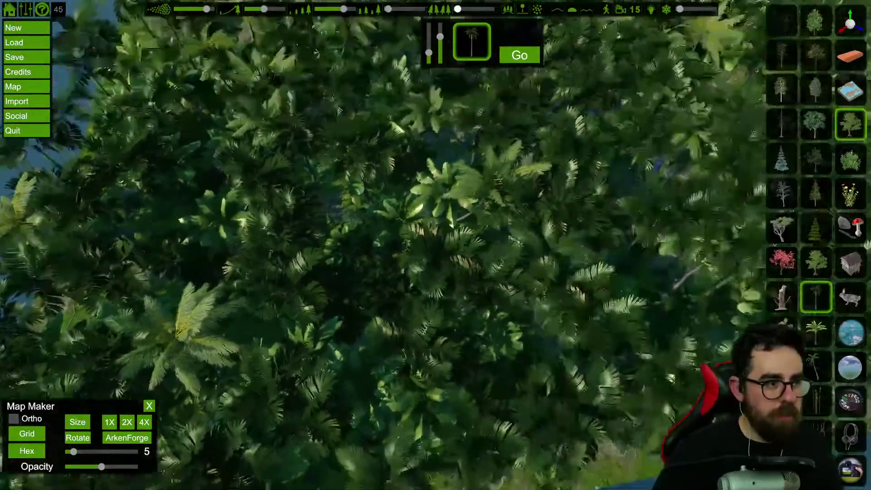
{"action": "right_click_drag", "start_coordinate": [568, 204], "coordinate": [558, 83]}
{"action": "left_click", "coordinate": [533, 58]}
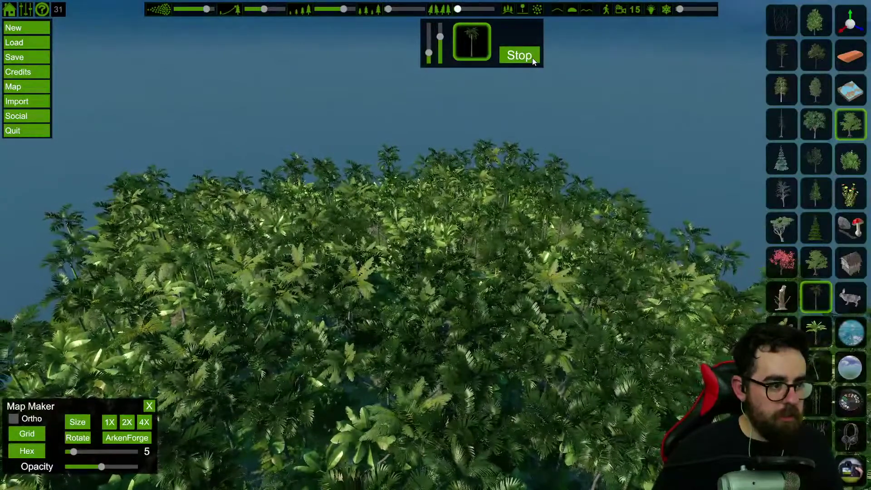
{"action": "left_click", "coordinate": [520, 55]}
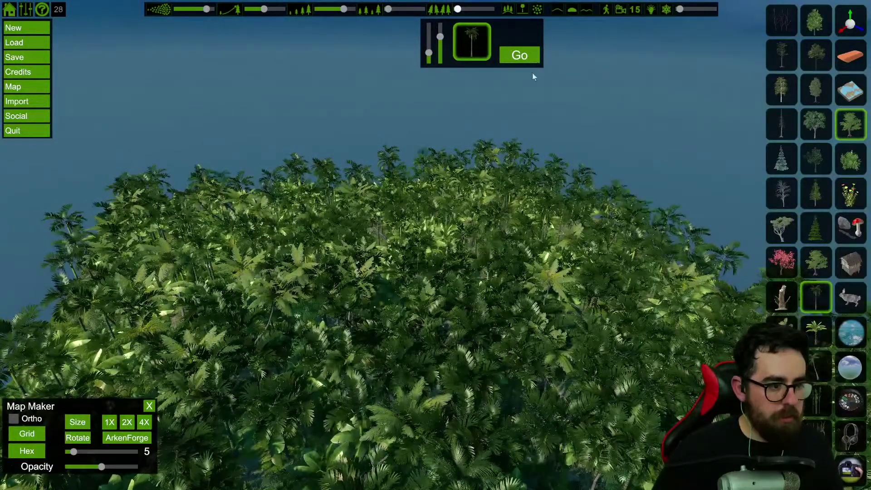
Explore the jungle at ground level to examine the density of palms and undergrowth
{"action": "mouse_move", "coordinate": [533, 239]}
{"action": "right_mouse_down"}
{"action": "mouse_move", "coordinate": [525, 172]}
{"action": "mouse_move", "coordinate": [530, 242]}
{"action": "mouse_move", "coordinate": [579, 225]}
{"action": "mouse_move", "coordinate": [629, 236]}
{"action": "mouse_move", "coordinate": [544, 240]}
{"action": "mouse_move", "coordinate": [585, 222]}
{"action": "mouse_move", "coordinate": [567, 238]}
{"action": "right_mouse_up"}
{"action": "key", "text": "w"}
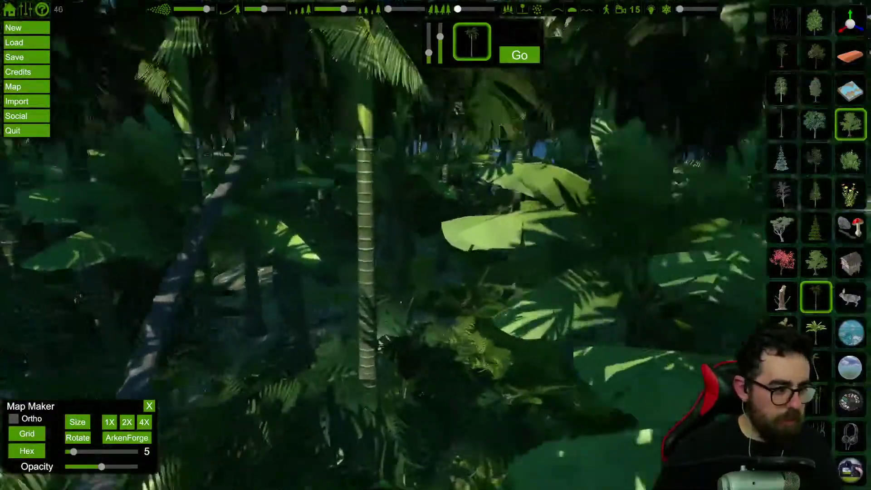
{"action": "key", "text": "w"}
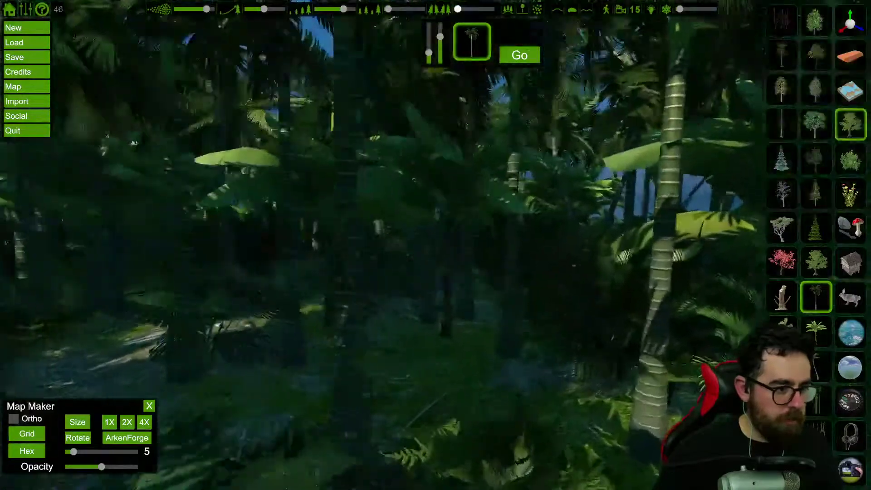
{"action": "key", "text": "w"}
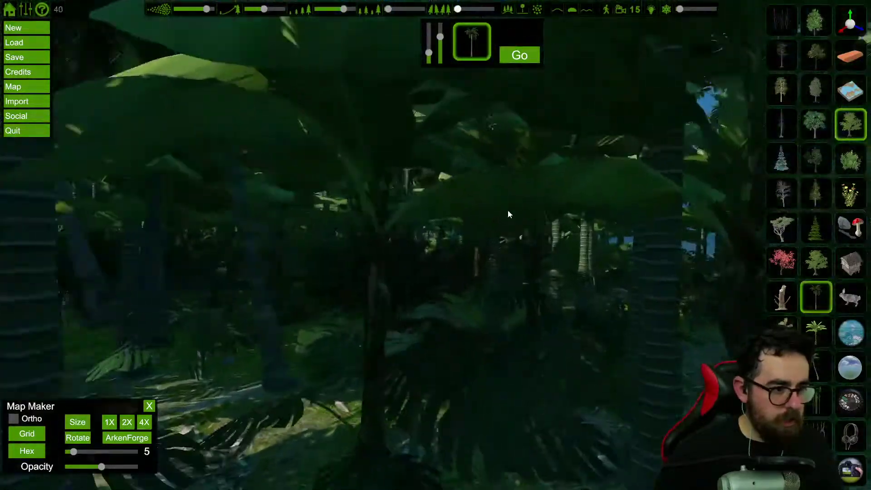
{"action": "key", "text": "w"}
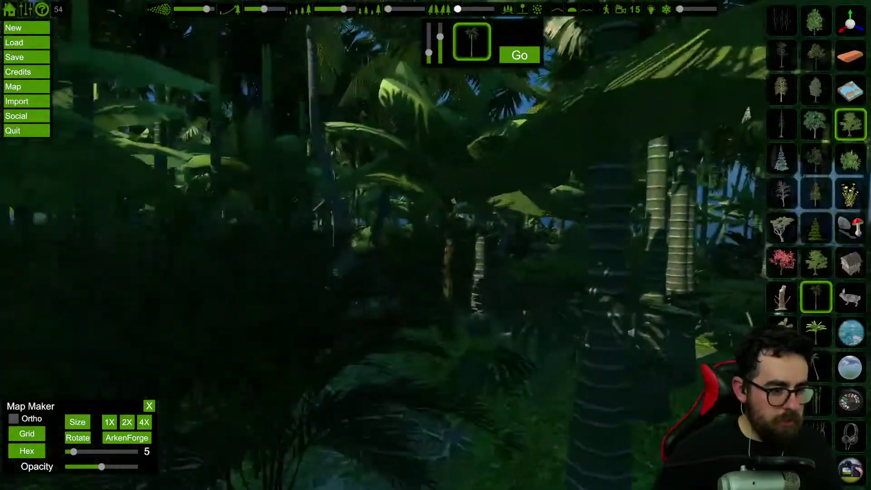
{"action": "key", "text": "w"}
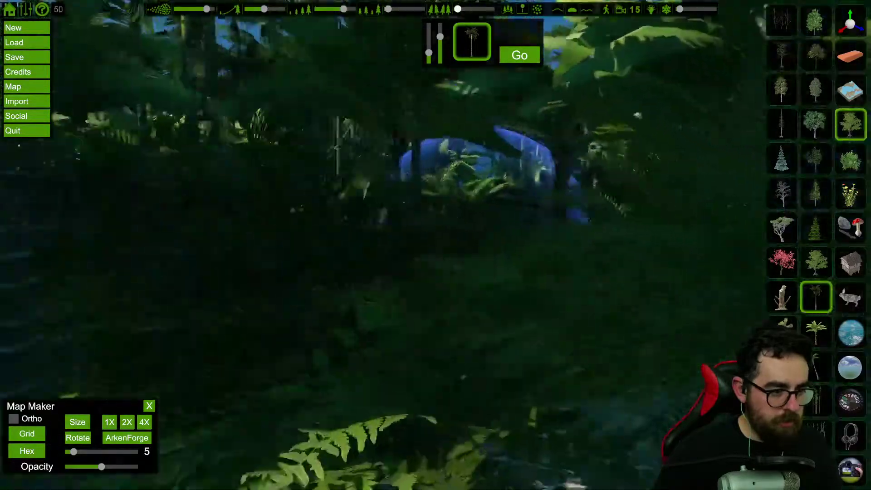
{"action": "key", "text": "w"}
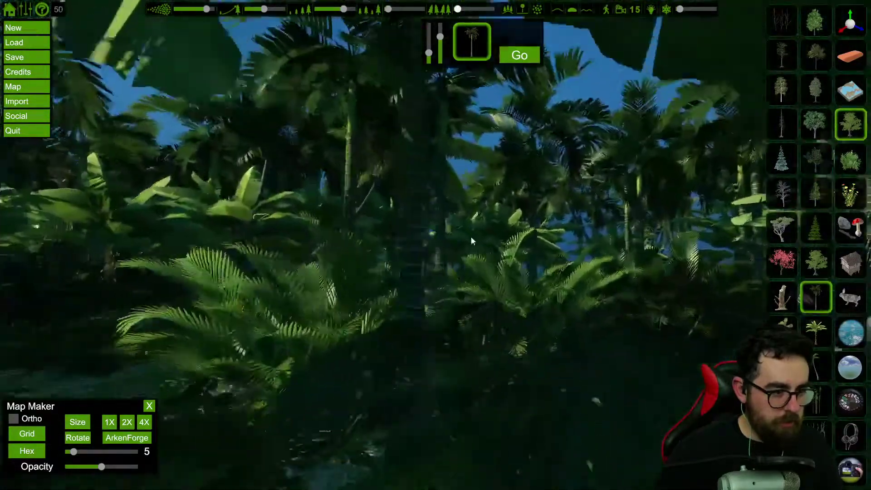
Auto-scatter the mossy stacked boulder across the palm jungle island at a reduced density, and stop the scattering
{"action": "key", "text": "w"}
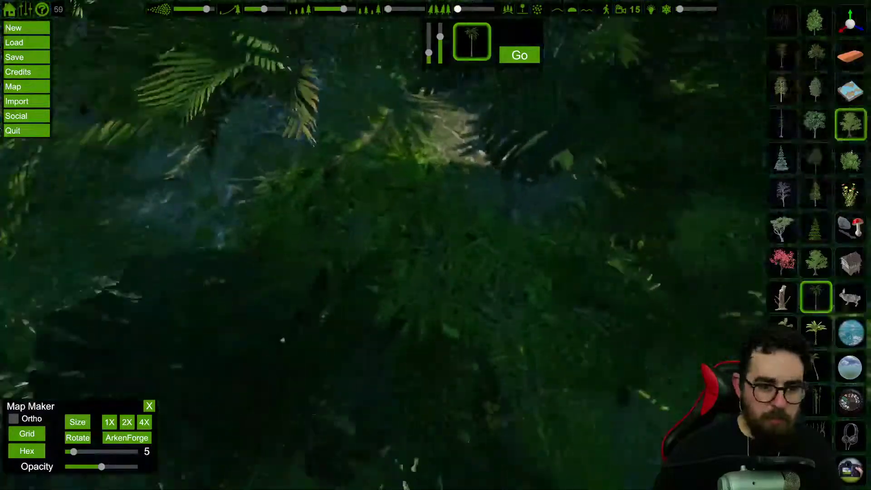
{"action": "mouse_move", "coordinate": [504, 336]}
{"action": "right_mouse_down"}
{"action": "mouse_move", "coordinate": [490, 268]}
{"action": "mouse_move", "coordinate": [427, 240]}
{"action": "mouse_move", "coordinate": [434, 273]}
{"action": "right_mouse_up"}
{"action": "key", "text": "w"}
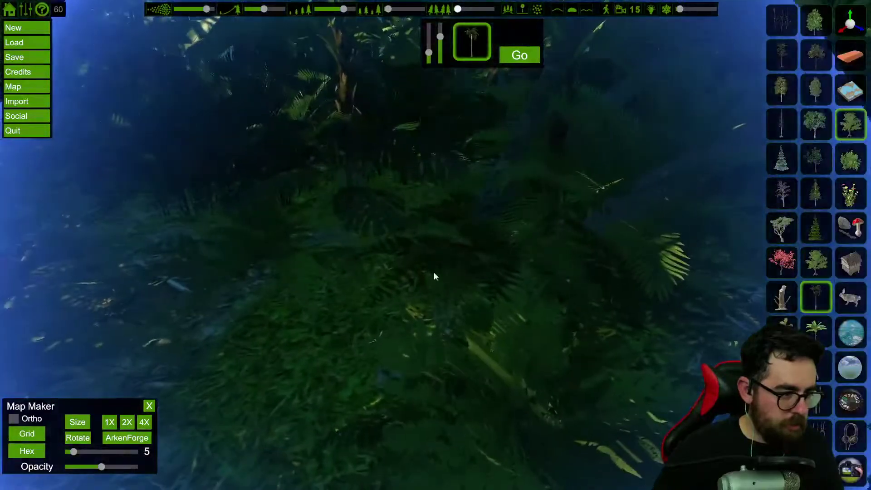
{"action": "key", "text": "s"}
{"action": "left_click", "coordinate": [850, 228]}
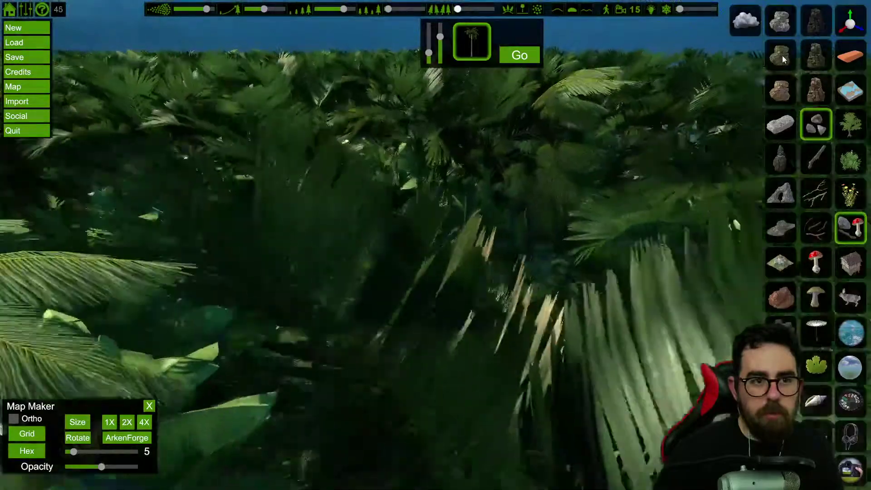
{"action": "left_click", "coordinate": [782, 55]}
{"action": "key", "text": "s"}
{"action": "mouse_move", "coordinate": [535, 118]}
{"action": "right_mouse_down"}
{"action": "mouse_move", "coordinate": [491, 257]}
{"action": "mouse_move", "coordinate": [438, 353]}
{"action": "right_mouse_up"}
{"action": "key", "text": "w"}
{"action": "key", "text": "w"}
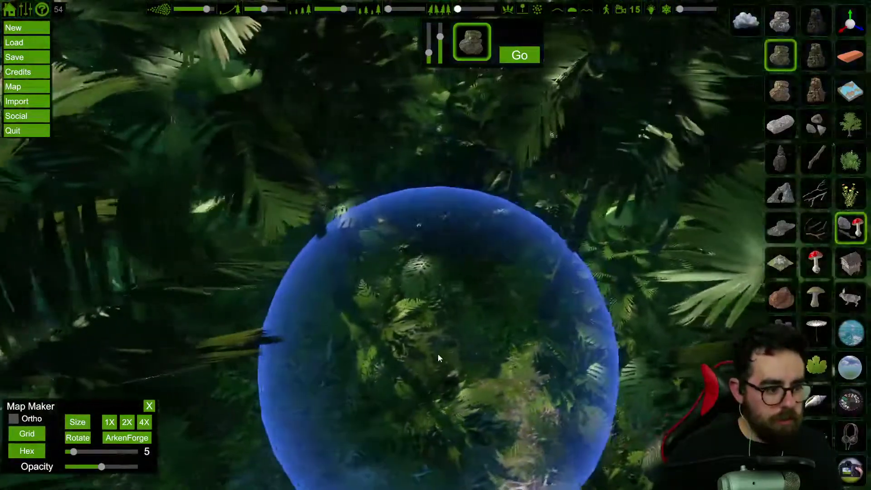
{"action": "key", "text": "s"}
{"action": "right_click_drag", "start_coordinate": [518, 308], "coordinate": [506, 227]}
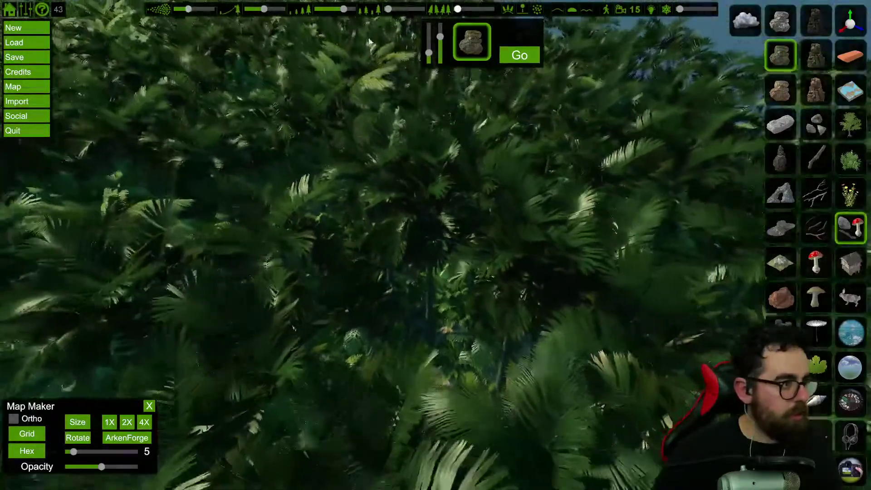
{"action": "left_click", "coordinate": [518, 56]}
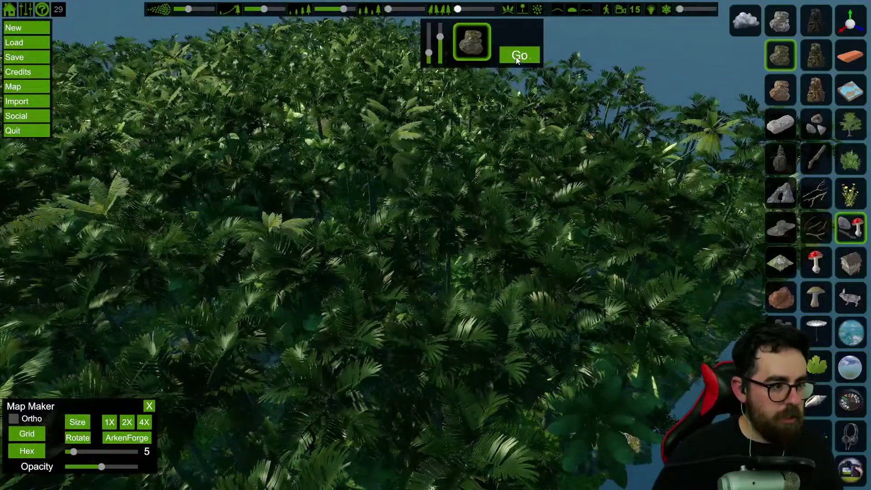
{"action": "left_click", "coordinate": [516, 56]}
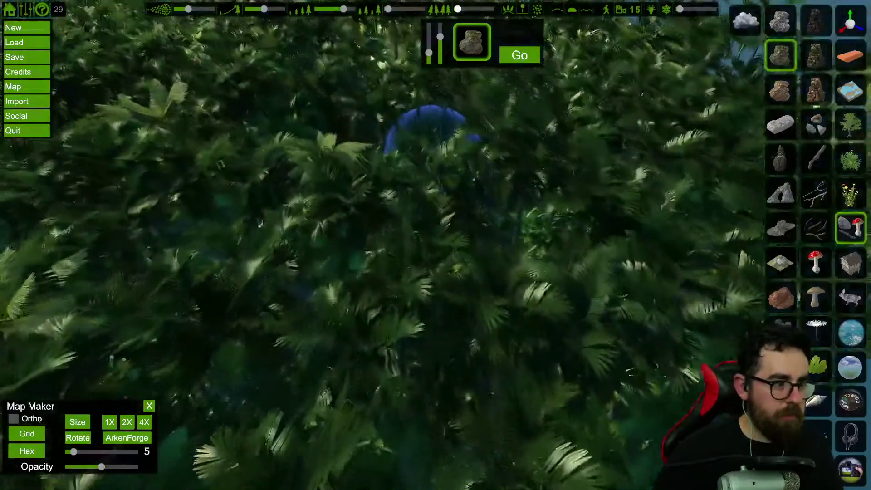
Examine the boulders scattered on the forest floor beneath the palm canopy
{"action": "right_click_drag", "start_coordinate": [431, 153], "coordinate": [412, 164]}
{"action": "key", "text": "w"}
{"action": "key", "text": "w"}
{"action": "key", "text": "w"}
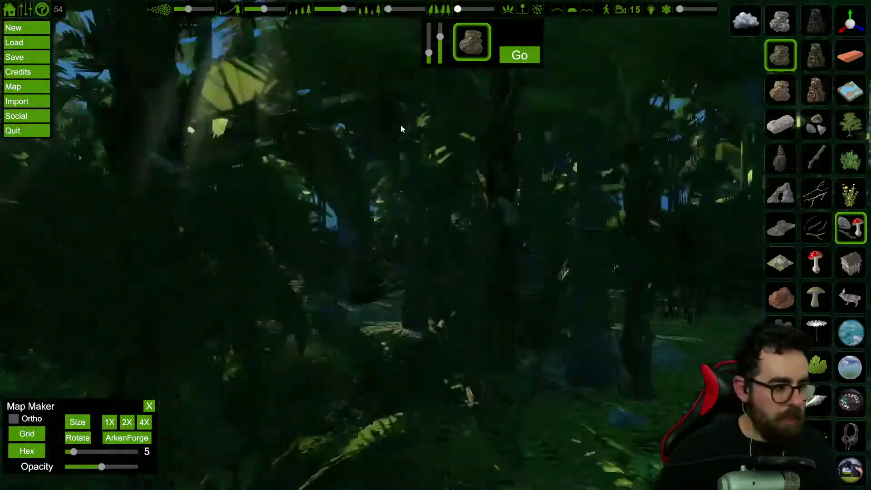
{"action": "key", "text": "w"}
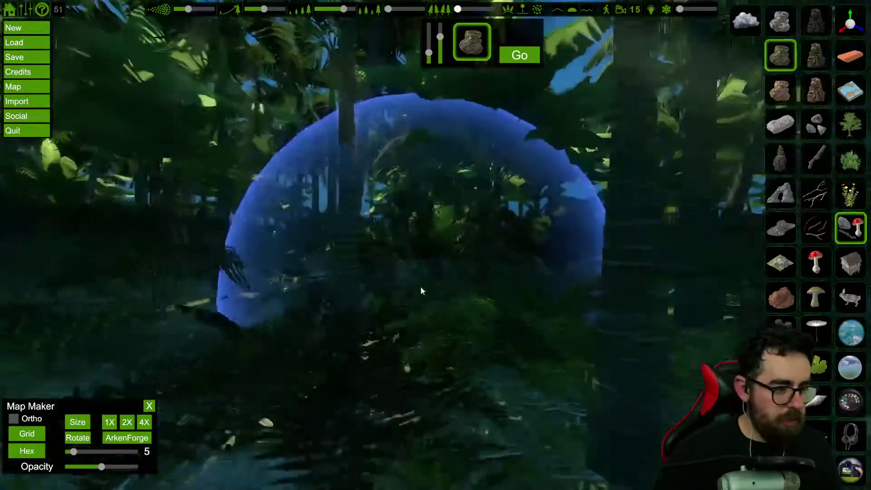
{"action": "key", "text": "w"}
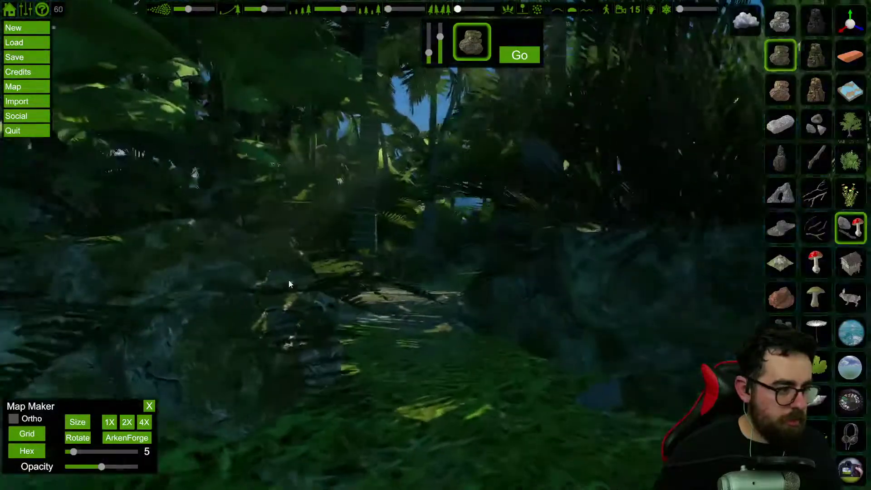
{"action": "key", "text": "w"}
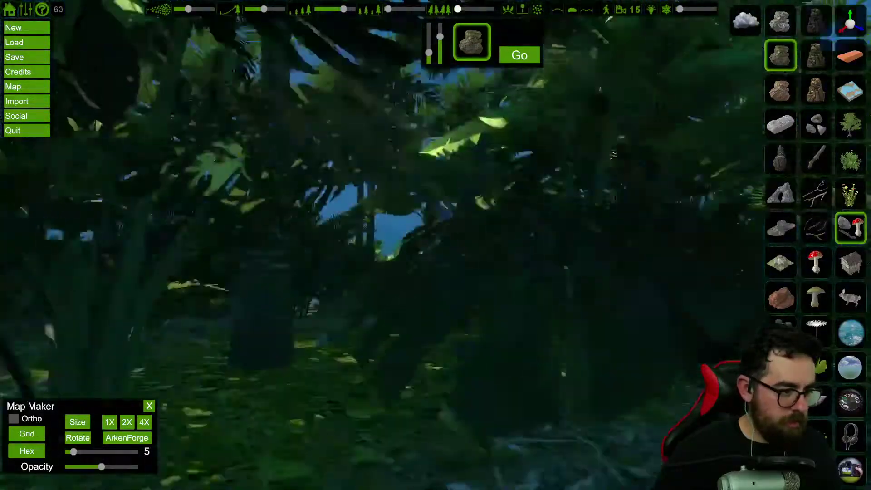
{"action": "key", "text": "w"}
{"action": "key", "text": "s"}
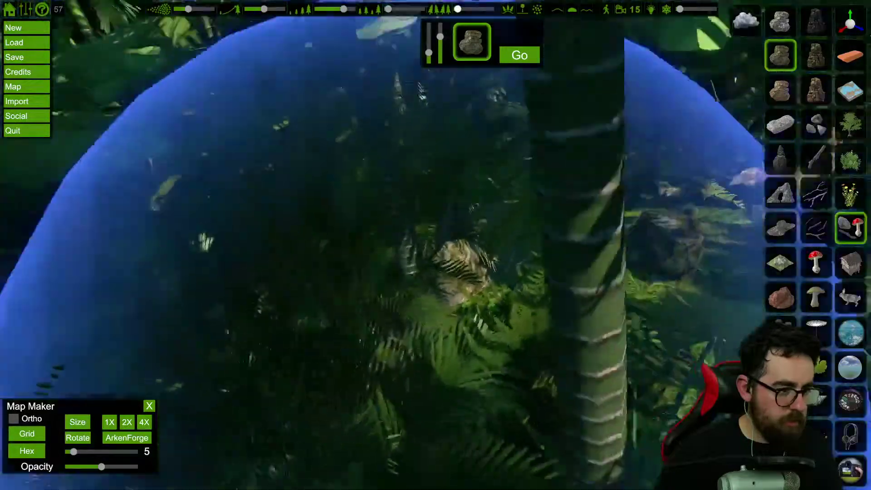
{"action": "key", "text": "s"}
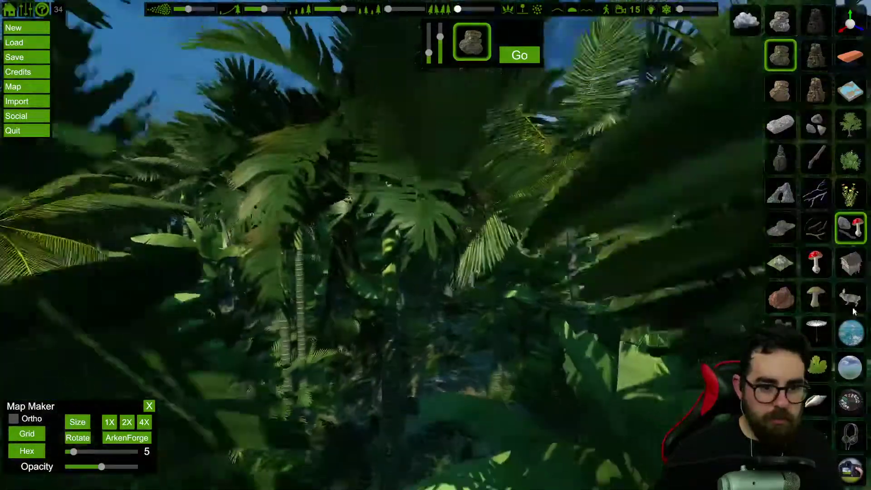
Select the dragonfly from the animals and start auto-scattering it across the island
{"action": "left_click", "coordinate": [851, 298]}
{"action": "key", "text": "s"}
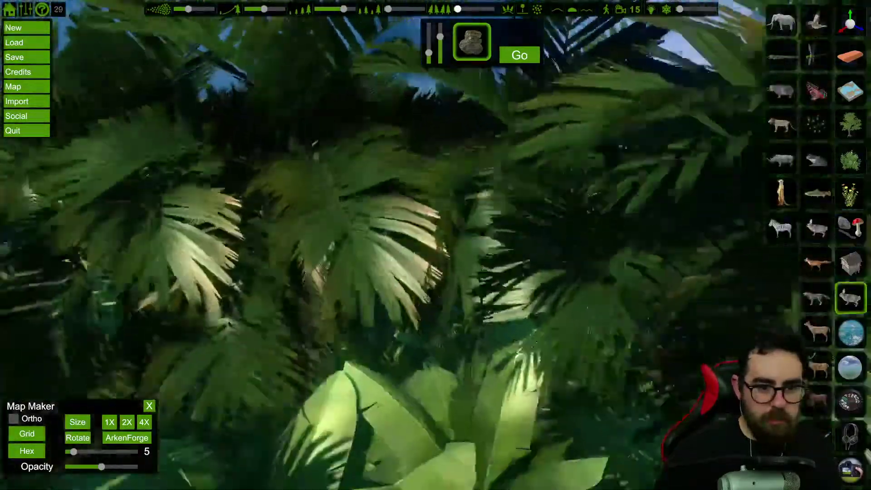
{"action": "key", "text": "s"}
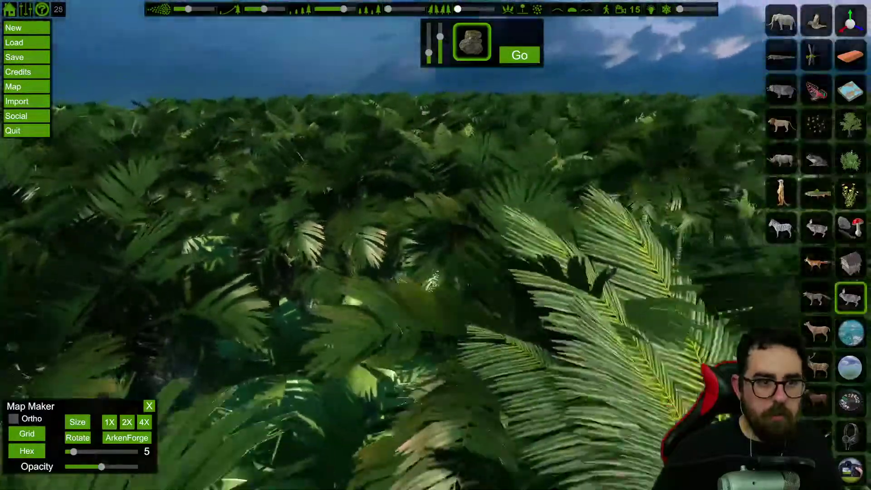
{"action": "key", "text": "s"}
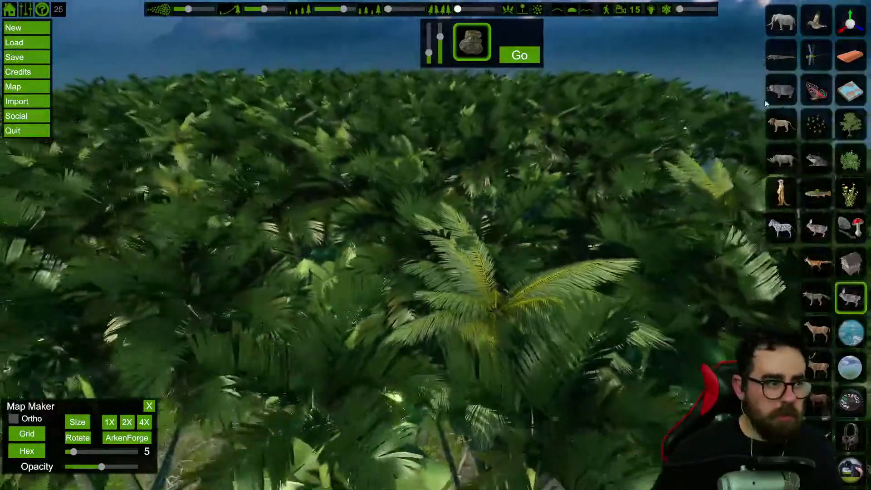
{"action": "left_click", "coordinate": [816, 55]}
{"action": "key", "text": "s"}
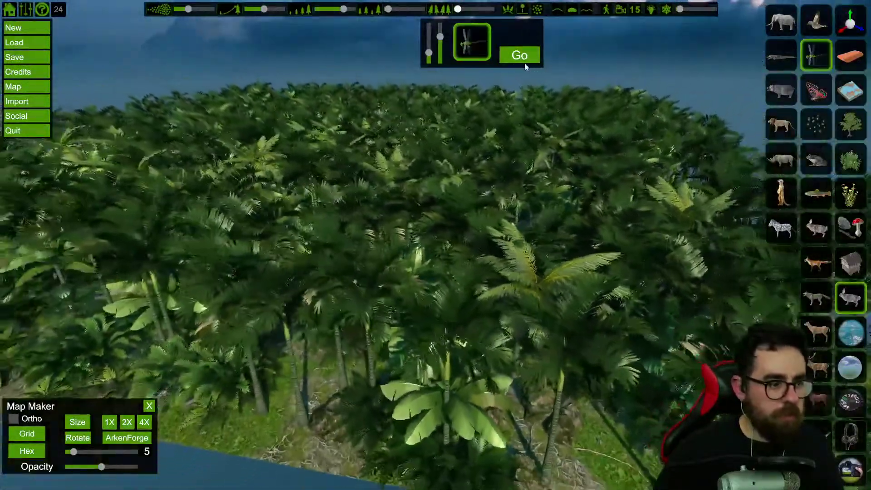
{"action": "left_click", "coordinate": [520, 57]}
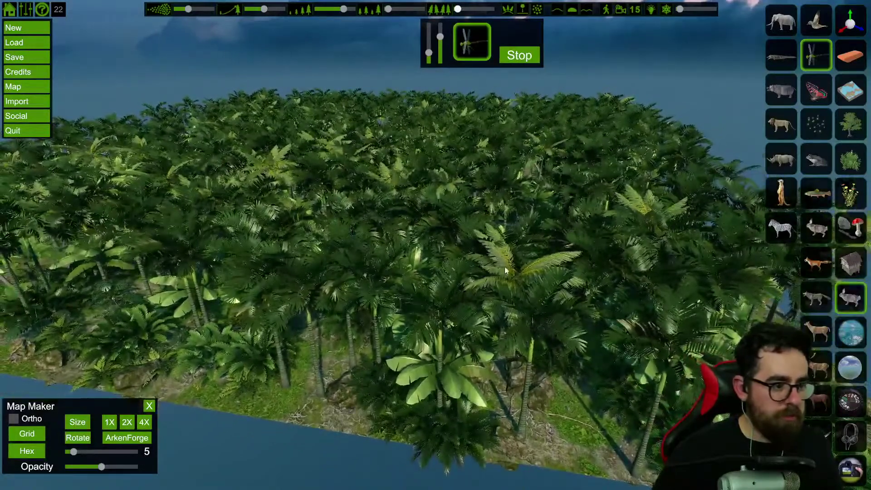
Examine the jungle from the shoreline into the undergrowth while the dragonflies are being scattered
{"action": "key", "text": "w"}
{"action": "right_click_drag", "start_coordinate": [433, 375], "coordinate": [431, 415]}
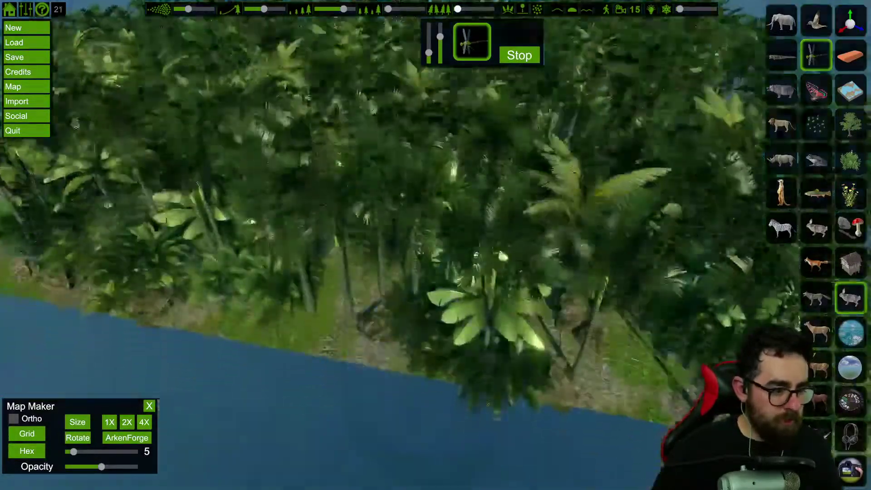
{"action": "key", "text": "w"}
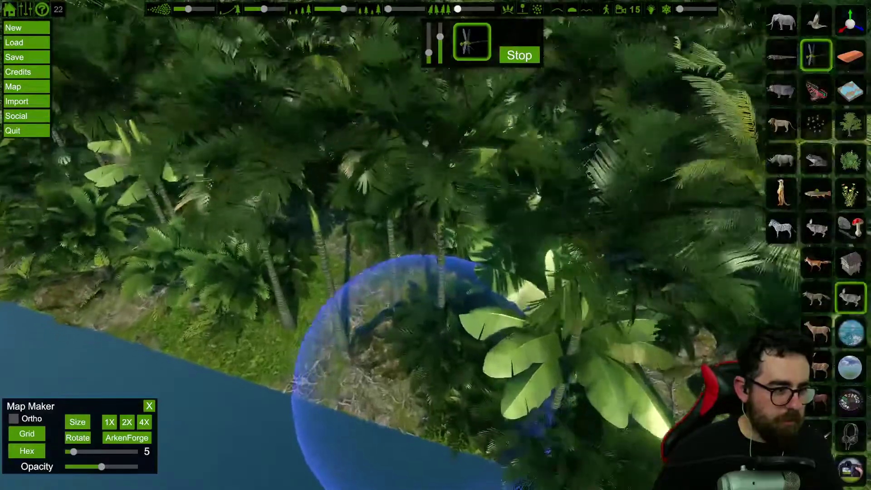
{"action": "key", "text": "w"}
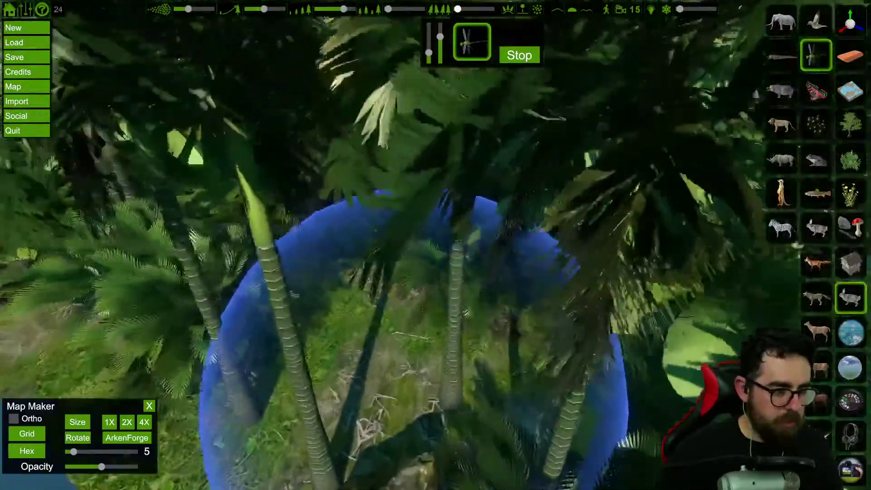
{"action": "key", "text": "w"}
{"action": "right_click_drag", "start_coordinate": [417, 400], "coordinate": [421, 349]}
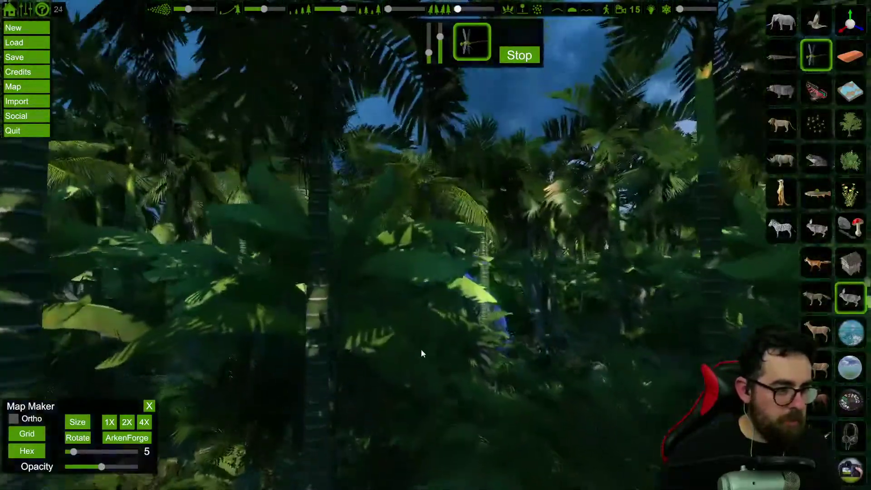
{"action": "key", "text": "d"}
{"action": "key", "text": "w"}
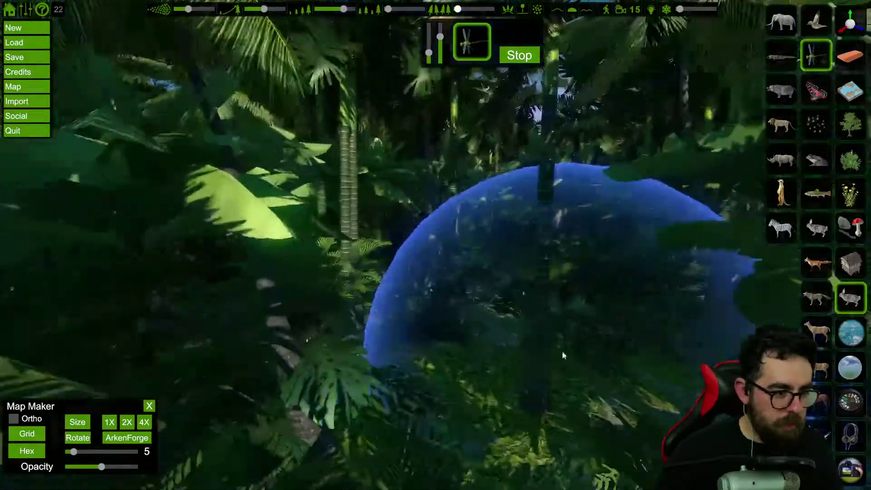
{"action": "key", "text": "w"}
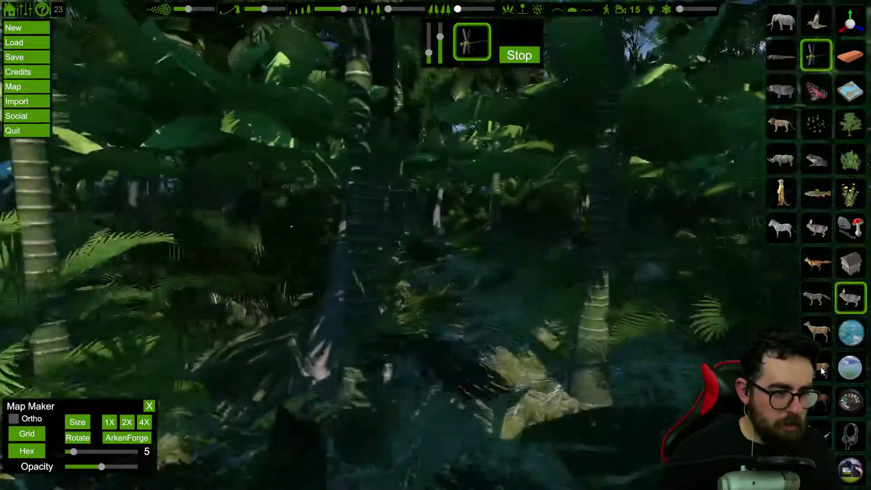
{"action": "key", "text": "w"}
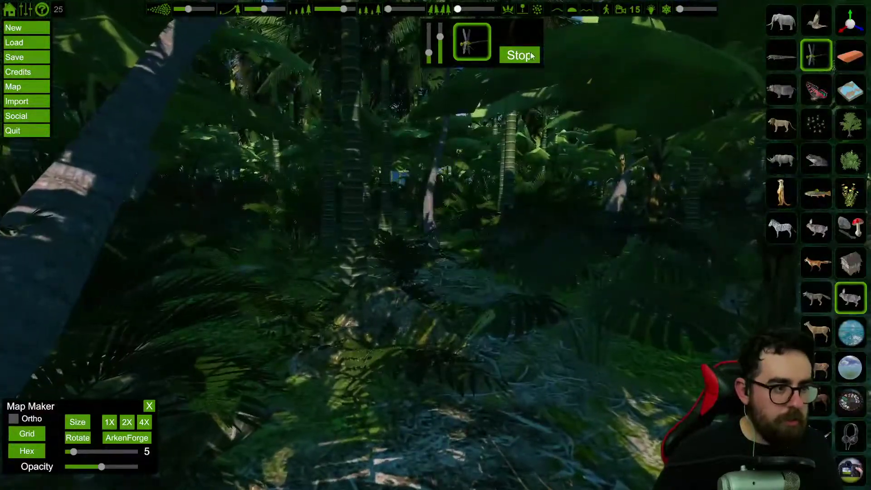
Stop scattering dragonflies and auto-scatter the red butterfly across the island
{"action": "left_click", "coordinate": [519, 56]}
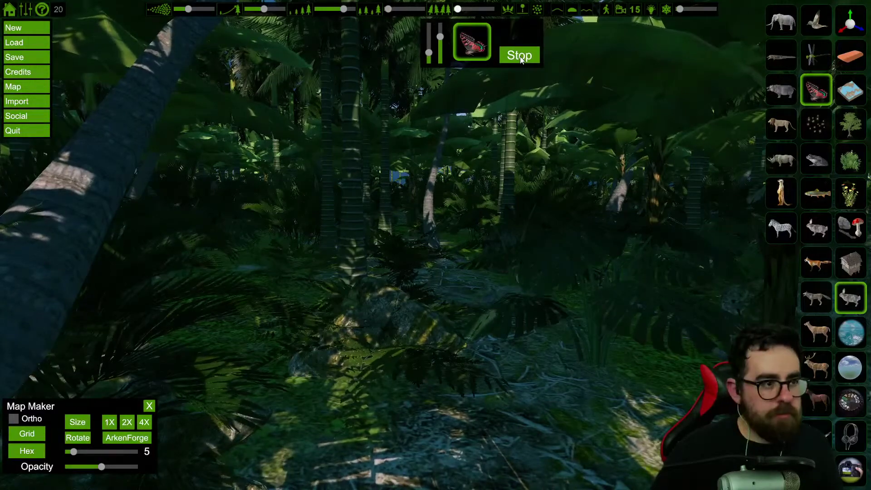
Examine the populated jungle at ground level, around the boulders, the ferns and the island's edge
{"action": "key", "text": "w"}
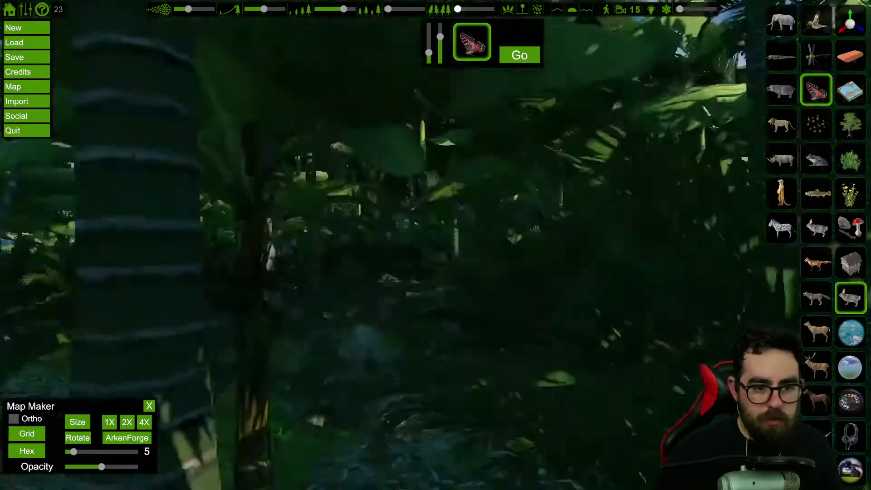
{"action": "key", "text": "w"}
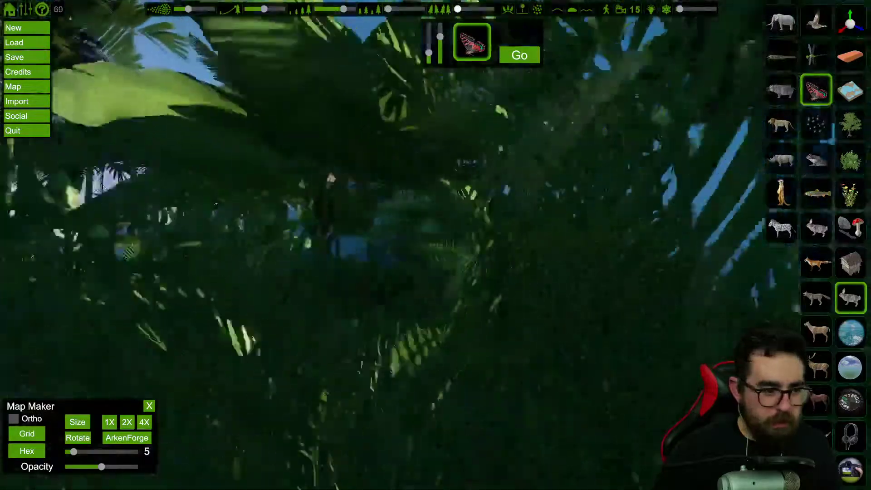
{"action": "key", "text": "w"}
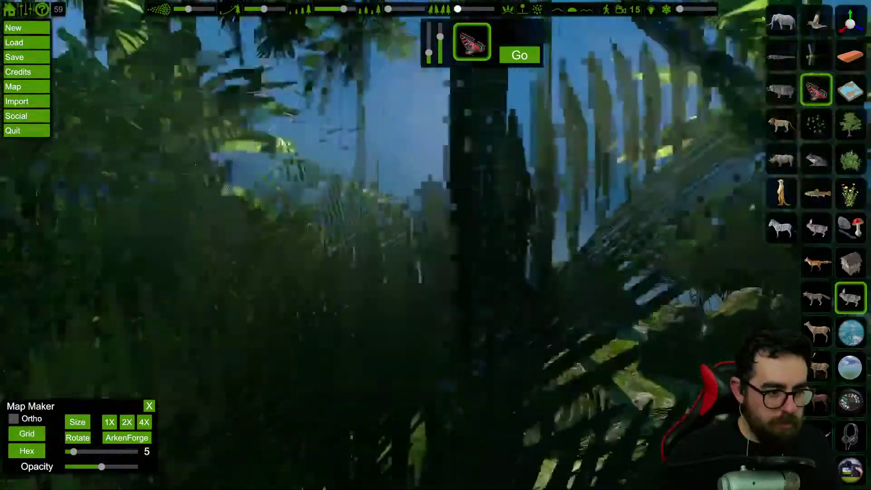
{"action": "key", "text": "w"}
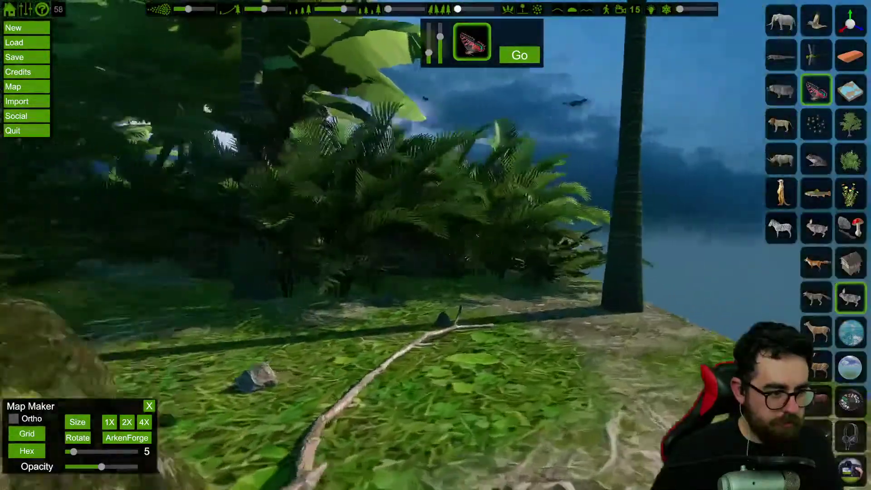
{"action": "key", "text": "w"}
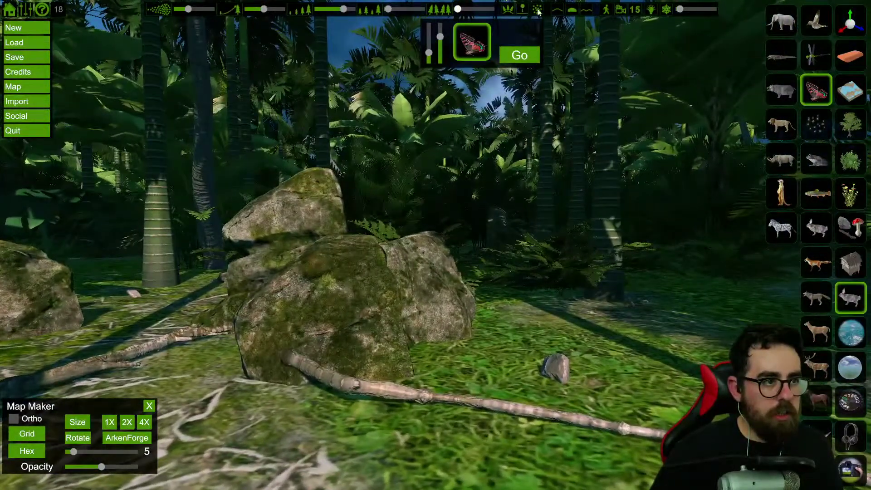
{"action": "key", "text": "w"}
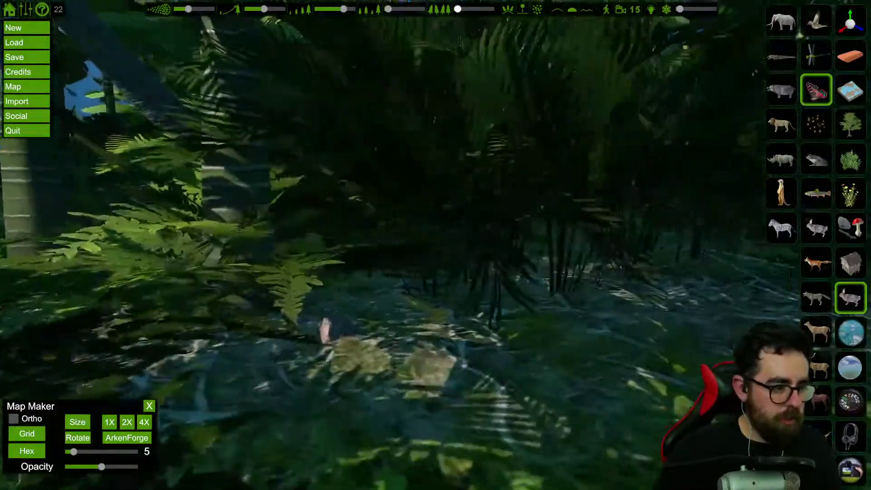
{"action": "key", "text": "w"}
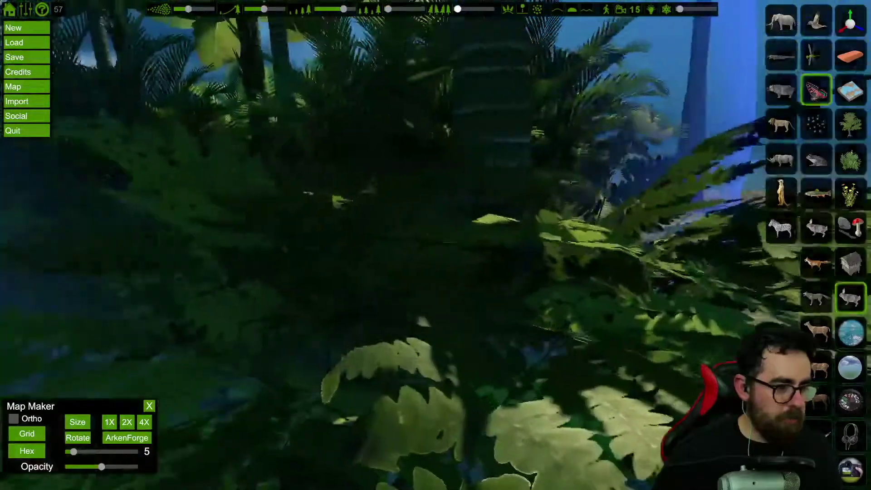
{"action": "key", "text": "w"}
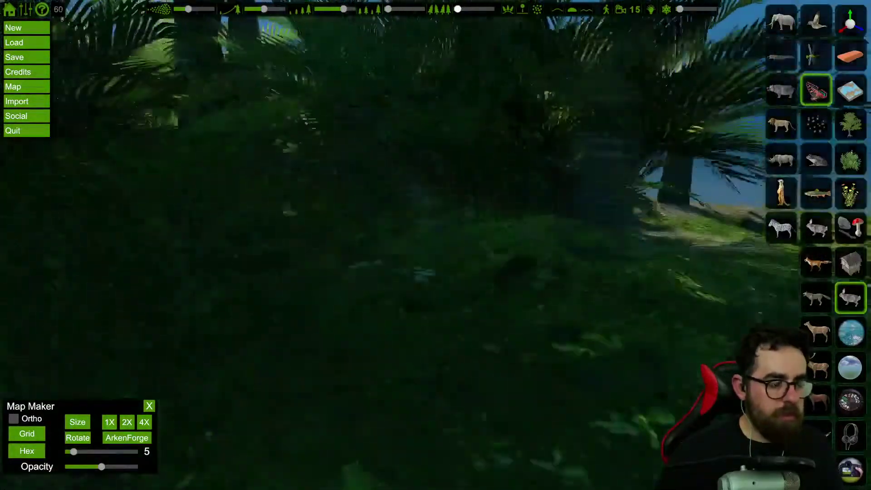
{"action": "key", "text": "w"}
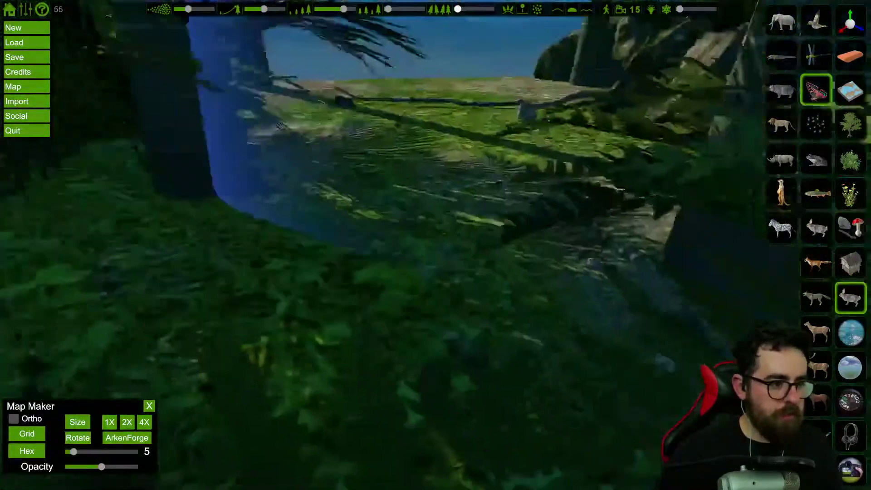
Tour the jungle floor around the boulders and fallen branch, and view the island's coastline from above
{"action": "key", "text": "w"}
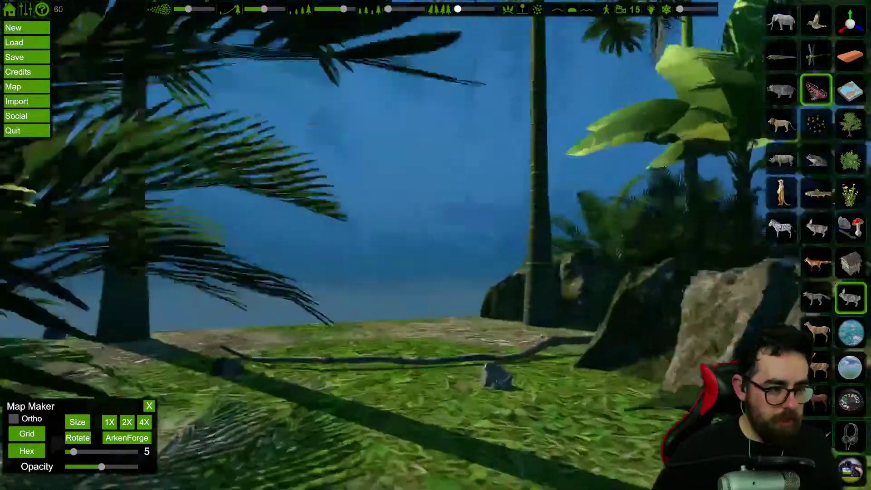
{"action": "key", "text": "w"}
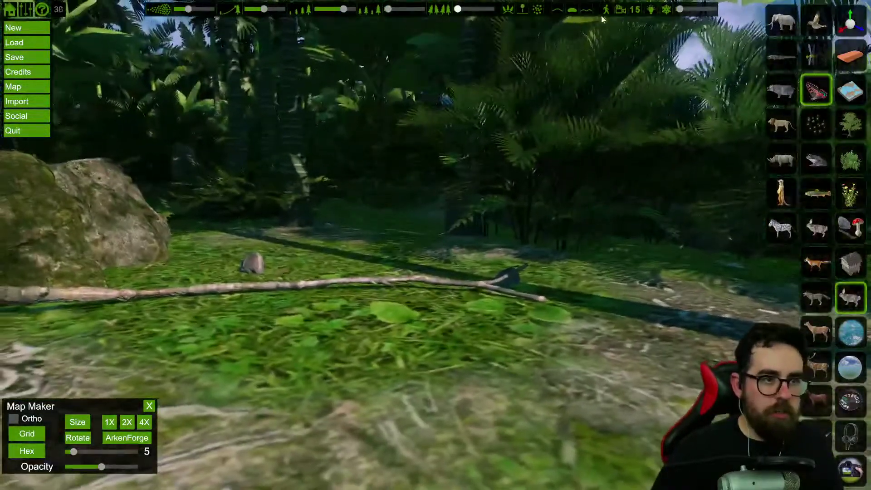
{"action": "left_click", "coordinate": [605, 12]}
{"action": "key", "text": "w"}
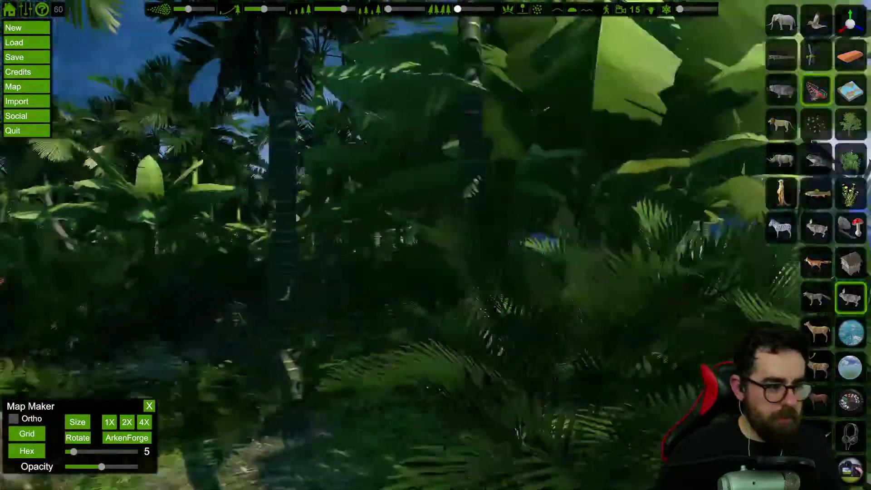
{"action": "mouse_move", "coordinate": [604, 87]}
{"action": "right_mouse_down"}
{"action": "mouse_move", "coordinate": [560, 88]}
{"action": "mouse_move", "coordinate": [557, 273]}
{"action": "mouse_move", "coordinate": [554, 123]}
{"action": "mouse_move", "coordinate": [574, 181]}
{"action": "mouse_move", "coordinate": [575, 264]}
{"action": "mouse_move", "coordinate": [572, 168]}
{"action": "mouse_move", "coordinate": [540, 164]}
{"action": "mouse_move", "coordinate": [510, 140]}
{"action": "mouse_move", "coordinate": [486, 150]}
{"action": "mouse_move", "coordinate": [409, 218]}
{"action": "mouse_move", "coordinate": [412, 149]}
{"action": "mouse_move", "coordinate": [422, 137]}
{"action": "right_mouse_up"}
{"action": "key", "text": "a"}
{"action": "key", "text": "s"}
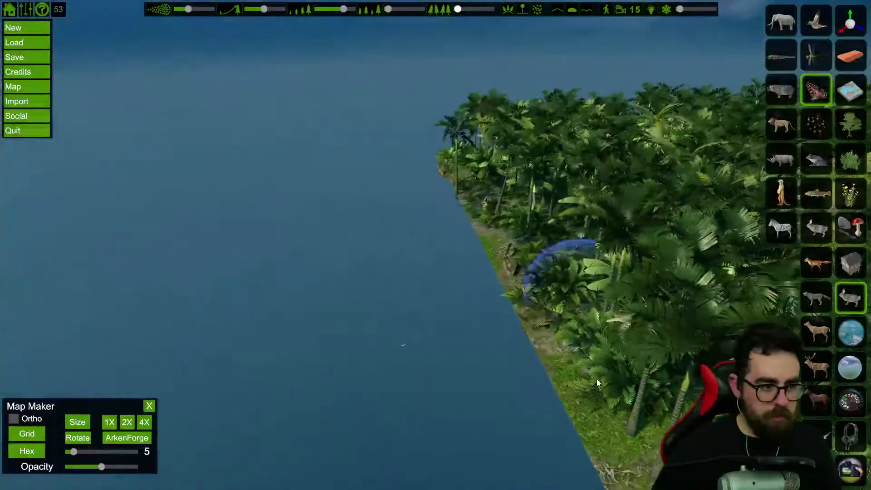
Browse the sky presets and preview the overcast cloud sky and the lichen-covered boulder hillside behind the jungle
{"action": "left_click", "coordinate": [847, 341]}
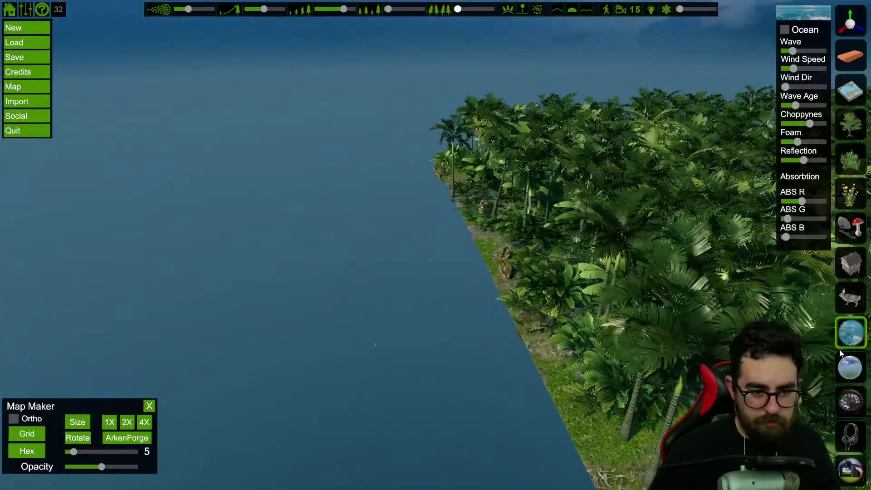
{"action": "left_click", "coordinate": [847, 369]}
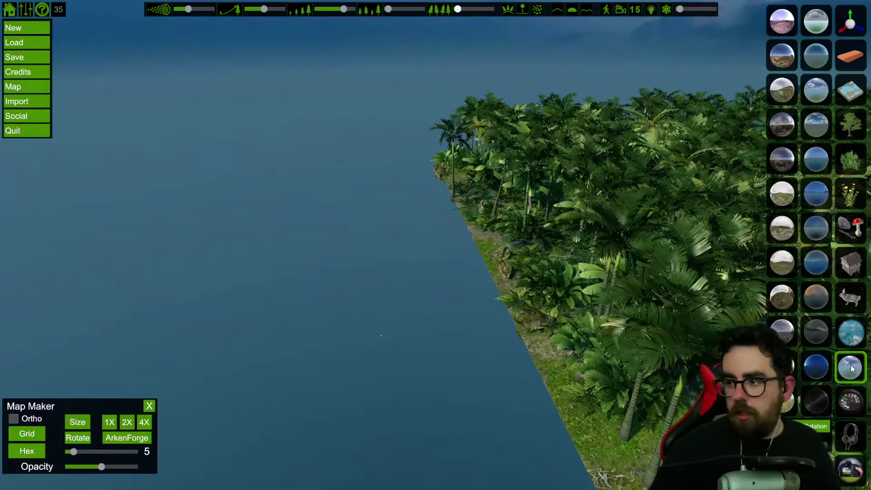
{"action": "left_click", "coordinate": [819, 22]}
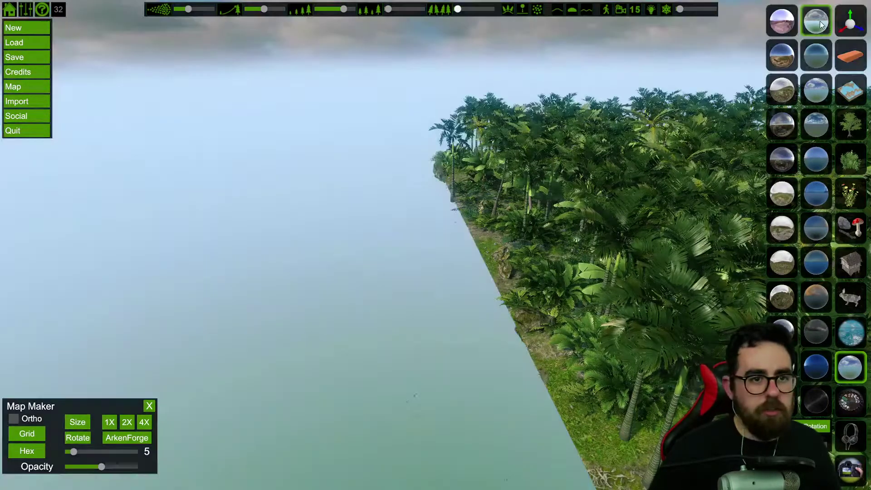
{"action": "left_click", "coordinate": [781, 21]}
{"action": "left_click", "coordinate": [781, 54]}
{"action": "left_click", "coordinate": [806, 55]}
{"action": "left_click", "coordinate": [802, 84]}
{"action": "left_click", "coordinate": [782, 91]}
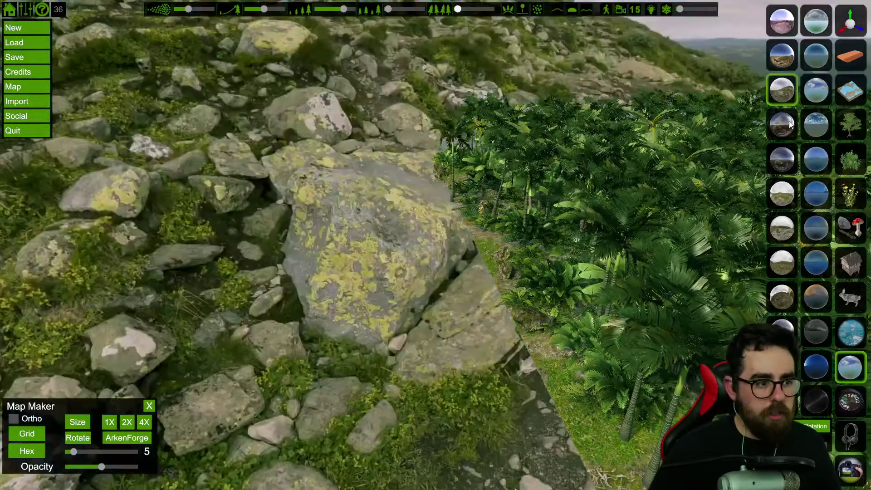
Preview the mountain panorama above a city and the bare rocky grassland as backdrops for the island
{"action": "left_click", "coordinate": [782, 125]}
{"action": "left_click", "coordinate": [808, 124]}
{"action": "left_click", "coordinate": [782, 159]}
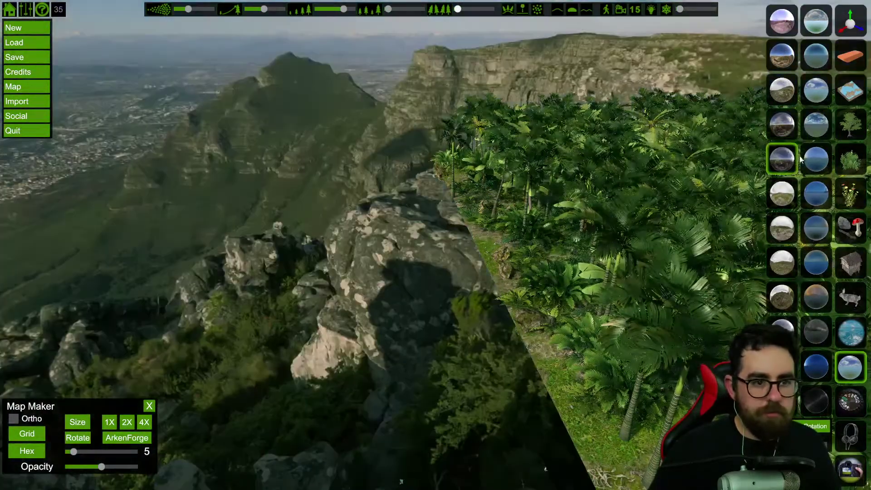
{"action": "left_click", "coordinate": [807, 164]}
{"action": "left_click", "coordinate": [783, 194]}
{"action": "left_click", "coordinate": [784, 230]}
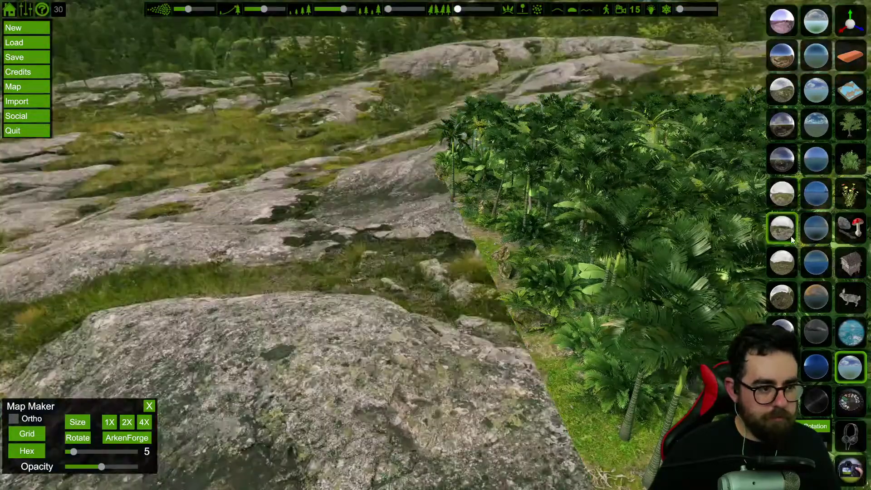
Try the tundra valley, the rocky sea cliff and the starry night backdrops around the island
{"action": "left_click", "coordinate": [790, 267]}
{"action": "left_click", "coordinate": [813, 296]}
{"action": "left_click", "coordinate": [783, 272]}
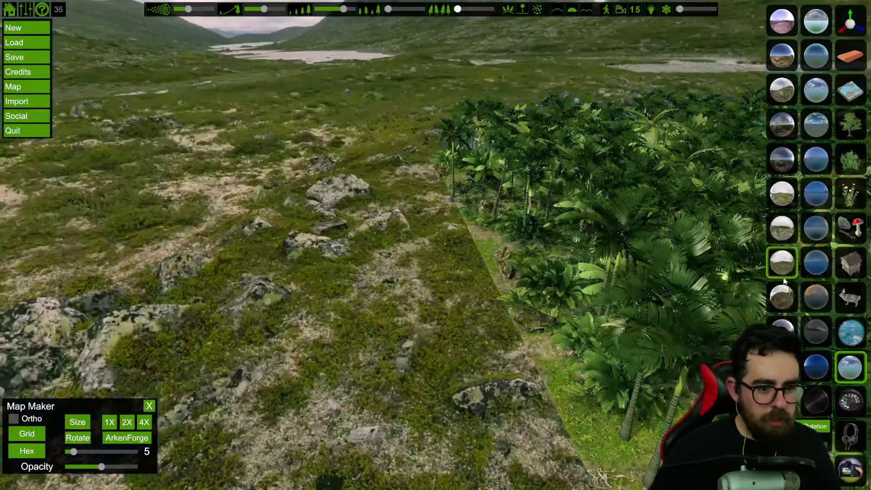
{"action": "left_click", "coordinate": [783, 295]}
{"action": "left_click", "coordinate": [778, 320]}
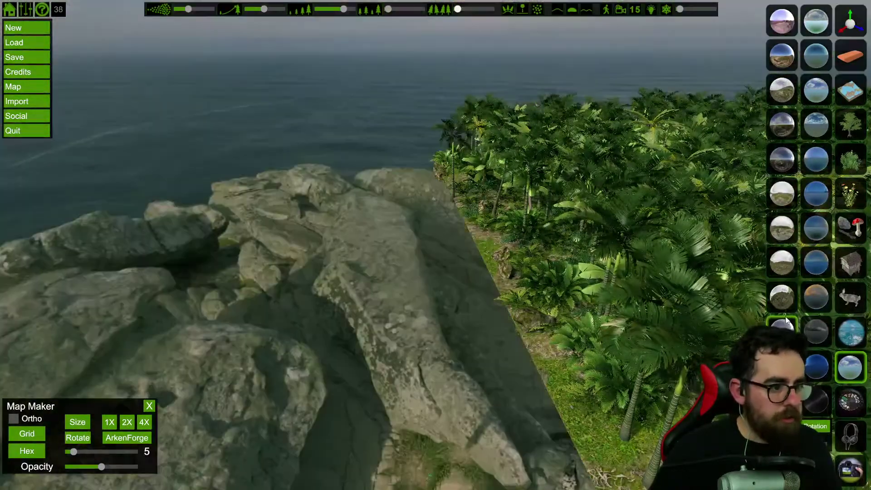
{"action": "left_click", "coordinate": [807, 336]}
{"action": "left_click", "coordinate": [815, 378]}
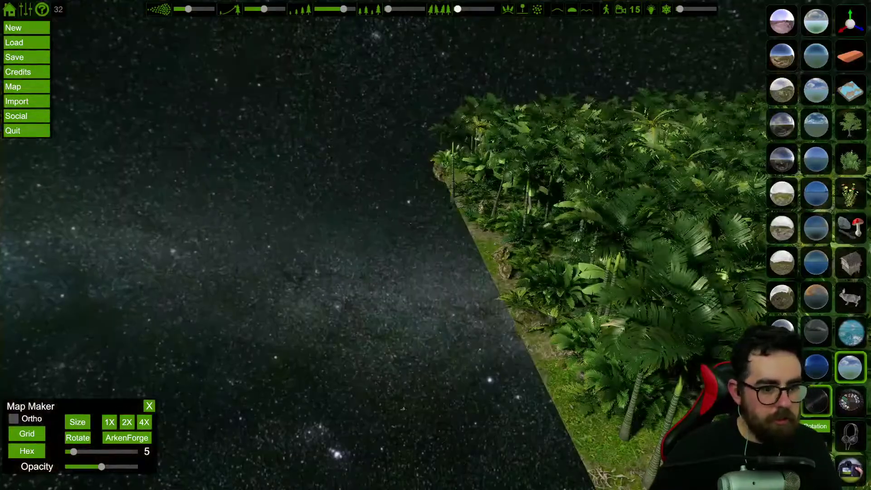
Set the sky to the bright overcast preset with grey clouds over a pale horizon
{"action": "left_click", "coordinate": [783, 399]}
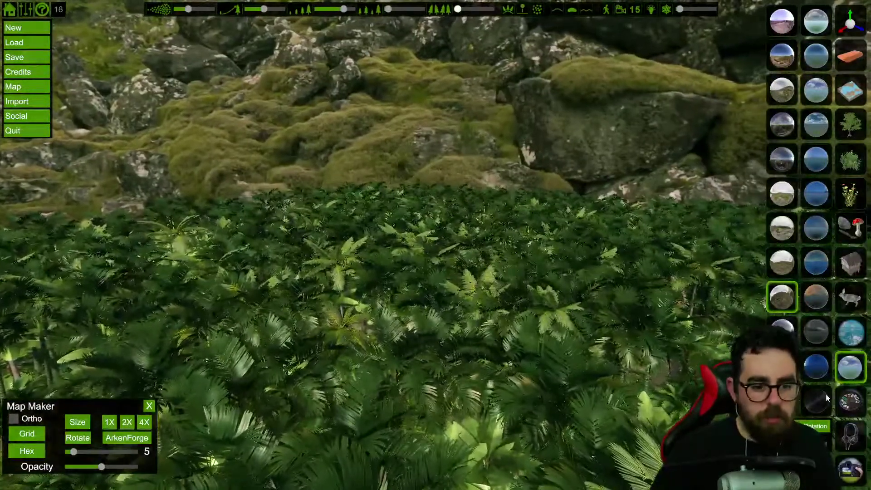
{"action": "left_click", "coordinate": [787, 27]}
{"action": "left_click", "coordinate": [810, 23]}
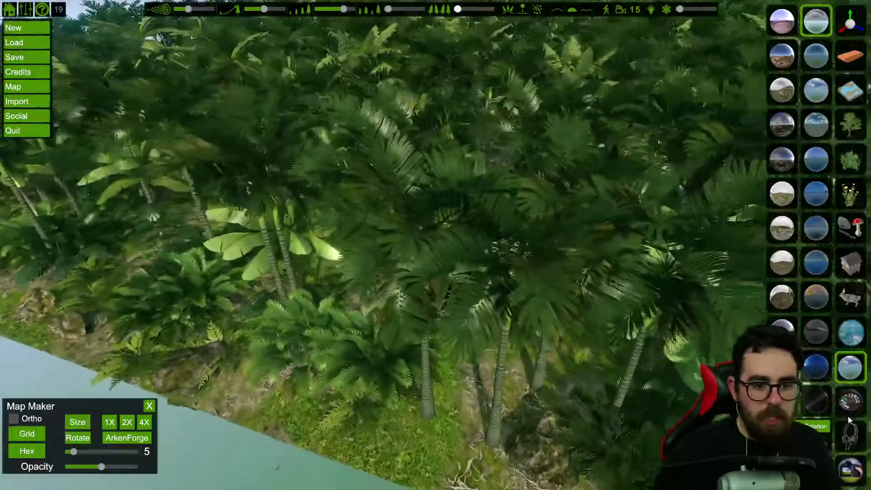
Adjust the sun's direction and height, and reduce its intensity slightly
{"action": "left_click", "coordinate": [850, 413]}
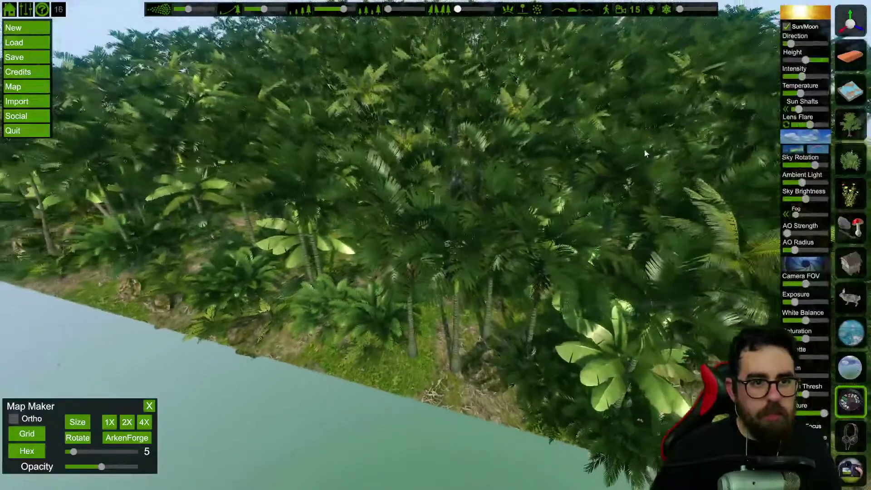
{"action": "right_click_drag", "start_coordinate": [645, 153], "coordinate": [645, 90]}
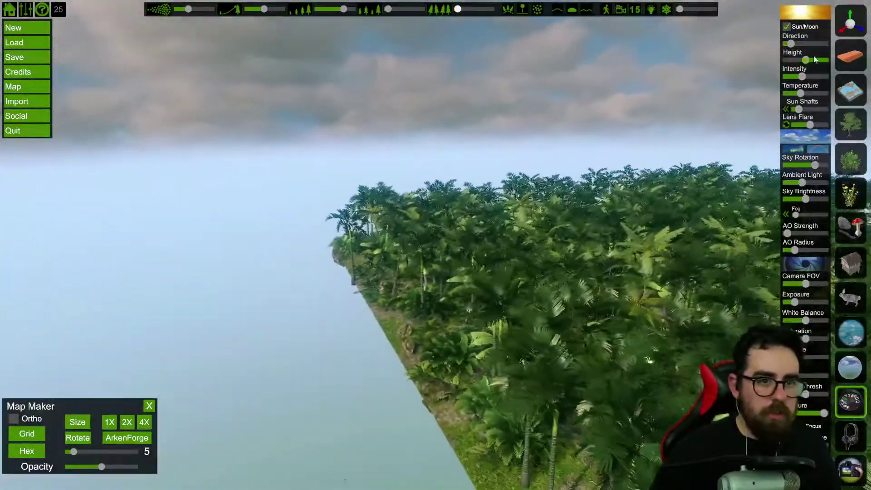
{"action": "left_click_drag", "start_coordinate": [796, 46], "coordinate": [797, 45]}
{"action": "right_click_drag", "start_coordinate": [798, 45], "coordinate": [834, 54]}
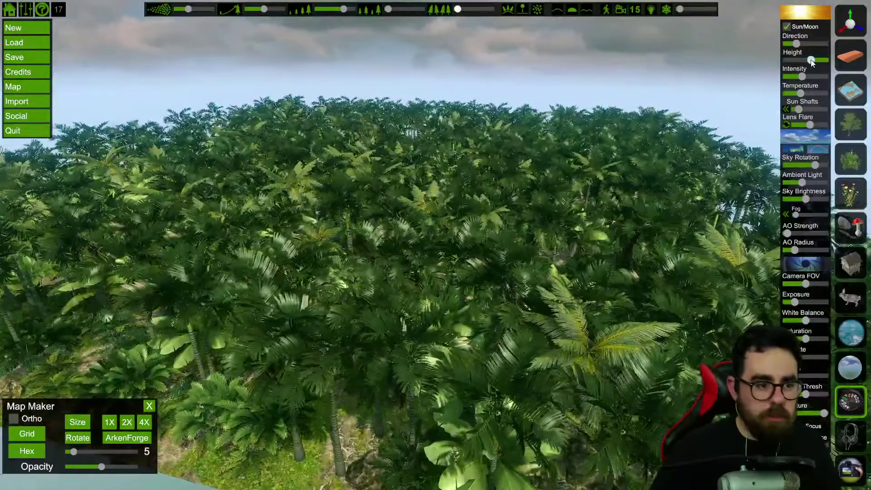
{"action": "left_click_drag", "start_coordinate": [802, 77], "coordinate": [798, 77]}
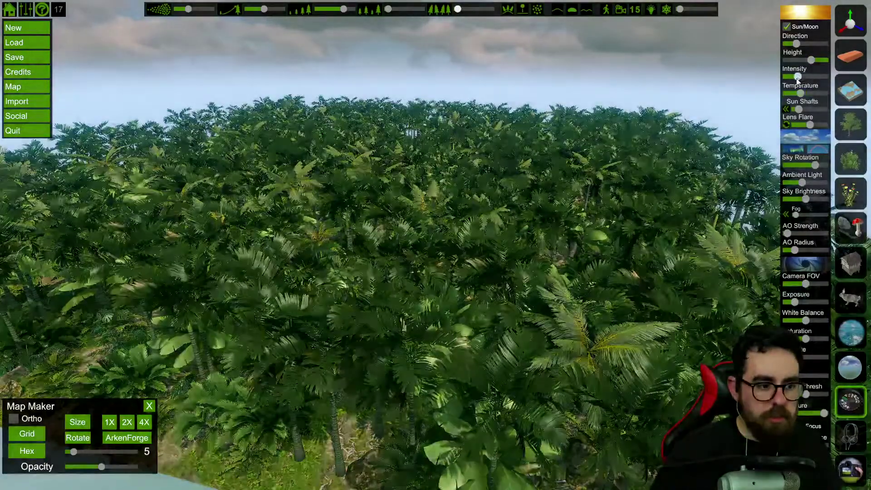
Lower the sun's temperature to a warm orange light and increase its intensity
{"action": "right_click_drag", "start_coordinate": [654, 178], "coordinate": [633, 178]}
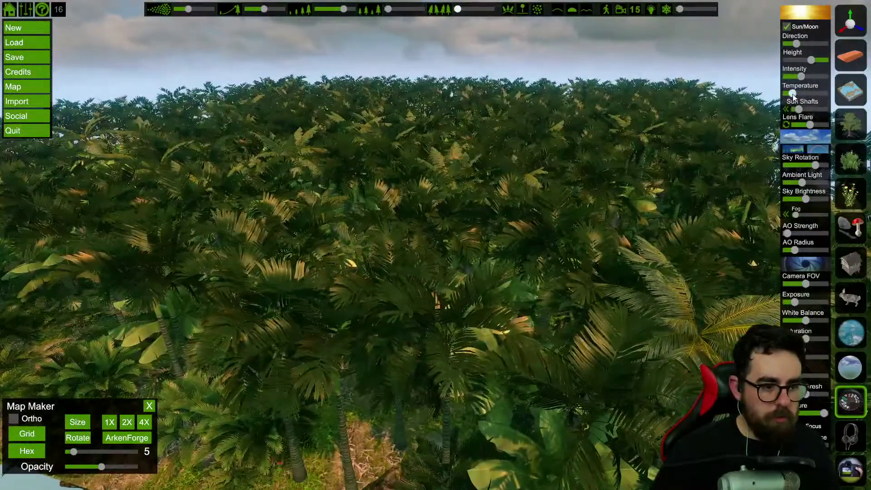
{"action": "right_click_drag", "start_coordinate": [672, 168], "coordinate": [590, 203]}
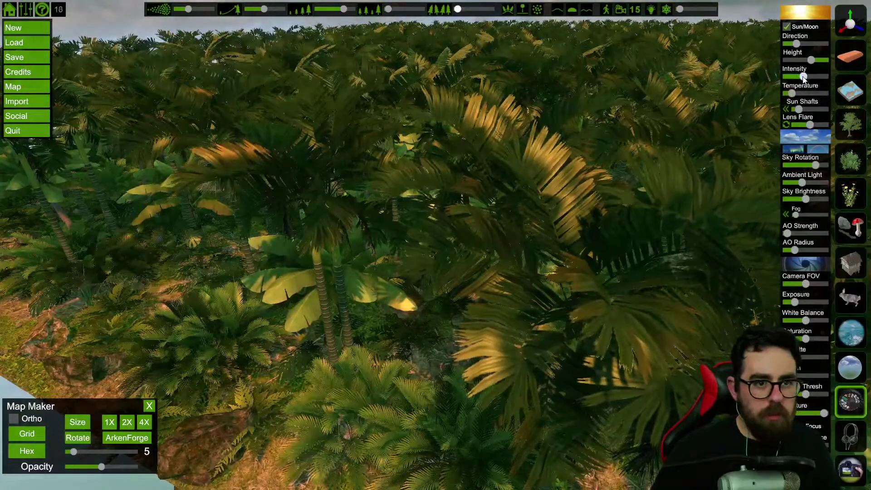
{"action": "left_click_drag", "start_coordinate": [804, 80], "coordinate": [813, 79]}
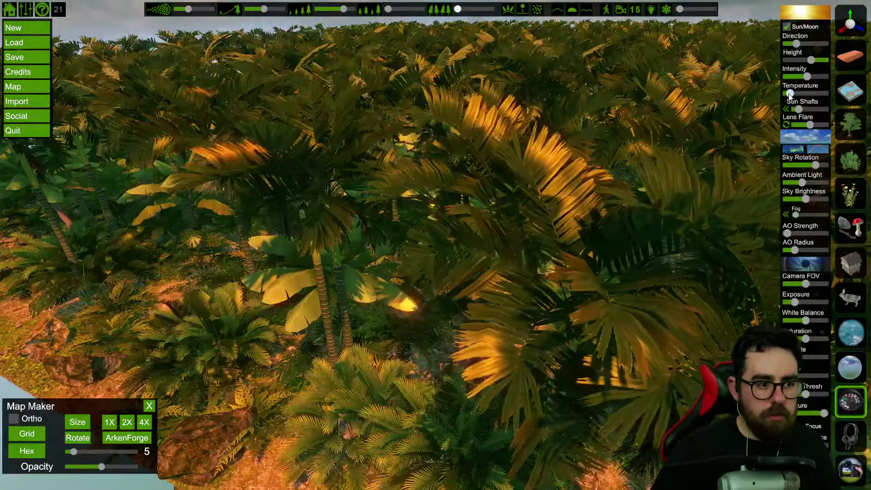
Examine the warm sunlight on the jungle, from the forest floor among the trunks and from above the canopy
{"action": "right_click_drag", "start_coordinate": [674, 134], "coordinate": [517, 143]}
{"action": "key", "text": "w"}
{"action": "key", "text": "w"}
{"action": "key", "text": "w"}
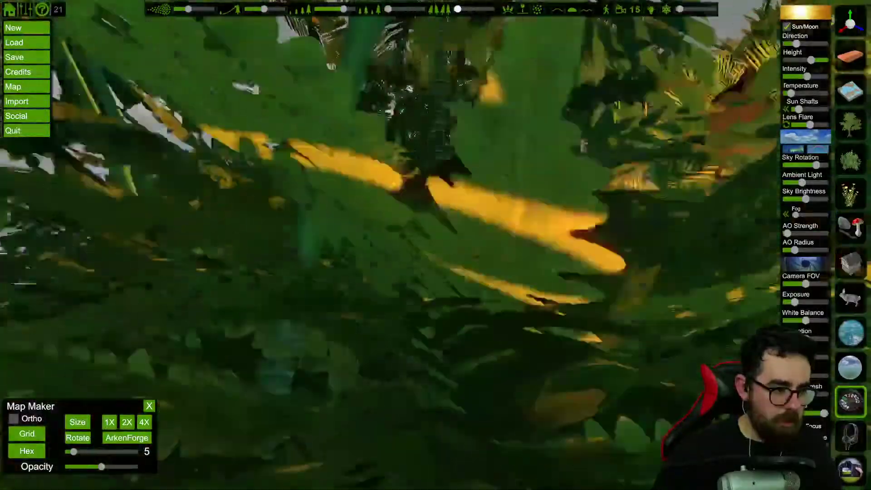
{"action": "key", "text": "w"}
{"action": "key", "text": "w"}
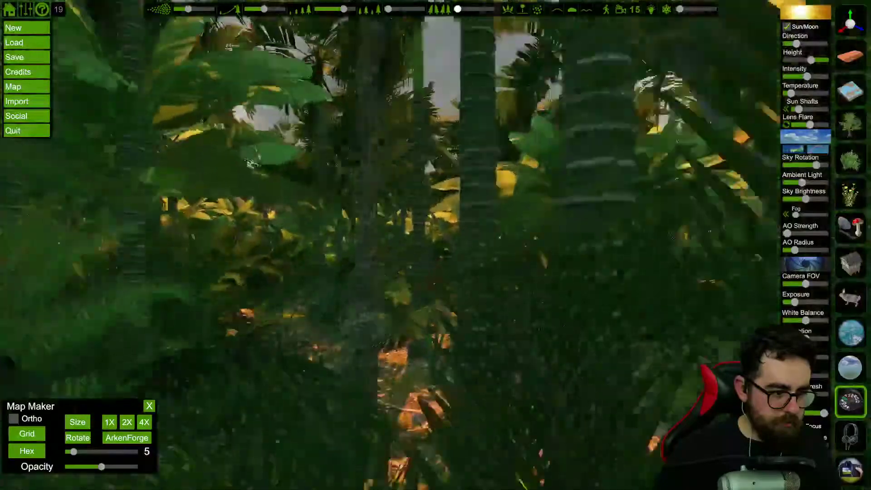
{"action": "key", "text": "w"}
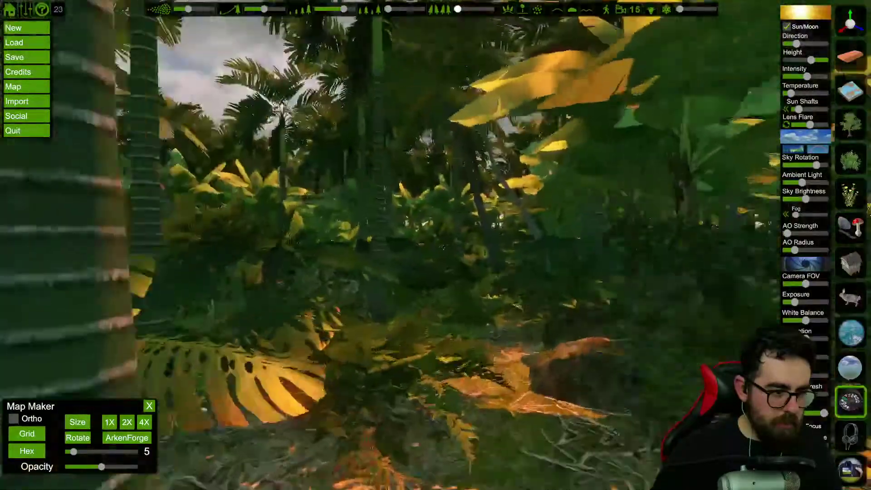
{"action": "key", "text": "w"}
{"action": "key", "text": "w"}
{"action": "key", "text": "s"}
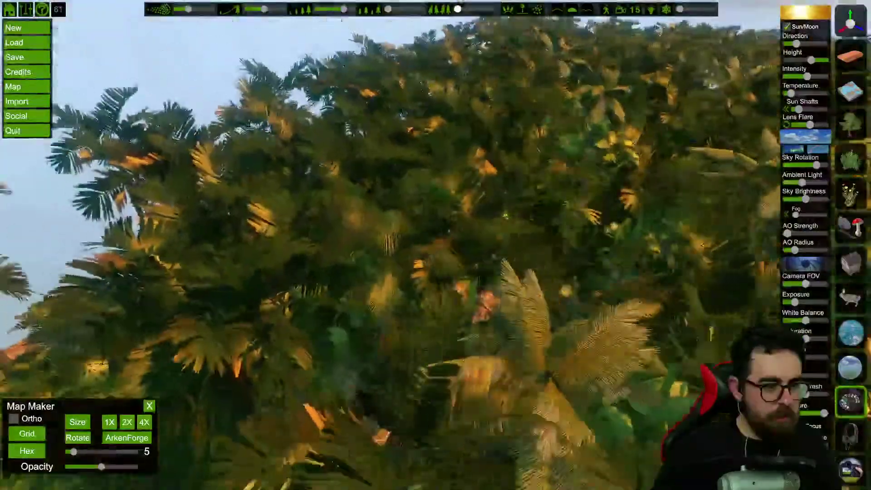
{"action": "key", "text": "a"}
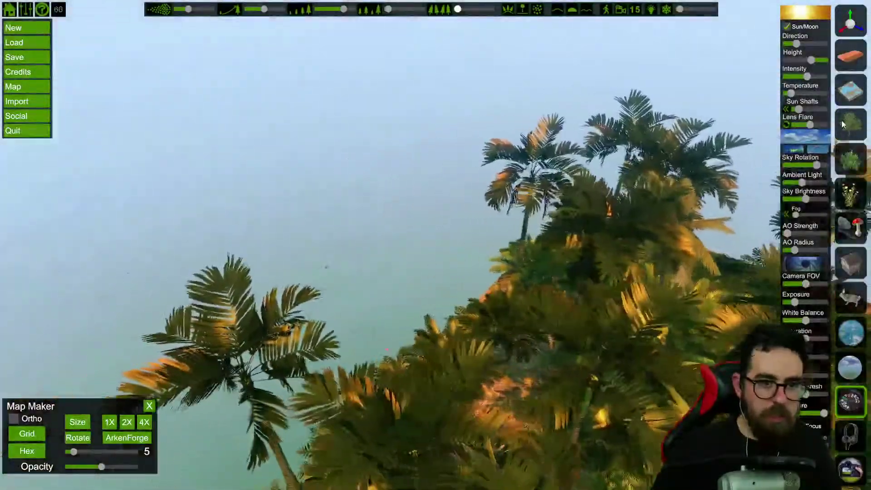
Choose the broad-leaved banana palm from the trees and paint a dense band of it along the island's edge
{"action": "left_click", "coordinate": [842, 124]}
{"action": "key", "text": "w"}
{"action": "right_click_drag", "start_coordinate": [641, 300], "coordinate": [726, 267]}
{"action": "left_click", "coordinate": [822, 332]}
{"action": "mouse_move", "coordinate": [544, 313]}
{"action": "right_mouse_down"}
{"action": "mouse_move", "coordinate": [536, 354]}
{"action": "mouse_move", "coordinate": [581, 327]}
{"action": "right_mouse_up"}
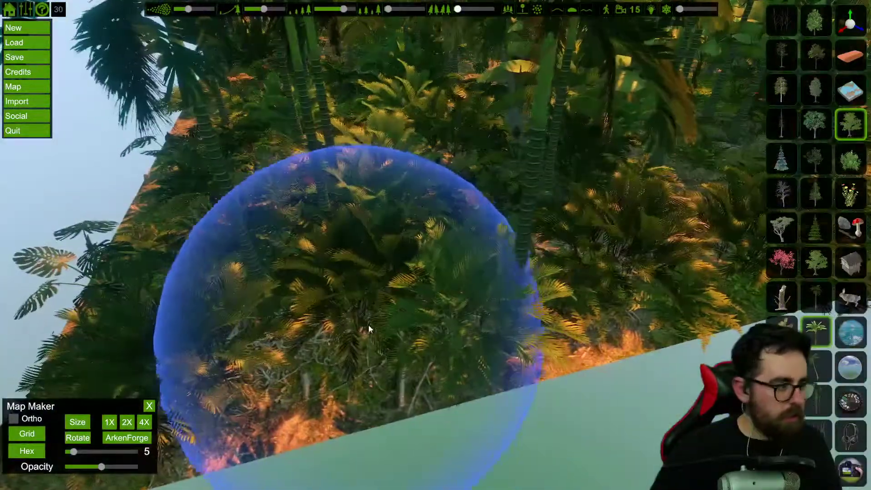
{"action": "scroll", "coordinate": [368, 329], "scroll_direction": "down", "scroll_amount": 5}
{"action": "key", "text": "s"}
{"action": "key", "text": "a"}
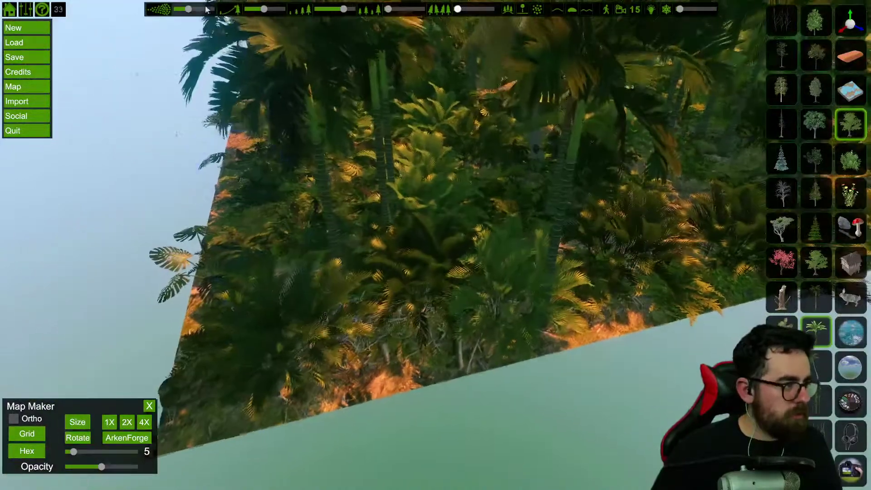
{"action": "mouse_move", "coordinate": [265, 378]}
{"action": "left_mouse_down"}
{"action": "mouse_move", "coordinate": [400, 359]}
{"action": "mouse_move", "coordinate": [385, 333]}
{"action": "mouse_move", "coordinate": [301, 277]}
{"action": "mouse_move", "coordinate": [287, 254]}
{"action": "mouse_move", "coordinate": [288, 207]}
{"action": "mouse_move", "coordinate": [313, 170]}
{"action": "mouse_move", "coordinate": [315, 137]}
{"action": "left_mouse_up"}
{"action": "key", "text": "d"}
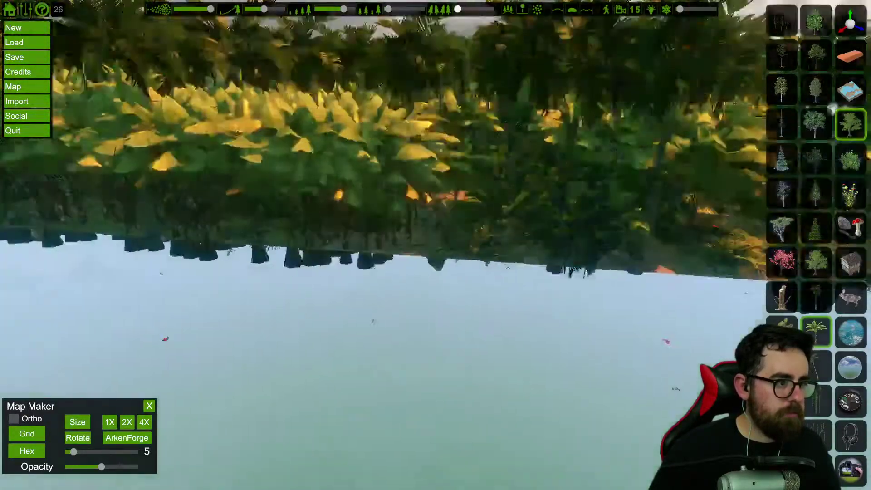
Extend the planting of broad-leaved banana palms further along the shoreline in front of the tall palms
{"action": "right_click_drag", "start_coordinate": [315, 136], "coordinate": [327, 150]}
{"action": "key", "text": "d"}
{"action": "mouse_move", "coordinate": [254, 239]}
{"action": "left_mouse_down"}
{"action": "mouse_move", "coordinate": [214, 238]}
{"action": "mouse_move", "coordinate": [249, 225]}
{"action": "mouse_move", "coordinate": [241, 217]}
{"action": "left_mouse_up"}
{"action": "key", "text": "d"}
{"action": "key", "text": "d"}
{"action": "key", "text": "d"}
{"action": "right_click_drag", "start_coordinate": [241, 218], "coordinate": [209, 193]}
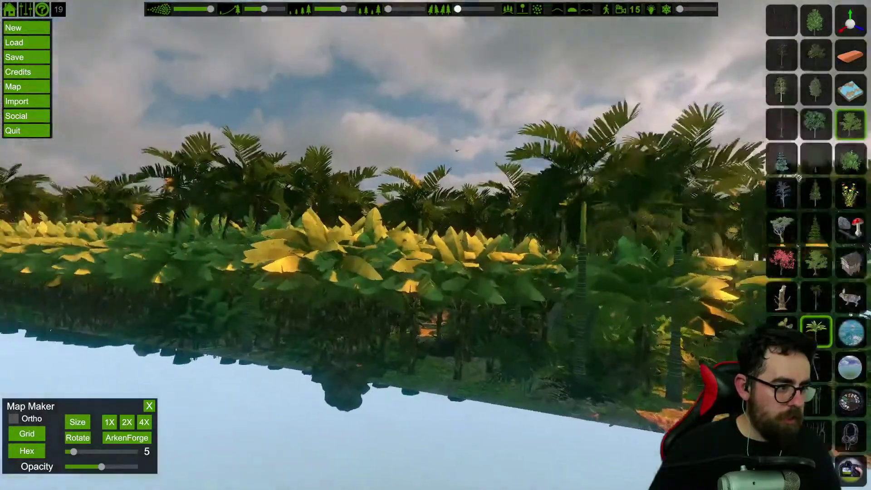
Examine the banana palm planting from the water's edge and from the forest floor among the trunks
{"action": "key", "text": "w"}
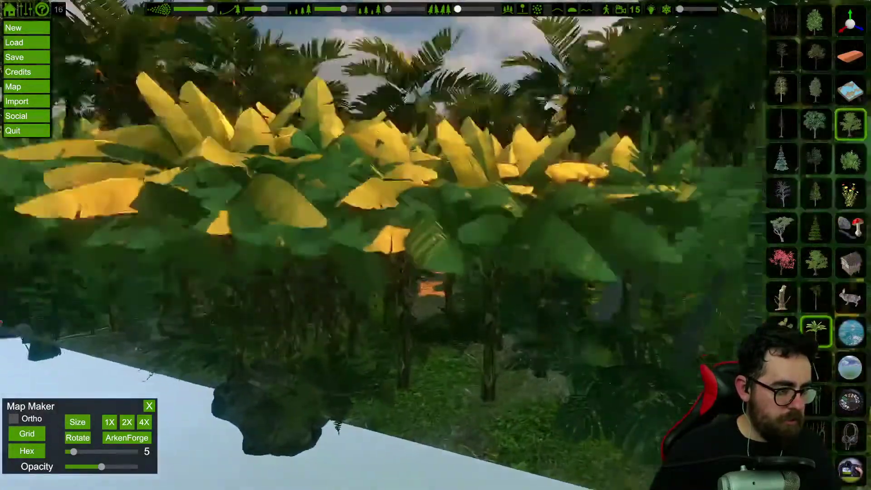
{"action": "key", "text": "w"}
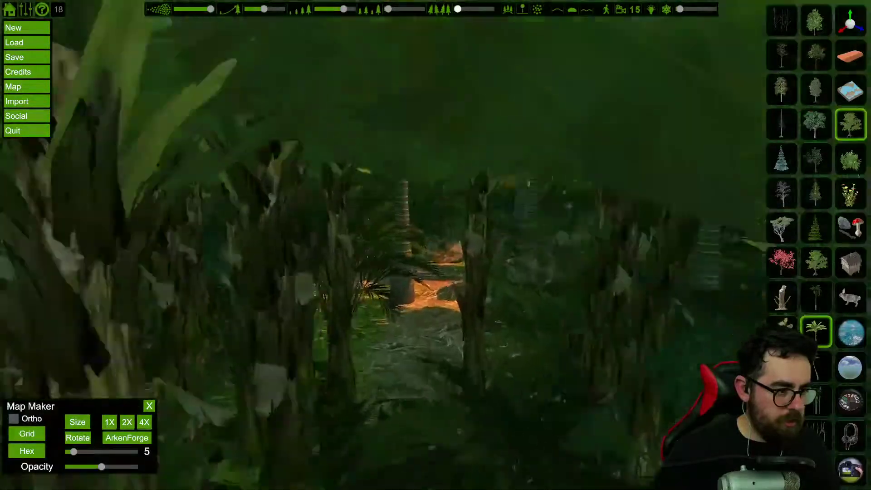
{"action": "key", "text": "w"}
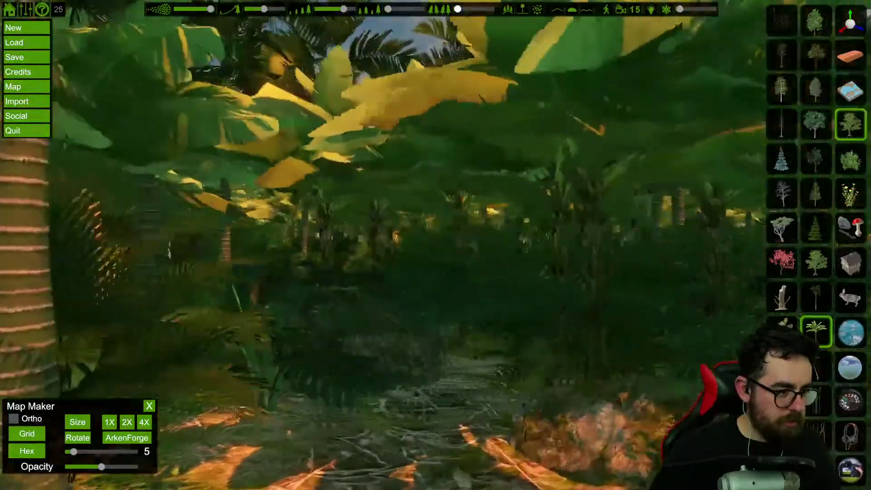
{"action": "key", "text": "w"}
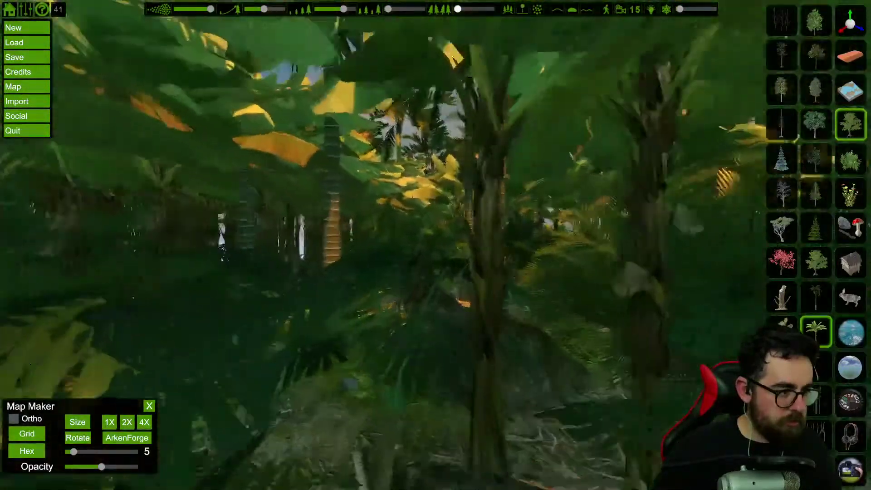
{"action": "key", "text": "w"}
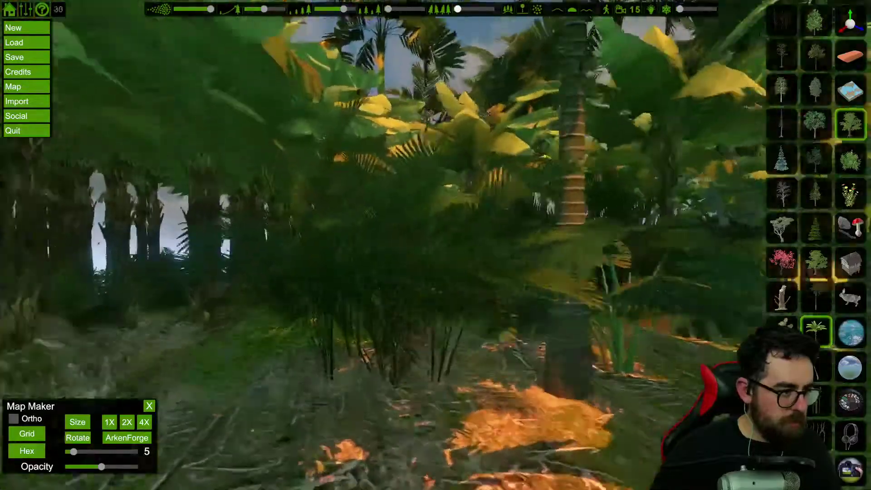
{"action": "key", "text": "w"}
{"action": "key", "text": "s"}
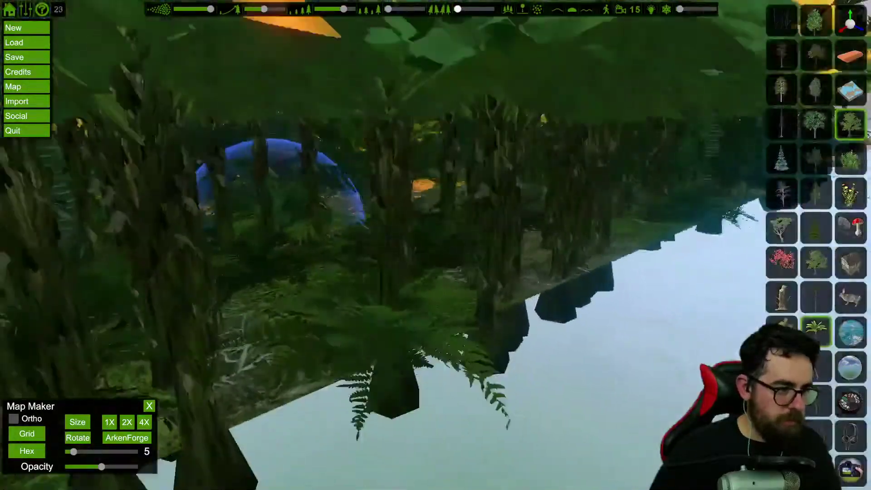
{"action": "key", "text": "s"}
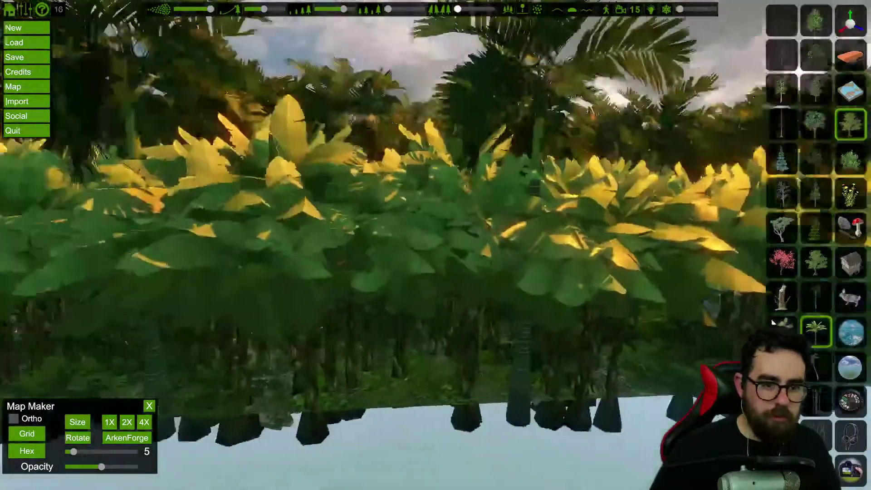
Choose the tall palm with the ringed trunk and paint a dense row of it along the shoreline beside the banana palms, up to the island's corner
{"action": "left_click", "coordinate": [824, 301]}
{"action": "mouse_move", "coordinate": [406, 345]}
{"action": "right_mouse_down"}
{"action": "mouse_move", "coordinate": [372, 372]}
{"action": "mouse_move", "coordinate": [359, 339]}
{"action": "mouse_move", "coordinate": [320, 312]}
{"action": "right_mouse_up"}
{"action": "key", "text": "w"}
{"action": "key", "text": "a"}
{"action": "key", "text": "d"}
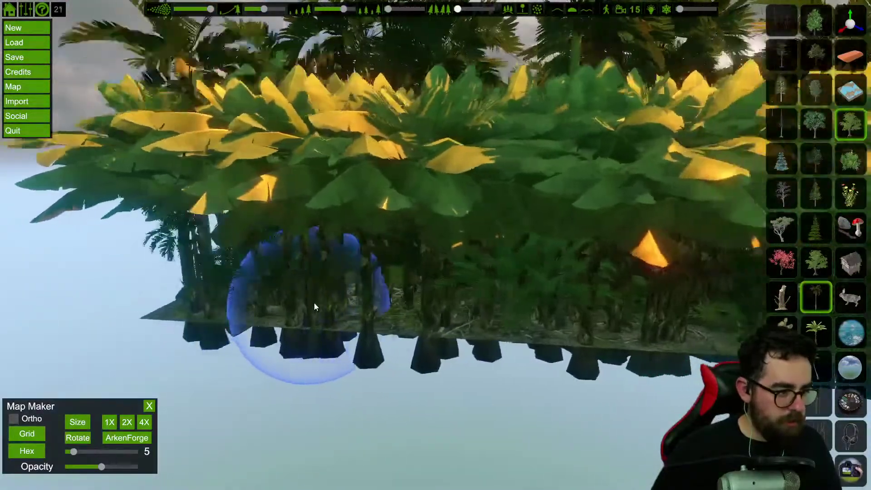
{"action": "key", "text": "d"}
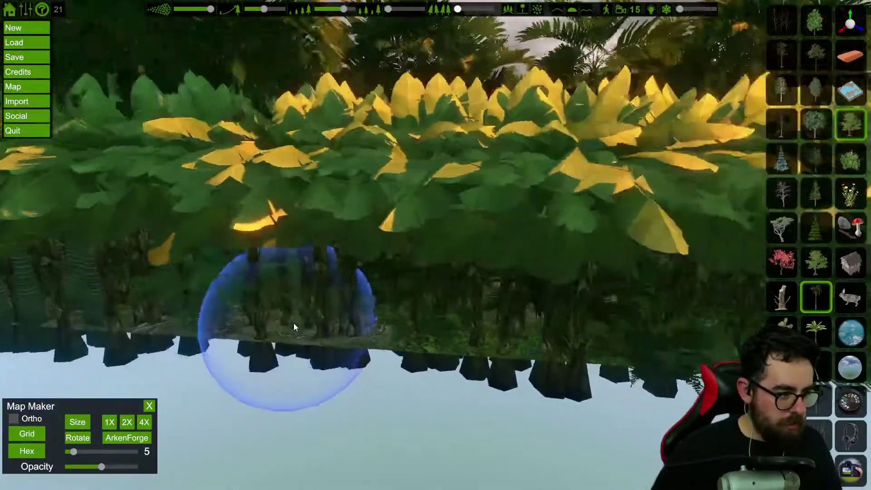
{"action": "key", "text": "d"}
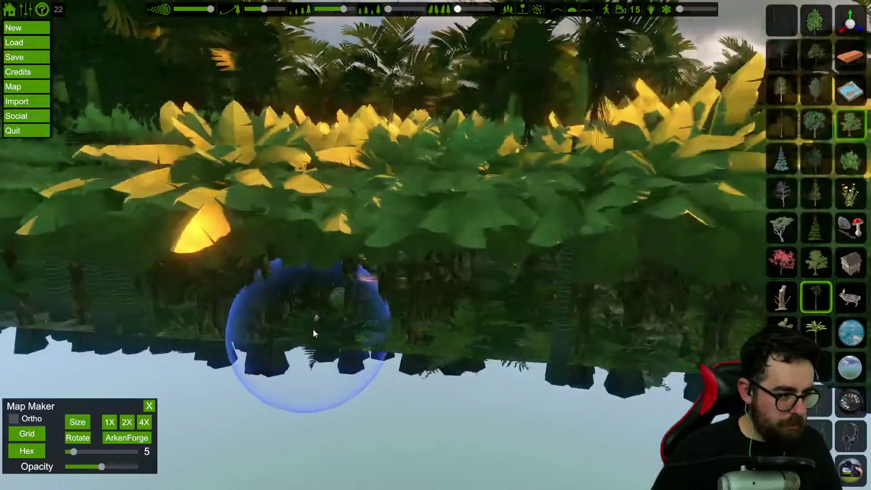
{"action": "key", "text": "d"}
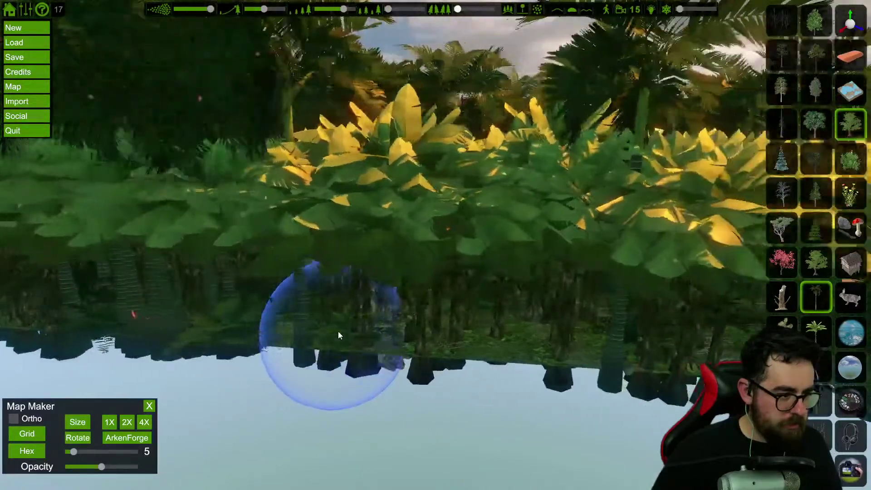
{"action": "key", "text": "d"}
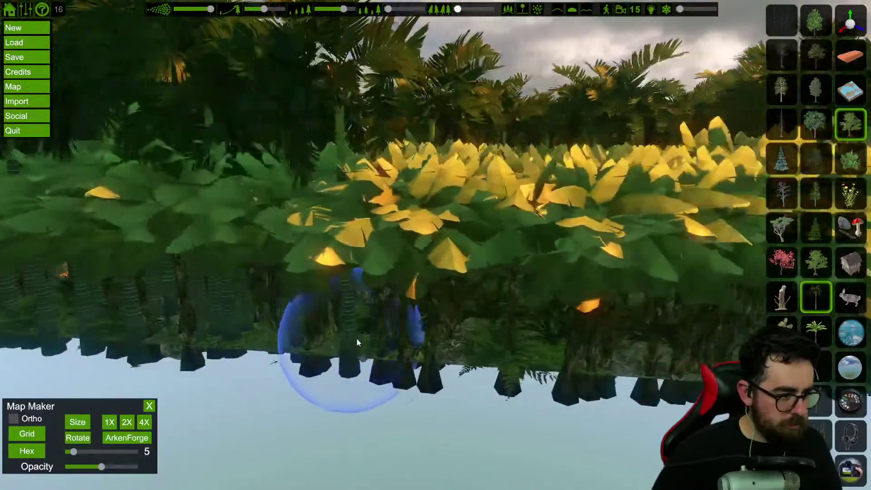
{"action": "key", "text": "d"}
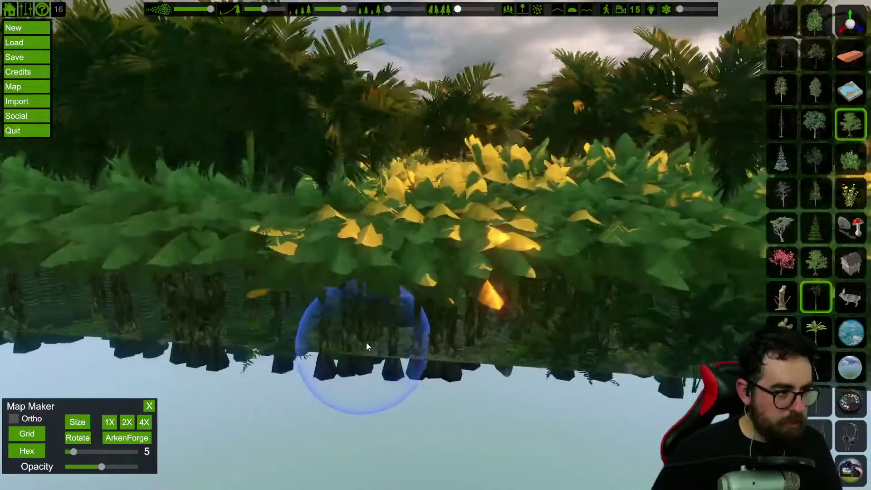
{"action": "key", "text": "d"}
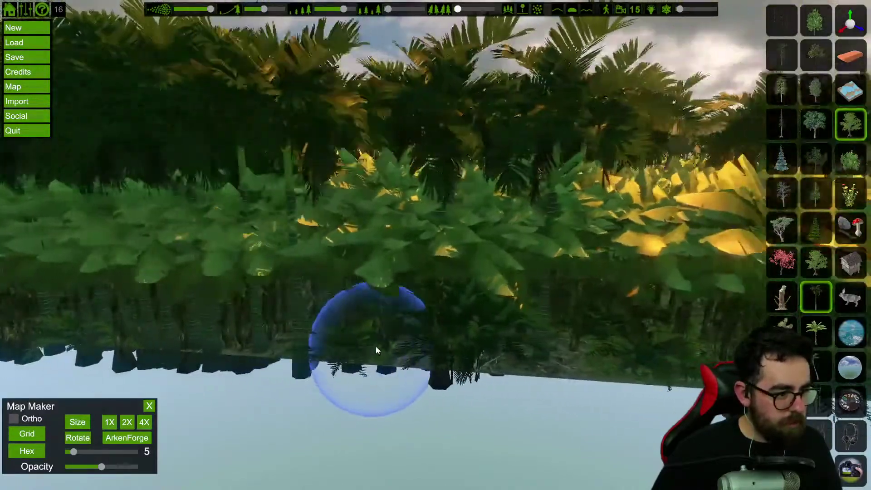
{"action": "key", "text": "d"}
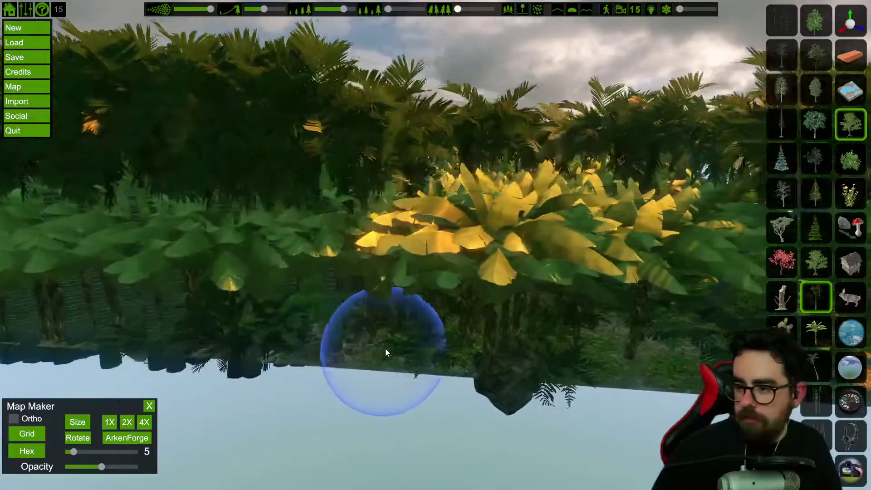
{"action": "key", "text": "d"}
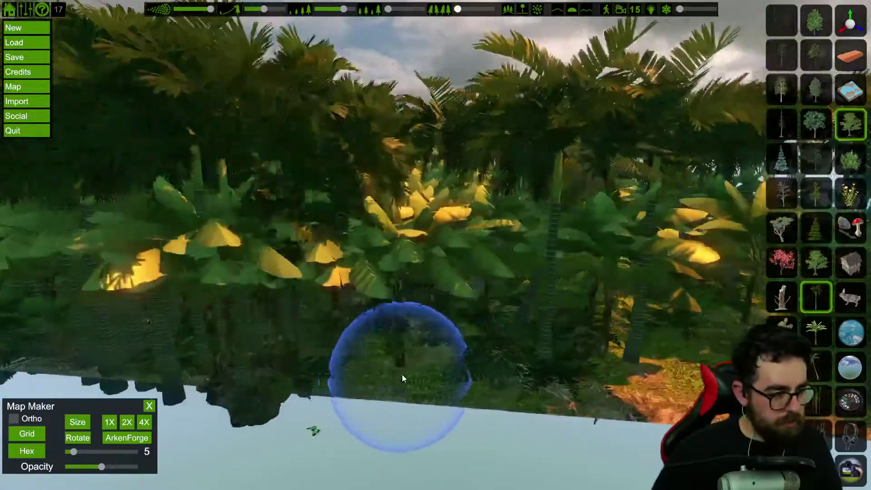
{"action": "key", "text": "d"}
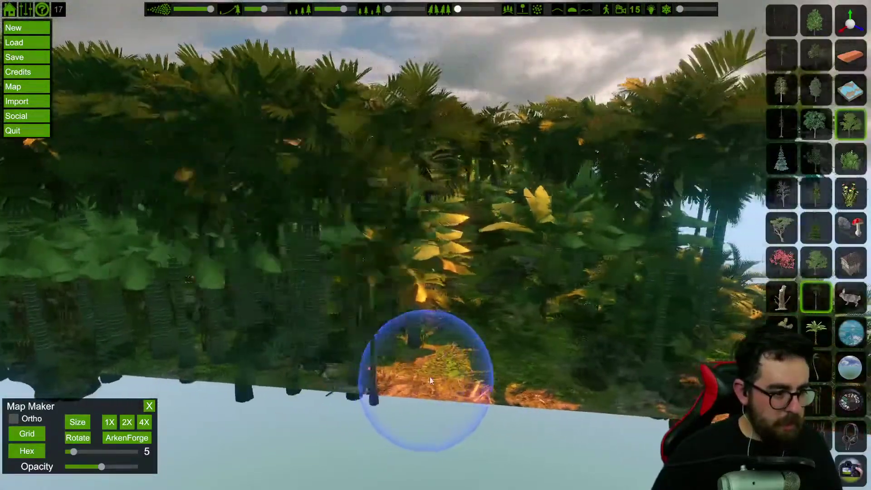
{"action": "key", "text": "d"}
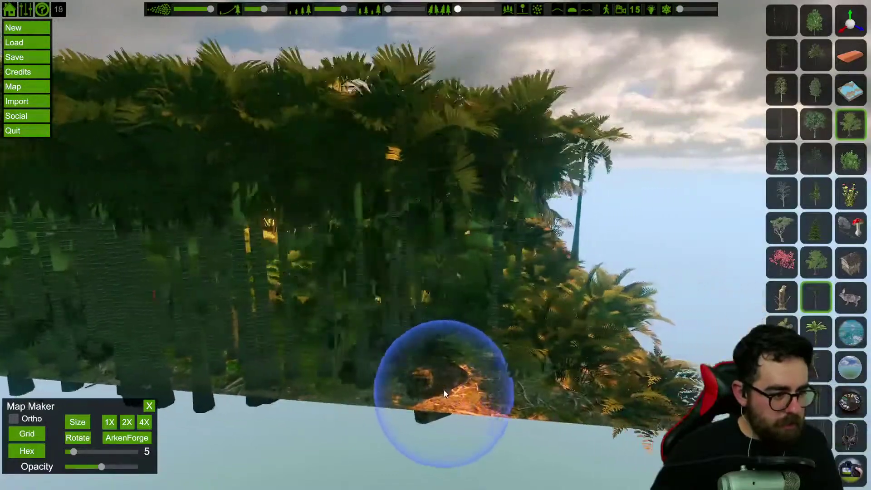
{"action": "key", "text": "d"}
Turn the corner and continue painting the row of tall palms along the island's adjoining edge
{"action": "mouse_move", "coordinate": [456, 382]}
{"action": "right_mouse_down"}
{"action": "mouse_move", "coordinate": [451, 388]}
{"action": "mouse_move", "coordinate": [415, 333]}
{"action": "mouse_move", "coordinate": [428, 388]}
{"action": "mouse_move", "coordinate": [400, 367]}
{"action": "mouse_move", "coordinate": [414, 385]}
{"action": "mouse_move", "coordinate": [391, 387]}
{"action": "mouse_move", "coordinate": [384, 372]}
{"action": "mouse_move", "coordinate": [385, 392]}
{"action": "right_mouse_up"}
{"action": "key", "text": "d"}
{"action": "key", "text": "d"}
{"action": "mouse_move", "coordinate": [385, 392]}
{"action": "left_mouse_down"}
{"action": "mouse_move", "coordinate": [371, 388]}
{"action": "mouse_move", "coordinate": [410, 389]}
{"action": "mouse_move", "coordinate": [399, 391]}
{"action": "mouse_move", "coordinate": [406, 398]}
{"action": "mouse_move", "coordinate": [382, 383]}
{"action": "left_mouse_up"}
{"action": "key", "text": "d"}
{"action": "key", "text": "d"}
{"action": "key", "text": "d"}
{"action": "key", "text": "d"}
{"action": "key", "text": "d"}
{"action": "key", "text": "d"}
{"action": "key", "text": "d"}
{"action": "key", "text": "d"}
{"action": "key", "text": "d"}
{"action": "key", "text": "d"}
{"action": "key", "text": "d"}
Carry the row of tall palms around the following corner and along the third edge of the island
{"action": "mouse_move", "coordinate": [383, 382]}
{"action": "right_mouse_down"}
{"action": "mouse_move", "coordinate": [335, 379]}
{"action": "mouse_move", "coordinate": [334, 389]}
{"action": "mouse_move", "coordinate": [320, 383]}
{"action": "mouse_move", "coordinate": [314, 364]}
{"action": "right_mouse_up"}
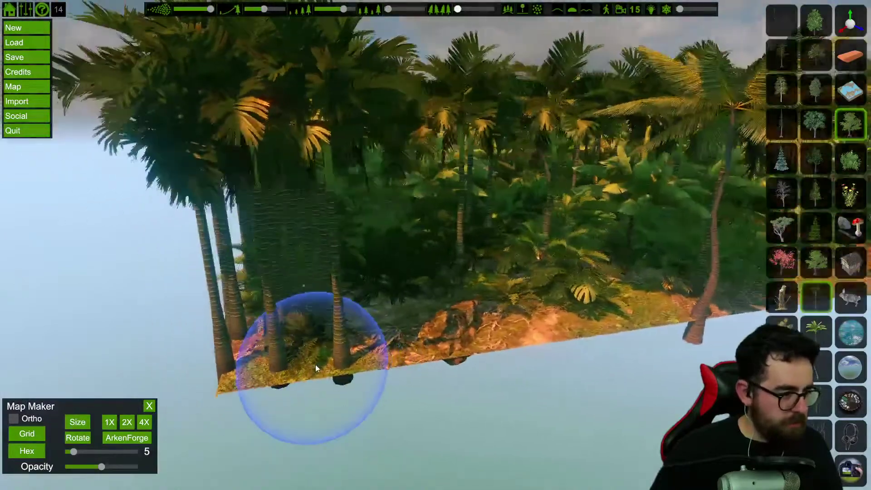
{"action": "key", "text": "d"}
{"action": "mouse_move", "coordinate": [329, 349]}
{"action": "left_mouse_down"}
{"action": "mouse_move", "coordinate": [375, 273]}
{"action": "mouse_move", "coordinate": [388, 268]}
{"action": "mouse_move", "coordinate": [349, 261]}
{"action": "mouse_move", "coordinate": [362, 261]}
{"action": "mouse_move", "coordinate": [367, 238]}
{"action": "mouse_move", "coordinate": [408, 206]}
{"action": "left_mouse_up"}
{"action": "key", "text": "d"}
{"action": "key", "text": "d"}
{"action": "key", "text": "d"}
{"action": "key", "text": "d"}
{"action": "key", "text": "d"}
{"action": "key", "text": "d"}
{"action": "key", "text": "d"}
{"action": "key", "text": "d"}
{"action": "key", "text": "d"}
{"action": "key", "text": "d"}
Paint tall palms along the remaining edge of the island until the row reaches its far corner
{"action": "mouse_move", "coordinate": [409, 206]}
{"action": "right_mouse_down"}
{"action": "mouse_move", "coordinate": [272, 206]}
{"action": "mouse_move", "coordinate": [385, 196]}
{"action": "mouse_move", "coordinate": [273, 199]}
{"action": "right_mouse_up"}
{"action": "key", "text": "d"}
{"action": "key", "text": "d"}
{"action": "key", "text": "d"}
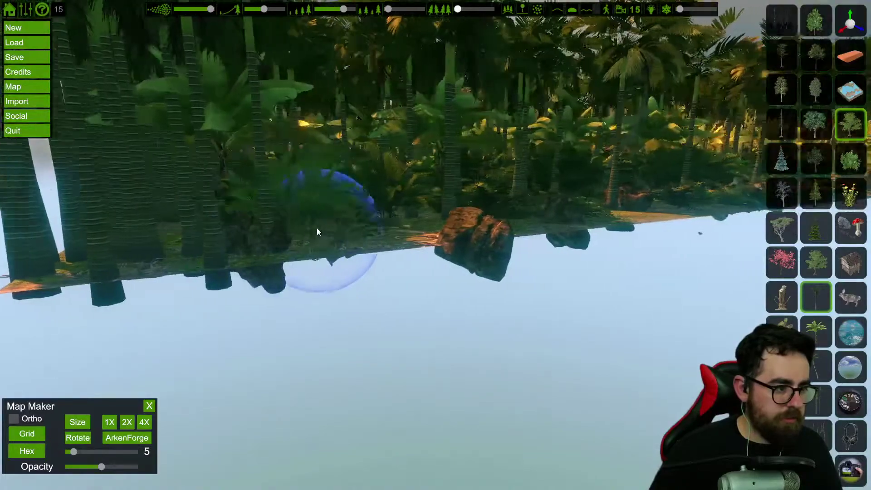
{"action": "key", "text": "d"}
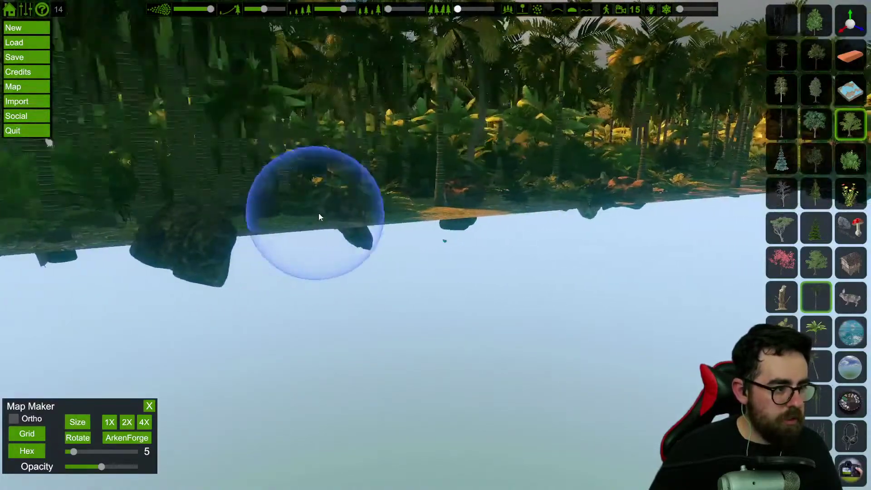
{"action": "key", "text": "d"}
{"action": "right_click_drag", "start_coordinate": [353, 197], "coordinate": [328, 211]}
{"action": "key", "text": "d"}
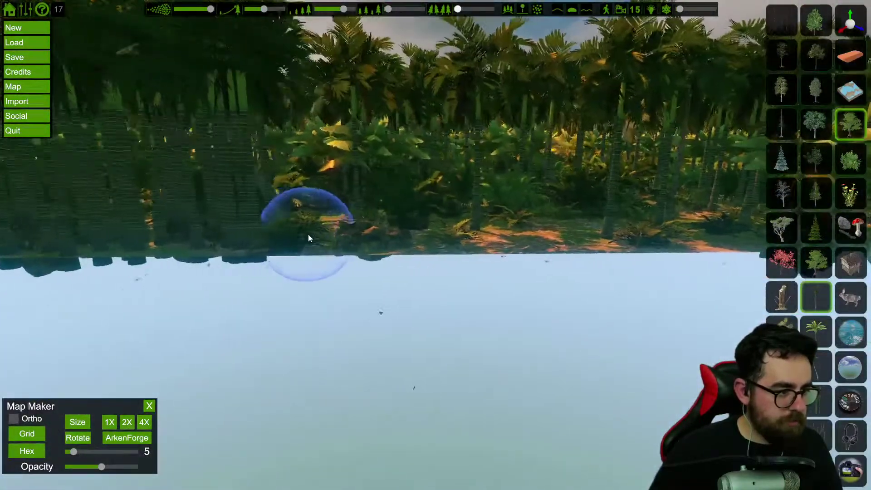
{"action": "key", "text": "d"}
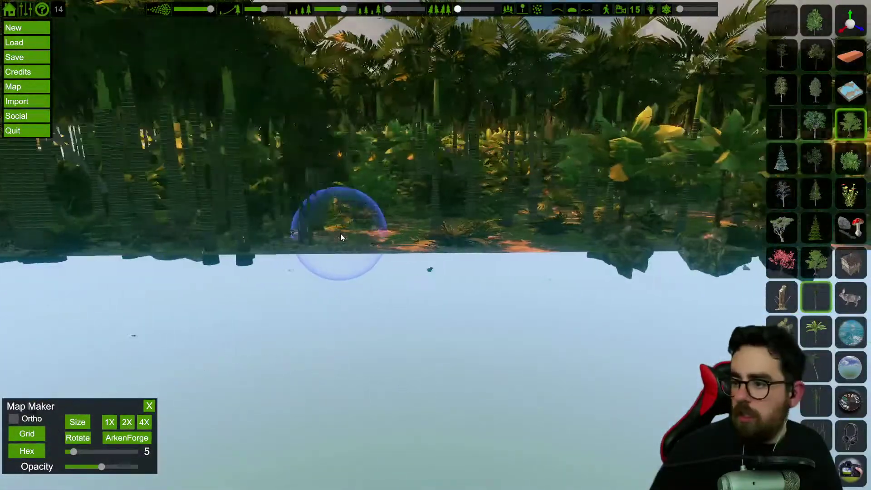
{"action": "key", "text": "d"}
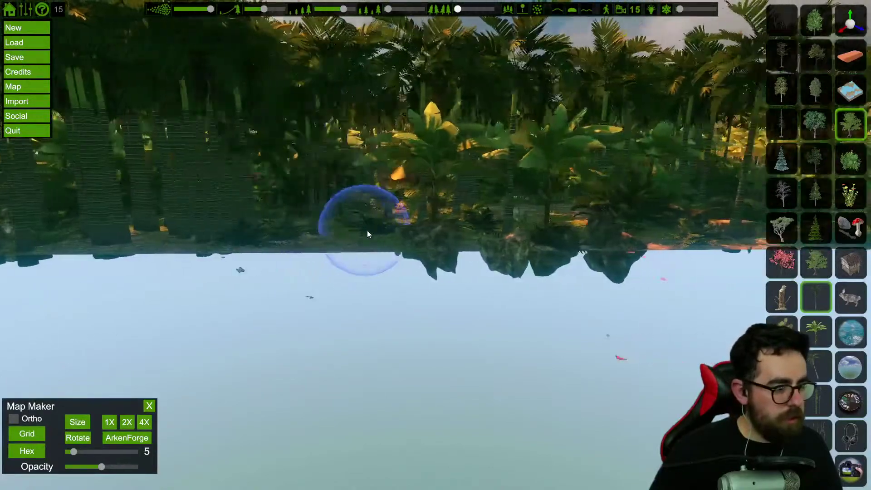
{"action": "key", "text": "d"}
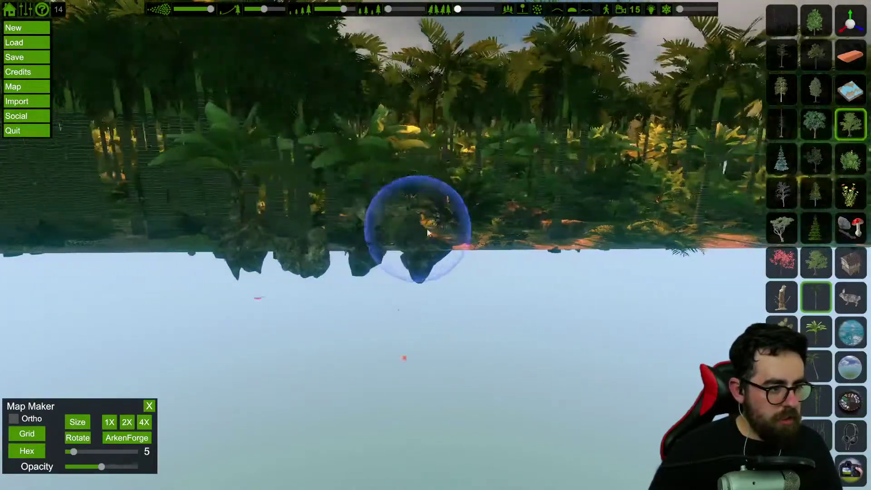
{"action": "key", "text": "d"}
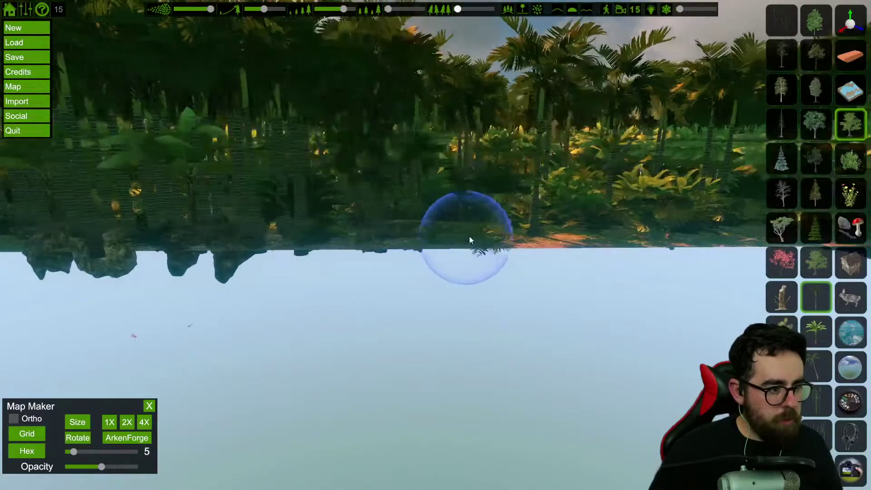
{"action": "key", "text": "d"}
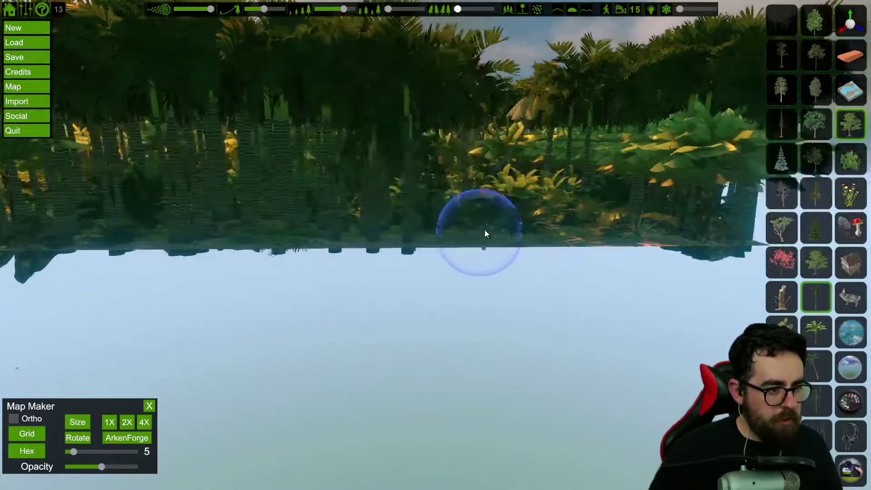
{"action": "key", "text": "d"}
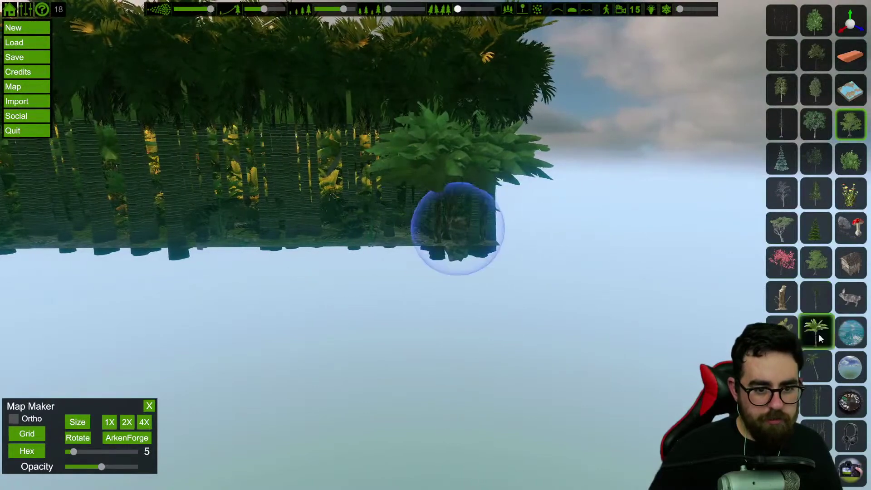
Paint a dense row of broad-leaved banana palms in front of the tall palms along the full length of this shoreline edge
{"action": "key", "text": "a"}
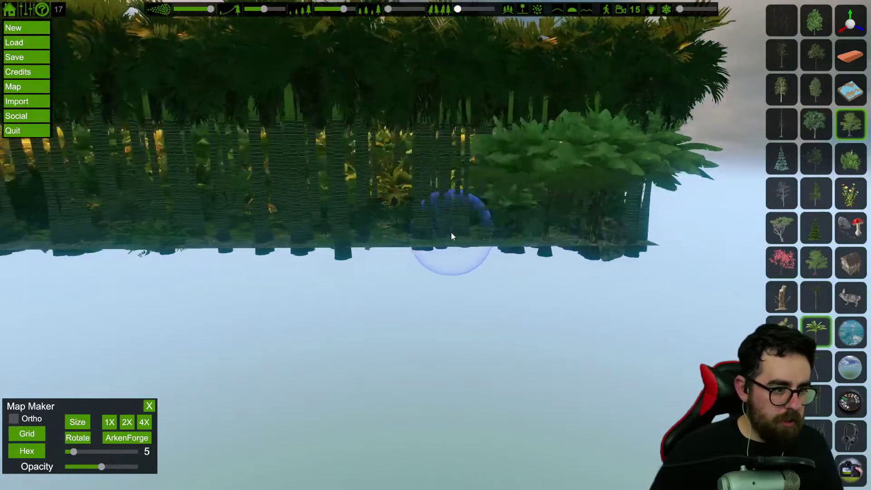
{"action": "key", "text": "a"}
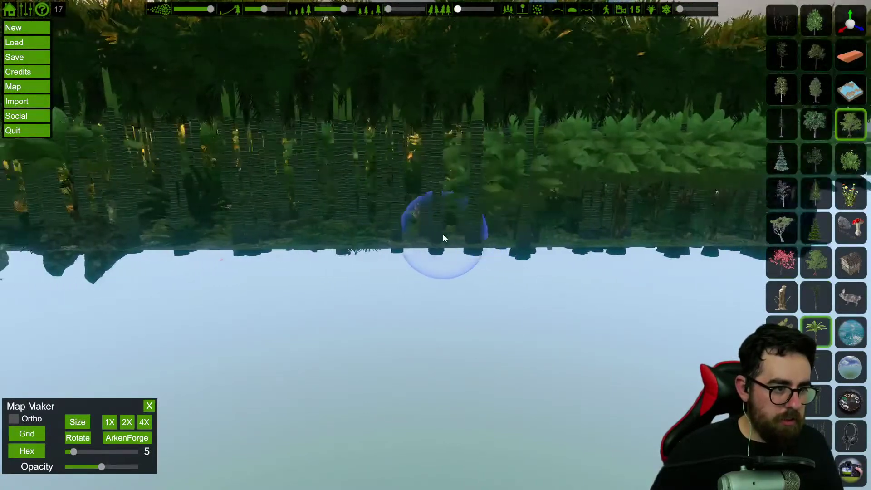
{"action": "key", "text": "a"}
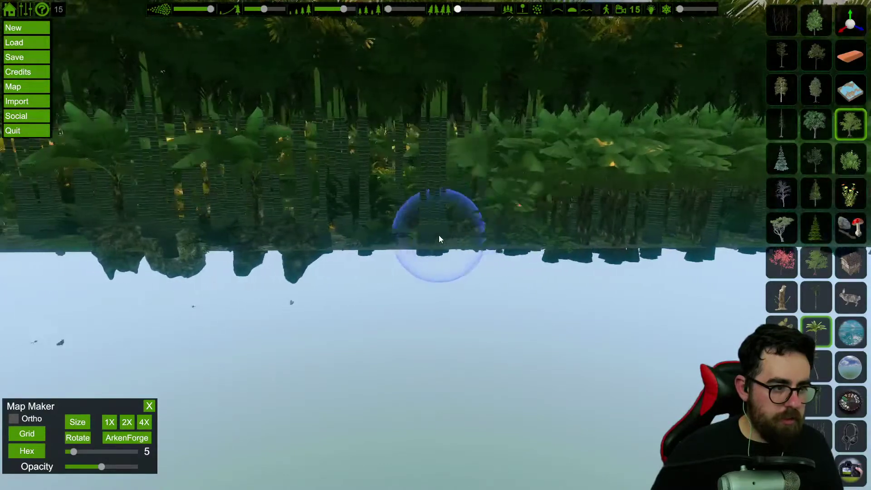
{"action": "key", "text": "a"}
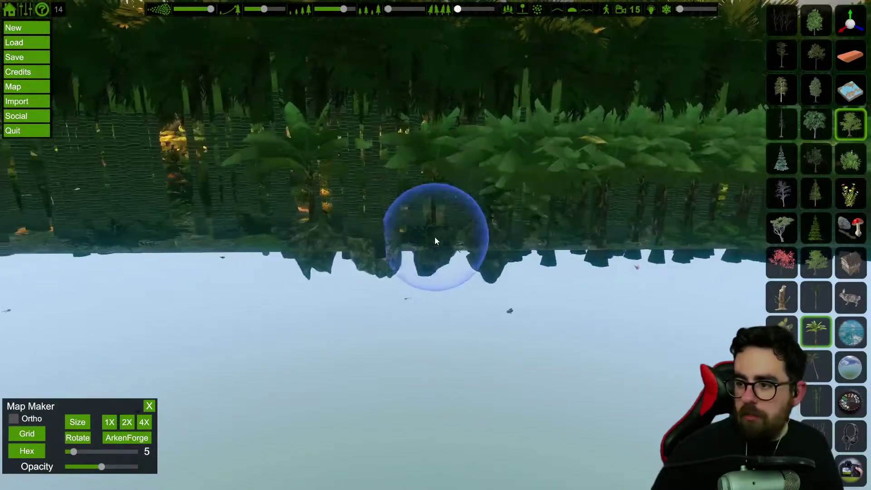
{"action": "key", "text": "a"}
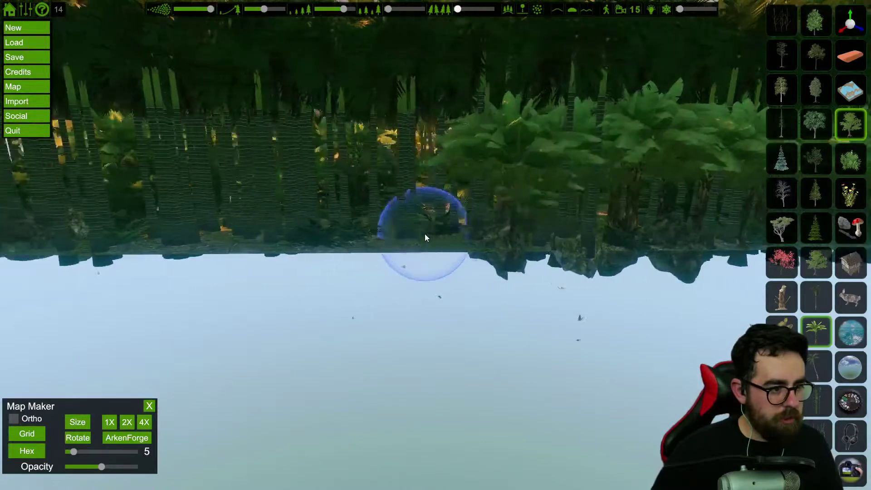
{"action": "key", "text": "a"}
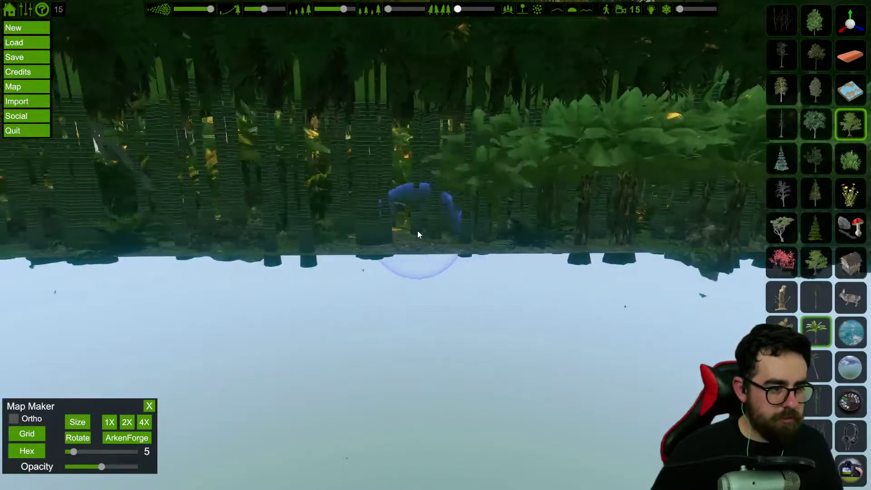
{"action": "key", "text": "a"}
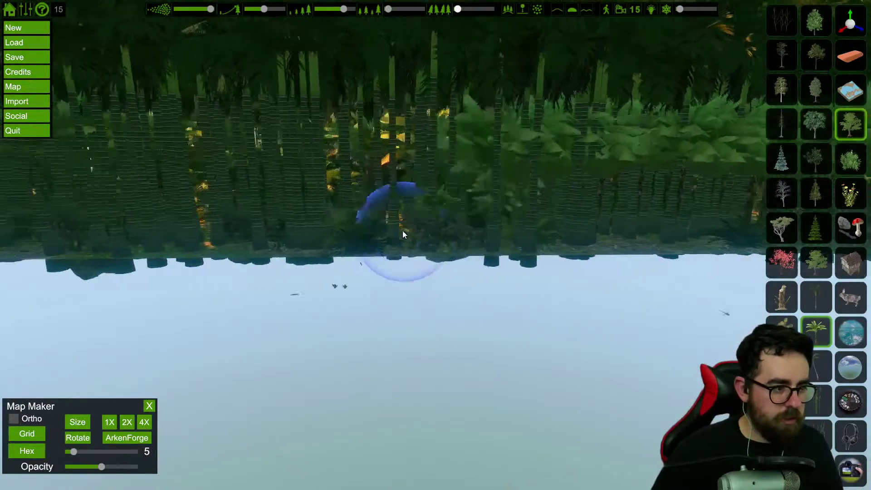
{"action": "key", "text": "a"}
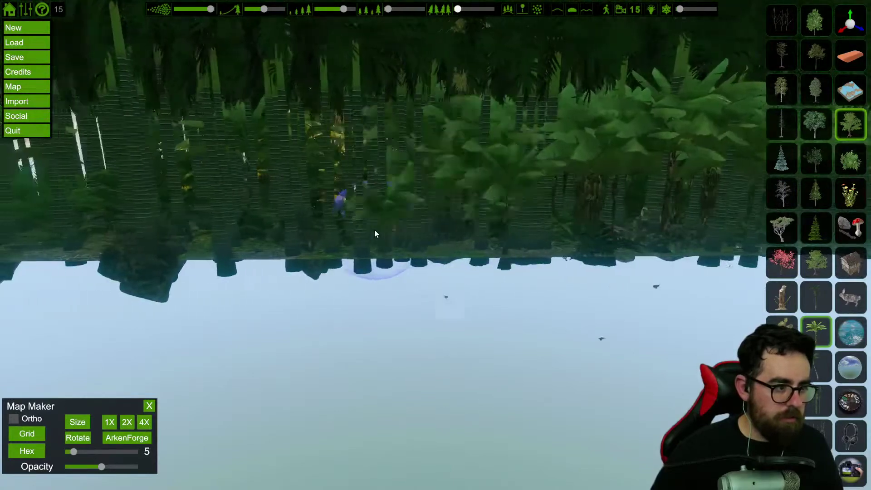
{"action": "key", "text": "a"}
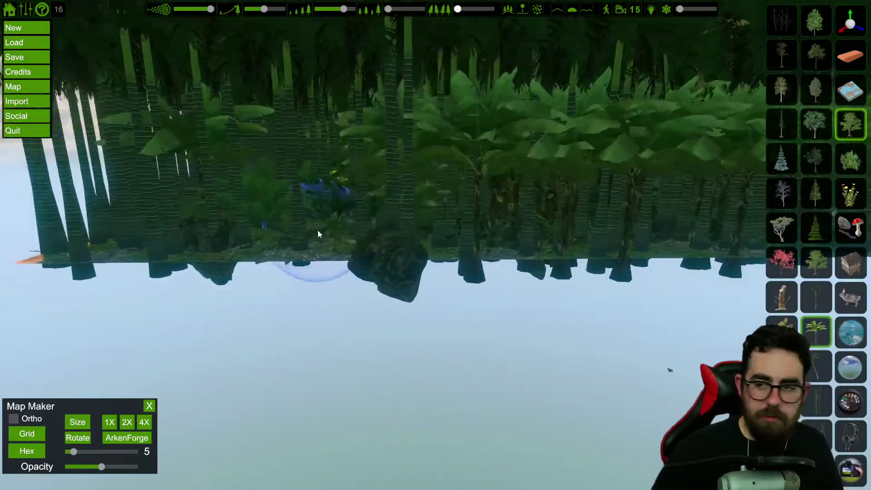
{"action": "key", "text": "a"}
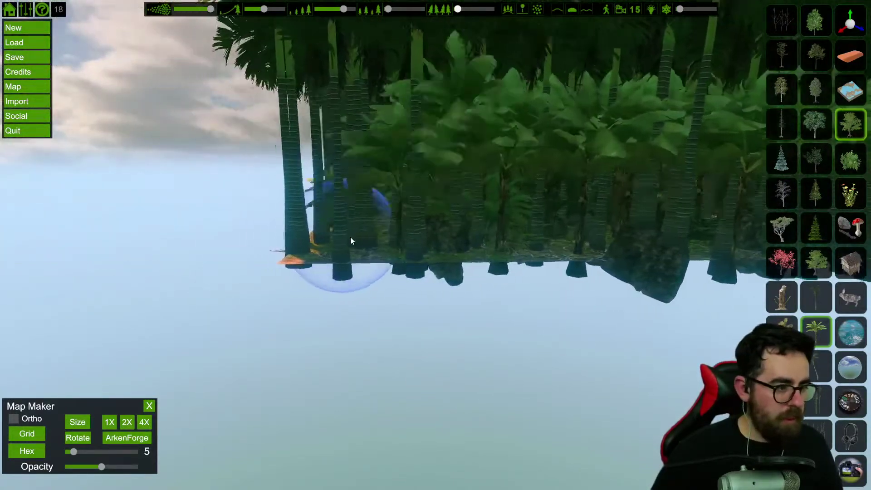
{"action": "key", "text": "a"}
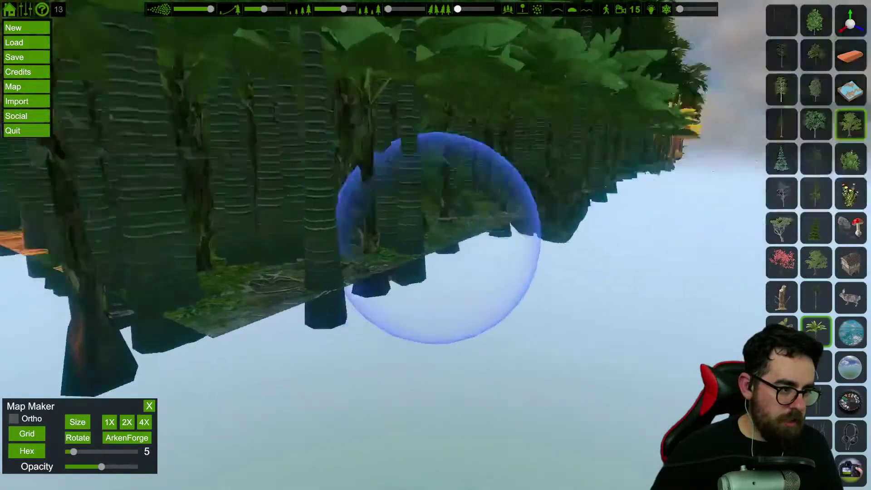
Turn the corner and continue the banana palm row along the sunlit adjoining edge up to its far corner
{"action": "key", "text": "a"}
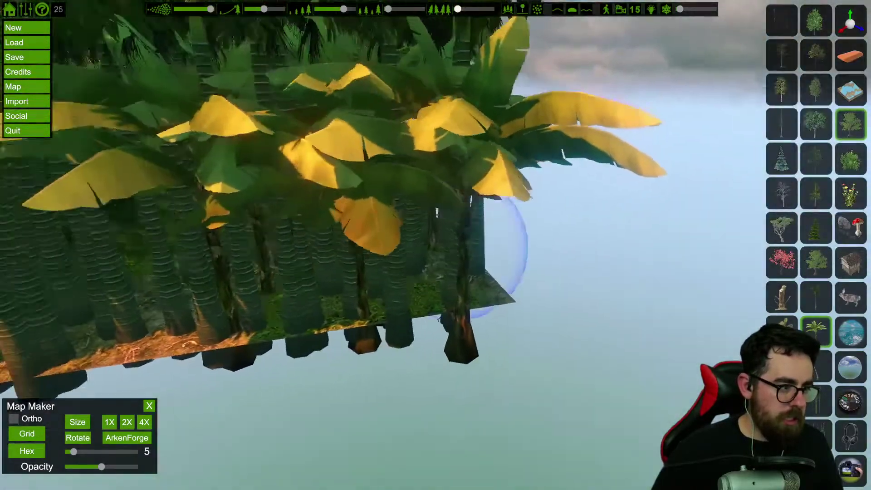
{"action": "key", "text": "a"}
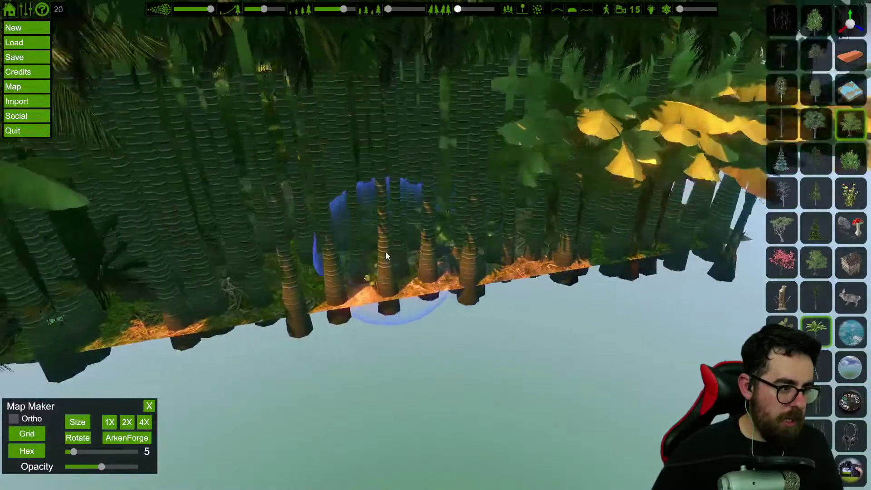
{"action": "key", "text": "a"}
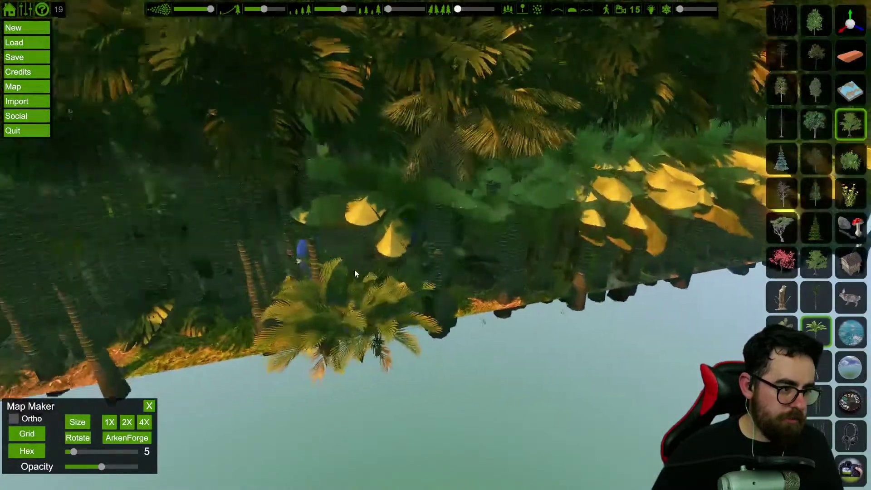
{"action": "key", "text": "a"}
{"action": "mouse_move", "coordinate": [312, 315]}
{"action": "left_mouse_down"}
{"action": "mouse_move", "coordinate": [271, 342]}
{"action": "mouse_move", "coordinate": [249, 392]}
{"action": "mouse_move", "coordinate": [256, 416]}
{"action": "mouse_move", "coordinate": [234, 421]}
{"action": "mouse_move", "coordinate": [224, 443]}
{"action": "left_mouse_up"}
{"action": "key", "text": "a"}
{"action": "key", "text": "a"}
{"action": "key", "text": "a"}
{"action": "key", "text": "a"}
{"action": "key", "text": "a"}
{"action": "key", "text": "a"}
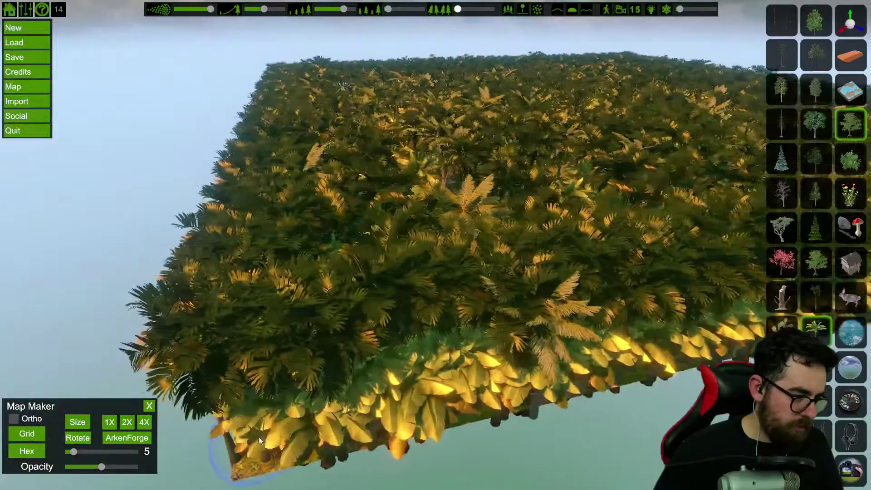
Round the island's corner with more banana palms and fill in the row beside it
{"action": "key", "text": "w"}
{"action": "right_click_drag", "start_coordinate": [302, 409], "coordinate": [379, 421]}
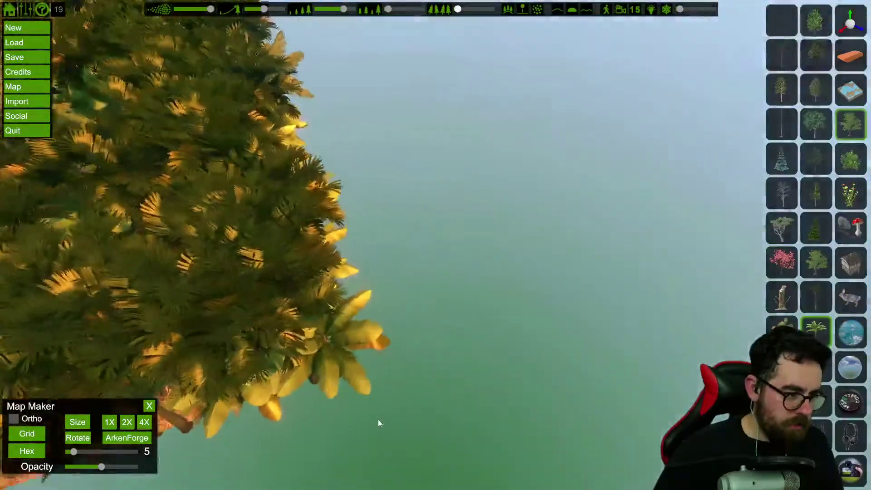
{"action": "key", "text": "a"}
{"action": "key", "text": "a"}
{"action": "mouse_move", "coordinate": [309, 390]}
{"action": "left_mouse_down"}
{"action": "mouse_move", "coordinate": [295, 408]}
{"action": "mouse_move", "coordinate": [235, 399]}
{"action": "left_mouse_up"}
{"action": "right_click_drag", "start_coordinate": [235, 397], "coordinate": [513, 408]}
{"action": "right_click_drag", "start_coordinate": [435, 318], "coordinate": [631, 318]}
{"action": "right_click_drag", "start_coordinate": [435, 272], "coordinate": [832, 420]}
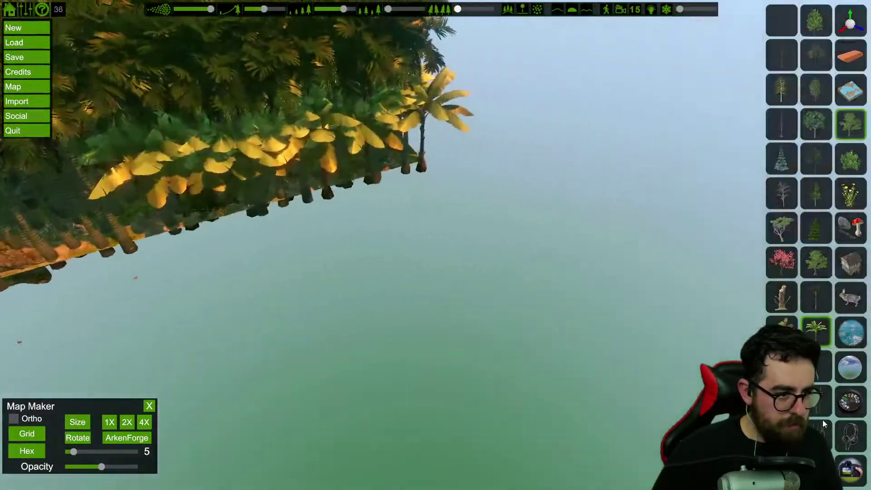
{"action": "right_click_drag", "start_coordinate": [367, 256], "coordinate": [222, 446]}
{"action": "mouse_move", "coordinate": [221, 443]}
{"action": "left_mouse_down"}
{"action": "mouse_move", "coordinate": [208, 467]}
{"action": "mouse_move", "coordinate": [213, 423]}
{"action": "left_mouse_up"}
{"action": "right_click_drag", "start_coordinate": [213, 423], "coordinate": [272, 409]}
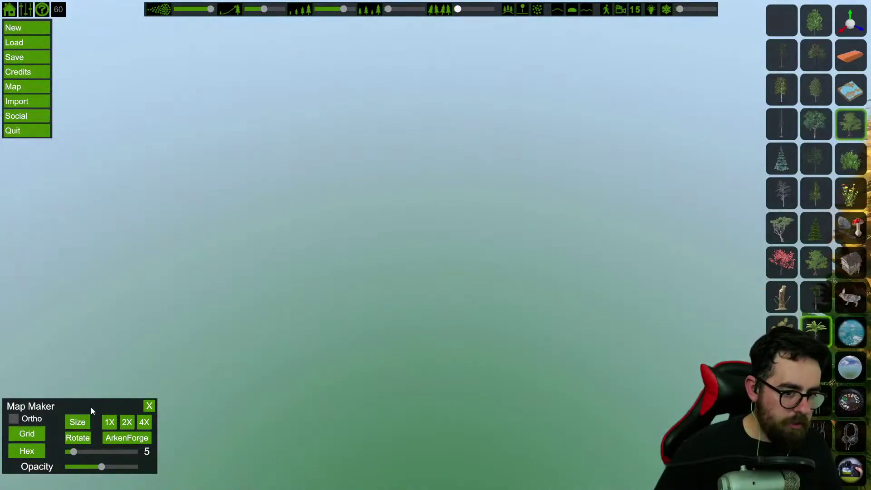
Examine the planted shoreline from above and fly through the canopy into the jungle interior
{"action": "right_click_drag", "start_coordinate": [190, 320], "coordinate": [444, 284]}
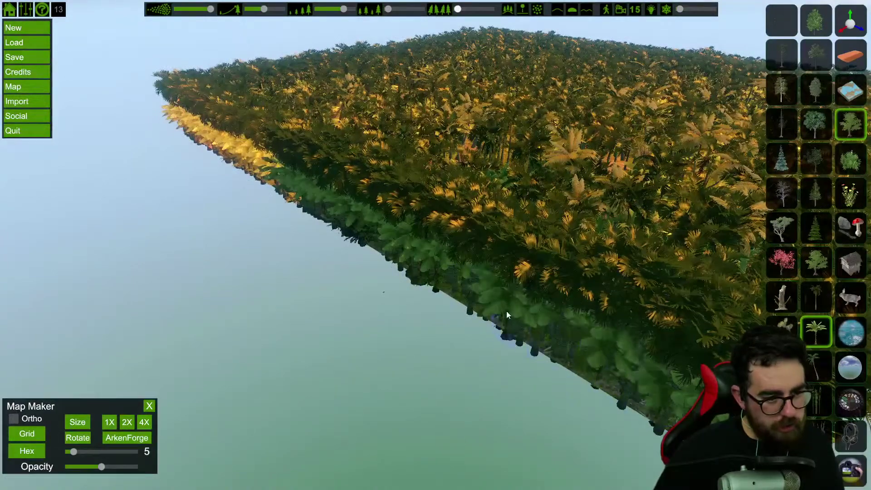
{"action": "right_click_drag", "start_coordinate": [866, 418], "coordinate": [486, 354]}
{"action": "key", "text": "w"}
{"action": "key", "text": "w"}
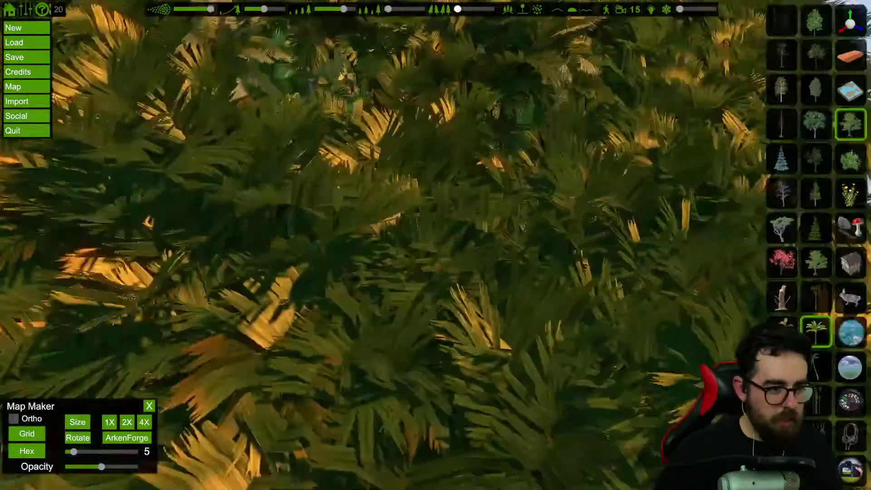
{"action": "key", "text": "w"}
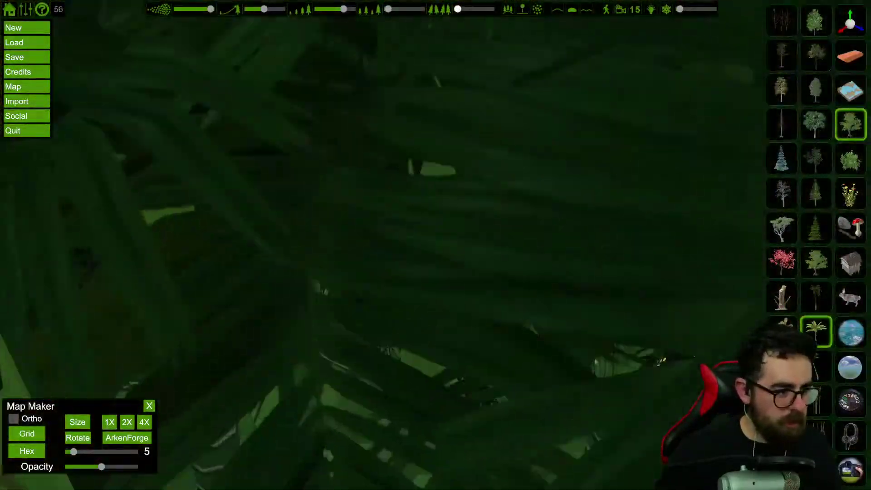
{"action": "key", "text": "w"}
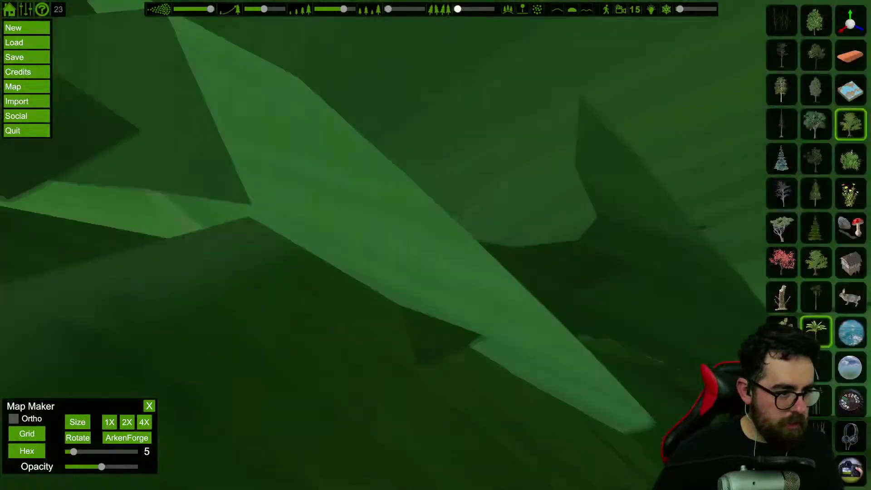
{"action": "key", "text": "w"}
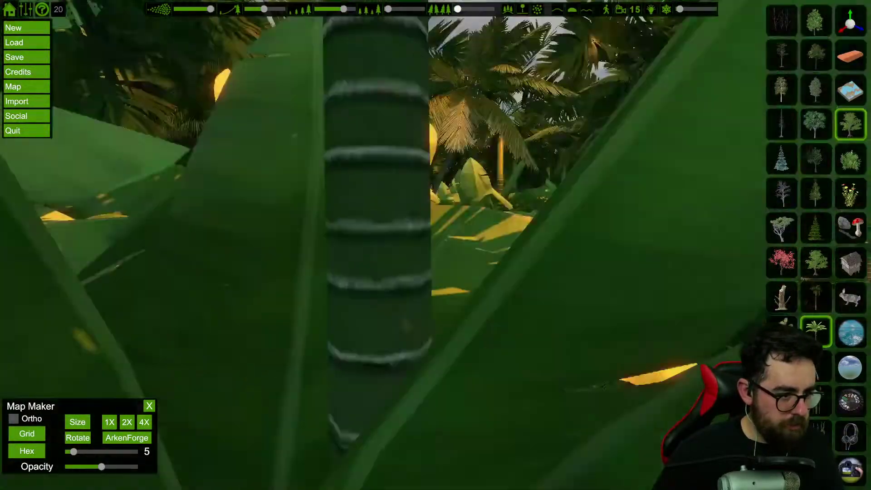
{"action": "key", "text": "w"}
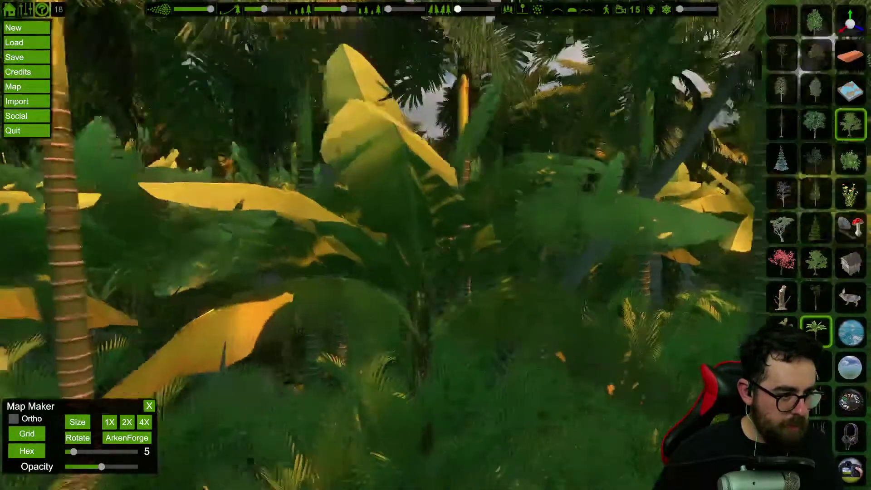
{"action": "key", "text": "w"}
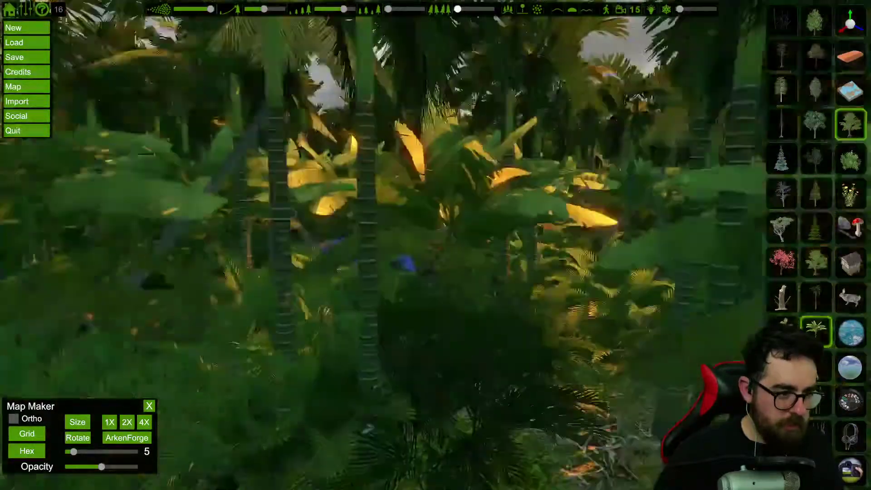
{"action": "key", "text": "w"}
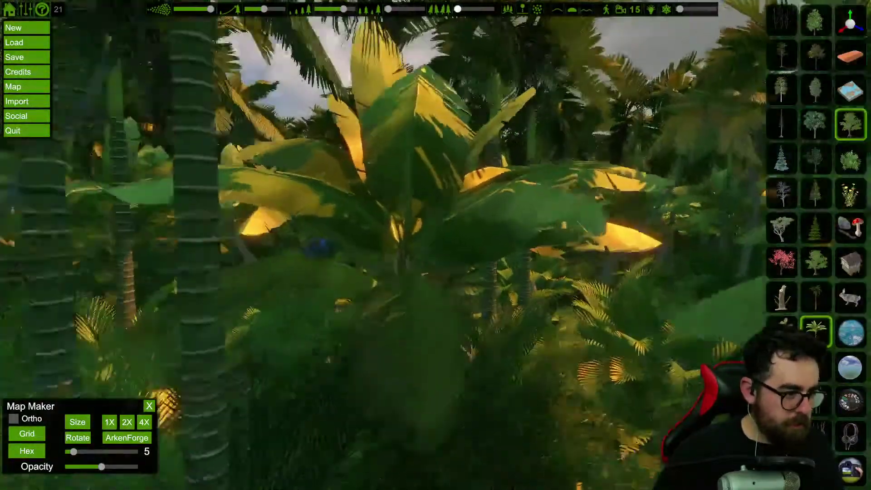
{"action": "key", "text": "w"}
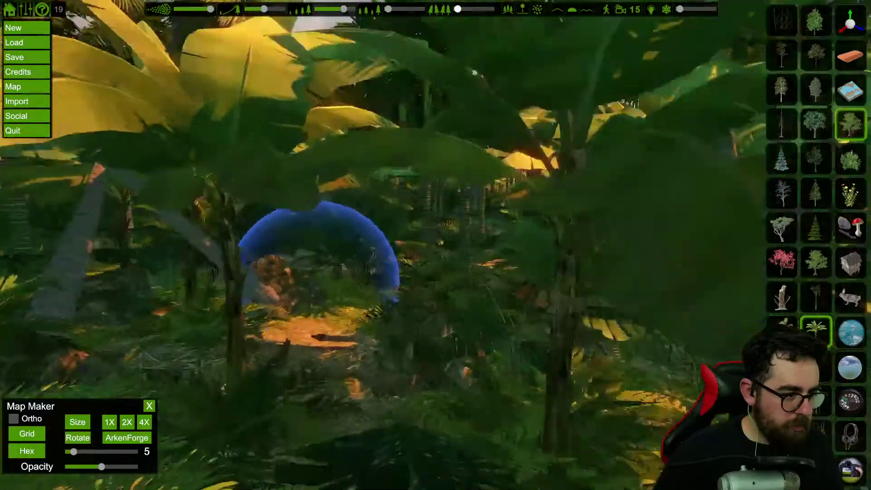
{"action": "key", "text": "w"}
{"action": "key", "text": "w"}
Examine the jungle at ground level with the interface hidden, and restore the interface at the end
{"action": "key", "text": "Tab"}
{"action": "key", "text": "w"}
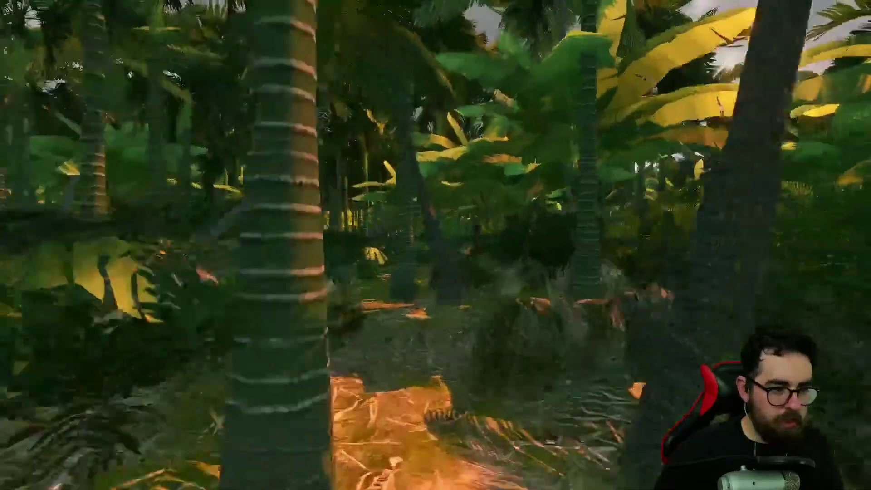
{"action": "key", "text": "w"}
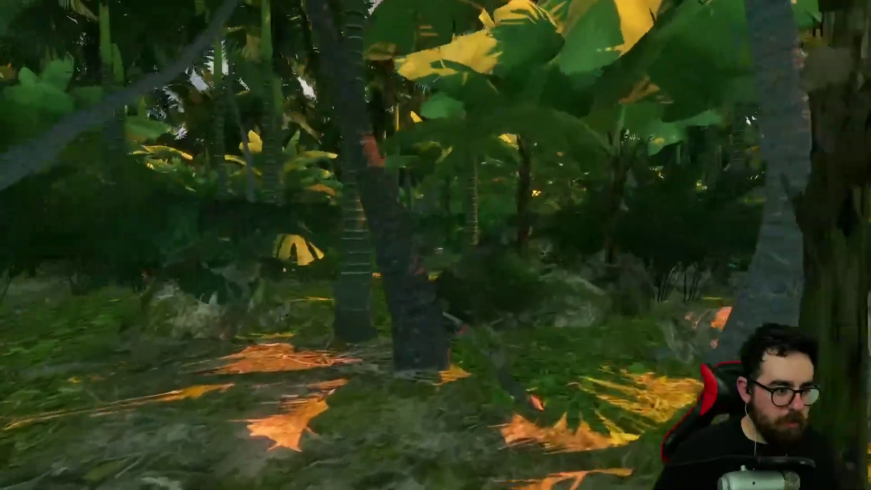
{"action": "key", "text": "w"}
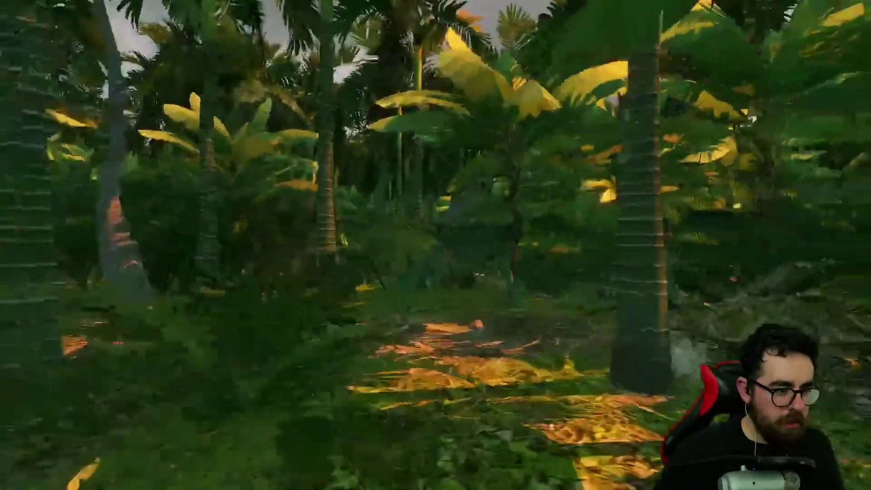
{"action": "key", "text": "w"}
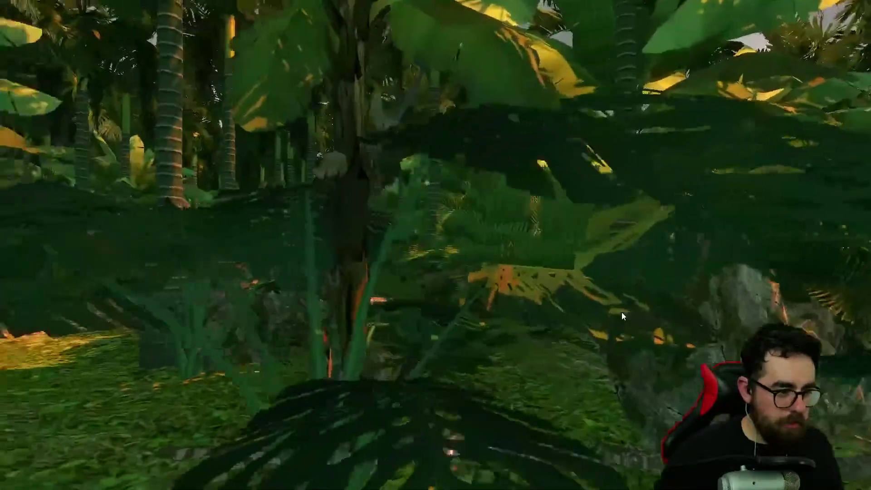
{"action": "key", "text": "Tab"}
Lower the camera speed slightly in the program settings for slower movement through the jungle
{"action": "left_click", "coordinate": [842, 403]}
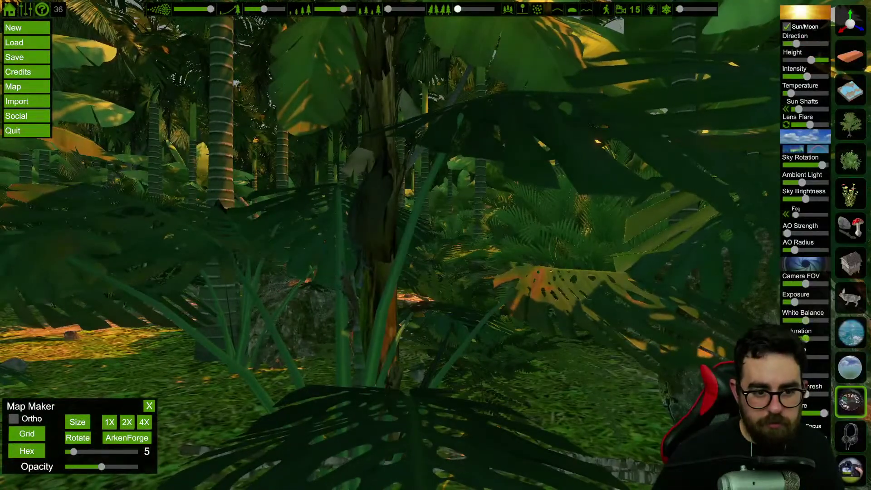
{"action": "left_click", "coordinate": [850, 407]}
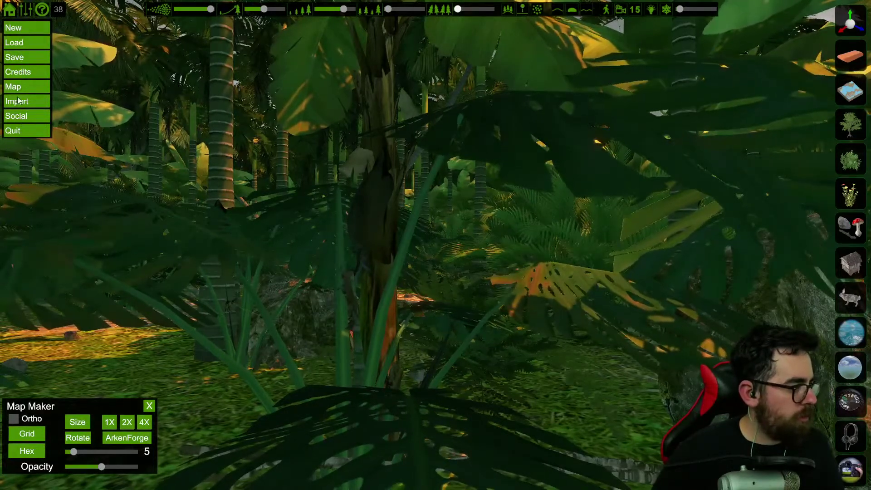
{"action": "left_click", "coordinate": [28, 12]}
{"action": "key", "text": "w"}
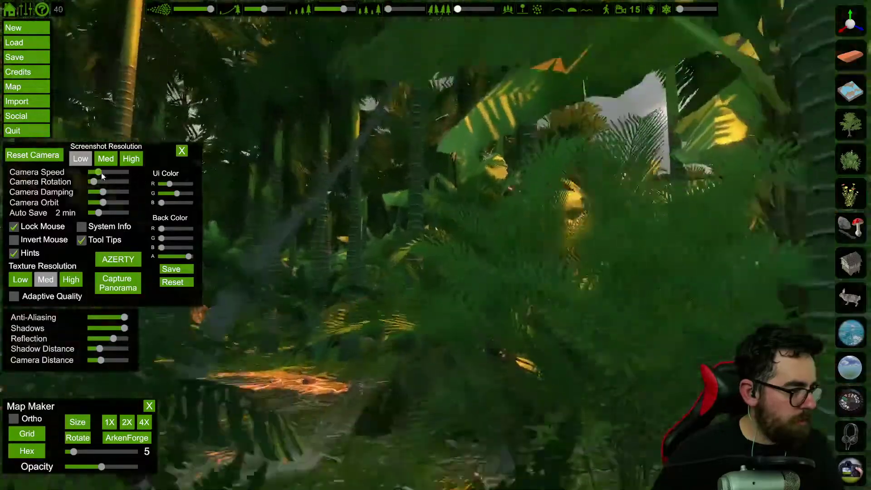
{"action": "left_click_drag", "start_coordinate": [100, 173], "coordinate": [94, 172]}
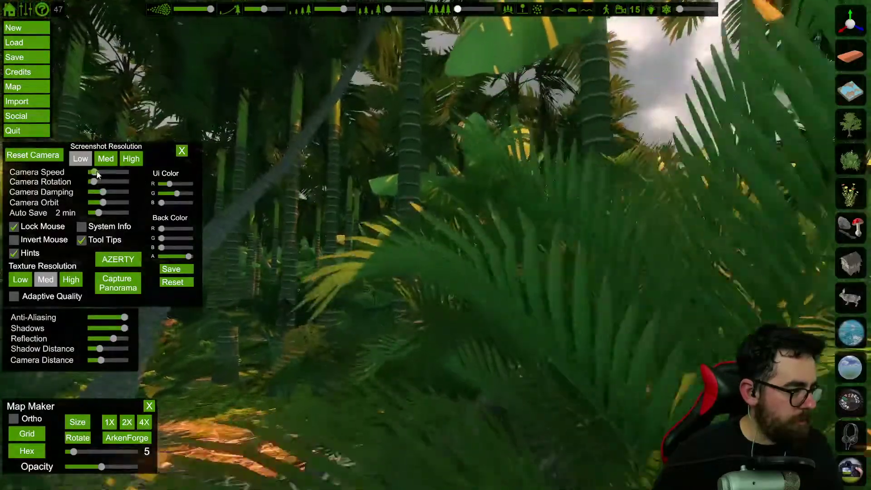
Close the program settings, hide the interface and examine the jungle floor and leaning palm trunk while moving forward slowly
{"action": "key", "text": "w"}
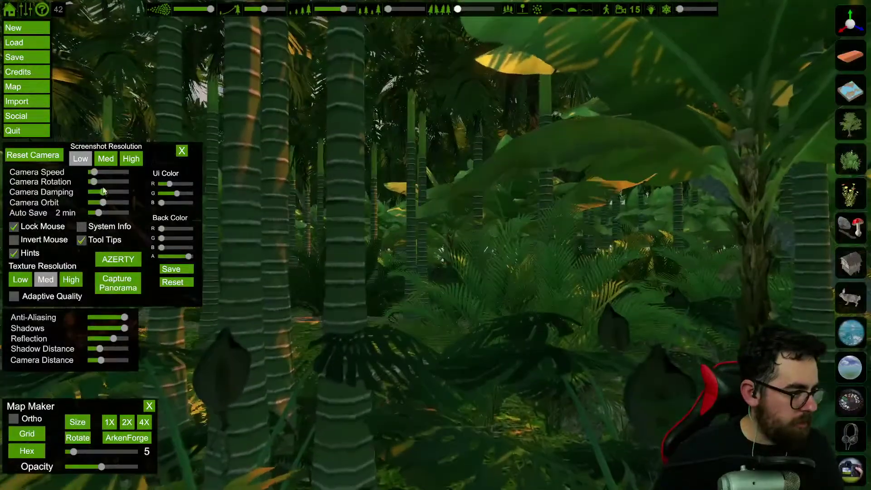
{"action": "left_click", "coordinate": [182, 151]}
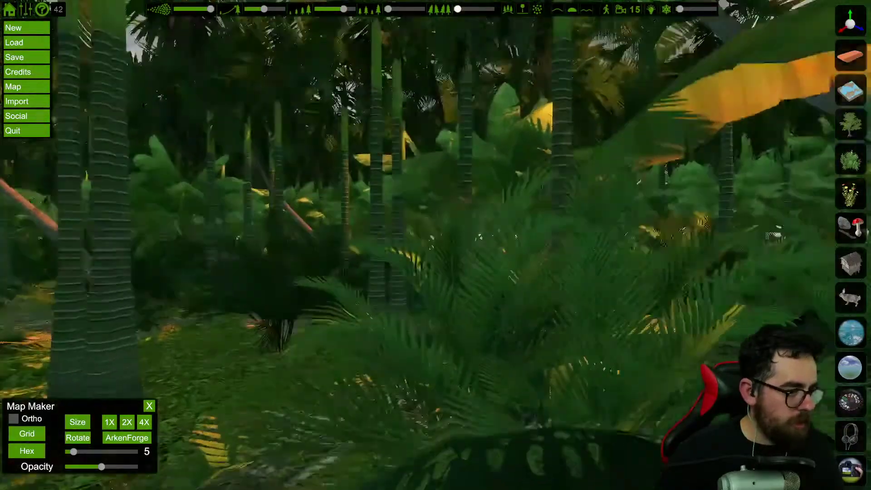
{"action": "key", "text": "h"}
{"action": "key", "text": "w"}
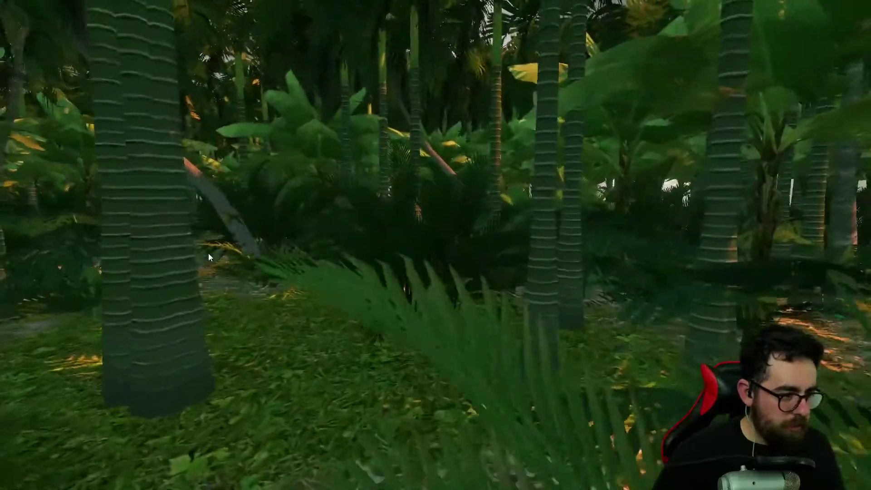
{"action": "key", "text": "w"}
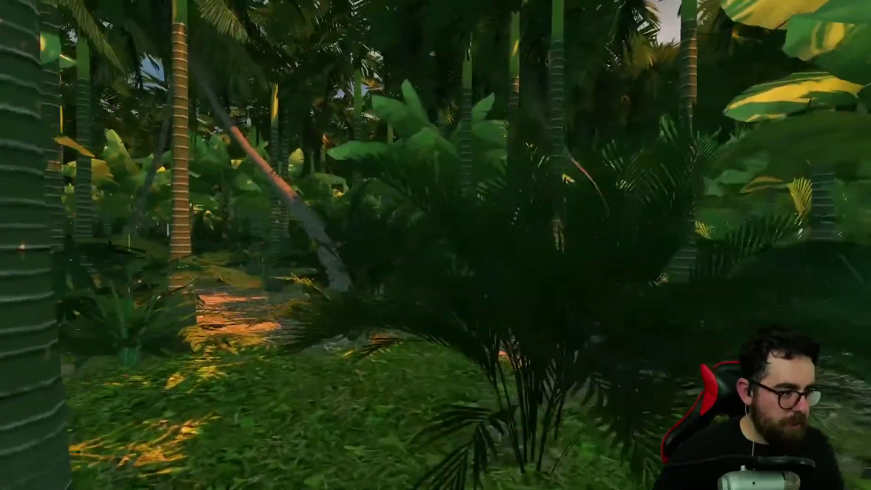
{"action": "key", "text": "w"}
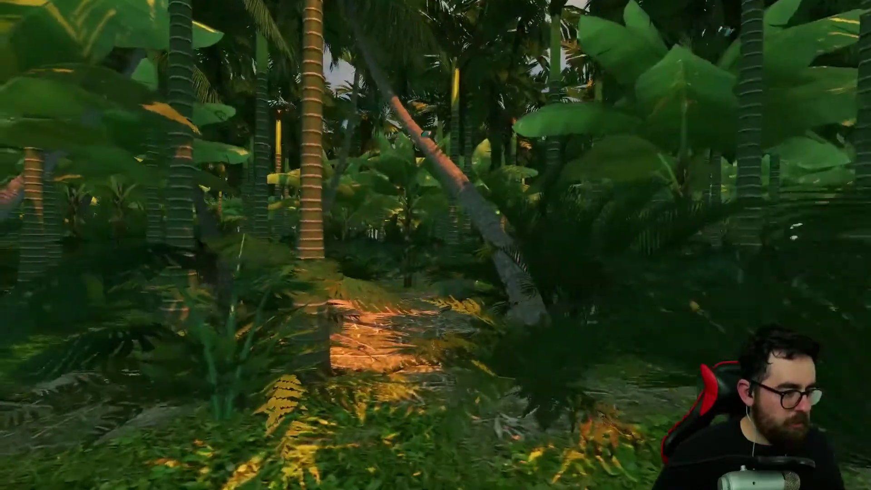
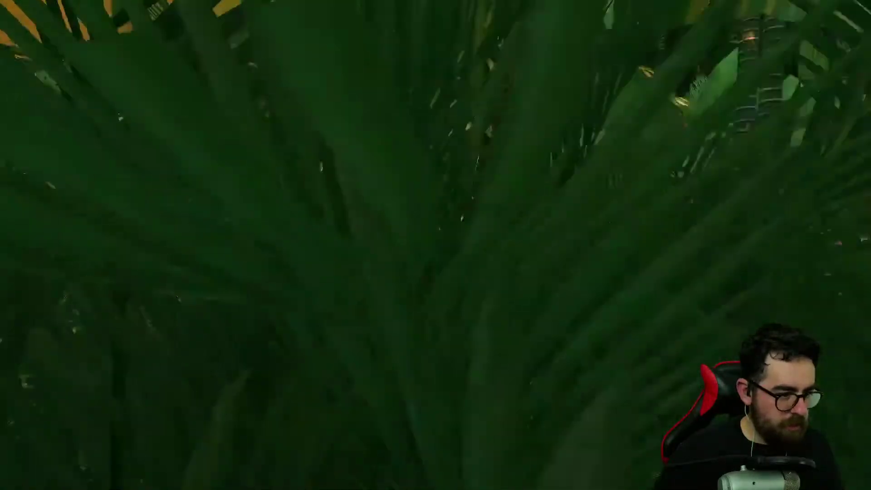
Examine the dense undergrowth, mossy boulders and banana palms deeper in the jungle at ground level
{"action": "key", "text": "w"}
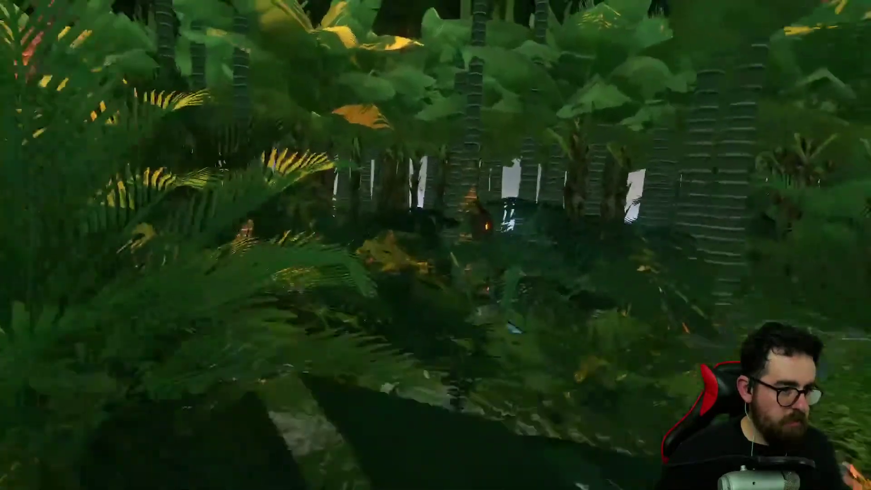
{"action": "key", "text": "w"}
{"action": "key", "text": "w"}
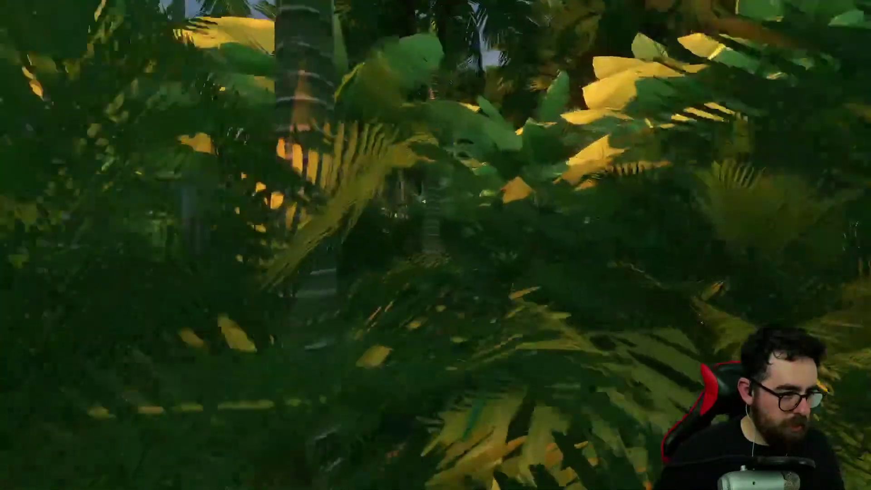
{"action": "key", "text": "w"}
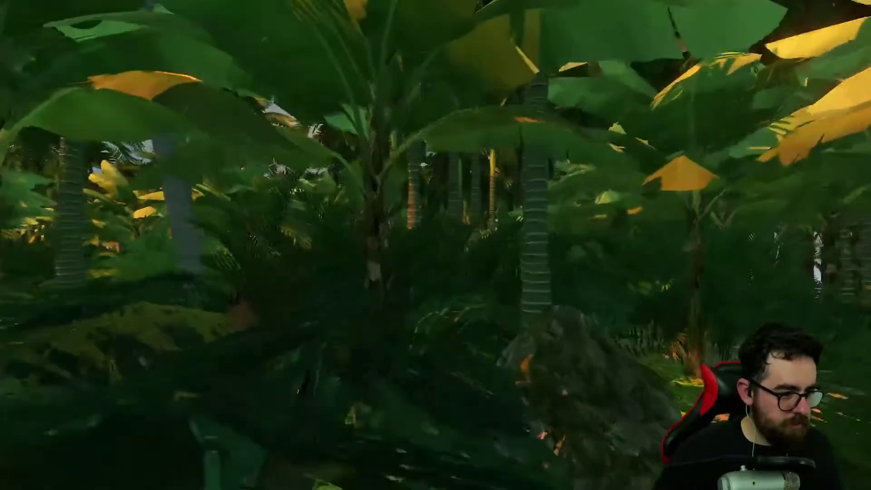
{"action": "key", "text": "w"}
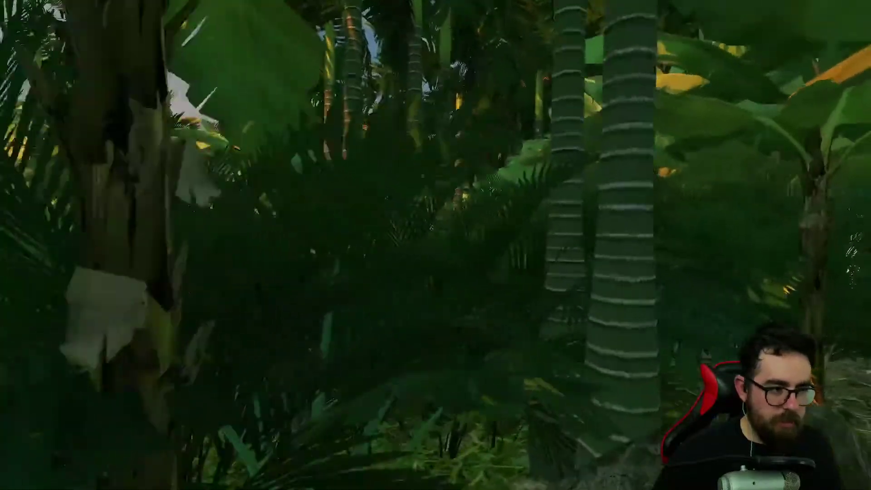
{"action": "key", "text": "w"}
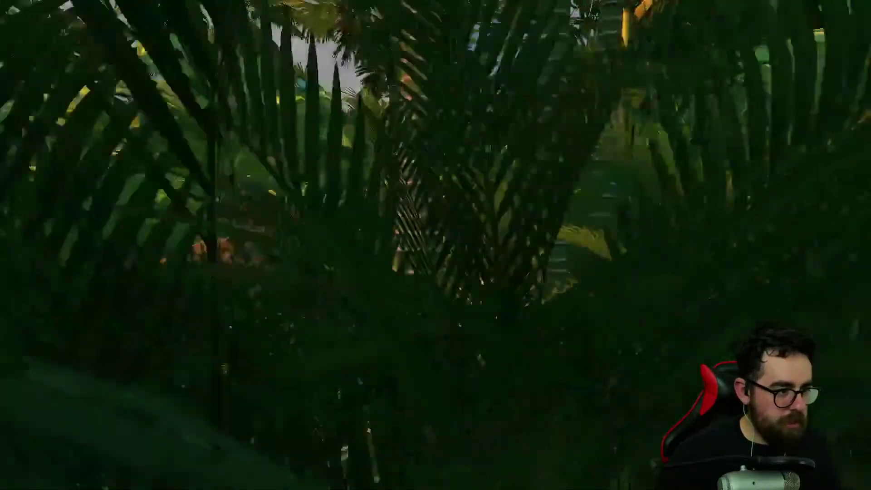
{"action": "key", "text": "w"}
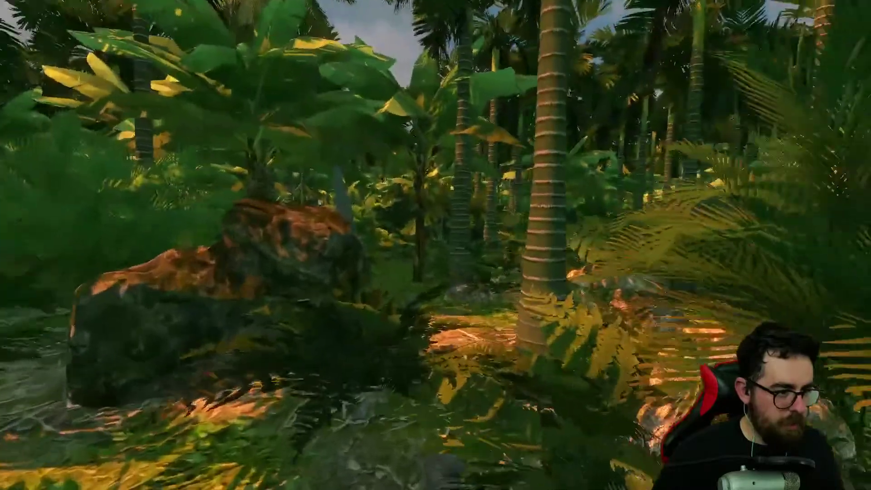
{"action": "key", "text": "w"}
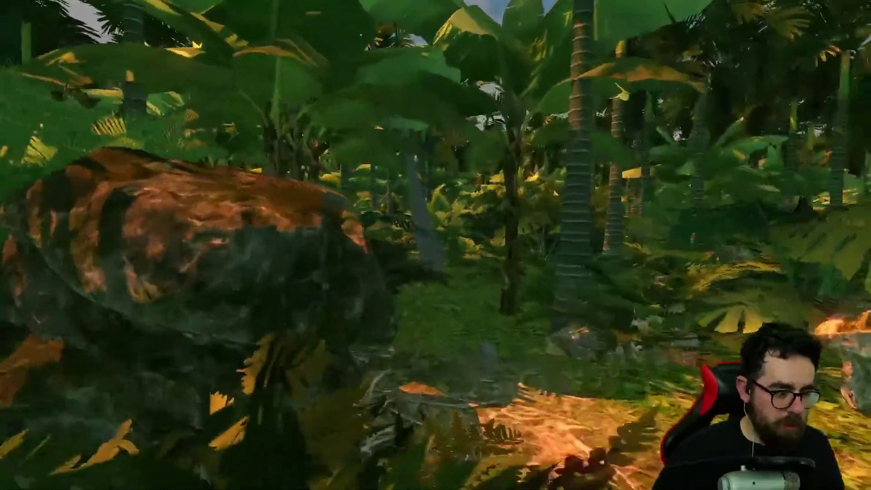
{"action": "key", "text": "w"}
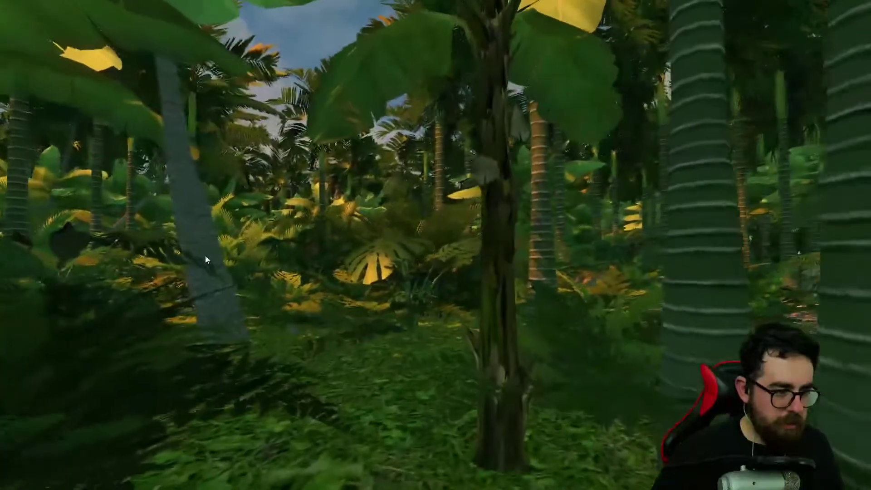
Restore the interface, save the jungle scene and quit the program, closing the open Videos folder as well
{"action": "key", "text": "Tab"}
{"action": "left_click", "coordinate": [28, 57]}
{"action": "left_click", "coordinate": [340, 188]}
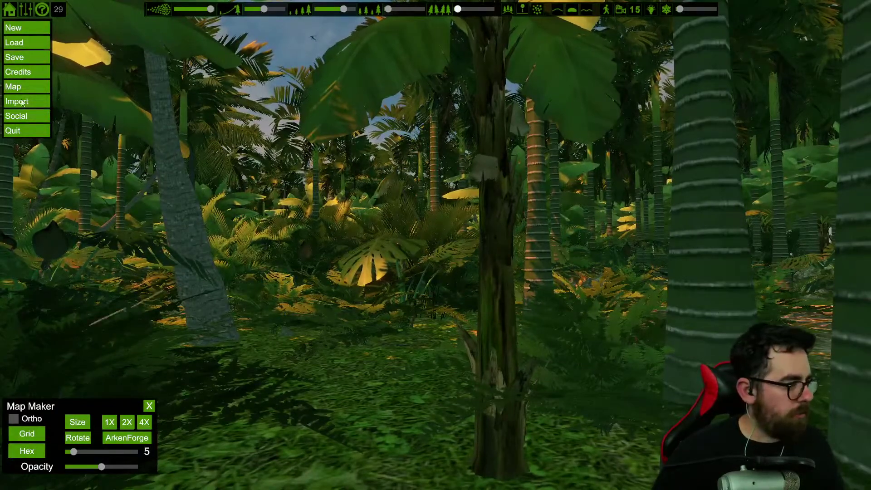
{"action": "left_click", "coordinate": [14, 131]}
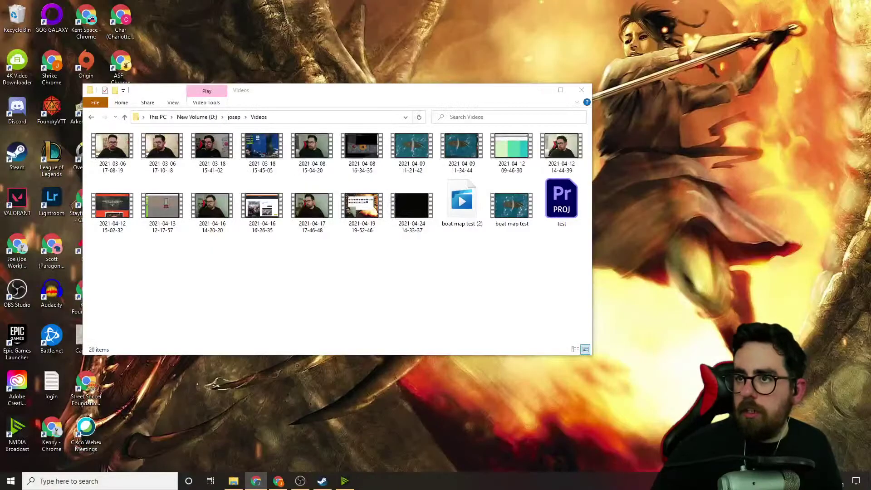
{"action": "left_click", "coordinate": [581, 90]}
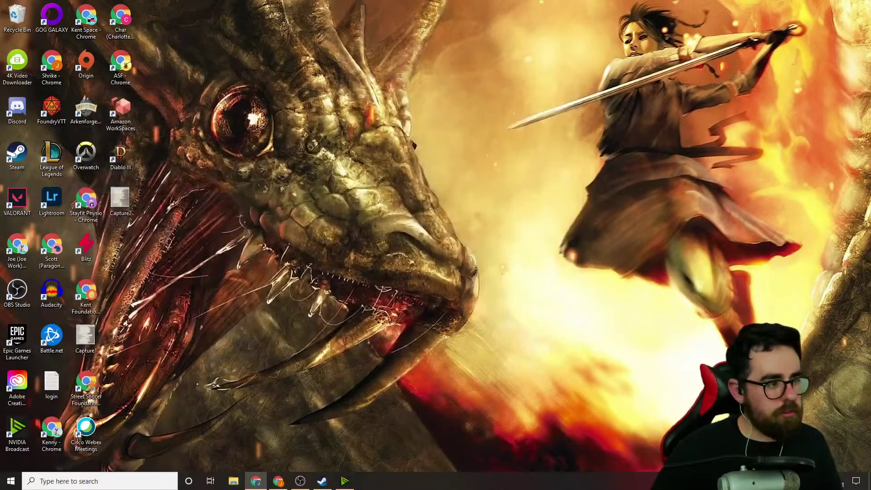
Switch to the Inkarnate maps page in the browser and clear away the Discord invitation
{"action": "left_click_drag", "start_coordinate": [0, 27], "coordinate": [580, 107]}
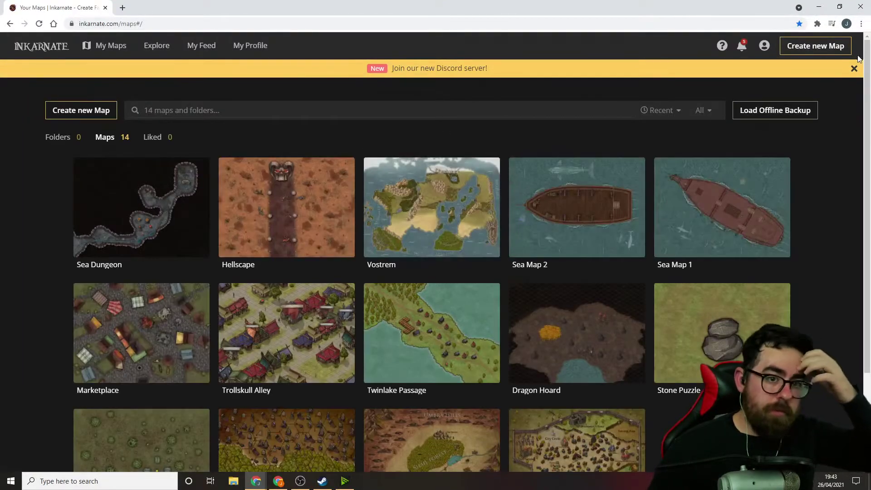
{"action": "left_click", "coordinate": [833, 85]}
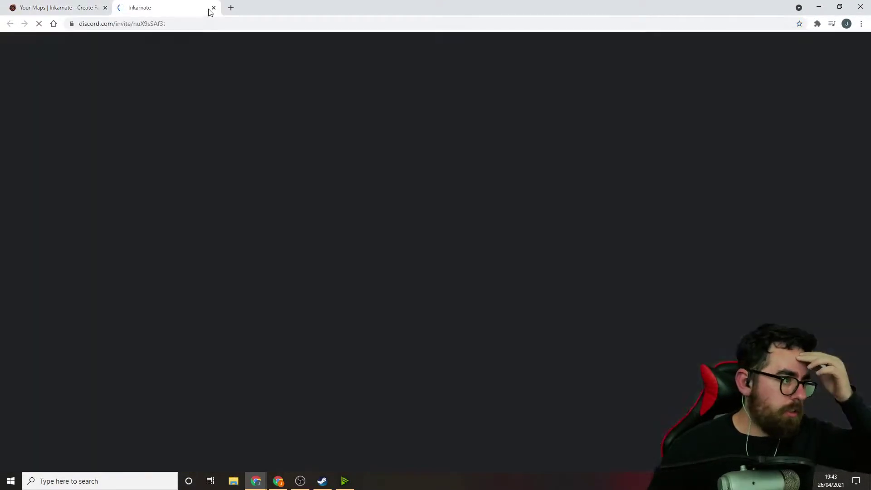
{"action": "left_click", "coordinate": [213, 8]}
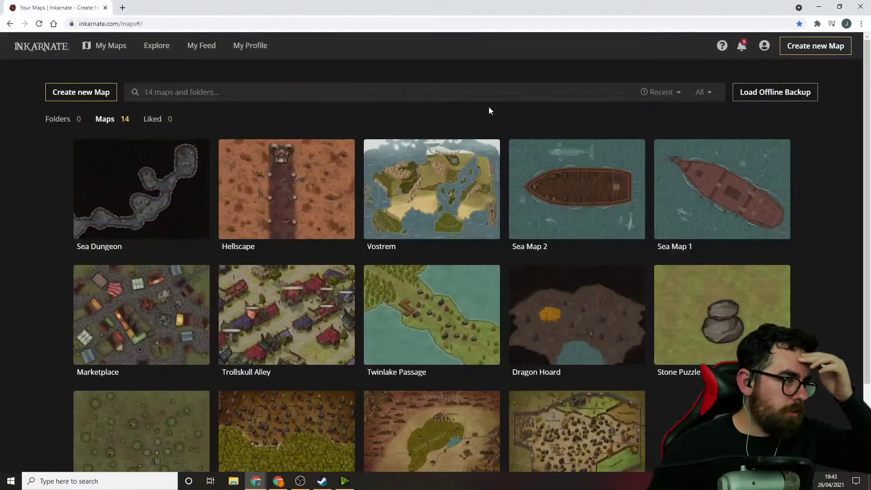
Create a new Inkarnate map in the Fantasy Battlemaps 2.0 style at High (2k) resolution with a Landscape 40 x 30 tile layout
{"action": "left_click", "coordinate": [815, 46]}
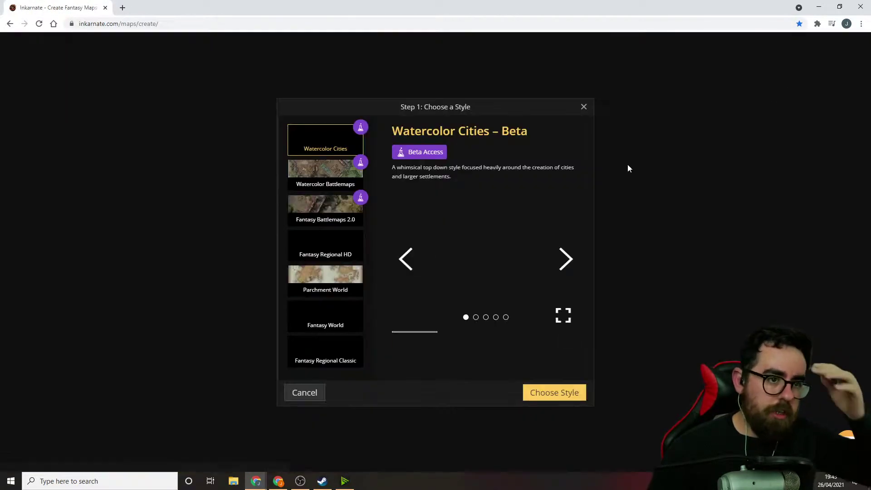
{"action": "left_click", "coordinate": [332, 184]}
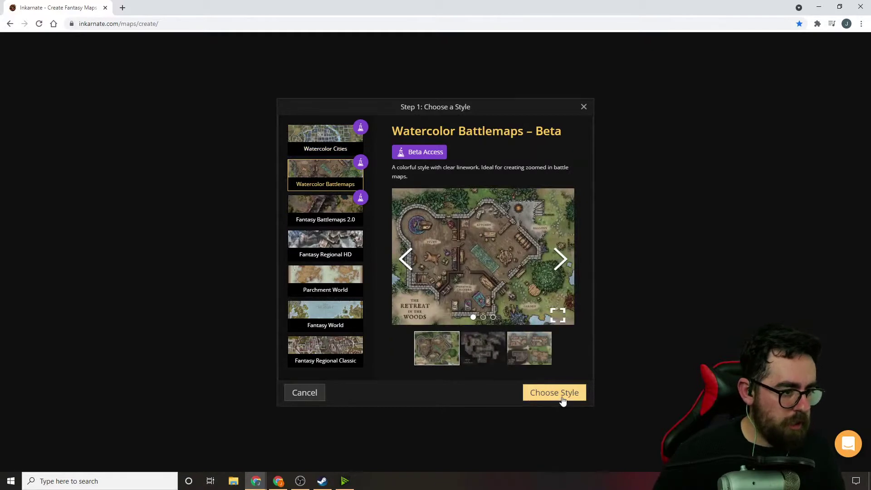
{"action": "left_click", "coordinate": [335, 211]}
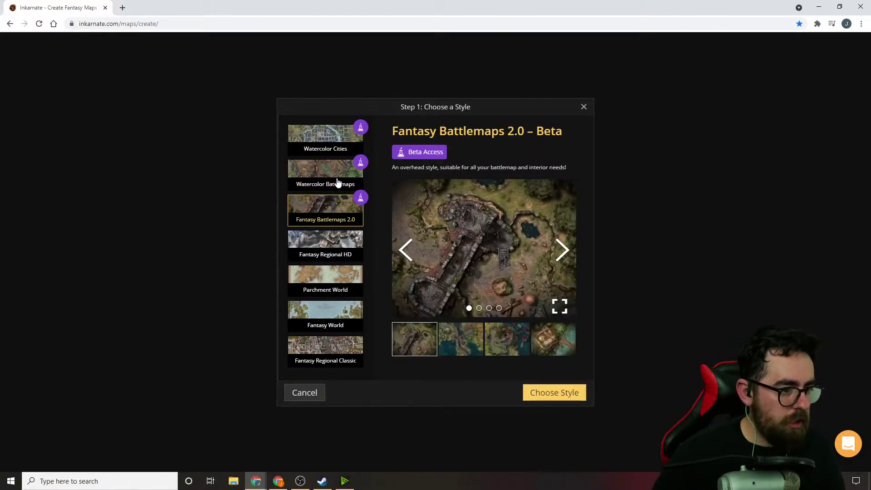
{"action": "left_click", "coordinate": [338, 177]}
{"action": "left_click", "coordinate": [335, 204]}
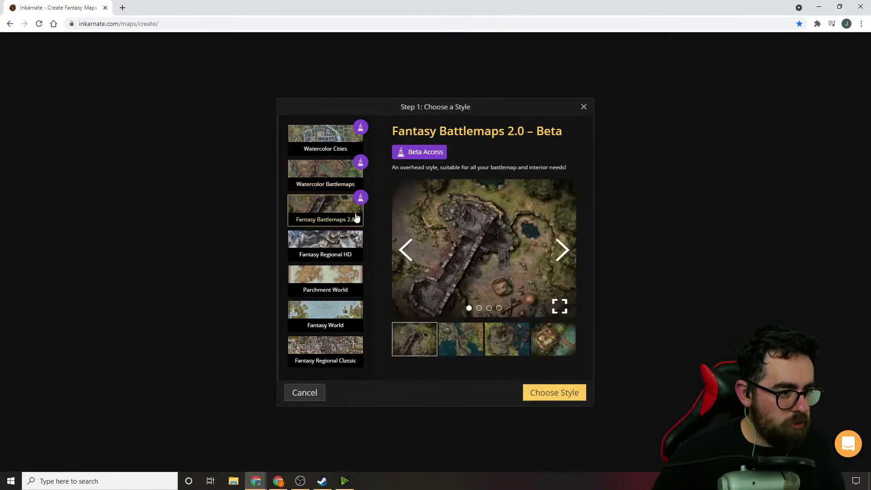
{"action": "left_click", "coordinate": [569, 393]}
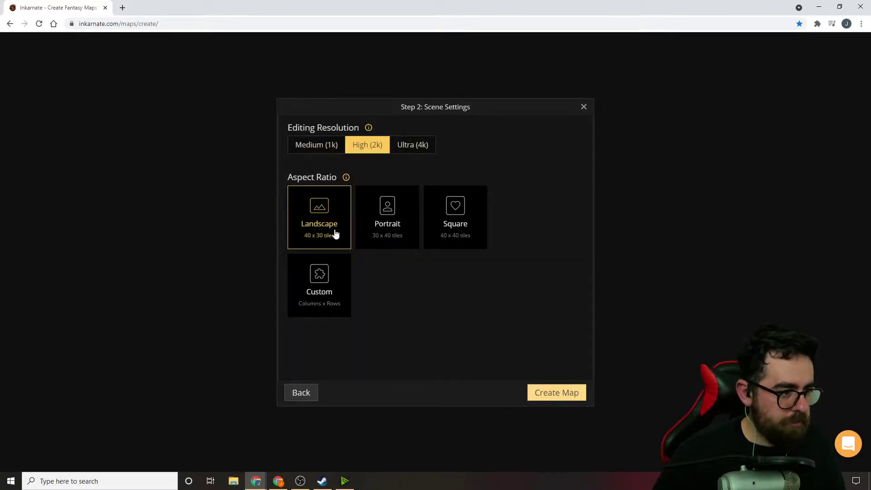
{"action": "left_click", "coordinate": [549, 392]}
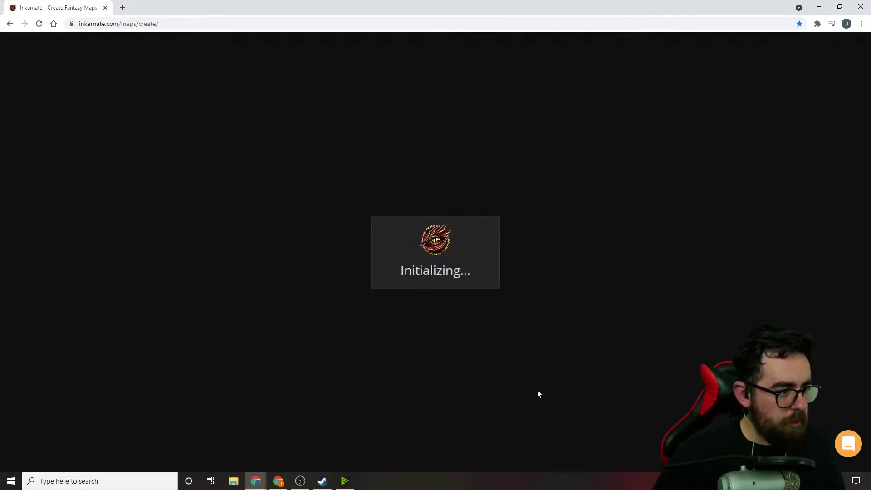
{"action": "left_click", "coordinate": [299, 481]}
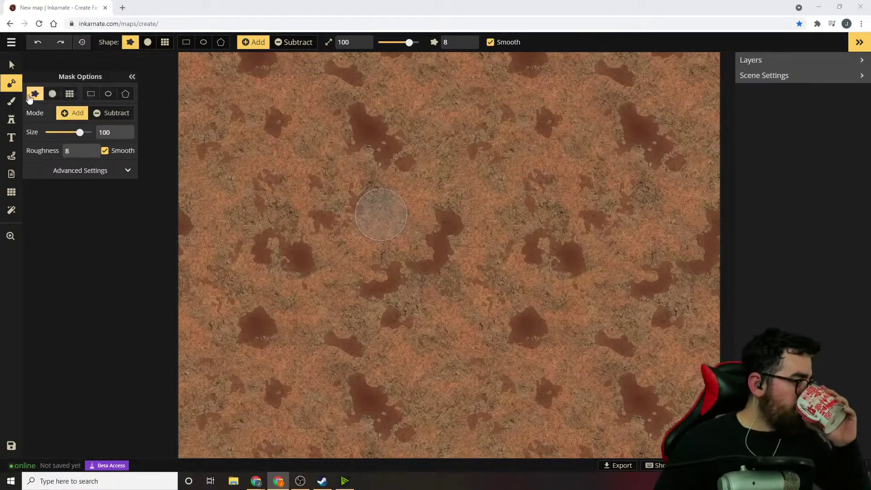
Brush a freehand patch of dark ground texture across the upper middle of the map's background at size 80
{"action": "left_click", "coordinate": [12, 101]}
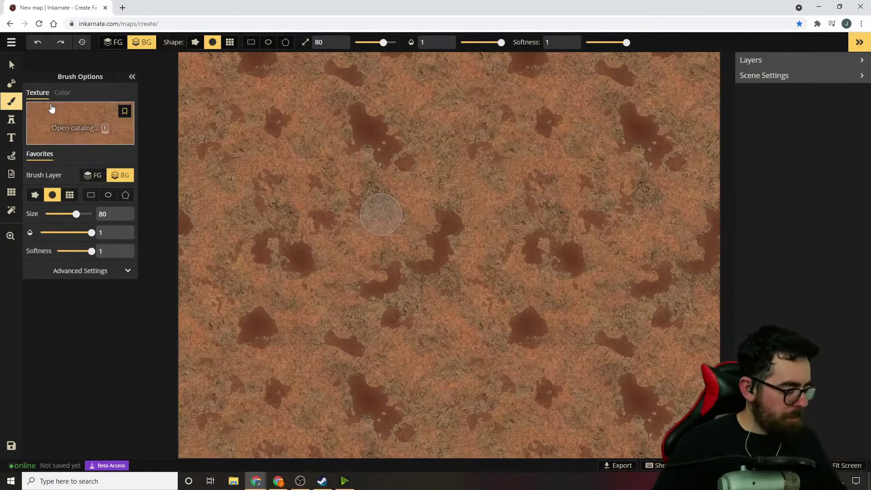
{"action": "left_click", "coordinate": [97, 118]}
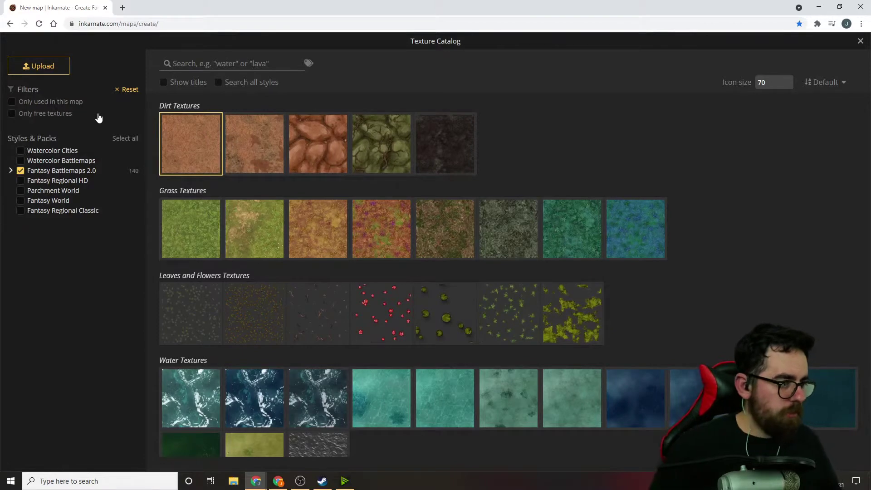
{"action": "left_click", "coordinate": [272, 236]}
{"action": "mouse_move", "coordinate": [323, 123]}
{"action": "left_mouse_down"}
{"action": "mouse_move", "coordinate": [370, 195]}
{"action": "mouse_move", "coordinate": [428, 213]}
{"action": "mouse_move", "coordinate": [429, 166]}
{"action": "mouse_move", "coordinate": [462, 199]}
{"action": "mouse_move", "coordinate": [396, 224]}
{"action": "left_mouse_up"}
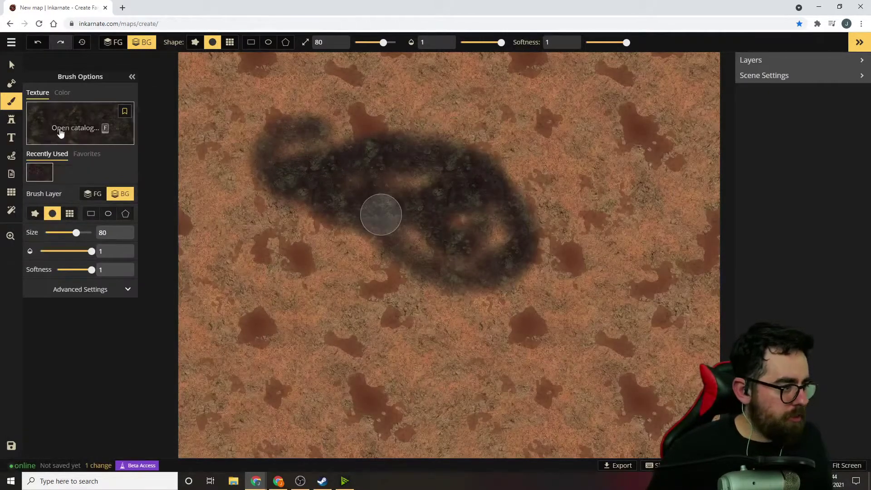
Choose the Grey Ground texture from the concrete textures for the background brush
{"action": "left_click", "coordinate": [89, 127]}
{"action": "scroll", "coordinate": [443, 288], "scroll_direction": "down", "scroll_amount": 12}
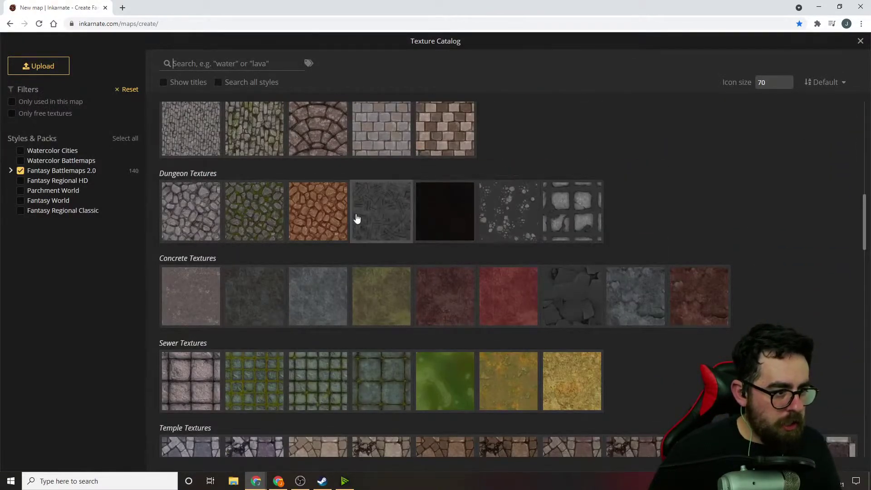
{"action": "scroll", "coordinate": [259, 224], "scroll_direction": "down", "scroll_amount": 1}
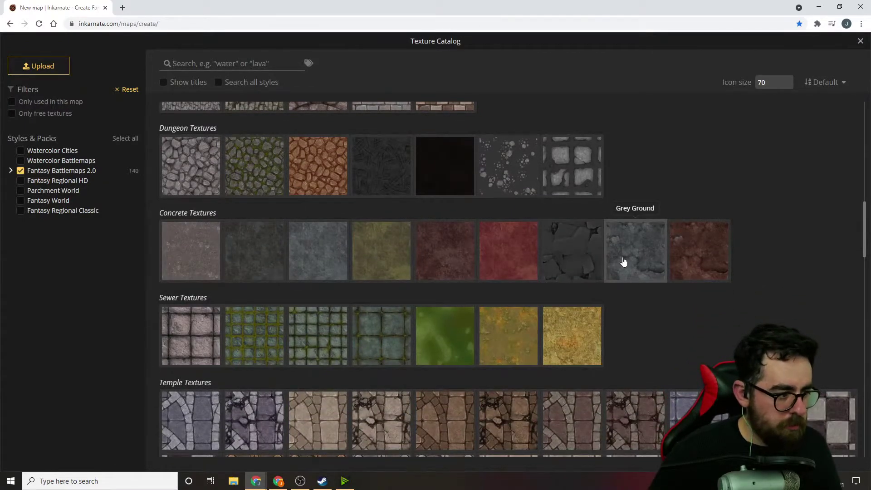
{"action": "left_click", "coordinate": [625, 252]}
Cover the whole map background with the grey ground texture, using a brush of size 200 and softness 0
{"action": "scroll", "coordinate": [390, 212], "scroll_direction": "down", "scroll_amount": 3}
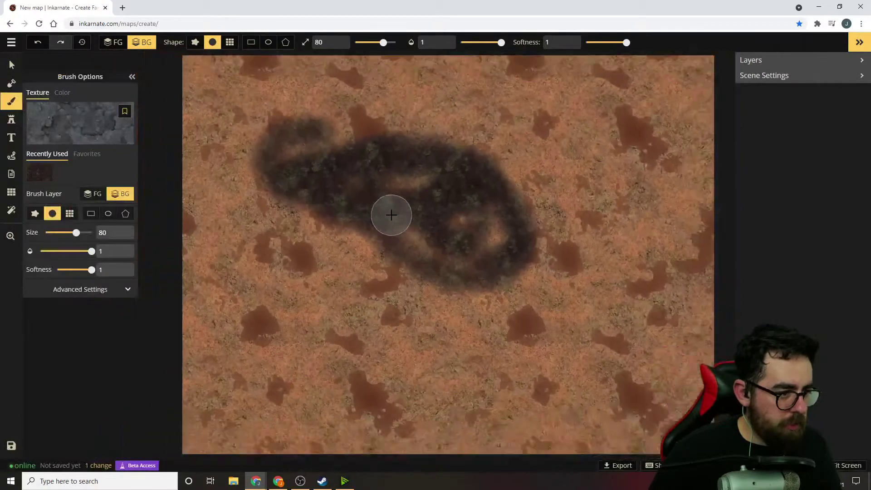
{"action": "scroll", "coordinate": [397, 214], "scroll_direction": "down", "scroll_amount": 1}
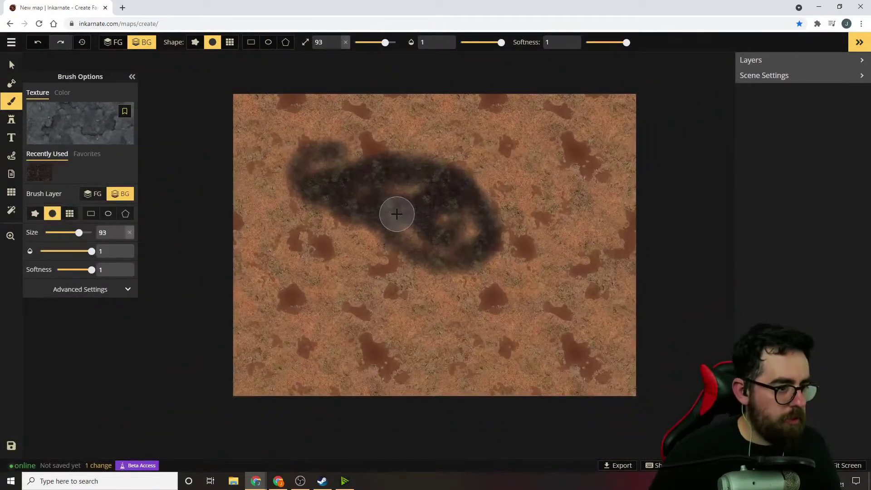
{"action": "scroll", "coordinate": [386, 214], "scroll_direction": "up", "scroll_amount": 1, "text": "ctrl"}
{"action": "left_click_drag", "start_coordinate": [81, 232], "coordinate": [91, 233]}
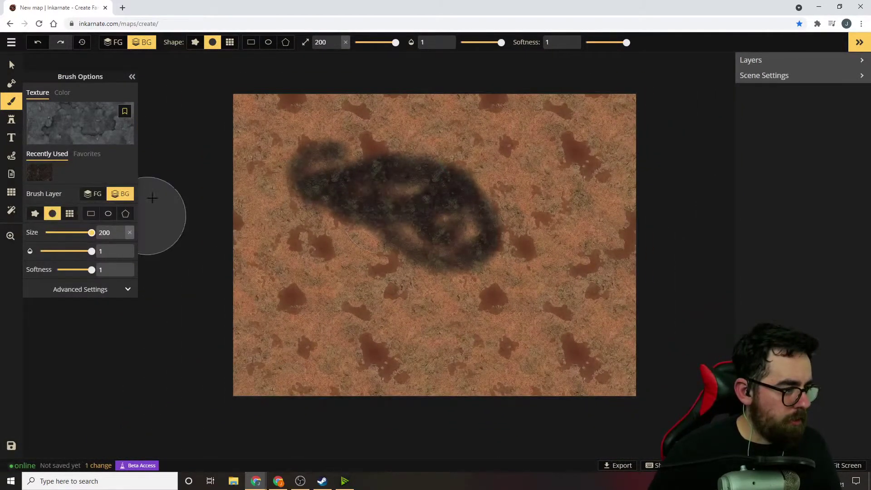
{"action": "mouse_move", "coordinate": [222, 130]}
{"action": "left_mouse_down"}
{"action": "mouse_move", "coordinate": [347, 132]}
{"action": "mouse_move", "coordinate": [469, 101]}
{"action": "mouse_move", "coordinate": [473, 227]}
{"action": "mouse_move", "coordinate": [255, 239]}
{"action": "mouse_move", "coordinate": [276, 364]}
{"action": "mouse_move", "coordinate": [370, 204]}
{"action": "mouse_move", "coordinate": [533, 331]}
{"action": "mouse_move", "coordinate": [443, 335]}
{"action": "mouse_move", "coordinate": [599, 386]}
{"action": "mouse_move", "coordinate": [262, 307]}
{"action": "mouse_move", "coordinate": [333, 129]}
{"action": "mouse_move", "coordinate": [381, 214]}
{"action": "left_mouse_up"}
{"action": "left_click_drag", "start_coordinate": [90, 269], "coordinate": [56, 270]}
{"action": "mouse_move", "coordinate": [315, 229]}
{"action": "left_mouse_down"}
{"action": "mouse_move", "coordinate": [325, 194]}
{"action": "mouse_move", "coordinate": [249, 175]}
{"action": "mouse_move", "coordinate": [479, 321]}
{"action": "mouse_move", "coordinate": [461, 200]}
{"action": "mouse_move", "coordinate": [579, 402]}
{"action": "mouse_move", "coordinate": [608, 120]}
{"action": "mouse_move", "coordinate": [651, 91]}
{"action": "mouse_move", "coordinate": [502, 346]}
{"action": "mouse_move", "coordinate": [301, 292]}
{"action": "mouse_move", "coordinate": [291, 156]}
{"action": "mouse_move", "coordinate": [498, 384]}
{"action": "left_mouse_up"}
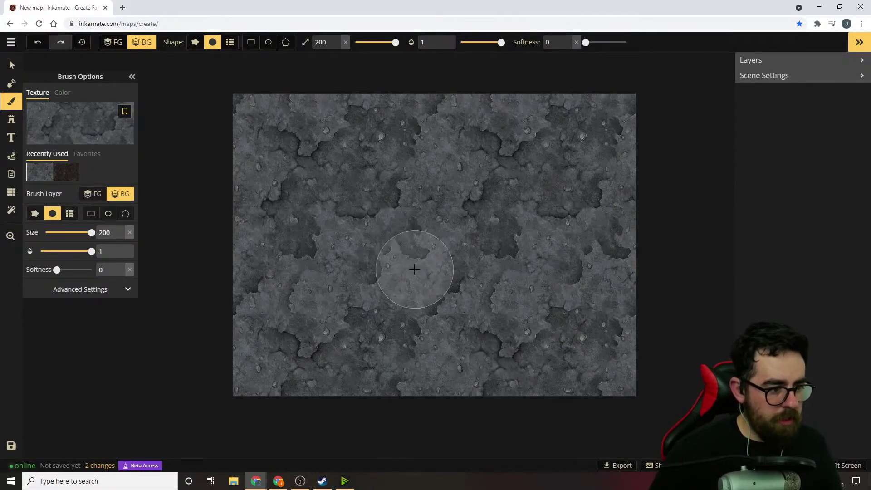
{"action": "scroll", "coordinate": [381, 274], "scroll_direction": "up", "scroll_amount": 5}
{"action": "scroll", "coordinate": [407, 275], "scroll_direction": "down", "scroll_amount": 3}
{"action": "key", "text": "["}
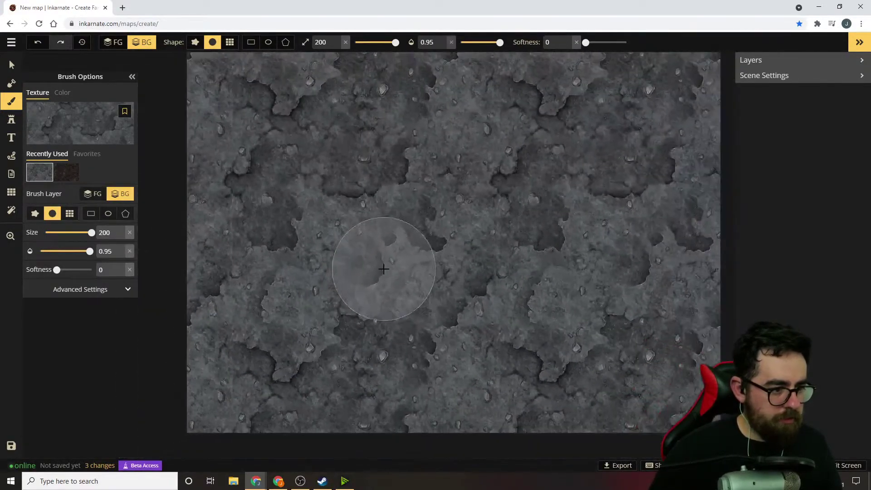
{"action": "scroll", "coordinate": [451, 233], "scroll_direction": "up", "scroll_amount": 1}
{"action": "key", "text": "["}
Examine the Fantasy Battlemaps 2.0 stamp categories in the stamp catalog for suitable cavern wall pieces
{"action": "left_click", "coordinate": [11, 119]}
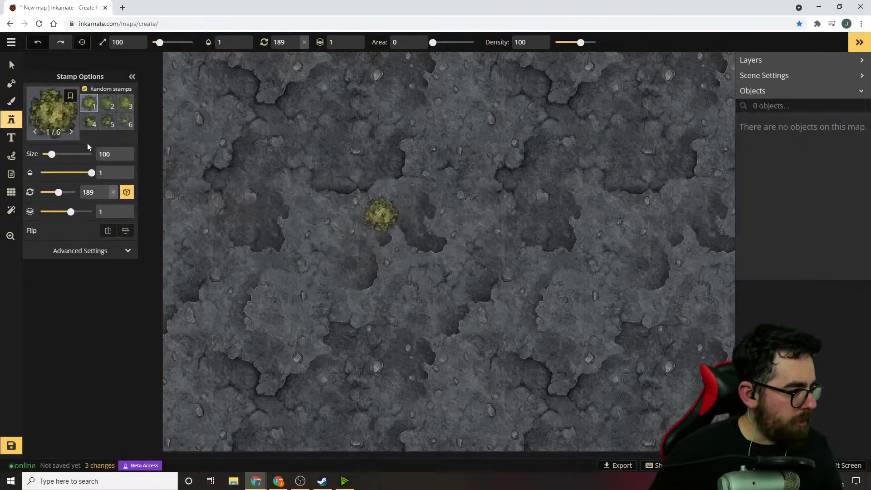
{"action": "left_click", "coordinate": [45, 113]}
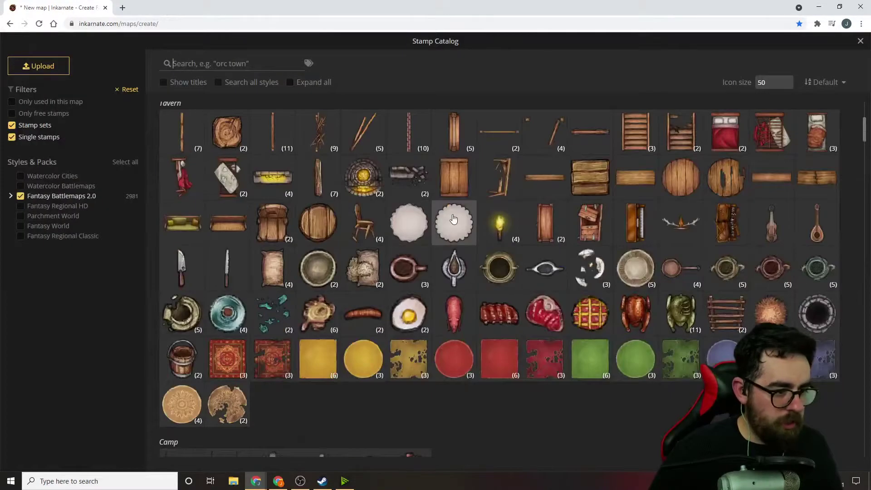
{"action": "scroll", "coordinate": [532, 244], "scroll_direction": "down", "scroll_amount": 11}
{"action": "scroll", "coordinate": [522, 184], "scroll_direction": "down", "scroll_amount": 15}
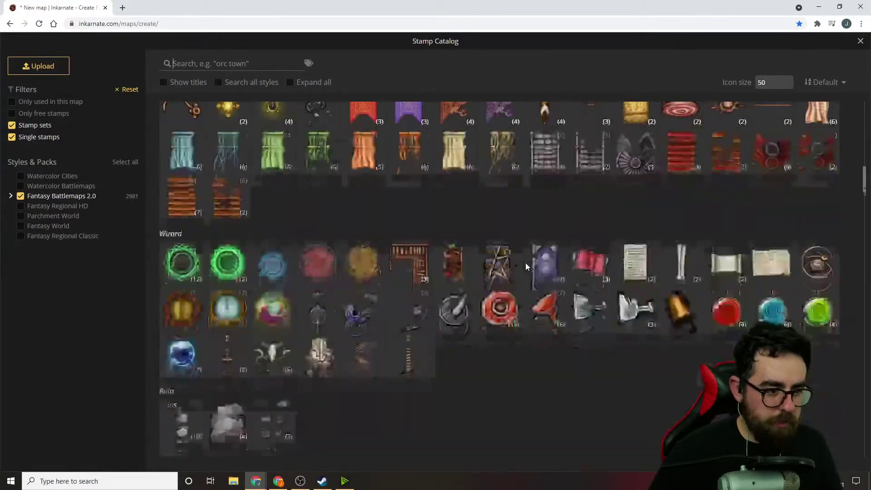
{"action": "scroll", "coordinate": [585, 196], "scroll_direction": "down", "scroll_amount": 12}
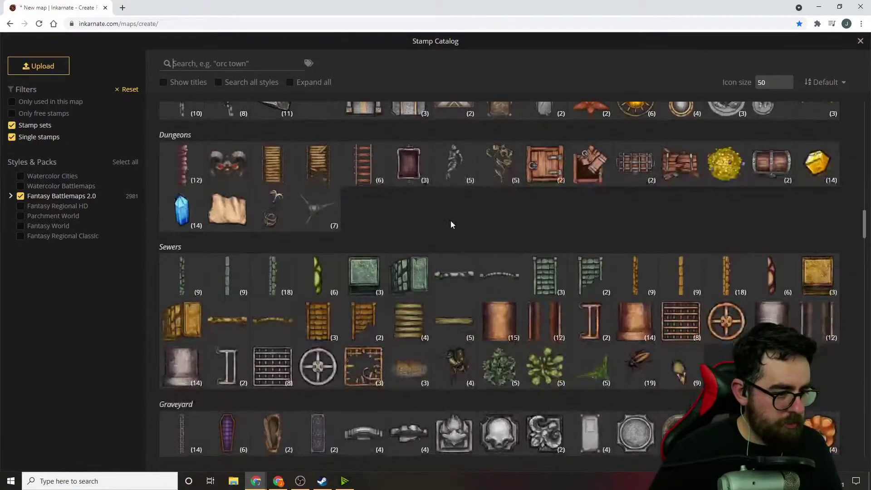
{"action": "scroll", "coordinate": [511, 304], "scroll_direction": "down", "scroll_amount": 10}
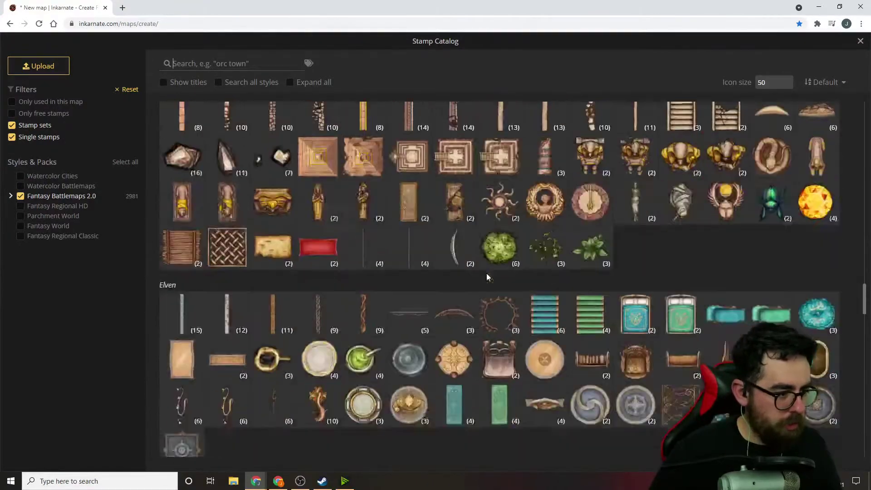
{"action": "scroll", "coordinate": [274, 276], "scroll_direction": "down", "scroll_amount": 5}
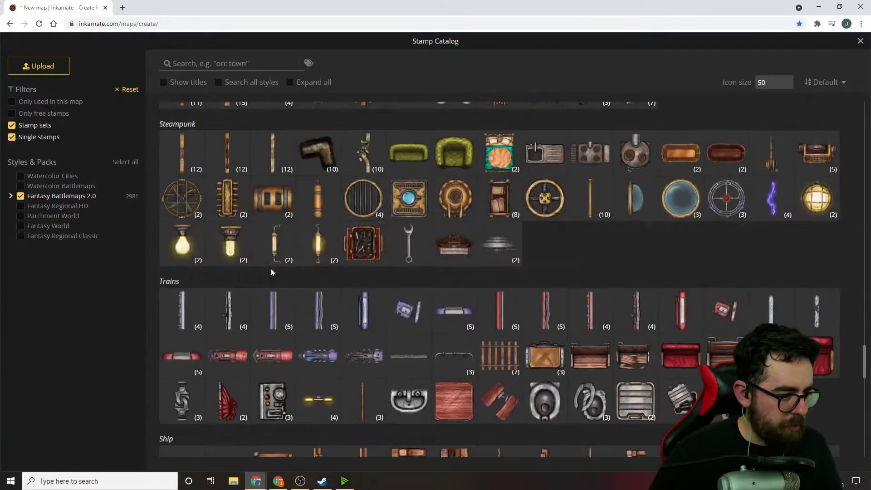
{"action": "scroll", "coordinate": [425, 373], "scroll_direction": "down", "scroll_amount": 10}
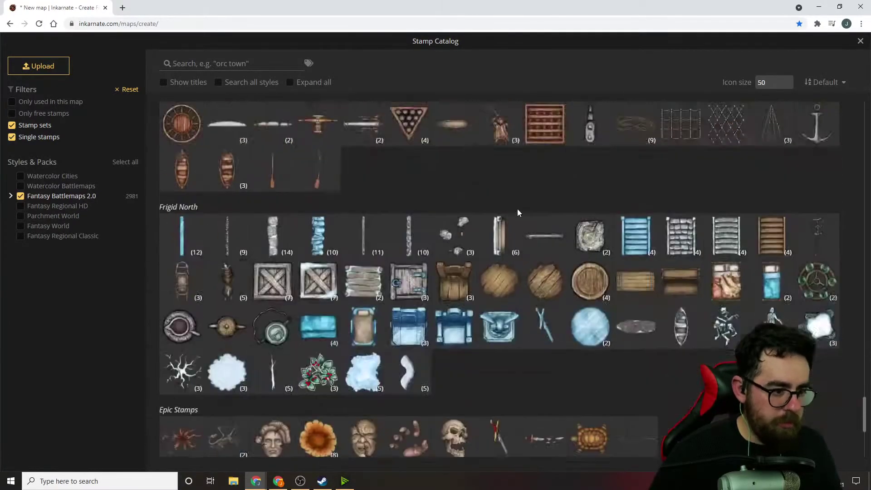
{"action": "scroll", "coordinate": [509, 212], "scroll_direction": "down", "scroll_amount": 3}
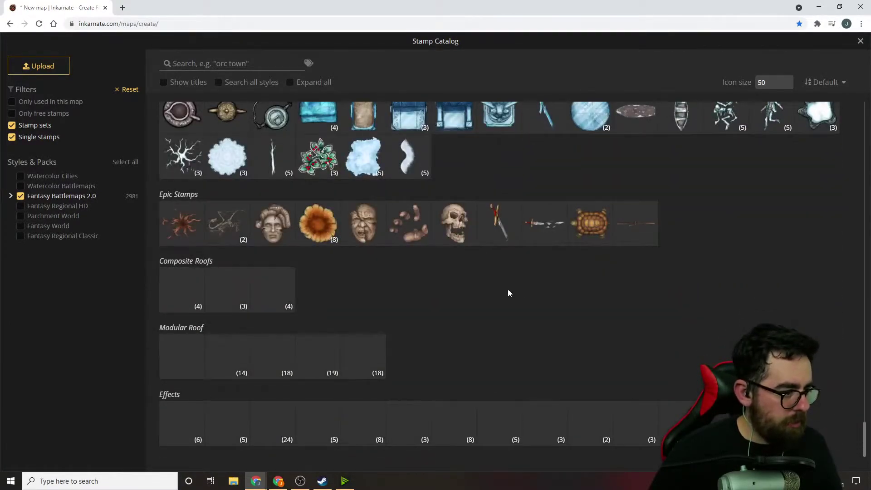
{"action": "scroll", "coordinate": [626, 336], "scroll_direction": "up", "scroll_amount": 4}
{"action": "scroll", "coordinate": [662, 353], "scroll_direction": "up", "scroll_amount": 2}
{"action": "scroll", "coordinate": [648, 364], "scroll_direction": "up", "scroll_amount": 11}
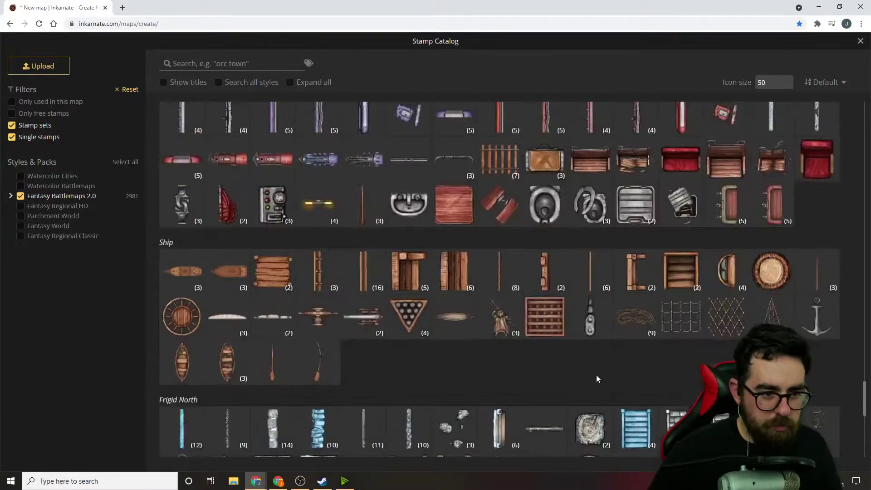
{"action": "scroll", "coordinate": [605, 271], "scroll_direction": "up", "scroll_amount": 5}
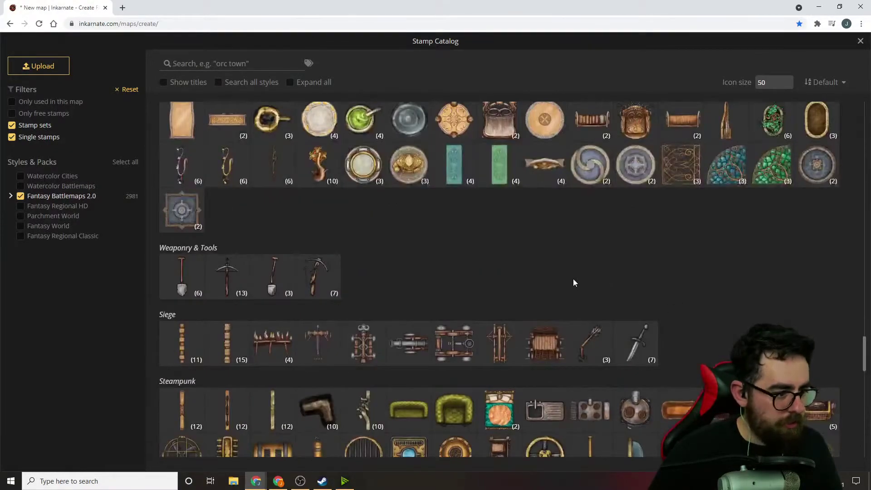
{"action": "scroll", "coordinate": [571, 277], "scroll_direction": "up", "scroll_amount": 7}
{"action": "scroll", "coordinate": [663, 337], "scroll_direction": "up", "scroll_amount": 3}
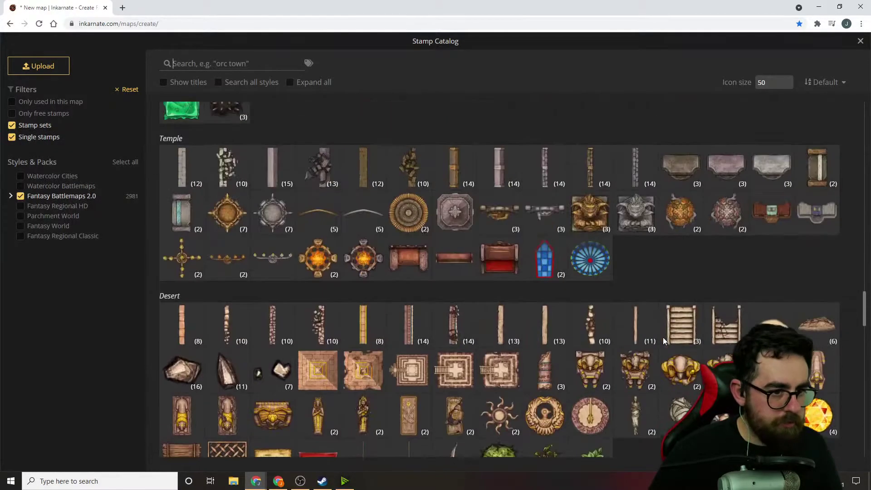
{"action": "scroll", "coordinate": [592, 274], "scroll_direction": "up", "scroll_amount": 4}
{"action": "scroll", "coordinate": [563, 304], "scroll_direction": "up", "scroll_amount": 5}
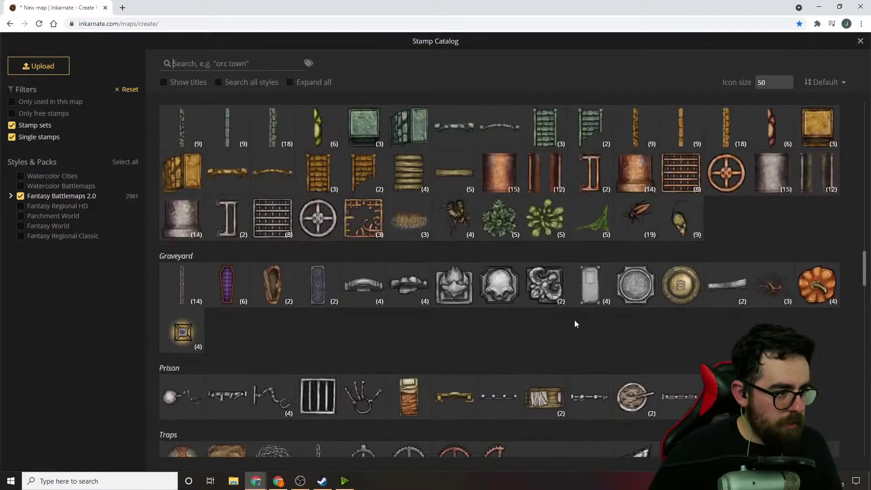
{"action": "scroll", "coordinate": [564, 338], "scroll_direction": "up", "scroll_amount": 5}
{"action": "scroll", "coordinate": [567, 287], "scroll_direction": "up", "scroll_amount": 4}
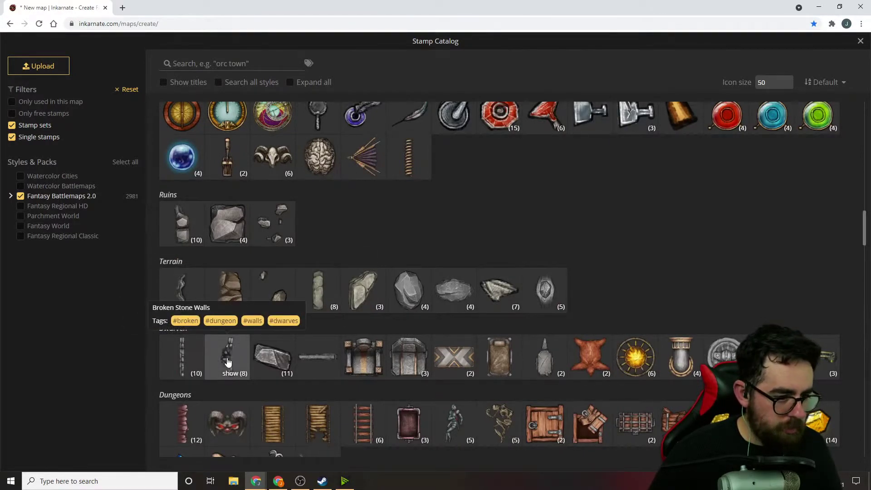
Place a large curved wall piece from the Dungeons set of Cavern Walls stamps near the map's upper right edge
{"action": "left_click", "coordinate": [184, 436]}
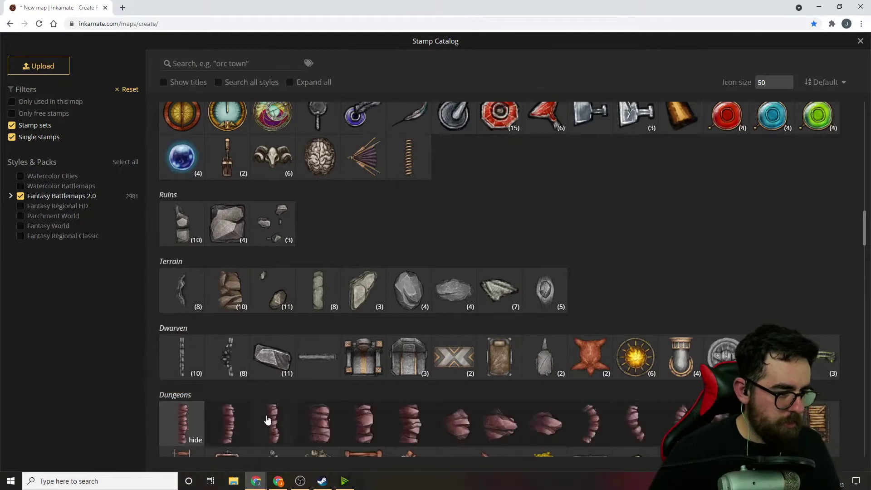
{"action": "scroll", "coordinate": [267, 421], "scroll_direction": "down", "scroll_amount": 4}
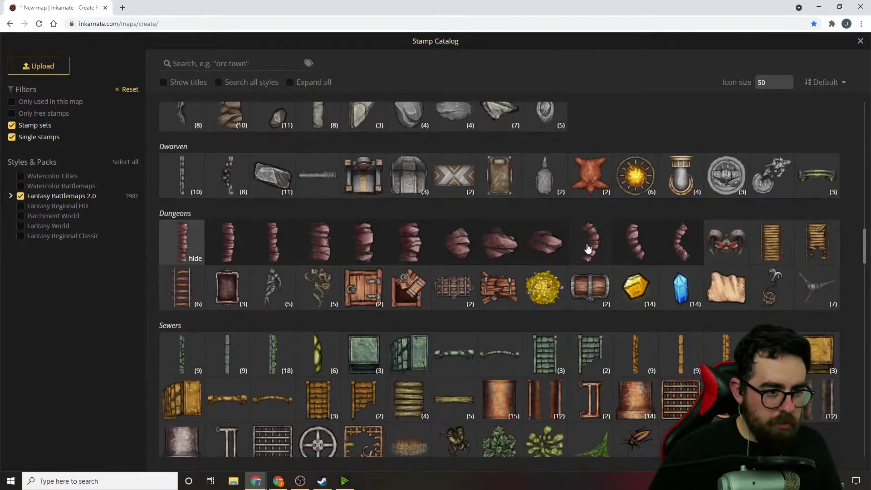
{"action": "left_click", "coordinate": [588, 248]}
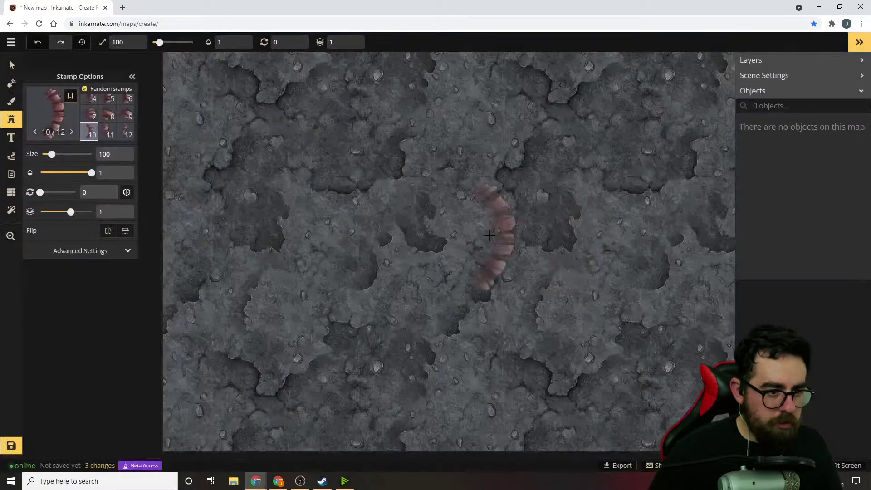
{"action": "left_click", "coordinate": [699, 162]}
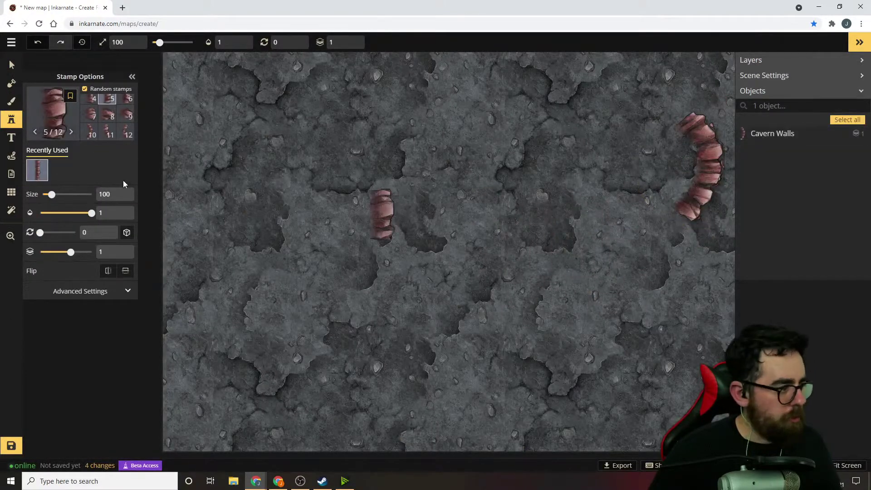
Darken and desaturate the placed cavern wall with hue 360, saturation 44, brightness 59 and contrast 85
{"action": "key", "text": "v"}
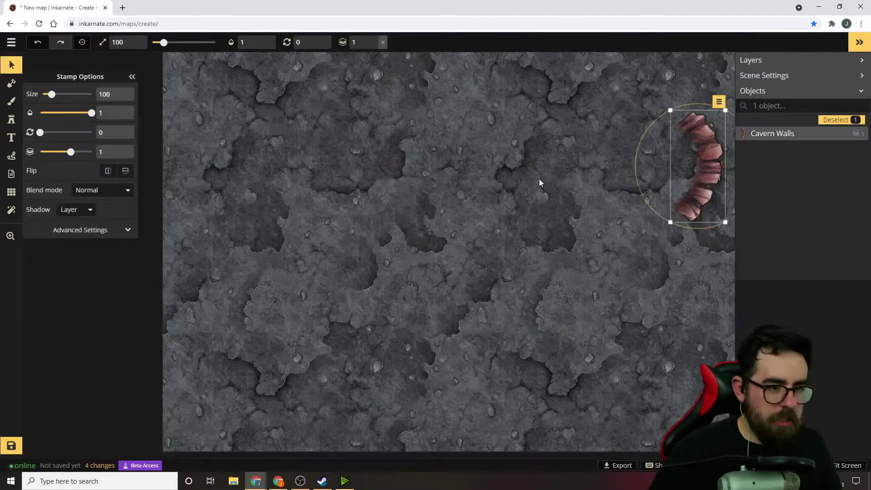
{"action": "left_click", "coordinate": [79, 231]}
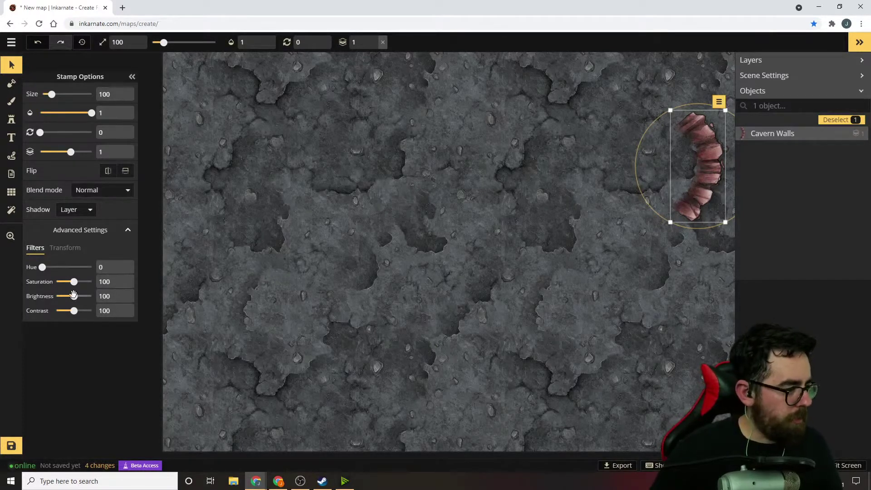
{"action": "left_click_drag", "start_coordinate": [74, 297], "coordinate": [66, 297]}
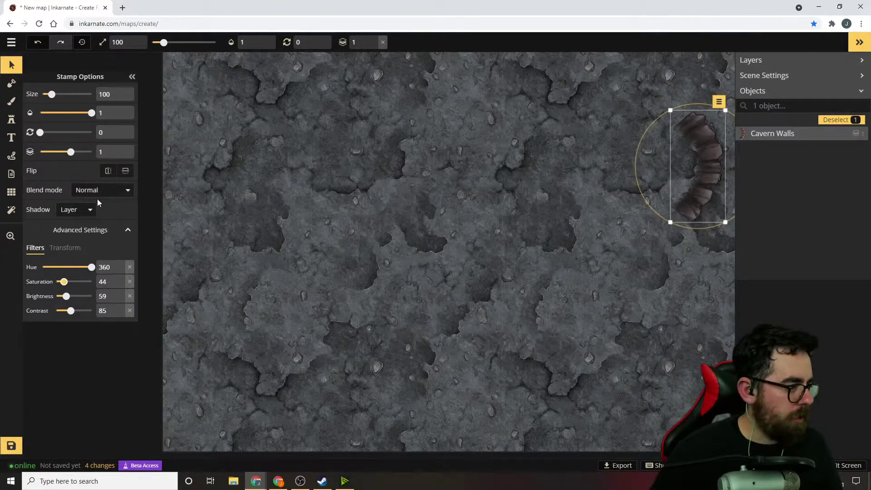
Rotate the curved cavern wall to 314 and position it as the upper-right corner of the cave
{"action": "left_click_drag", "start_coordinate": [690, 165], "coordinate": [669, 120]}
{"action": "left_click_drag", "start_coordinate": [727, 156], "coordinate": [733, 91]}
{"action": "left_click_drag", "start_coordinate": [686, 113], "coordinate": [684, 90]}
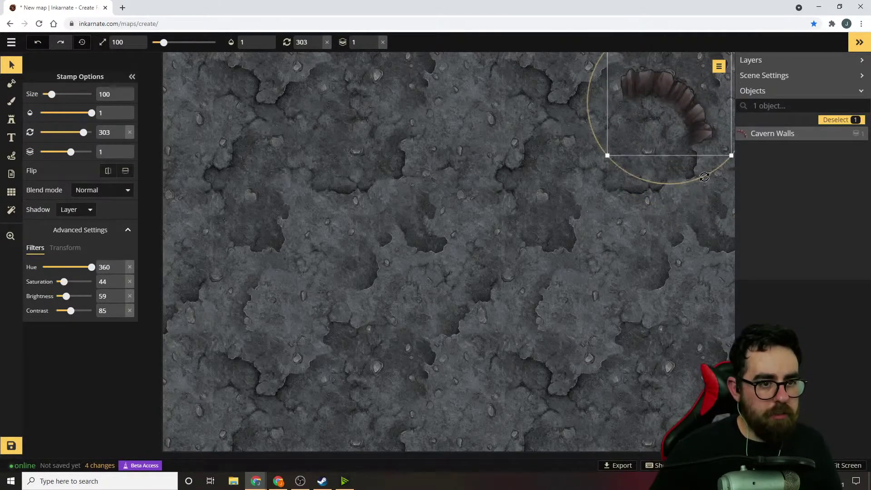
{"action": "left_click_drag", "start_coordinate": [703, 177], "coordinate": [690, 182]}
{"action": "left_click_drag", "start_coordinate": [678, 134], "coordinate": [662, 152]}
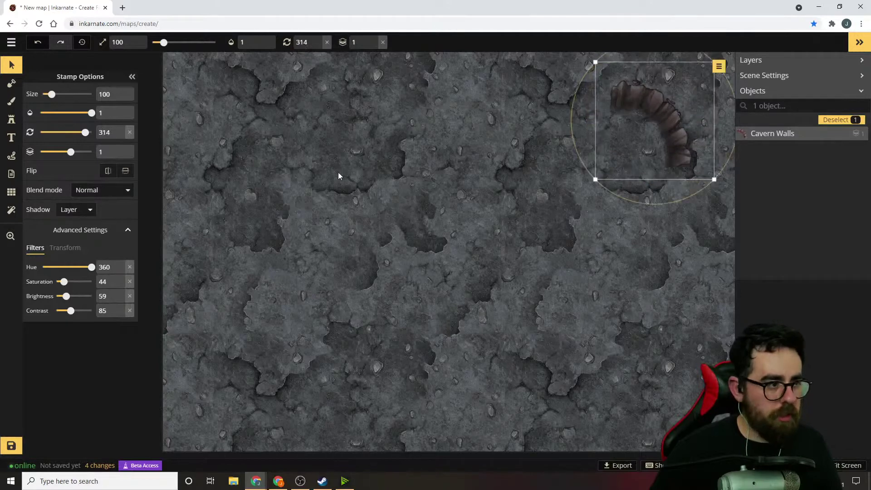
Place a second curved cavern wall in the map's upper-left corner and rotate it to 227
{"action": "left_click", "coordinate": [11, 120]}
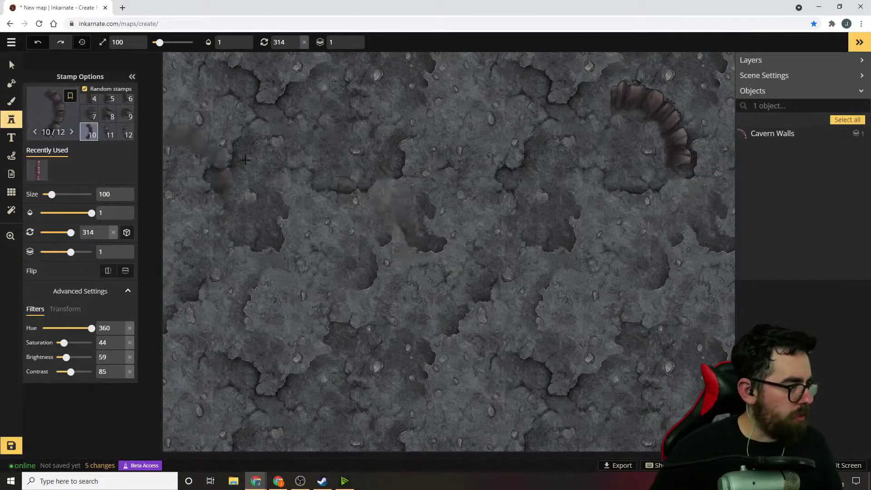
{"action": "left_click", "coordinate": [293, 118]}
{"action": "left_click_drag", "start_coordinate": [373, 143], "coordinate": [319, 41]}
{"action": "left_click_drag", "start_coordinate": [301, 124], "coordinate": [246, 121]}
{"action": "left_click_drag", "start_coordinate": [237, 163], "coordinate": [241, 125]}
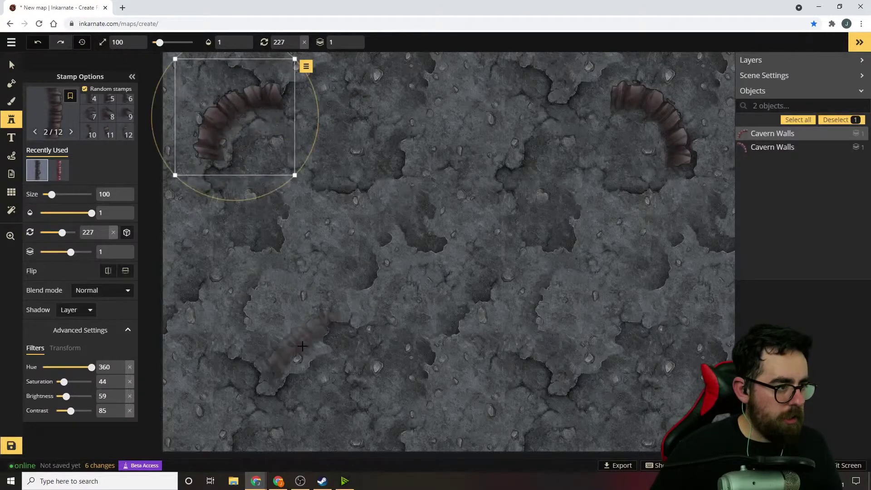
Place a straight cavern wall in the map's lower-right corner, rotated to 31 so it runs diagonally
{"action": "left_click", "coordinate": [647, 350]}
{"action": "left_click_drag", "start_coordinate": [715, 341], "coordinate": [584, 380]}
{"action": "left_click_drag", "start_coordinate": [655, 356], "coordinate": [681, 389]}
Place a smaller curved cavern wall on the map's left side and rotate it to stand nearly vertical
{"action": "left_click", "coordinate": [210, 334]}
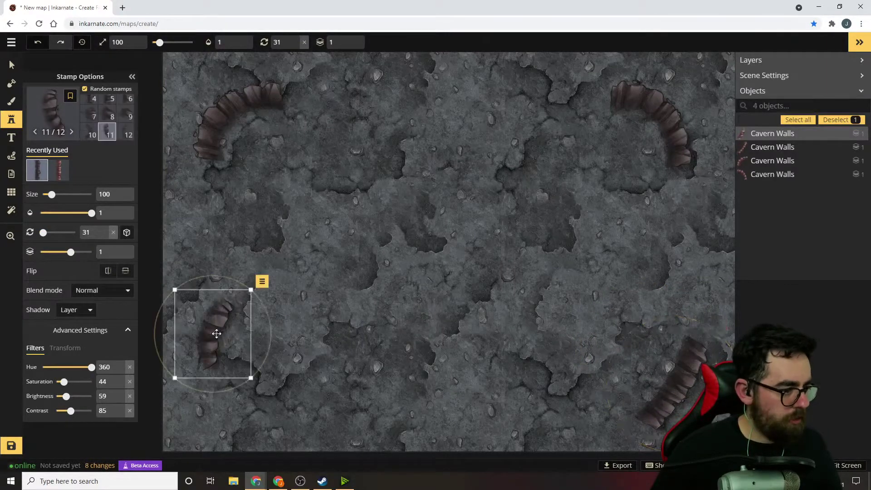
{"action": "left_click_drag", "start_coordinate": [269, 318], "coordinate": [172, 375]}
{"action": "left_click_drag", "start_coordinate": [200, 336], "coordinate": [235, 284]}
Place a straight cavern wall in the map's lower-left corner rotated to 114, and delete the surplus piece added above it
{"action": "left_click", "coordinate": [248, 394]}
{"action": "left_click_drag", "start_coordinate": [257, 341], "coordinate": [290, 337]}
{"action": "left_click_drag", "start_coordinate": [259, 402], "coordinate": [249, 406]}
{"action": "left_click", "coordinate": [279, 344]}
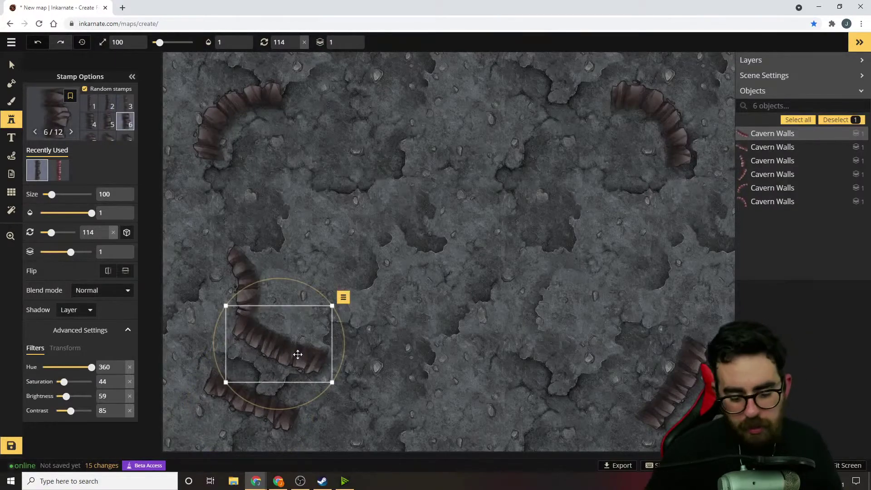
{"action": "key", "text": "Delete"}
Place a short cavern wall at the middle of the map's bottom edge and rotate it to 162
{"action": "left_click", "coordinate": [426, 427]}
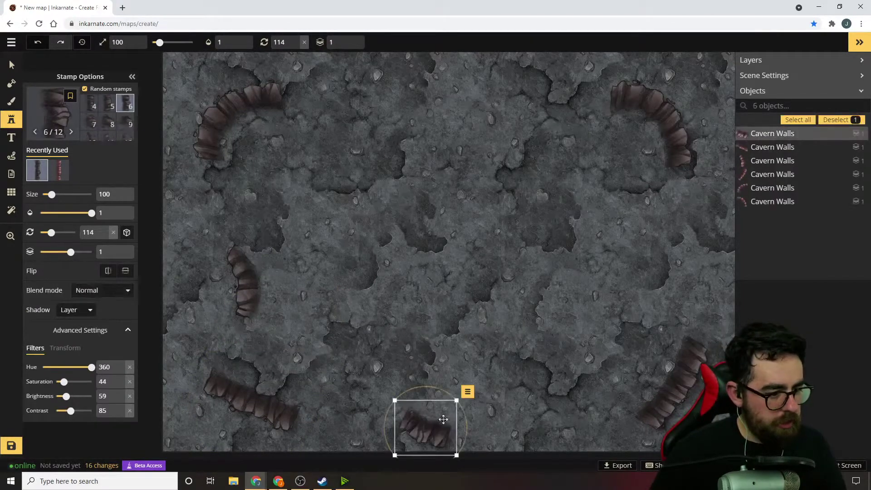
{"action": "left_click_drag", "start_coordinate": [469, 419], "coordinate": [463, 456]}
{"action": "left_click_drag", "start_coordinate": [419, 432], "coordinate": [405, 443]}
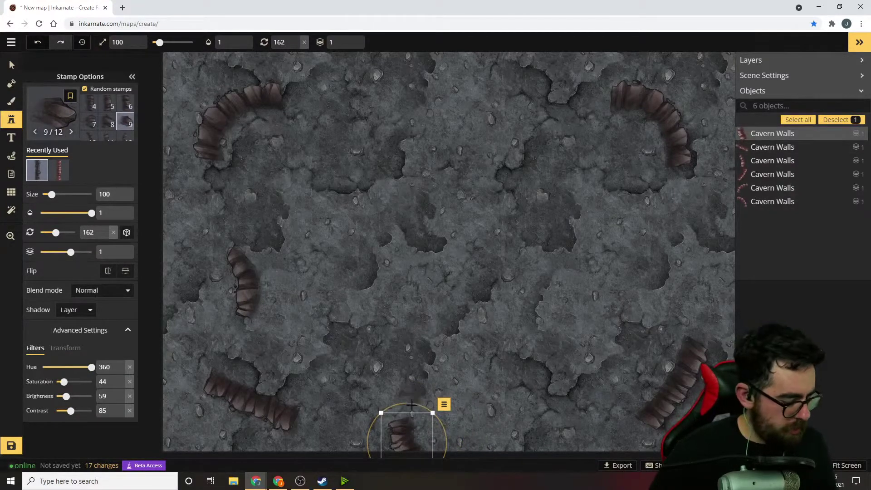
Place a second short cavern wall at the map's bottom edge, beside the existing one, rotated to 2 to frame an opening
{"action": "key", "text": "s"}
{"action": "key", "text": "ctrl+v"}
{"action": "left_click_drag", "start_coordinate": [477, 411], "coordinate": [483, 430]}
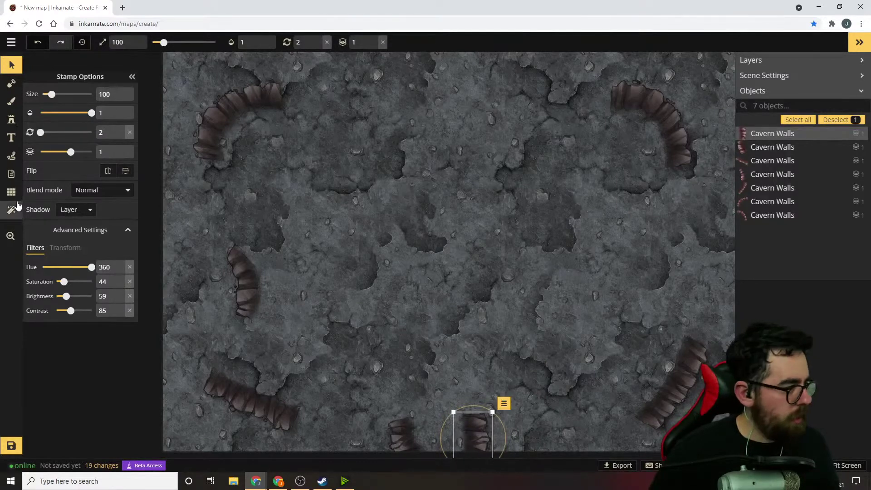
Show the square grid over the map and enlarge its cells to 19 columns by 14 rows
{"action": "left_click", "coordinate": [13, 193]}
{"action": "left_click", "coordinate": [133, 44]}
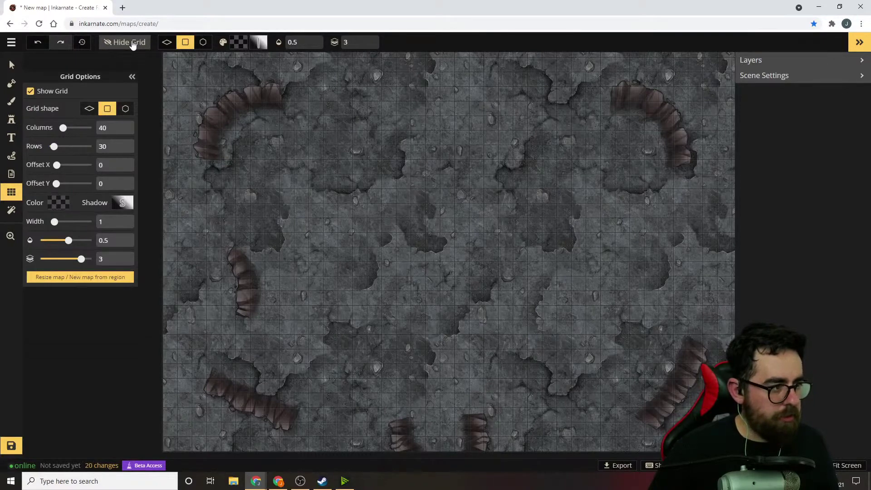
{"action": "left_click", "coordinate": [132, 44]}
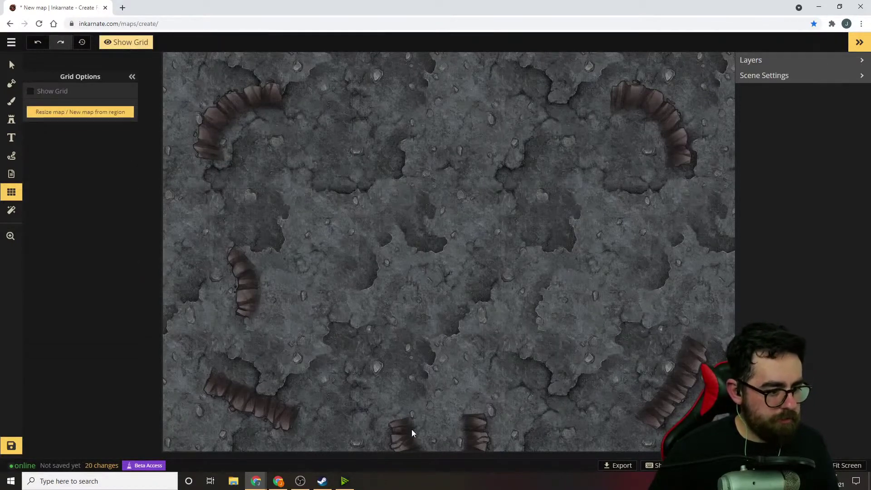
{"action": "left_click", "coordinate": [130, 46]}
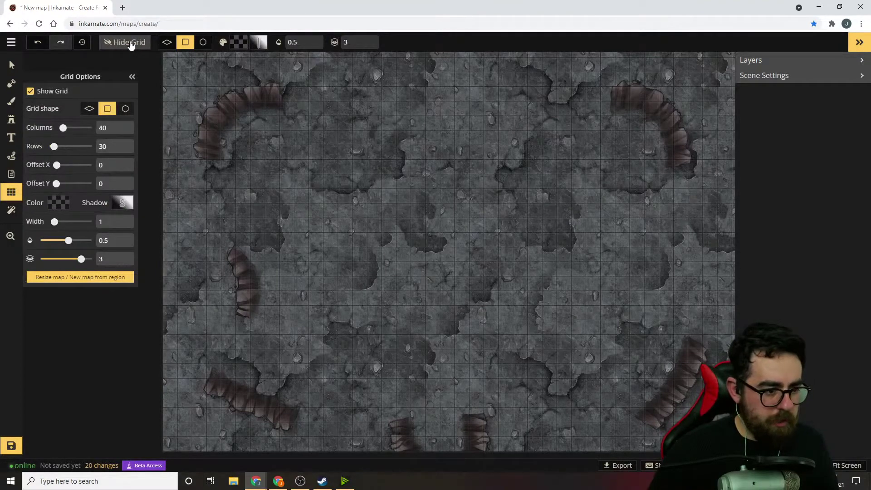
{"action": "left_click_drag", "start_coordinate": [54, 147], "coordinate": [48, 148]}
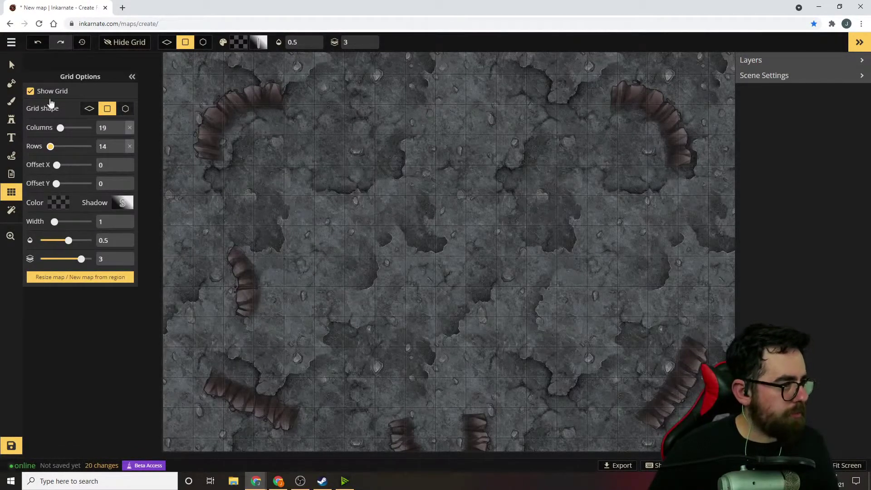
Place a cavern wall directly below the curved wall on the map's left side, rotated to 208 to continue it
{"action": "left_click", "coordinate": [11, 120]}
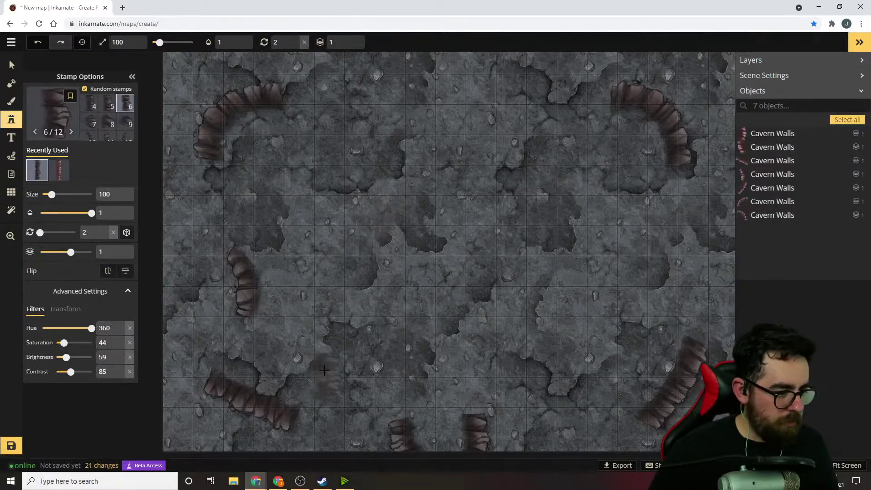
{"action": "left_click", "coordinate": [273, 353]}
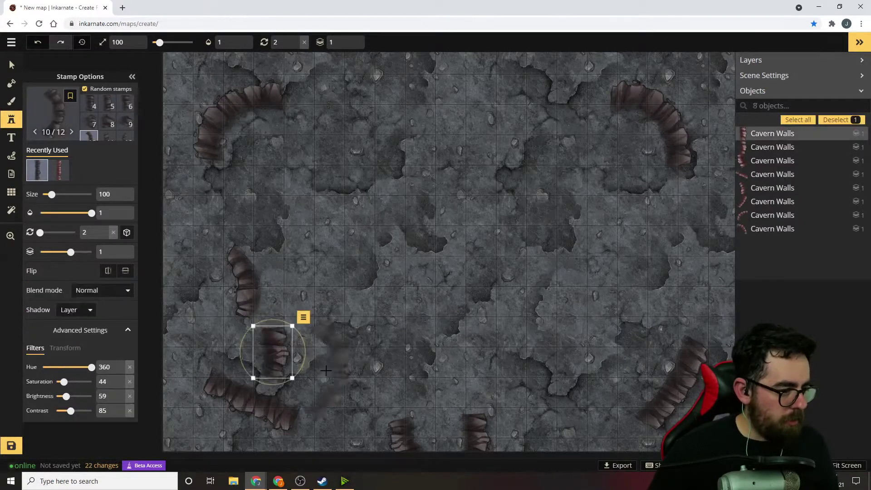
{"action": "left_click_drag", "start_coordinate": [315, 358], "coordinate": [193, 287]}
{"action": "left_click_drag", "start_coordinate": [287, 361], "coordinate": [271, 334]}
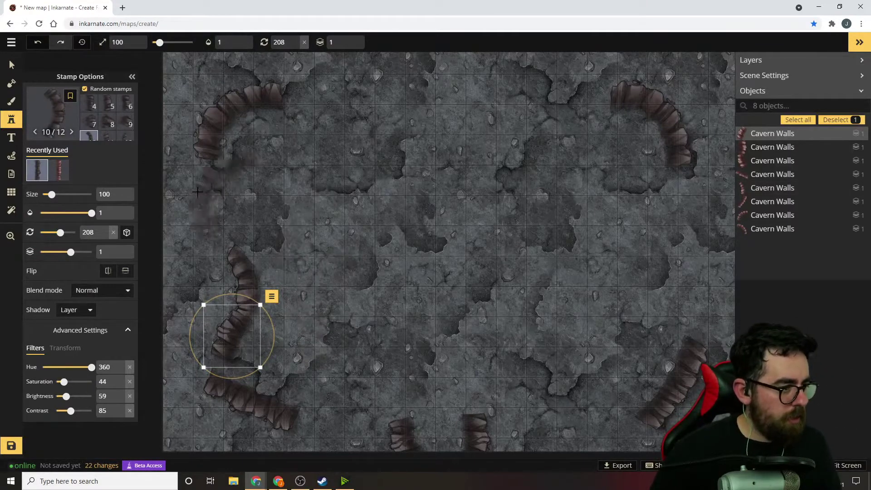
Add cavern wall variant 6, rotated to 190, to link the left side wall with the lower-left diagonal wall
{"action": "left_click", "coordinate": [125, 104]}
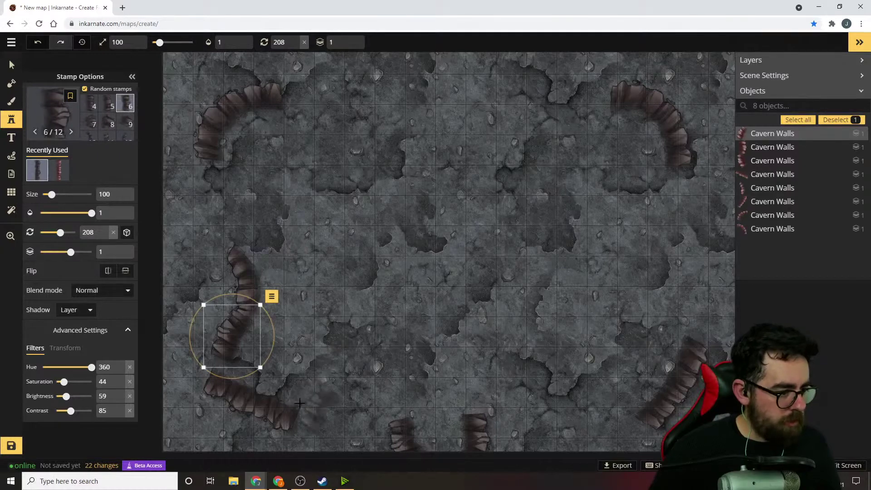
{"action": "left_click", "coordinate": [305, 372]}
{"action": "left_click_drag", "start_coordinate": [308, 372], "coordinate": [224, 368]}
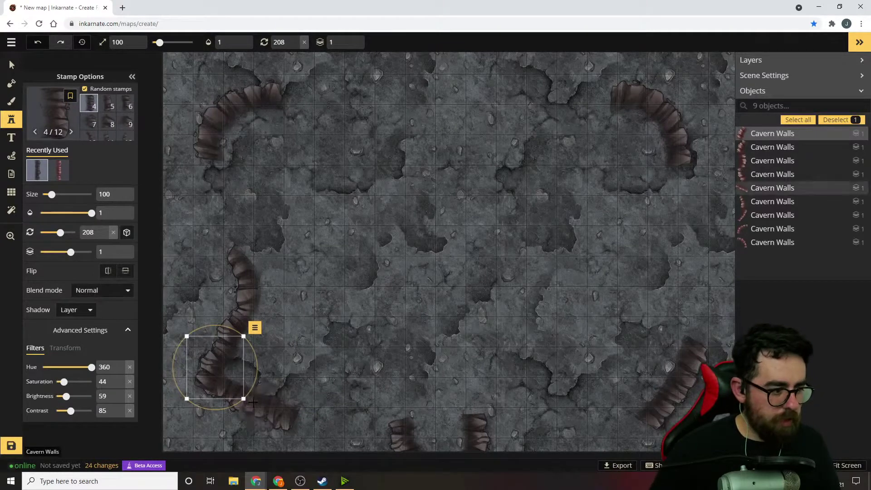
{"action": "left_click_drag", "start_coordinate": [249, 372], "coordinate": [214, 368]}
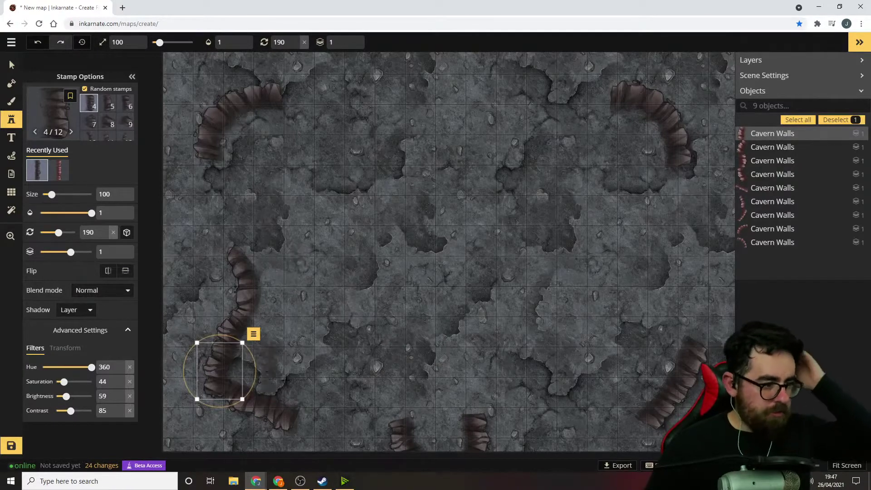
Place three cavern walls rotated to 164 down the left side, linking the upper-left corner curve to the wall below
{"action": "left_click", "coordinate": [216, 183]}
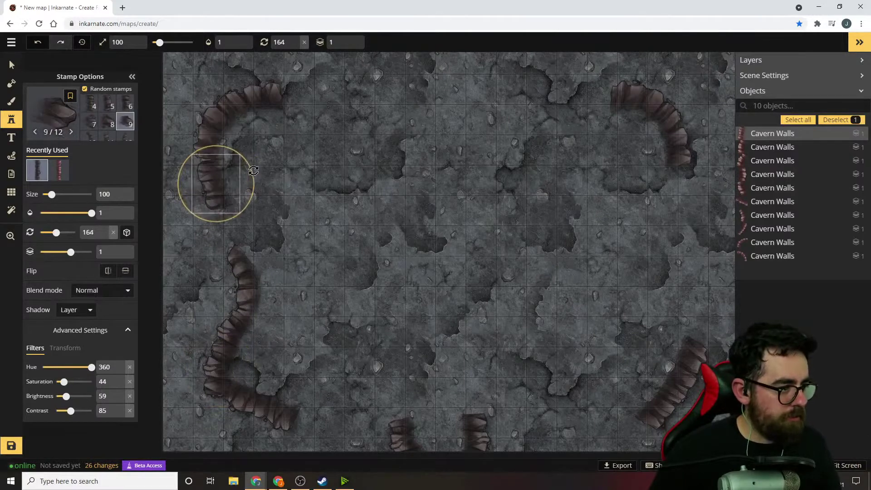
{"action": "left_click_drag", "start_coordinate": [213, 183], "coordinate": [211, 180]}
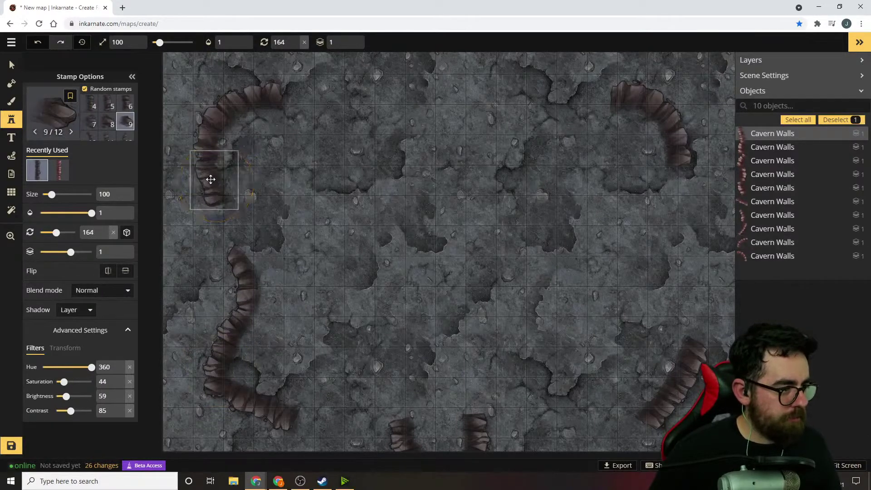
{"action": "left_click", "coordinate": [228, 233]}
{"action": "left_click_drag", "start_coordinate": [236, 234], "coordinate": [225, 212]}
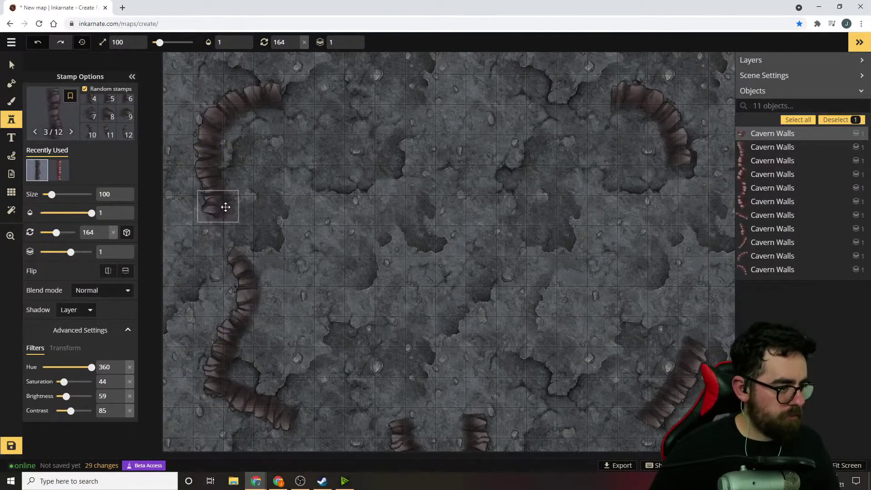
{"action": "left_click", "coordinate": [225, 207]}
{"action": "left_click", "coordinate": [232, 250]}
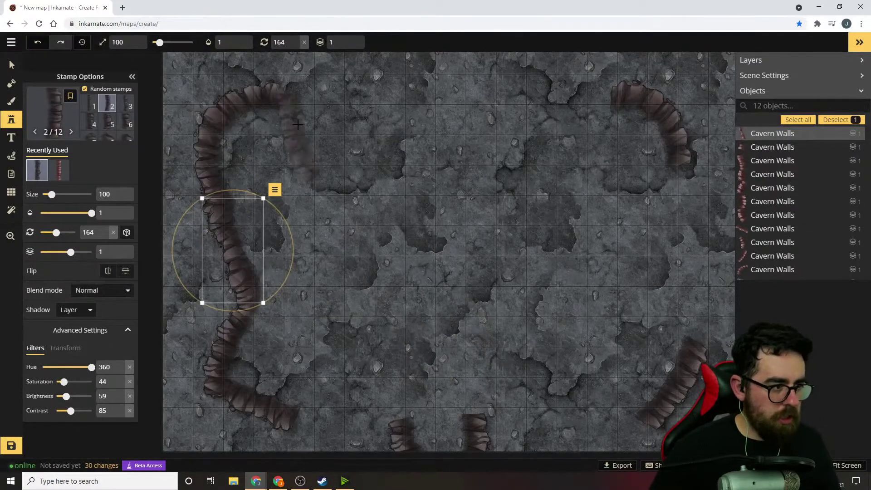
Place cavern walls rotated to 273 along the map's upper edge, joining the upper-left corner curve to the upper-right one
{"action": "left_click", "coordinate": [334, 123]}
{"action": "left_click_drag", "start_coordinate": [388, 132], "coordinate": [310, 168]}
{"action": "left_click_drag", "start_coordinate": [335, 115], "coordinate": [325, 87]}
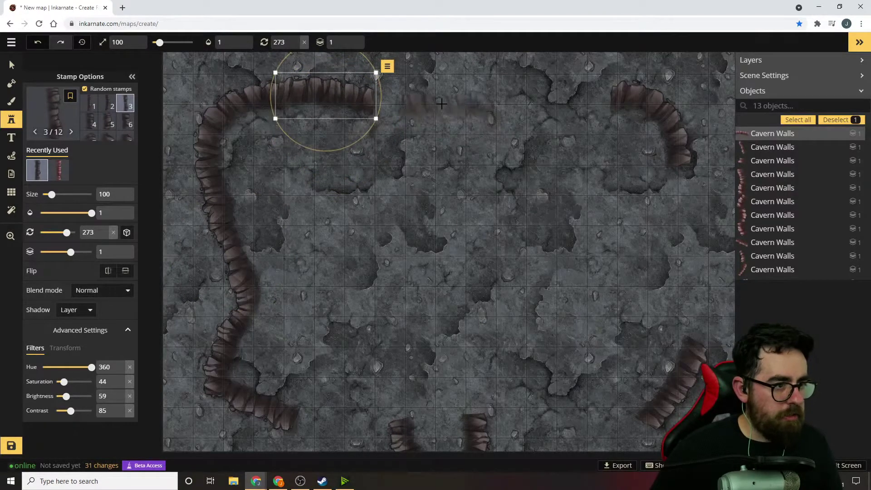
{"action": "left_click", "coordinate": [420, 100]}
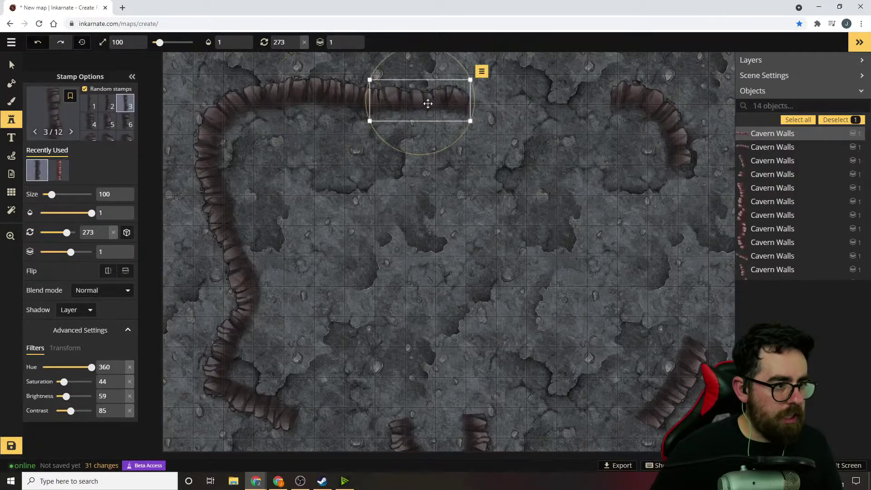
{"action": "left_click", "coordinate": [492, 103]}
{"action": "left_click", "coordinate": [565, 101]}
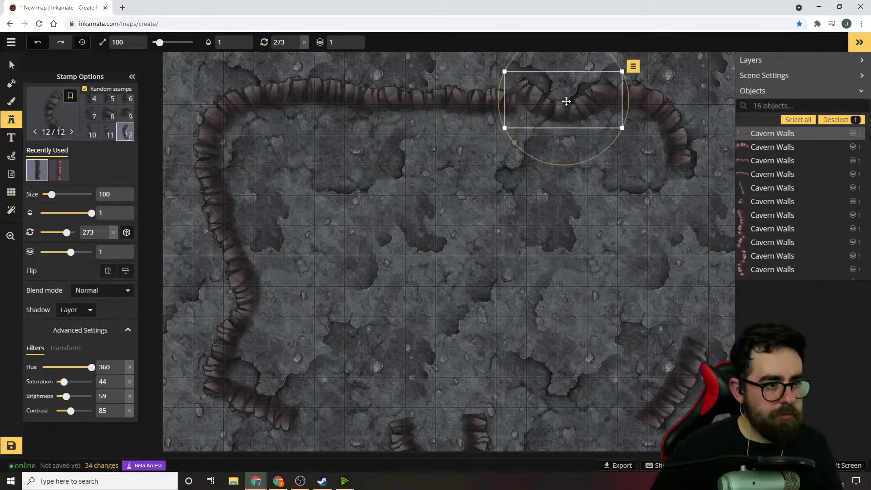
{"action": "mouse_move", "coordinate": [577, 111]}
{"action": "left_mouse_down"}
{"action": "mouse_move", "coordinate": [578, 128]}
{"action": "mouse_move", "coordinate": [572, 121]}
{"action": "left_mouse_up"}
Place three cavern walls rotated to 1 down the map's right side, starting from the upper-right corner curve
{"action": "left_click", "coordinate": [669, 221]}
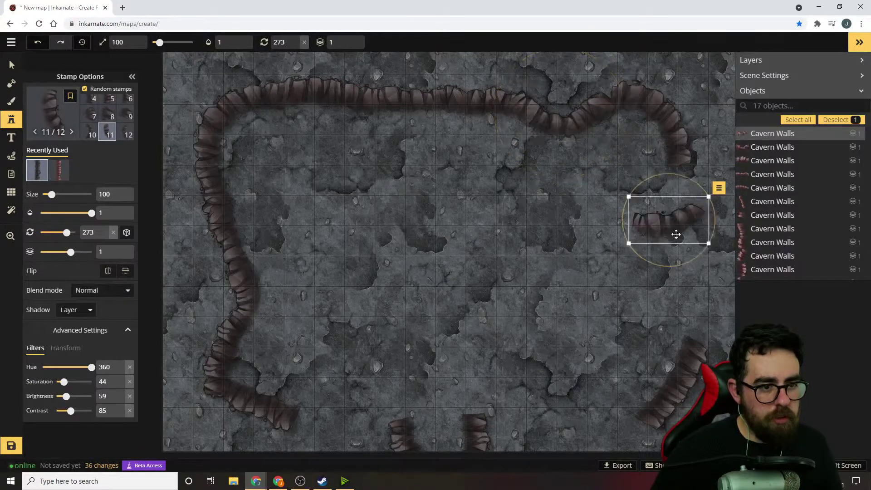
{"action": "left_click_drag", "start_coordinate": [718, 226], "coordinate": [655, 260]}
{"action": "left_click_drag", "start_coordinate": [660, 218], "coordinate": [669, 197]}
{"action": "left_click", "coordinate": [693, 269]}
{"action": "left_click_drag", "start_coordinate": [699, 272], "coordinate": [688, 239]}
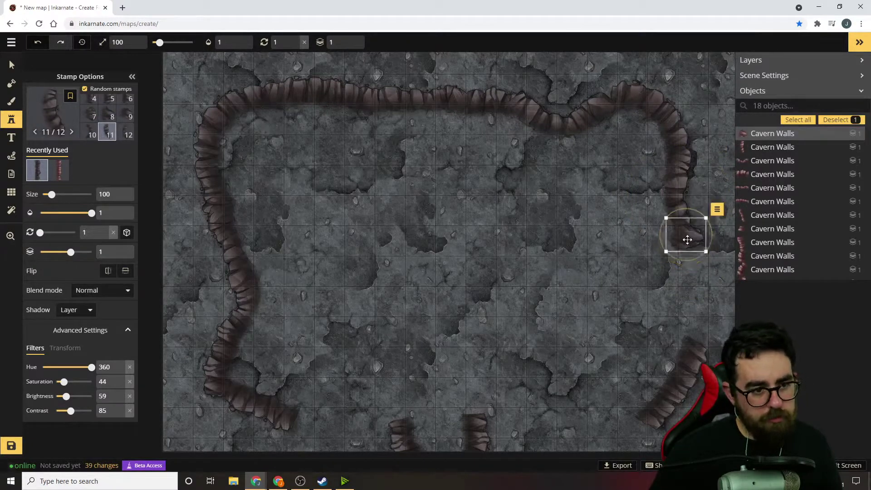
{"action": "left_click", "coordinate": [690, 293]}
{"action": "left_click_drag", "start_coordinate": [704, 305], "coordinate": [696, 286]}
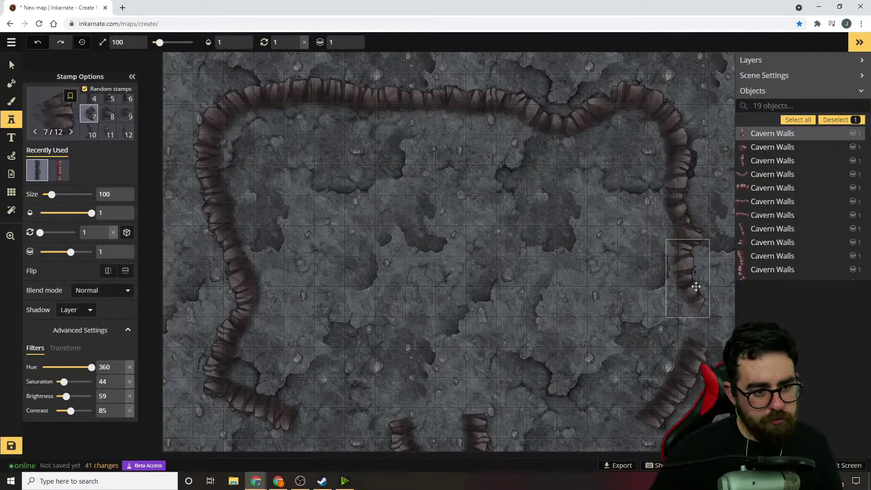
Add two cavern walls to close the right side's gap above the lower-right diagonal, rotating the last one to 14
{"action": "left_click", "coordinate": [697, 336]}
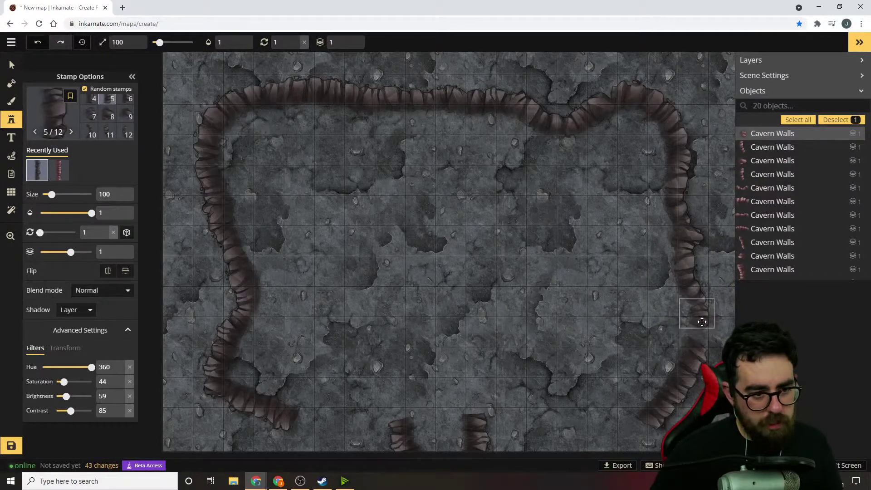
{"action": "left_click", "coordinate": [701, 347]}
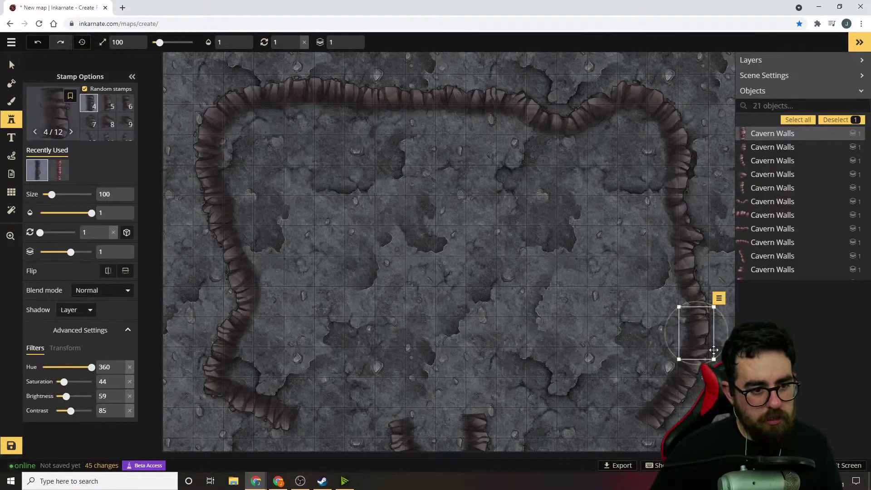
{"action": "left_click_drag", "start_coordinate": [725, 337], "coordinate": [722, 345]}
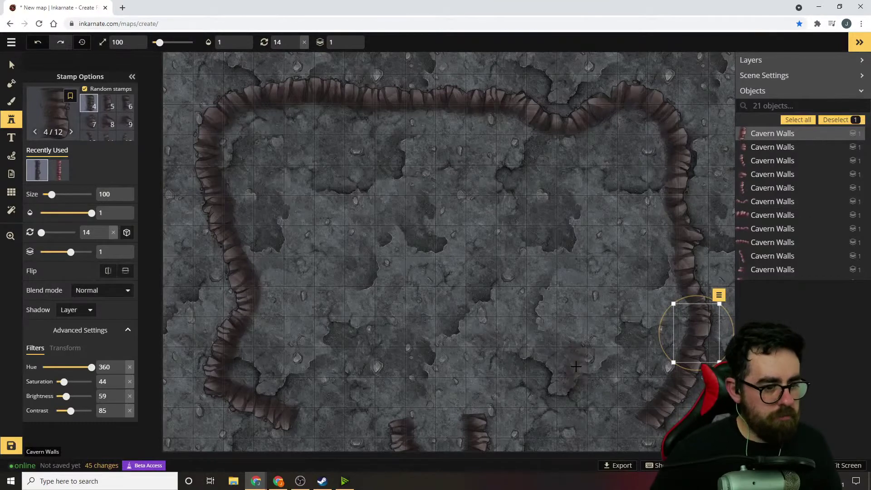
Extend the lower-right wall along the bottom edge with cavern walls rotated to 82 and a long final one rotated to 91
{"action": "left_click", "coordinate": [626, 413]}
{"action": "mouse_move", "coordinate": [663, 412]}
{"action": "left_mouse_down"}
{"action": "mouse_move", "coordinate": [650, 441]}
{"action": "mouse_move", "coordinate": [628, 450]}
{"action": "mouse_move", "coordinate": [666, 425]}
{"action": "left_mouse_up"}
{"action": "left_click", "coordinate": [628, 426]}
{"action": "left_click", "coordinate": [571, 425]}
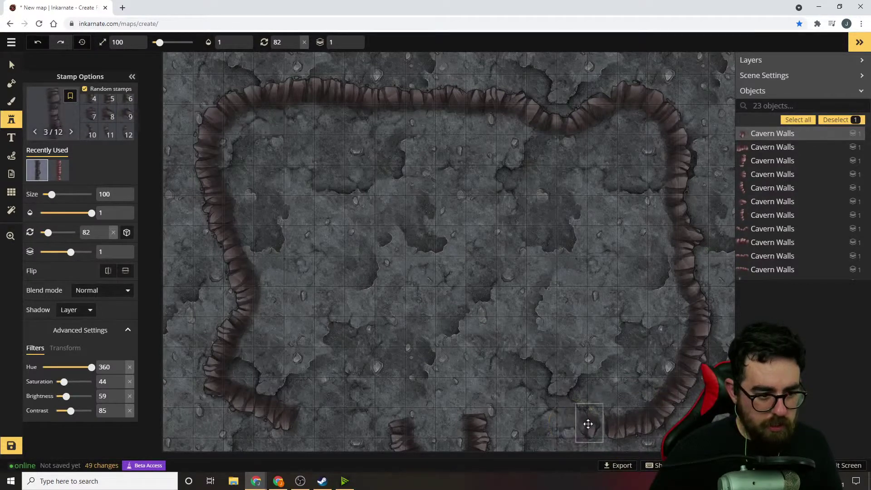
{"action": "left_click", "coordinate": [558, 427]}
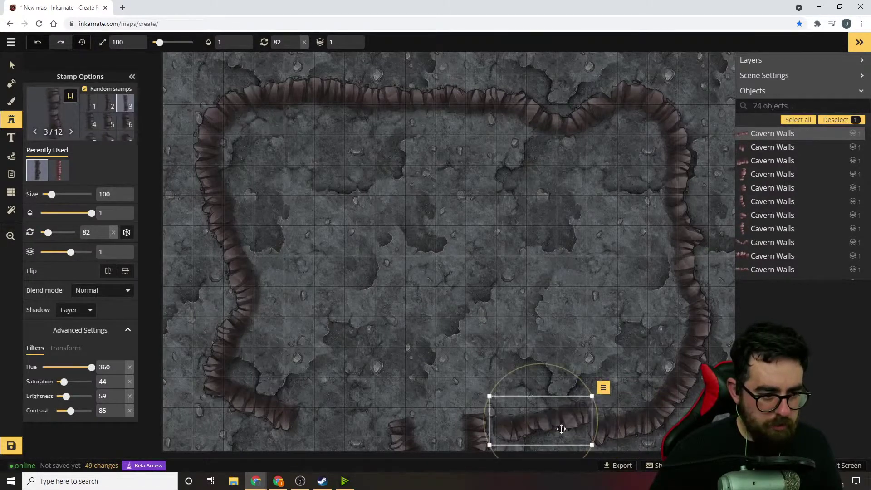
{"action": "left_click_drag", "start_coordinate": [597, 426], "coordinate": [595, 434]}
{"action": "left_click_drag", "start_coordinate": [540, 419], "coordinate": [544, 425]}
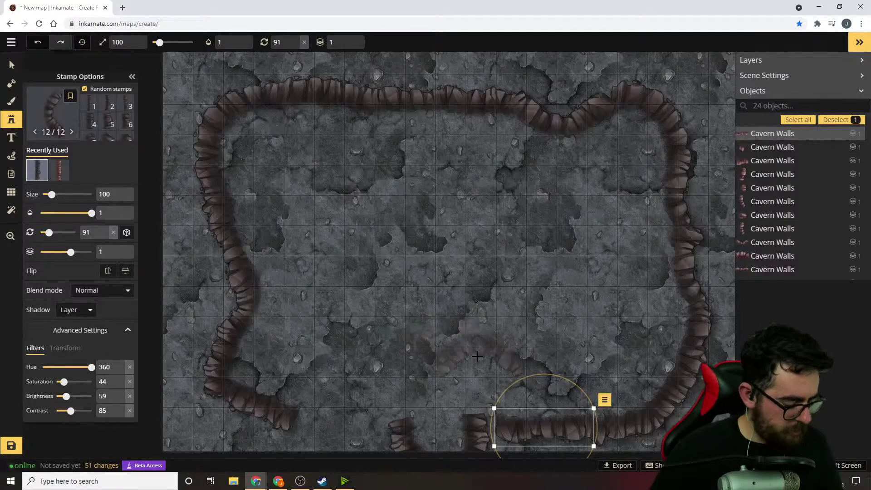
Move the short wall on the right of the bottom opening slightly right to meet the end of the bottom wall
{"action": "key", "text": "v"}
{"action": "left_click", "coordinate": [480, 434]}
{"action": "left_click_drag", "start_coordinate": [477, 435], "coordinate": [485, 438]}
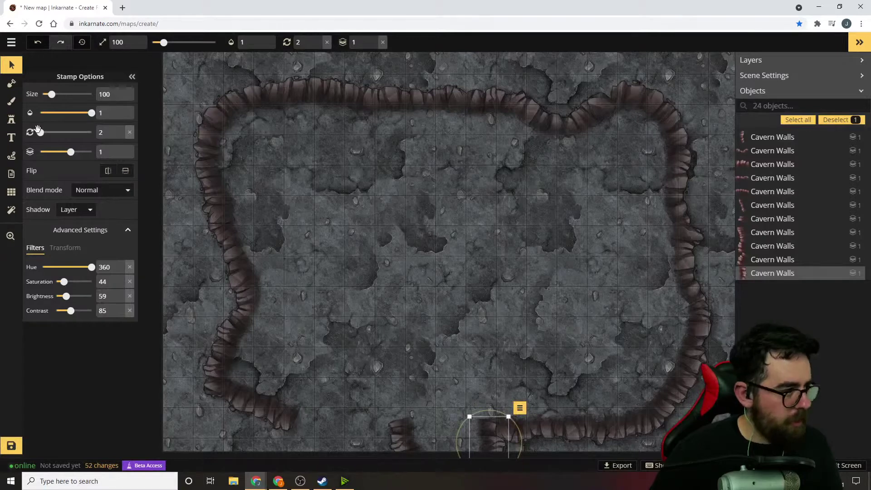
Place a short cavern wall rotated to 97 at the end of the lower-left diagonal wall
{"action": "key", "text": "s"}
{"action": "left_click", "coordinate": [334, 382]}
{"action": "left_click_drag", "start_coordinate": [364, 380], "coordinate": [308, 434]}
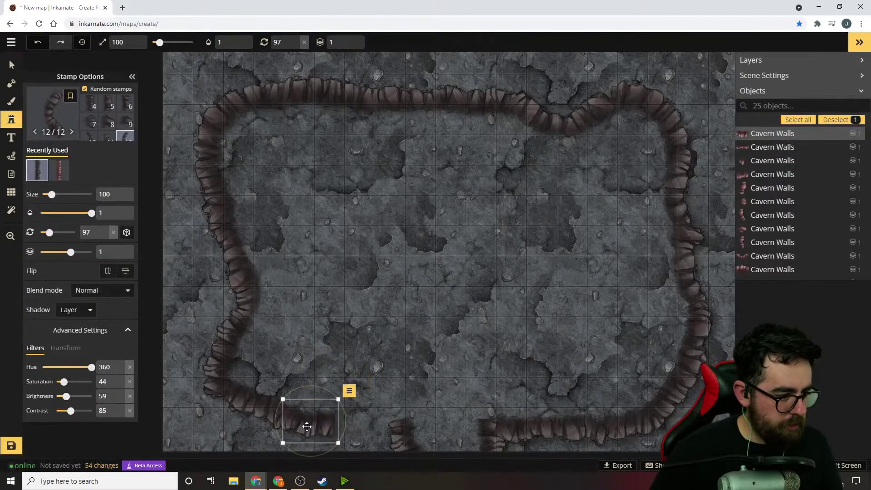
Place a curved cavern wall rotated to 120 to join the lower-left wall to the left side of the bottom opening
{"action": "left_click", "coordinate": [383, 420]}
{"action": "left_click_drag", "start_coordinate": [453, 416], "coordinate": [448, 443]}
{"action": "left_click_drag", "start_coordinate": [392, 419], "coordinate": [388, 437]}
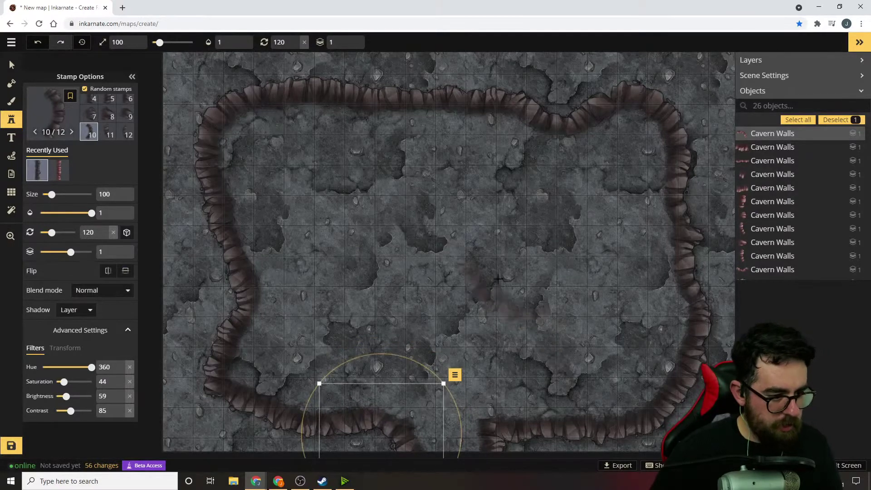
{"action": "key", "text": "v"}
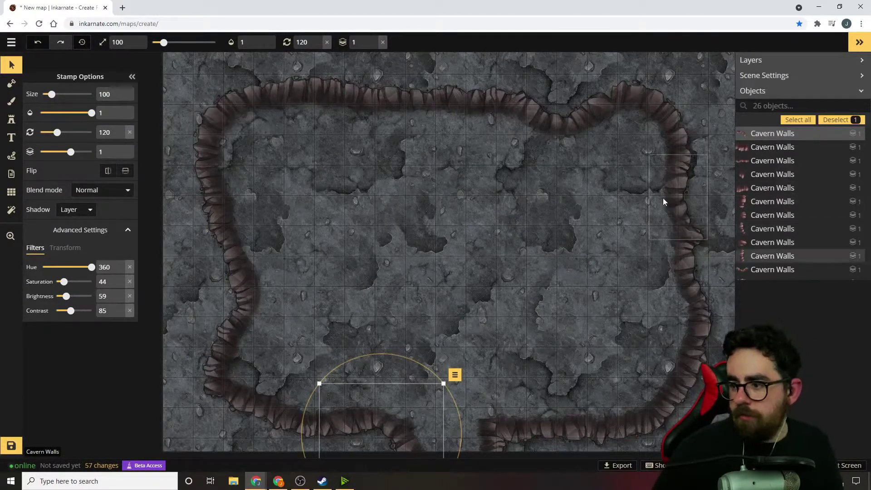
Load the background brush with the near-black texture from the Dungeon Textures and set its size to 196
{"action": "left_click", "coordinate": [10, 103]}
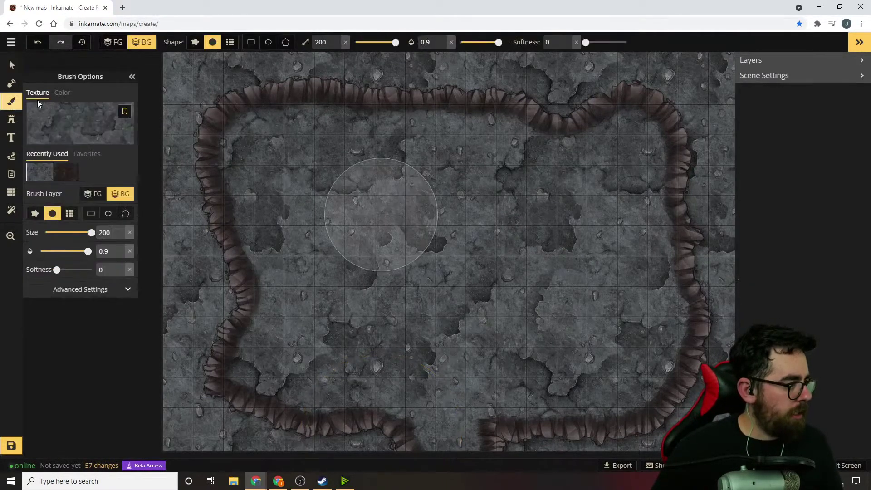
{"action": "left_click", "coordinate": [83, 121]}
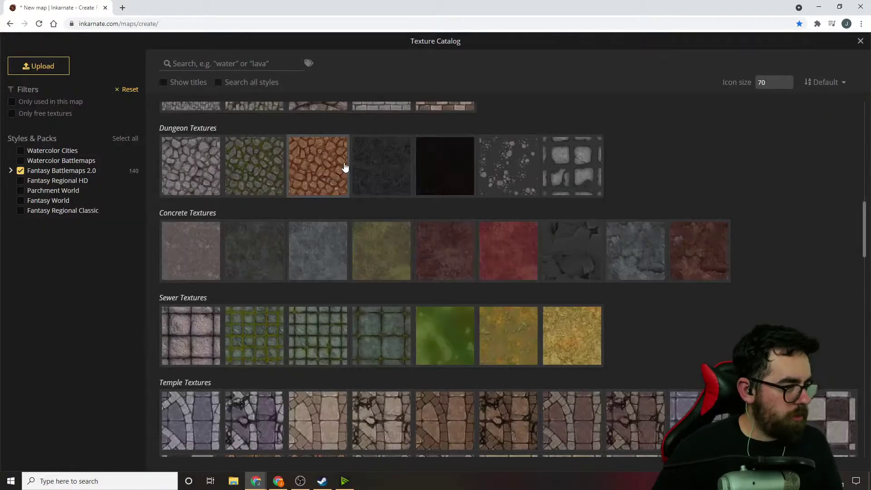
{"action": "left_click", "coordinate": [468, 181]}
{"action": "scroll", "coordinate": [199, 89], "scroll_direction": "up", "scroll_amount": 2}
{"action": "scroll", "coordinate": [199, 89], "scroll_direction": "down", "scroll_amount": 3}
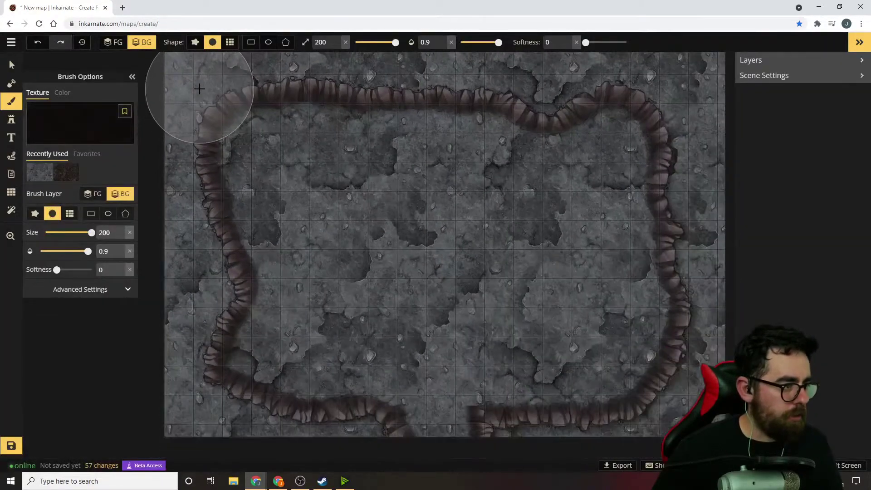
{"action": "scroll", "coordinate": [206, 93], "scroll_direction": "down", "scroll_amount": 3, "text": "ctrl"}
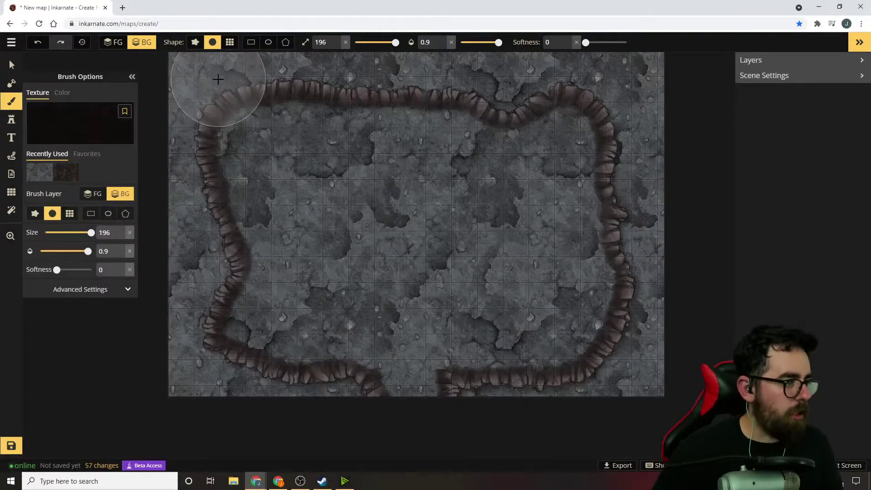
Paint the ground outside the cavern walls near-black on all sides with the background brush at size 145, leaving the bottom opening clear
{"action": "scroll", "coordinate": [218, 80], "scroll_direction": "down", "scroll_amount": 10, "text": "ctrl"}
{"action": "mouse_move", "coordinate": [236, 67]}
{"action": "left_mouse_down"}
{"action": "mouse_move", "coordinate": [216, 66]}
{"action": "mouse_move", "coordinate": [180, 87]}
{"action": "mouse_move", "coordinate": [172, 115]}
{"action": "mouse_move", "coordinate": [201, 290]}
{"action": "mouse_move", "coordinate": [186, 357]}
{"action": "mouse_move", "coordinate": [219, 388]}
{"action": "mouse_move", "coordinate": [241, 390]}
{"action": "mouse_move", "coordinate": [218, 330]}
{"action": "left_mouse_up"}
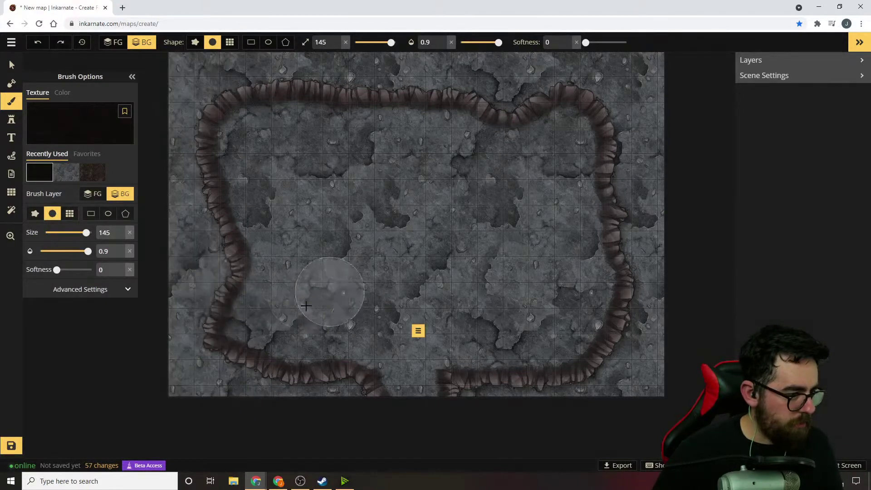
{"action": "mouse_move", "coordinate": [239, 55]}
{"action": "left_mouse_down"}
{"action": "mouse_move", "coordinate": [188, 86]}
{"action": "mouse_move", "coordinate": [175, 134]}
{"action": "mouse_move", "coordinate": [176, 196]}
{"action": "mouse_move", "coordinate": [194, 271]}
{"action": "mouse_move", "coordinate": [187, 291]}
{"action": "mouse_move", "coordinate": [199, 272]}
{"action": "mouse_move", "coordinate": [178, 336]}
{"action": "mouse_move", "coordinate": [222, 387]}
{"action": "mouse_move", "coordinate": [385, 424]}
{"action": "mouse_move", "coordinate": [509, 416]}
{"action": "mouse_move", "coordinate": [478, 408]}
{"action": "mouse_move", "coordinate": [584, 399]}
{"action": "mouse_move", "coordinate": [628, 381]}
{"action": "mouse_move", "coordinate": [644, 347]}
{"action": "left_mouse_up"}
{"action": "left_click_drag", "start_coordinate": [645, 272], "coordinate": [672, 345]}
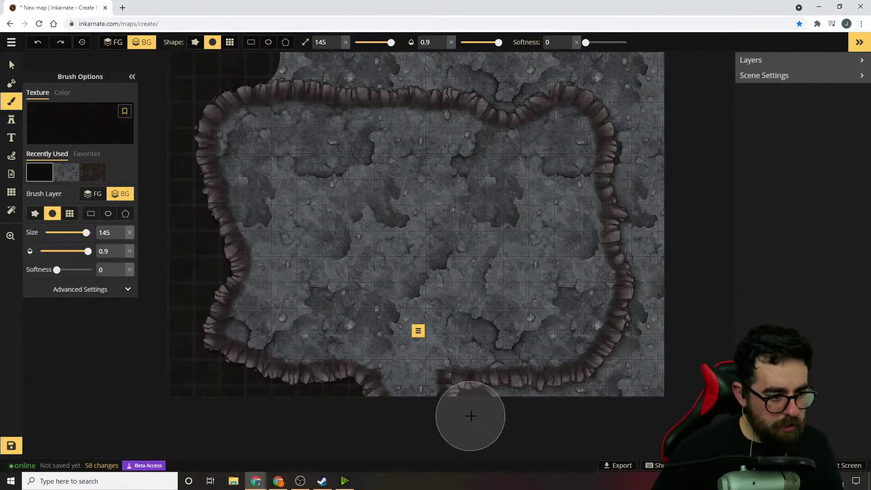
{"action": "mouse_move", "coordinate": [484, 407]}
{"action": "left_mouse_down"}
{"action": "mouse_move", "coordinate": [614, 399]}
{"action": "mouse_move", "coordinate": [645, 383]}
{"action": "mouse_move", "coordinate": [661, 274]}
{"action": "mouse_move", "coordinate": [646, 361]}
{"action": "mouse_move", "coordinate": [616, 390]}
{"action": "mouse_move", "coordinate": [641, 347]}
{"action": "mouse_move", "coordinate": [661, 274]}
{"action": "mouse_move", "coordinate": [630, 74]}
{"action": "mouse_move", "coordinate": [646, 170]}
{"action": "mouse_move", "coordinate": [654, 57]}
{"action": "mouse_move", "coordinate": [522, 68]}
{"action": "mouse_move", "coordinate": [608, 71]}
{"action": "left_mouse_up"}
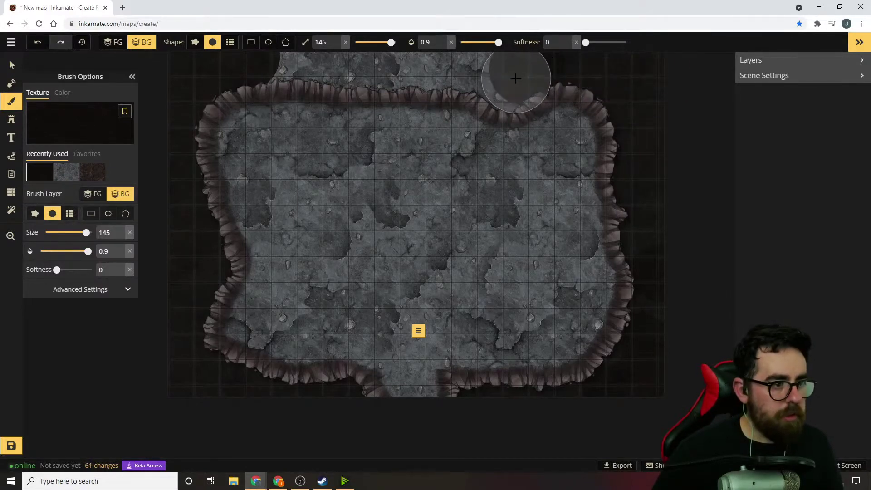
{"action": "mouse_move", "coordinate": [507, 82]}
{"action": "left_mouse_down"}
{"action": "mouse_move", "coordinate": [447, 64]}
{"action": "mouse_move", "coordinate": [252, 55]}
{"action": "mouse_move", "coordinate": [496, 60]}
{"action": "left_mouse_up"}
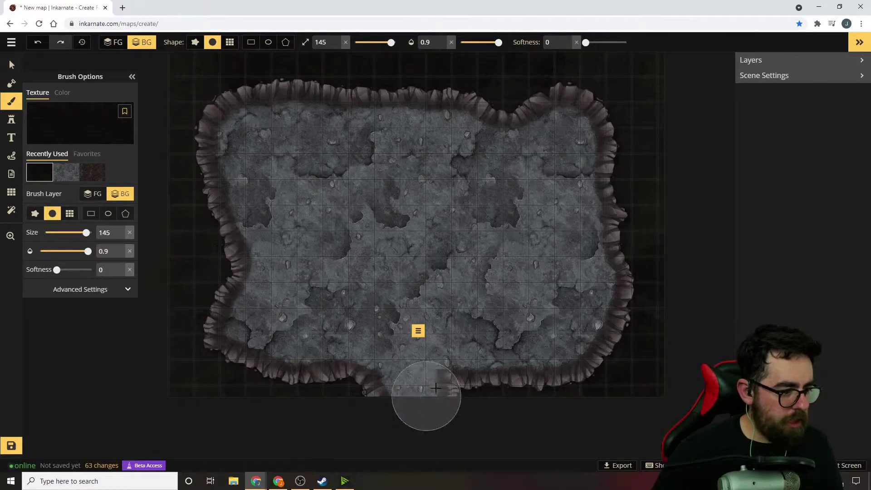
{"action": "scroll", "coordinate": [384, 211], "scroll_direction": "up", "scroll_amount": 2}
{"action": "scroll", "coordinate": [384, 211], "scroll_direction": "down", "scroll_amount": 2}
{"action": "scroll", "coordinate": [384, 211], "scroll_direction": "up", "scroll_amount": 2}
{"action": "scroll", "coordinate": [384, 213], "scroll_direction": "down", "scroll_amount": 2}
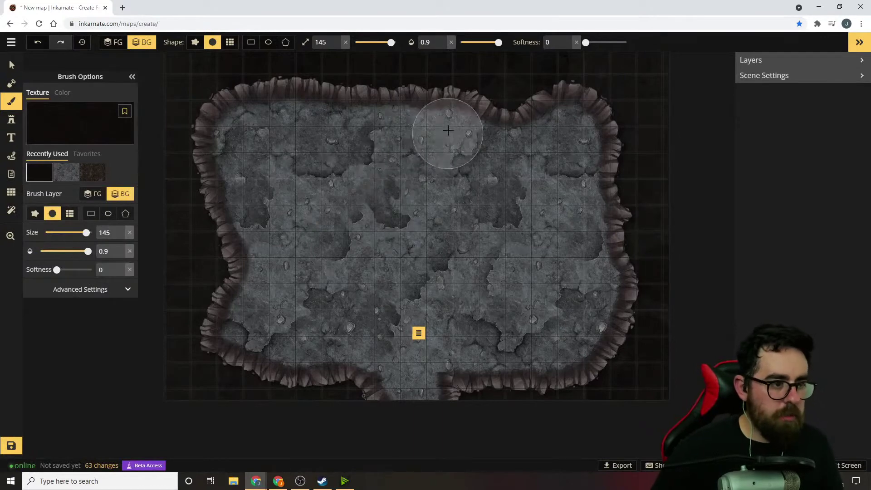
Browse the Fantasy Battlemaps 2.0 stamp categories in the catalog for objects to furnish the cave
{"action": "left_click", "coordinate": [12, 119]}
{"action": "left_click", "coordinate": [68, 128]}
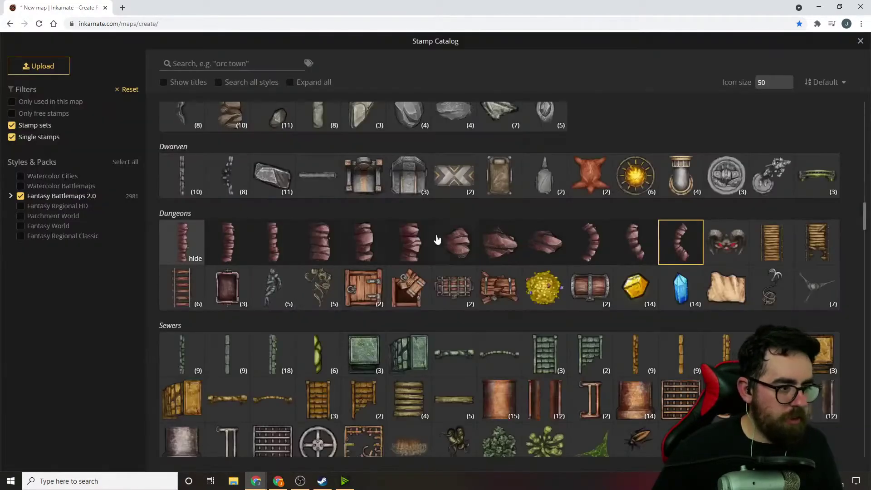
{"action": "scroll", "coordinate": [436, 236], "scroll_direction": "up", "scroll_amount": 20}
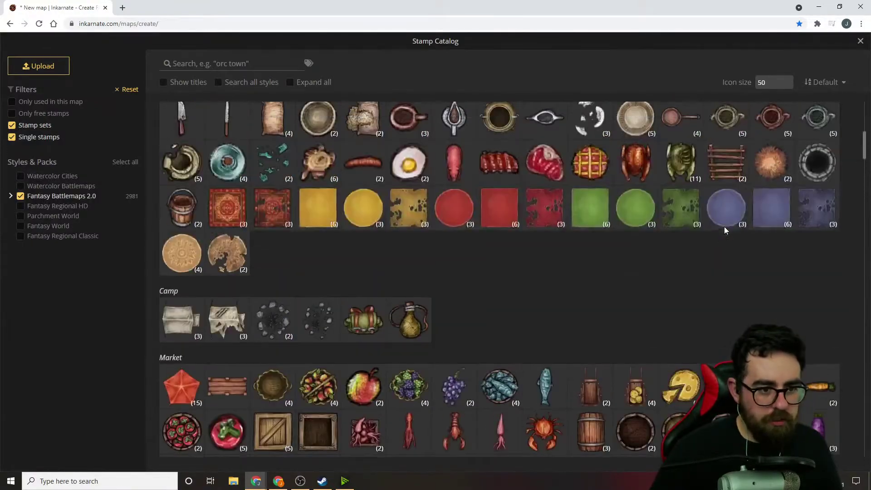
{"action": "scroll", "coordinate": [724, 227], "scroll_direction": "up", "scroll_amount": 10}
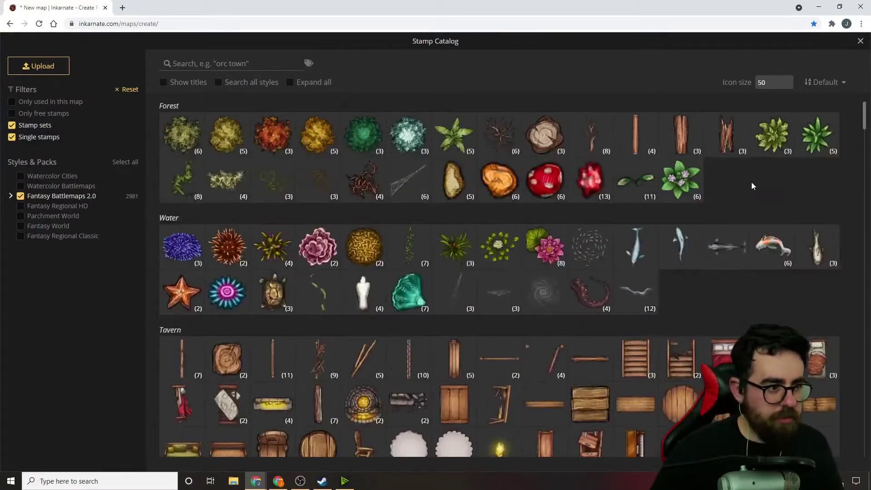
{"action": "scroll", "coordinate": [726, 200], "scroll_direction": "down", "scroll_amount": 3}
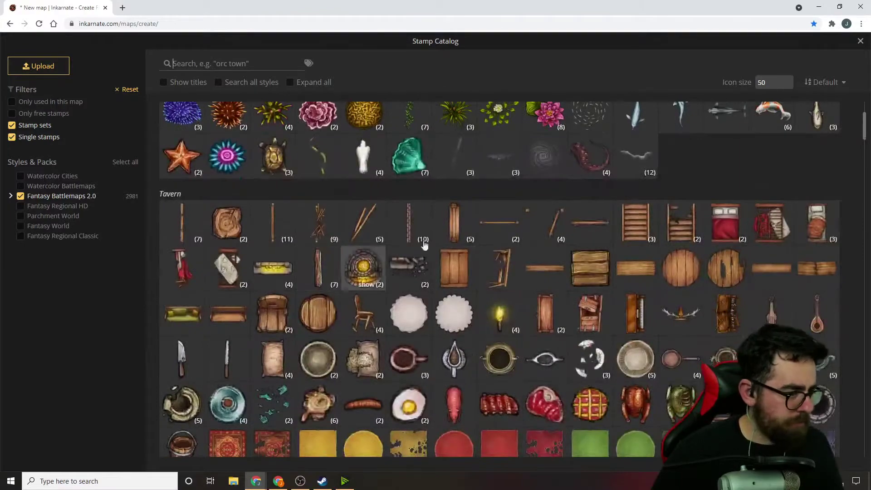
{"action": "scroll", "coordinate": [758, 187], "scroll_direction": "down", "scroll_amount": 6}
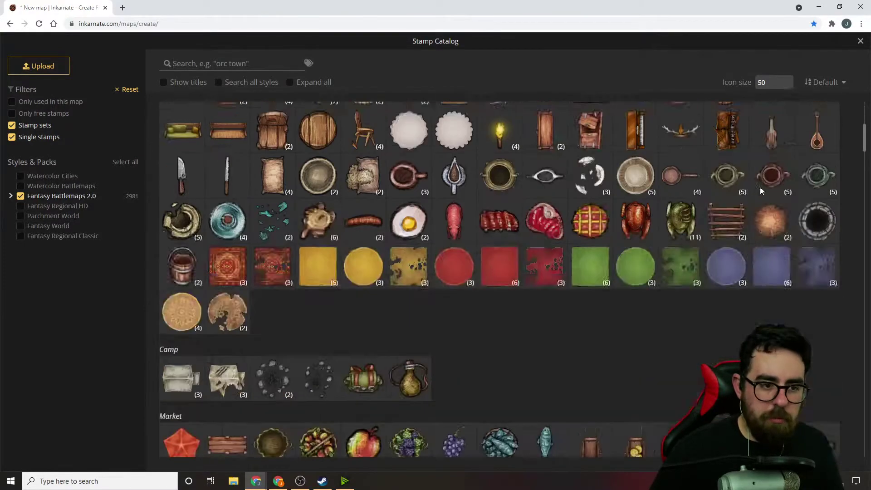
{"action": "scroll", "coordinate": [710, 213], "scroll_direction": "down", "scroll_amount": 6}
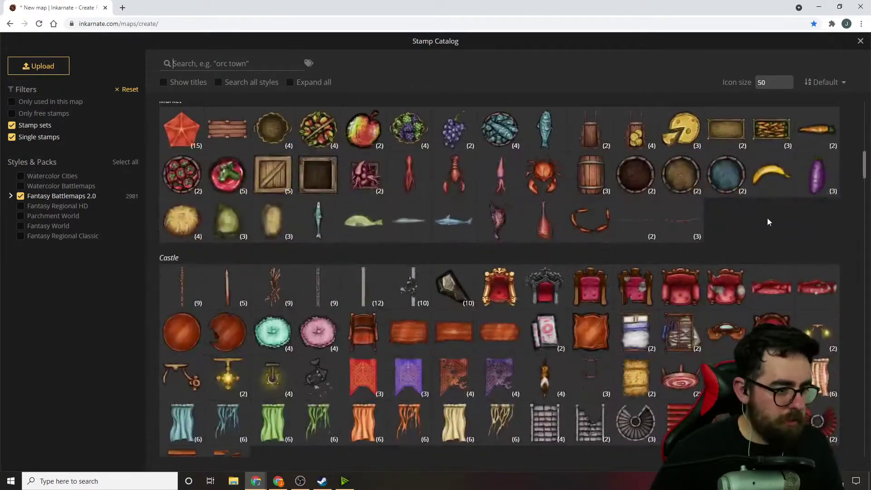
{"action": "scroll", "coordinate": [740, 211], "scroll_direction": "down", "scroll_amount": 6}
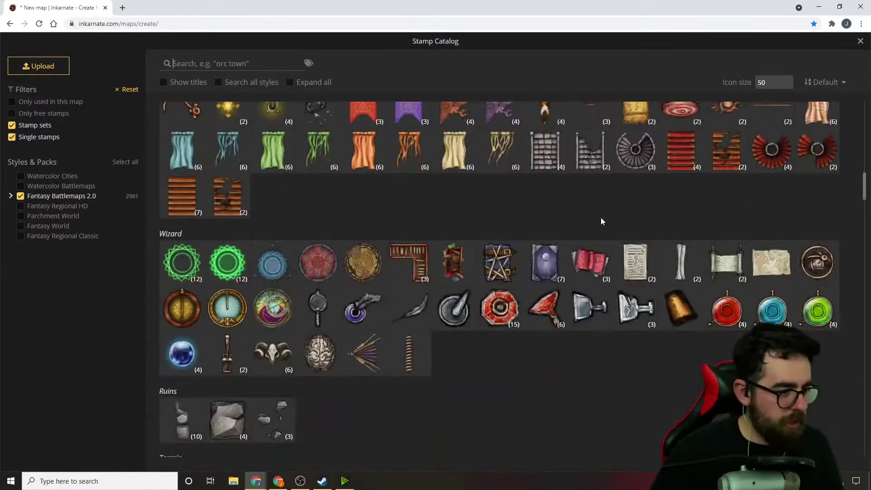
{"action": "scroll", "coordinate": [572, 216], "scroll_direction": "down", "scroll_amount": 4}
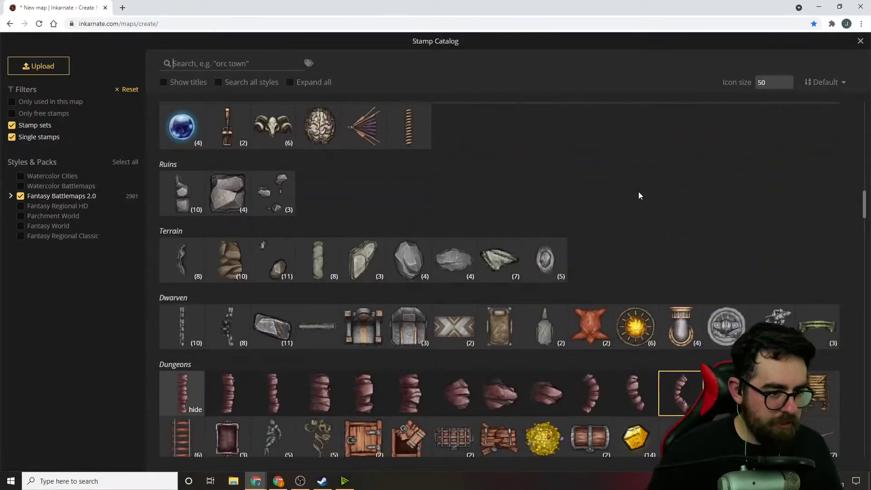
{"action": "scroll", "coordinate": [639, 196], "scroll_direction": "down", "scroll_amount": 3}
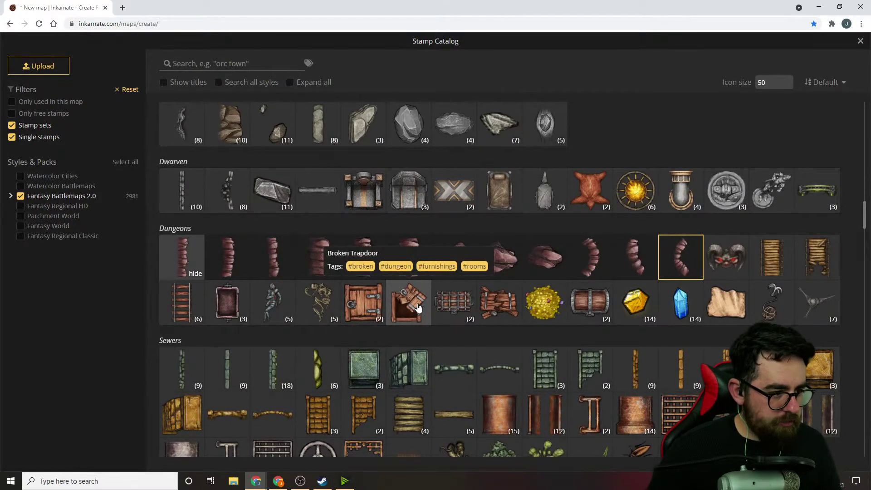
{"action": "scroll", "coordinate": [370, 299], "scroll_direction": "down", "scroll_amount": 3}
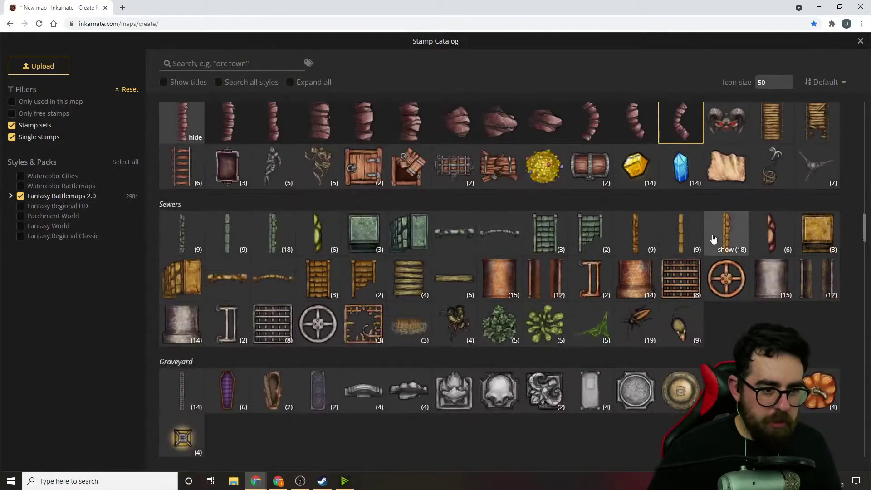
{"action": "scroll", "coordinate": [713, 239], "scroll_direction": "down", "scroll_amount": 8}
{"action": "scroll", "coordinate": [652, 260], "scroll_direction": "down", "scroll_amount": 15}
{"action": "scroll", "coordinate": [652, 257], "scroll_direction": "down", "scroll_amount": 11}
{"action": "scroll", "coordinate": [542, 328], "scroll_direction": "up", "scroll_amount": 4}
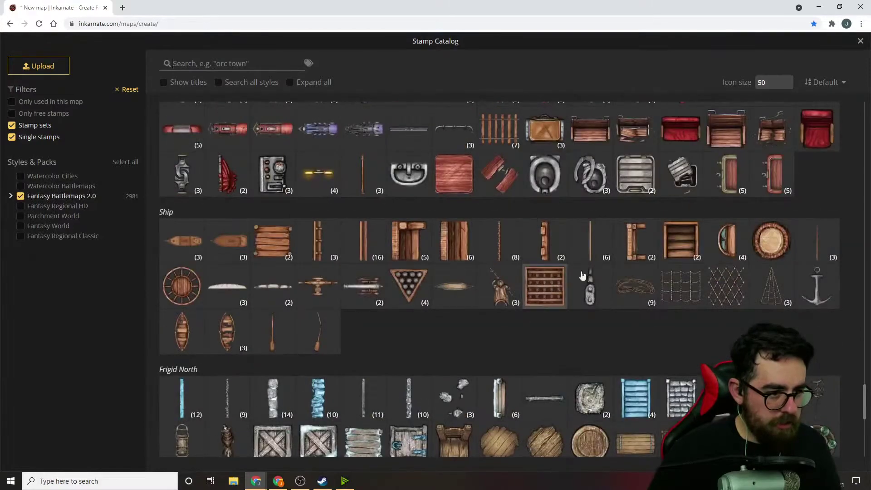
{"action": "scroll", "coordinate": [530, 340], "scroll_direction": "down", "scroll_amount": 6}
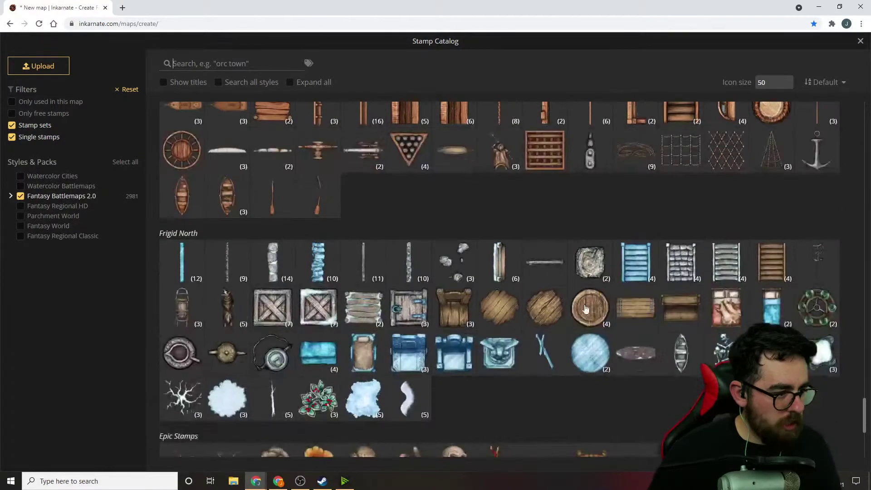
{"action": "scroll", "coordinate": [685, 292], "scroll_direction": "down", "scroll_amount": 3}
{"action": "scroll", "coordinate": [685, 292], "scroll_direction": "up", "scroll_amount": 6}
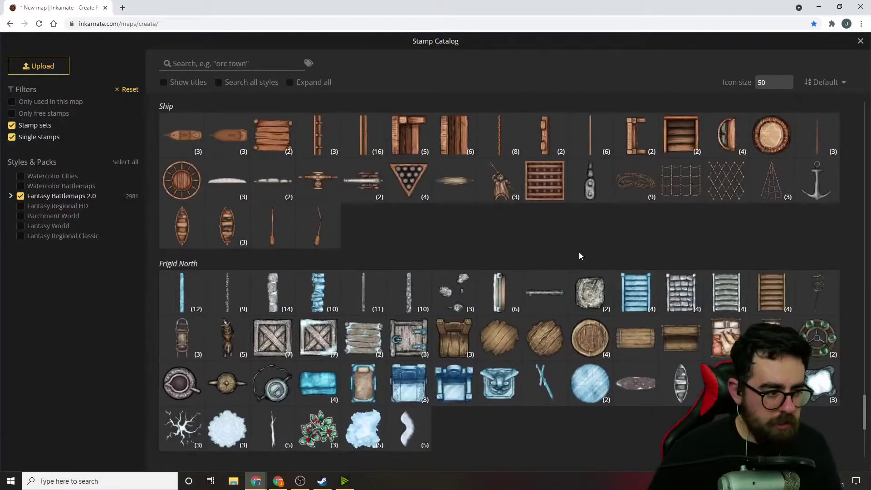
{"action": "scroll", "coordinate": [521, 304], "scroll_direction": "up", "scroll_amount": 7}
{"action": "scroll", "coordinate": [520, 301], "scroll_direction": "up", "scroll_amount": 10}
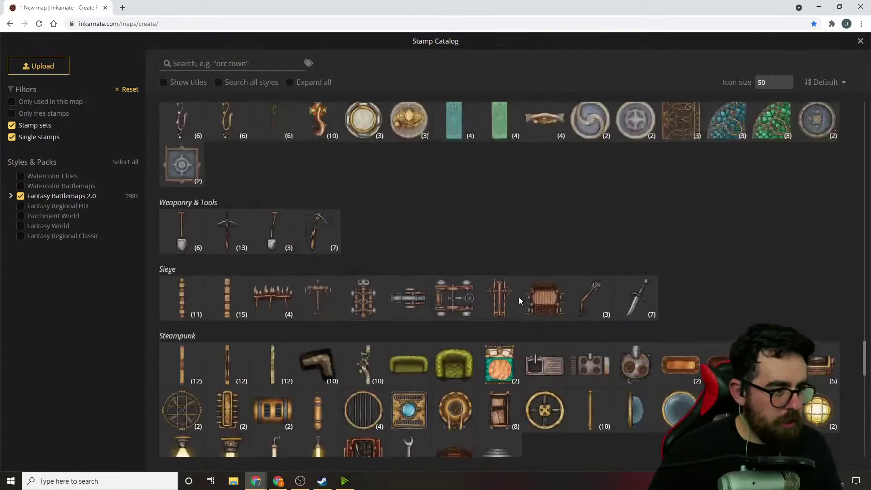
{"action": "scroll", "coordinate": [557, 320], "scroll_direction": "up", "scroll_amount": 15}
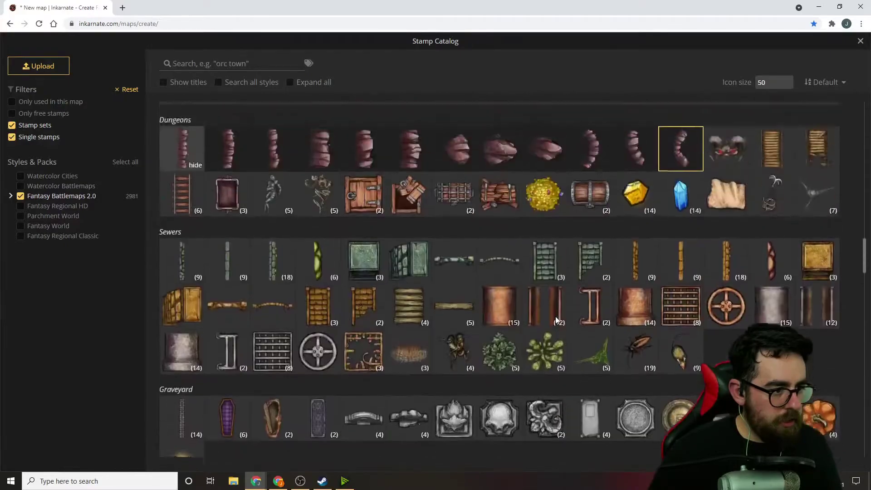
{"action": "scroll", "coordinate": [551, 321], "scroll_direction": "up", "scroll_amount": 8}
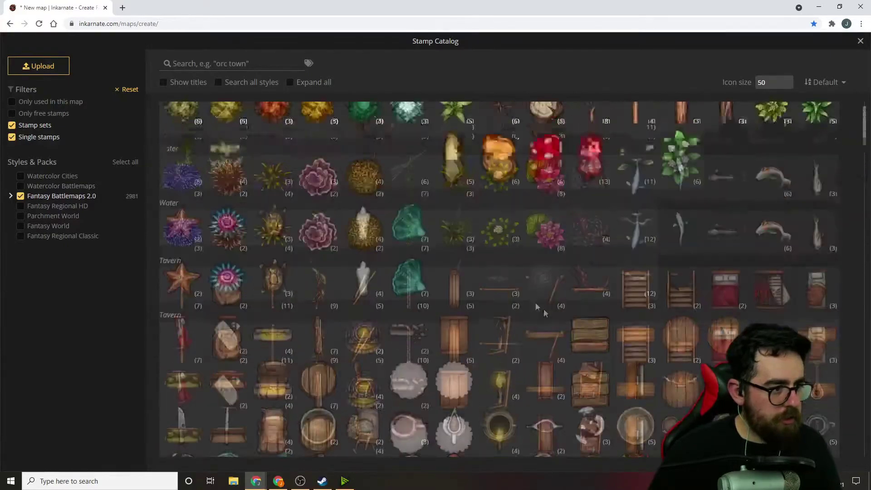
Place a round Broken Table stamp from the Tavern set in the upper middle of the cave and darken it to brightness 54
{"action": "scroll", "coordinate": [597, 297], "scroll_direction": "down", "scroll_amount": 2}
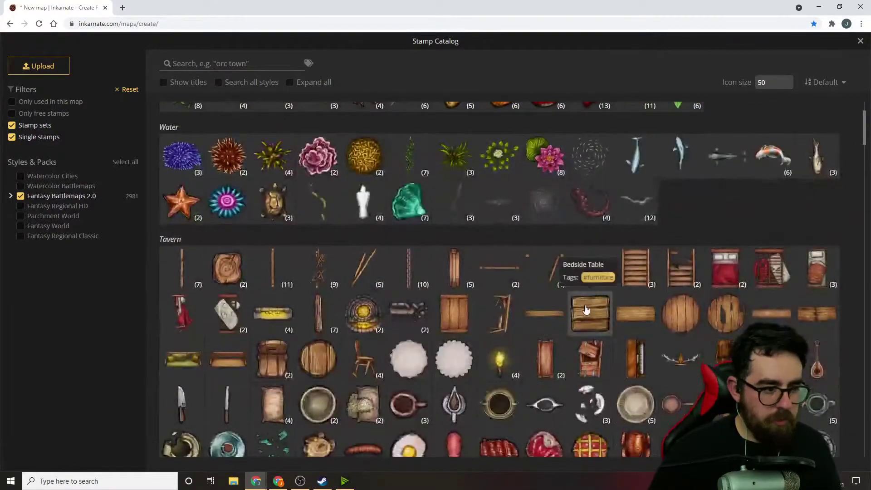
{"action": "scroll", "coordinate": [588, 309], "scroll_direction": "down", "scroll_amount": 3}
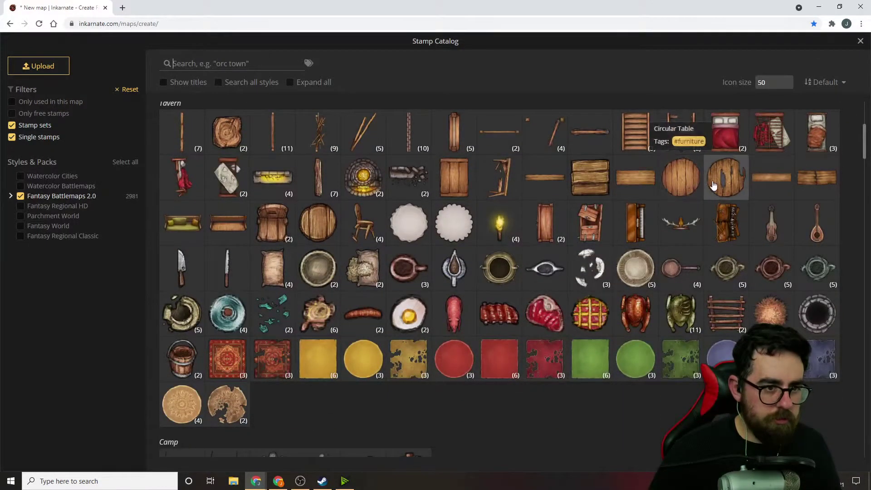
{"action": "left_click", "coordinate": [719, 182]}
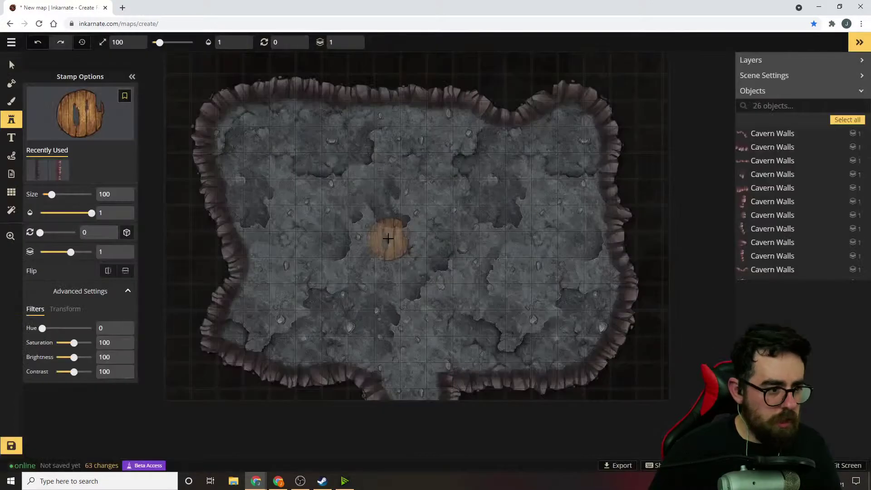
{"action": "left_click", "coordinate": [526, 190]}
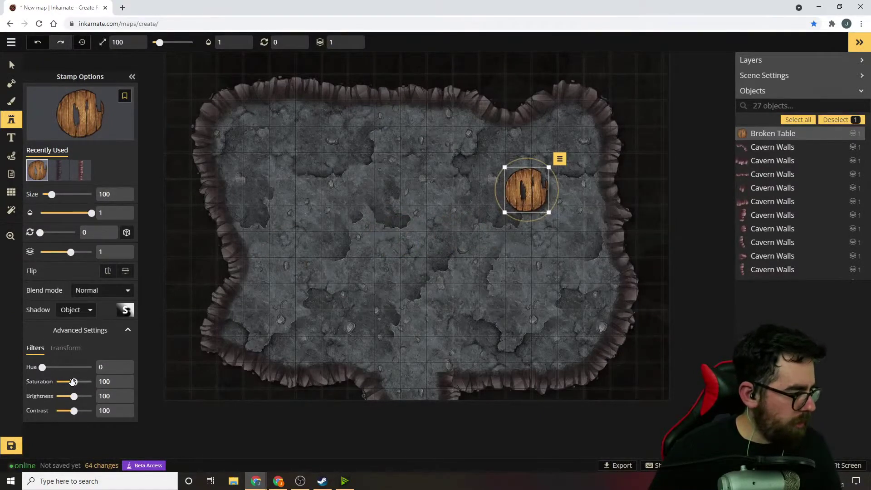
{"action": "left_click_drag", "start_coordinate": [74, 397], "coordinate": [65, 398]}
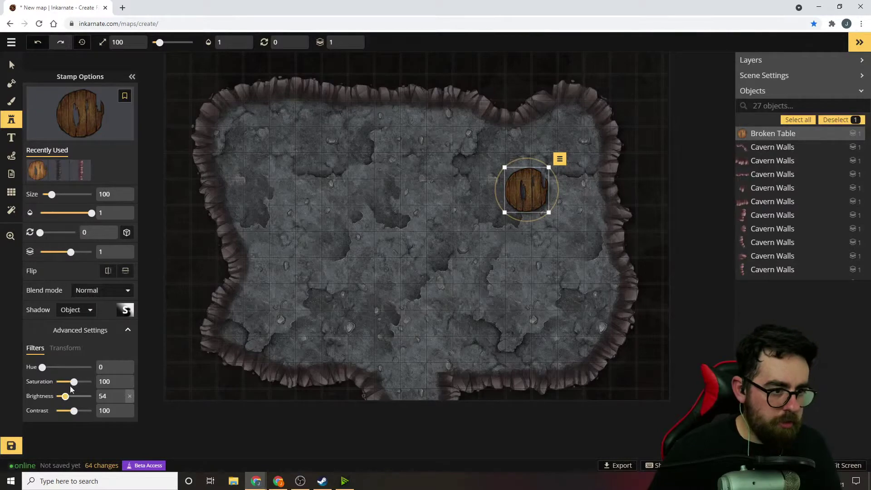
{"action": "left_click_drag", "start_coordinate": [542, 188], "coordinate": [427, 179]}
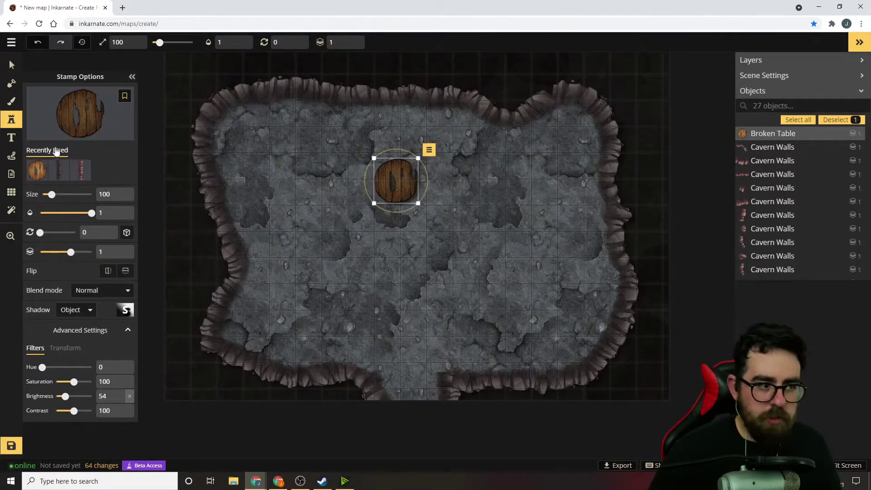
Place three Empty Crate stamps from the Market set at size 100, clustered in the cave's lower-left corner
{"action": "left_click", "coordinate": [82, 120]}
{"action": "scroll", "coordinate": [408, 280], "scroll_direction": "down", "scroll_amount": 6}
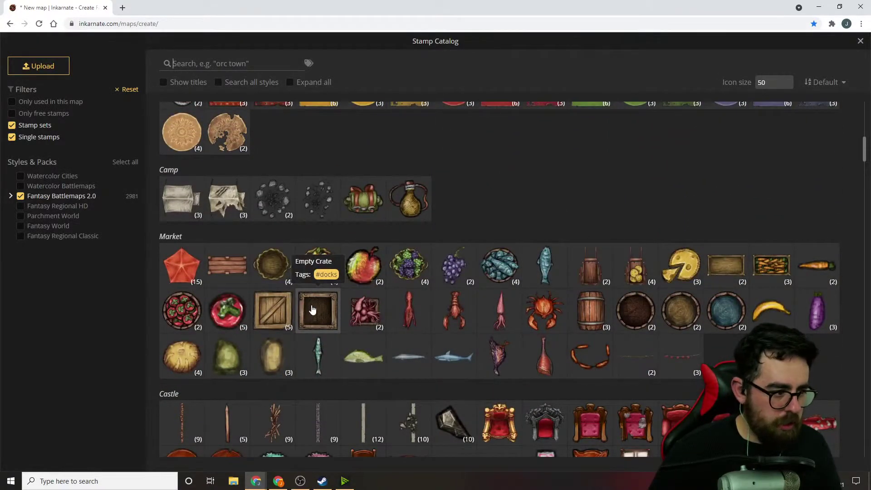
{"action": "left_click", "coordinate": [312, 310]}
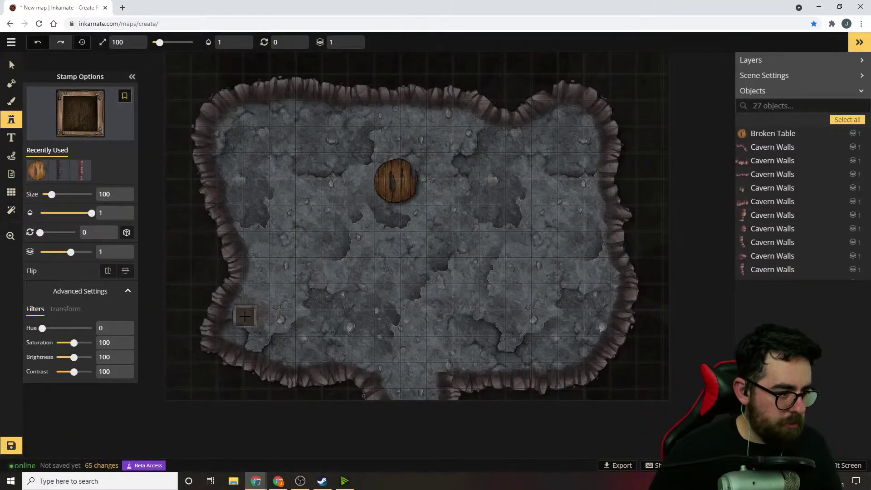
{"action": "left_click", "coordinate": [255, 304]}
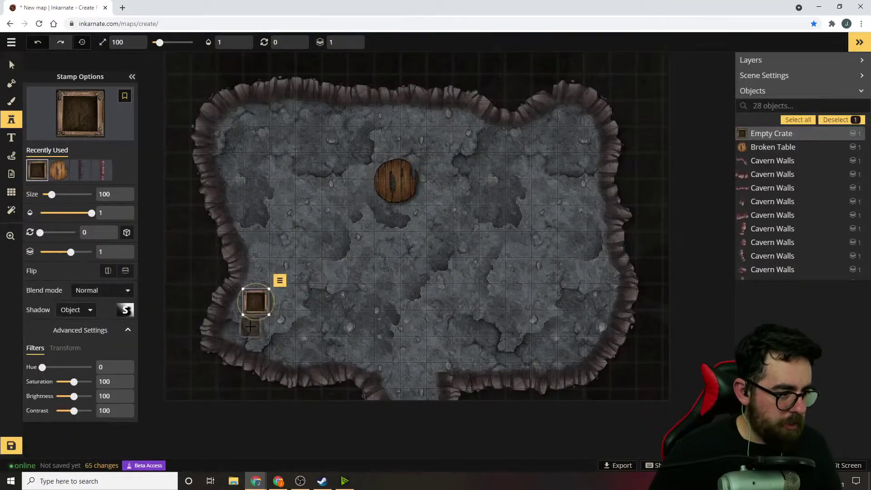
{"action": "left_click", "coordinate": [281, 320]}
{"action": "left_click", "coordinate": [252, 327]}
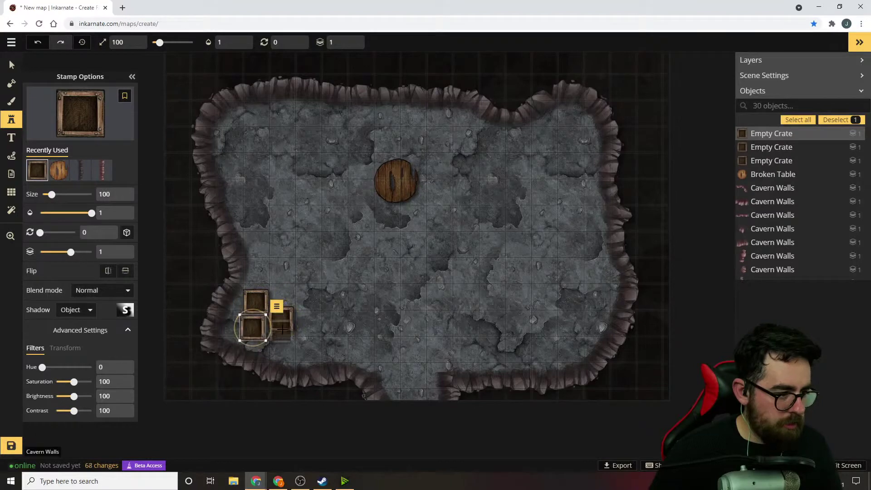
Select the three crates together and set their brightness to 63 and saturation to 128
{"action": "key", "text": "v"}
{"action": "left_click", "coordinate": [285, 330]}
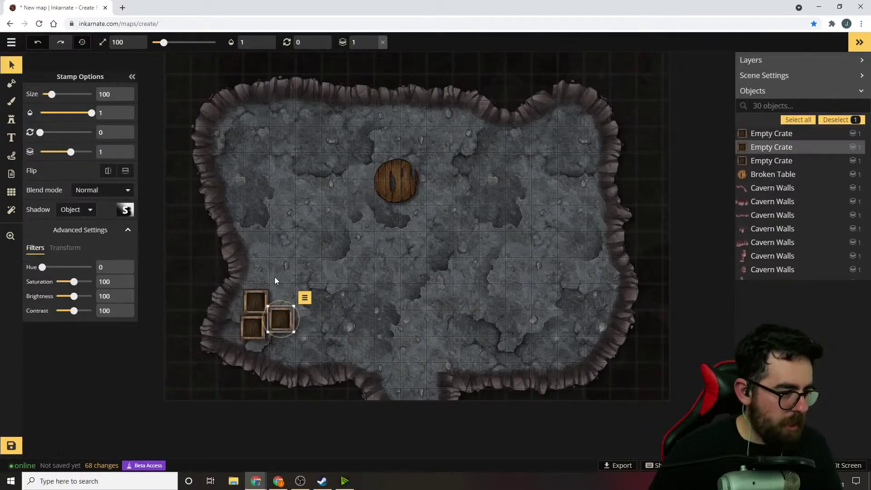
{"action": "left_click_drag", "start_coordinate": [252, 344], "coordinate": [263, 321]}
{"action": "left_click", "coordinate": [321, 301]}
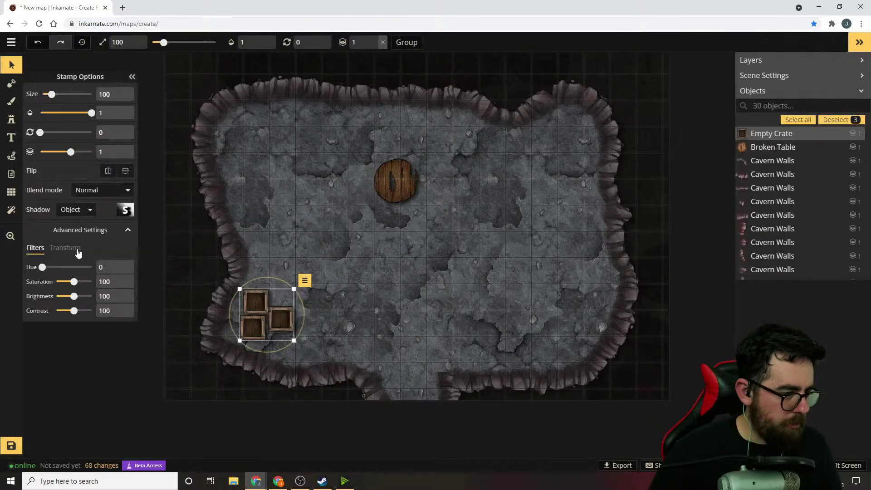
{"action": "left_click_drag", "start_coordinate": [74, 295], "coordinate": [67, 296]}
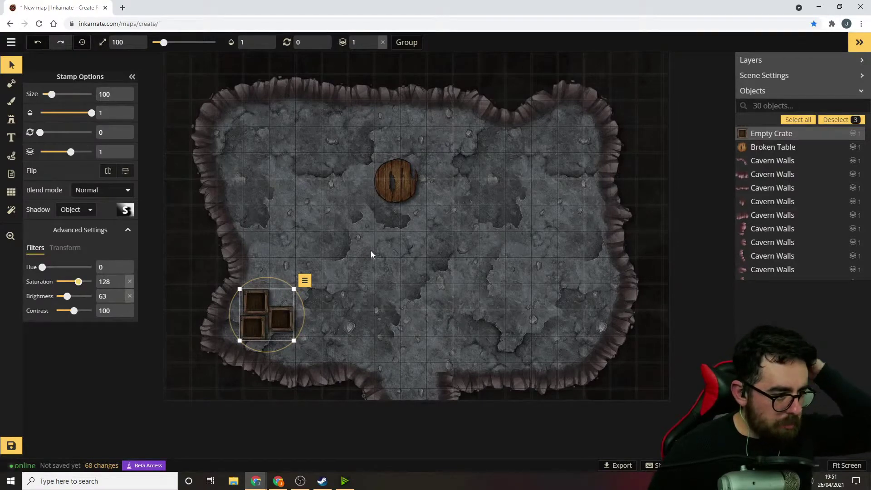
{"action": "left_click", "coordinate": [352, 327]}
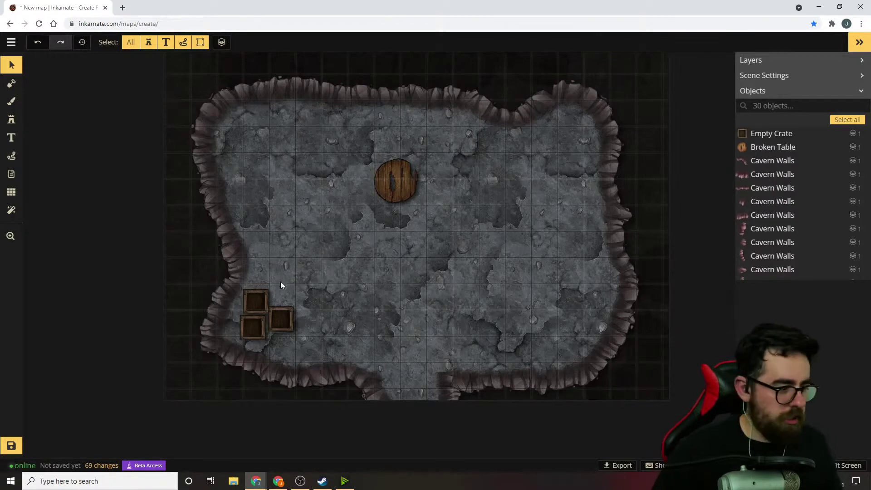
Stack one crate over the other two, raise it one layer, and shift the lowest crate so it sticks out beneath
{"action": "left_click_drag", "start_coordinate": [280, 315], "coordinate": [257, 315]}
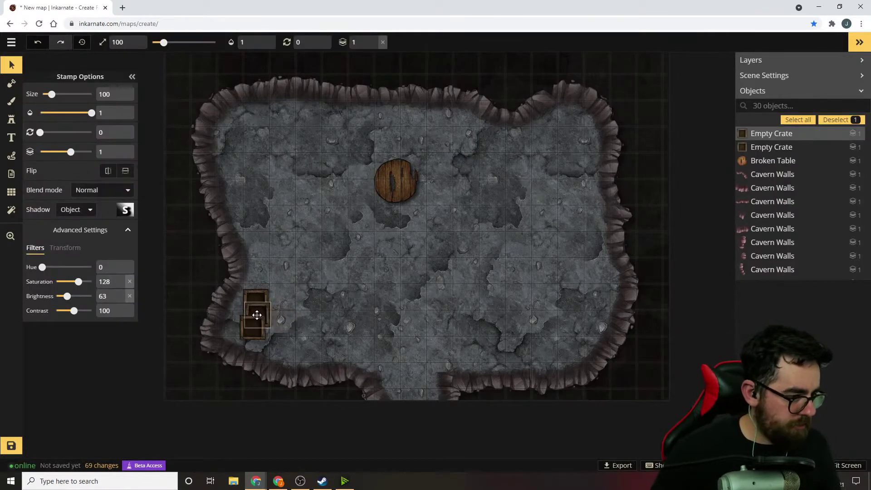
{"action": "left_click", "coordinate": [280, 293]}
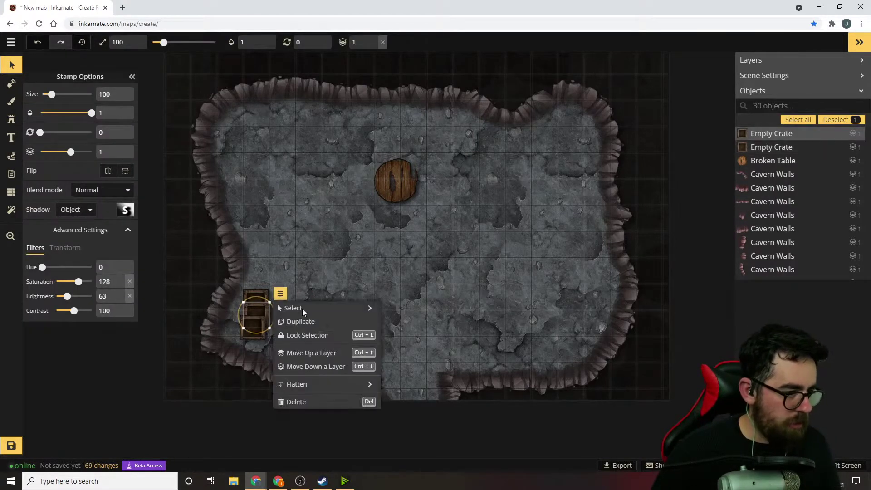
{"action": "left_click", "coordinate": [318, 354]}
{"action": "left_click", "coordinate": [376, 256]}
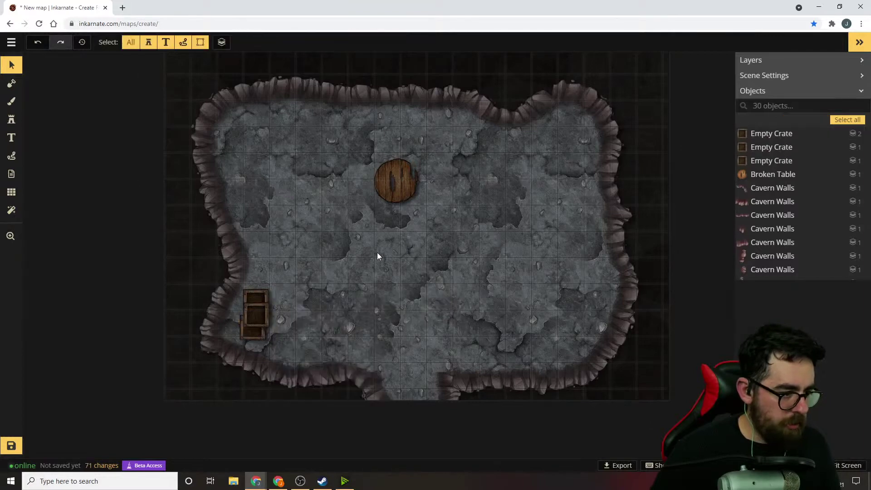
{"action": "left_click_drag", "start_coordinate": [254, 334], "coordinate": [408, 429]}
{"action": "scroll", "coordinate": [312, 288], "scroll_direction": "up", "scroll_amount": 5}
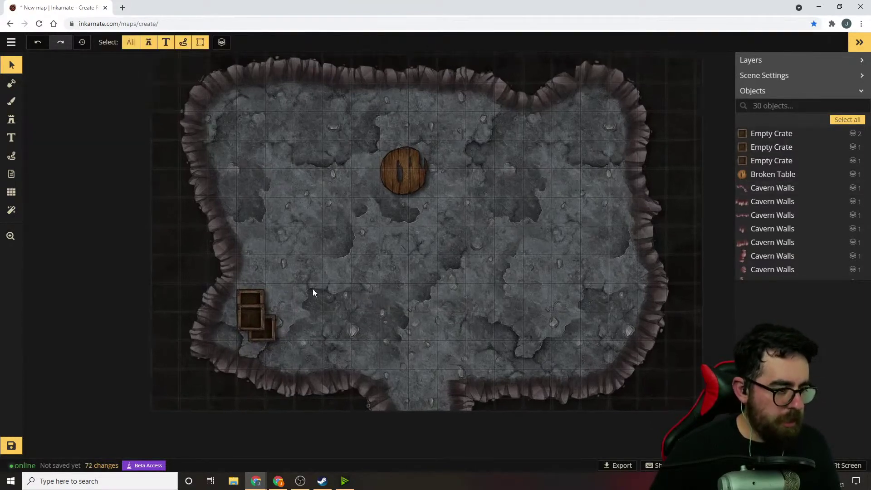
{"action": "scroll", "coordinate": [319, 292], "scroll_direction": "up", "scroll_amount": 1}
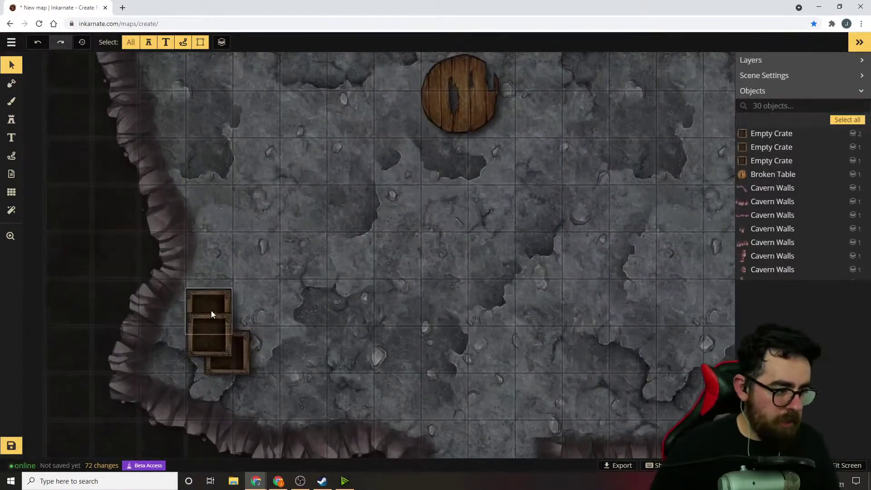
{"action": "scroll", "coordinate": [276, 323], "scroll_direction": "down", "scroll_amount": 3}
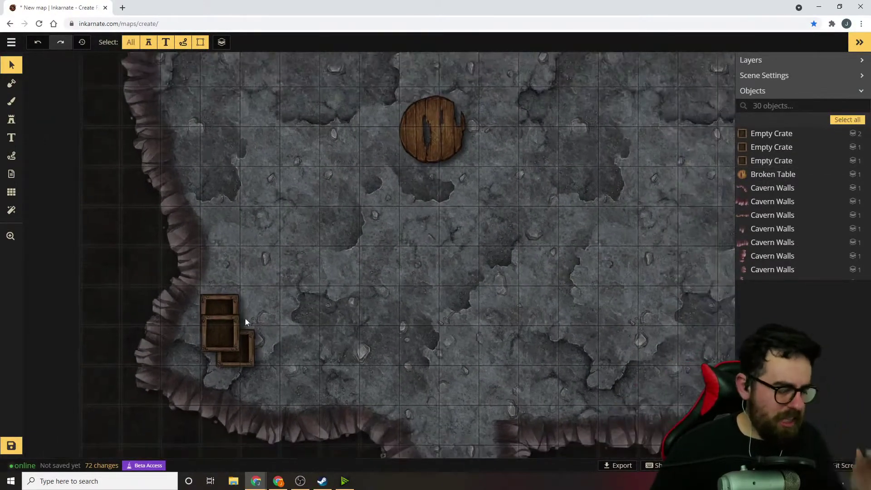
{"action": "scroll", "coordinate": [246, 317], "scroll_direction": "up", "scroll_amount": 3}
{"action": "scroll", "coordinate": [247, 318], "scroll_direction": "down", "scroll_amount": 1}
{"action": "scroll", "coordinate": [249, 318], "scroll_direction": "down", "scroll_amount": 4}
Reposition the top crate so it sits centred over the two lower crates, overlapping both
{"action": "left_click_drag", "start_coordinate": [229, 333], "coordinate": [256, 315]}
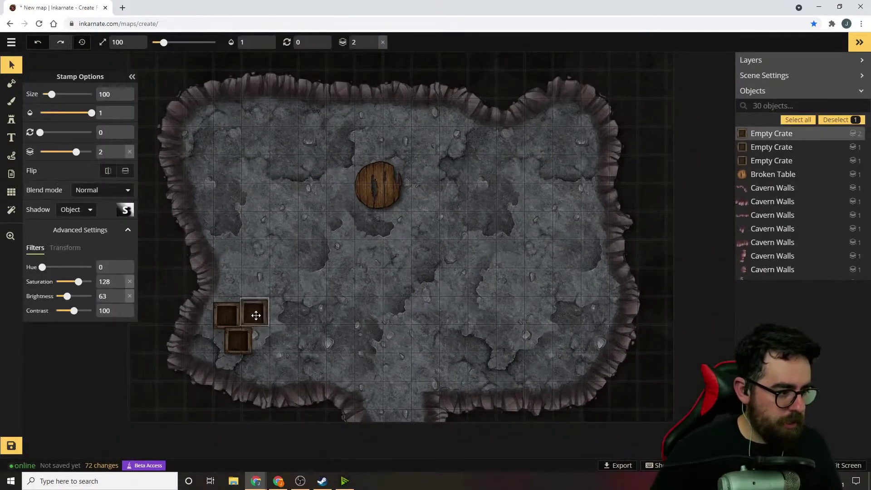
{"action": "left_click", "coordinate": [237, 349]}
{"action": "left_click", "coordinate": [400, 390]}
{"action": "mouse_move", "coordinate": [242, 316]}
{"action": "left_mouse_down"}
{"action": "mouse_move", "coordinate": [224, 326]}
{"action": "mouse_move", "coordinate": [236, 331]}
{"action": "left_mouse_up"}
{"action": "left_click", "coordinate": [334, 346]}
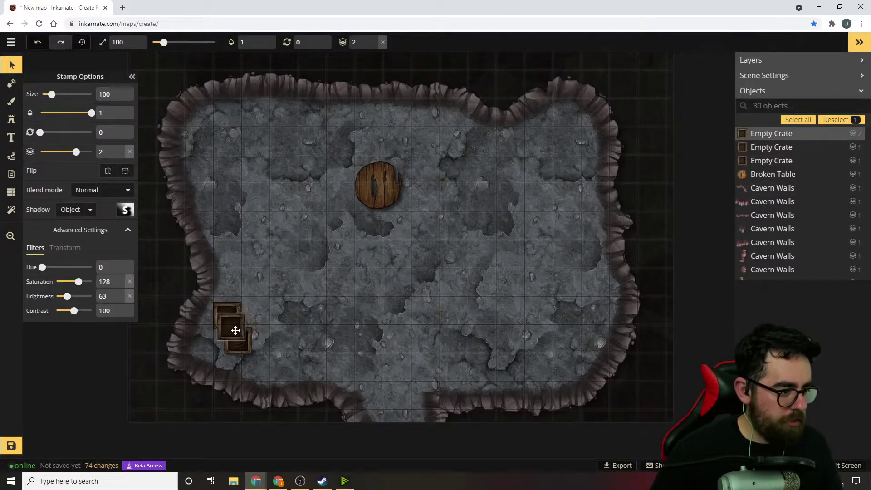
{"action": "left_click", "coordinate": [318, 336]}
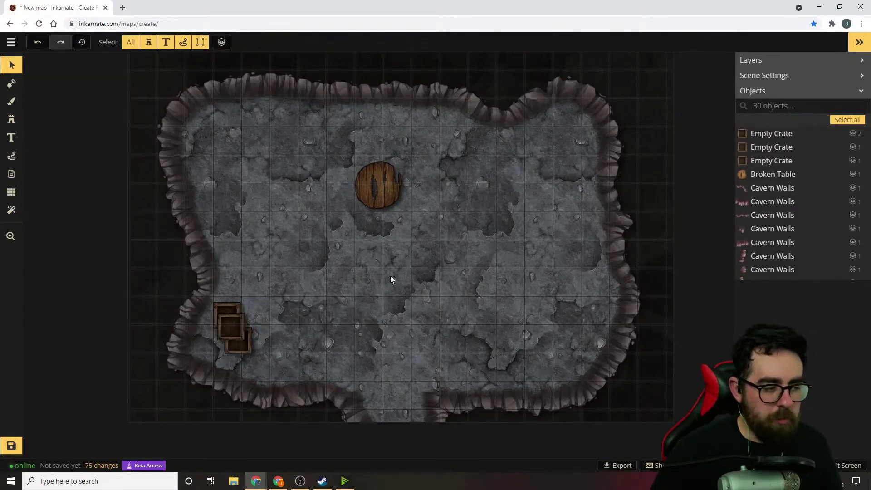
Search the stamp catalog for "dummy" and clear the search
{"action": "scroll", "coordinate": [309, 295], "scroll_direction": "down", "scroll_amount": 1}
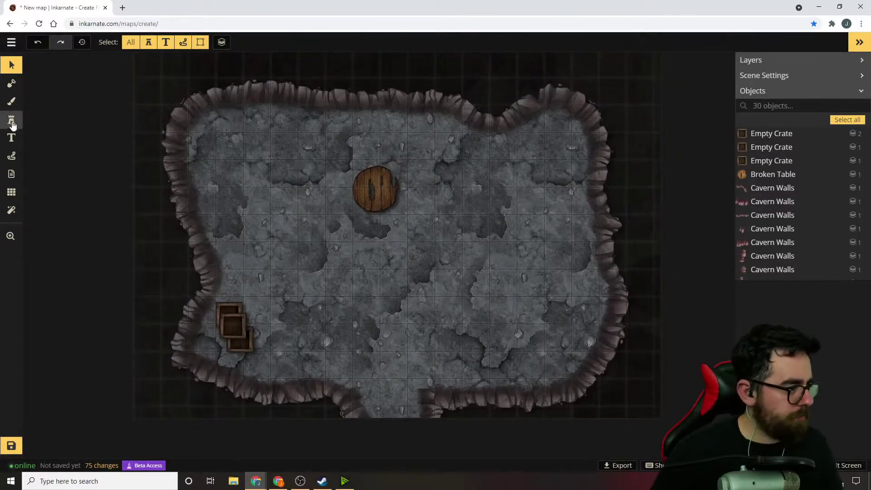
{"action": "left_click", "coordinate": [11, 120]}
{"action": "left_click", "coordinate": [80, 120]}
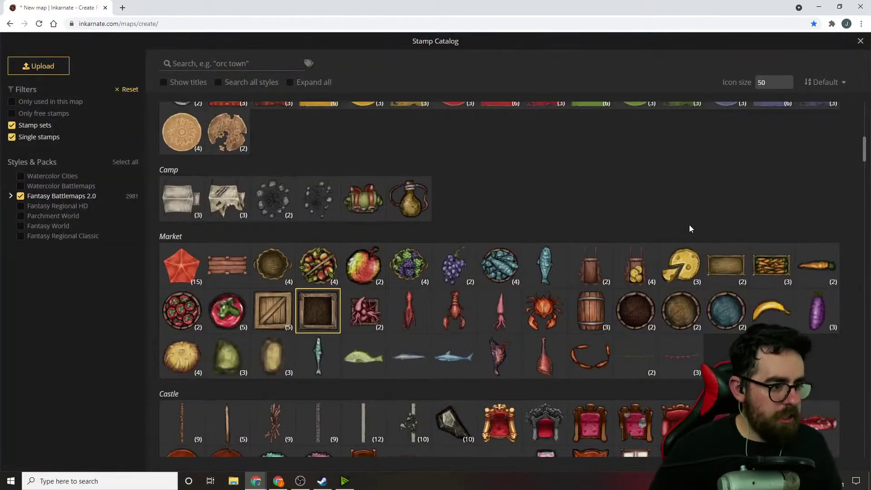
{"action": "scroll", "coordinate": [689, 228], "scroll_direction": "up", "scroll_amount": 4}
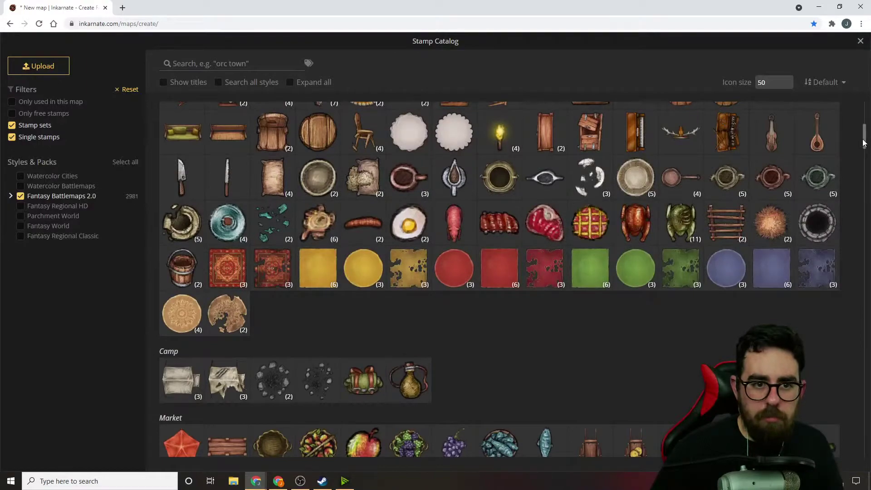
{"action": "scroll", "coordinate": [861, 94], "scroll_direction": "up", "scroll_amount": 7}
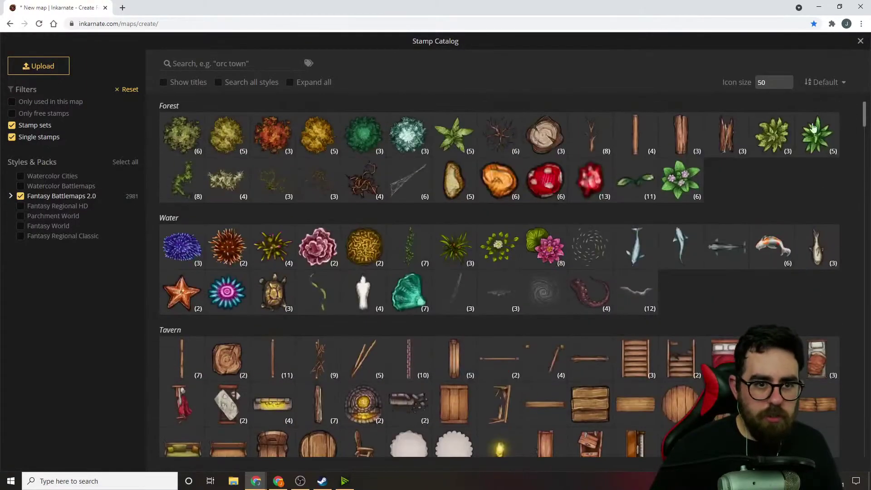
{"action": "left_click", "coordinate": [214, 64]}
{"action": "type", "text": "dummy"}
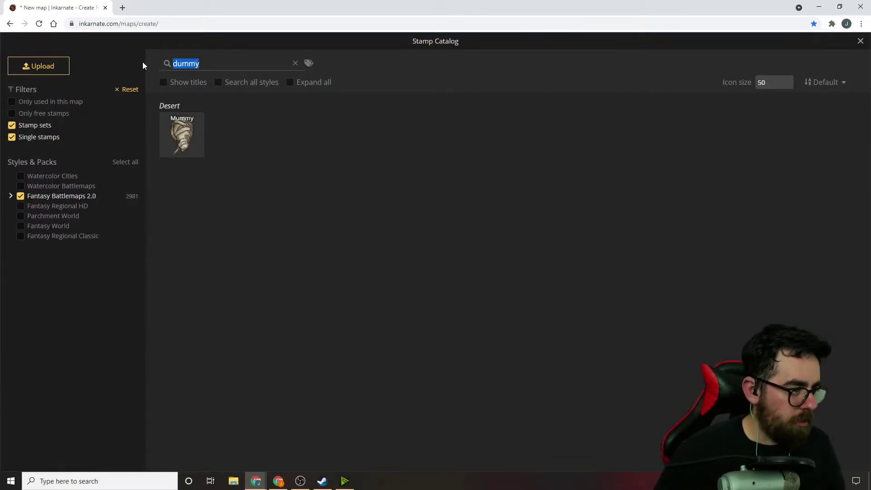
{"action": "key", "text": "BackSpace"}
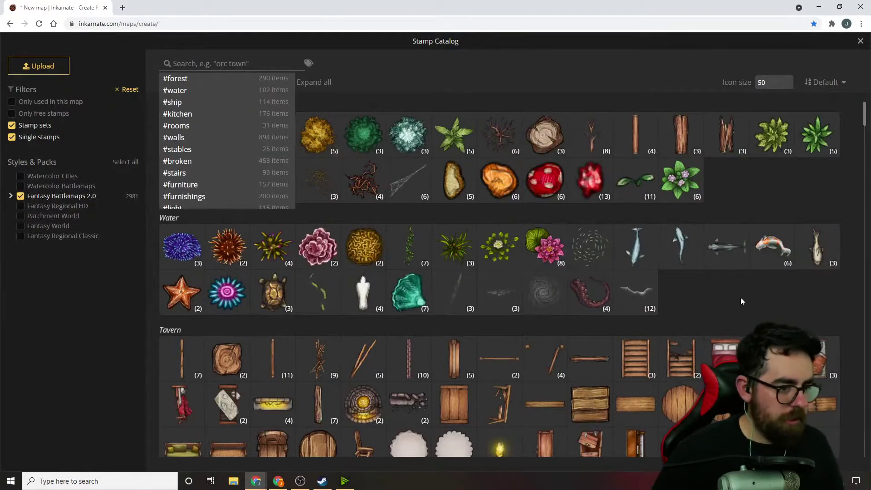
Choose the first variant of the Target Dummies stamp from the Castle set
{"action": "left_click", "coordinate": [740, 298]}
{"action": "scroll", "coordinate": [340, 277], "scroll_direction": "down", "scroll_amount": 3}
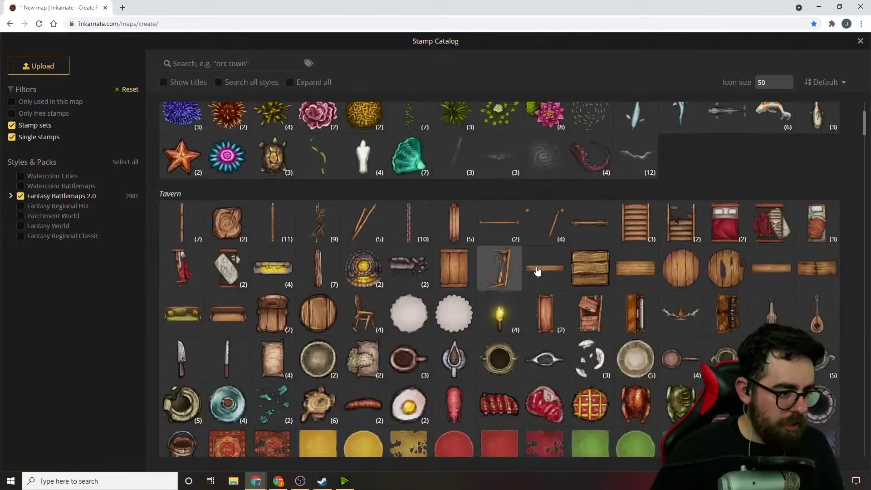
{"action": "scroll", "coordinate": [520, 277], "scroll_direction": "down", "scroll_amount": 8}
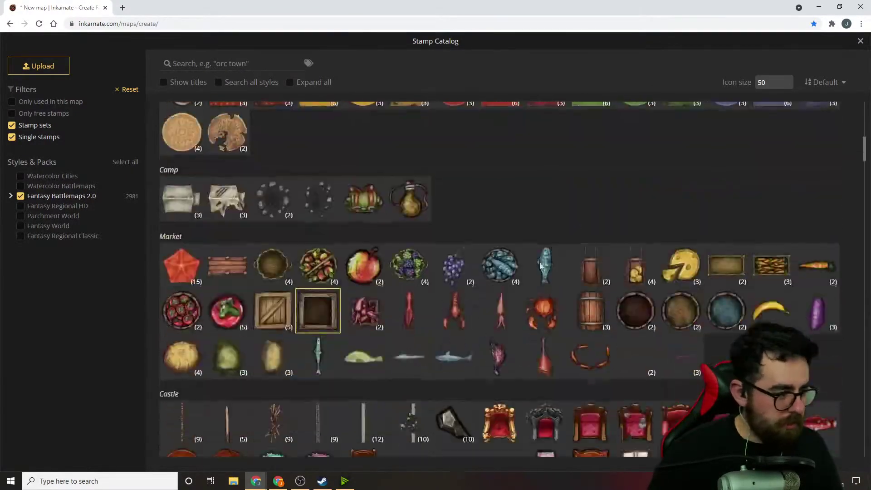
{"action": "scroll", "coordinate": [564, 203], "scroll_direction": "down", "scroll_amount": 6}
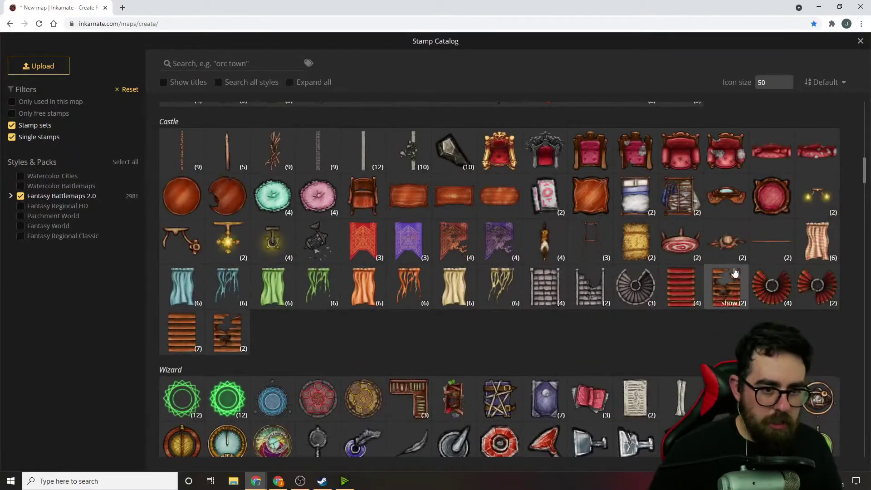
{"action": "left_click", "coordinate": [731, 245]}
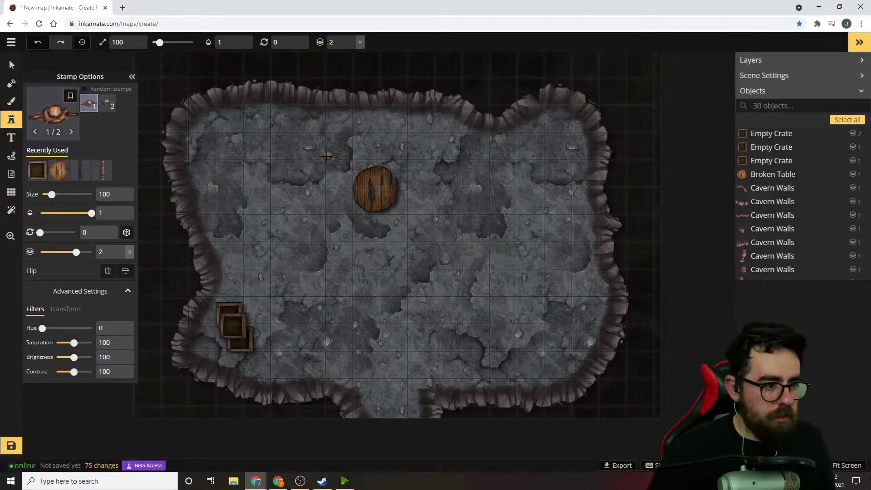
{"action": "left_click", "coordinate": [105, 109]}
{"action": "left_click", "coordinate": [89, 108]}
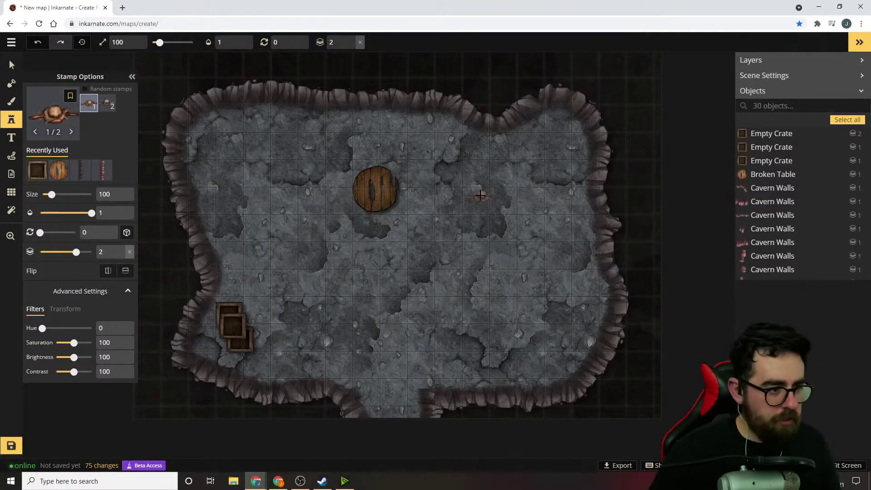
Place six Target Dummies stamps at size 100, three down each side of the cave
{"action": "left_click", "coordinate": [482, 180]}
{"action": "left_click", "coordinate": [491, 250]}
{"action": "left_click", "coordinate": [501, 336]}
{"action": "left_click", "coordinate": [279, 181]}
{"action": "left_click", "coordinate": [303, 276]}
{"action": "left_click", "coordinate": [303, 335]}
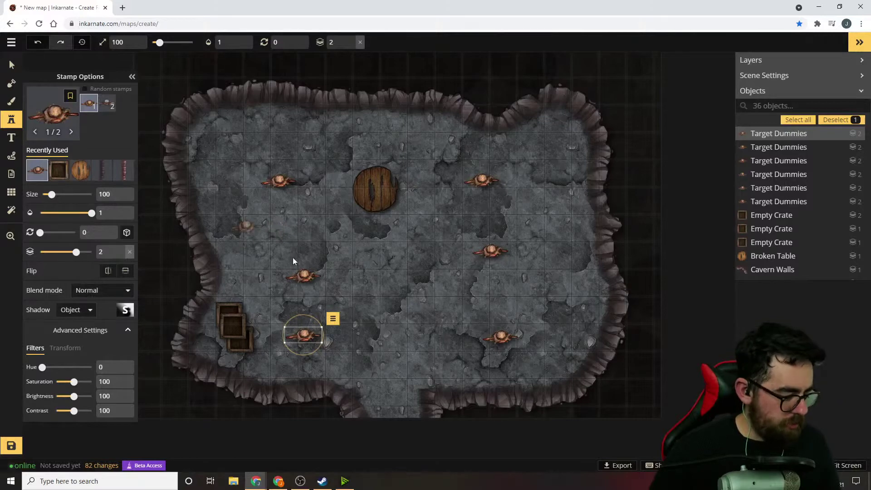
Move the Broken Table down to the cave's centre and set the upper-left dummy beside it, rotated to 318
{"action": "key", "text": "v"}
{"action": "left_click", "coordinate": [286, 198]}
{"action": "left_click_drag", "start_coordinate": [278, 202], "coordinate": [288, 191]}
{"action": "left_click_drag", "start_coordinate": [382, 204], "coordinate": [389, 254]}
{"action": "left_click", "coordinate": [287, 186]}
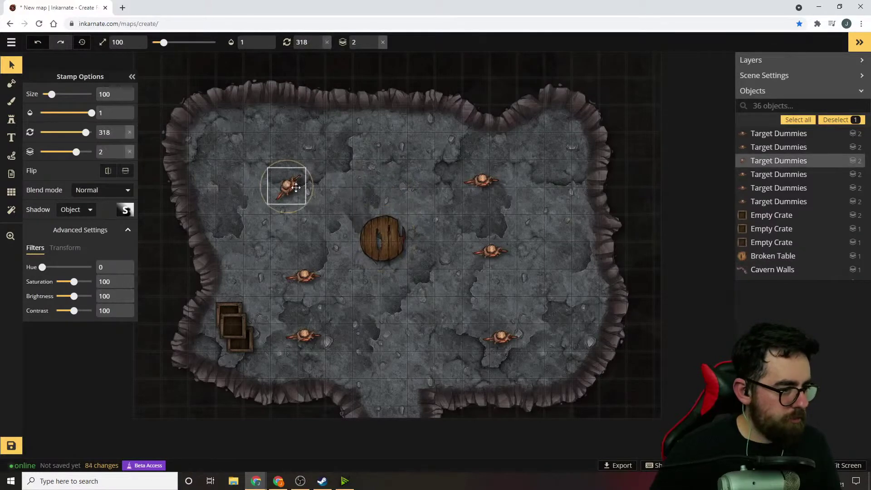
Turn the two remaining left-side dummies around the table, the middle one upright and the lower one rotated to 220, and move them closer
{"action": "left_click", "coordinate": [312, 277]}
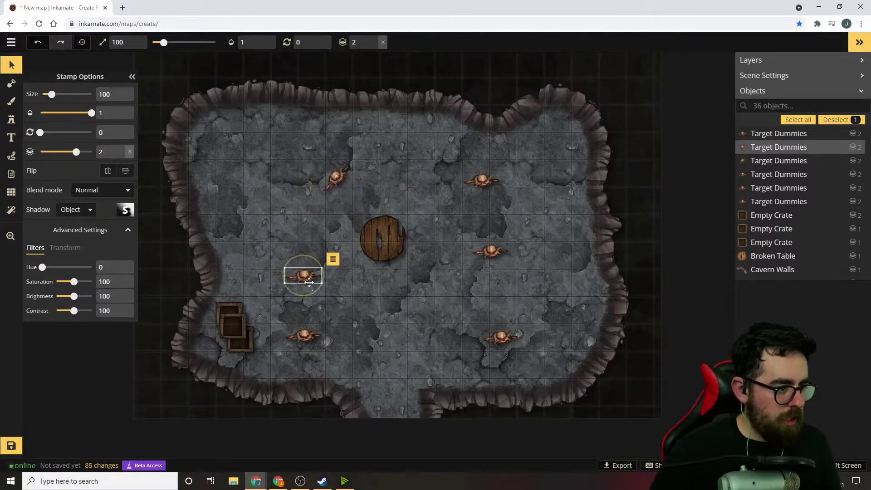
{"action": "left_click_drag", "start_coordinate": [315, 294], "coordinate": [351, 252]}
{"action": "left_click_drag", "start_coordinate": [323, 276], "coordinate": [332, 234]}
{"action": "left_click", "coordinate": [309, 337]}
{"action": "left_click_drag", "start_coordinate": [323, 340], "coordinate": [272, 292]}
{"action": "left_click_drag", "start_coordinate": [299, 332], "coordinate": [335, 300]}
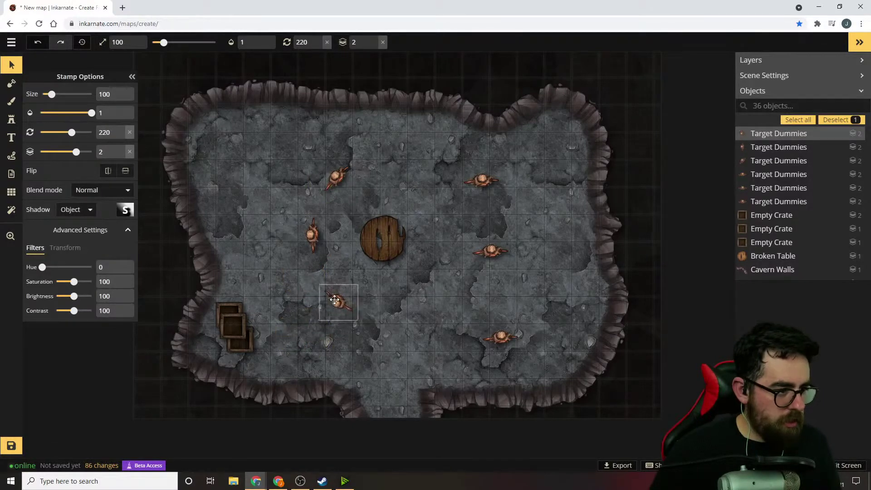
Move the three right-side dummies around the table, rotated to 33, 89 and 148 from upper to lower, with the upper one at size 97
{"action": "left_click_drag", "start_coordinate": [493, 194], "coordinate": [445, 205]}
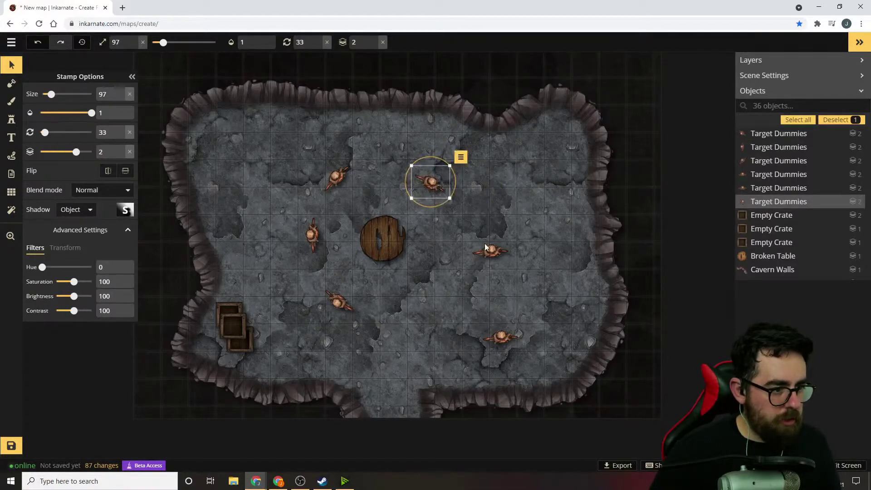
{"action": "left_click", "coordinate": [485, 247]}
{"action": "left_click_drag", "start_coordinate": [484, 248], "coordinate": [447, 253]}
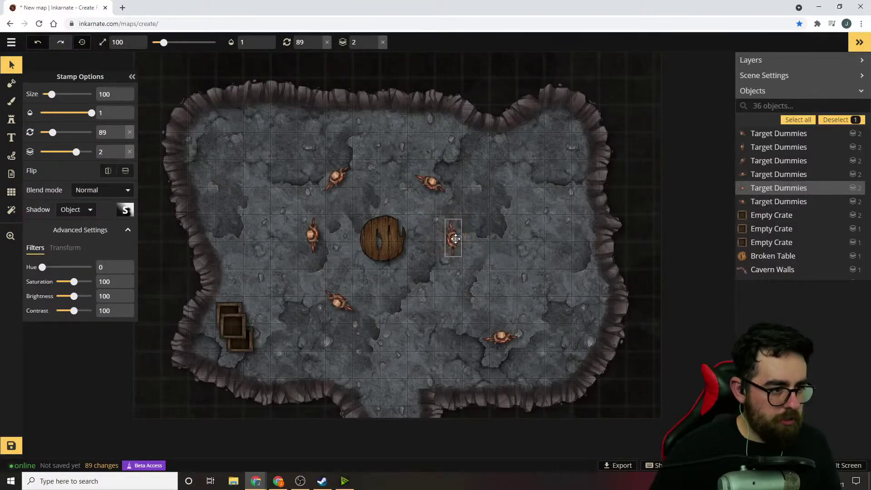
{"action": "left_click", "coordinate": [500, 336]}
{"action": "left_click_drag", "start_coordinate": [501, 337], "coordinate": [442, 309]}
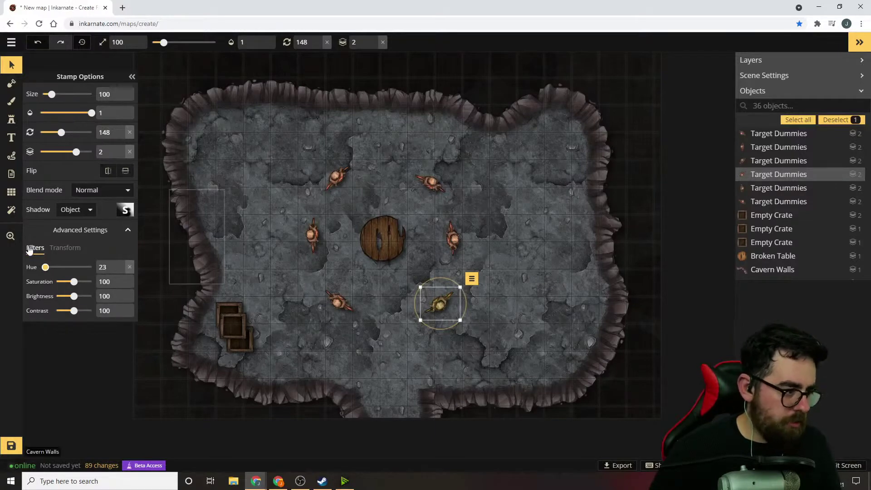
Set the lower-right dummy to hue 23 and shrink it; give the middle-right dummy hue 337, saturation 62 and size 74
{"action": "left_click_drag", "start_coordinate": [51, 94], "coordinate": [49, 94]}
{"action": "left_click", "coordinate": [444, 235]}
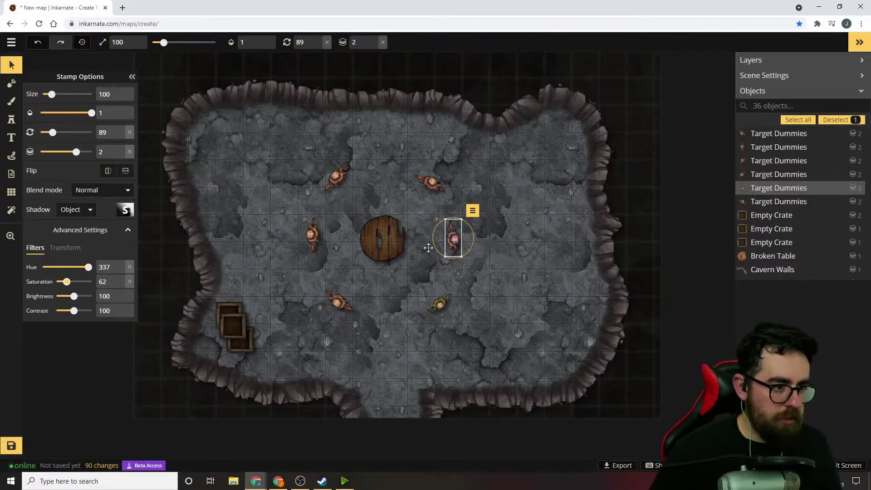
{"action": "left_click_drag", "start_coordinate": [52, 95], "coordinate": [49, 95]}
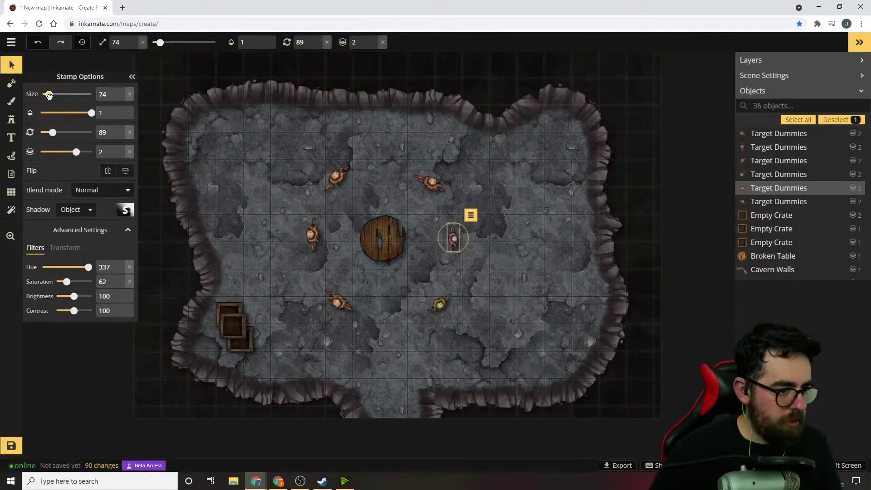
Set the upper-right dummy to contrast 118 and size 80, shrink the upper-left dummy slightly, and move both nearer the table
{"action": "left_click", "coordinate": [435, 180]}
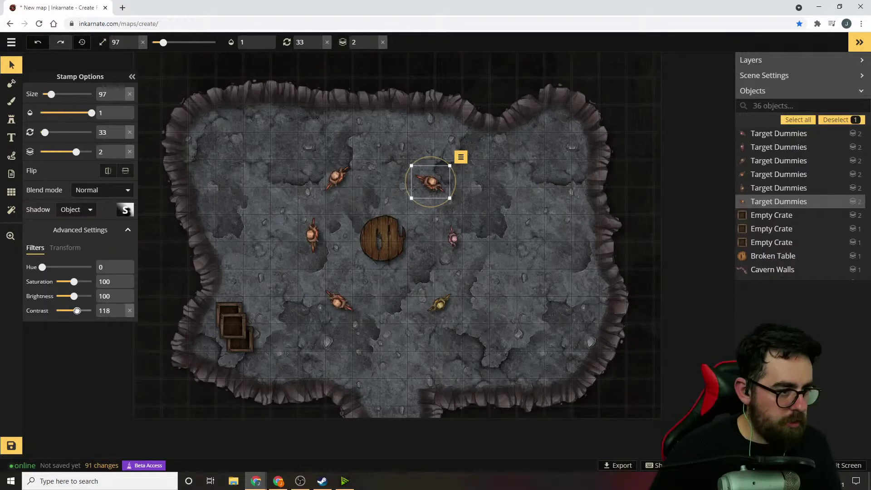
{"action": "left_click_drag", "start_coordinate": [412, 166], "coordinate": [427, 192]}
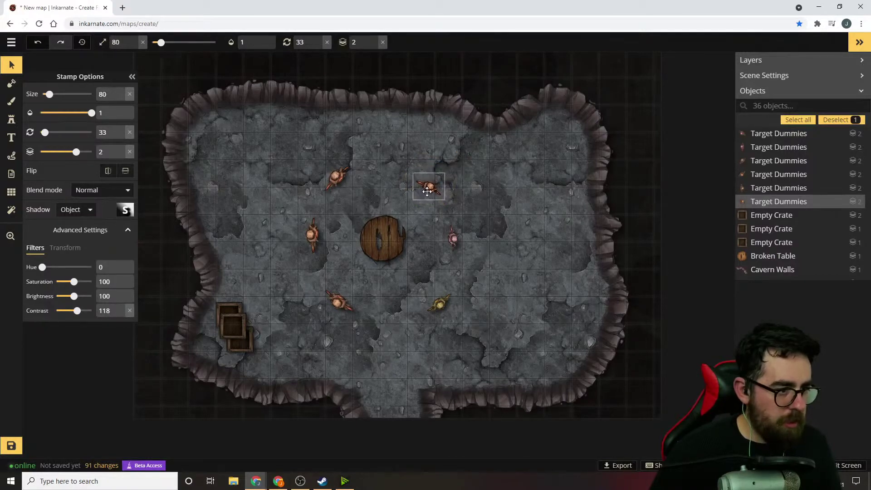
{"action": "left_click", "coordinate": [335, 178]}
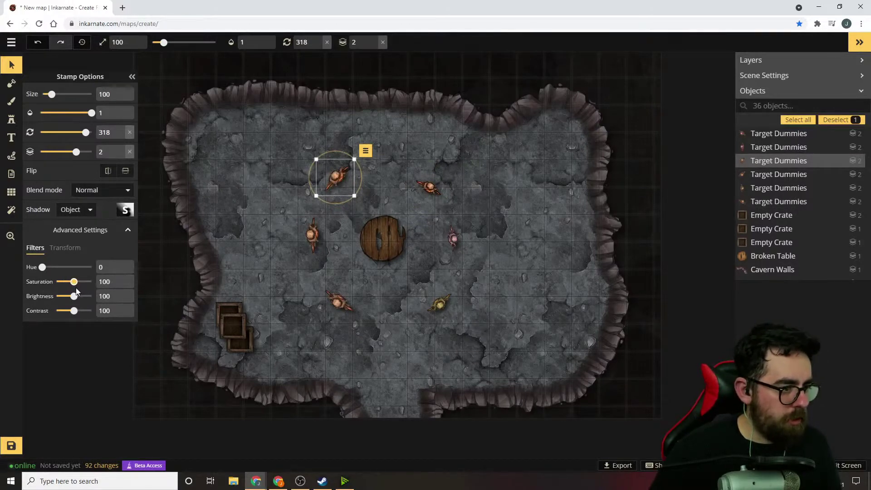
{"action": "left_click_drag", "start_coordinate": [317, 161], "coordinate": [320, 164]}
{"action": "left_click_drag", "start_coordinate": [337, 181], "coordinate": [345, 186]}
Set the lower-left dummy to hue 330 and saturation 72, shrink it, and move it closer to the table
{"action": "left_click", "coordinate": [340, 304]}
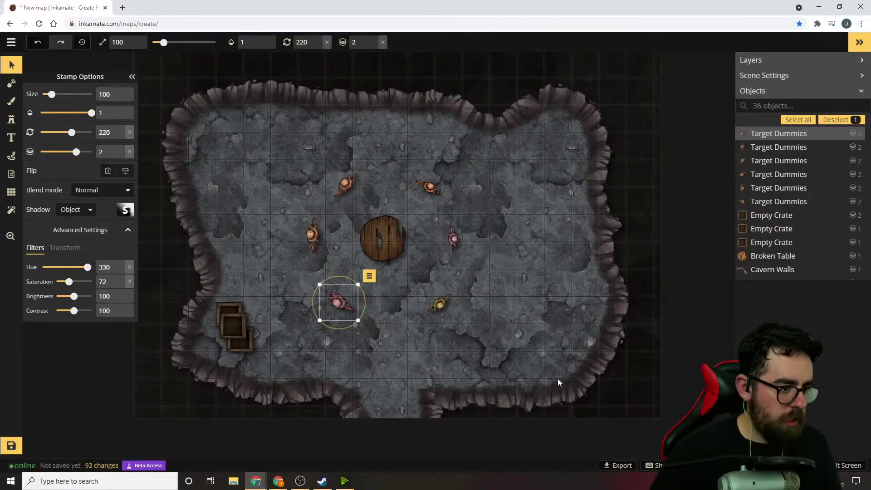
{"action": "left_click", "coordinate": [560, 383]}
{"action": "left_click", "coordinate": [327, 308]}
{"action": "left_click_drag", "start_coordinate": [320, 285], "coordinate": [346, 296]}
{"action": "left_click", "coordinate": [540, 308]}
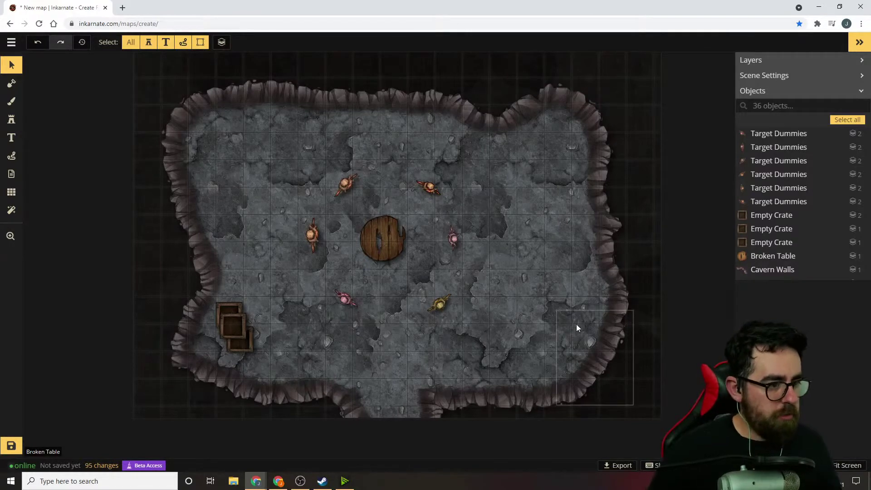
Search the stamp catalog for "bed", look through the results, and check the #furniture tag before clearing that filter
{"action": "left_click", "coordinate": [11, 101]}
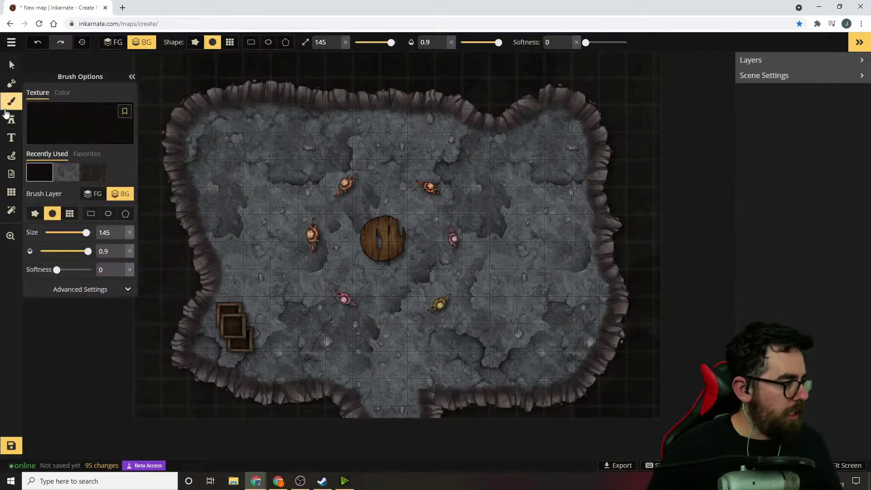
{"action": "left_click", "coordinate": [11, 120]}
{"action": "left_click", "coordinate": [45, 105]}
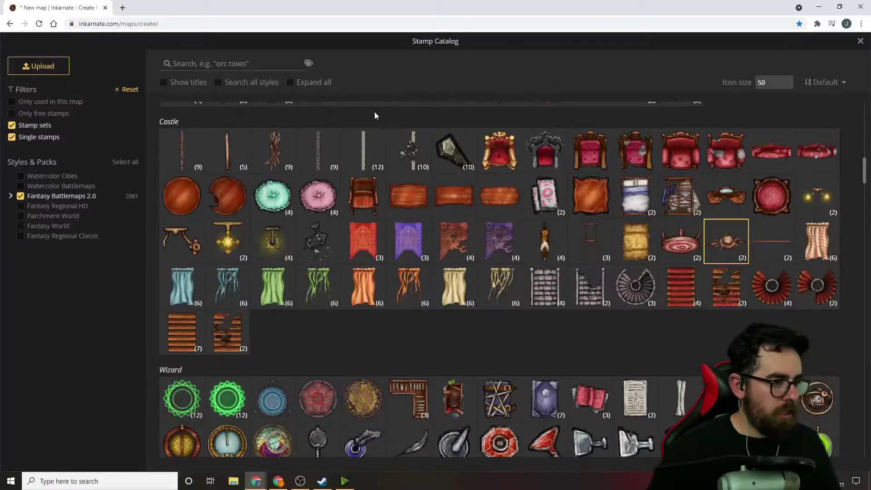
{"action": "left_click", "coordinate": [255, 67]}
{"action": "type", "text": "bed"}
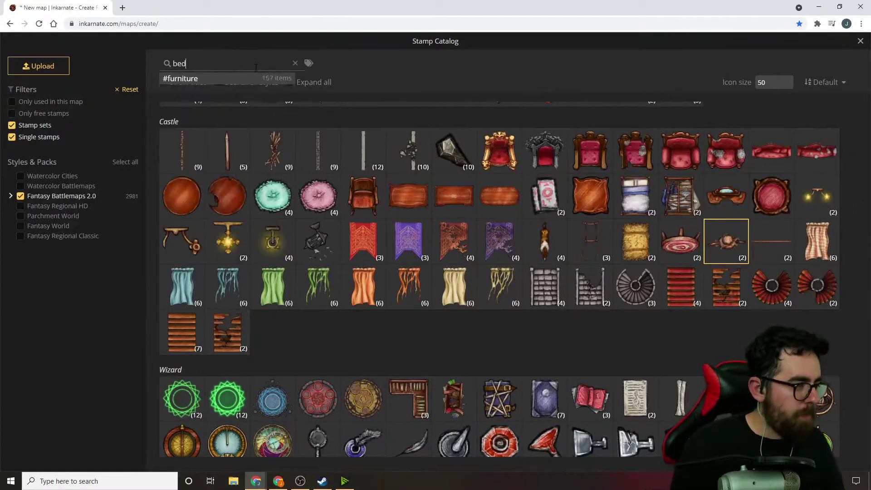
{"action": "scroll", "coordinate": [290, 183], "scroll_direction": "up", "scroll_amount": 3}
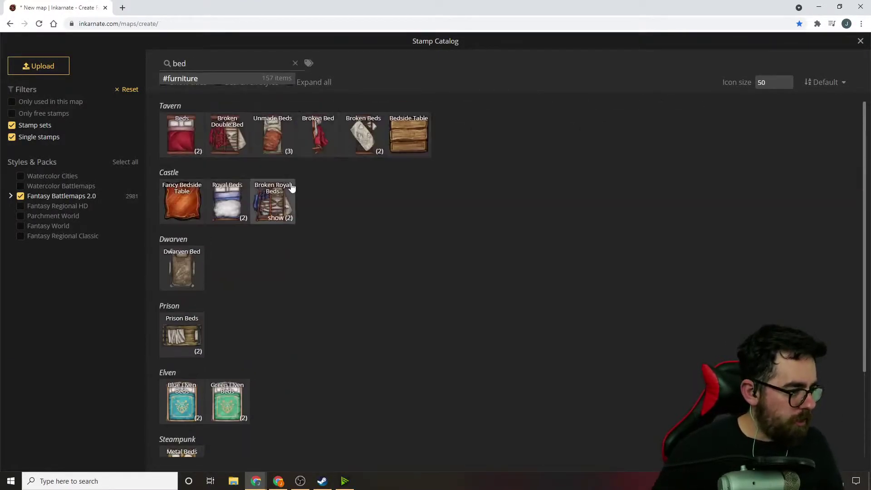
{"action": "scroll", "coordinate": [405, 207], "scroll_direction": "down", "scroll_amount": 3}
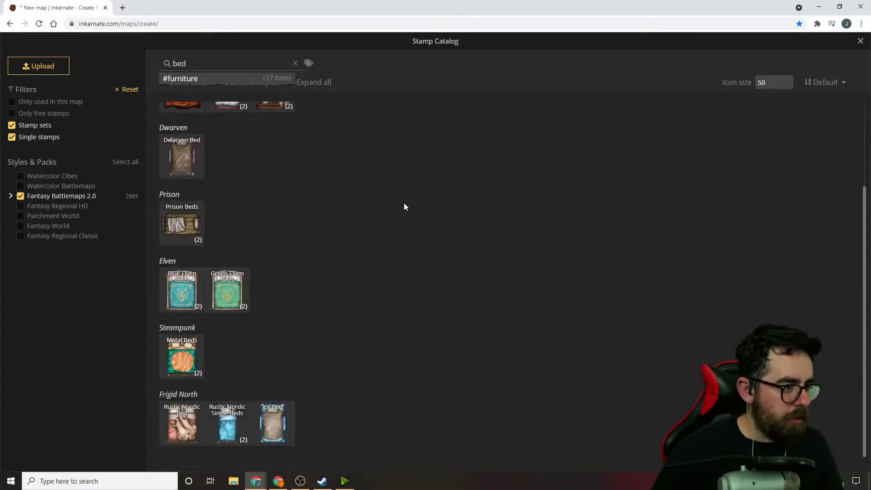
{"action": "scroll", "coordinate": [323, 344], "scroll_direction": "up", "scroll_amount": 3}
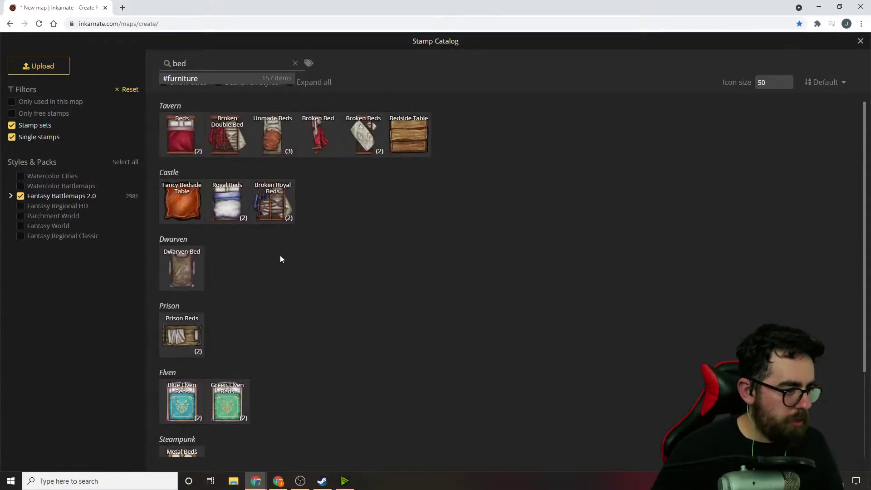
{"action": "left_click", "coordinate": [217, 79]}
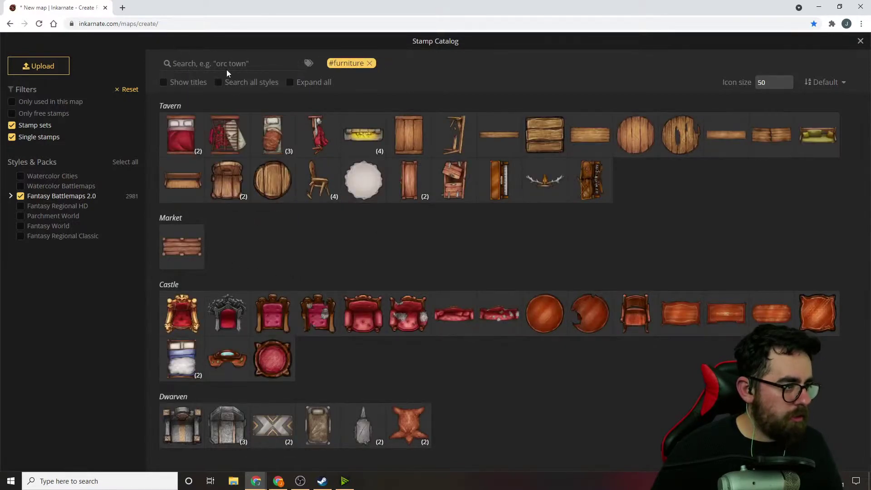
{"action": "left_click", "coordinate": [370, 63]}
Search the stamp catalog for "roll", and clear the search to return to the full catalog
{"action": "left_click", "coordinate": [260, 60]}
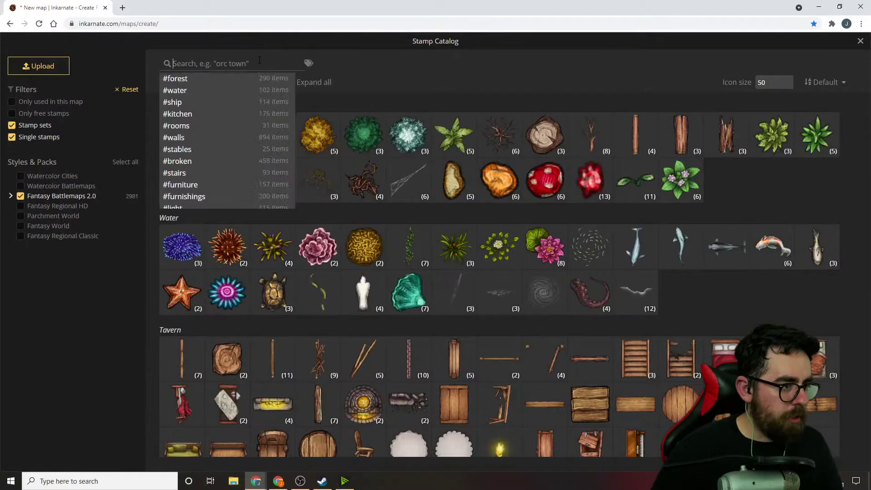
{"action": "type", "text": "roll"}
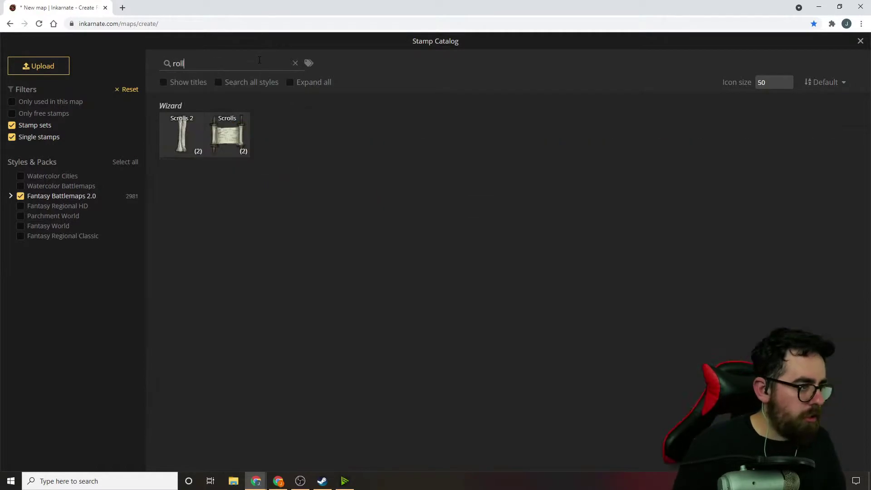
{"action": "key", "text": "BackSpace"}
{"action": "key", "text": "BackSpace"}
{"action": "key", "text": "BackSpace"}
{"action": "key", "text": "BackSpace"}
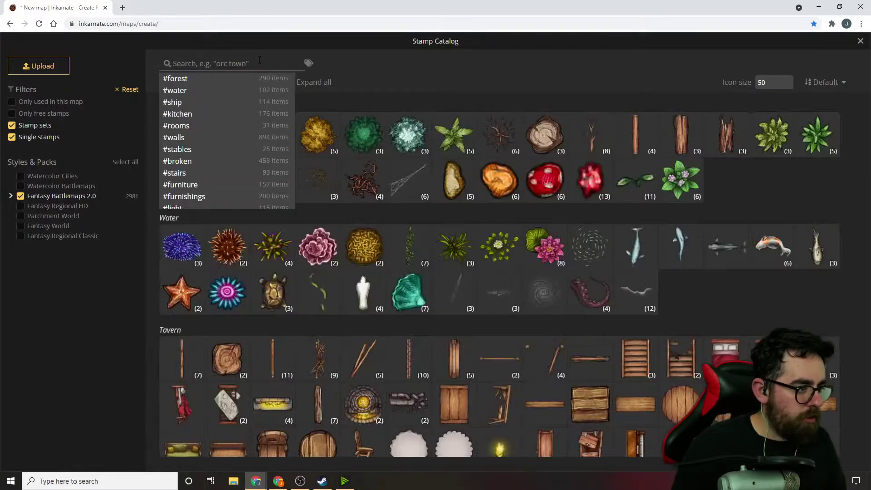
{"action": "left_click", "coordinate": [773, 305]}
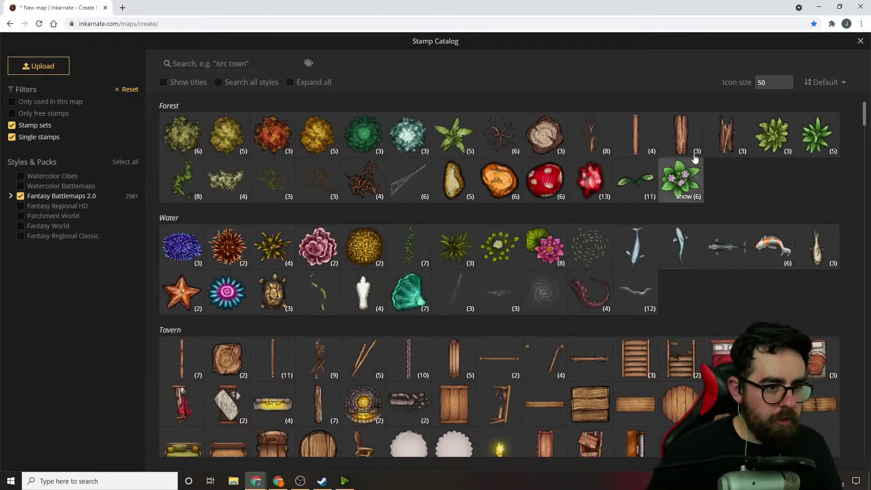
Place a Small Logs stamp at size 82 in the cave's upper-left area and reduce its brightness slightly
{"action": "left_click", "coordinate": [689, 140]}
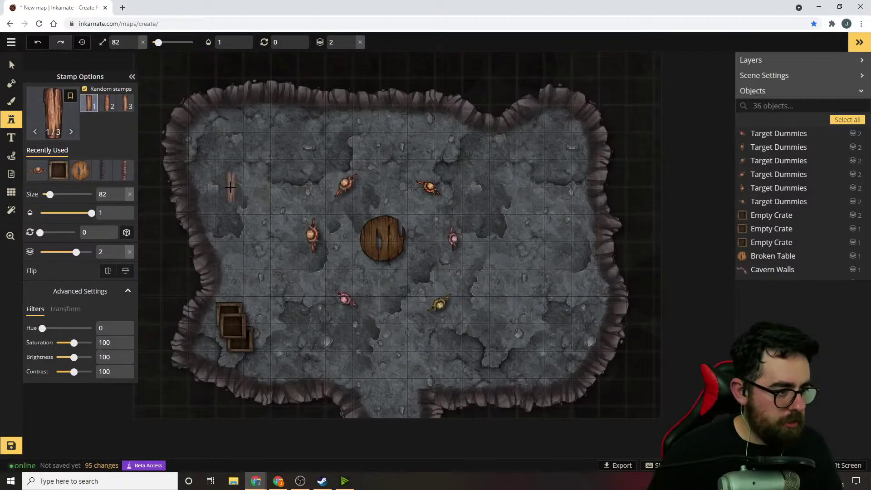
{"action": "left_click", "coordinate": [223, 155]}
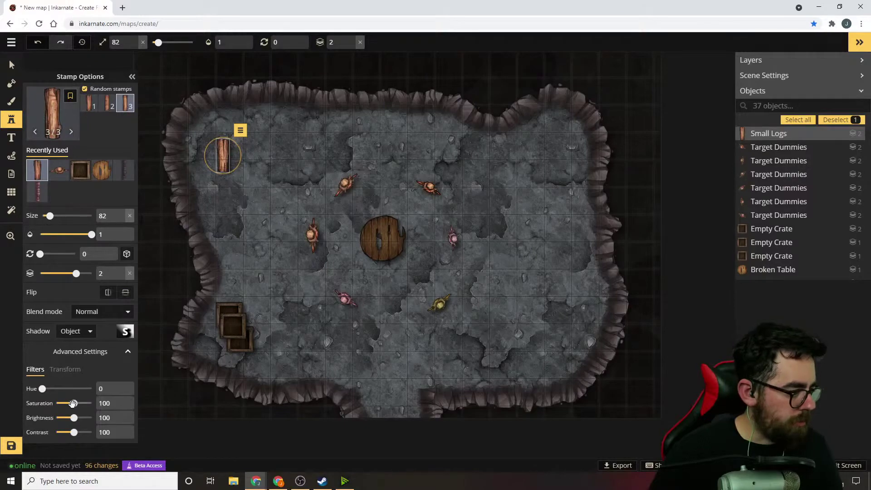
{"action": "left_click_drag", "start_coordinate": [73, 417], "coordinate": [67, 417]}
Look through the stamp catalog down to the Camp section and expand the Campfires set to see its variants
{"action": "left_click", "coordinate": [53, 111]}
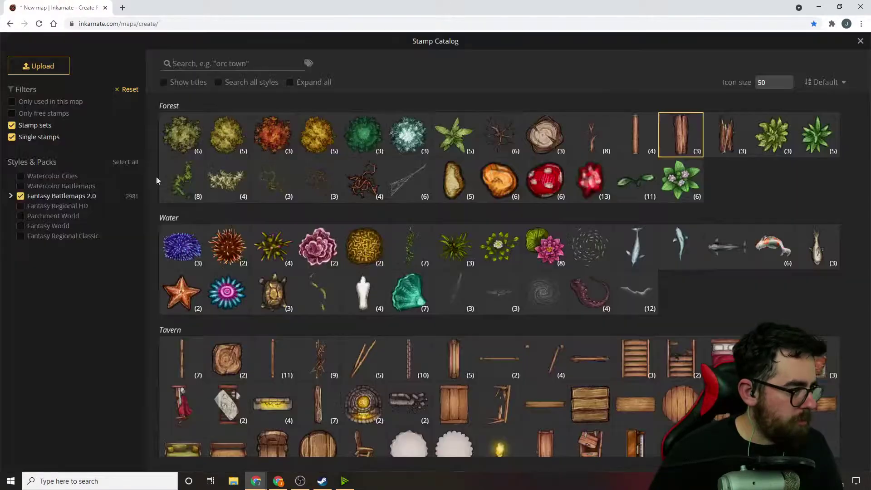
{"action": "scroll", "coordinate": [748, 170], "scroll_direction": "down", "scroll_amount": 3}
{"action": "scroll", "coordinate": [748, 170], "scroll_direction": "down", "scroll_amount": 1}
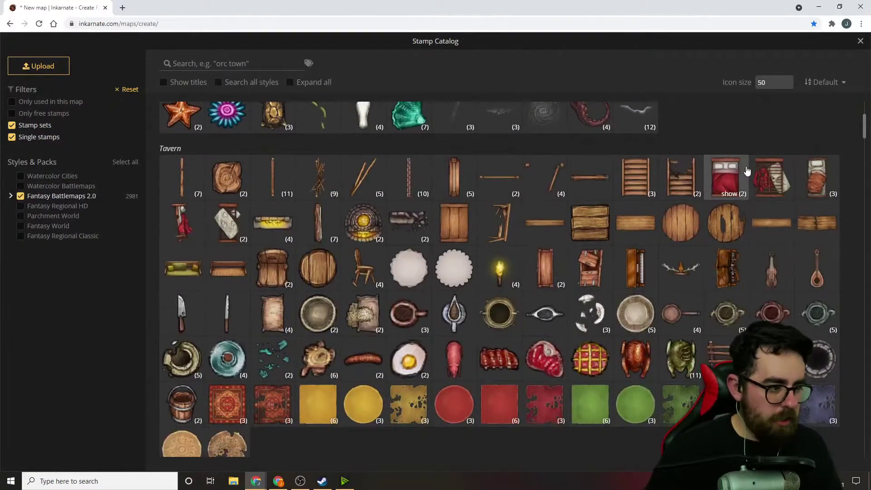
{"action": "scroll", "coordinate": [747, 170], "scroll_direction": "down", "scroll_amount": 2}
{"action": "scroll", "coordinate": [747, 171], "scroll_direction": "down", "scroll_amount": 2}
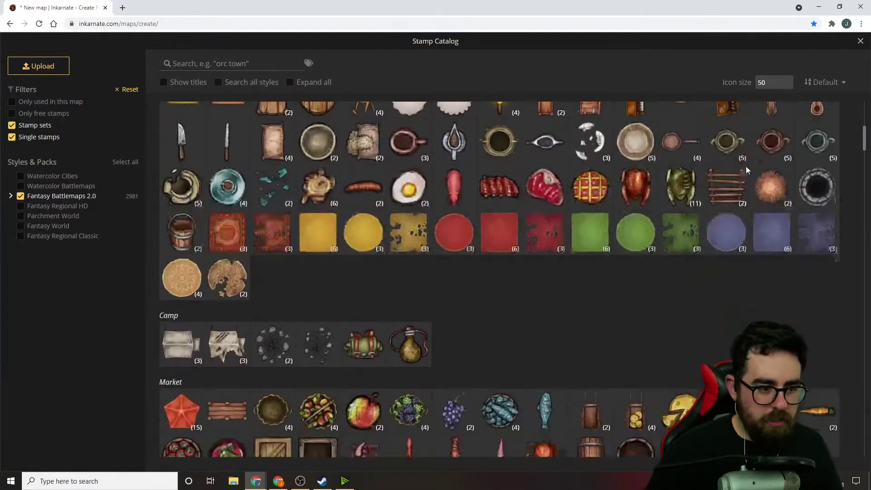
{"action": "scroll", "coordinate": [652, 284], "scroll_direction": "down", "scroll_amount": 1}
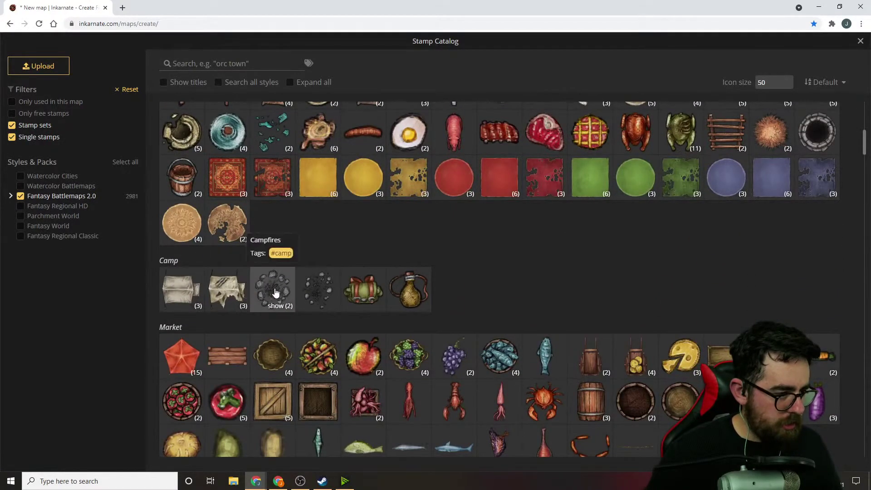
{"action": "left_click", "coordinate": [276, 305]}
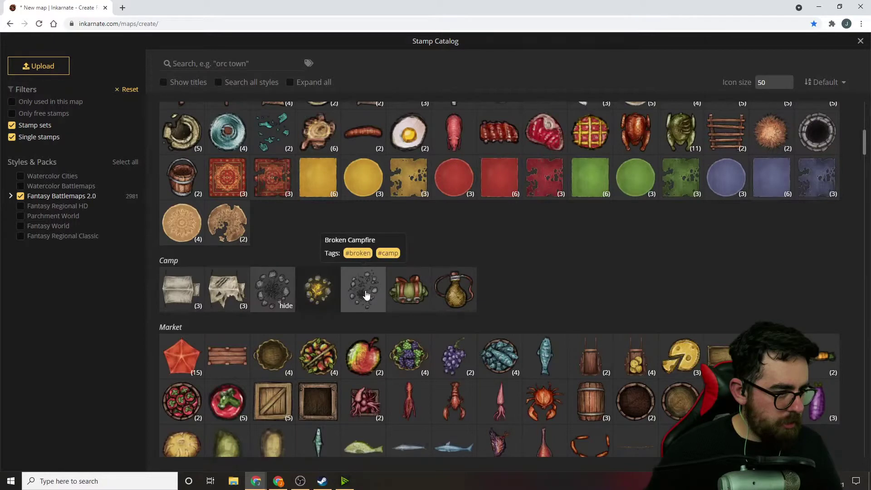
Place an unlit Campfires stamp on the cavern floor beside the small logs
{"action": "left_click", "coordinate": [266, 290]}
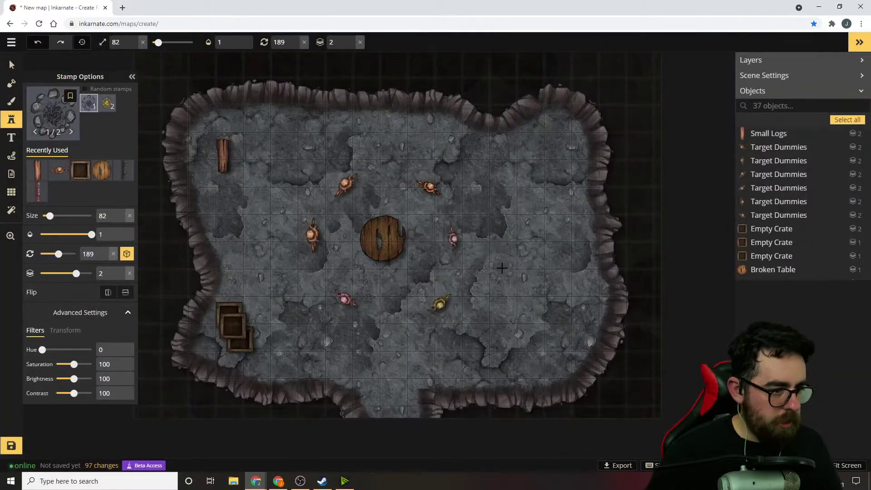
{"action": "left_click", "coordinate": [259, 161]}
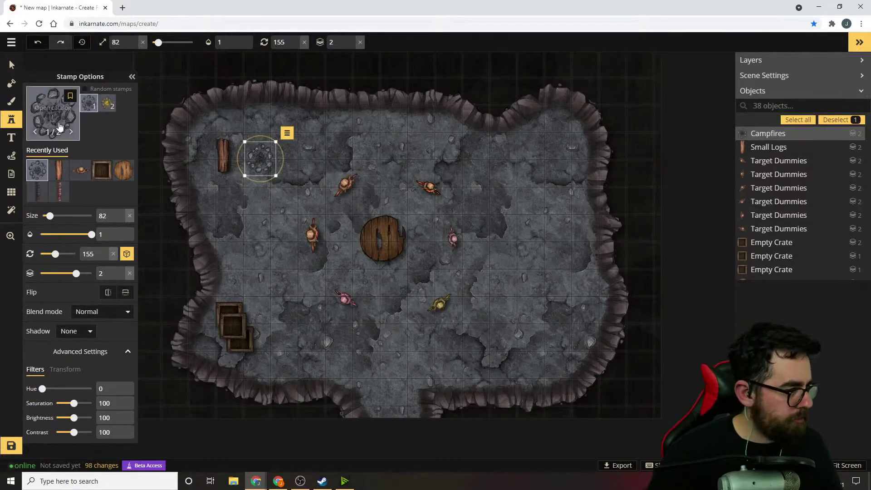
Browse the stamp catalog from the Camp section through to the Effects section for more stamps
{"action": "left_click", "coordinate": [52, 111]}
{"action": "scroll", "coordinate": [428, 299], "scroll_direction": "down", "scroll_amount": 2}
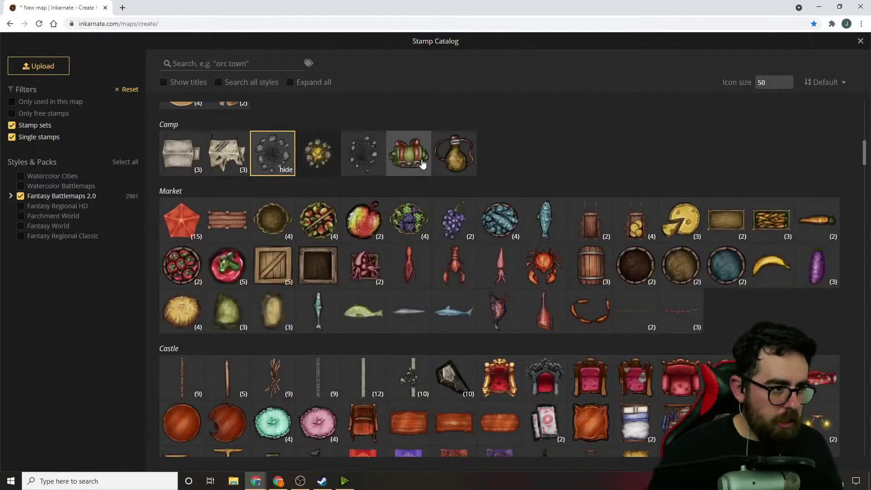
{"action": "scroll", "coordinate": [731, 292], "scroll_direction": "down", "scroll_amount": 5}
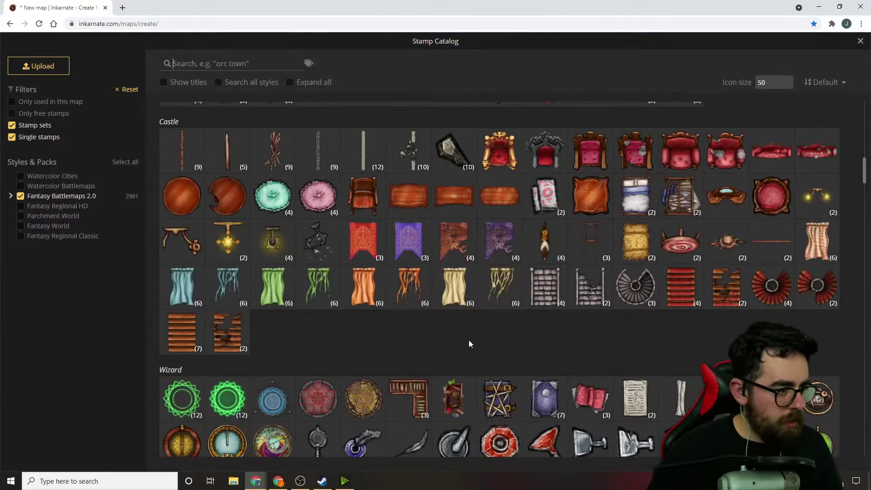
{"action": "scroll", "coordinate": [519, 338], "scroll_direction": "down", "scroll_amount": 3}
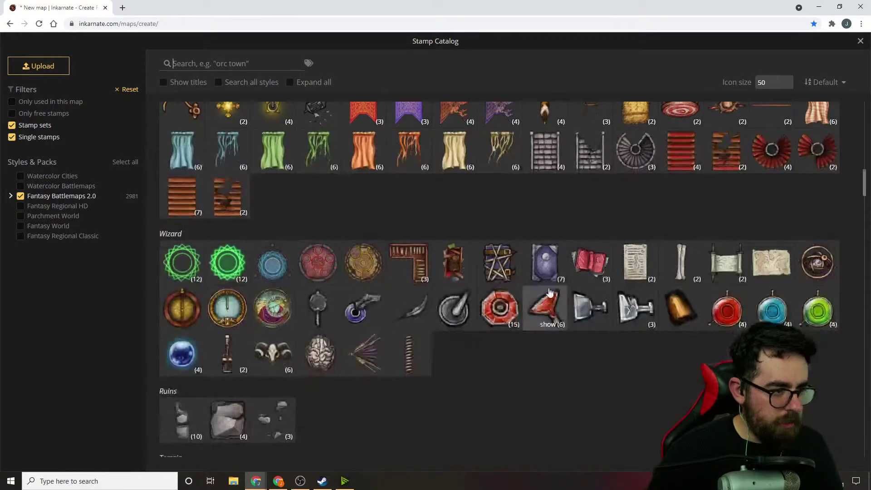
{"action": "scroll", "coordinate": [616, 261], "scroll_direction": "down", "scroll_amount": 3}
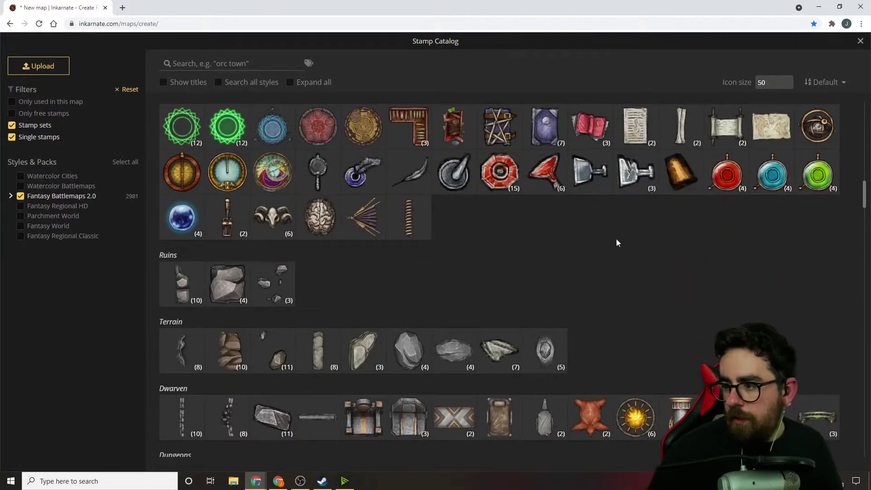
{"action": "scroll", "coordinate": [663, 195], "scroll_direction": "down", "scroll_amount": 7}
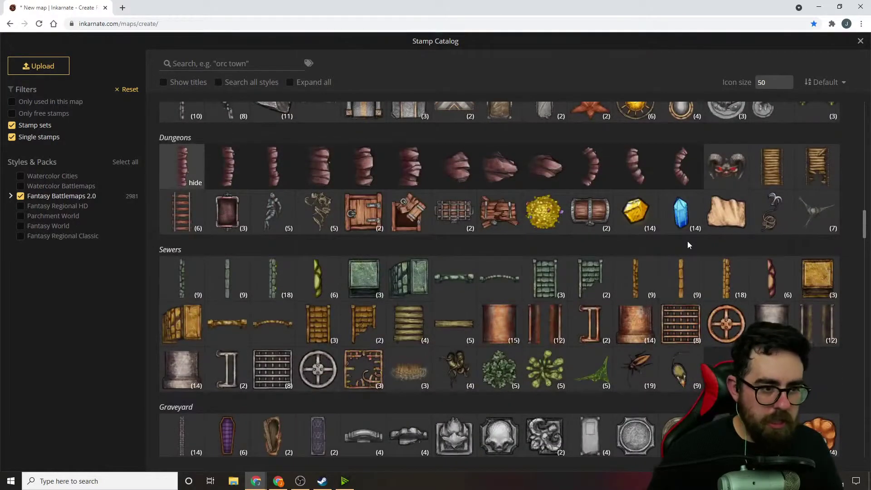
{"action": "scroll", "coordinate": [689, 245], "scroll_direction": "down", "scroll_amount": 2}
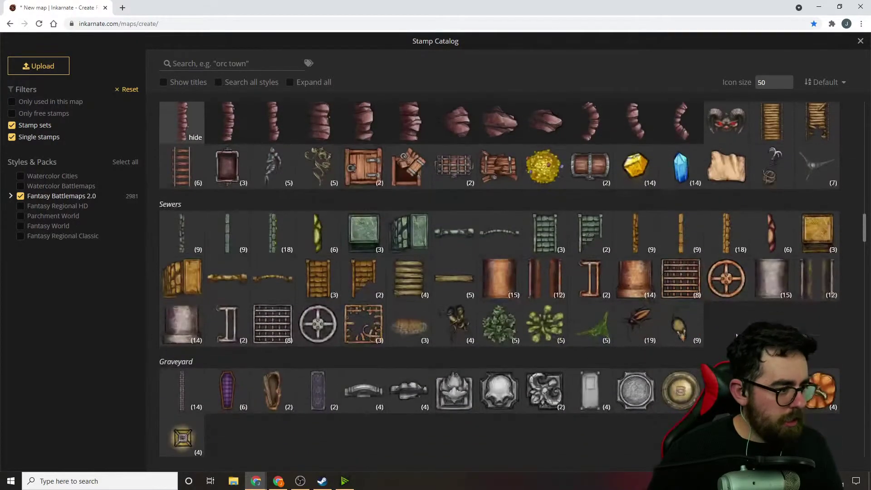
{"action": "scroll", "coordinate": [741, 290], "scroll_direction": "down", "scroll_amount": 7}
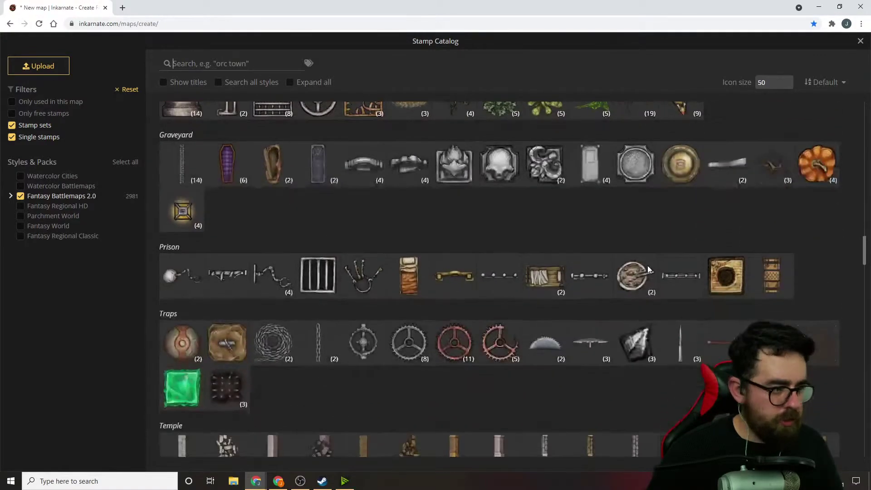
{"action": "scroll", "coordinate": [626, 273], "scroll_direction": "down", "scroll_amount": 5}
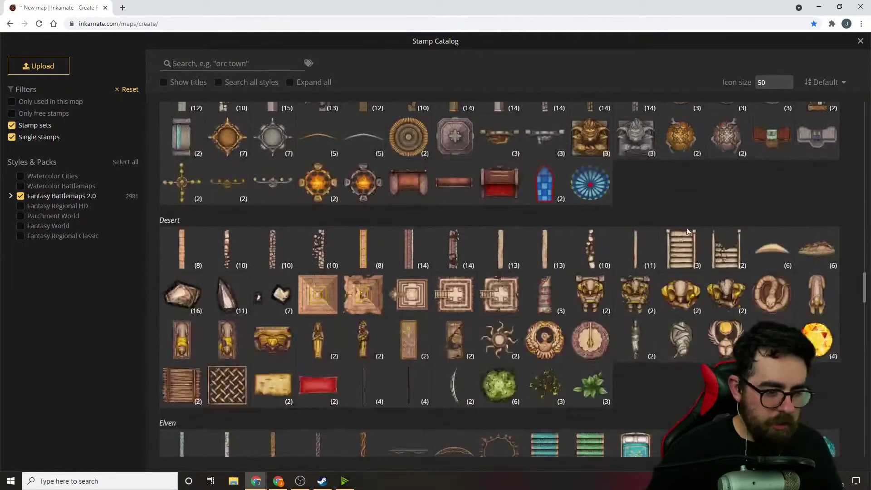
{"action": "scroll", "coordinate": [690, 210], "scroll_direction": "down", "scroll_amount": 3}
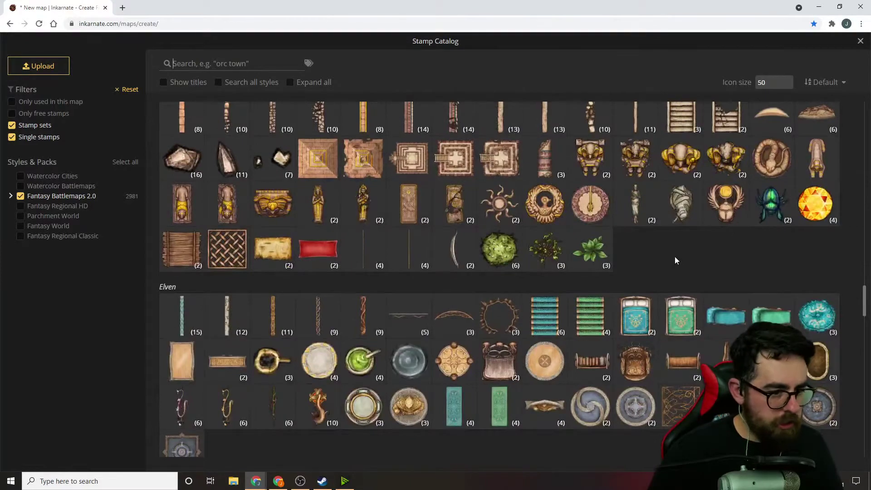
{"action": "scroll", "coordinate": [674, 257], "scroll_direction": "down", "scroll_amount": 2}
{"action": "scroll", "coordinate": [602, 372], "scroll_direction": "down", "scroll_amount": 5}
{"action": "scroll", "coordinate": [735, 285], "scroll_direction": "down", "scroll_amount": 3}
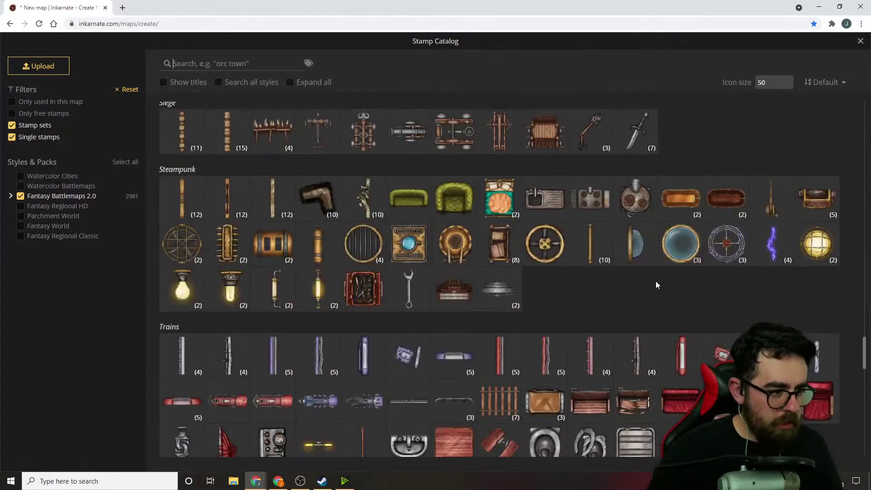
{"action": "scroll", "coordinate": [655, 287], "scroll_direction": "down", "scroll_amount": 6}
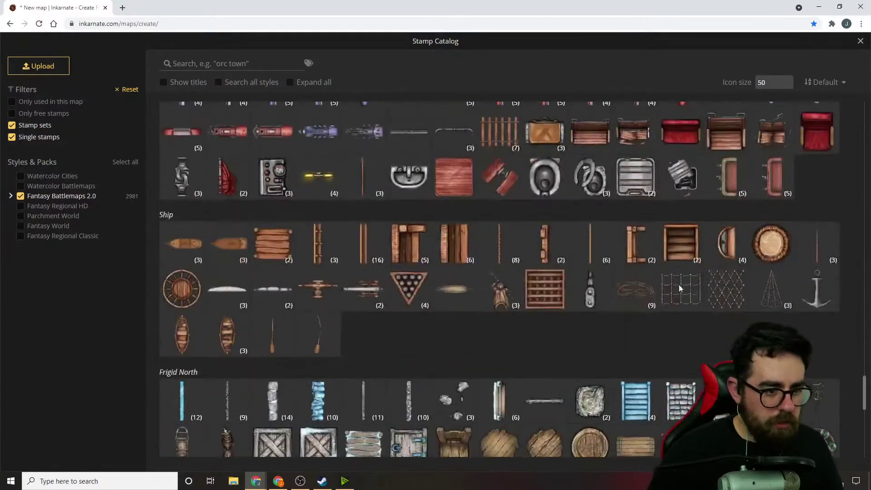
{"action": "scroll", "coordinate": [806, 186], "scroll_direction": "up", "scroll_amount": 2}
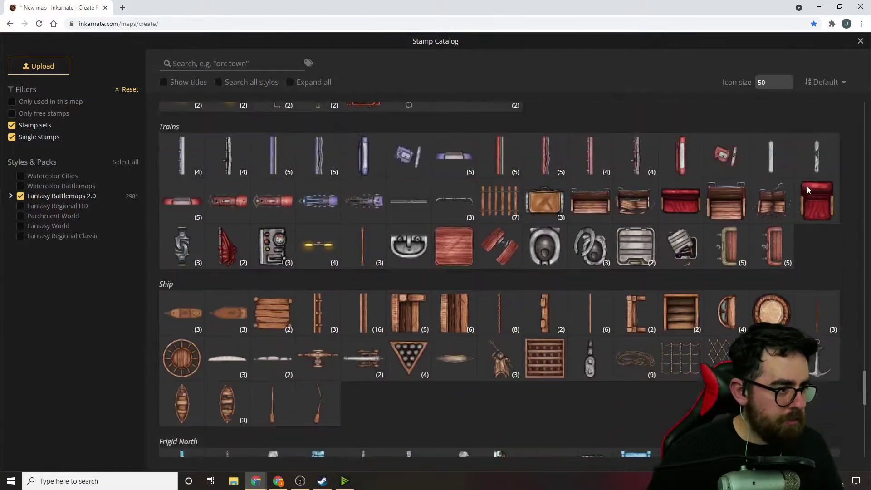
{"action": "scroll", "coordinate": [807, 186], "scroll_direction": "down", "scroll_amount": 3}
{"action": "scroll", "coordinate": [573, 273], "scroll_direction": "down", "scroll_amount": 7}
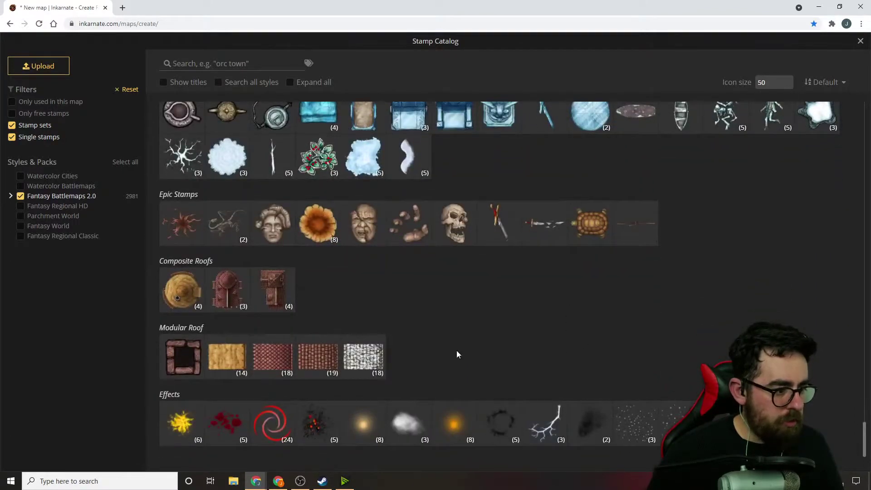
Place a Hay Roofs stamp as a bedroll below the campfire, reduced to size 39 and rotated to 175
{"action": "left_click", "coordinate": [218, 360]}
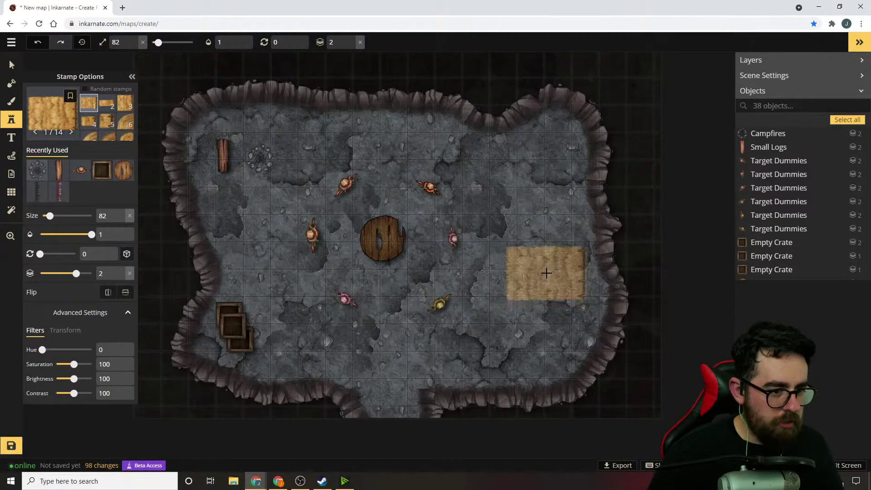
{"action": "left_click", "coordinate": [536, 258]}
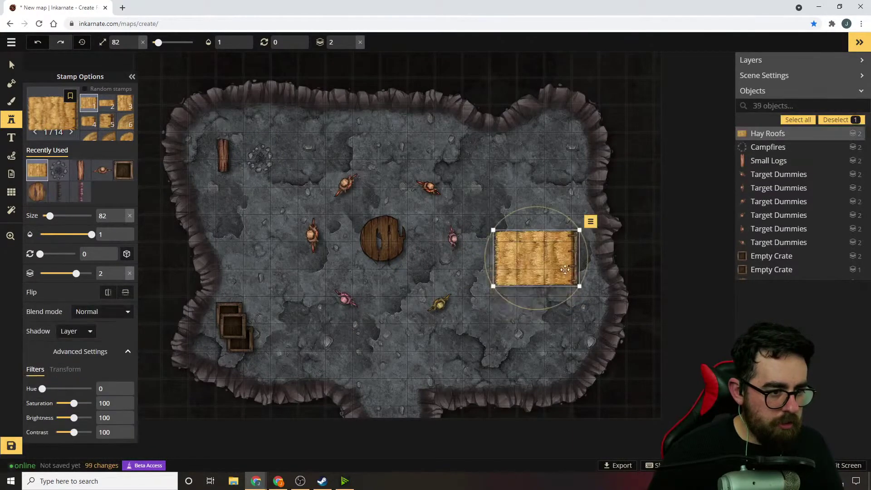
{"action": "left_click_drag", "start_coordinate": [574, 232], "coordinate": [242, 220]}
{"action": "left_click_drag", "start_coordinate": [260, 200], "coordinate": [215, 258]}
{"action": "left_click_drag", "start_coordinate": [244, 220], "coordinate": [238, 207]}
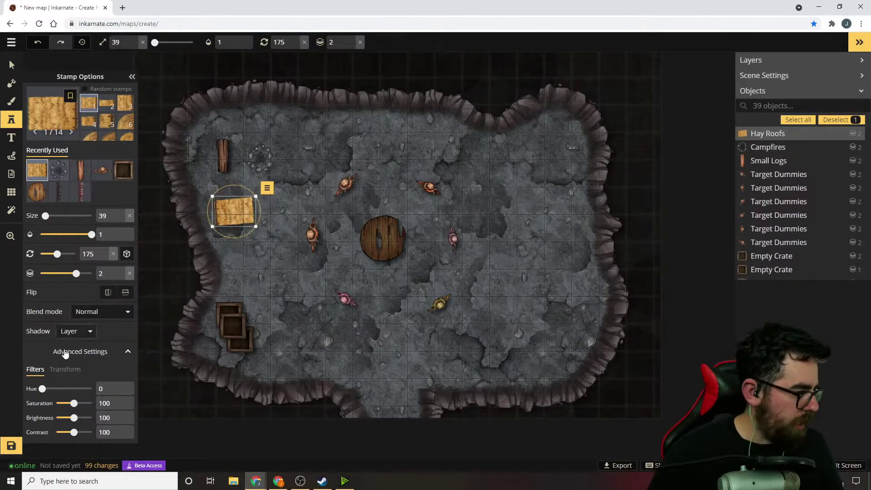
Recolour the hay roof stamp with hue 340, saturation 52, brightness 70 and contrast 125
{"action": "left_click_drag", "start_coordinate": [75, 417], "coordinate": [68, 418]}
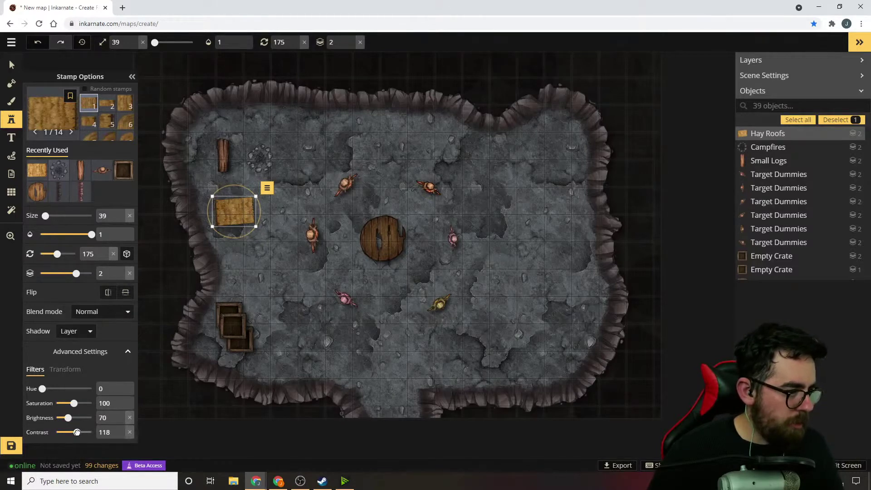
{"action": "left_click_drag", "start_coordinate": [73, 432], "coordinate": [68, 403]}
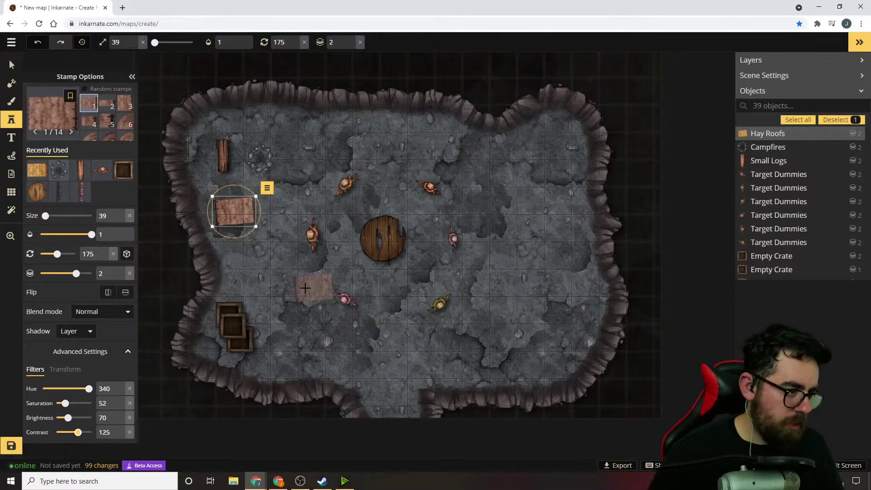
Move the hay roof stamp up closer to the small logs and campfire, and deselect it
{"action": "left_click", "coordinate": [12, 65]}
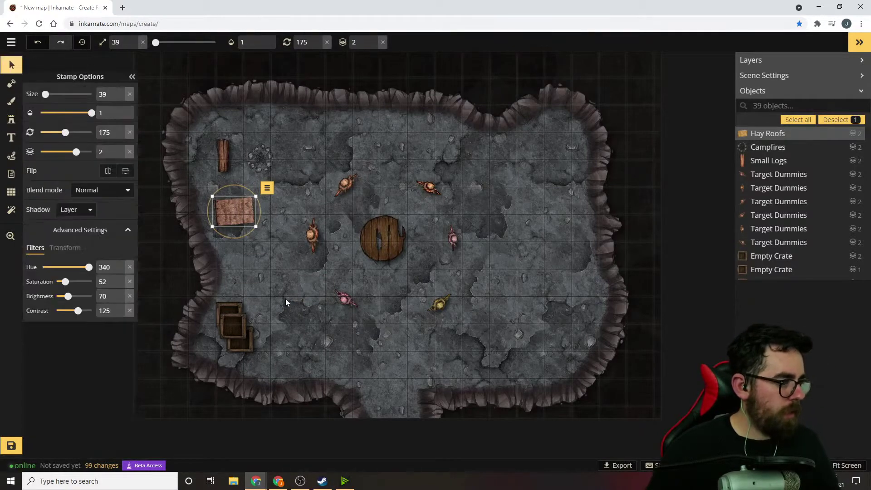
{"action": "left_click", "coordinate": [233, 205]}
{"action": "left_click_drag", "start_coordinate": [233, 205], "coordinate": [239, 198]}
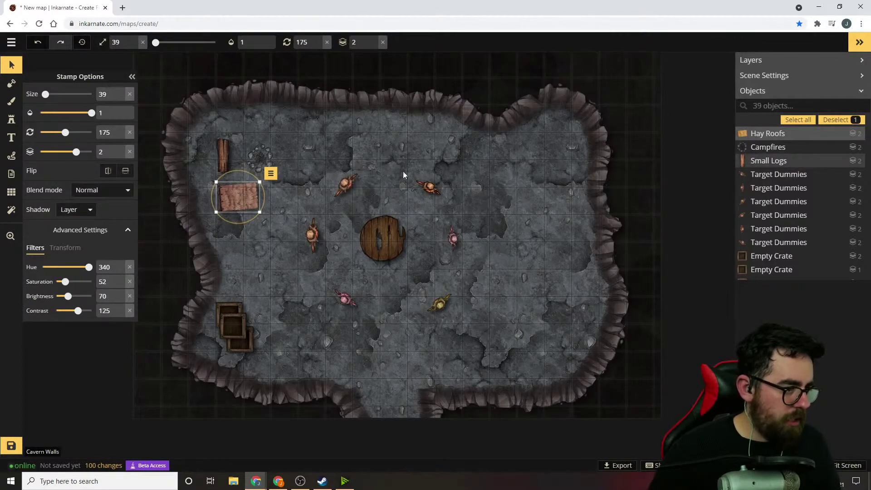
{"action": "left_click", "coordinate": [405, 143]}
{"action": "left_click", "coordinate": [238, 206]}
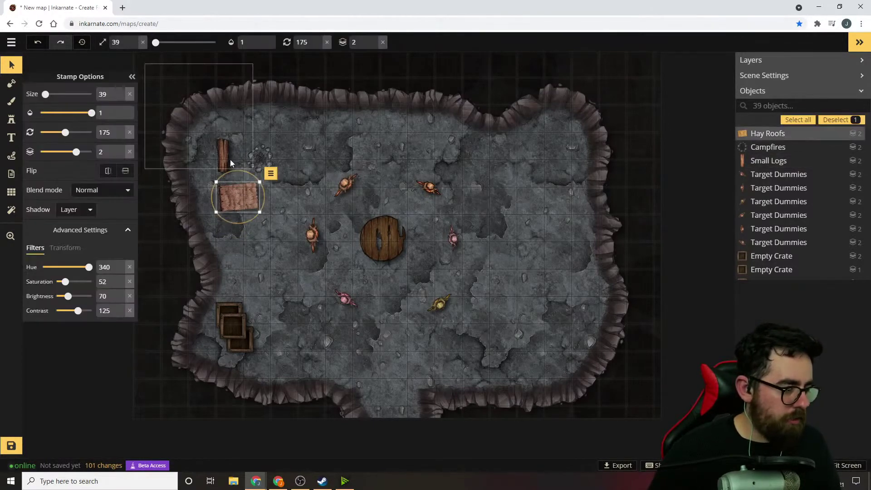
{"action": "left_click", "coordinate": [299, 347]}
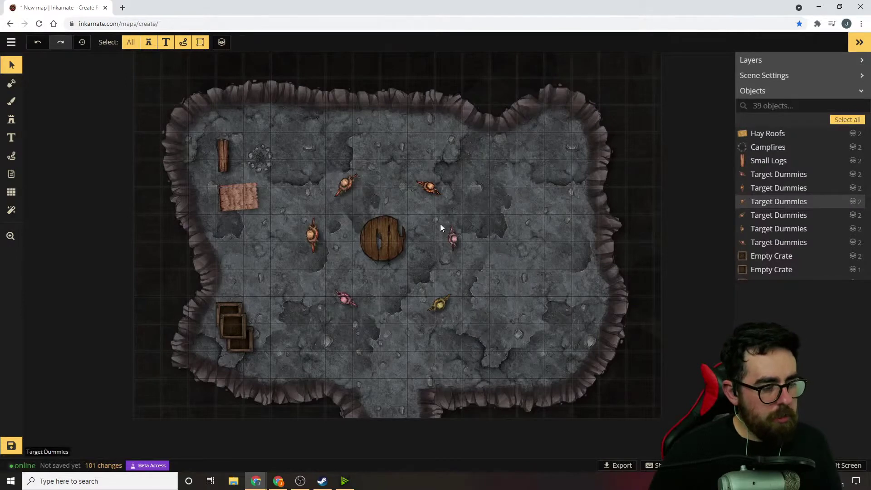
Select all the cavern wall pieces along the room's east side and move them inward to narrow the room
{"action": "left_click_drag", "start_coordinate": [632, 66], "coordinate": [529, 165]}
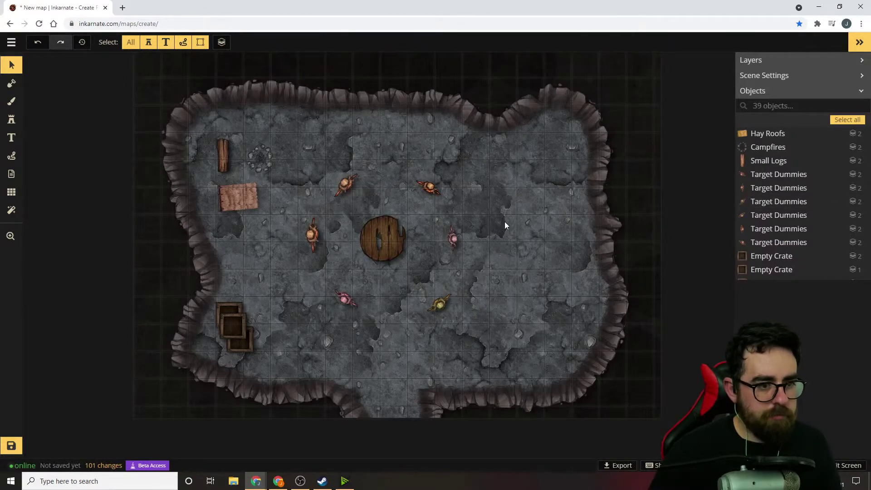
{"action": "scroll", "coordinate": [506, 255], "scroll_direction": "up", "scroll_amount": 2}
{"action": "scroll", "coordinate": [505, 255], "scroll_direction": "down", "scroll_amount": 1}
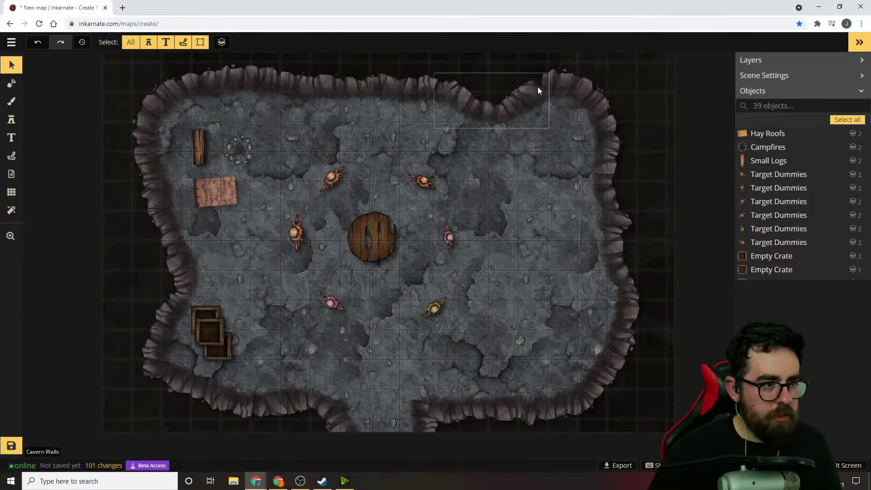
{"action": "scroll", "coordinate": [538, 88], "scroll_direction": "down", "scroll_amount": 1}
{"action": "scroll", "coordinate": [538, 88], "scroll_direction": "down", "scroll_amount": 4}
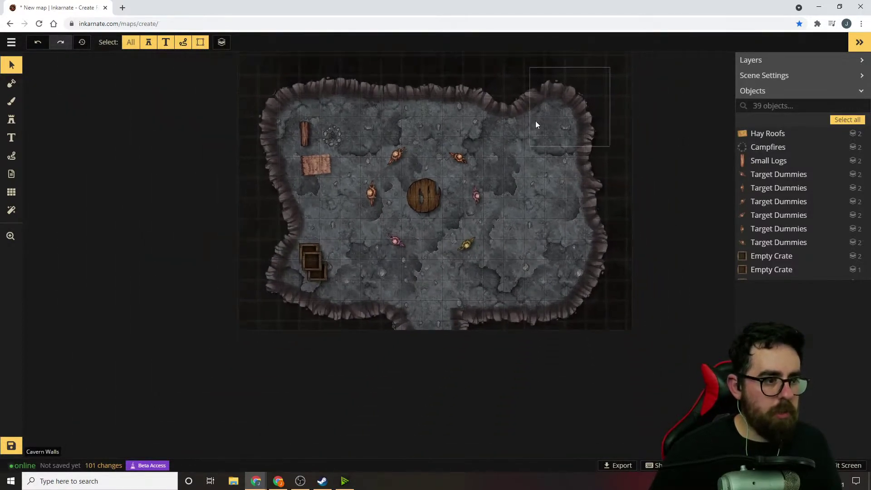
{"action": "left_click_drag", "start_coordinate": [534, 66], "coordinate": [609, 331]}
{"action": "left_click_drag", "start_coordinate": [592, 282], "coordinate": [522, 278]}
Delete the overlapping horizontal cavern wall piece beside the south entrance
{"action": "scroll", "coordinate": [608, 297], "scroll_direction": "up", "scroll_amount": 4}
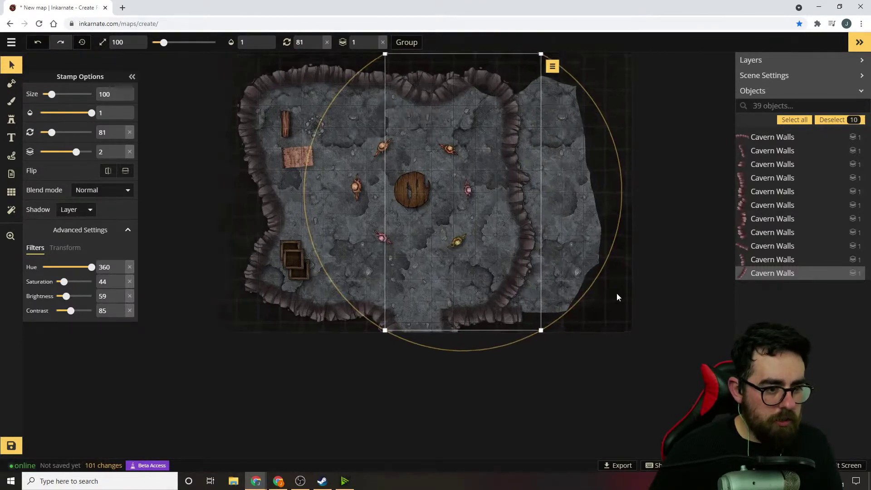
{"action": "left_click", "coordinate": [502, 326]}
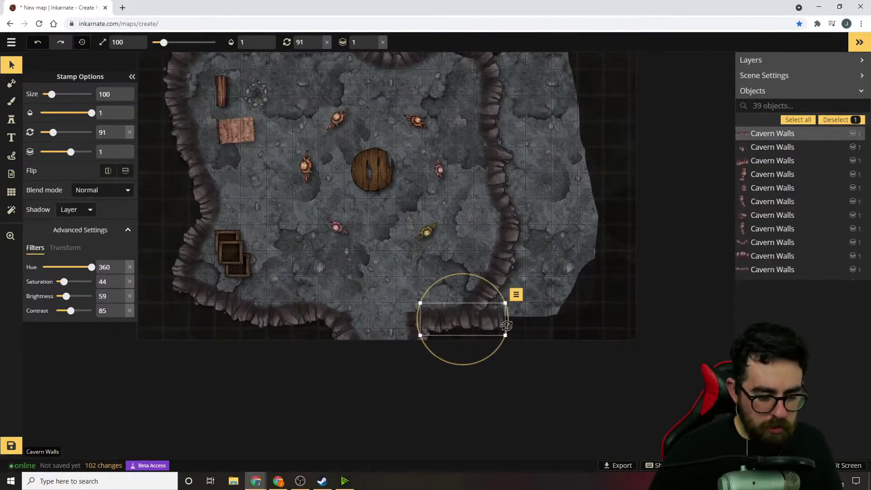
{"action": "key", "text": "Delete"}
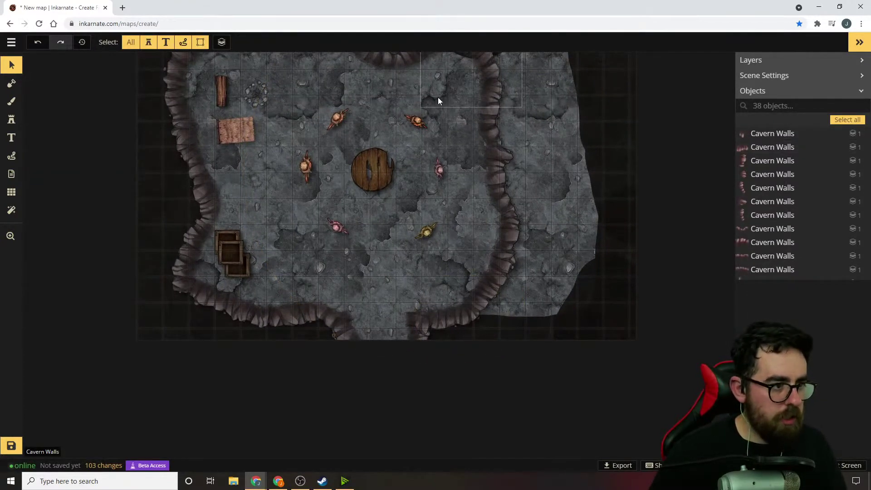
Delete the overlapping cavern wall piece on the room's north edge, just east of the wall's dip
{"action": "right_click", "coordinate": [438, 97]}
{"action": "right_click", "coordinate": [553, 153]}
{"action": "left_click", "coordinate": [529, 252]}
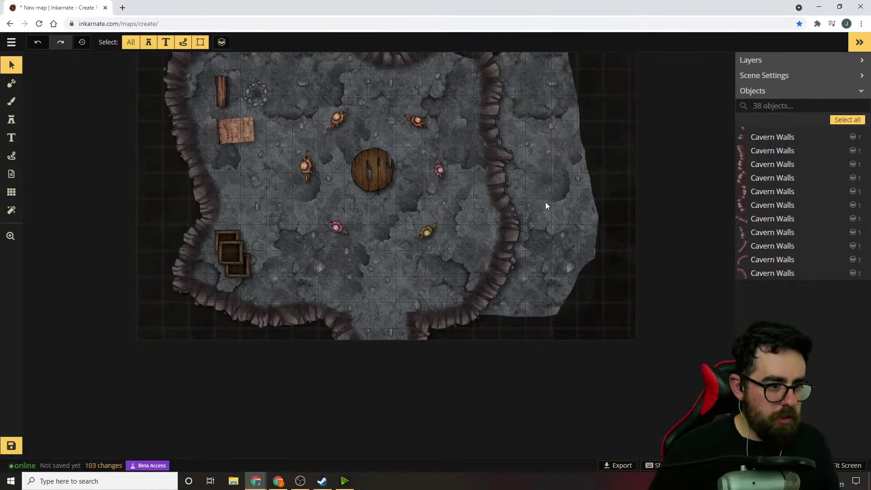
{"action": "scroll", "coordinate": [534, 212], "scroll_direction": "down", "scroll_amount": 4}
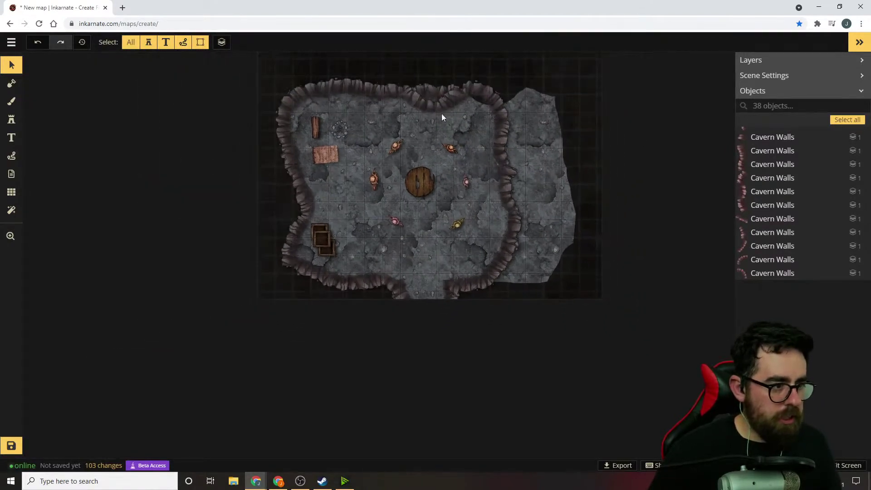
{"action": "left_click", "coordinate": [441, 87]}
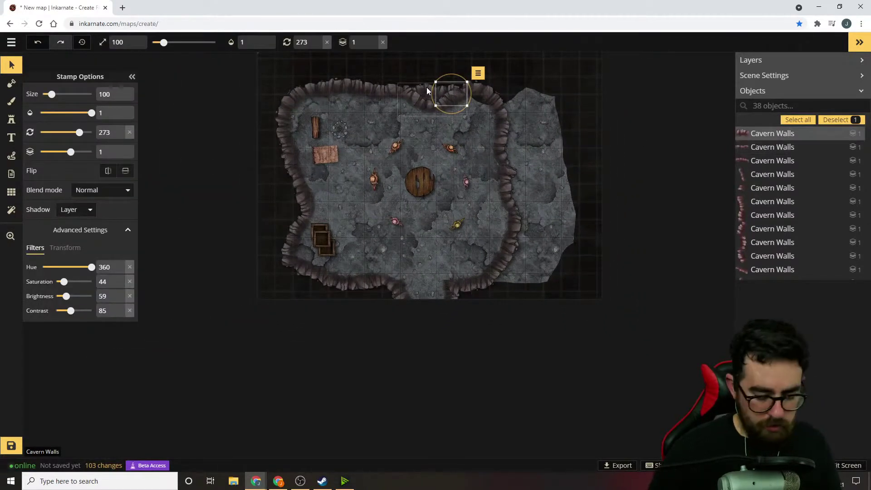
{"action": "key", "text": "Delete"}
Try removing the curved cavern wall piece at the dip in the north edge, and undo the deletion
{"action": "left_click", "coordinate": [429, 87]}
{"action": "key", "text": "Delete"}
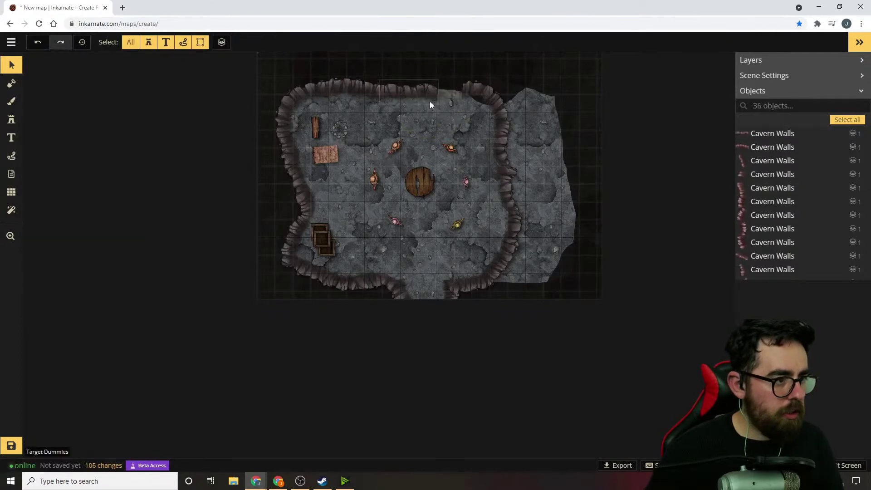
{"action": "left_click", "coordinate": [431, 95]}
{"action": "key", "text": "ctrl+z"}
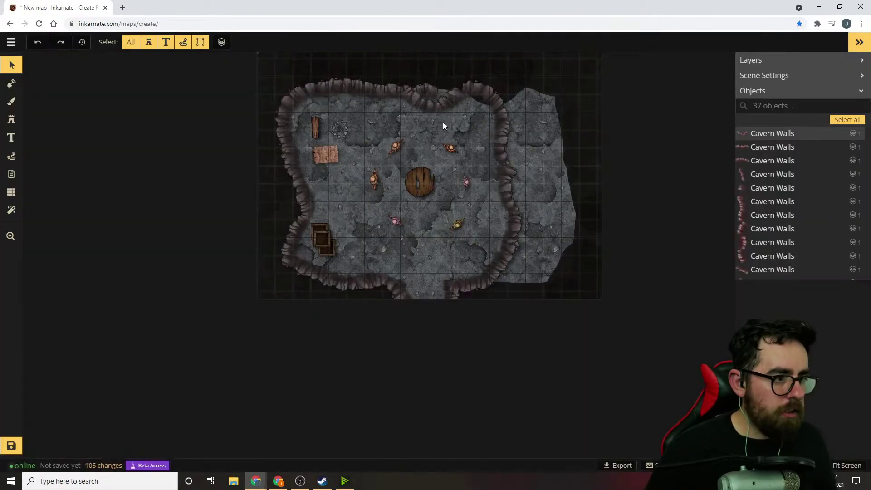
Move the overlapping cavern wall piece at the north edge's dip westward and align it with the adjoining north wall
{"action": "left_click_drag", "start_coordinate": [435, 103], "coordinate": [395, 91]}
{"action": "left_click", "coordinate": [433, 93]}
{"action": "left_click", "coordinate": [396, 94]}
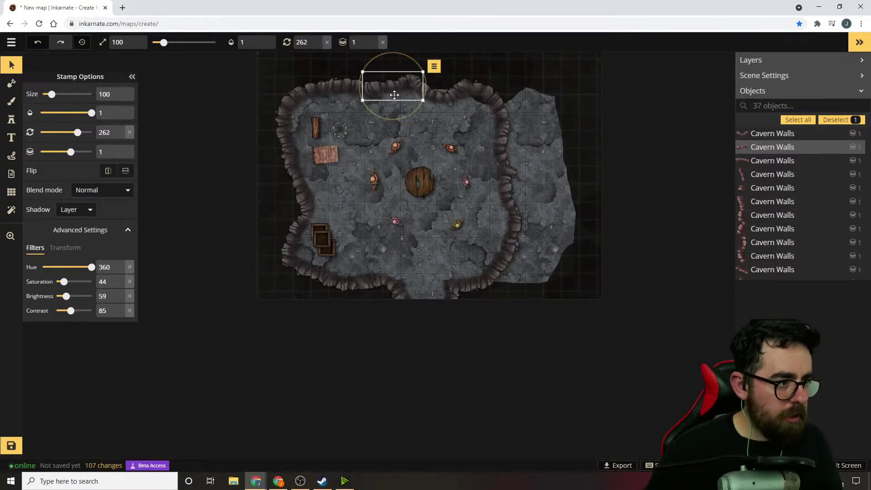
{"action": "left_click", "coordinate": [552, 114]}
{"action": "scroll", "coordinate": [362, 104], "scroll_direction": "up", "scroll_amount": 1}
{"action": "scroll", "coordinate": [362, 102], "scroll_direction": "up", "scroll_amount": 3}
{"action": "left_click", "coordinate": [376, 69]}
{"action": "left_click_drag", "start_coordinate": [356, 74], "coordinate": [347, 77]}
{"action": "left_click", "coordinate": [443, 70]}
{"action": "scroll", "coordinate": [442, 74], "scroll_direction": "down", "scroll_amount": 3}
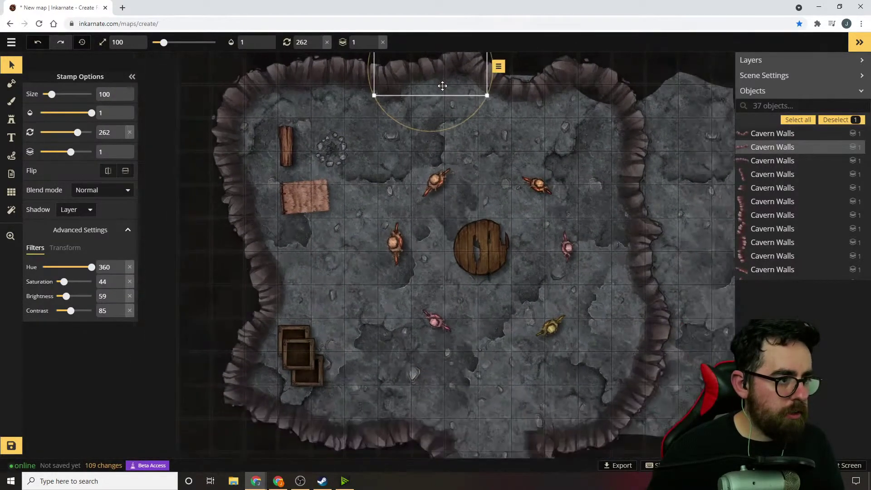
Try moving the shifted north wall piece down one layer, and return it to layer 1
{"action": "right_click", "coordinate": [445, 75]}
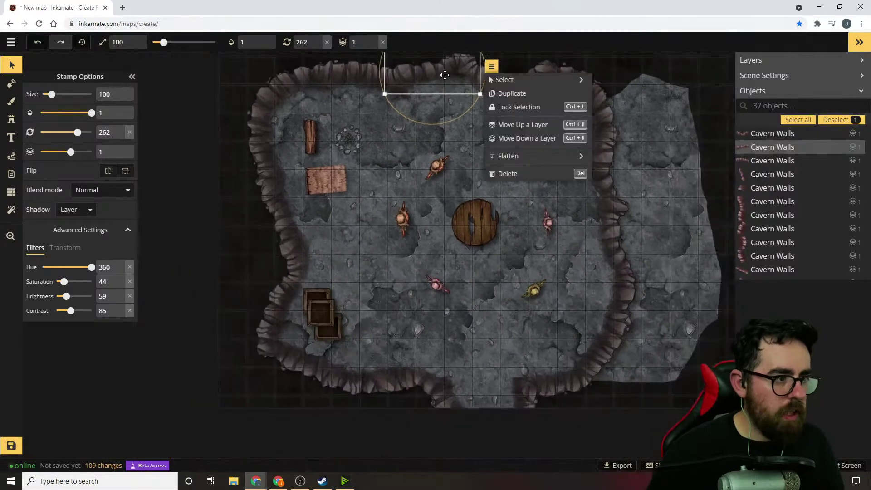
{"action": "left_click", "coordinate": [535, 139]}
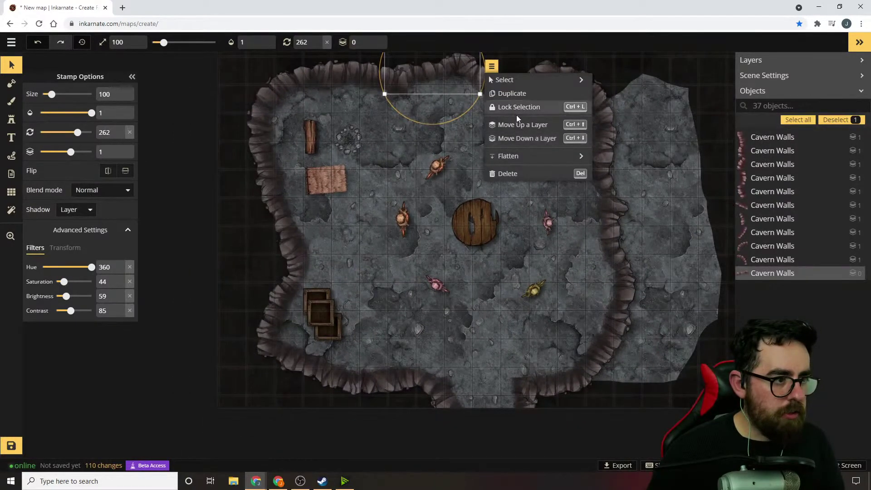
{"action": "left_click", "coordinate": [519, 125]}
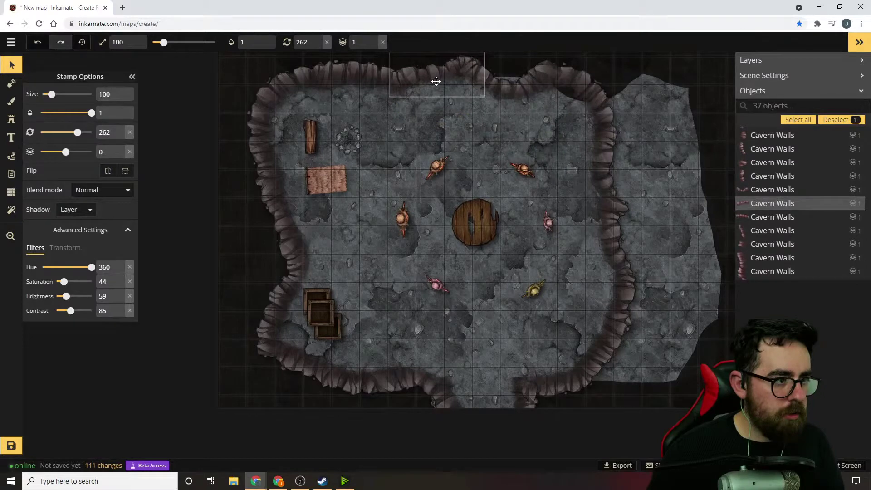
Nudge the north cavern wall piece slightly and set its rotation to 267 so it follows the wall line
{"action": "left_click_drag", "start_coordinate": [440, 83], "coordinate": [438, 83]}
{"action": "left_click_drag", "start_coordinate": [495, 64], "coordinate": [491, 90]}
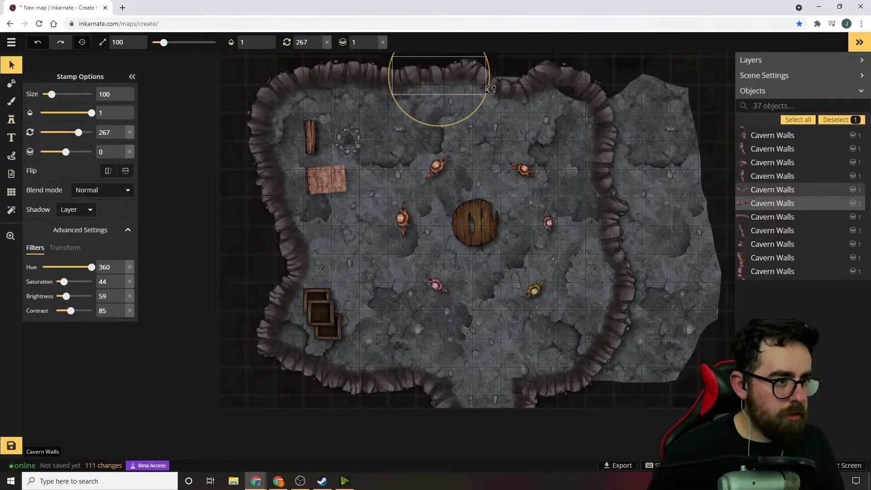
{"action": "left_click", "coordinate": [473, 253]}
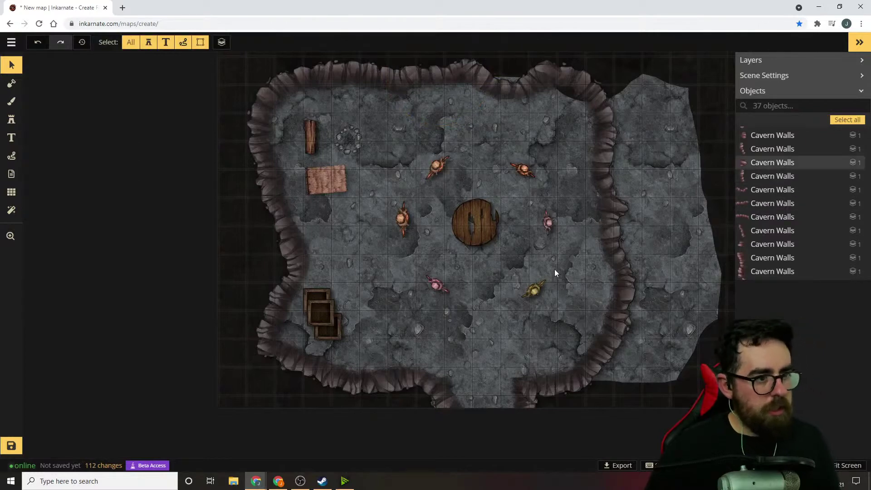
Brush the dark background texture over the surplus stone floor outside the east wall and at the north edge's dip
{"action": "scroll", "coordinate": [585, 199], "scroll_direction": "up", "scroll_amount": 1}
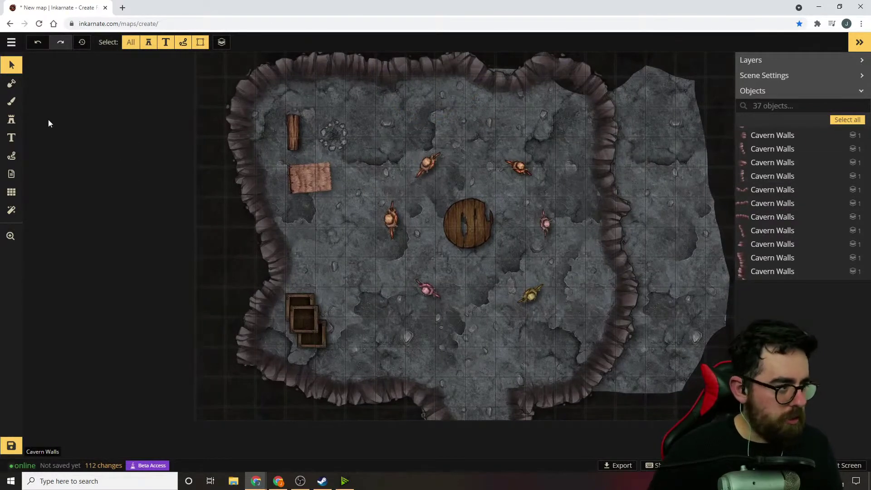
{"action": "left_click", "coordinate": [12, 101]}
{"action": "scroll", "coordinate": [594, 151], "scroll_direction": "down", "scroll_amount": 3}
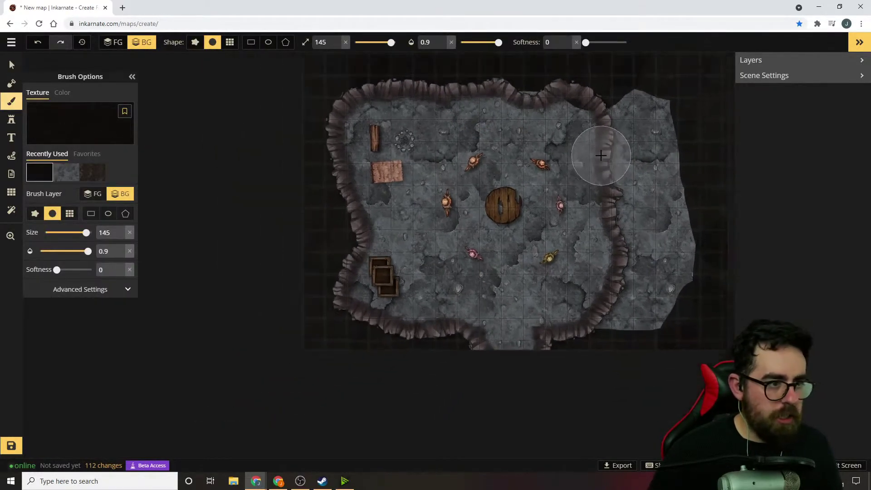
{"action": "left_click_drag", "start_coordinate": [646, 97], "coordinate": [654, 222]}
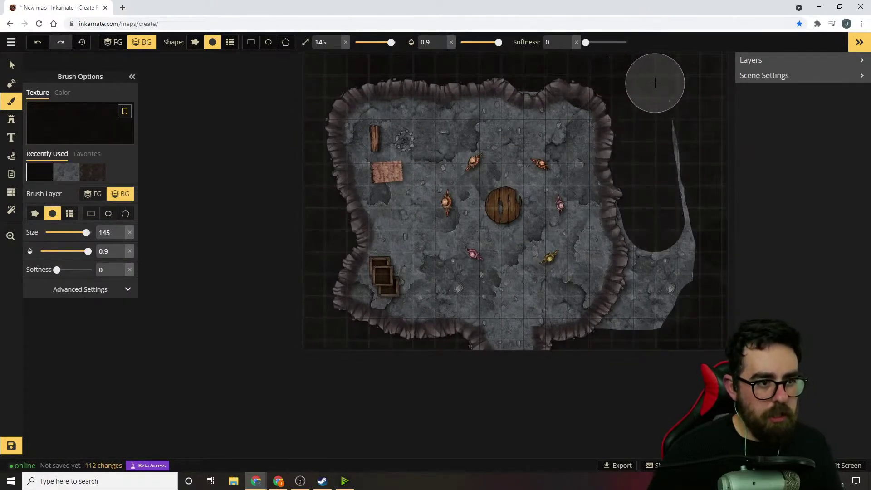
{"action": "key", "text": "alt+Left"}
{"action": "left_click", "coordinate": [520, 84]}
{"action": "mouse_move", "coordinate": [644, 109]}
{"action": "left_mouse_down"}
{"action": "mouse_move", "coordinate": [685, 238]}
{"action": "mouse_move", "coordinate": [671, 295]}
{"action": "mouse_move", "coordinate": [644, 334]}
{"action": "mouse_move", "coordinate": [609, 350]}
{"action": "mouse_move", "coordinate": [646, 293]}
{"action": "mouse_move", "coordinate": [642, 190]}
{"action": "left_mouse_up"}
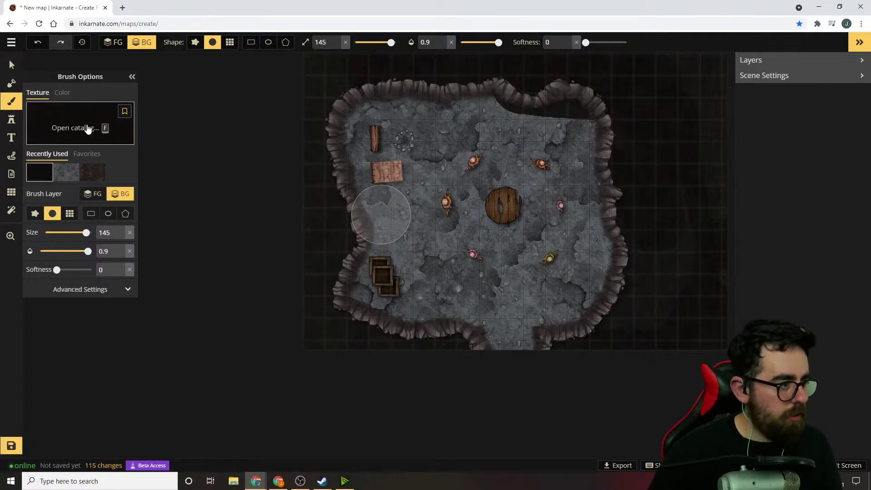
Brush the grey stone texture back over the room's floor along the inside of the north wall
{"action": "left_click", "coordinate": [66, 172]}
{"action": "mouse_move", "coordinate": [496, 127]}
{"action": "left_mouse_down"}
{"action": "mouse_move", "coordinate": [489, 128]}
{"action": "mouse_move", "coordinate": [570, 131]}
{"action": "mouse_move", "coordinate": [389, 120]}
{"action": "mouse_move", "coordinate": [435, 155]}
{"action": "left_mouse_up"}
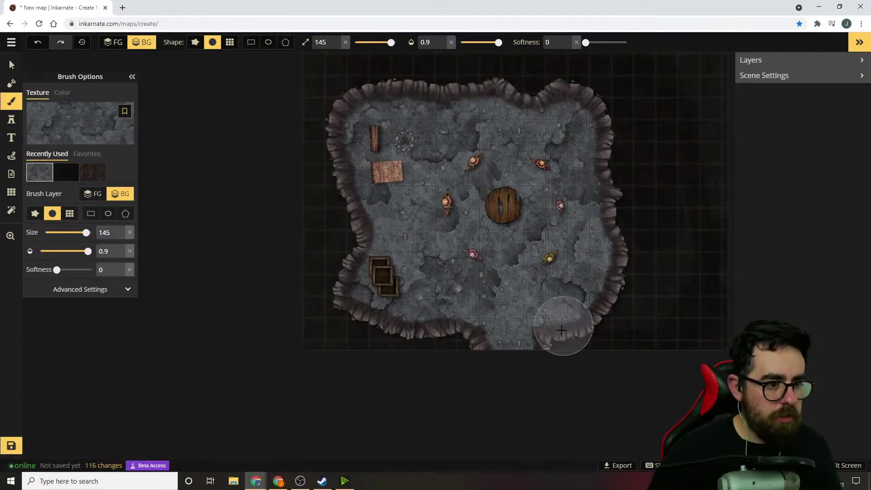
{"action": "scroll", "coordinate": [635, 276], "scroll_direction": "up", "scroll_amount": 2}
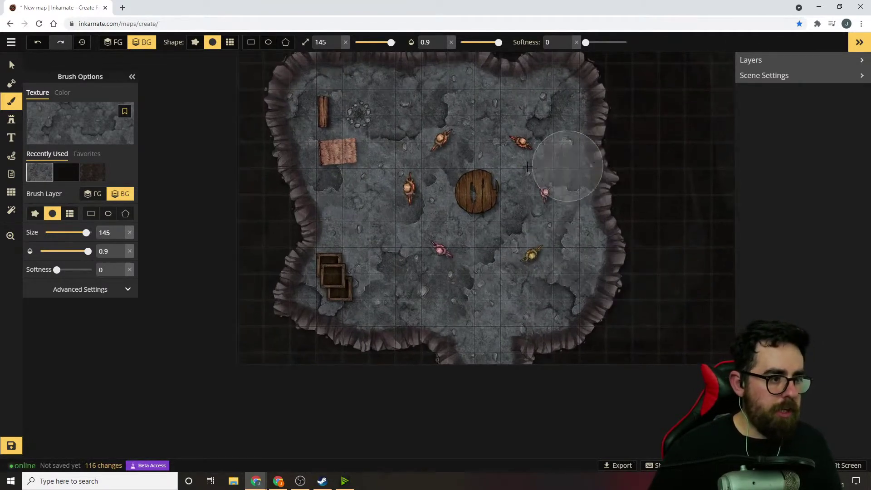
{"action": "scroll", "coordinate": [475, 193], "scroll_direction": "down", "scroll_amount": 1}
{"action": "scroll", "coordinate": [474, 193], "scroll_direction": "down", "scroll_amount": 1}
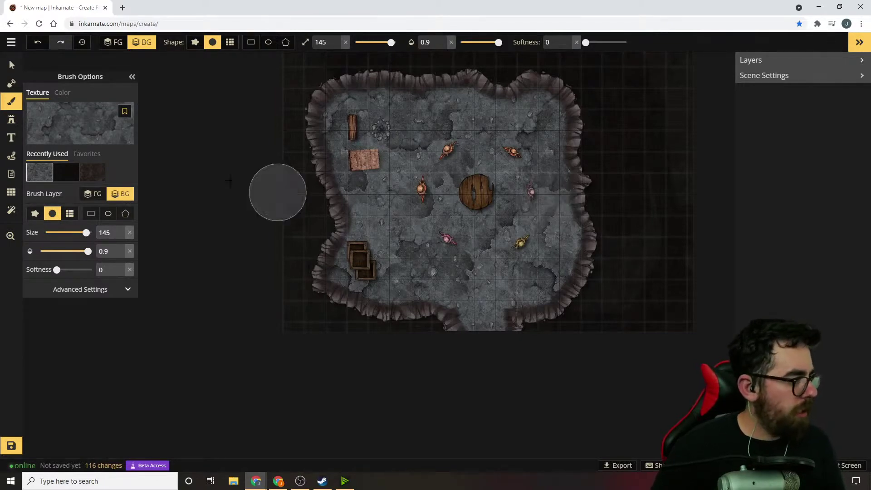
Save the map under the name Small Tropical Cave
{"action": "left_click", "coordinate": [12, 448]}
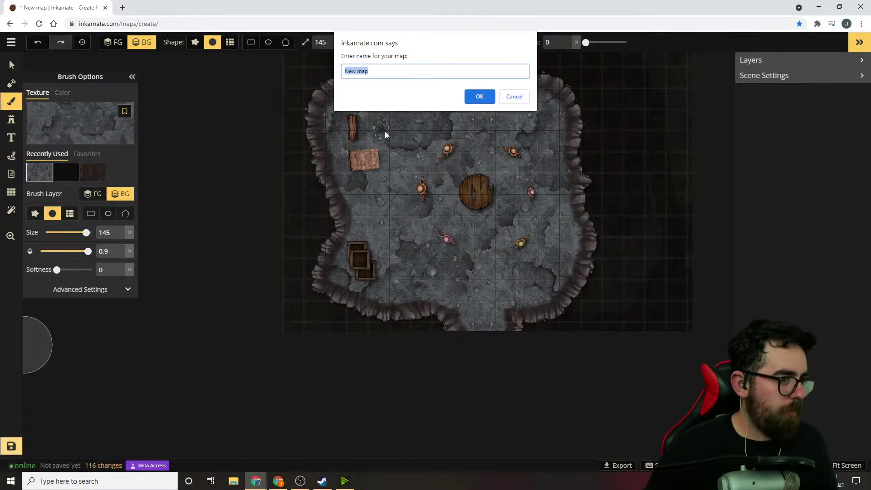
{"action": "type", "text": "Small"}
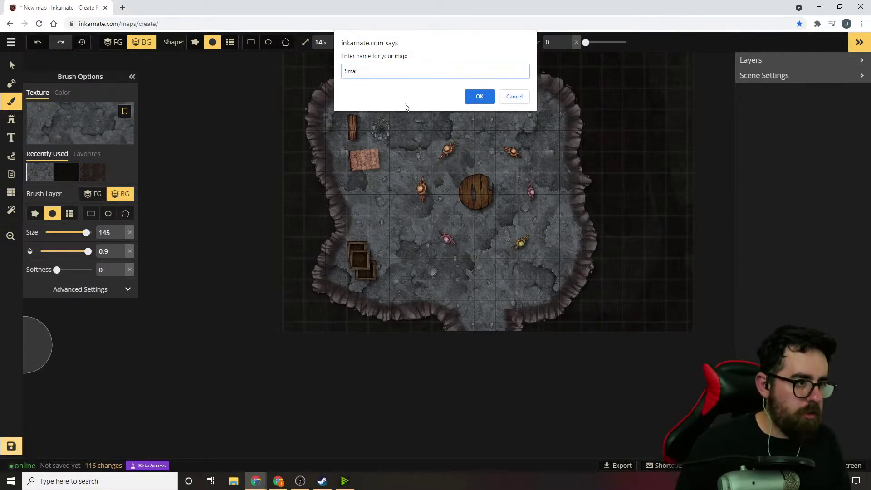
{"action": "type", "text": " Tropical Cav"}
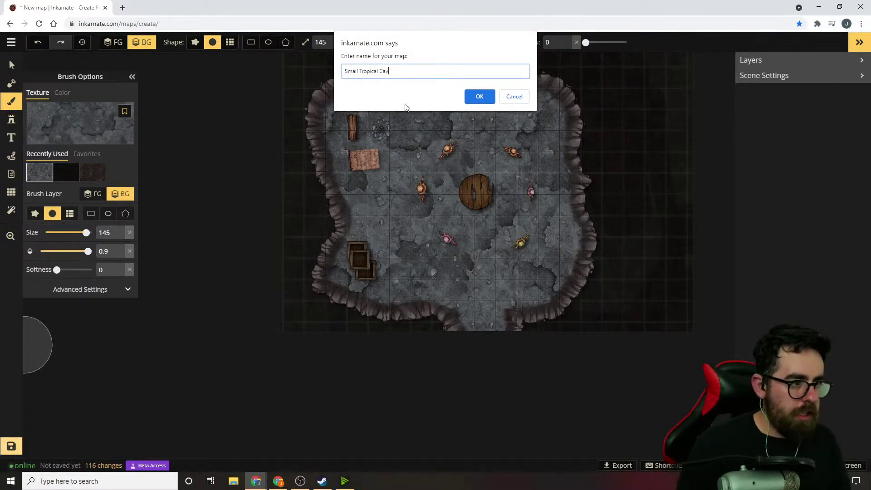
{"action": "type", "text": "e"}
{"action": "key", "text": "Return"}
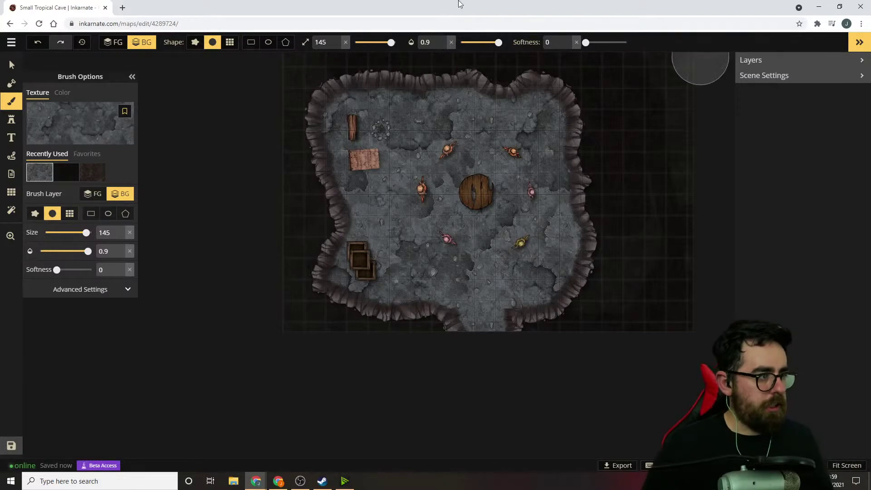
Leave the browser, start FoundryVTT and launch the Vostrum world
{"action": "left_click", "coordinate": [863, 5]}
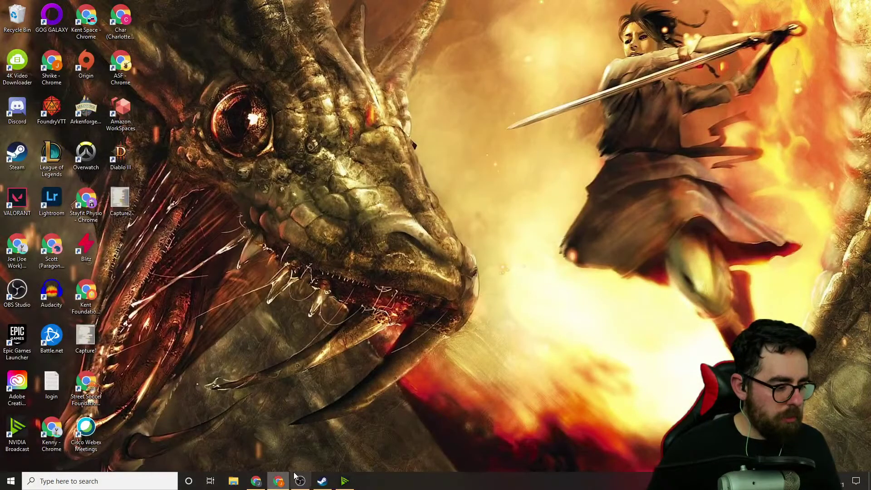
{"action": "key", "text": "super"}
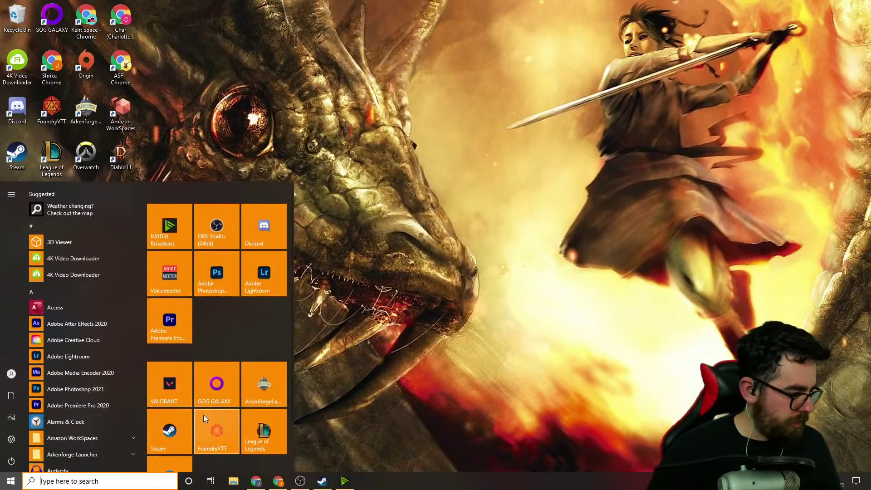
{"action": "left_click", "coordinate": [218, 434]}
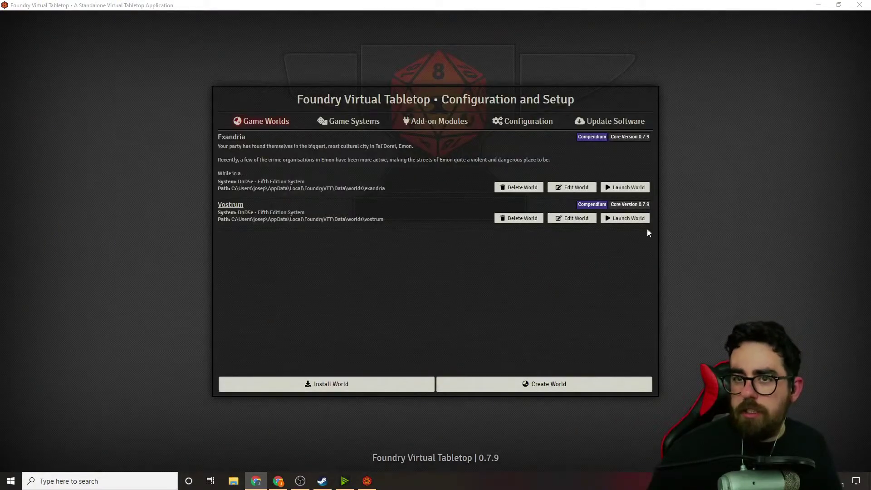
{"action": "left_click", "coordinate": [616, 220]}
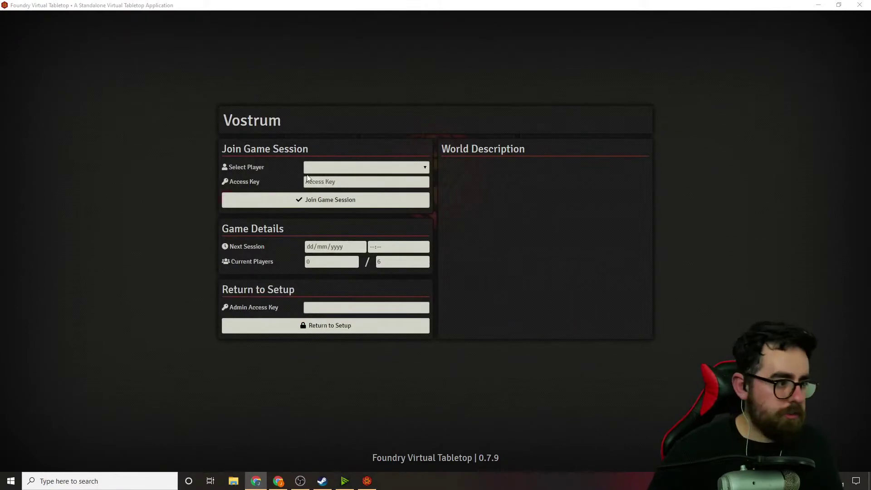
Join the Vostrum game session as Gamemaster, entering the access key
{"action": "left_click", "coordinate": [316, 170]}
{"action": "left_click", "coordinate": [317, 184]}
{"action": "left_click", "coordinate": [328, 168]}
{"action": "left_click", "coordinate": [329, 181]}
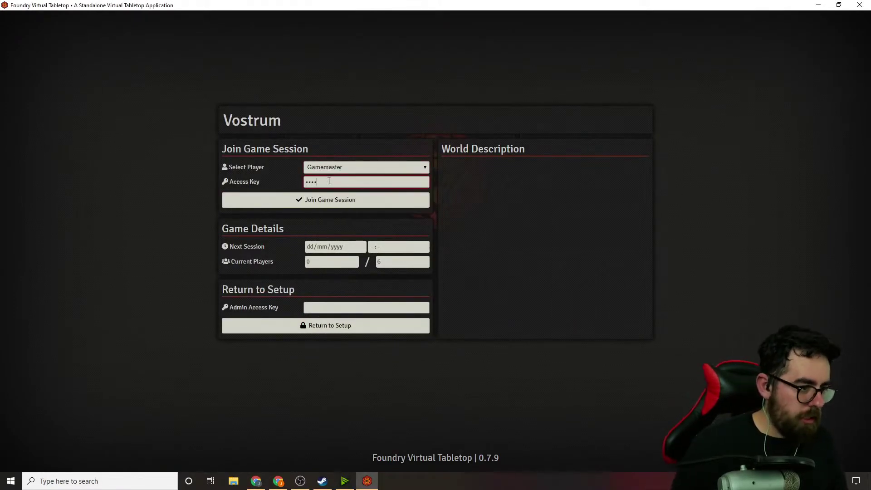
{"action": "key", "text": "Return"}
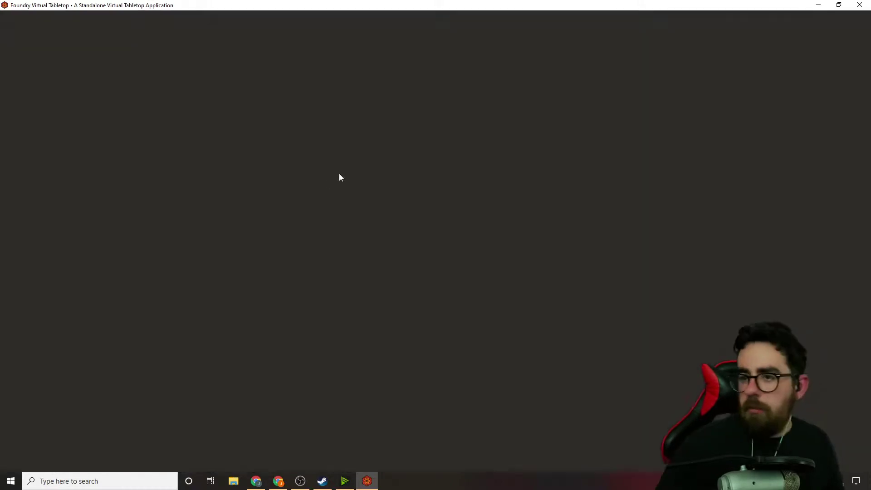
Look over the Sea Dungeon scene's map, and switch to the Small Tropical Camp scene to examine its layout
{"action": "key", "text": "alt+Tab"}
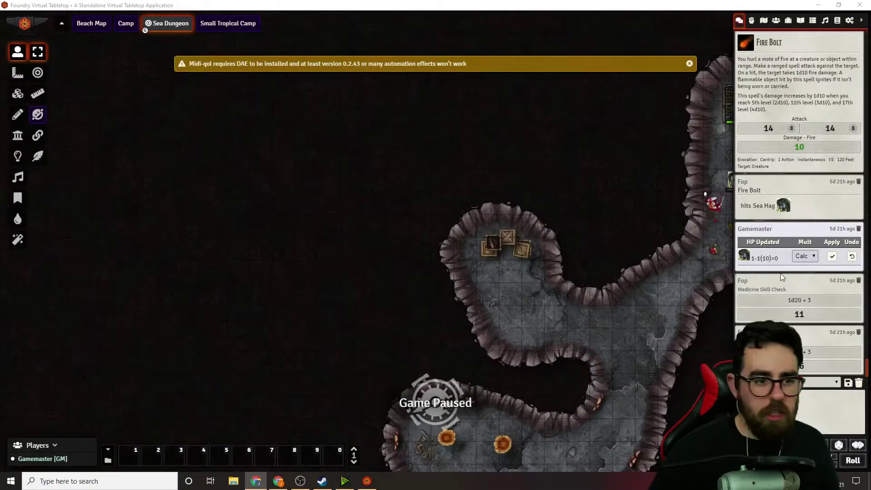
{"action": "scroll", "coordinate": [412, 227], "scroll_direction": "down", "scroll_amount": 4}
{"action": "right_click_drag", "start_coordinate": [571, 295], "coordinate": [519, 214]}
{"action": "scroll", "coordinate": [500, 194], "scroll_direction": "down", "scroll_amount": 2}
{"action": "scroll", "coordinate": [511, 225], "scroll_direction": "down", "scroll_amount": 2}
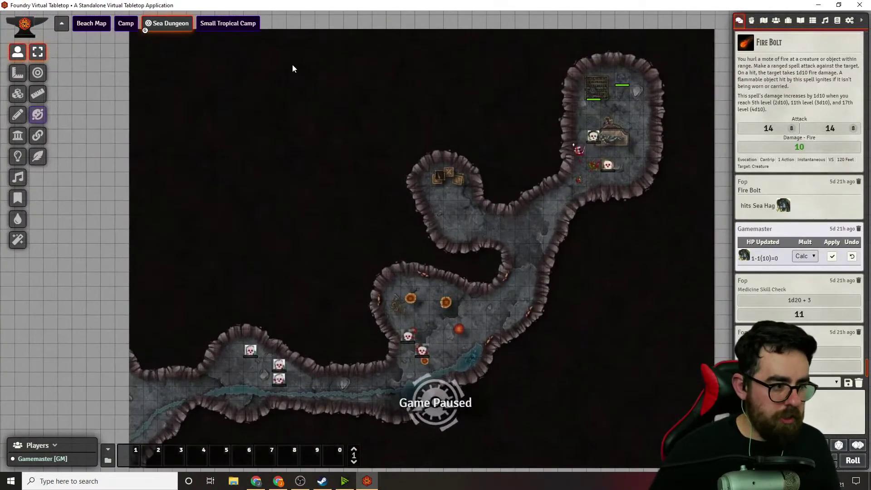
{"action": "left_click", "coordinate": [218, 25]}
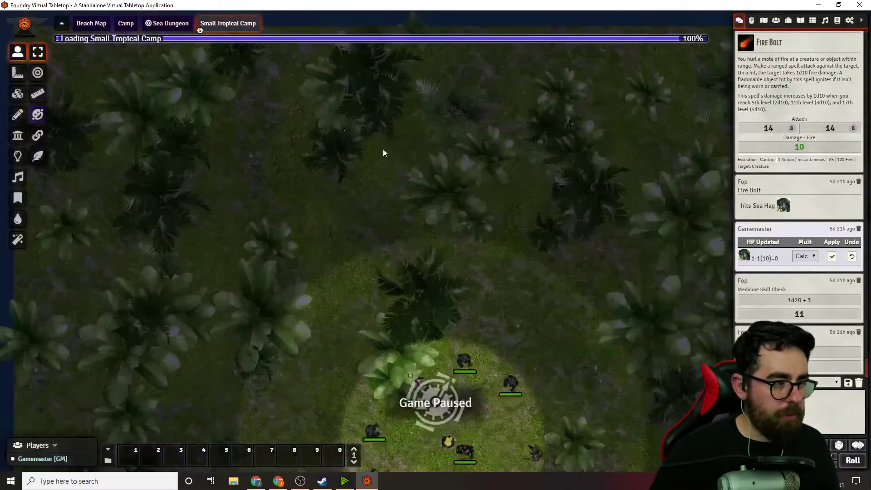
{"action": "scroll", "coordinate": [390, 187], "scroll_direction": "down", "scroll_amount": 2}
{"action": "right_click_drag", "start_coordinate": [532, 225], "coordinate": [488, 137]}
{"action": "scroll", "coordinate": [492, 146], "scroll_direction": "down", "scroll_amount": 7}
{"action": "scroll", "coordinate": [483, 145], "scroll_direction": "up", "scroll_amount": 5}
{"action": "scroll", "coordinate": [456, 140], "scroll_direction": "up", "scroll_amount": 5}
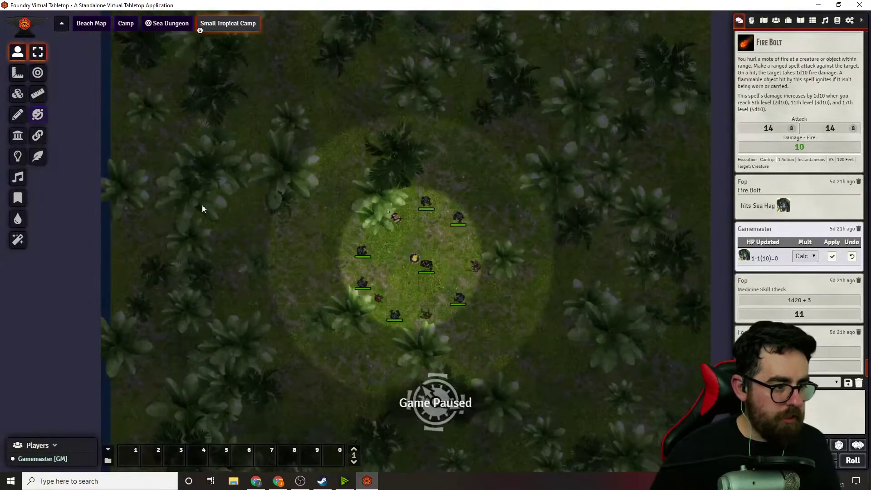
Create a new scene named Small Tropical Cave
{"action": "left_click", "coordinate": [764, 21]}
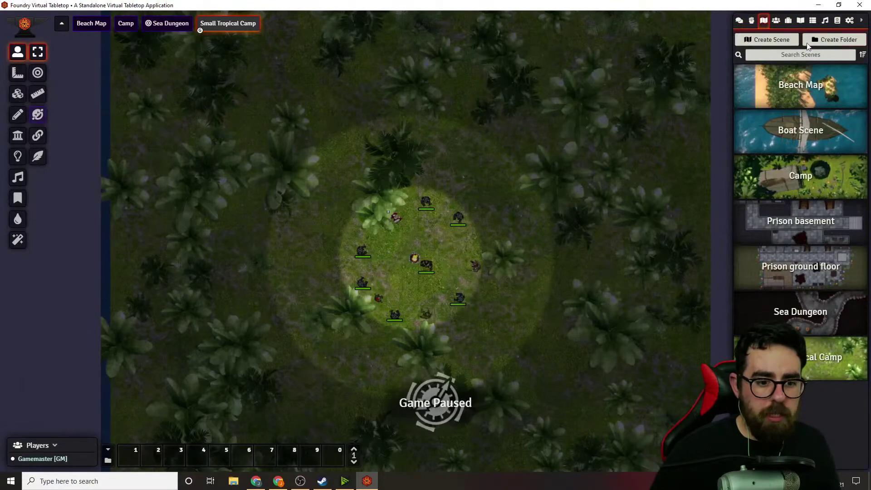
{"action": "left_click", "coordinate": [777, 39]}
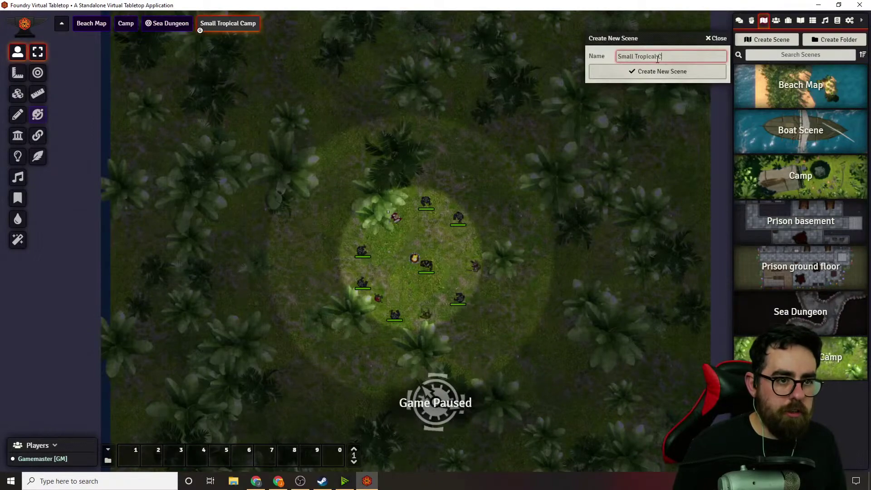
{"action": "key", "text": "Return"}
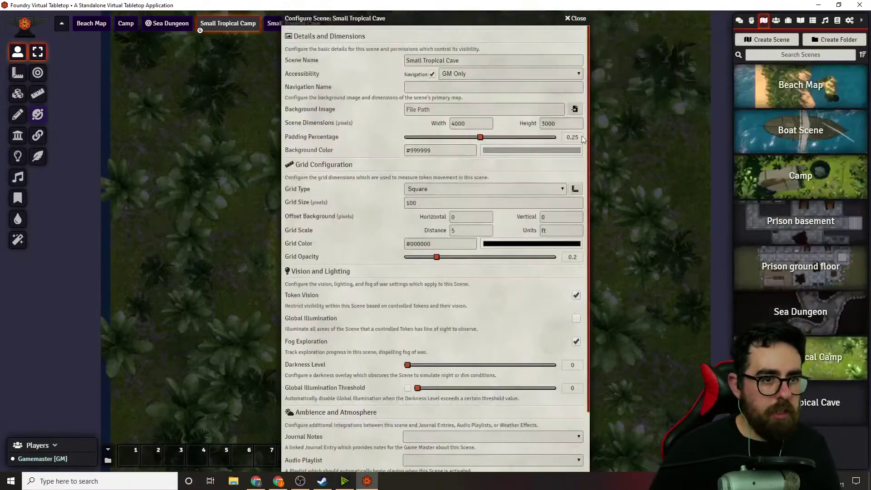
Upload Small Tropical Cave.jpg to the scenes folder as the file for the new scene's background image
{"action": "left_click", "coordinate": [576, 109]}
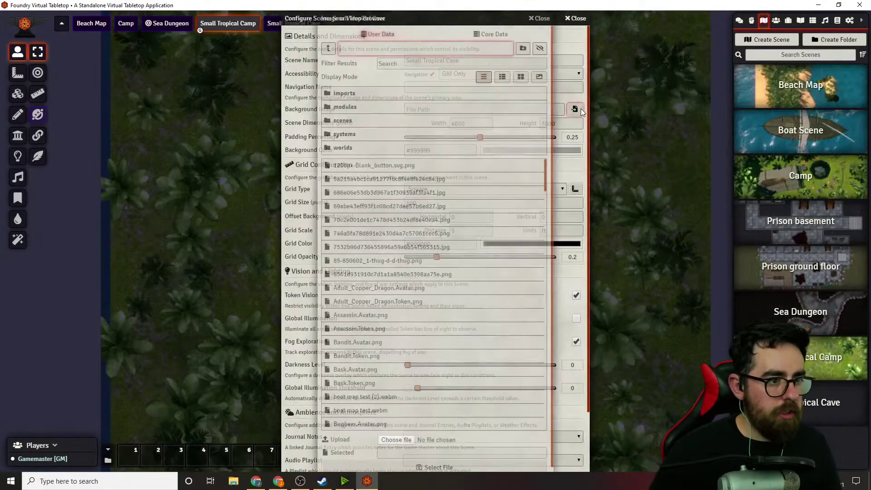
{"action": "left_click", "coordinate": [365, 120]}
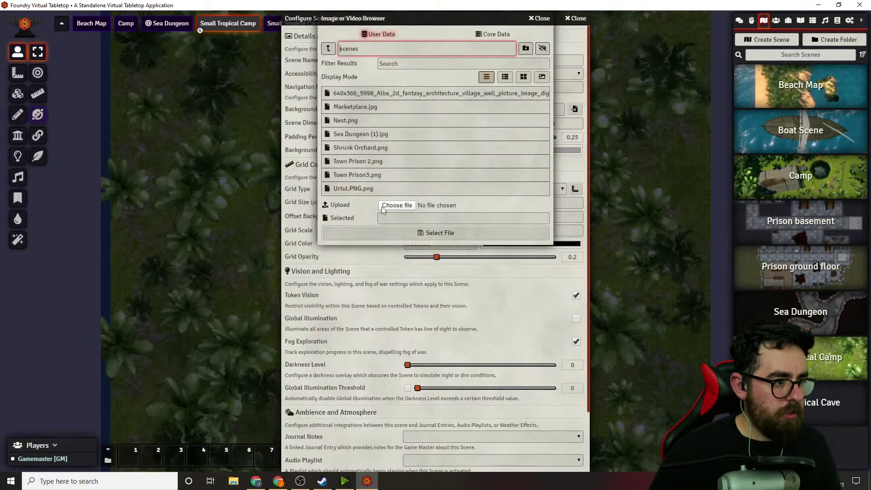
{"action": "left_click", "coordinate": [403, 205]}
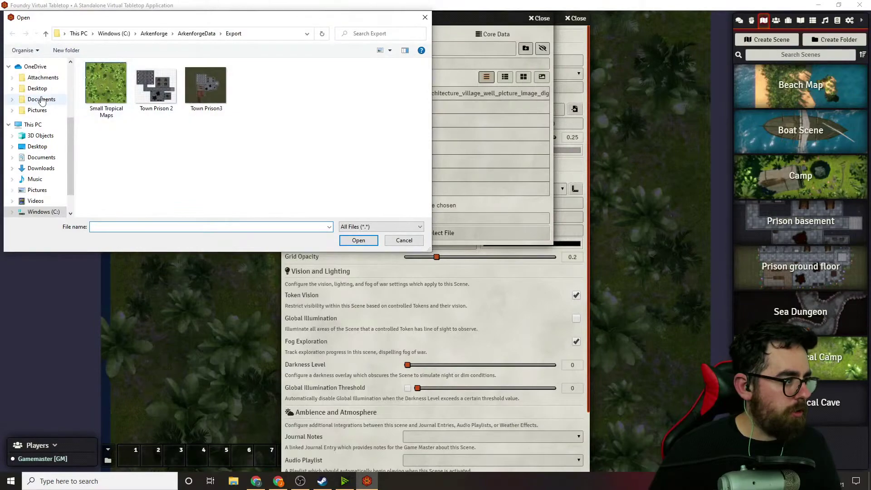
{"action": "scroll", "coordinate": [41, 100], "scroll_direction": "up", "scroll_amount": 4}
{"action": "left_click", "coordinate": [41, 125]}
{"action": "left_click", "coordinate": [109, 96]}
{"action": "double_click", "coordinate": [109, 96]}
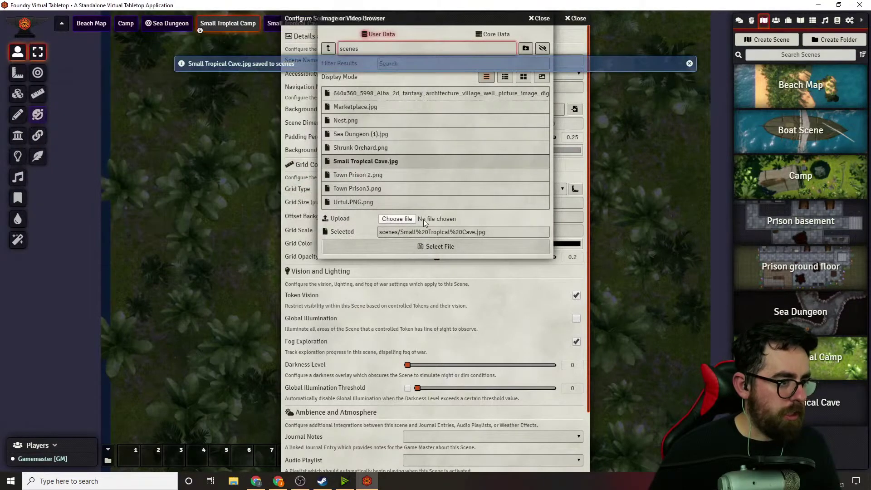
Assign the uploaded Small Tropical Cave.jpg as the scene's background, save with the changed dimensions, and open the scene
{"action": "left_click", "coordinate": [435, 245]}
{"action": "scroll", "coordinate": [379, 162], "scroll_direction": "down", "scroll_amount": 3}
{"action": "left_click", "coordinate": [437, 460]}
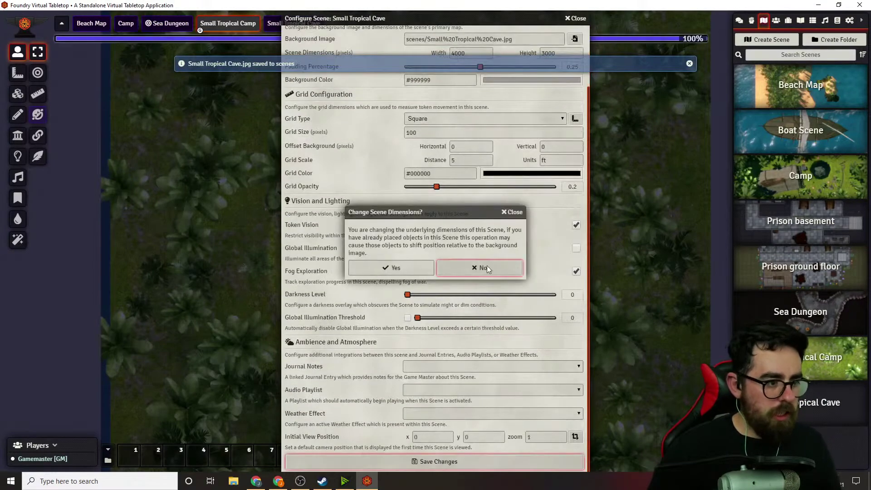
{"action": "left_click", "coordinate": [391, 268]}
{"action": "left_click", "coordinate": [300, 25]}
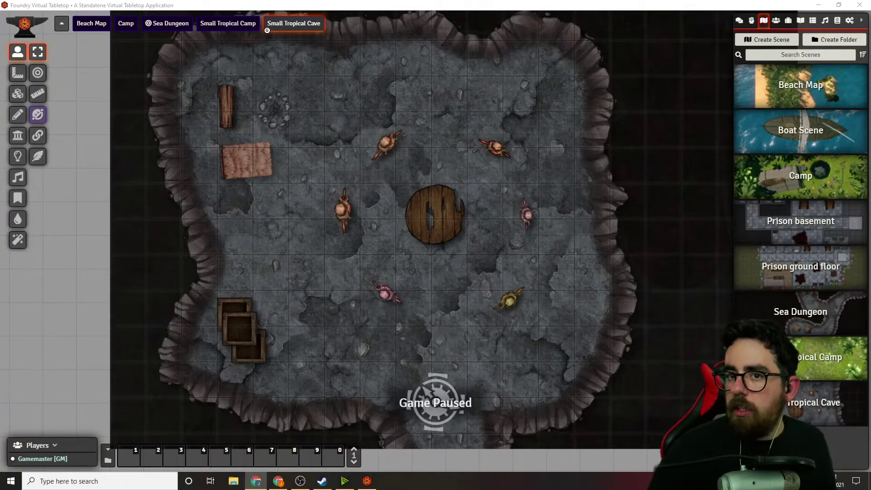
Switch to the Inkarnate cave map and paint the black texture over the light patch in the upper-left corner of the background
{"action": "left_click_drag", "start_coordinate": [870, 47], "coordinate": [453, 46]}
{"action": "left_click_drag", "start_coordinate": [240, 99], "coordinate": [195, 97]}
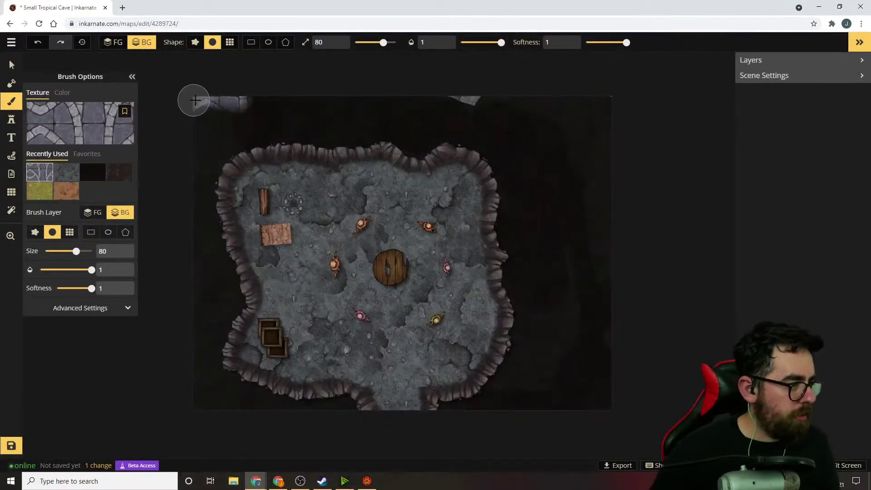
{"action": "left_click", "coordinate": [66, 129]}
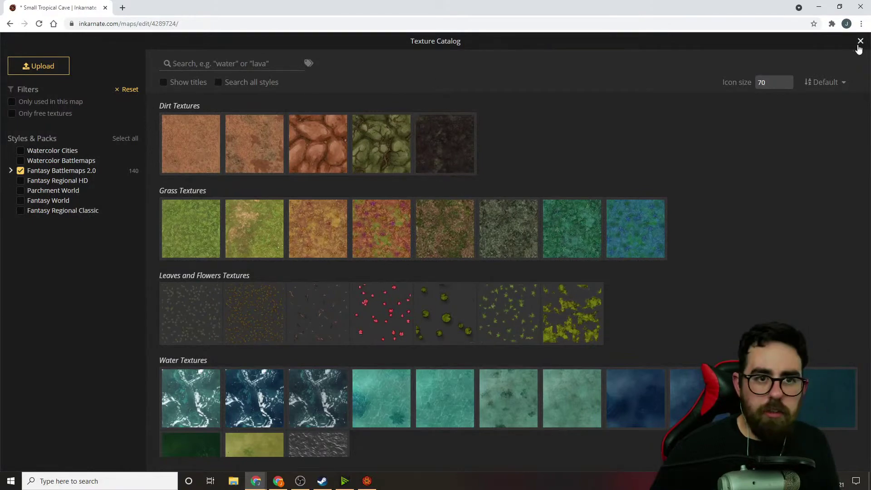
{"action": "left_click", "coordinate": [860, 42]}
{"action": "left_click", "coordinate": [93, 173]}
{"action": "mouse_move", "coordinate": [200, 91]}
{"action": "left_mouse_down"}
{"action": "mouse_move", "coordinate": [184, 107]}
{"action": "mouse_move", "coordinate": [165, 91]}
{"action": "left_mouse_up"}
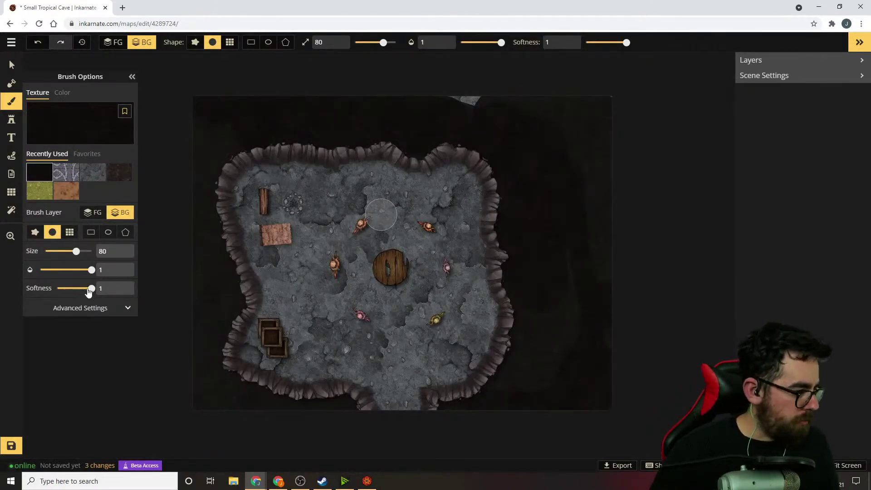
Paint black over the remaining light patch on the map's top edge with brush softness 0, and export the corrected map
{"action": "mouse_move", "coordinate": [432, 98]}
{"action": "left_mouse_down"}
{"action": "mouse_move", "coordinate": [415, 90]}
{"action": "mouse_move", "coordinate": [577, 262]}
{"action": "mouse_move", "coordinate": [602, 277]}
{"action": "left_mouse_up"}
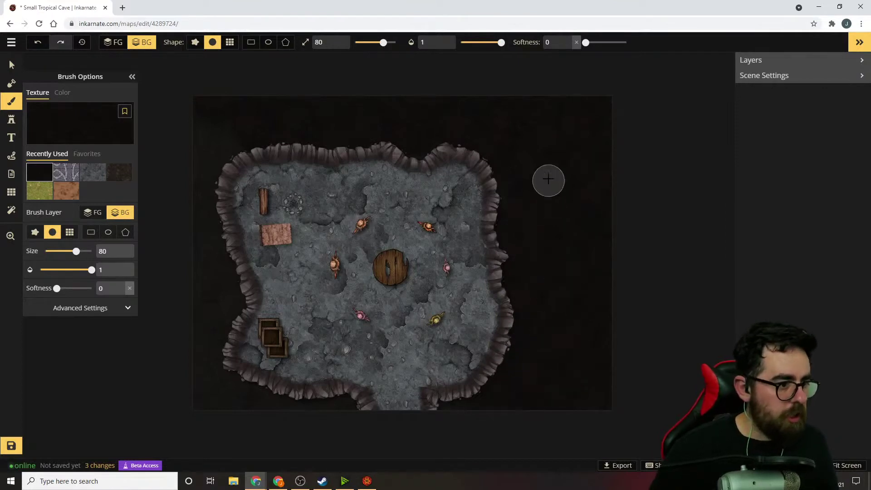
{"action": "left_click_drag", "start_coordinate": [412, 145], "coordinate": [380, 114]}
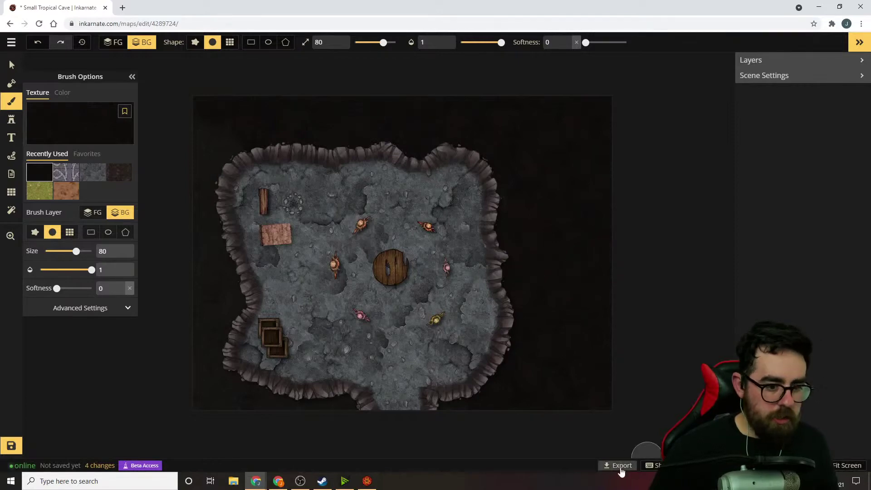
{"action": "left_click_drag", "start_coordinate": [80, 5], "coordinate": [870, 73]}
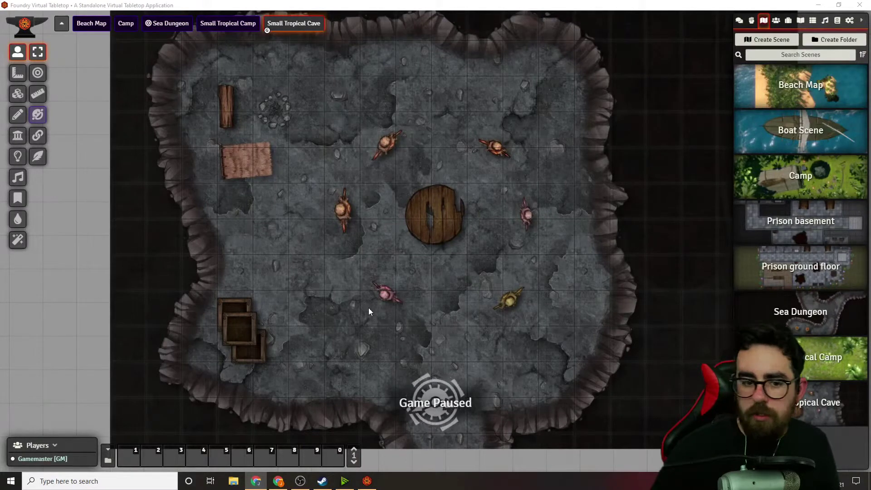
In Foundry, upload Small Tropical Cave (1).jpg to the scenes folder and save it as the Small Tropical Cave scene's new background image
{"action": "left_click", "coordinate": [802, 406]}
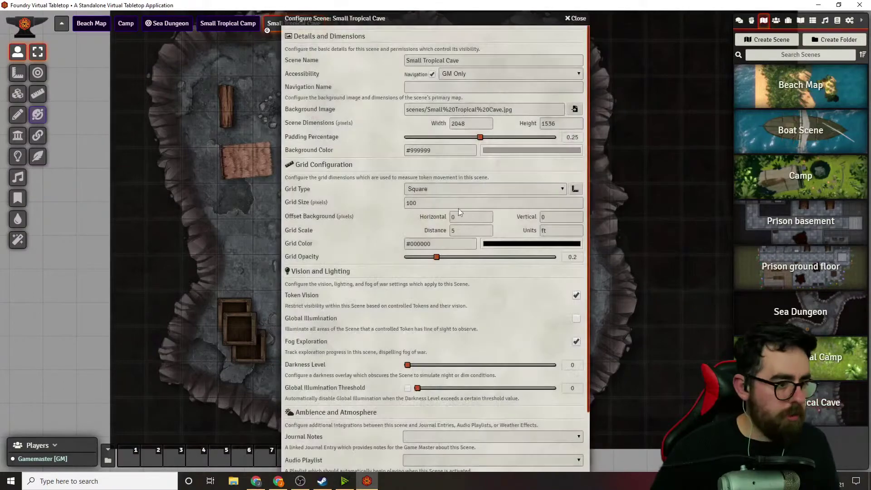
{"action": "left_click", "coordinate": [575, 111]}
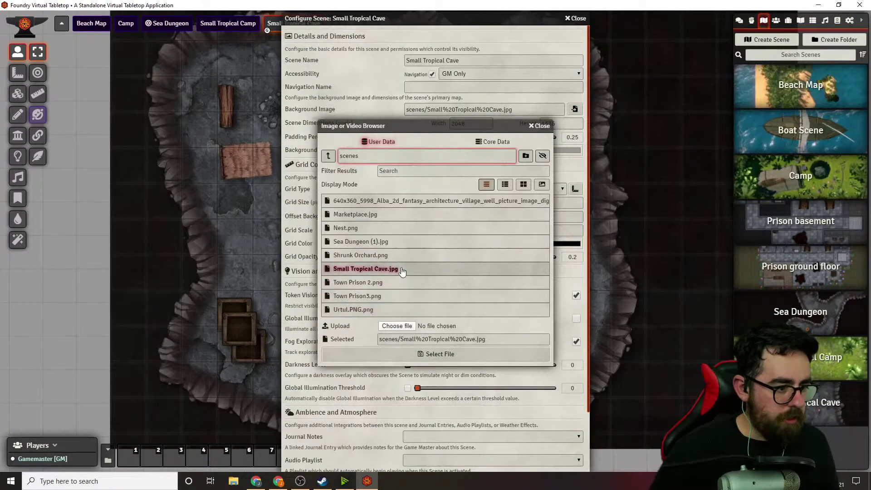
{"action": "left_click", "coordinate": [405, 327]}
{"action": "double_click", "coordinate": [103, 101]}
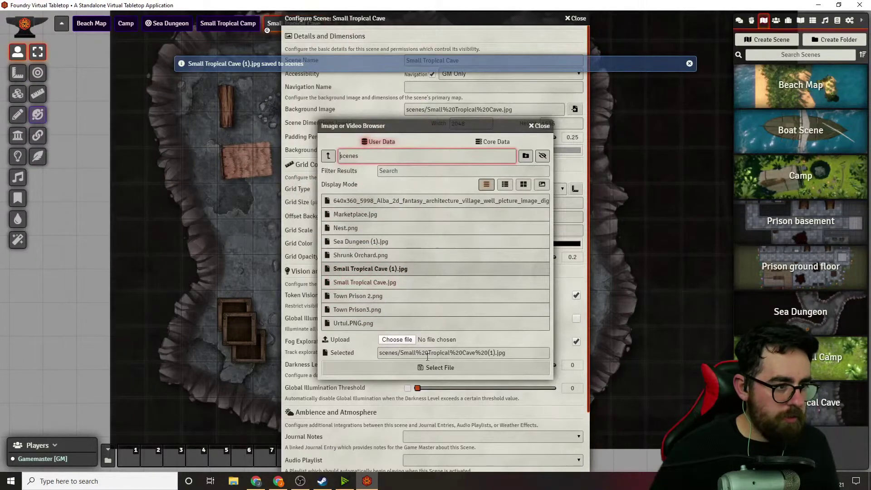
{"action": "left_click", "coordinate": [423, 367]}
{"action": "scroll", "coordinate": [481, 363], "scroll_direction": "down", "scroll_amount": 3}
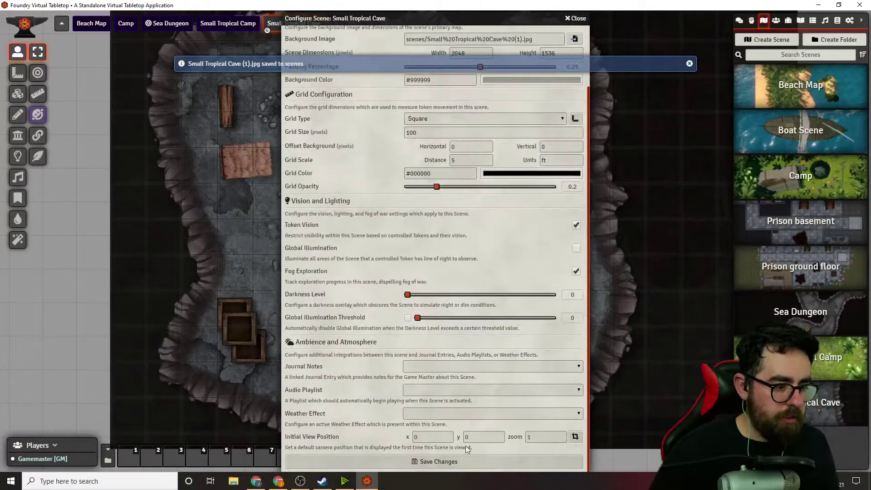
{"action": "left_click", "coordinate": [448, 457]}
Align the cave background with the square grid using the Grid Configuration Tool, and commit the changes
{"action": "scroll", "coordinate": [472, 278], "scroll_direction": "down", "scroll_amount": 2}
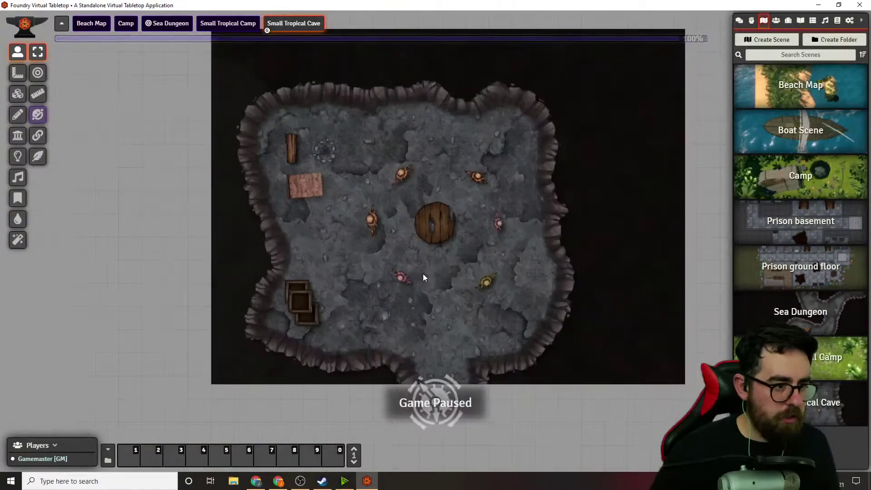
{"action": "right_click_drag", "start_coordinate": [423, 274], "coordinate": [439, 287]}
{"action": "scroll", "coordinate": [436, 287], "scroll_direction": "up", "scroll_amount": 7}
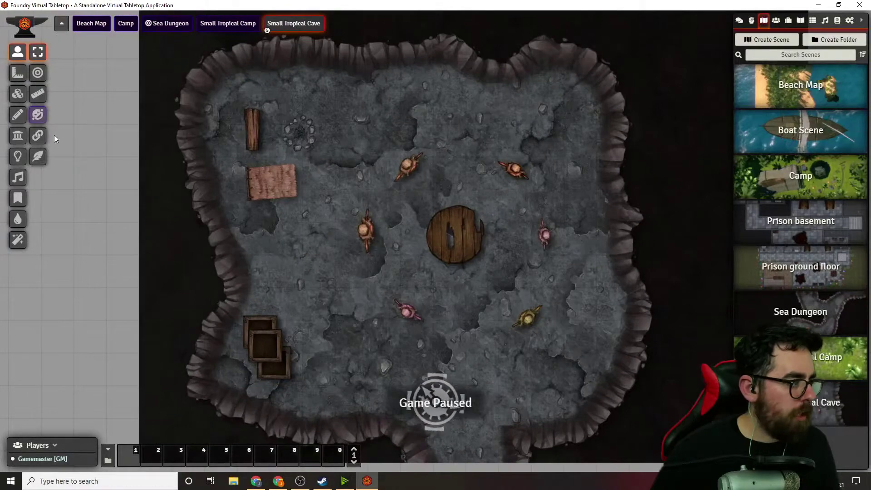
{"action": "left_click", "coordinate": [800, 403]}
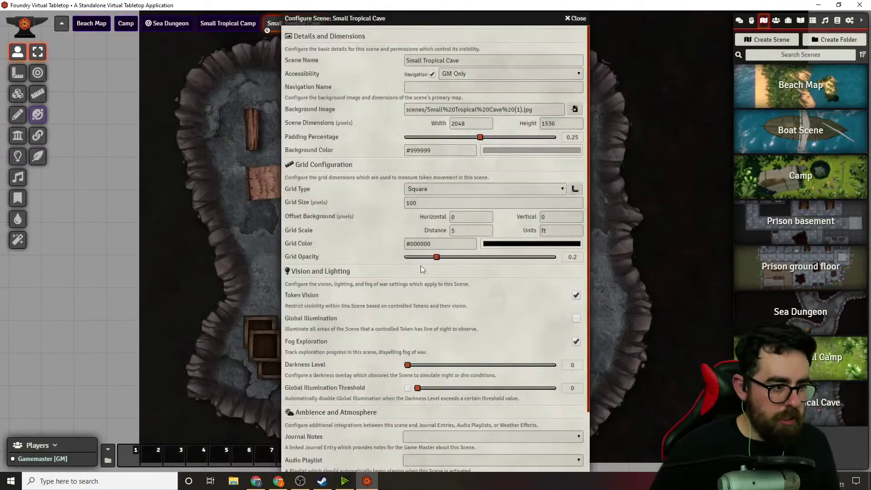
{"action": "left_click", "coordinate": [575, 189]}
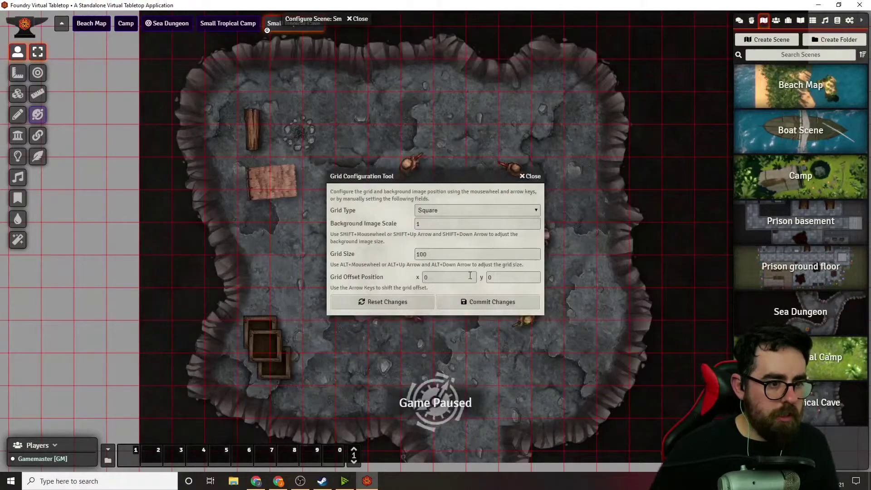
{"action": "left_click_drag", "start_coordinate": [451, 172], "coordinate": [293, 208]}
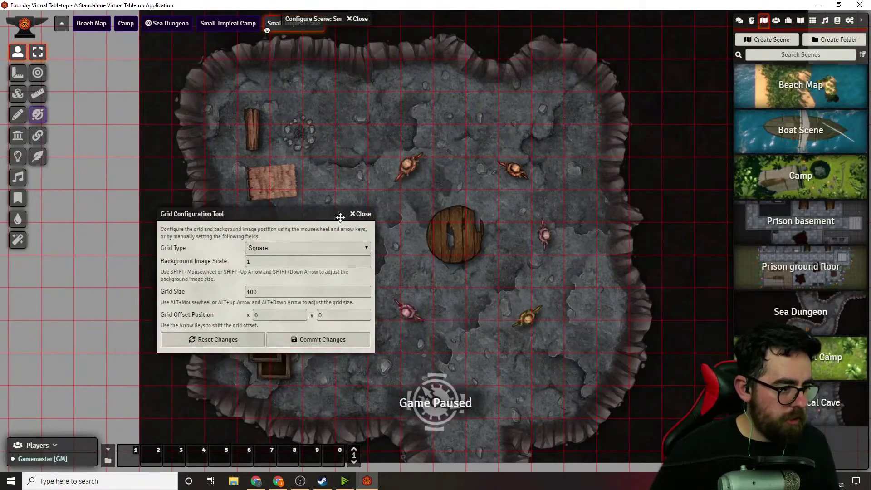
{"action": "left_click", "coordinate": [309, 339]}
{"action": "left_click", "coordinate": [575, 18]}
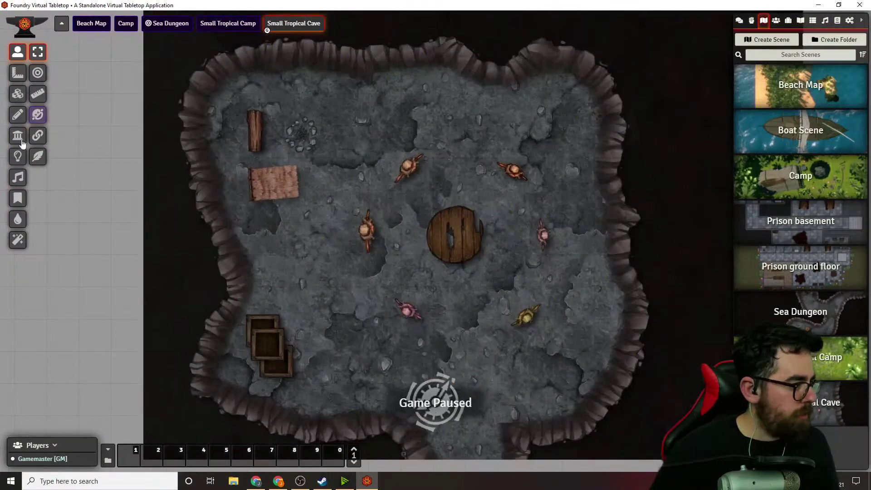
Draw chained wall segments from the cave's upper-left edge down its left side and along the lower edge to the entrance
{"action": "left_click", "coordinate": [19, 137]}
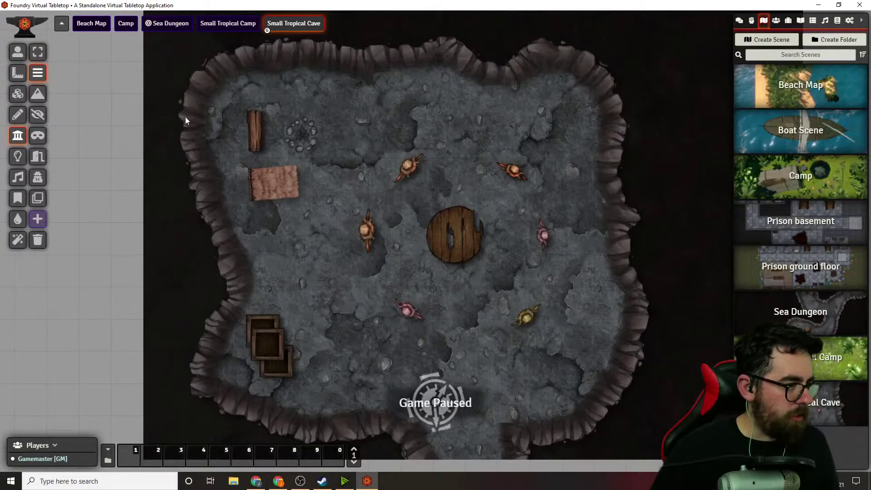
{"action": "mouse_move", "coordinate": [292, 54]}
{"action": "left_mouse_down", "text": "ctrl"}
{"action": "mouse_move", "coordinate": [214, 53]}
{"action": "mouse_move", "coordinate": [235, 59]}
{"action": "mouse_move", "coordinate": [220, 66]}
{"action": "mouse_move", "coordinate": [190, 114]}
{"action": "mouse_move", "coordinate": [204, 185]}
{"action": "left_mouse_up", "text": "ctrl"}
{"action": "left_click_drag", "start_coordinate": [203, 185], "coordinate": [235, 279], "text": "ctrl"}
{"action": "left_click_drag", "start_coordinate": [236, 278], "coordinate": [377, 424], "text": "ctrl"}
{"action": "left_click_drag", "start_coordinate": [378, 424], "coordinate": [388, 425], "text": "ctrl"}
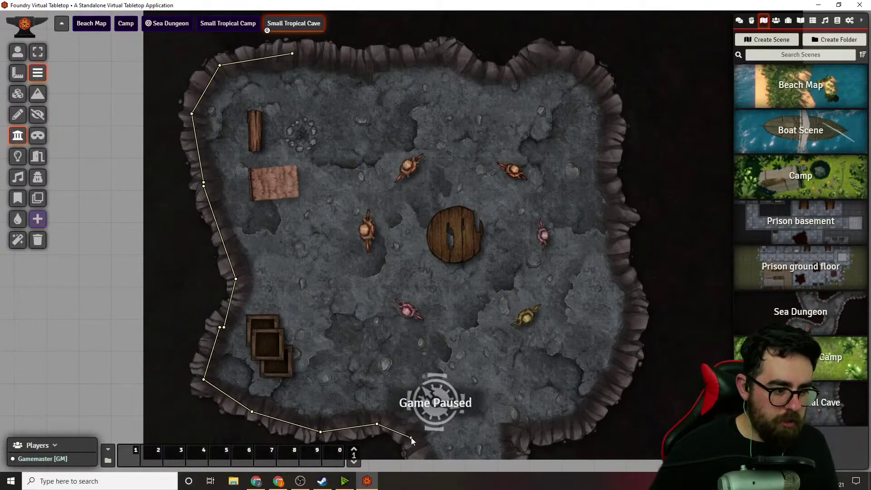
{"action": "left_click", "coordinate": [409, 437], "text": "ctrl"}
Continue the wall chain across the cave's bottom entrance and along the lower edge to the lower-right corner
{"action": "left_click", "coordinate": [421, 187], "text": "ctrl"}
{"action": "left_click", "coordinate": [522, 187], "text": "ctrl"}
{"action": "left_click", "coordinate": [518, 160], "text": "ctrl"}
{"action": "left_click", "coordinate": [574, 152], "text": "ctrl"}
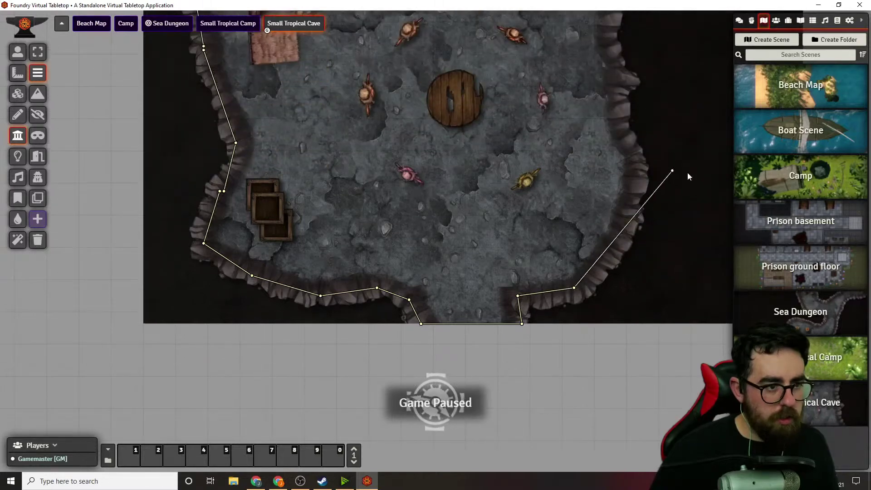
Continue the wall chain up the cave's right side, following the rock edge
{"action": "left_click", "coordinate": [611, 256], "text": "ctrl"}
{"action": "left_click", "coordinate": [631, 196], "text": "ctrl"}
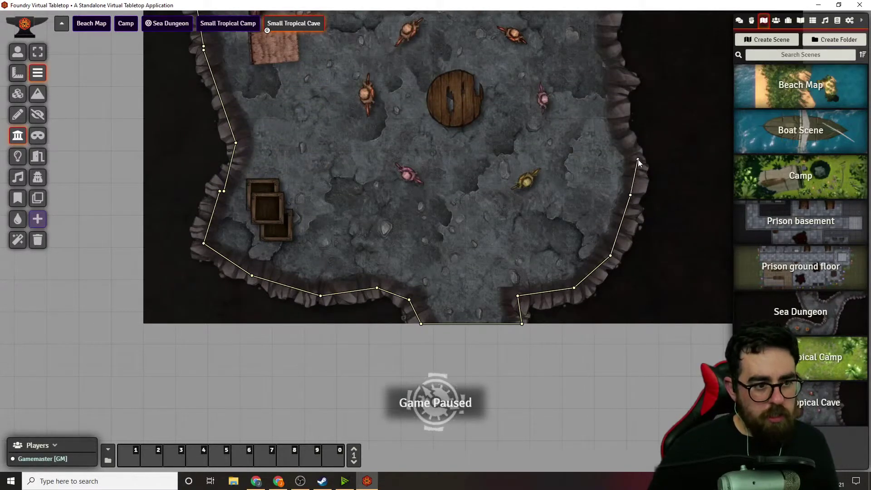
{"action": "left_click", "coordinate": [634, 146], "text": "ctrl"}
{"action": "left_click", "coordinate": [622, 111], "text": "ctrl"}
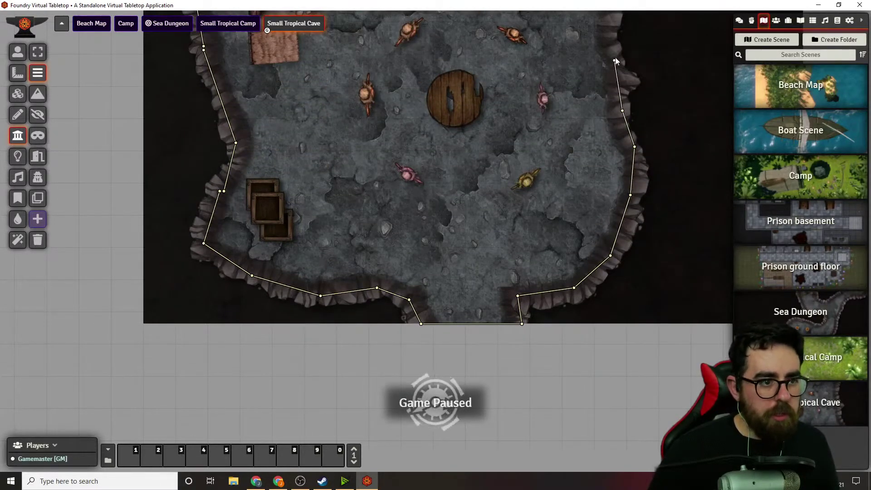
{"action": "left_click", "coordinate": [614, 50], "text": "ctrl"}
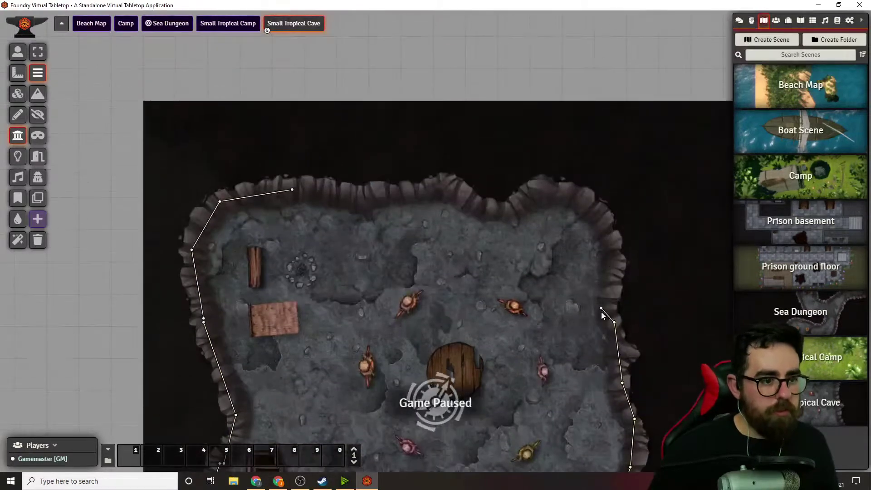
Extend the walls around the upper-right corner and along the top edge, closing the outline at the first wall point
{"action": "left_click", "coordinate": [613, 279], "text": "ctrl"}
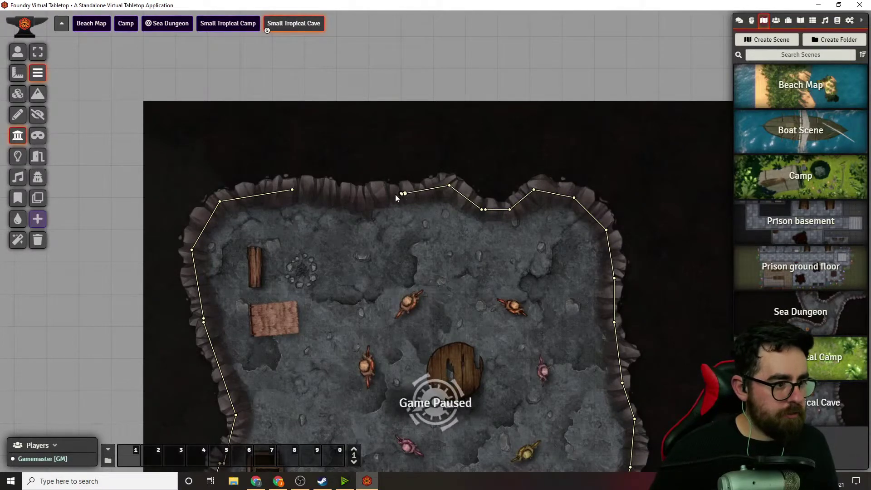
{"action": "left_click", "coordinate": [294, 190]}
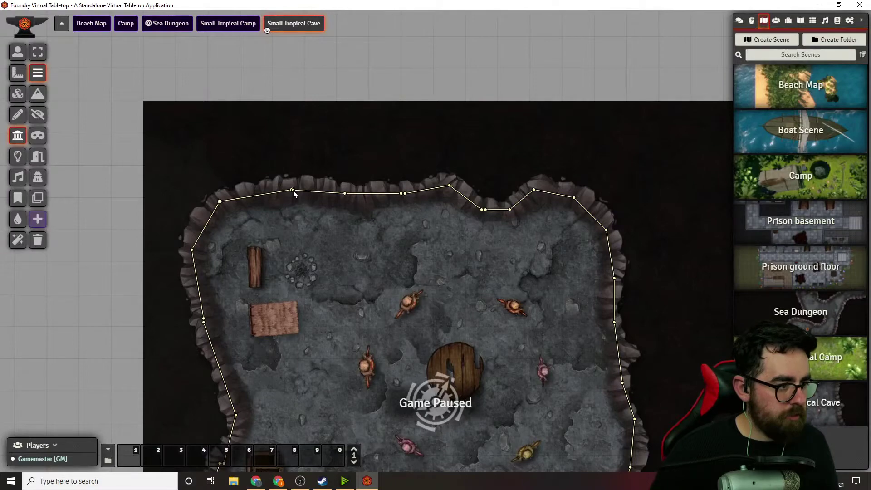
{"action": "right_click", "coordinate": [293, 214]}
Place the Elysia token from the Players actor folder on the cave floor between the bedroll and the seats, and select it
{"action": "right_click_drag", "start_coordinate": [446, 320], "coordinate": [437, 204]}
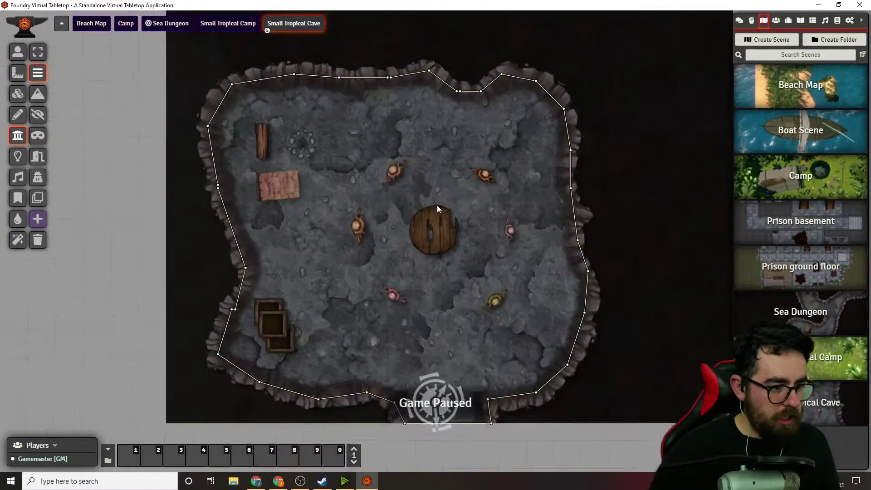
{"action": "key", "text": "alt+Tab"}
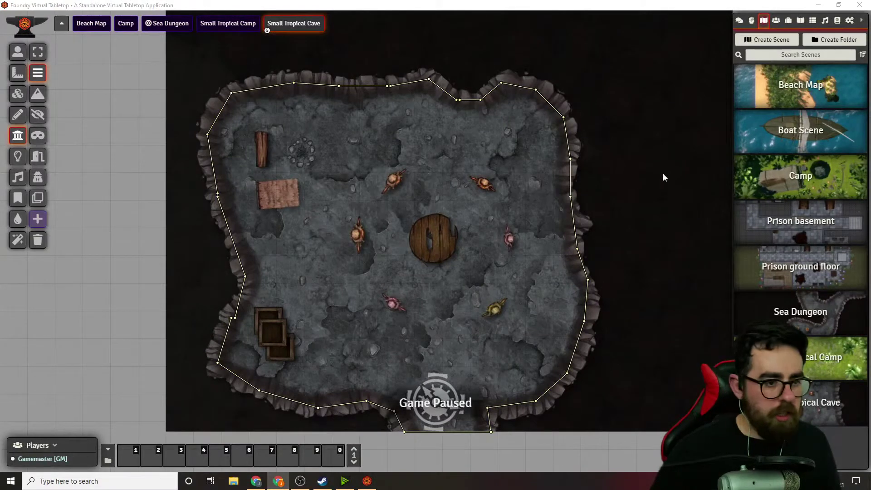
{"action": "left_click", "coordinate": [776, 20]}
{"action": "left_click", "coordinate": [775, 181]}
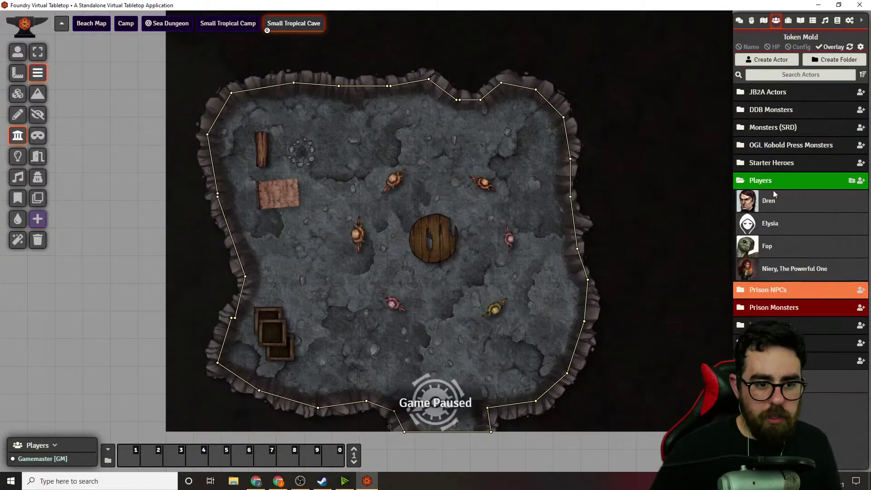
{"action": "left_click_drag", "start_coordinate": [768, 253], "coordinate": [357, 182]}
{"action": "left_click", "coordinate": [341, 191]}
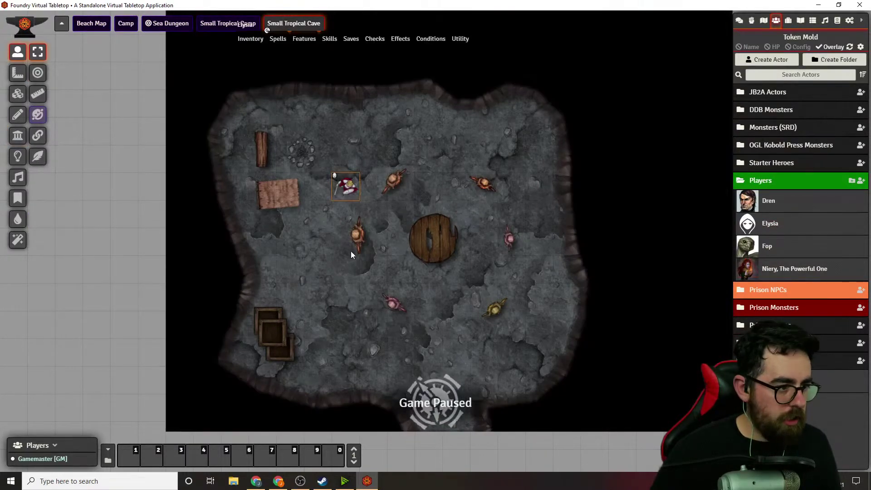
Move the Elysia token around the cave and into the bottom entrance to check its vision against the walls
{"action": "scroll", "coordinate": [338, 193], "scroll_direction": "up", "scroll_amount": 2}
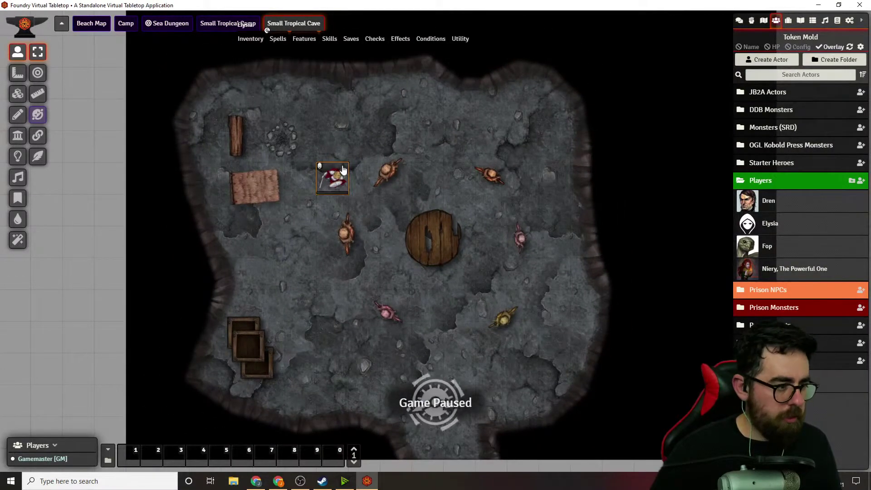
{"action": "key", "text": "Right"}
{"action": "key", "text": "Right"}
{"action": "key", "text": "Down"}
{"action": "key", "text": "Down"}
{"action": "key", "text": "Down"}
{"action": "key", "text": "Down"}
{"action": "key", "text": "Down"}
{"action": "key", "text": "Down"}
{"action": "key", "text": "Down"}
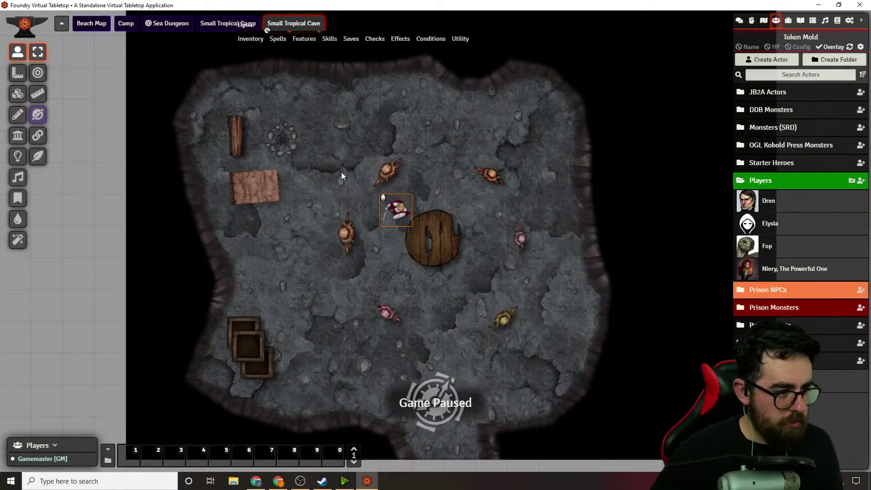
{"action": "key", "text": "Right"}
{"action": "key", "text": "Right"}
{"action": "key", "text": "Right"}
{"action": "key", "text": "Up"}
{"action": "key", "text": "Up"}
{"action": "key", "text": "Up"}
{"action": "key", "text": "Up"}
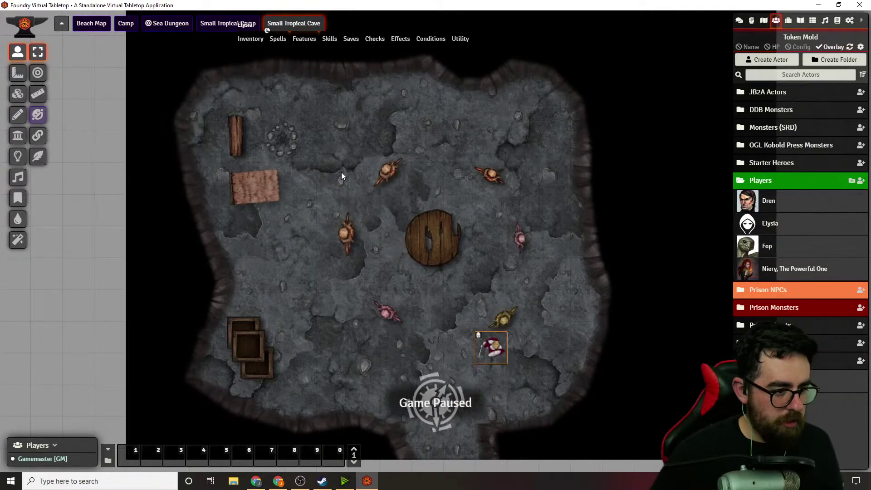
{"action": "key", "text": "Left"}
{"action": "key", "text": "Left"}
{"action": "key", "text": "Left"}
{"action": "key", "text": "Down"}
{"action": "key", "text": "Down"}
{"action": "key", "text": "Down"}
{"action": "key", "text": "Down"}
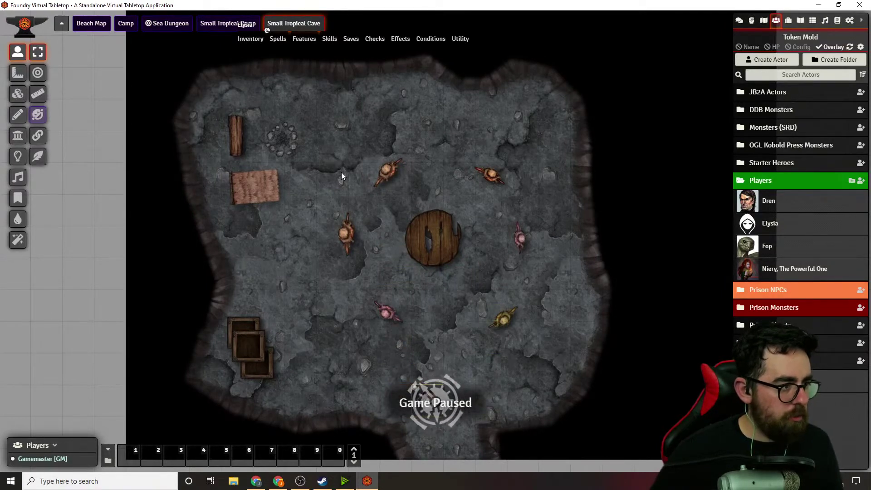
{"action": "key", "text": "Right"}
{"action": "key", "text": "Right"}
{"action": "key", "text": "Right"}
{"action": "key", "text": "Right"}
{"action": "key", "text": "Right"}
{"action": "key", "text": "Left"}
{"action": "key", "text": "Left"}
{"action": "key", "text": "Left"}
{"action": "key", "text": "Left"}
{"action": "key", "text": "Up"}
{"action": "key", "text": "Up"}
{"action": "key", "text": "Up"}
{"action": "key", "text": "Up"}
{"action": "key", "text": "Up"}
{"action": "key", "text": "Up"}
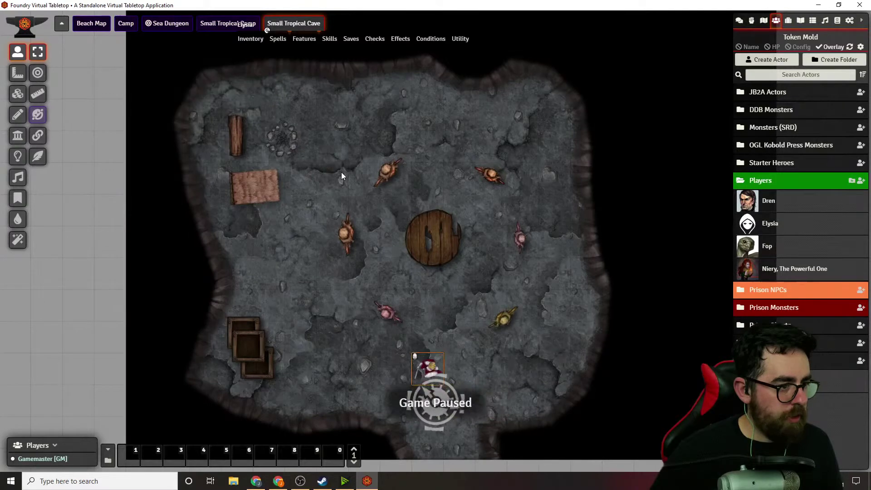
Move the Elysia token from the lower entrance back beside the round table and delete it from the scene
{"action": "key", "text": "Left"}
{"action": "key", "text": "Left"}
{"action": "key", "text": "Left"}
{"action": "key", "text": "Left"}
{"action": "key", "text": "Right"}
{"action": "key", "text": "Right"}
{"action": "key", "text": "Right"}
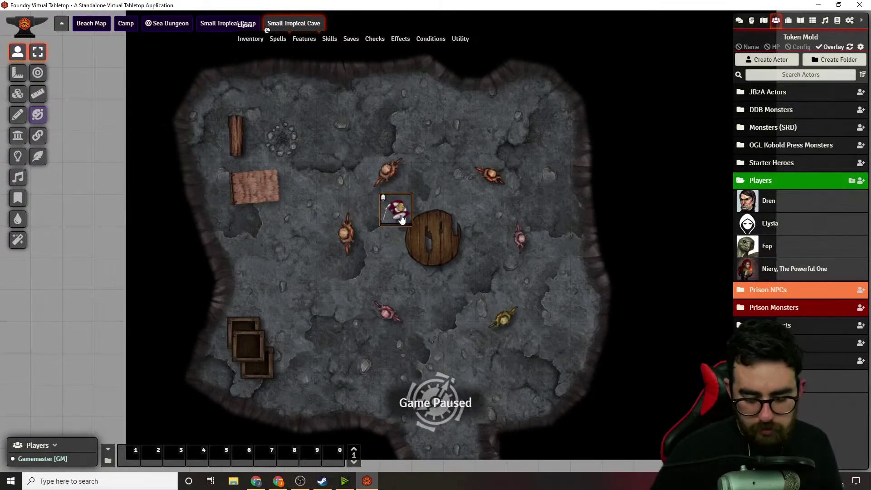
{"action": "key", "text": "Delete"}
Review the cave map against the Small Tropical Camp scene, and collapse the Players actor folder
{"action": "scroll", "coordinate": [450, 211], "scroll_direction": "down", "scroll_amount": 2}
{"action": "scroll", "coordinate": [450, 211], "scroll_direction": "up", "scroll_amount": 2}
{"action": "scroll", "coordinate": [450, 211], "scroll_direction": "up", "scroll_amount": 1}
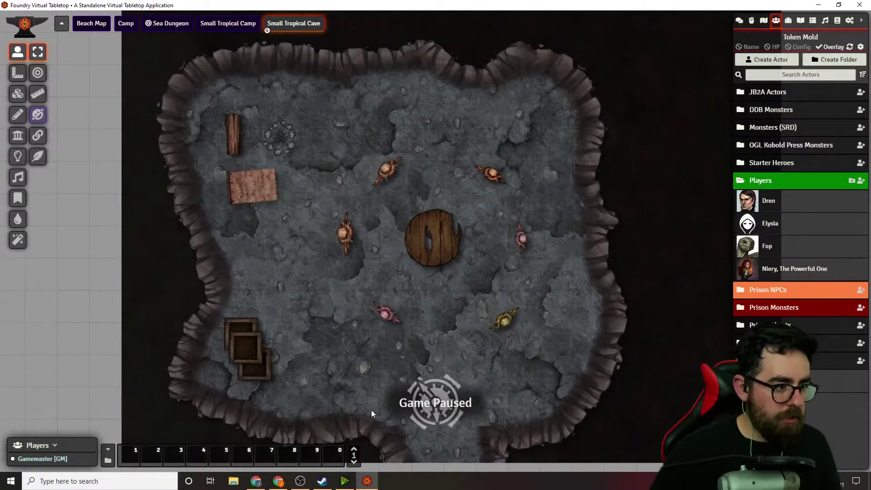
{"action": "scroll", "coordinate": [444, 299], "scroll_direction": "up", "scroll_amount": 2}
{"action": "scroll", "coordinate": [448, 304], "scroll_direction": "down", "scroll_amount": 2}
{"action": "scroll", "coordinate": [456, 304], "scroll_direction": "up", "scroll_amount": 1}
{"action": "right_click_drag", "start_coordinate": [456, 304], "coordinate": [433, 285]}
{"action": "scroll", "coordinate": [430, 307], "scroll_direction": "down", "scroll_amount": 3}
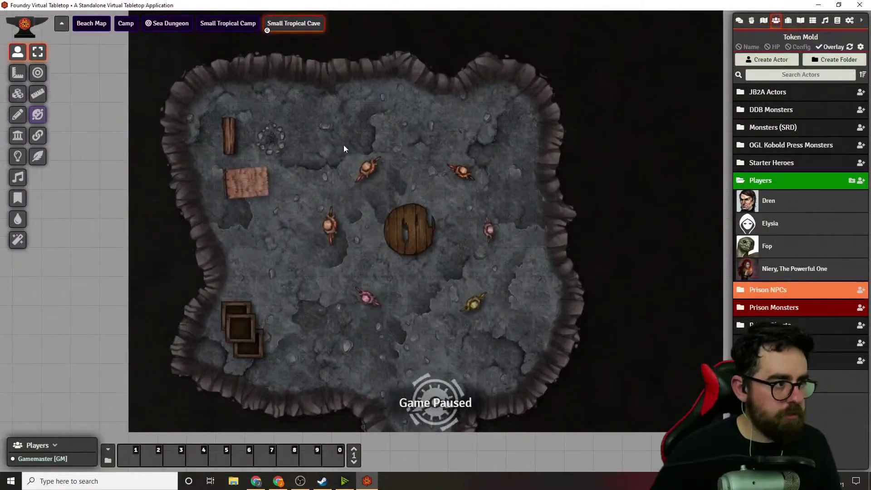
{"action": "left_click", "coordinate": [245, 26]}
{"action": "left_click", "coordinate": [305, 26]}
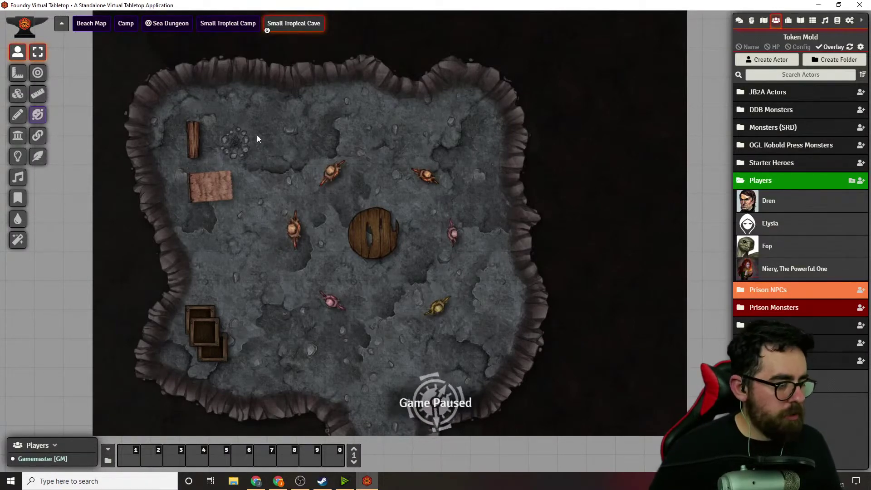
{"action": "left_click", "coordinate": [776, 180]}
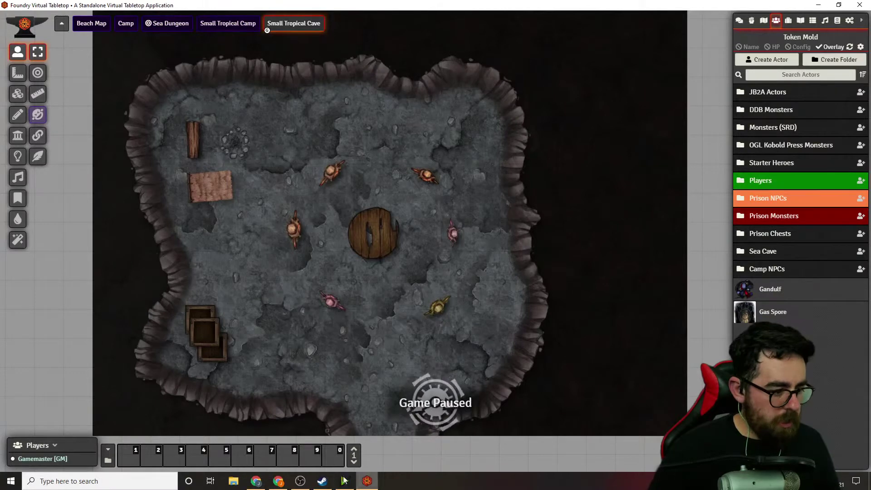
Switch to FlowScape, start a session with the existing display settings, and clear the plants from the starting terrain
{"action": "left_click", "coordinate": [323, 481]}
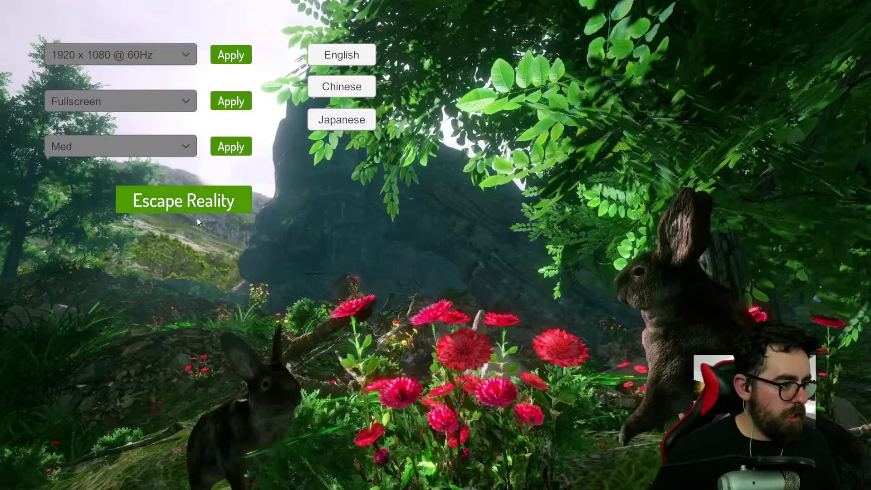
{"action": "left_click", "coordinate": [203, 203]}
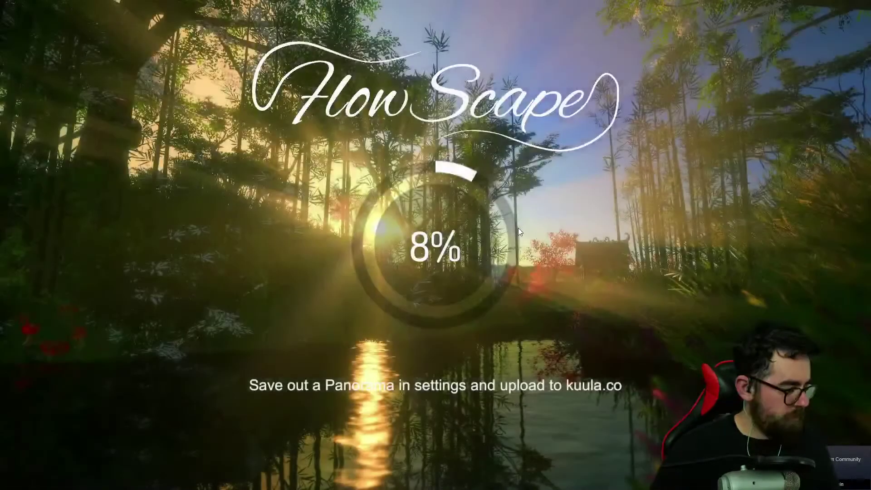
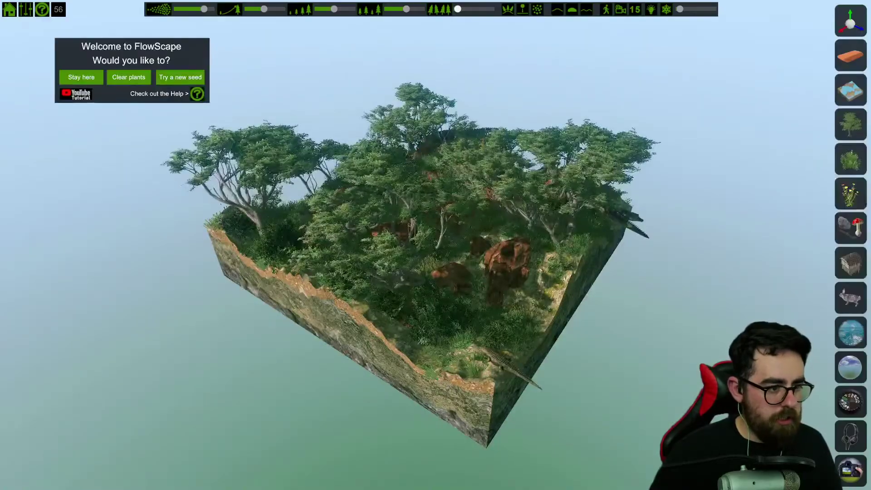
{"action": "left_click", "coordinate": [130, 78]}
Replace the mountainous terrain with a gently rolling green hills preset
{"action": "key", "text": "w"}
{"action": "key", "text": "a"}
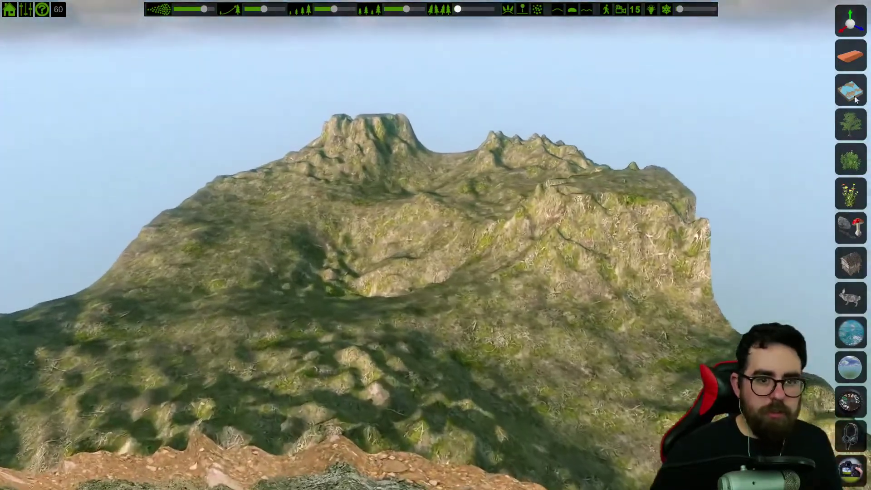
{"action": "left_click", "coordinate": [853, 94]}
{"action": "left_click", "coordinate": [807, 126]}
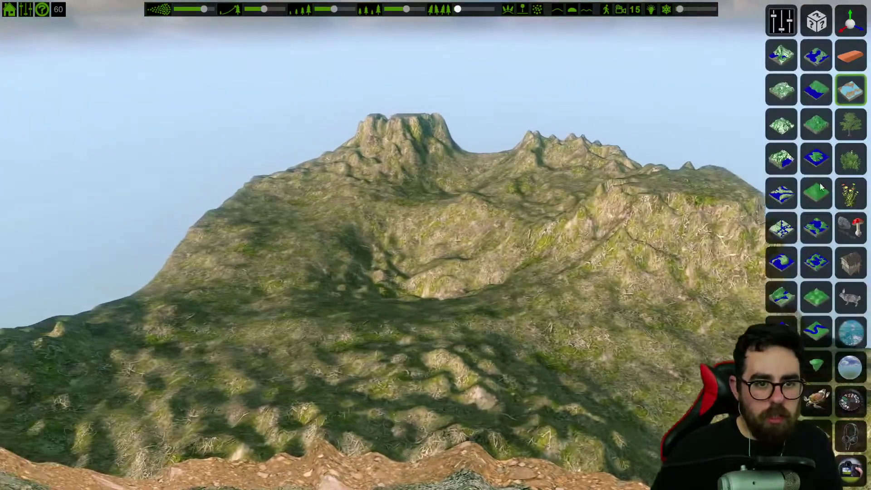
{"action": "left_click", "coordinate": [814, 195]}
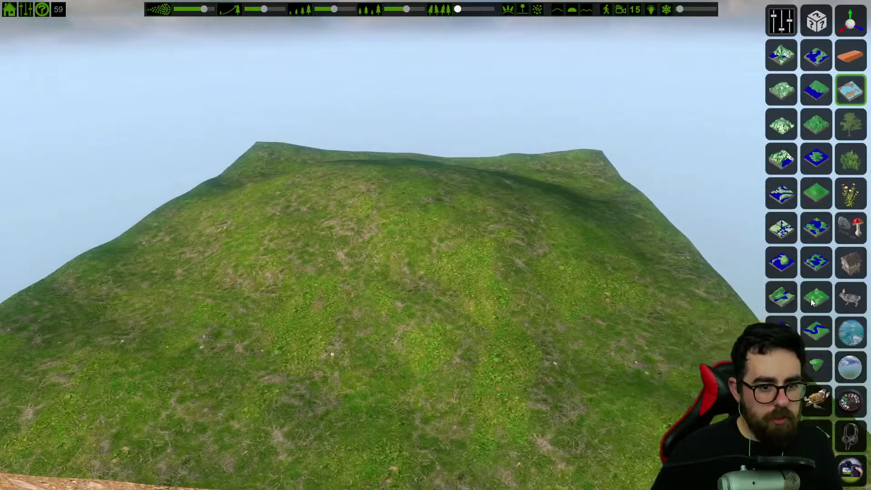
{"action": "left_click", "coordinate": [811, 299]}
{"action": "scroll", "coordinate": [555, 255], "scroll_direction": "down", "scroll_amount": 5}
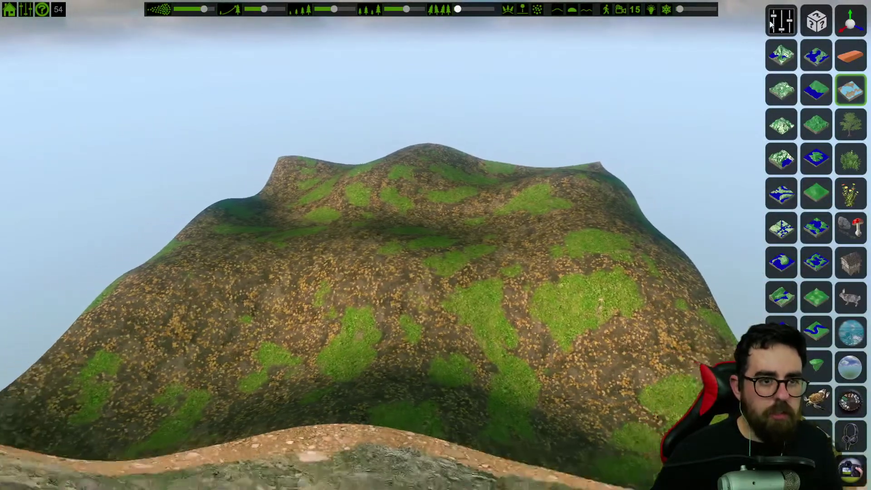
Set the terrain's Ground 1 to the bright green grass texture and Ground 2 to the brown leaf-litter texture
{"action": "left_click", "coordinate": [778, 25]}
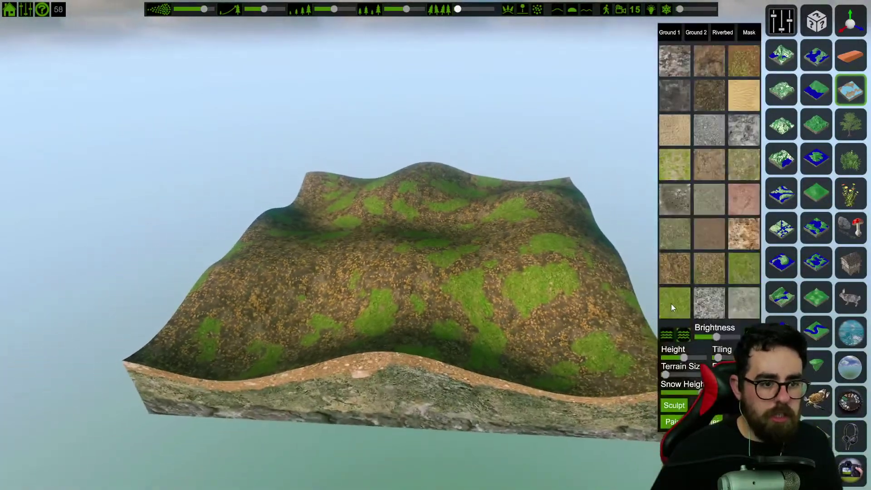
{"action": "left_click", "coordinate": [672, 307]}
{"action": "left_click", "coordinate": [696, 32]}
{"action": "left_click", "coordinate": [708, 271]}
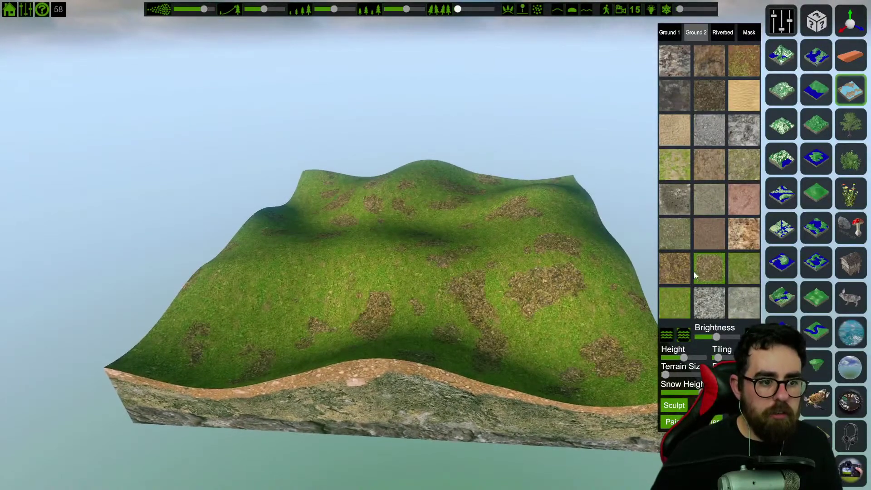
Try several alternative grass and dirt textures for Ground 2, and return to the brown leaf-litter texture
{"action": "left_click", "coordinate": [679, 269]}
{"action": "left_click", "coordinate": [753, 273]}
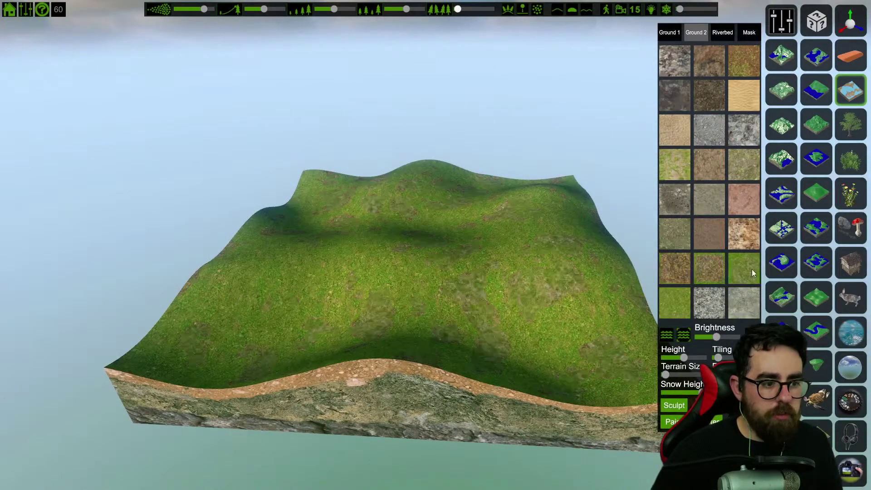
{"action": "left_click", "coordinate": [678, 168]}
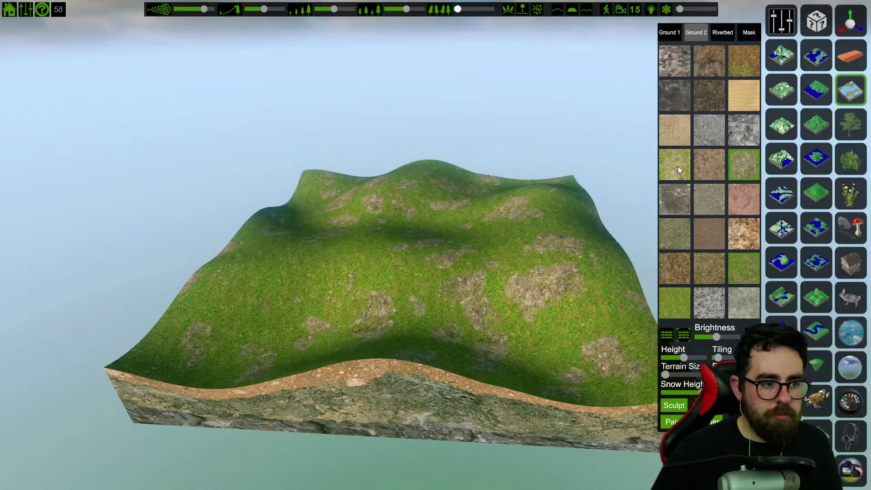
{"action": "left_click", "coordinate": [747, 71]}
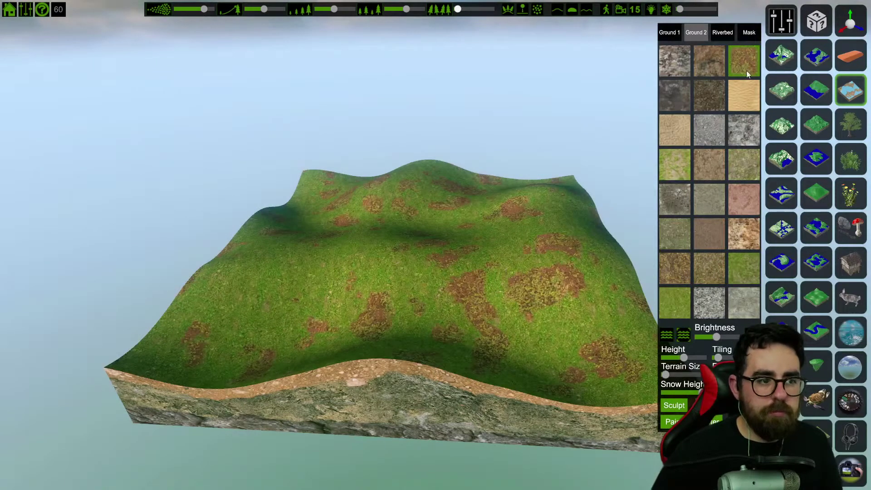
{"action": "left_click", "coordinate": [698, 281]}
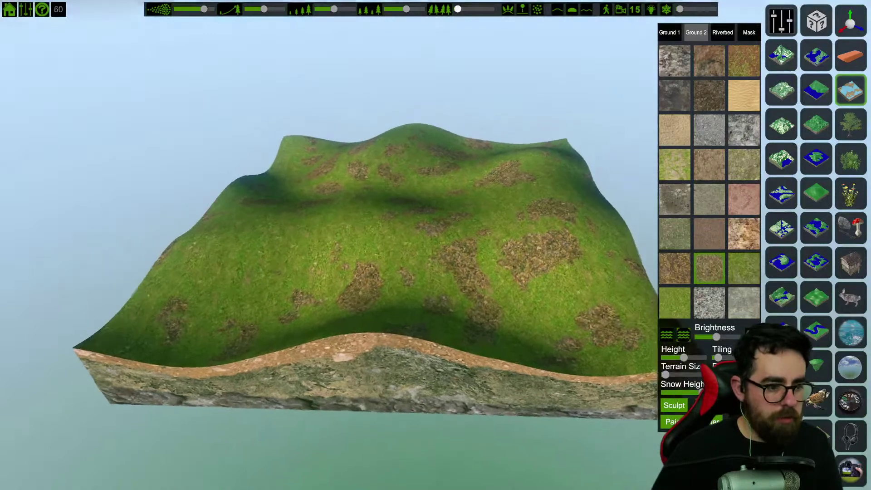
Open the Map Maker and turn on its orthographic view to see the terrain from directly above
{"action": "right_click_drag", "start_coordinate": [436, 245], "coordinate": [354, 318]}
{"action": "key", "text": "s"}
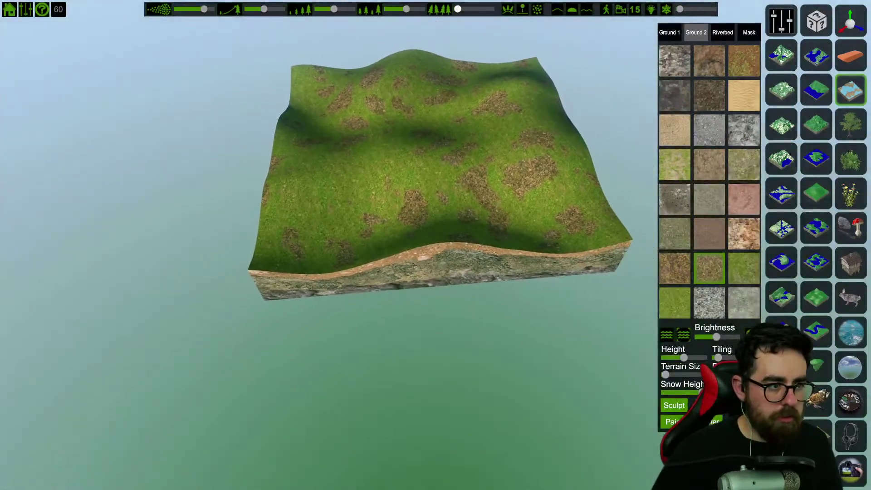
{"action": "left_click", "coordinate": [8, 11]}
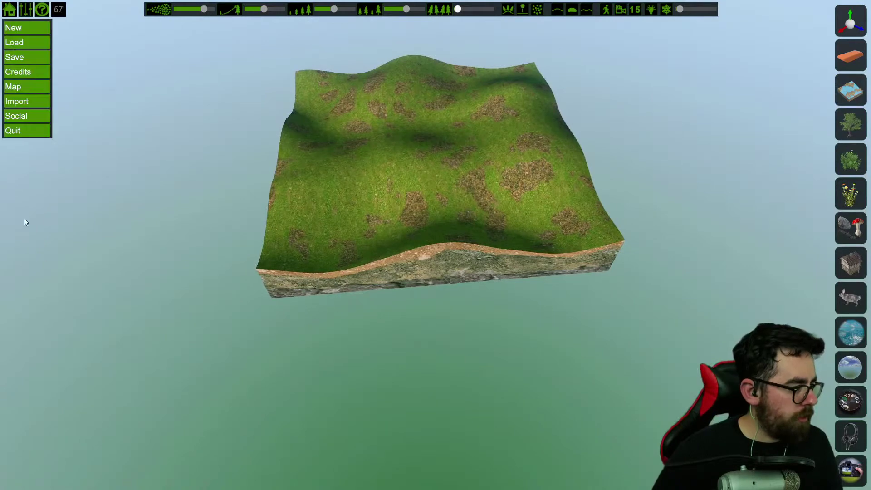
{"action": "left_click", "coordinate": [19, 90]}
{"action": "left_click", "coordinate": [13, 419]}
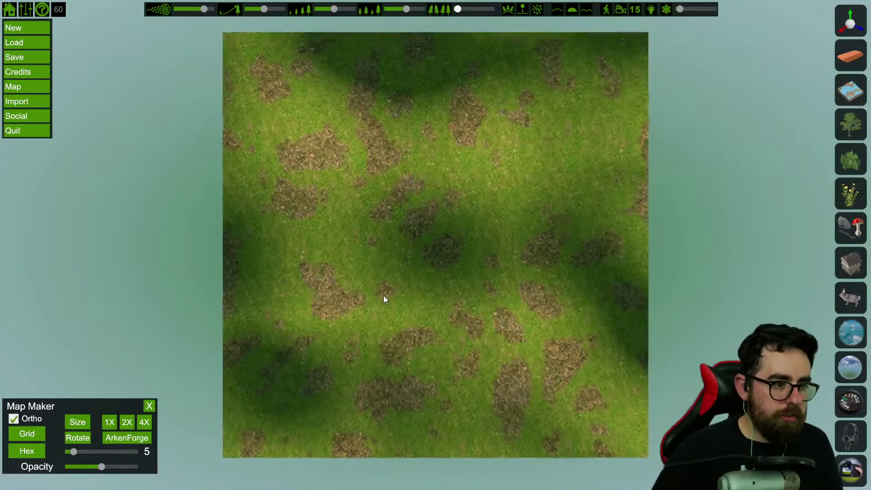
Try growing dark green palms automatically across the terrain, and undo the growth
{"action": "left_click", "coordinate": [847, 127]}
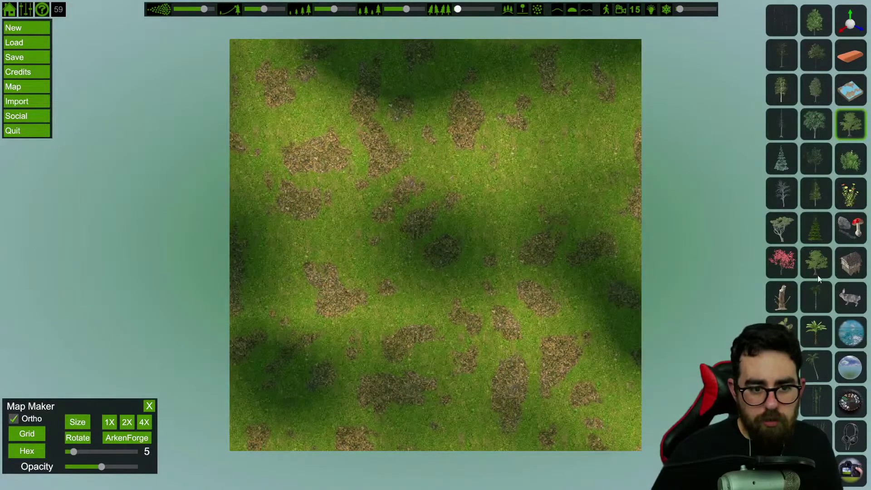
{"action": "left_click", "coordinate": [819, 294]}
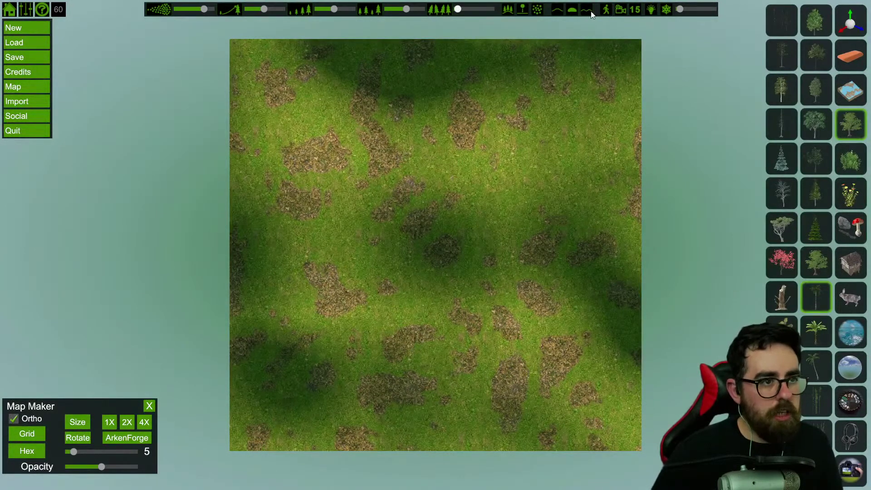
{"action": "left_click", "coordinate": [526, 11]}
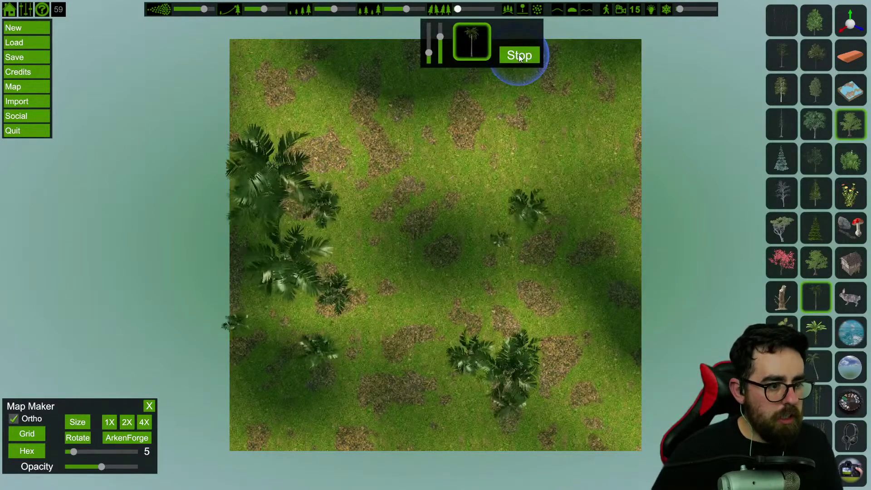
{"action": "left_click", "coordinate": [519, 56]}
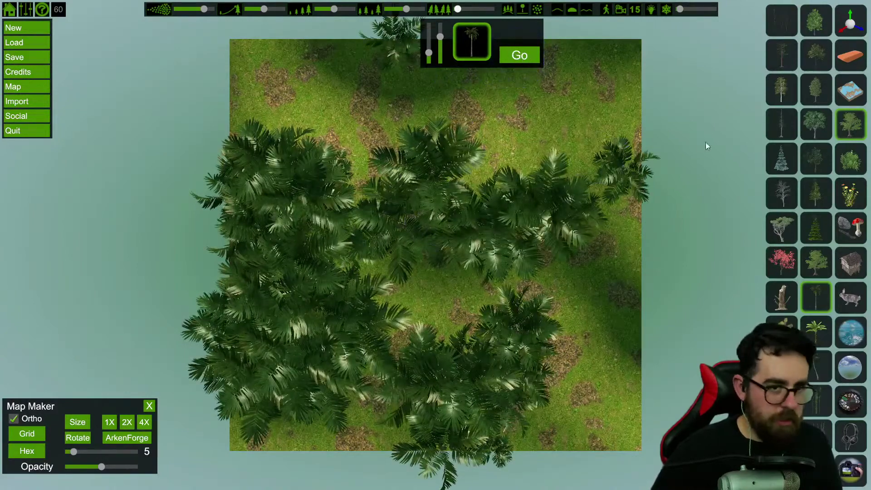
{"action": "key", "text": "ctrl+z"}
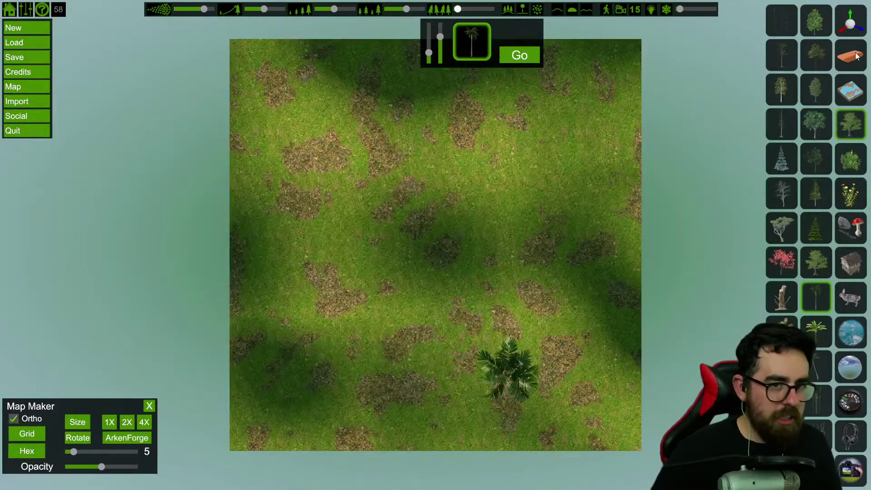
Erase the remaining palms from the terrain and stop the automatic growth
{"action": "left_click", "coordinate": [850, 56]}
{"action": "left_click", "coordinate": [508, 368]}
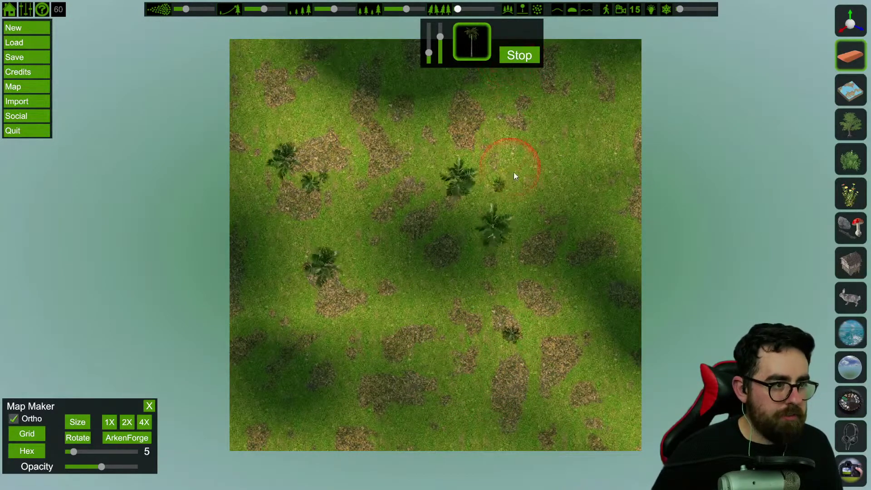
{"action": "left_click", "coordinate": [519, 55]}
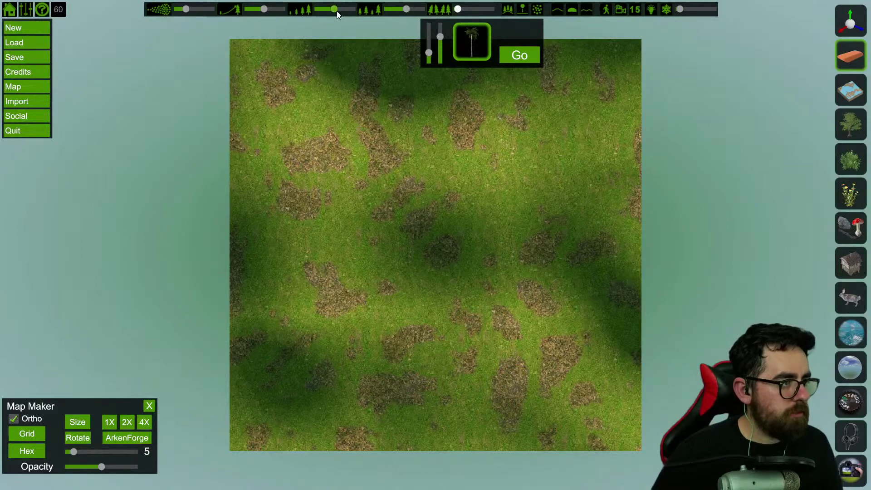
Paint dark green palm trees in varied sizes across the whole map, leaving gaps of open ground between them
{"action": "scroll", "coordinate": [490, 203], "scroll_direction": "up", "scroll_amount": 2}
{"action": "scroll", "coordinate": [490, 203], "scroll_direction": "down", "scroll_amount": 4}
{"action": "key", "text": "s"}
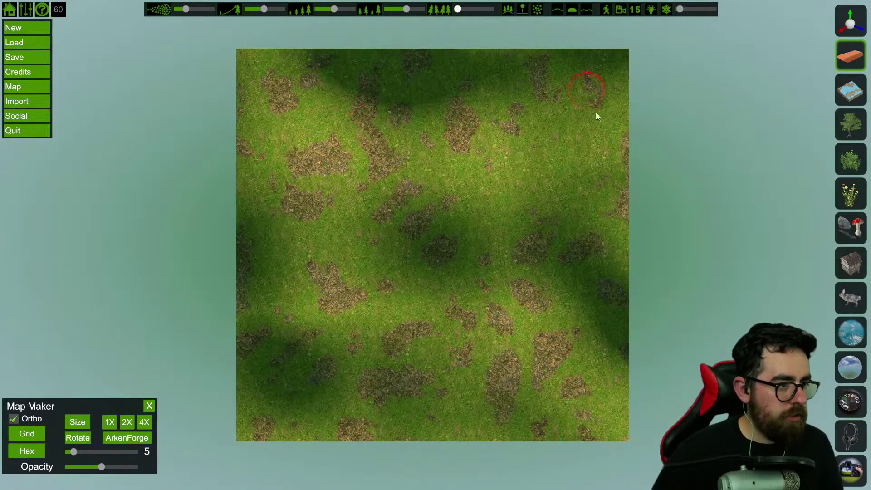
{"action": "left_click", "coordinate": [844, 134]}
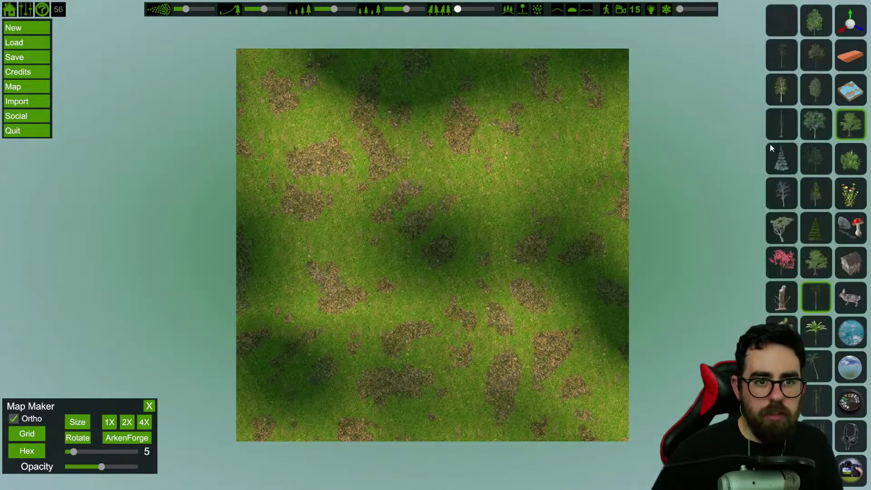
{"action": "mouse_move", "coordinate": [499, 128]}
{"action": "left_mouse_down"}
{"action": "mouse_move", "coordinate": [353, 79]}
{"action": "mouse_move", "coordinate": [410, 287]}
{"action": "mouse_move", "coordinate": [432, 421]}
{"action": "mouse_move", "coordinate": [552, 369]}
{"action": "mouse_move", "coordinate": [589, 210]}
{"action": "mouse_move", "coordinate": [598, 64]}
{"action": "mouse_move", "coordinate": [379, 129]}
{"action": "mouse_move", "coordinate": [273, 261]}
{"action": "mouse_move", "coordinate": [268, 431]}
{"action": "mouse_move", "coordinate": [480, 290]}
{"action": "mouse_move", "coordinate": [472, 314]}
{"action": "mouse_move", "coordinate": [597, 216]}
{"action": "mouse_move", "coordinate": [617, 352]}
{"action": "mouse_move", "coordinate": [496, 348]}
{"action": "mouse_move", "coordinate": [669, 295]}
{"action": "left_mouse_up"}
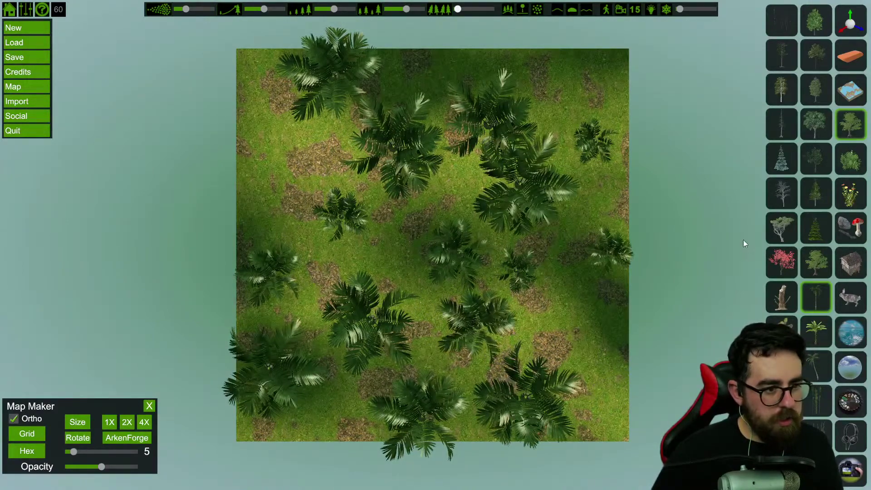
Add bright broad-leaved palms along the map's upper and left edges and one near the lower edge
{"action": "left_click", "coordinate": [819, 334]}
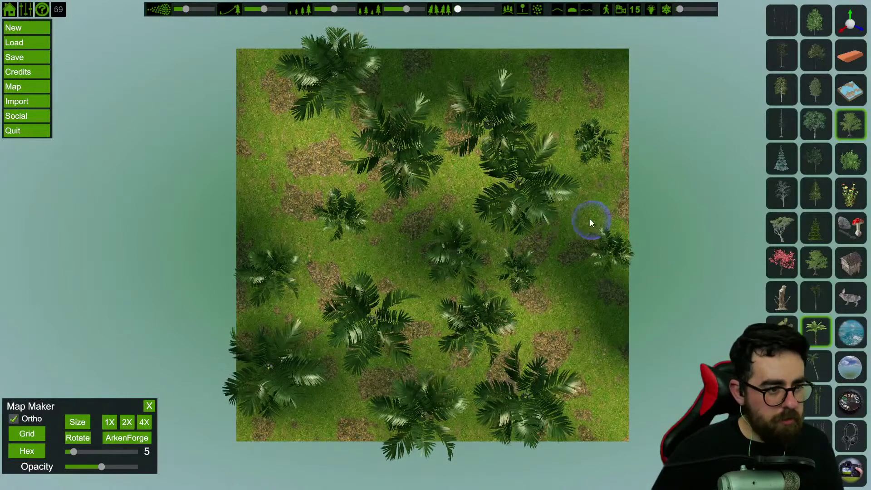
{"action": "left_click", "coordinate": [544, 81]}
{"action": "mouse_move", "coordinate": [429, 74]}
{"action": "left_mouse_down"}
{"action": "mouse_move", "coordinate": [292, 139]}
{"action": "mouse_move", "coordinate": [245, 216]}
{"action": "mouse_move", "coordinate": [275, 227]}
{"action": "left_mouse_up"}
{"action": "left_click_drag", "start_coordinate": [303, 328], "coordinate": [388, 406]}
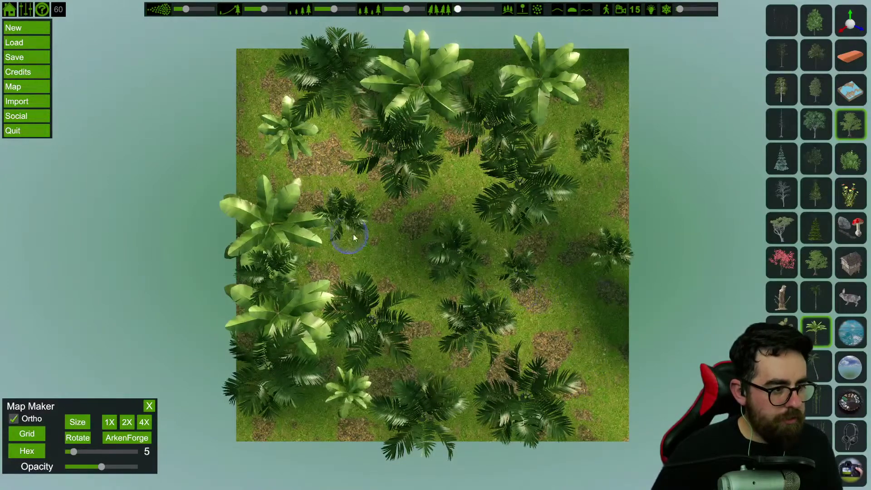
{"action": "scroll", "coordinate": [399, 271], "scroll_direction": "up", "scroll_amount": 5}
{"action": "scroll", "coordinate": [399, 270], "scroll_direction": "down", "scroll_amount": 6}
{"action": "key", "text": "w"}
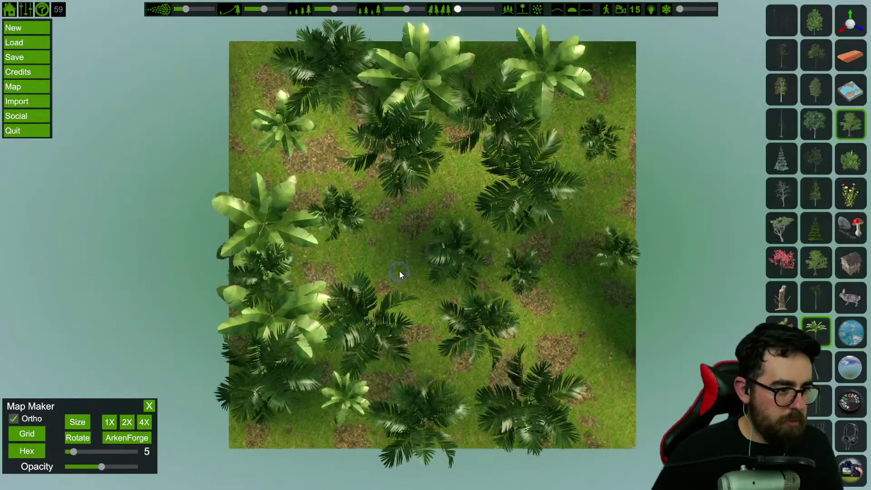
{"action": "key", "text": "s"}
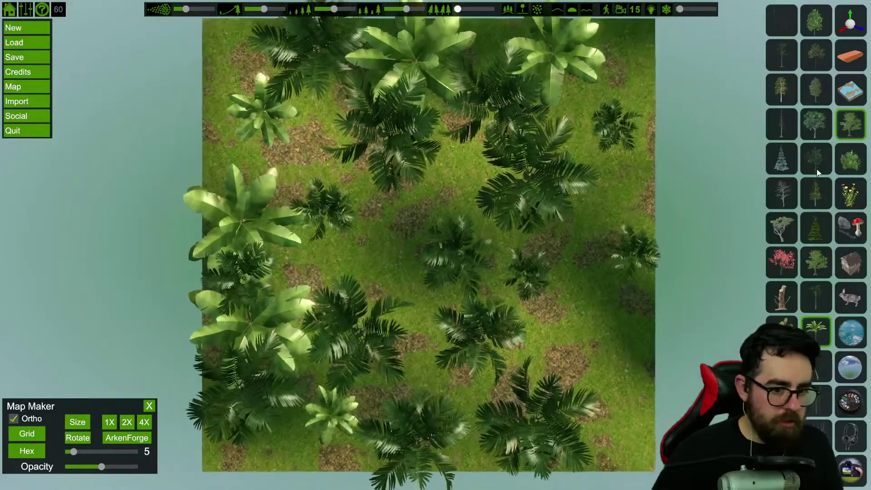
Enlarge the terrain beyond the palm cluster and view the whole ground in perspective instead of orthographic projection
{"action": "left_click", "coordinate": [851, 90]}
{"action": "mouse_move", "coordinate": [665, 375]}
{"action": "left_mouse_down"}
{"action": "mouse_move", "coordinate": [697, 375]}
{"action": "mouse_move", "coordinate": [667, 375]}
{"action": "mouse_move", "coordinate": [676, 375]}
{"action": "left_mouse_up"}
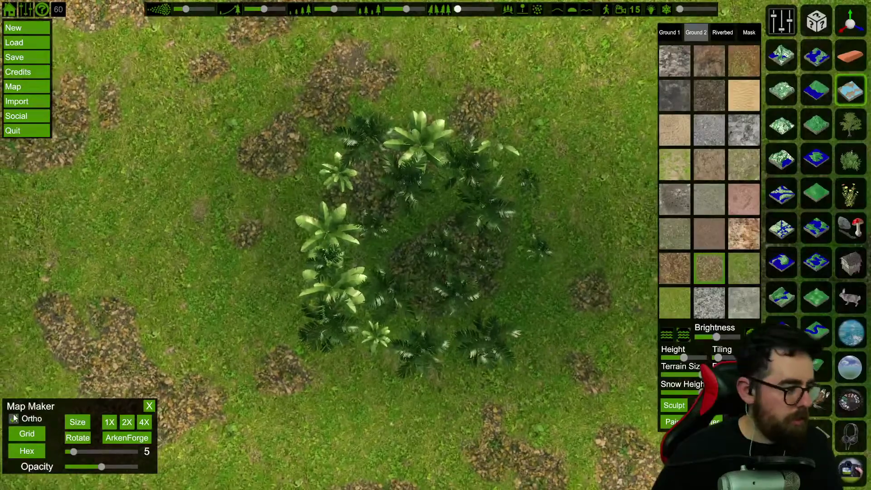
{"action": "left_click", "coordinate": [14, 418]}
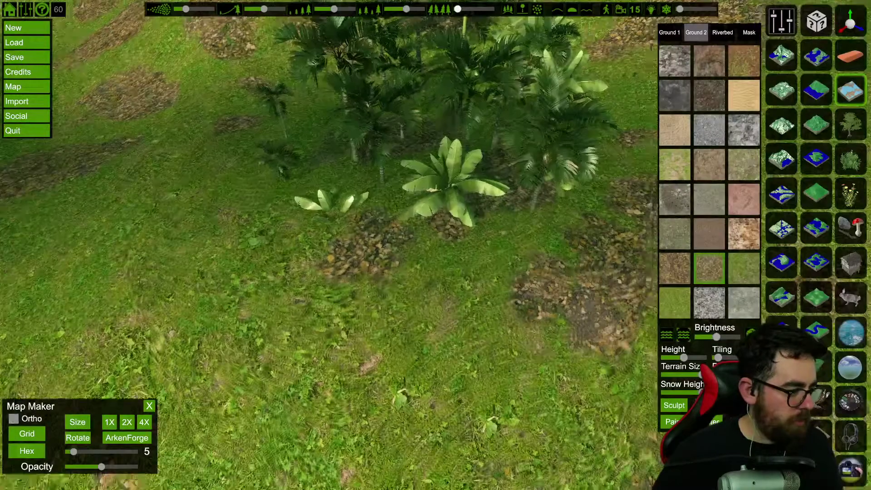
{"action": "key", "text": "s"}
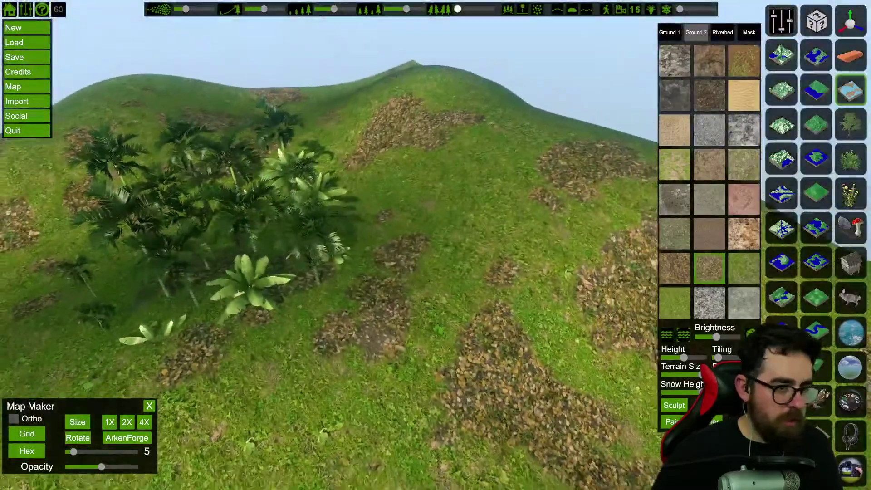
{"action": "key", "text": "s"}
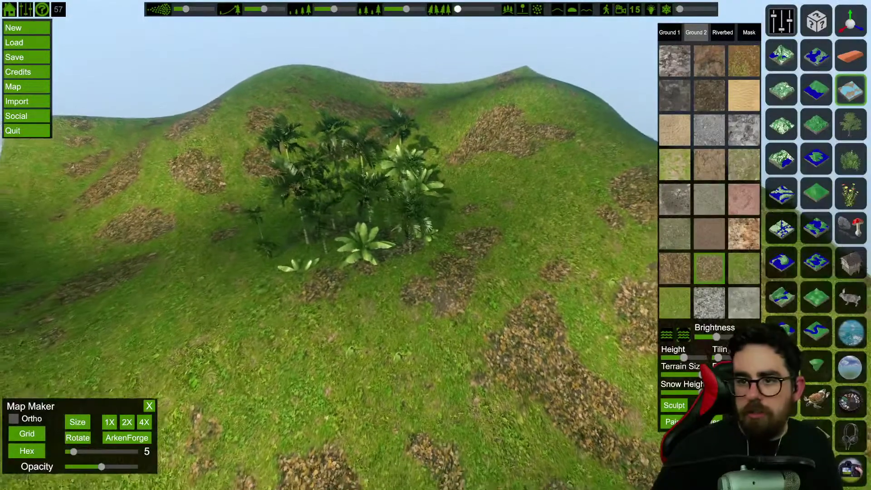
{"action": "key", "text": "s"}
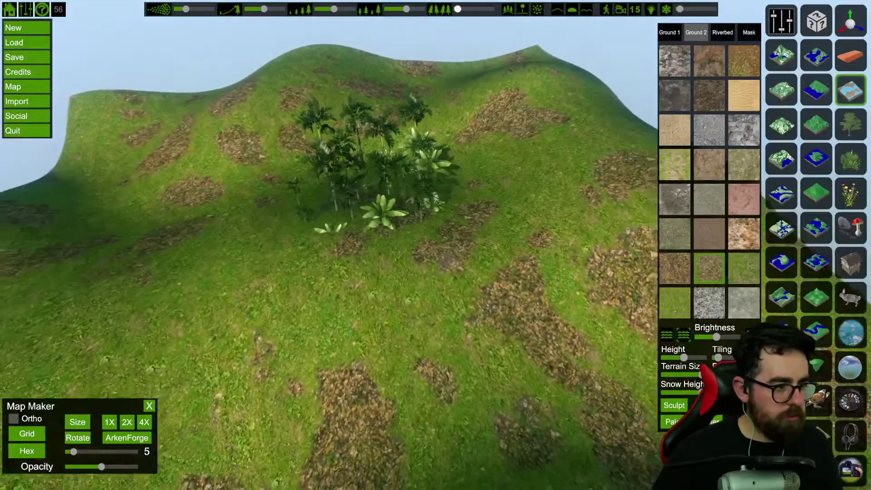
Erase all the palms from the enlarged terrain and return to the orthographic top-down view
{"action": "left_click", "coordinate": [842, 51]}
{"action": "key", "text": "s"}
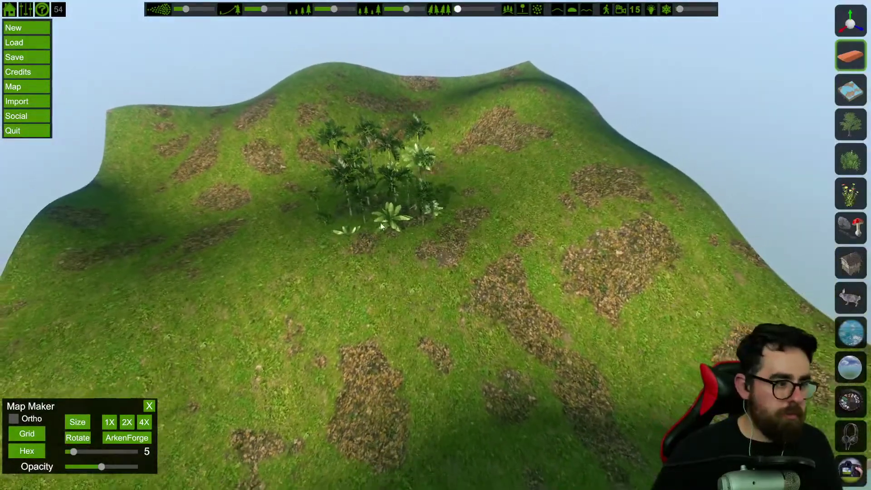
{"action": "key", "text": "s"}
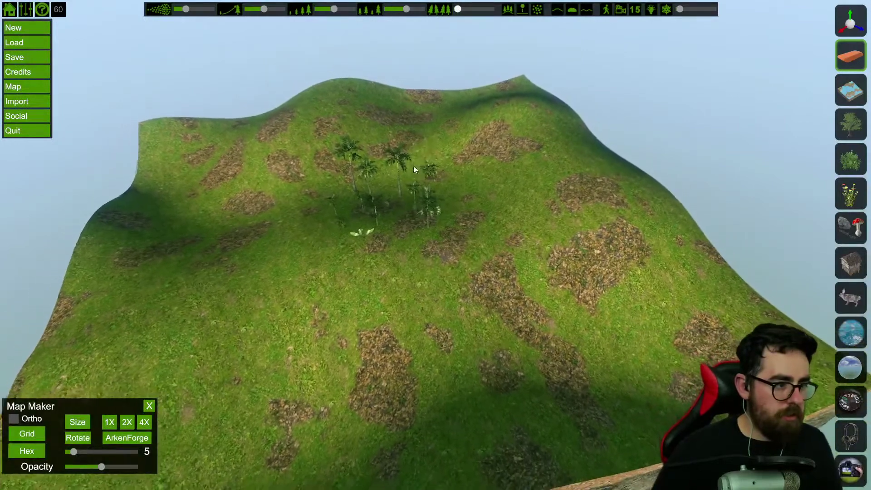
{"action": "key", "text": "s"}
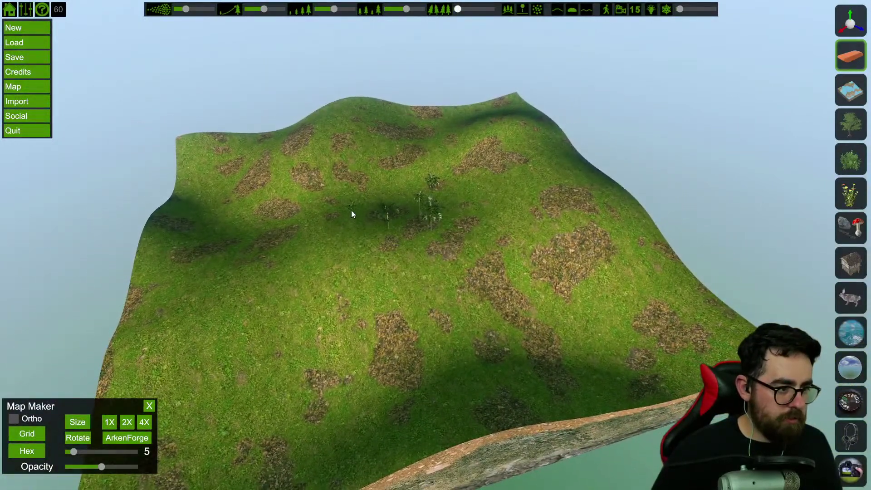
{"action": "left_click_drag", "start_coordinate": [386, 214], "coordinate": [475, 307]}
{"action": "key", "text": "s"}
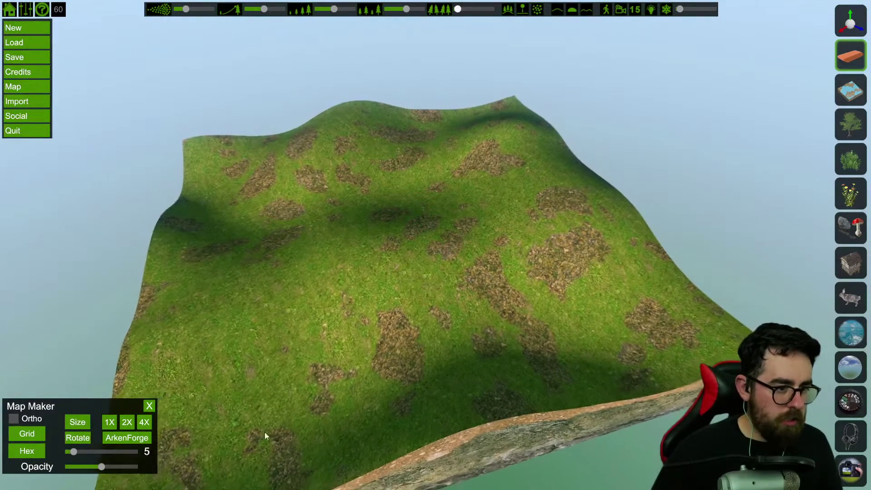
{"action": "left_click", "coordinate": [32, 419]}
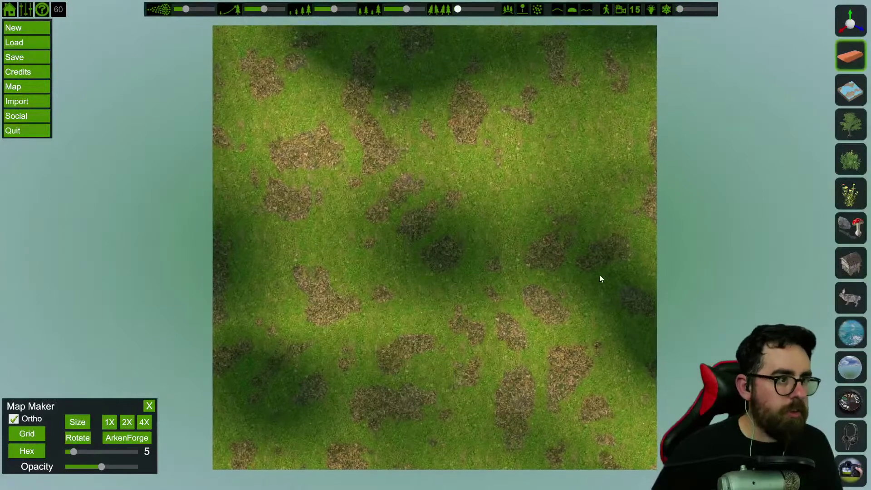
Undo the undersized test palms, increase the tree size, and scatter dark green palms in varied sizes across the whole map
{"action": "left_click", "coordinate": [850, 124]}
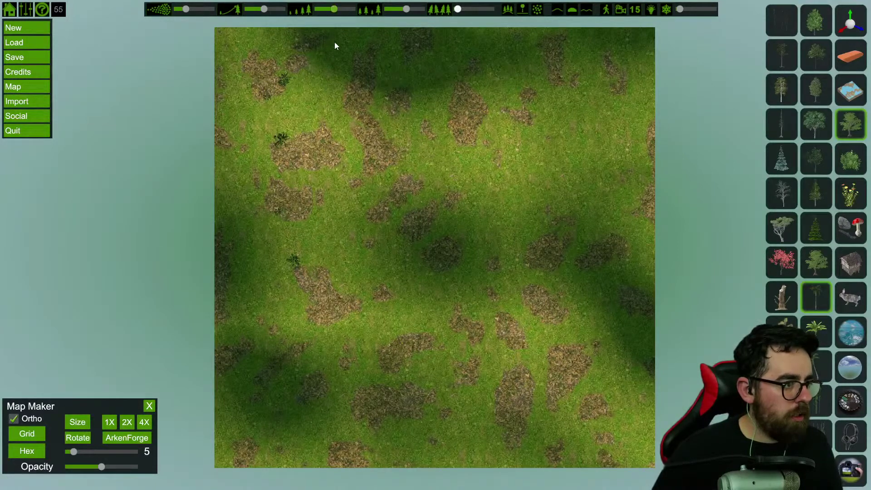
{"action": "key", "text": "ctrl+z"}
{"action": "left_click_drag", "start_coordinate": [334, 10], "coordinate": [352, 9]}
{"action": "left_click", "coordinate": [307, 122]}
{"action": "left_click", "coordinate": [299, 176]}
{"action": "mouse_move", "coordinate": [295, 355]}
{"action": "left_mouse_down"}
{"action": "mouse_move", "coordinate": [391, 404]}
{"action": "mouse_move", "coordinate": [521, 440]}
{"action": "mouse_move", "coordinate": [421, 365]}
{"action": "mouse_move", "coordinate": [279, 396]}
{"action": "mouse_move", "coordinate": [471, 472]}
{"action": "mouse_move", "coordinate": [618, 383]}
{"action": "mouse_move", "coordinate": [556, 311]}
{"action": "mouse_move", "coordinate": [595, 94]}
{"action": "mouse_move", "coordinate": [509, 58]}
{"action": "mouse_move", "coordinate": [325, 55]}
{"action": "mouse_move", "coordinate": [523, 91]}
{"action": "mouse_move", "coordinate": [361, 142]}
{"action": "mouse_move", "coordinate": [292, 261]}
{"action": "mouse_move", "coordinate": [279, 135]}
{"action": "mouse_move", "coordinate": [418, 295]}
{"action": "mouse_move", "coordinate": [445, 157]}
{"action": "mouse_move", "coordinate": [593, 157]}
{"action": "mouse_move", "coordinate": [486, 216]}
{"action": "mouse_move", "coordinate": [616, 414]}
{"action": "mouse_move", "coordinate": [496, 279]}
{"action": "mouse_move", "coordinate": [321, 423]}
{"action": "mouse_move", "coordinate": [296, 421]}
{"action": "mouse_move", "coordinate": [247, 380]}
{"action": "left_mouse_up"}
Add bright broad-leaved palms and curved-trunk palms in the gaps between the dark green palms
{"action": "left_click", "coordinate": [816, 332]}
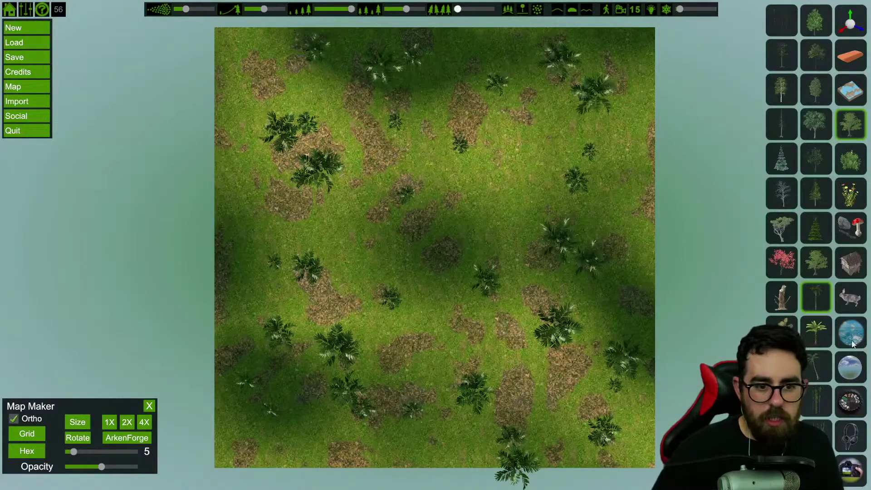
{"action": "mouse_move", "coordinate": [481, 193]}
{"action": "left_mouse_down"}
{"action": "mouse_move", "coordinate": [335, 247]}
{"action": "mouse_move", "coordinate": [227, 52]}
{"action": "mouse_move", "coordinate": [292, 243]}
{"action": "mouse_move", "coordinate": [473, 430]}
{"action": "mouse_move", "coordinate": [614, 443]}
{"action": "mouse_move", "coordinate": [361, 441]}
{"action": "mouse_move", "coordinate": [257, 249]}
{"action": "mouse_move", "coordinate": [383, 125]}
{"action": "mouse_move", "coordinate": [546, 75]}
{"action": "mouse_move", "coordinate": [592, 350]}
{"action": "mouse_move", "coordinate": [446, 382]}
{"action": "mouse_move", "coordinate": [440, 449]}
{"action": "mouse_move", "coordinate": [334, 249]}
{"action": "left_mouse_up"}
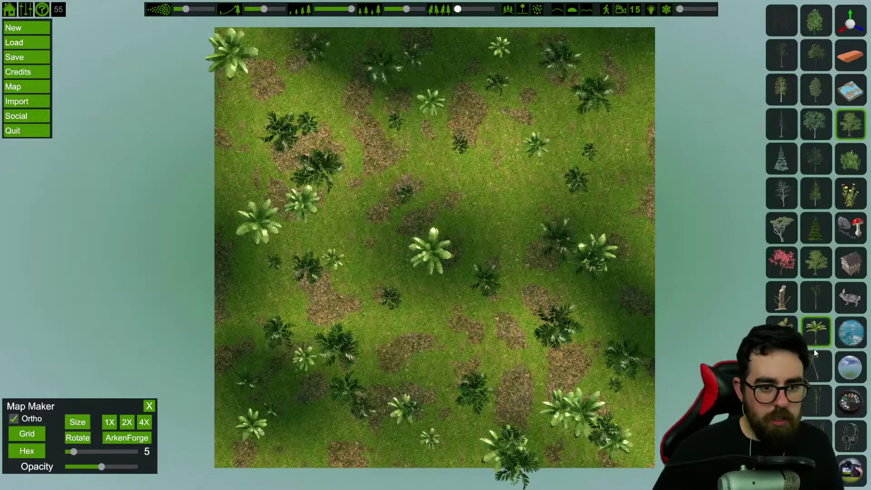
{"action": "mouse_move", "coordinate": [367, 98]}
{"action": "left_mouse_down"}
{"action": "mouse_move", "coordinate": [625, 352]}
{"action": "mouse_move", "coordinate": [347, 399]}
{"action": "mouse_move", "coordinate": [295, 157]}
{"action": "mouse_move", "coordinate": [529, 56]}
{"action": "mouse_move", "coordinate": [522, 235]}
{"action": "mouse_move", "coordinate": [564, 434]}
{"action": "mouse_move", "coordinate": [466, 310]}
{"action": "mouse_move", "coordinate": [501, 256]}
{"action": "left_mouse_up"}
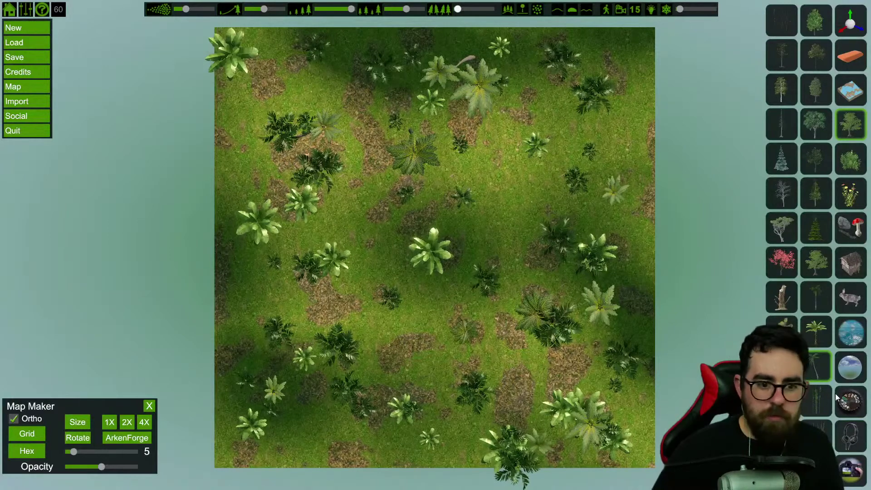
Scatter small fern-like plants as undergrowth between the palms across the map
{"action": "left_click", "coordinate": [851, 161]}
{"action": "left_click", "coordinate": [820, 203]}
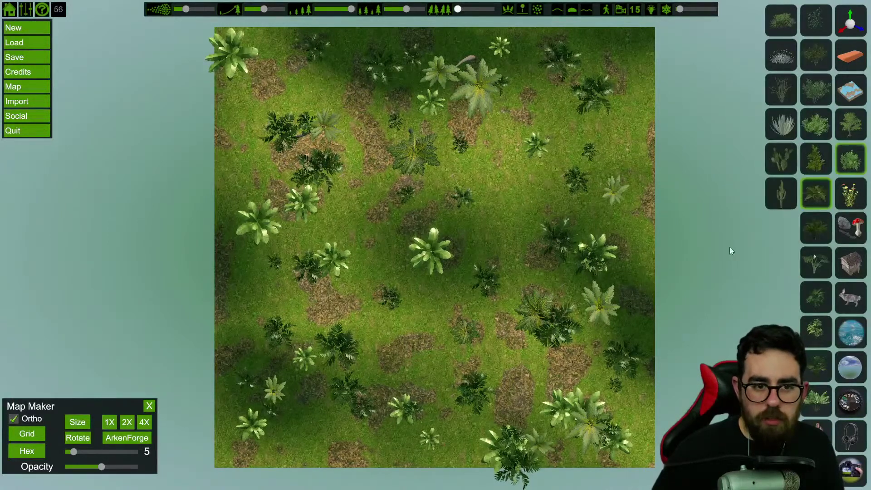
{"action": "mouse_move", "coordinate": [554, 165]}
{"action": "left_mouse_down"}
{"action": "mouse_move", "coordinate": [562, 391]}
{"action": "mouse_move", "coordinate": [432, 425]}
{"action": "mouse_move", "coordinate": [473, 290]}
{"action": "mouse_move", "coordinate": [284, 225]}
{"action": "mouse_move", "coordinate": [355, 129]}
{"action": "mouse_move", "coordinate": [298, 39]}
{"action": "mouse_move", "coordinate": [332, 254]}
{"action": "mouse_move", "coordinate": [259, 395]}
{"action": "mouse_move", "coordinate": [429, 456]}
{"action": "mouse_move", "coordinate": [251, 352]}
{"action": "mouse_move", "coordinate": [416, 354]}
{"action": "mouse_move", "coordinate": [337, 206]}
{"action": "mouse_move", "coordinate": [552, 201]}
{"action": "mouse_move", "coordinate": [630, 280]}
{"action": "mouse_move", "coordinate": [634, 55]}
{"action": "mouse_move", "coordinate": [462, 127]}
{"action": "mouse_move", "coordinate": [647, 319]}
{"action": "mouse_move", "coordinate": [416, 187]}
{"action": "mouse_move", "coordinate": [541, 242]}
{"action": "mouse_move", "coordinate": [301, 45]}
{"action": "mouse_move", "coordinate": [402, 380]}
{"action": "mouse_move", "coordinate": [550, 415]}
{"action": "left_mouse_up"}
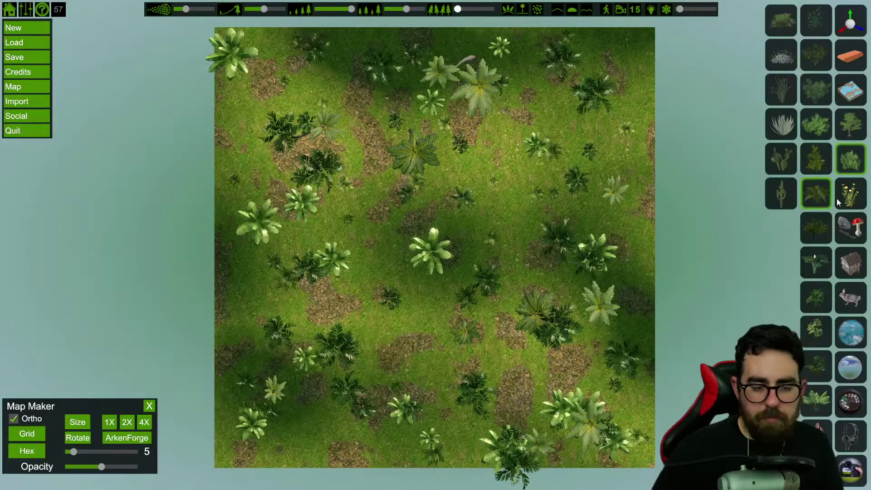
Try scattering a darker fern across the map, and undo it
{"action": "left_click", "coordinate": [816, 227]}
{"action": "mouse_move", "coordinate": [480, 187]}
{"action": "left_mouse_down"}
{"action": "mouse_move", "coordinate": [365, 70]}
{"action": "mouse_move", "coordinate": [249, 183]}
{"action": "mouse_move", "coordinate": [620, 471]}
{"action": "mouse_move", "coordinate": [310, 385]}
{"action": "left_mouse_up"}
{"action": "key", "text": "ctrl+z"}
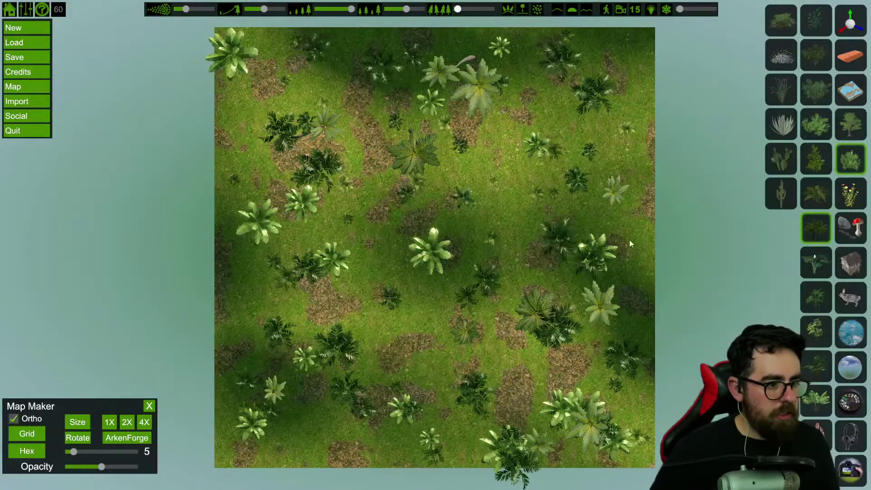
{"action": "left_click", "coordinate": [851, 227]}
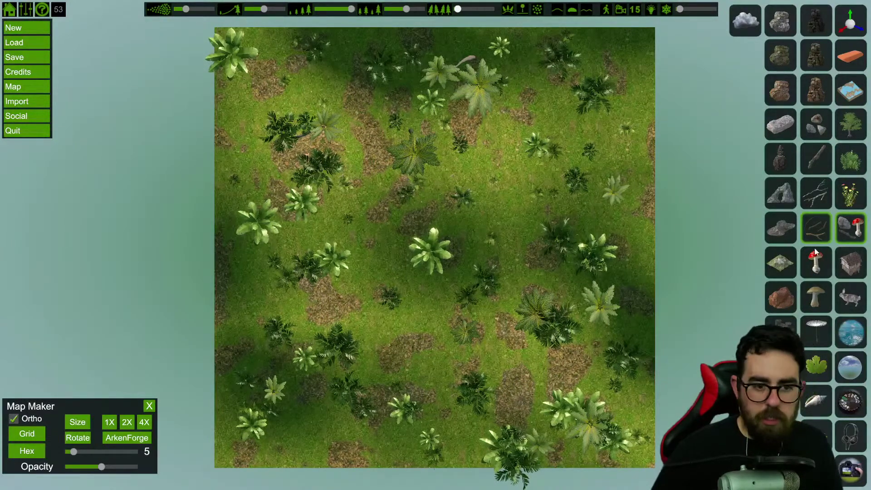
{"action": "left_click", "coordinate": [816, 132]}
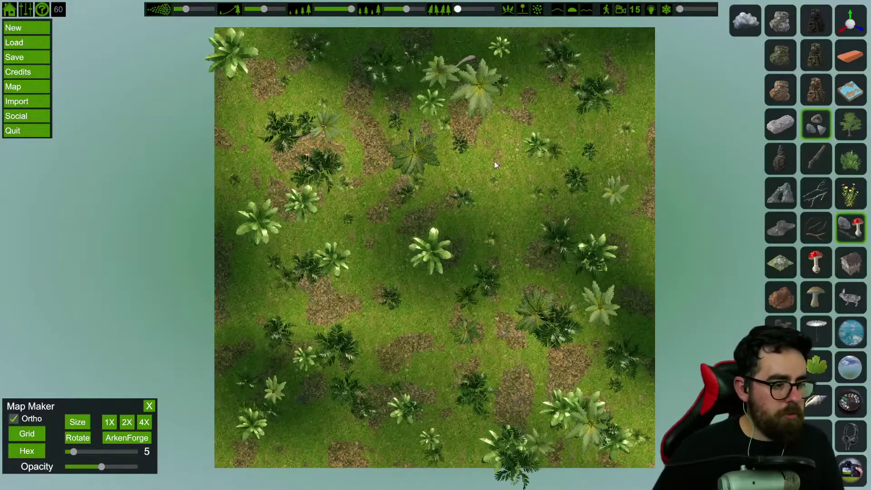
{"action": "left_click", "coordinate": [851, 300]}
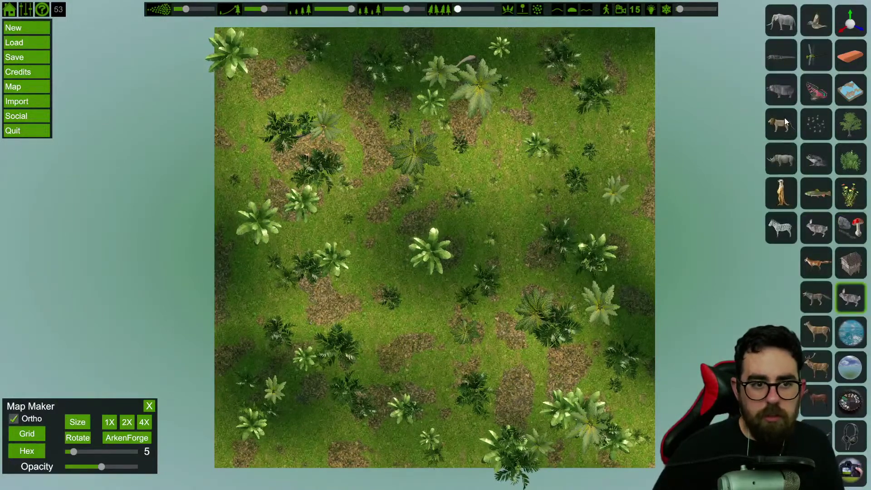
{"action": "left_click", "coordinate": [813, 55]}
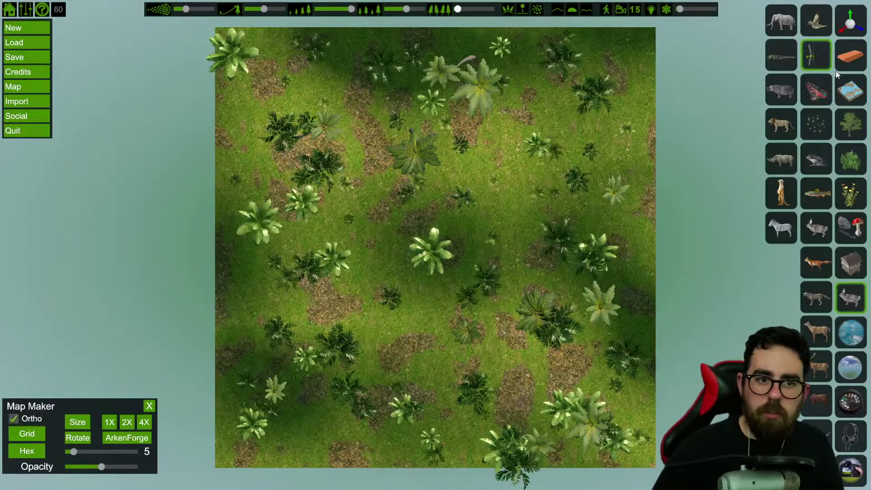
Try painting a round patch of ground texture beside the central broad-leaved palm
{"action": "left_click", "coordinate": [842, 88]}
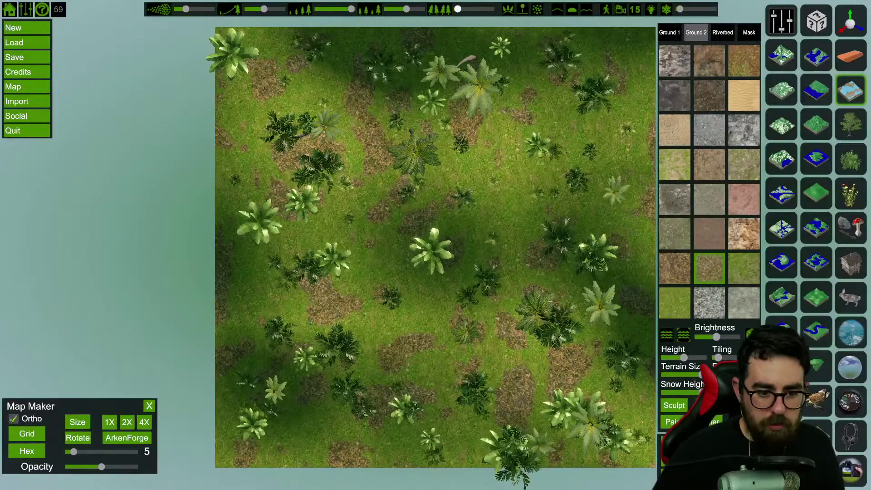
{"action": "left_click", "coordinate": [754, 334]}
{"action": "left_click", "coordinate": [754, 334]}
{"action": "left_click", "coordinate": [754, 334]}
{"action": "left_click", "coordinate": [753, 335]}
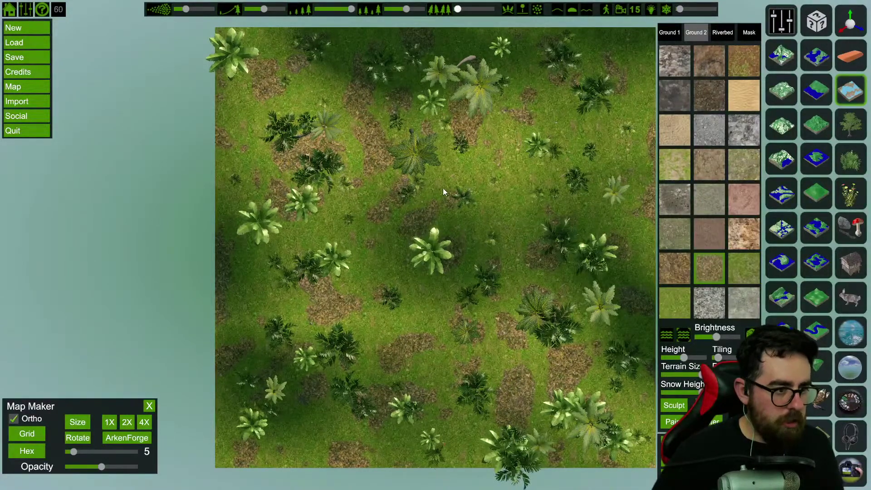
{"action": "mouse_move", "coordinate": [472, 200]}
{"action": "left_mouse_down"}
{"action": "mouse_move", "coordinate": [481, 177]}
{"action": "mouse_move", "coordinate": [473, 240]}
{"action": "mouse_move", "coordinate": [550, 224]}
{"action": "left_mouse_up"}
Try the available paint textures on the round patch, including gravel, cobblestone and dark rippled rock, and remove the patch
{"action": "left_click", "coordinate": [726, 447]}
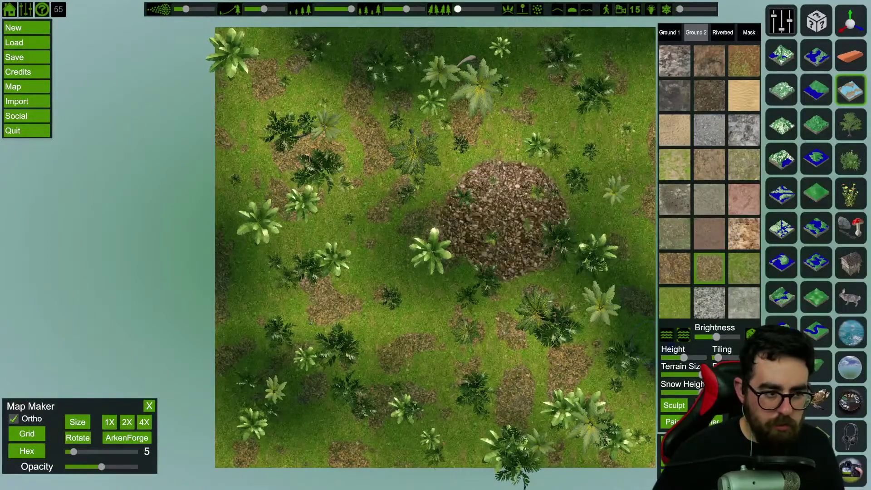
{"action": "left_click", "coordinate": [725, 447]}
{"action": "left_click", "coordinate": [726, 447]}
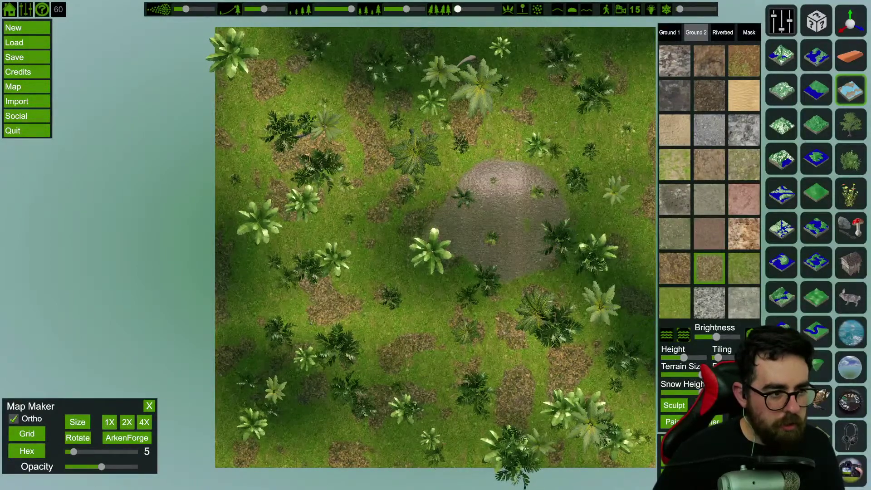
{"action": "left_click", "coordinate": [726, 446]}
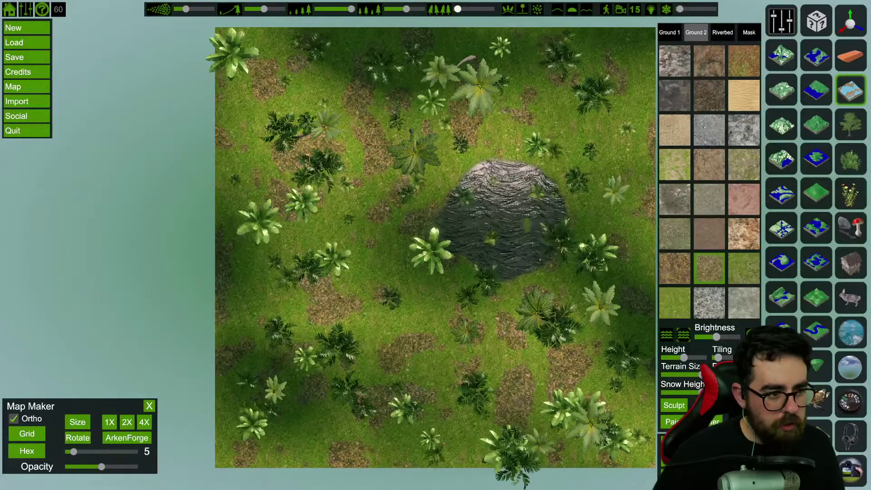
{"action": "left_click", "coordinate": [726, 447]}
{"action": "left_click", "coordinate": [726, 447]}
{"action": "left_click", "coordinate": [726, 446]}
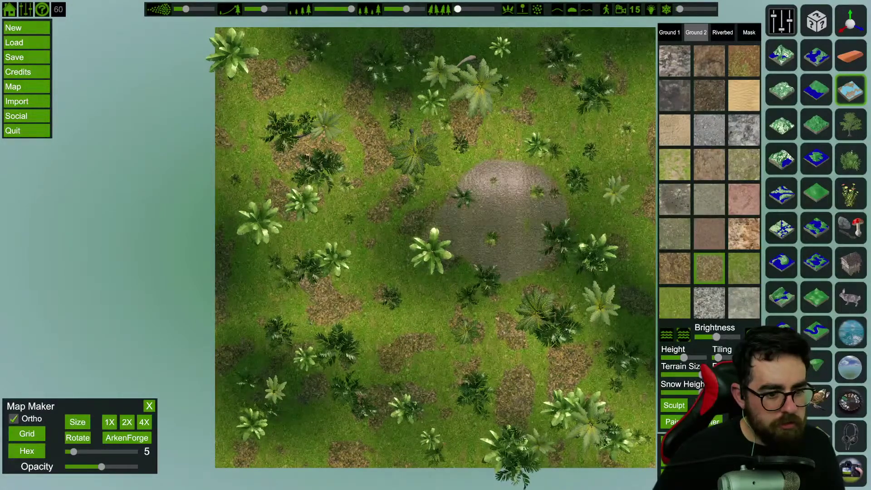
{"action": "left_click", "coordinate": [726, 447]}
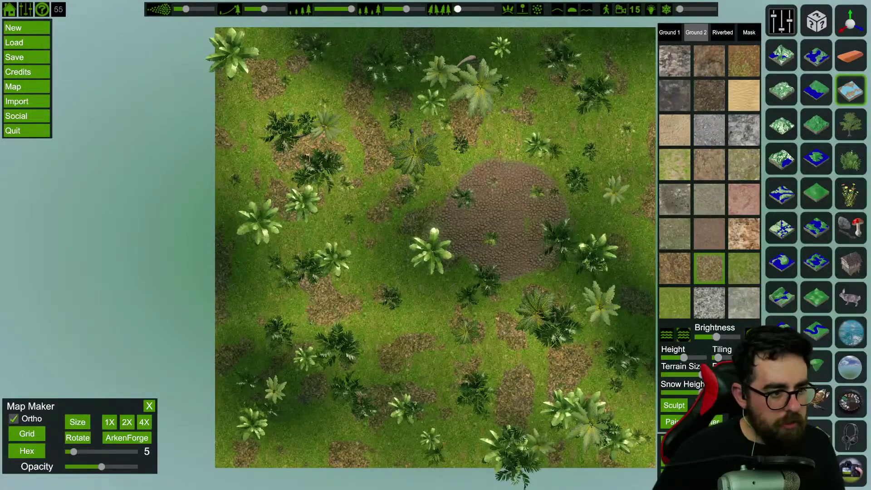
{"action": "left_click", "coordinate": [726, 446]}
{"action": "left_click", "coordinate": [726, 447]}
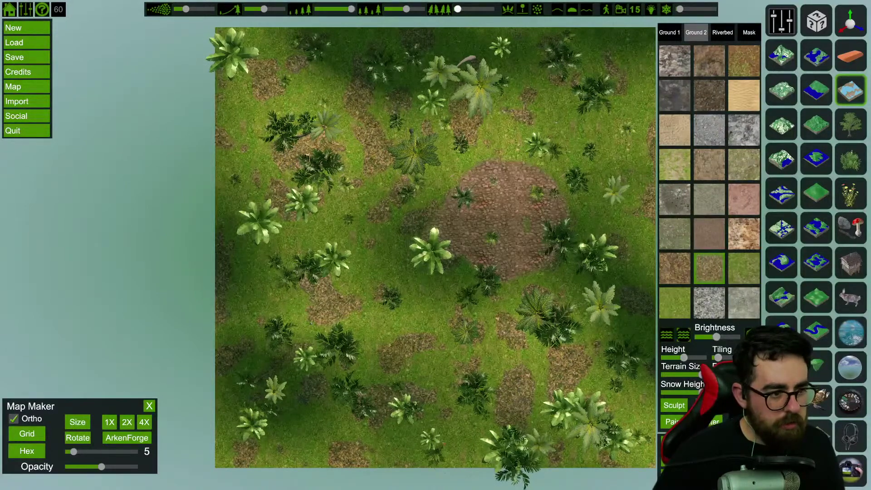
{"action": "left_click", "coordinate": [726, 447]}
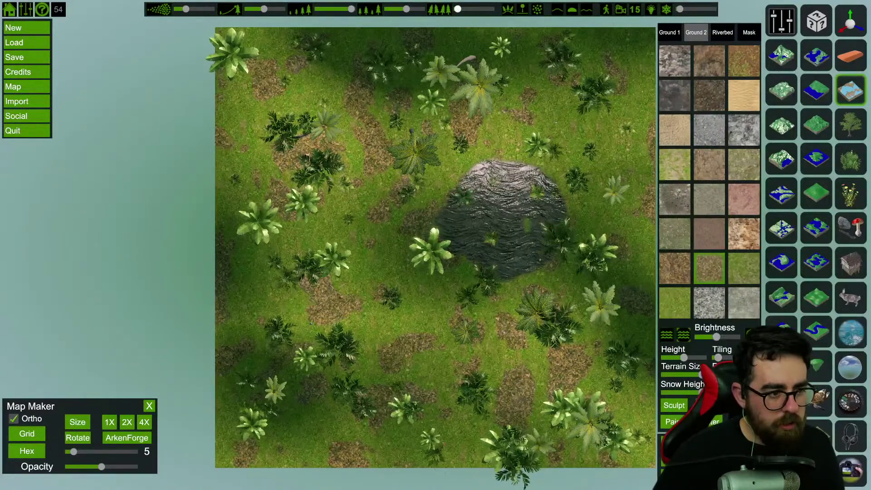
{"action": "left_click", "coordinate": [726, 447]}
{"action": "left_click", "coordinate": [726, 447]}
{"action": "left_click", "coordinate": [726, 447]}
{"action": "left_click", "coordinate": [726, 446]}
{"action": "left_click", "coordinate": [726, 447]}
{"action": "left_click", "coordinate": [726, 447]}
{"action": "left_click", "coordinate": [726, 447]}
Examine the planted terrain in perspective view and return to the orthographic top-down view
{"action": "scroll", "coordinate": [494, 225], "scroll_direction": "down", "scroll_amount": 2}
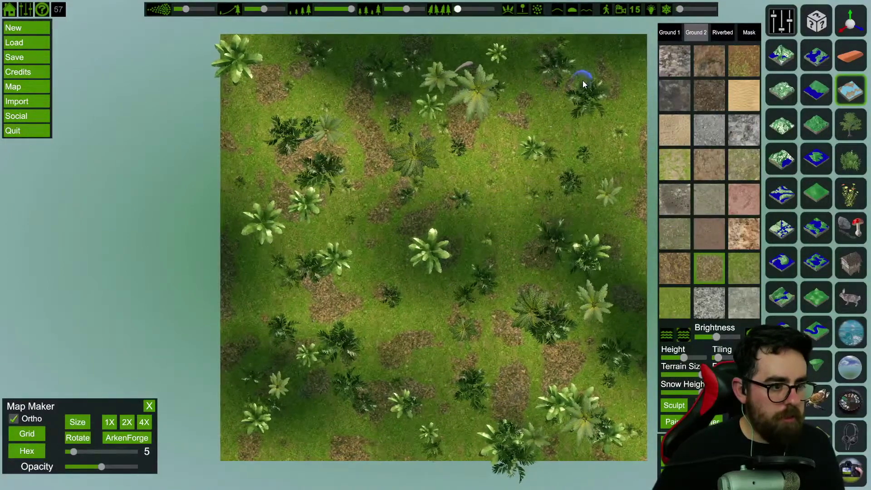
{"action": "left_click", "coordinate": [14, 419]}
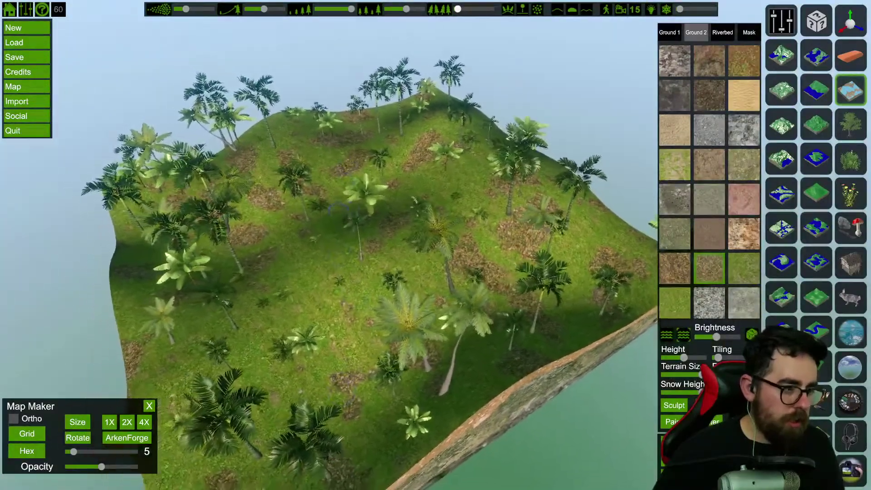
{"action": "right_click_drag", "start_coordinate": [338, 216], "coordinate": [358, 268]}
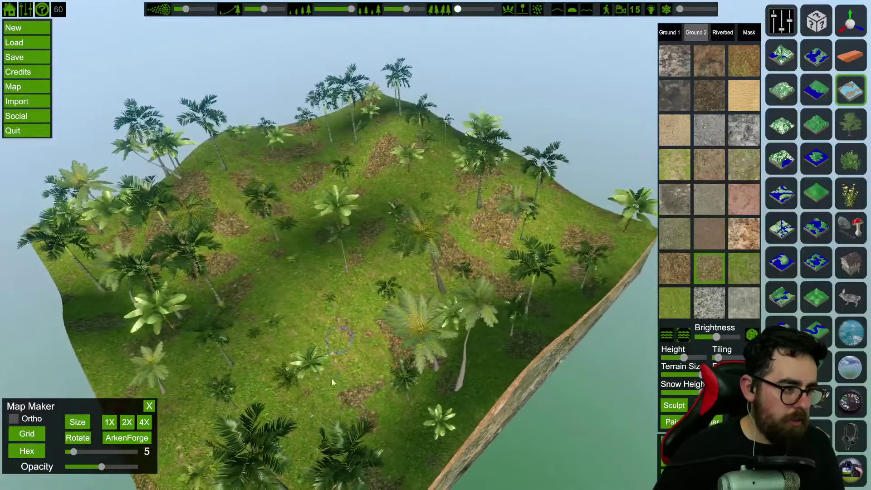
{"action": "left_click", "coordinate": [14, 418]}
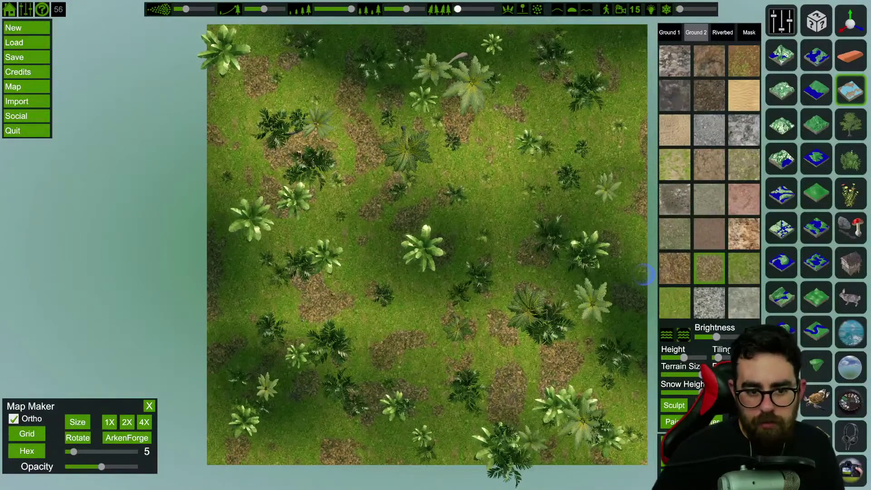
Try scattering small dark mossy rocks across the whole jungle map
{"action": "left_click", "coordinate": [841, 227]}
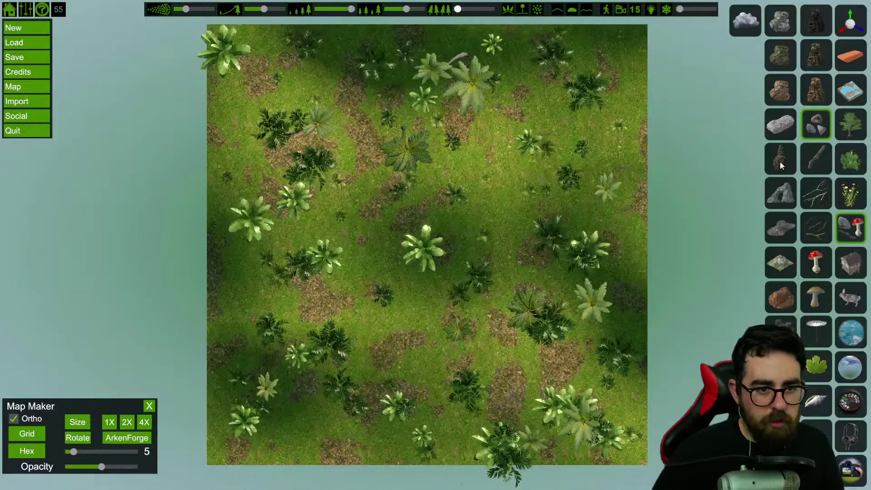
{"action": "left_click", "coordinate": [784, 48]}
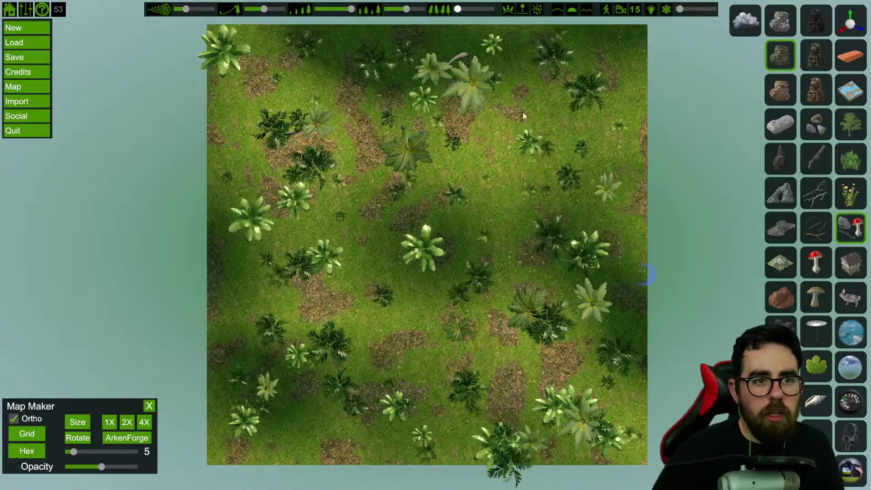
{"action": "mouse_move", "coordinate": [541, 298]}
{"action": "left_mouse_down"}
{"action": "mouse_move", "coordinate": [287, 379]}
{"action": "mouse_move", "coordinate": [298, 48]}
{"action": "left_mouse_up"}
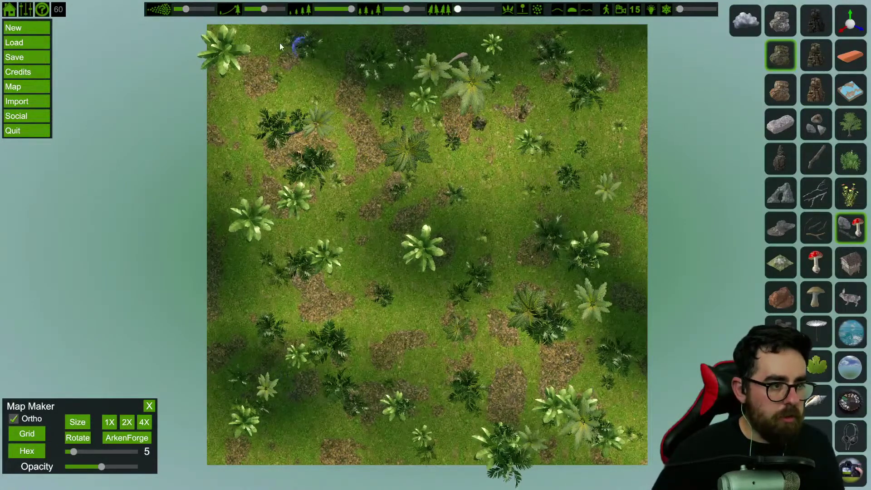
{"action": "mouse_move", "coordinate": [376, 289]}
{"action": "left_mouse_down"}
{"action": "mouse_move", "coordinate": [507, 417]}
{"action": "mouse_move", "coordinate": [295, 418]}
{"action": "mouse_move", "coordinate": [604, 385]}
{"action": "left_mouse_up"}
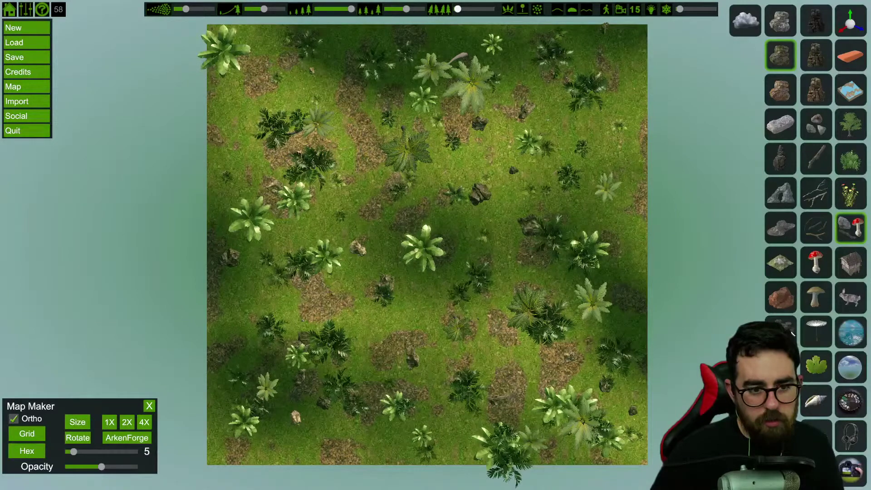
Try scattering large flat rock slabs over the map, and undo them together with the small rocks
{"action": "left_click", "coordinate": [785, 230]}
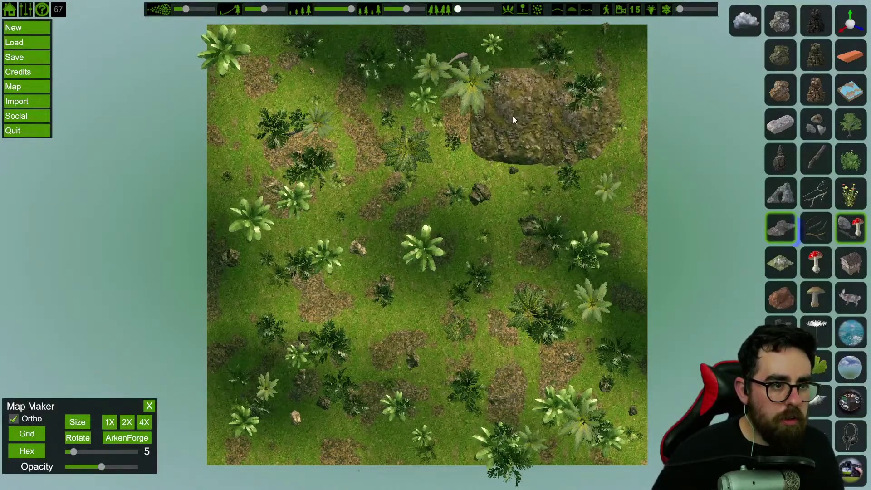
{"action": "mouse_move", "coordinate": [523, 65]}
{"action": "left_mouse_down"}
{"action": "mouse_move", "coordinate": [601, 49]}
{"action": "mouse_move", "coordinate": [365, 93]}
{"action": "mouse_move", "coordinate": [446, 117]}
{"action": "mouse_move", "coordinate": [308, 217]}
{"action": "mouse_move", "coordinate": [450, 276]}
{"action": "mouse_move", "coordinate": [390, 160]}
{"action": "mouse_move", "coordinate": [303, 69]}
{"action": "mouse_move", "coordinate": [481, 37]}
{"action": "mouse_move", "coordinate": [336, 51]}
{"action": "mouse_move", "coordinate": [275, 140]}
{"action": "mouse_move", "coordinate": [264, 255]}
{"action": "mouse_move", "coordinate": [229, 369]}
{"action": "mouse_move", "coordinate": [248, 434]}
{"action": "mouse_move", "coordinate": [393, 174]}
{"action": "mouse_move", "coordinate": [544, 146]}
{"action": "mouse_move", "coordinate": [672, 230]}
{"action": "left_mouse_up"}
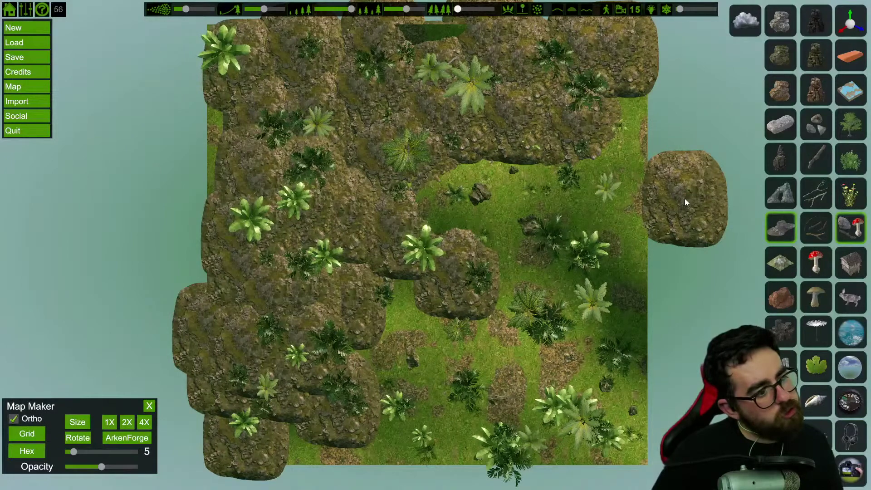
{"action": "key", "text": "ctrl+z"}
{"action": "key", "text": "ctrl+z"}
{"action": "key", "text": "ctrl+z"}
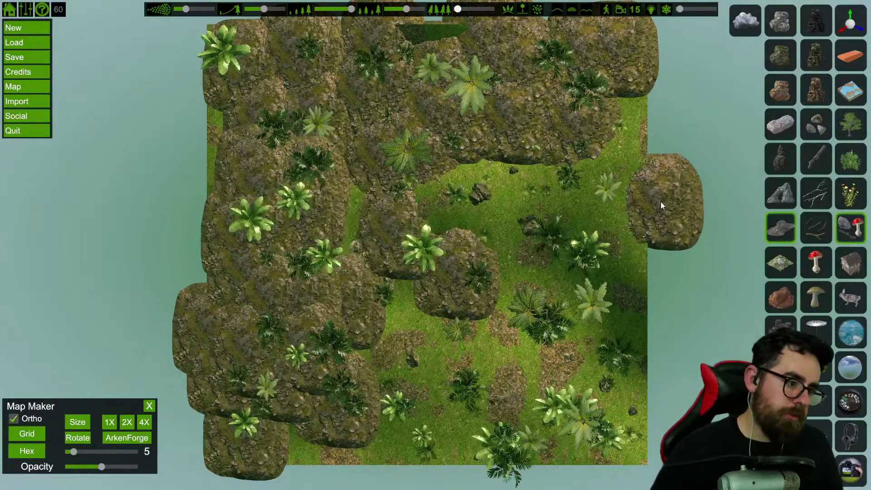
{"action": "key", "text": "ctrl+z"}
{"action": "key", "text": "ctrl+z"}
{"action": "key", "text": "ctrl+z"}
{"action": "key", "text": "ctrl+z"}
{"action": "key", "text": "ctrl+z"}
{"action": "key", "text": "ctrl+z"}
{"action": "key", "text": "ctrl+z"}
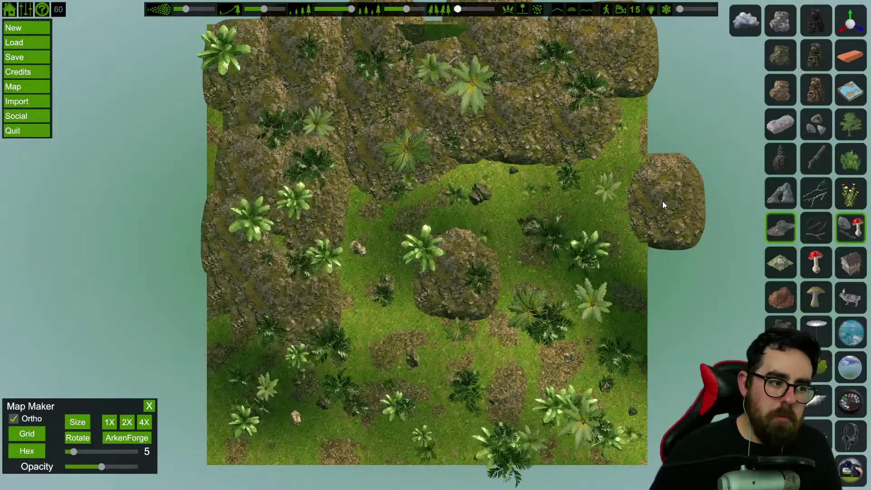
{"action": "key", "text": "ctrl+z"}
{"action": "key", "text": "ctrl+z"}
{"action": "key", "text": "ctrl+z"}
{"action": "key", "text": "ctrl+z"}
{"action": "key", "text": "ctrl+z"}
{"action": "key", "text": "ctrl+z"}
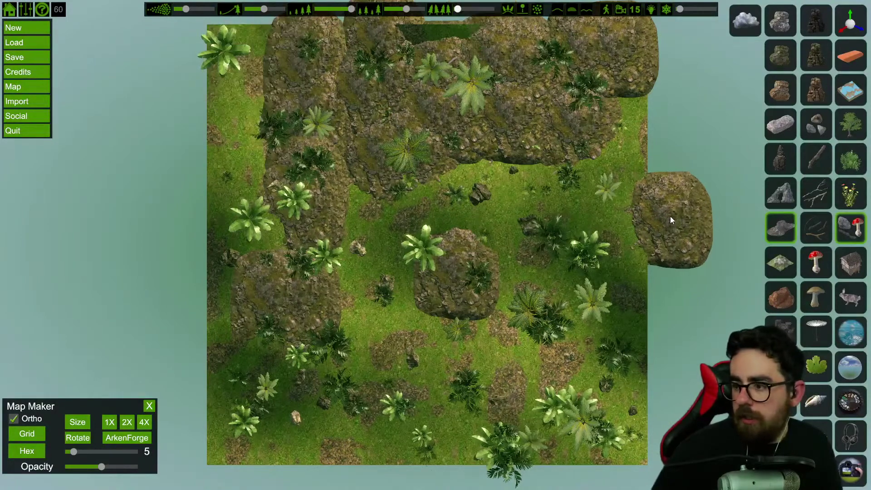
{"action": "key", "text": "ctrl+z"}
{"action": "key", "text": "ctrl+z"}
{"action": "key", "text": "ctrl+z"}
{"action": "key", "text": "ctrl+z"}
{"action": "key", "text": "ctrl+z"}
{"action": "key", "text": "ctrl+z"}
{"action": "key", "text": "ctrl+z"}
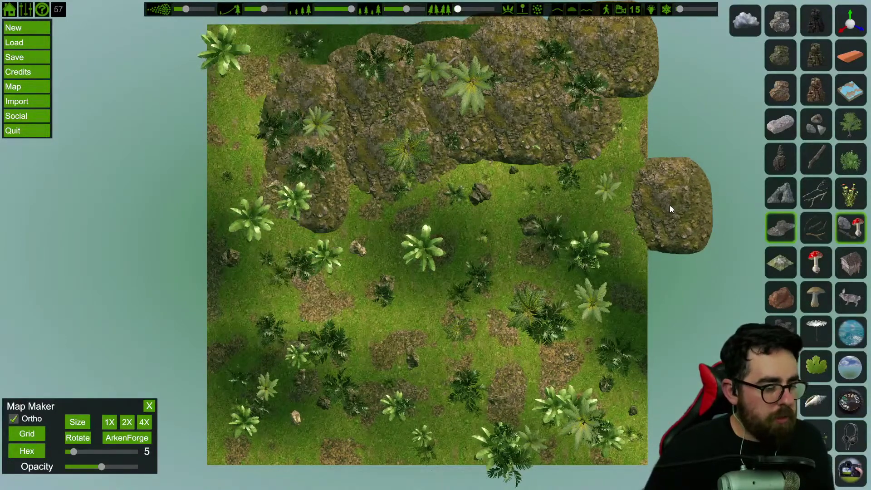
{"action": "key", "text": "ctrl+z"}
{"action": "key", "text": "ctrl+z"}
{"action": "key", "text": "ctrl+z"}
{"action": "key", "text": "ctrl+z"}
{"action": "key", "text": "ctrl+z"}
{"action": "key", "text": "ctrl+z"}
{"action": "key", "text": "ctrl+z"}
{"action": "key", "text": "ctrl+z"}
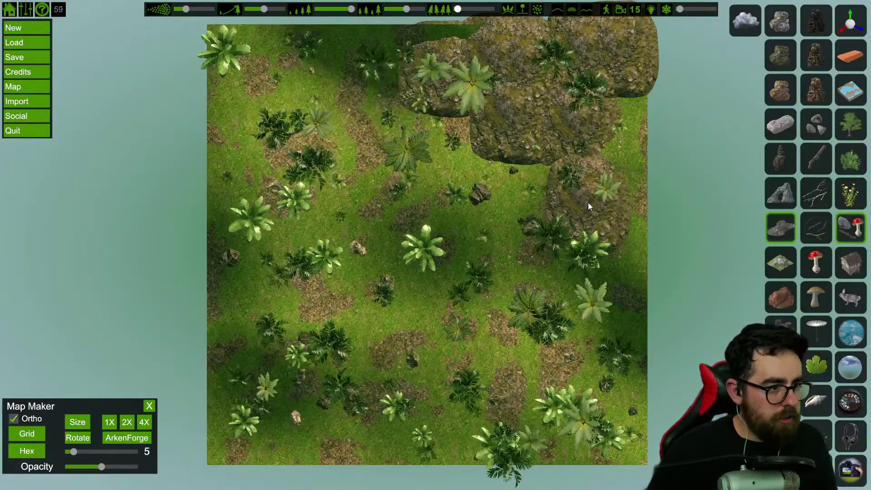
{"action": "key", "text": "ctrl+z"}
{"action": "key", "text": "ctrl+z"}
{"action": "key", "text": "ctrl+z"}
{"action": "key", "text": "ctrl+z"}
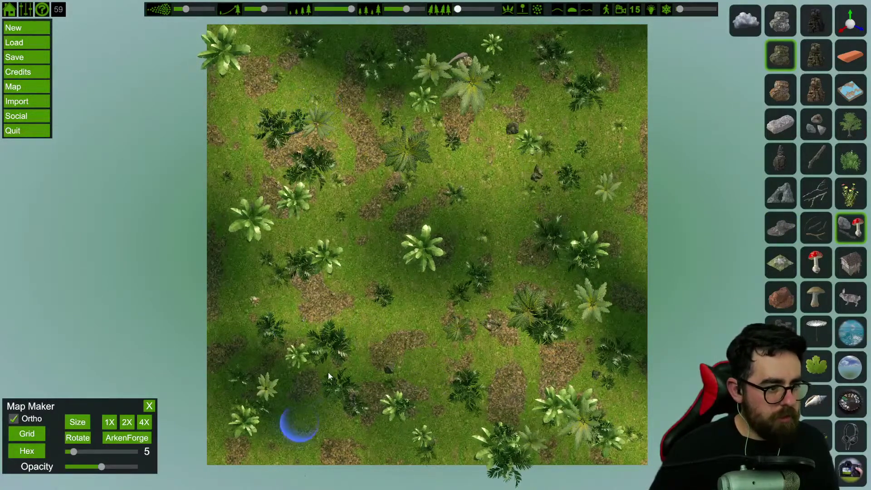
Scatter small mossy rocks sparsely between the palms across the map
{"action": "mouse_move", "coordinate": [373, 293]}
{"action": "left_mouse_down"}
{"action": "mouse_move", "coordinate": [418, 416]}
{"action": "mouse_move", "coordinate": [364, 221]}
{"action": "left_mouse_up"}
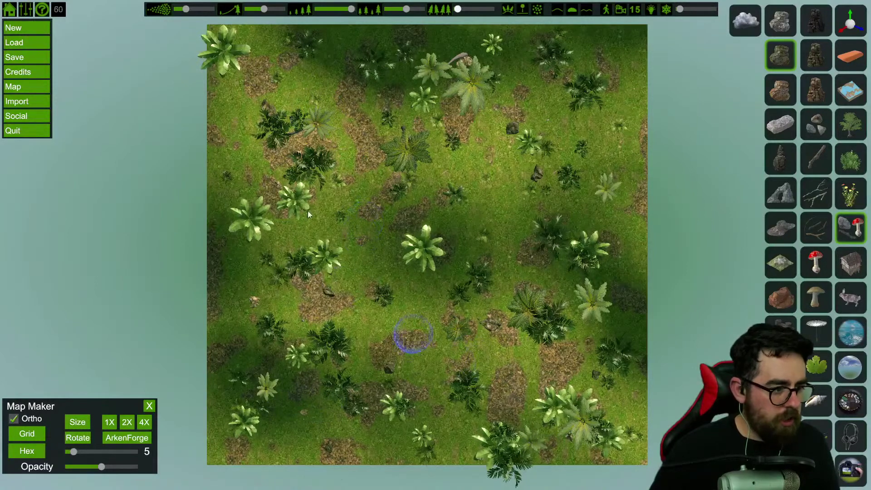
{"action": "mouse_move", "coordinate": [465, 215]}
{"action": "left_mouse_down"}
{"action": "mouse_move", "coordinate": [621, 87]}
{"action": "mouse_move", "coordinate": [603, 389]}
{"action": "mouse_move", "coordinate": [577, 33]}
{"action": "mouse_move", "coordinate": [534, 415]}
{"action": "mouse_move", "coordinate": [437, 198]}
{"action": "mouse_move", "coordinate": [512, 273]}
{"action": "mouse_move", "coordinate": [514, 112]}
{"action": "left_mouse_up"}
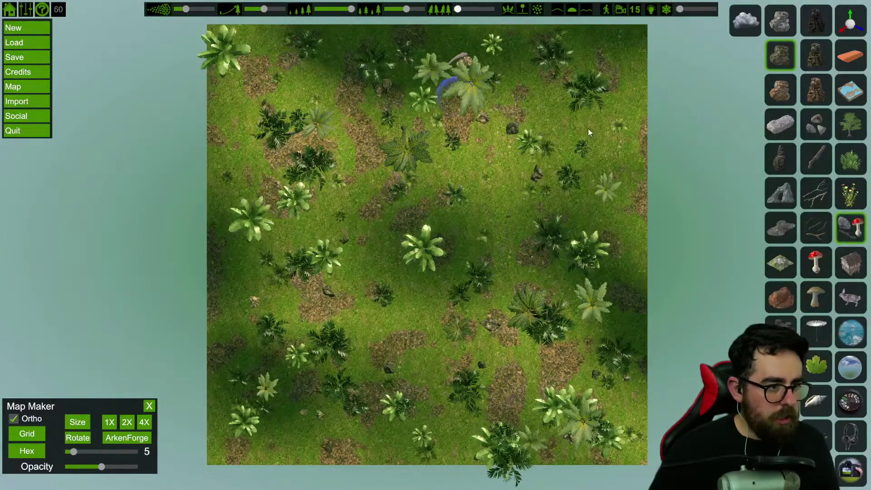
Scatter more dark feathery palms and several bright broad-leaved palms across the map
{"action": "left_click", "coordinate": [851, 123]}
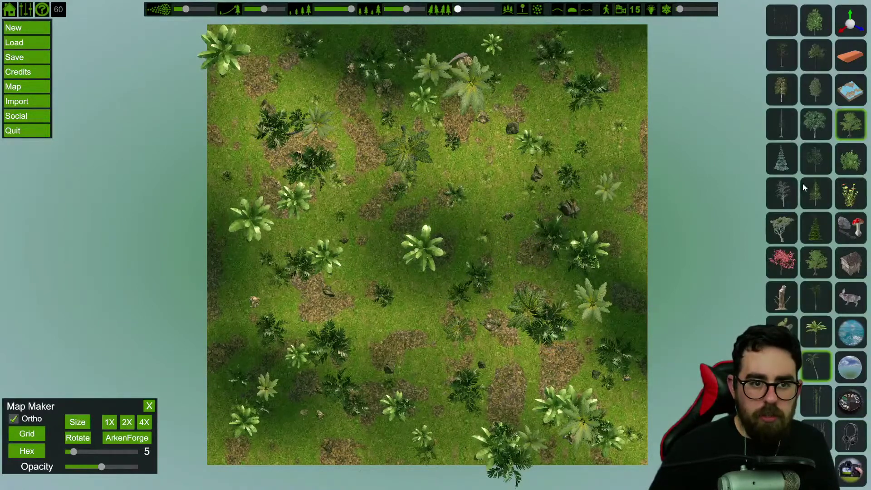
{"action": "left_click", "coordinate": [817, 256]}
{"action": "mouse_move", "coordinate": [544, 246]}
{"action": "left_mouse_down"}
{"action": "mouse_move", "coordinate": [503, 178]}
{"action": "mouse_move", "coordinate": [567, 70]}
{"action": "mouse_move", "coordinate": [440, 371]}
{"action": "mouse_move", "coordinate": [350, 407]}
{"action": "mouse_move", "coordinate": [374, 376]}
{"action": "mouse_move", "coordinate": [236, 17]}
{"action": "mouse_move", "coordinate": [360, 244]}
{"action": "left_mouse_up"}
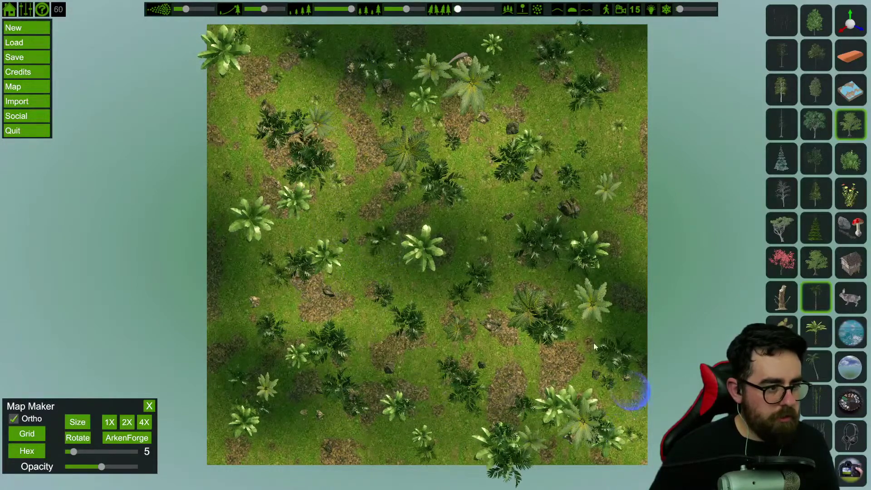
{"action": "mouse_move", "coordinate": [566, 277]}
{"action": "left_mouse_down"}
{"action": "mouse_move", "coordinate": [592, 86]}
{"action": "mouse_move", "coordinate": [382, 64]}
{"action": "mouse_move", "coordinate": [417, 141]}
{"action": "left_mouse_up"}
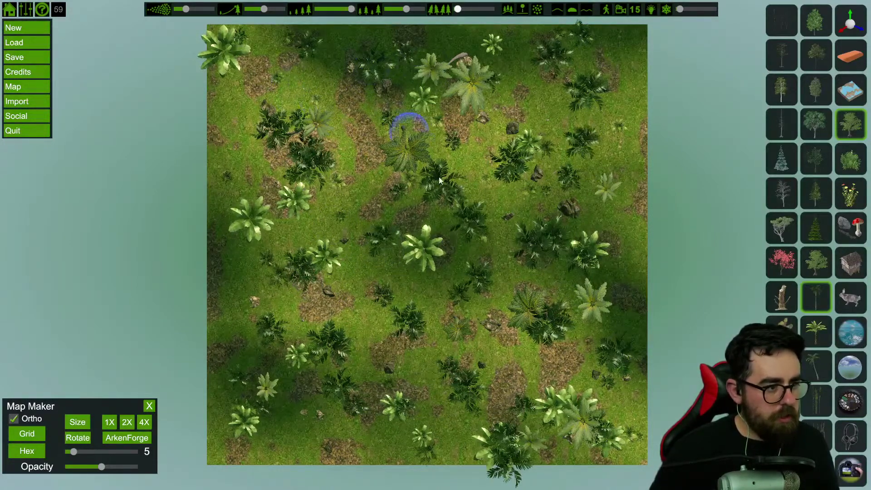
{"action": "left_click", "coordinate": [816, 331]}
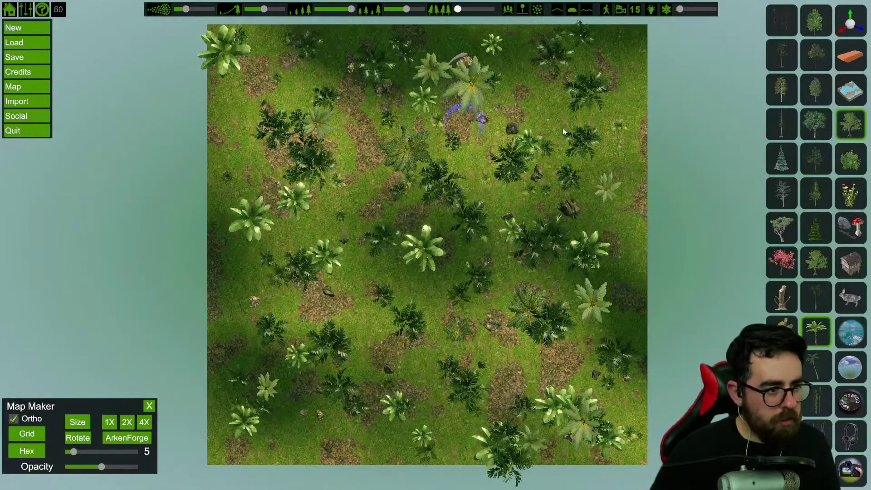
{"action": "mouse_move", "coordinate": [414, 342]}
{"action": "left_mouse_down"}
{"action": "mouse_move", "coordinate": [330, 293]}
{"action": "mouse_move", "coordinate": [407, 358]}
{"action": "mouse_move", "coordinate": [317, 199]}
{"action": "mouse_move", "coordinate": [441, 255]}
{"action": "left_mouse_up"}
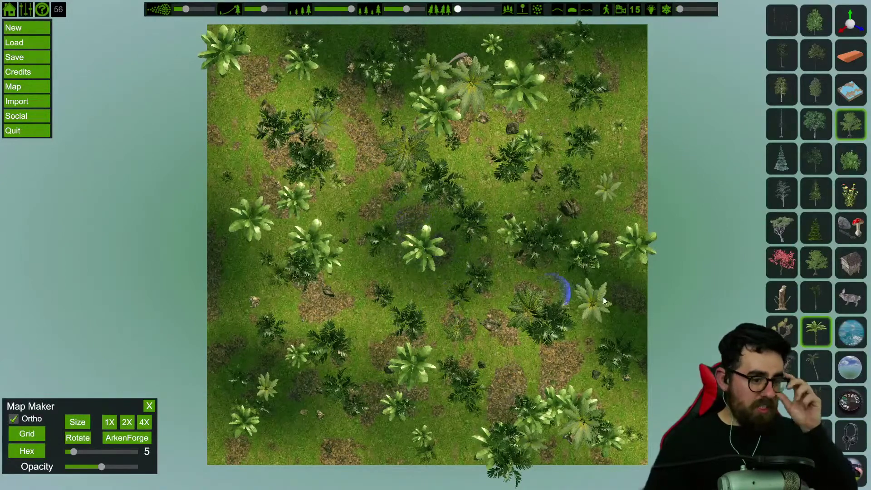
Check the planted terrain in perspective, return to the orthographic view, and capture the top-down map at 4X
{"action": "left_click", "coordinate": [14, 418]}
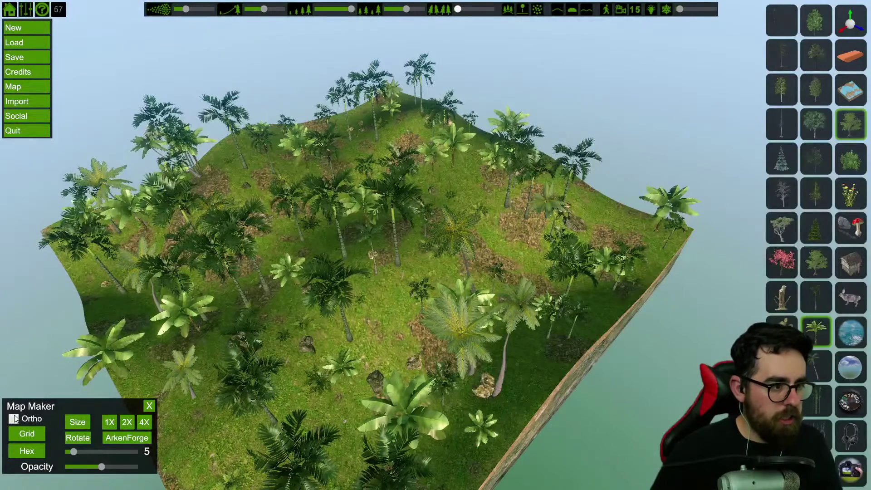
{"action": "left_click", "coordinate": [14, 418]}
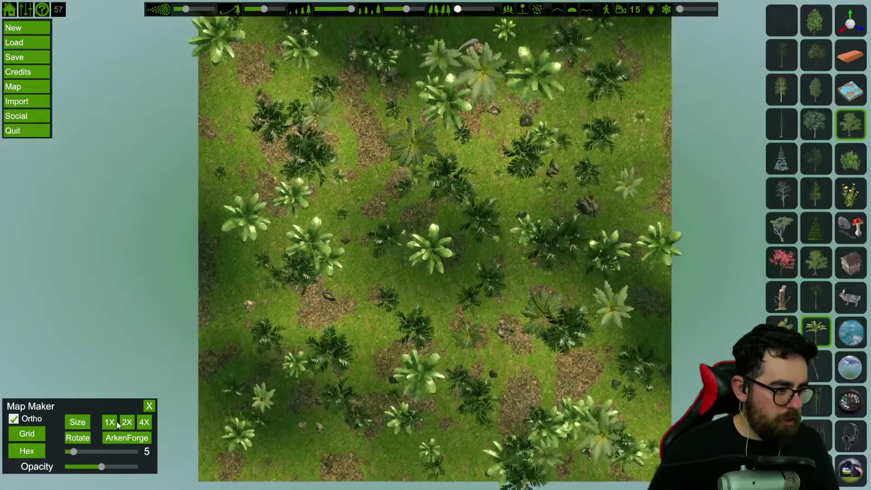
{"action": "left_click", "coordinate": [144, 423]}
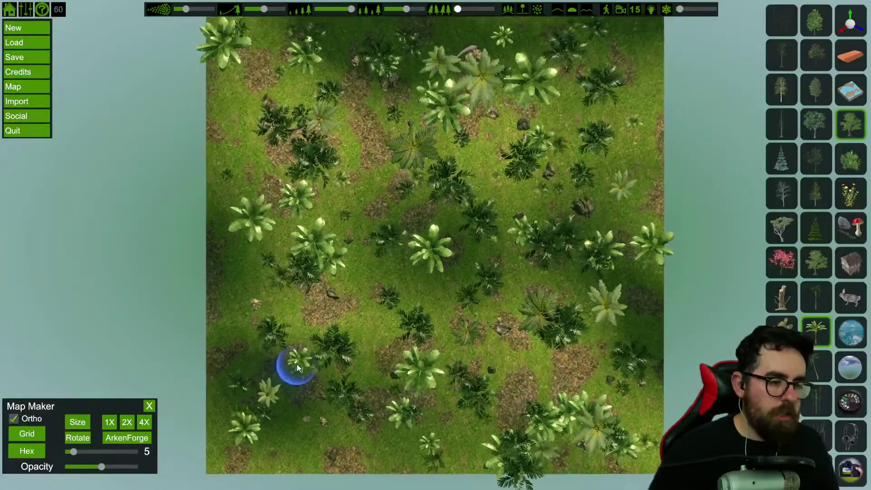
{"action": "left_click", "coordinate": [14, 418]}
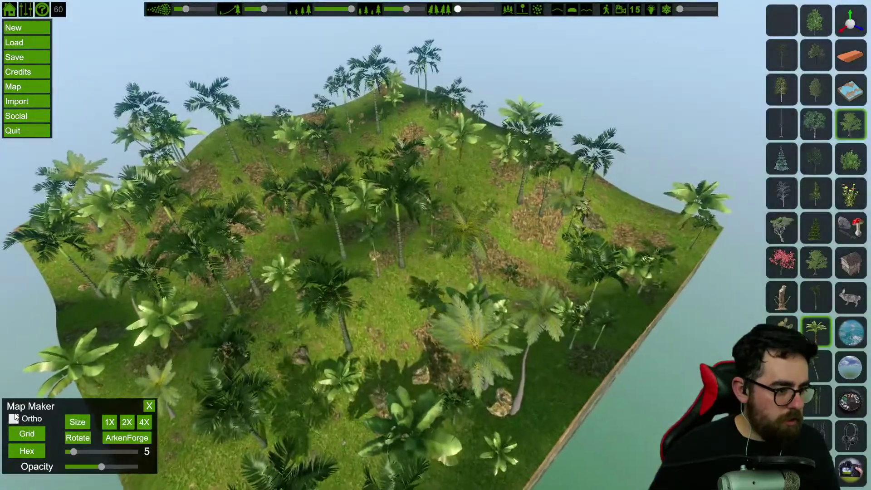
{"action": "left_click", "coordinate": [13, 419]}
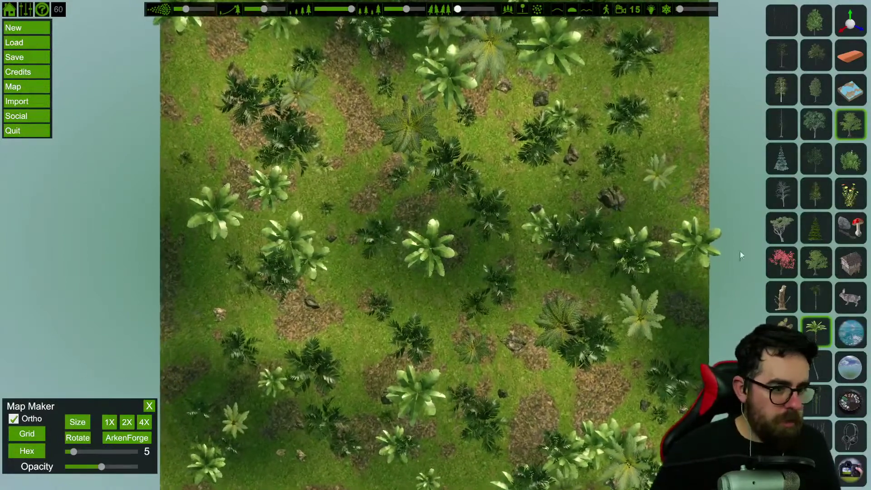
Try several environment and sky presets for the map's lighting, and apply a plain blue sky
{"action": "left_click", "coordinate": [850, 334]}
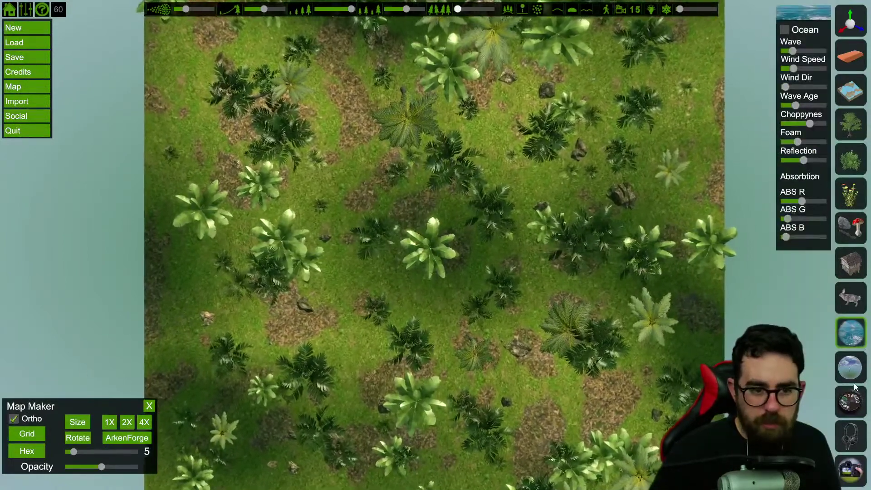
{"action": "left_click", "coordinate": [850, 363]}
{"action": "left_click", "coordinate": [782, 294]}
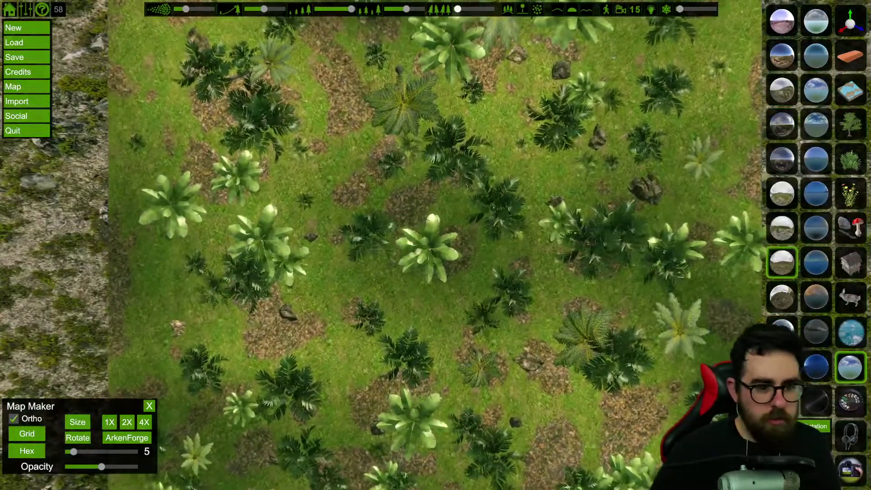
{"action": "left_click", "coordinate": [781, 323]}
{"action": "left_click", "coordinate": [782, 364]}
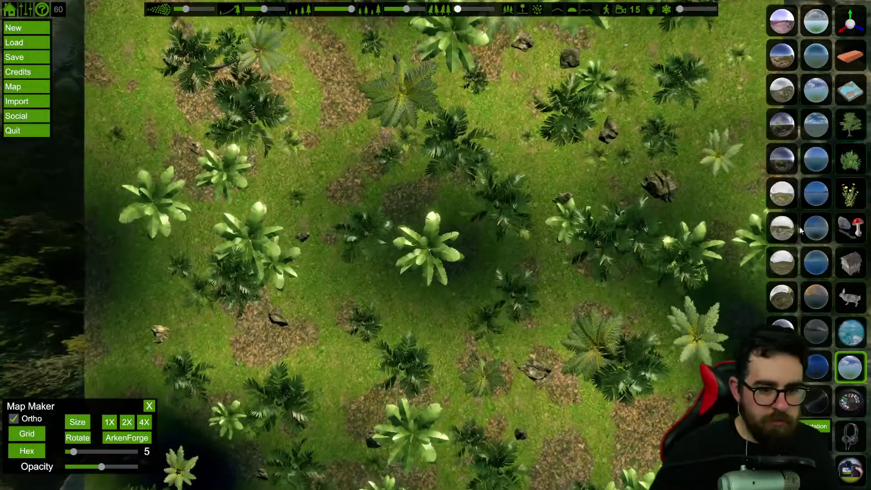
{"action": "left_click", "coordinate": [818, 63]}
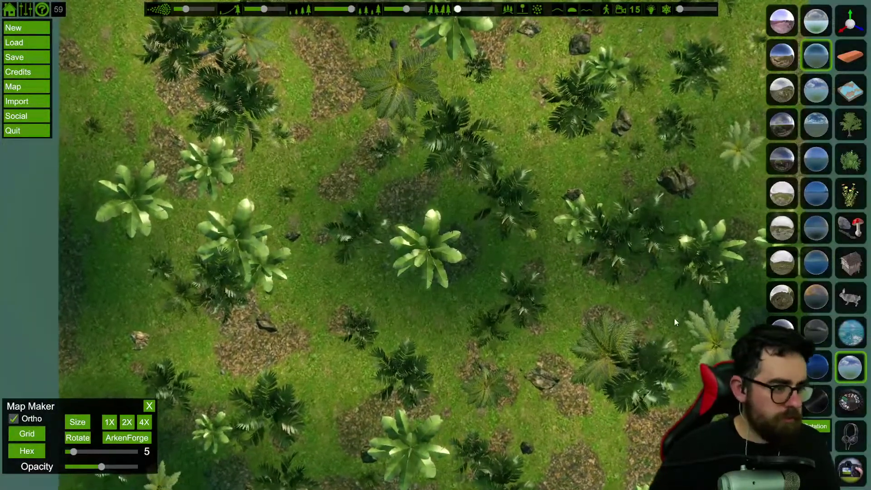
{"action": "left_click", "coordinate": [818, 100]}
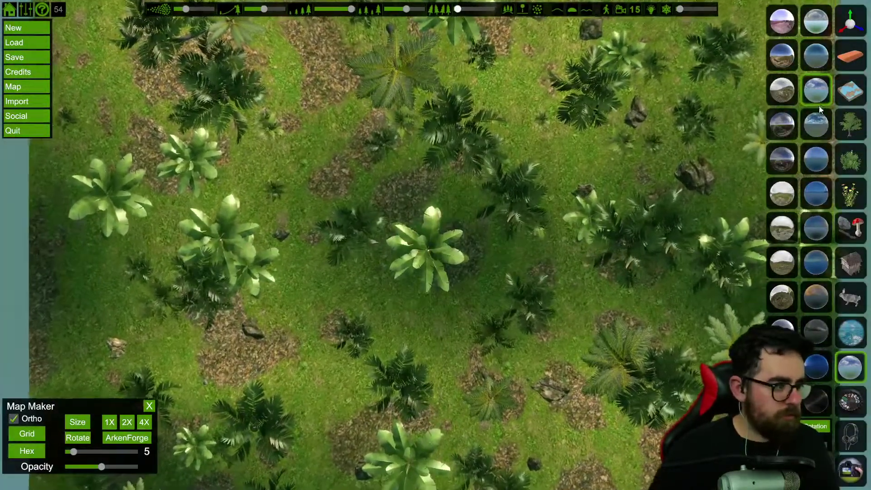
{"action": "left_click", "coordinate": [821, 127]}
{"action": "left_click", "coordinate": [820, 162]}
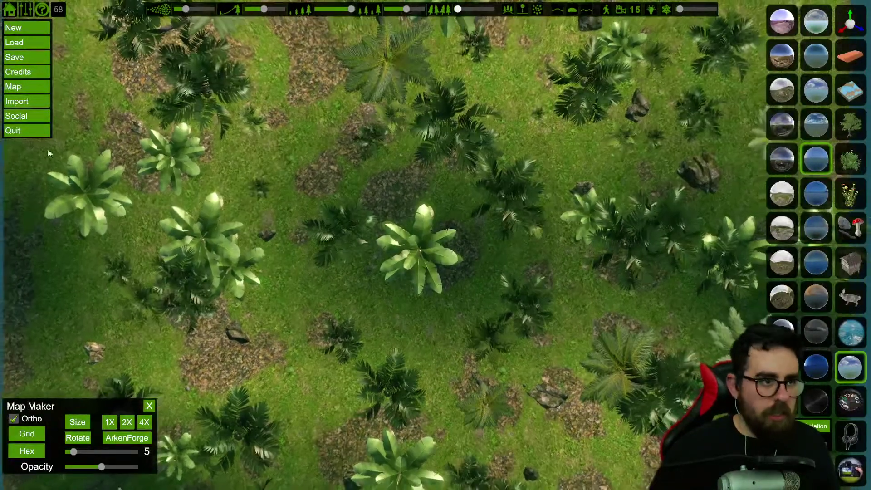
Quit FlowScape, switch to Foundry Virtual Tabletop, and move the FlowScape folder window off the scene
{"action": "left_click", "coordinate": [23, 89]}
{"action": "left_click", "coordinate": [405, 189]}
{"action": "left_click", "coordinate": [12, 131]}
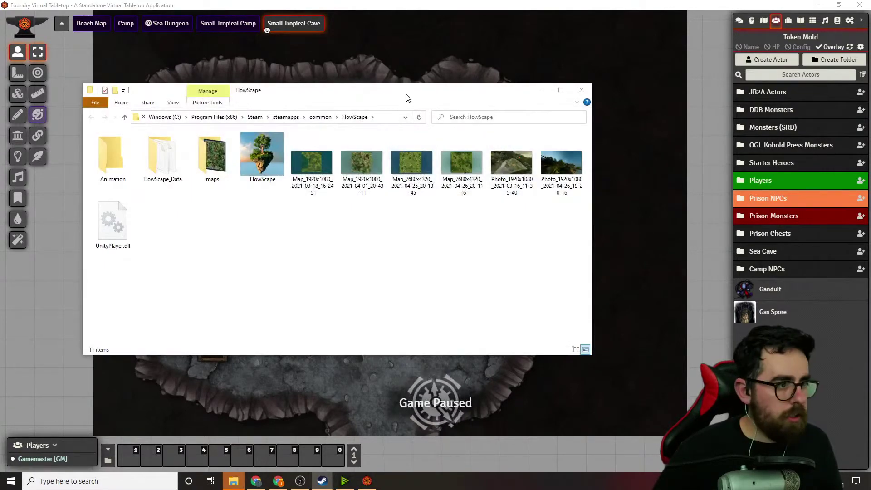
{"action": "left_click_drag", "start_coordinate": [407, 97], "coordinate": [870, 102]}
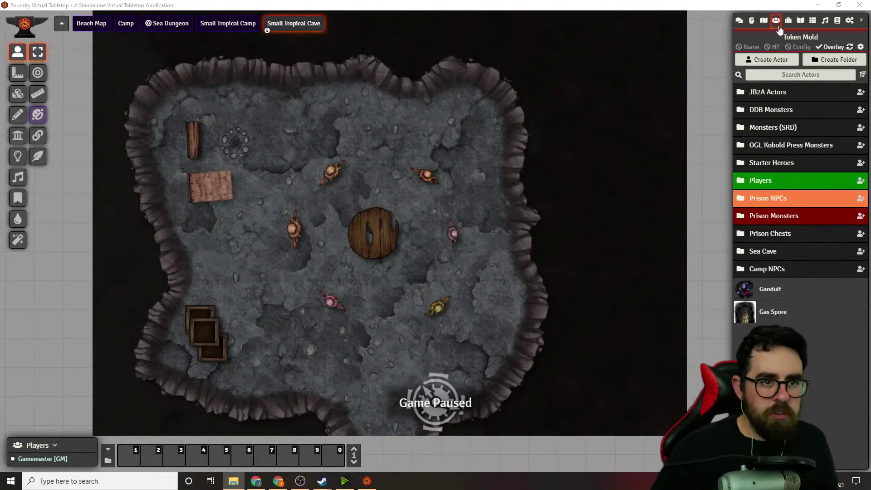
Create a new scene named Tropical Battlemap
{"action": "left_click", "coordinate": [800, 21]}
{"action": "left_click", "coordinate": [764, 21]}
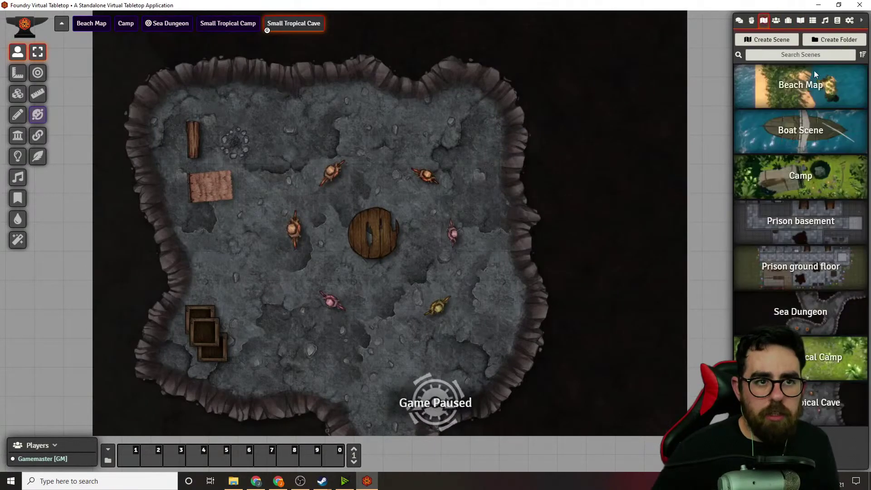
{"action": "left_click", "coordinate": [767, 41]}
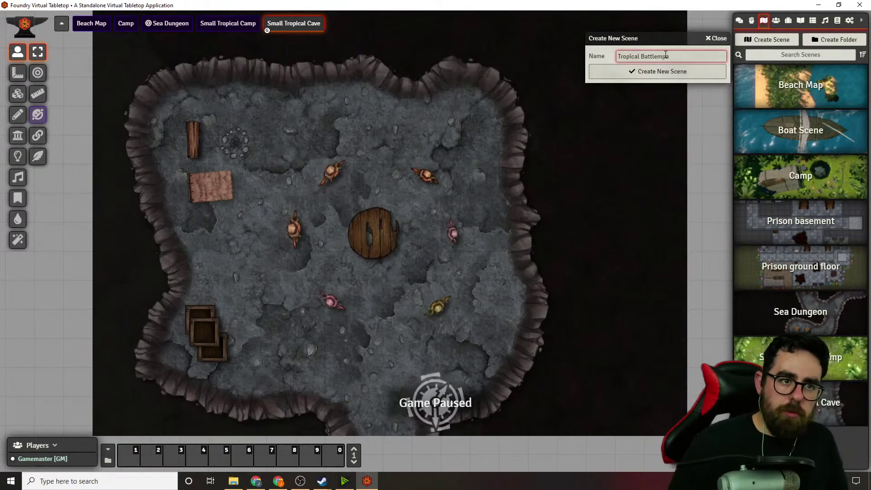
{"action": "left_click", "coordinate": [657, 71]}
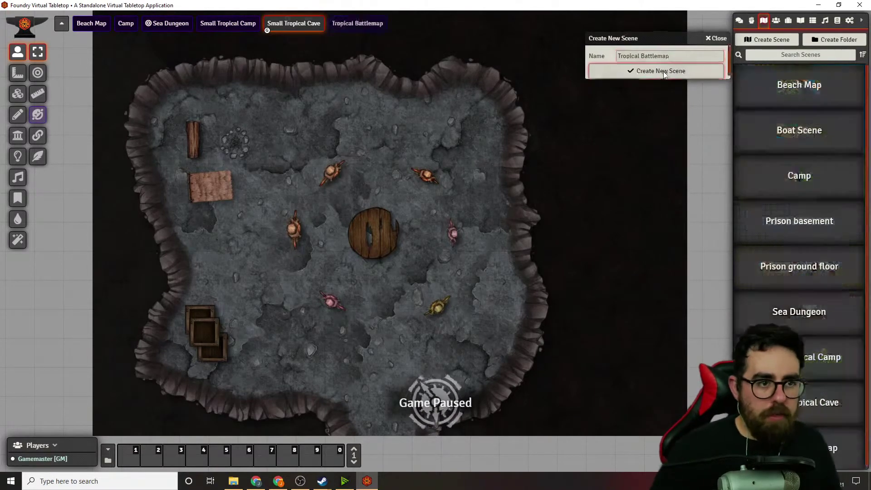
Upload Map_7680x4320_2021-04-26_20-11-16 from the FlowScape install folder into the scenes folder and set it as the scene's background image
{"action": "left_click", "coordinate": [575, 109]}
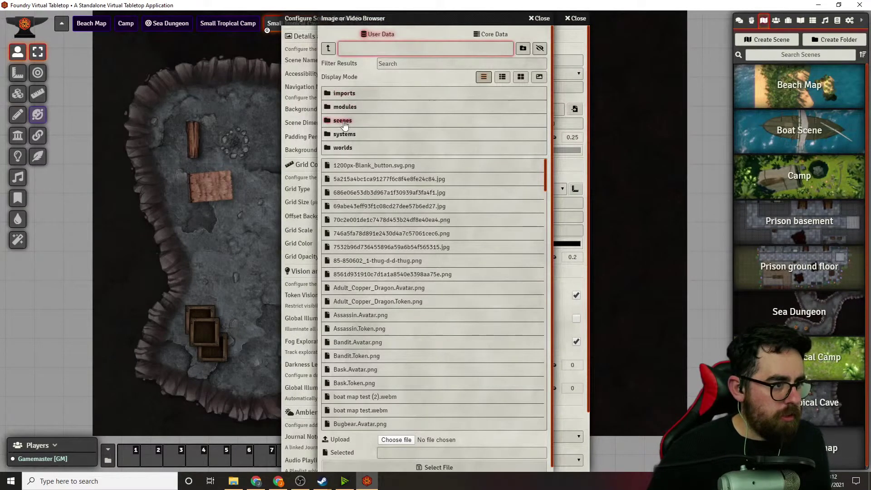
{"action": "left_click", "coordinate": [343, 120]}
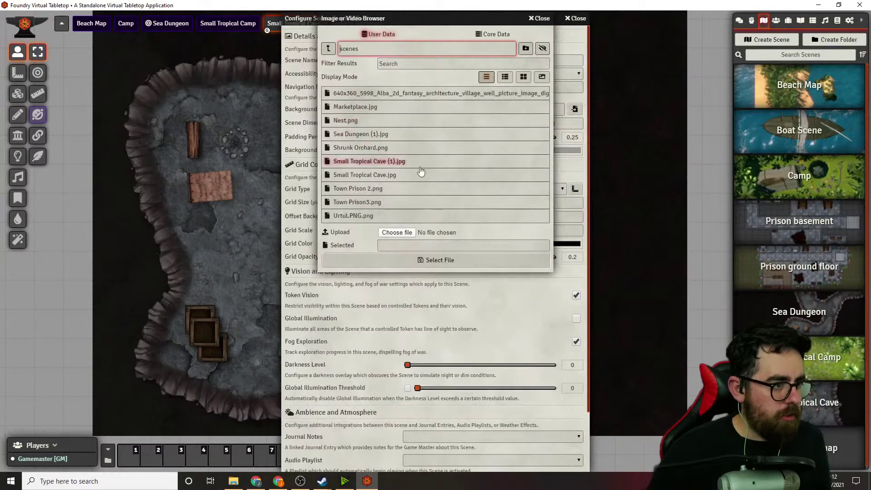
{"action": "left_click", "coordinate": [389, 234]}
{"action": "left_click", "coordinate": [250, 35]}
{"action": "type", "text": "C:\\Program Files (x86)\\Steam\\steamapps\\common\\FlowScape"}
{"action": "key", "text": "Return"}
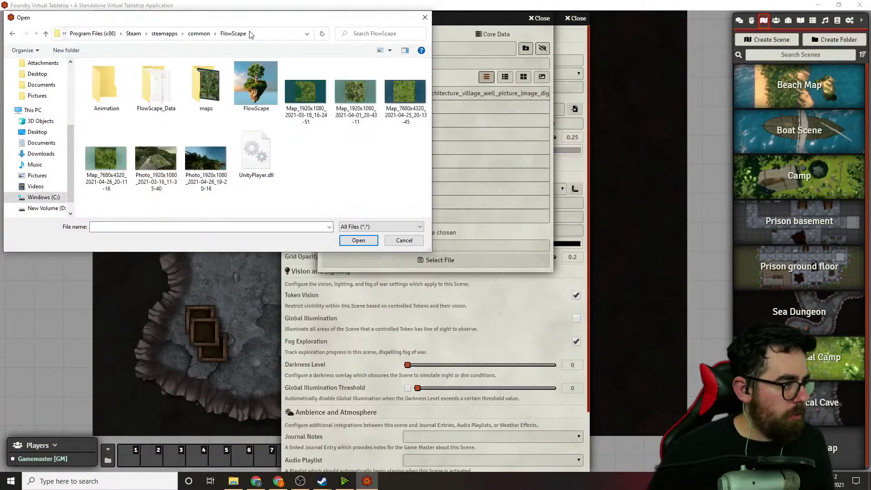
{"action": "left_click", "coordinate": [195, 176]}
{"action": "left_click", "coordinate": [105, 159]}
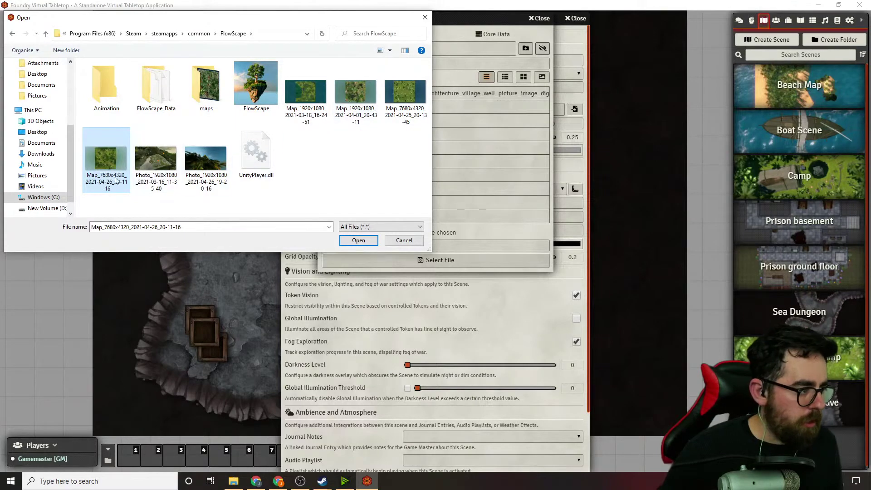
{"action": "left_click", "coordinate": [358, 243]}
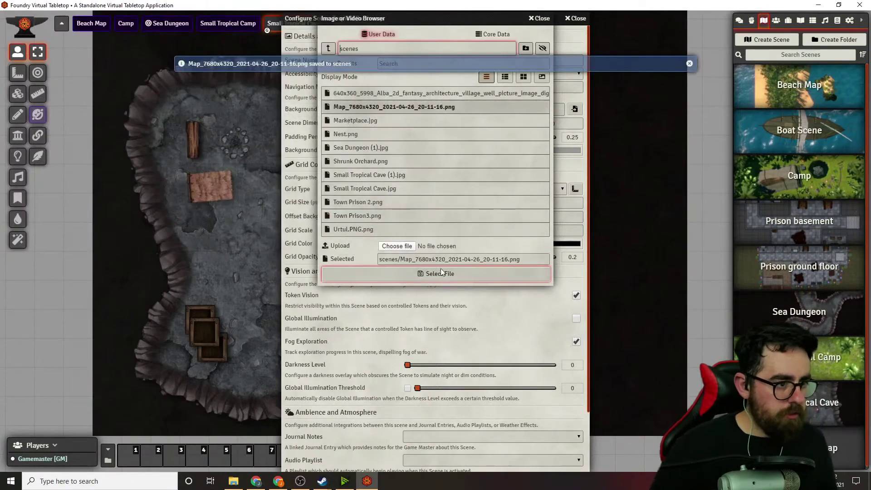
{"action": "left_click", "coordinate": [436, 274]}
Save the scene configuration, accept the changed scene dimensions, and view the Tropical Battlemap scene up close
{"action": "scroll", "coordinate": [523, 314], "scroll_direction": "down", "scroll_amount": 3}
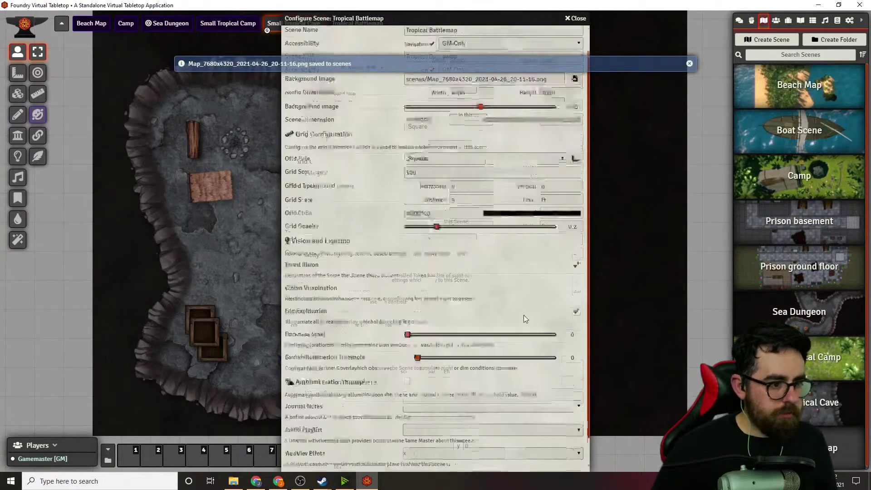
{"action": "left_click", "coordinate": [435, 461]}
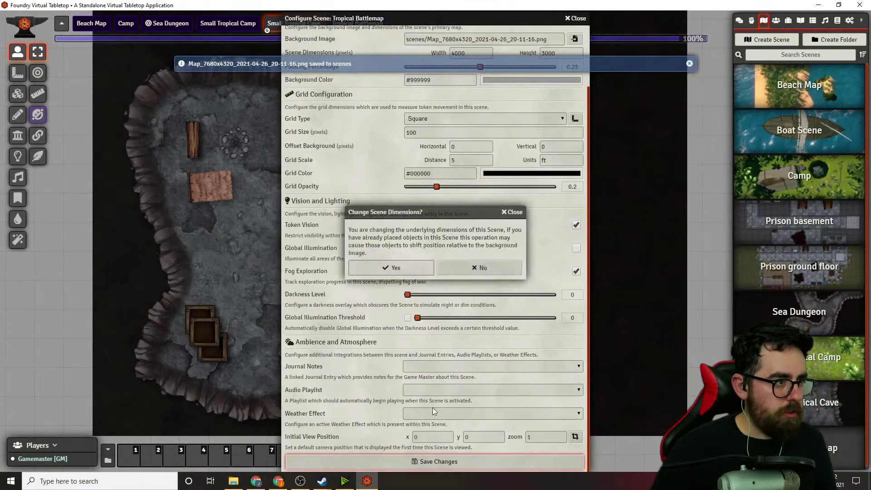
{"action": "left_click", "coordinate": [421, 270]}
{"action": "left_click", "coordinate": [356, 24]}
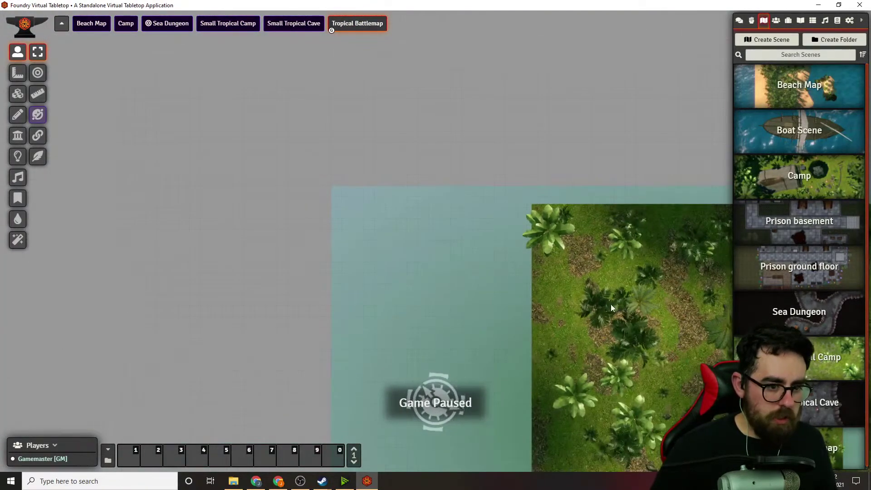
{"action": "scroll", "coordinate": [368, 174], "scroll_direction": "up", "scroll_amount": 10}
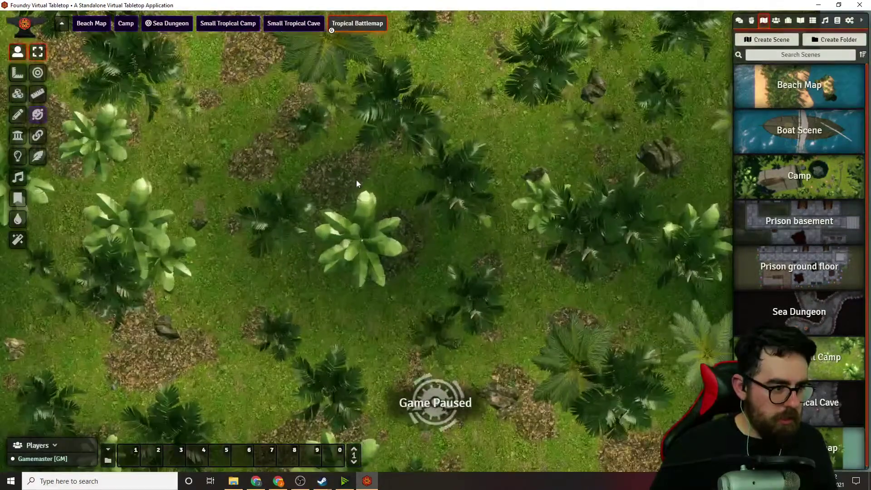
{"action": "scroll", "coordinate": [334, 191], "scroll_direction": "up", "scroll_amount": 6}
{"action": "scroll", "coordinate": [343, 196], "scroll_direction": "up", "scroll_amount": 2}
{"action": "scroll", "coordinate": [343, 196], "scroll_direction": "down", "scroll_amount": 2}
{"action": "scroll", "coordinate": [342, 196], "scroll_direction": "up", "scroll_amount": 2}
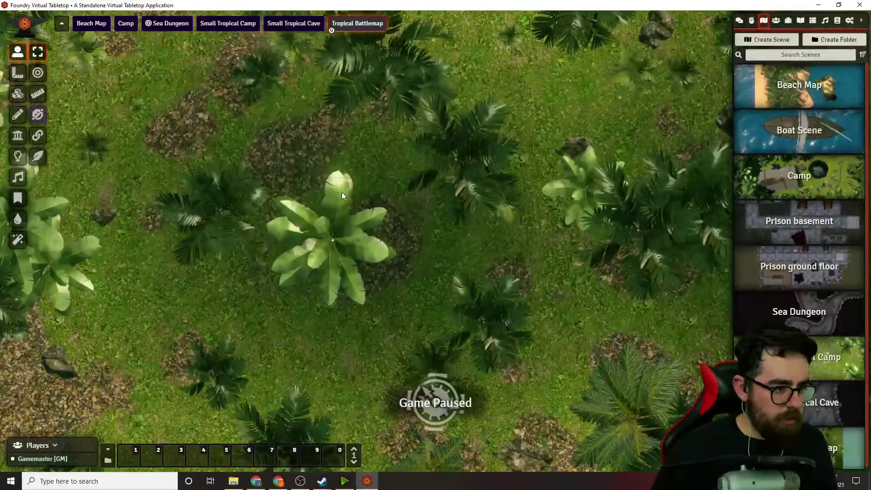
{"action": "left_click", "coordinate": [806, 372]}
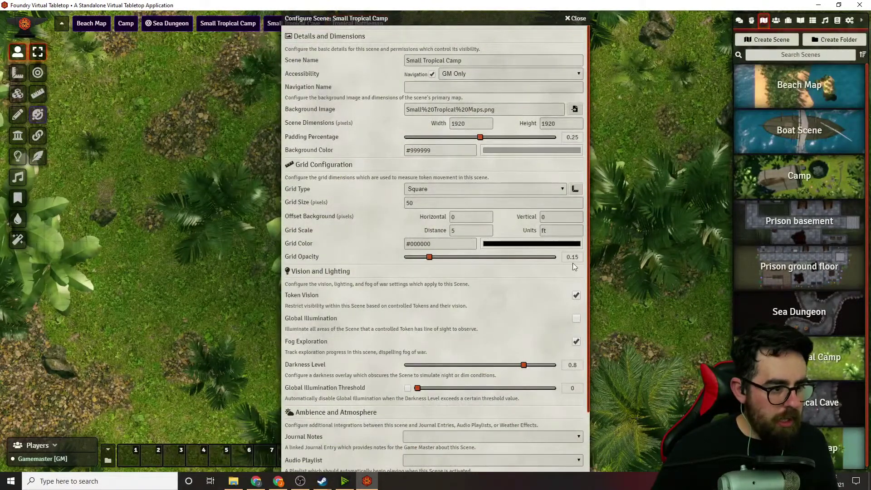
{"action": "left_click", "coordinate": [575, 193]}
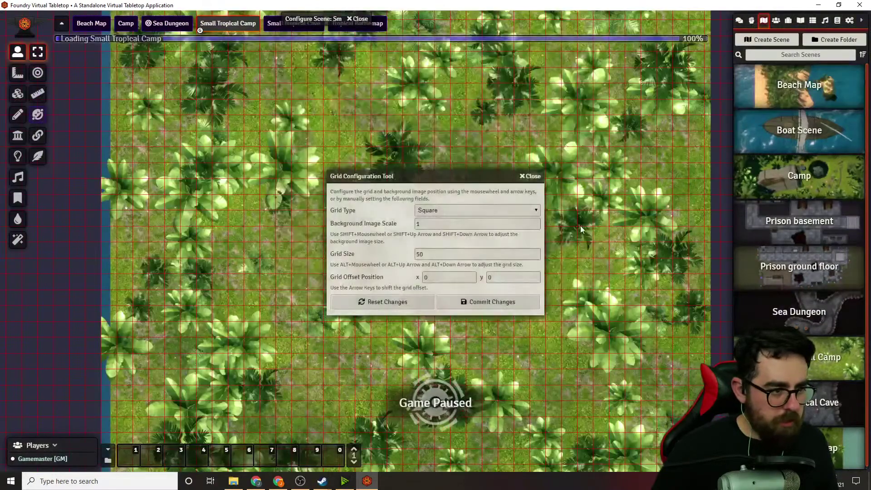
{"action": "left_click_drag", "start_coordinate": [461, 172], "coordinate": [215, 129]}
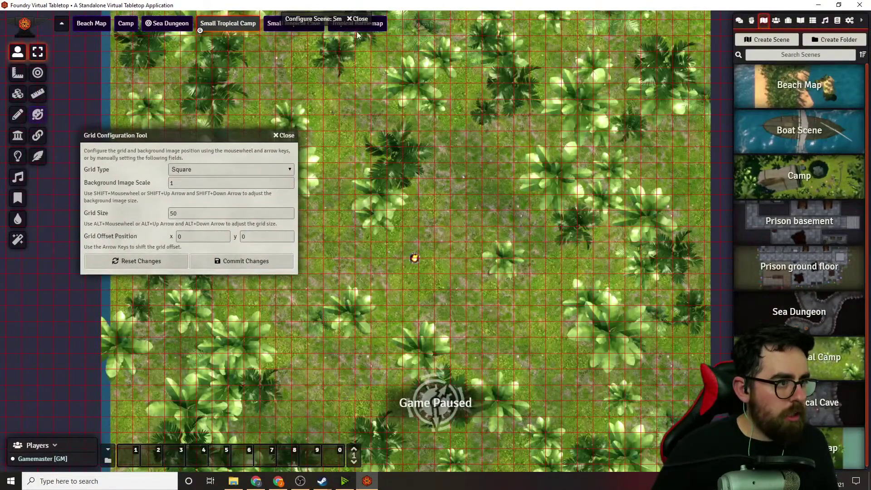
{"action": "left_click", "coordinate": [359, 28]}
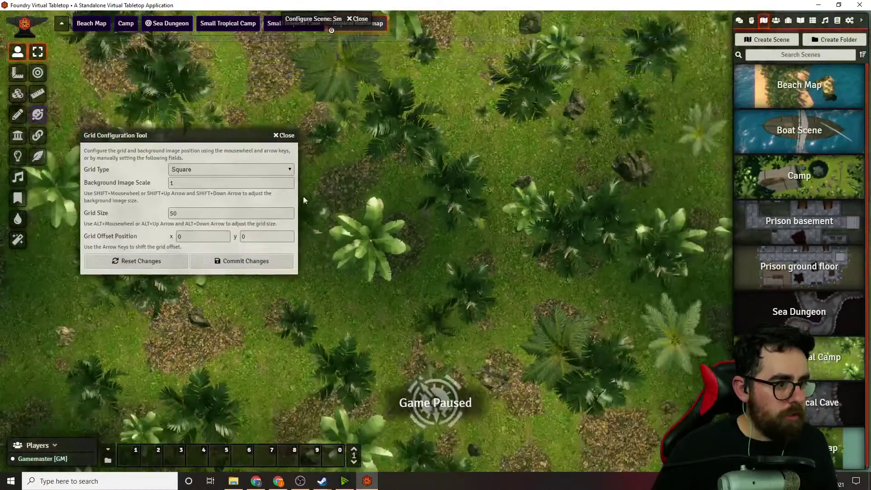
{"action": "left_click", "coordinate": [285, 136]}
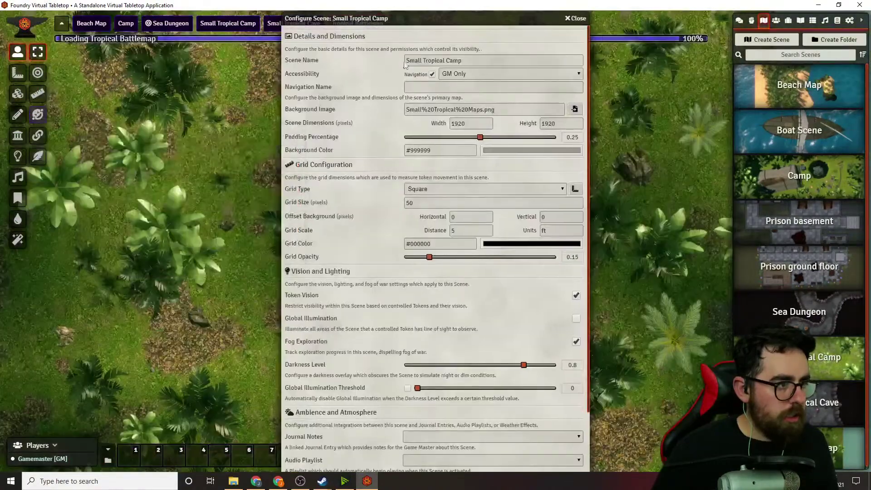
{"action": "left_click", "coordinate": [575, 18]}
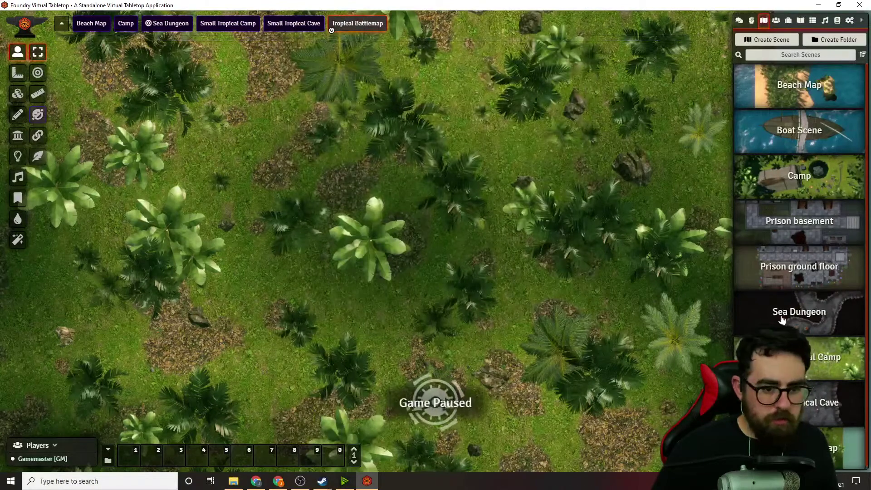
Check the grid over the Tropical Battlemap background in the grid configuration tool, and leave the scene settings without changing them
{"action": "scroll", "coordinate": [781, 323], "scroll_direction": "down", "scroll_amount": 2}
{"action": "right_click", "coordinate": [781, 444]}
{"action": "left_click", "coordinate": [777, 327]}
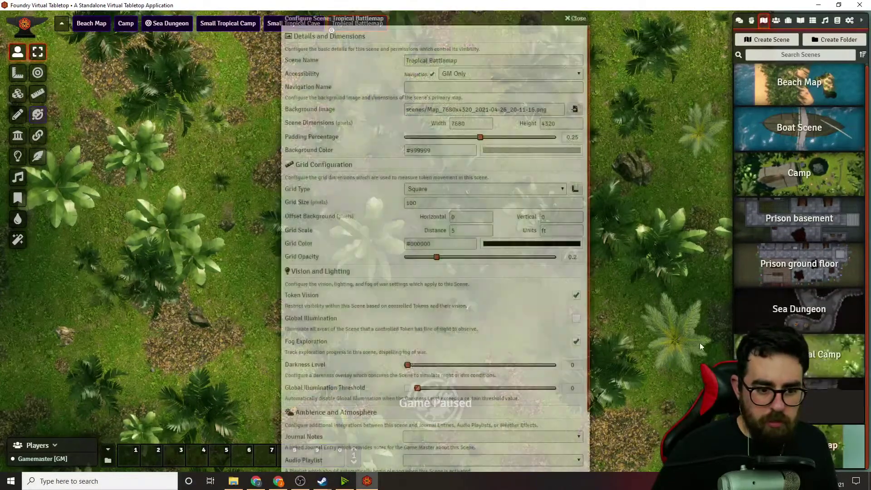
{"action": "left_click", "coordinate": [575, 189]}
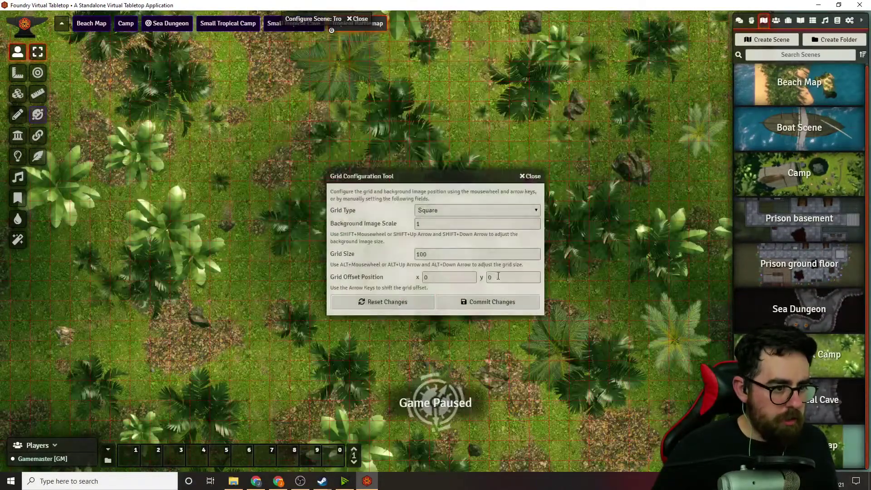
{"action": "left_click_drag", "start_coordinate": [475, 176], "coordinate": [250, 136]}
{"action": "scroll", "coordinate": [463, 247], "scroll_direction": "up", "scroll_amount": 4}
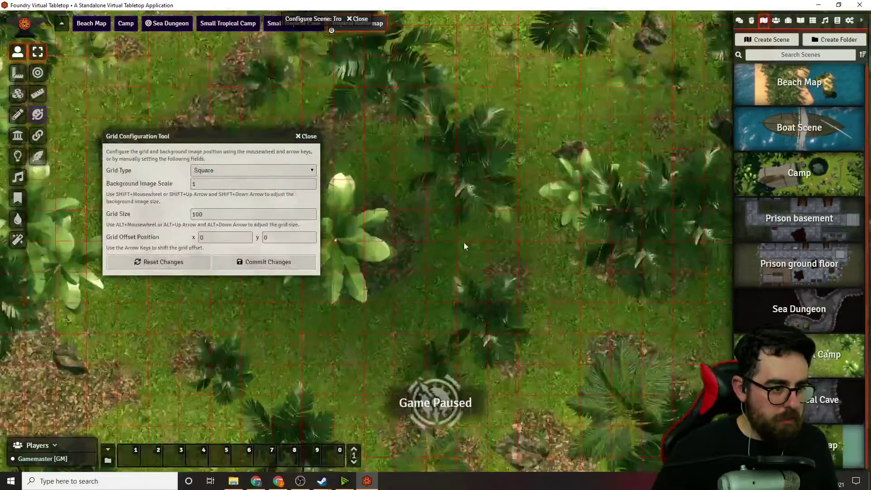
{"action": "scroll", "coordinate": [463, 243], "scroll_direction": "down", "scroll_amount": 5}
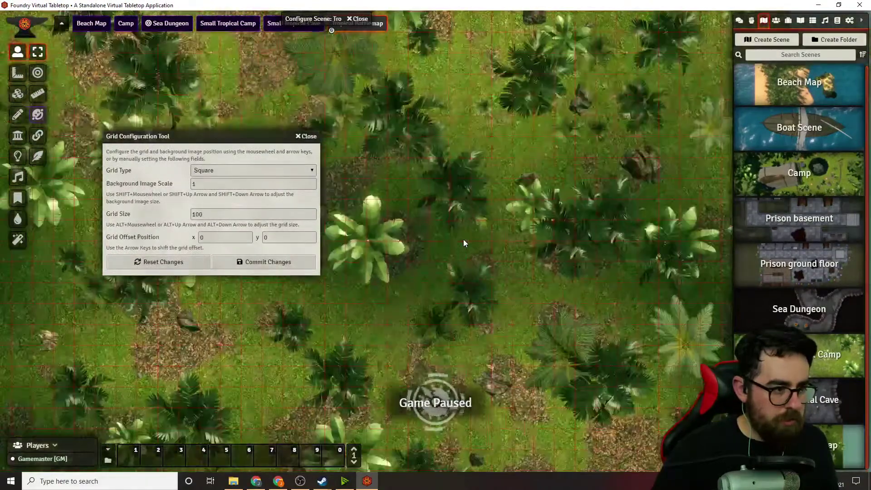
{"action": "scroll", "coordinate": [464, 238], "scroll_direction": "up", "scroll_amount": 2}
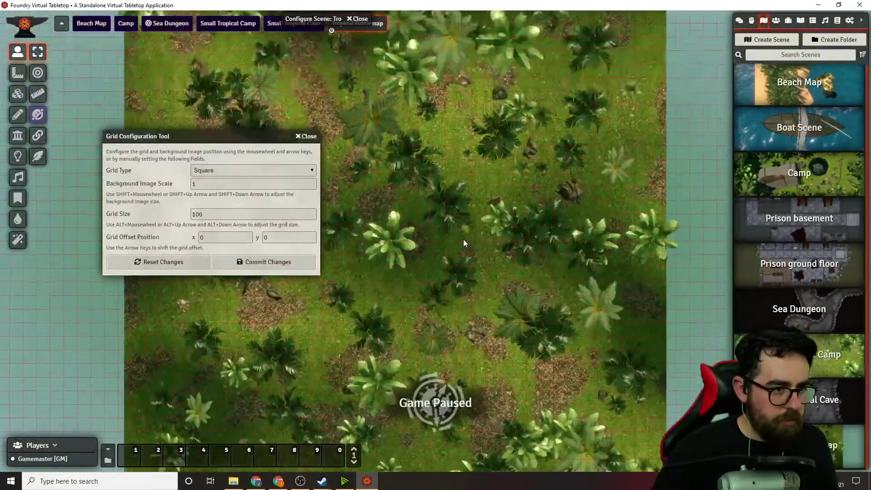
{"action": "left_click", "coordinate": [306, 136]}
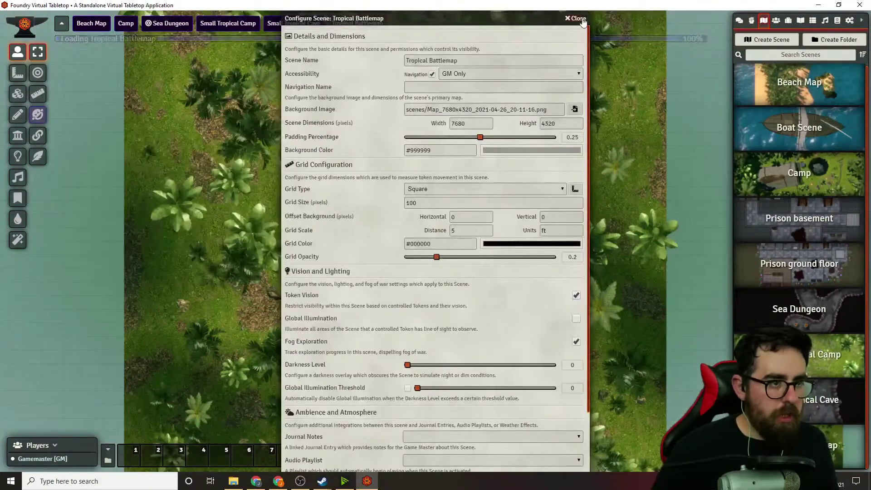
{"action": "key", "text": "Escape"}
{"action": "scroll", "coordinate": [530, 269], "scroll_direction": "down", "scroll_amount": 6}
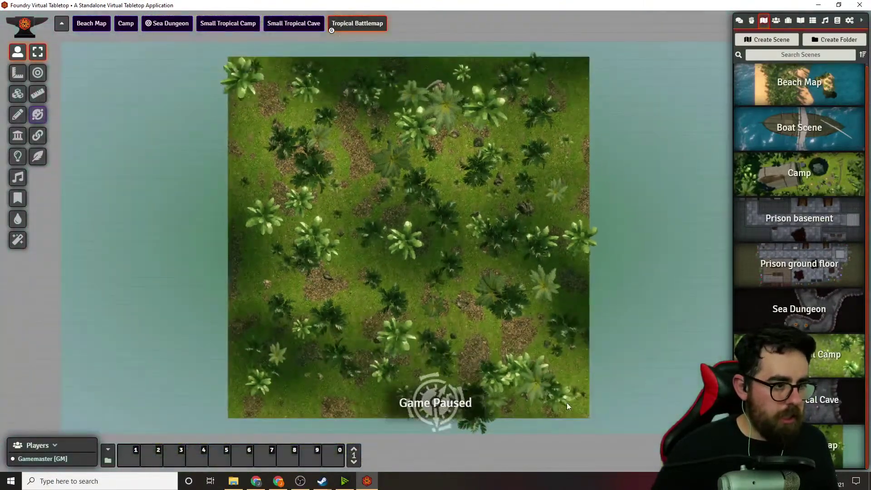
Enclose the square jungle area with walls along its edges, and place the first character from the Players folder near the map's upper middle
{"action": "left_click", "coordinate": [23, 136]}
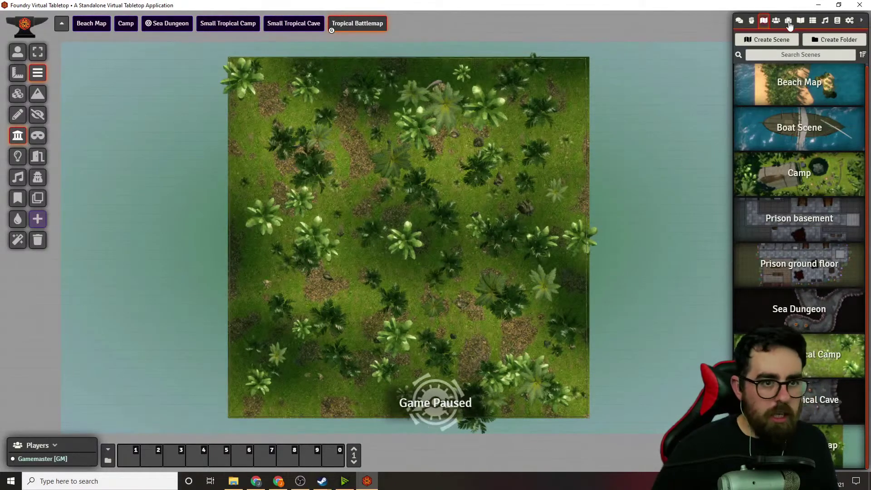
{"action": "left_click", "coordinate": [776, 21]}
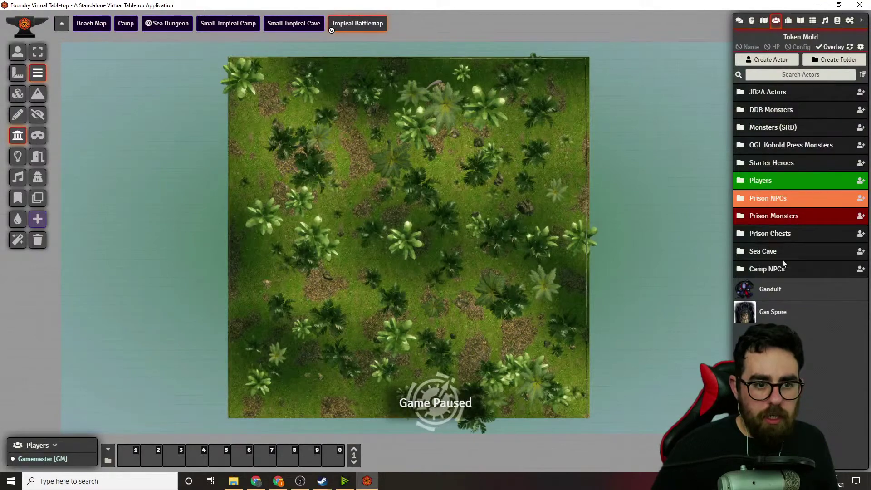
{"action": "left_click", "coordinate": [771, 180]}
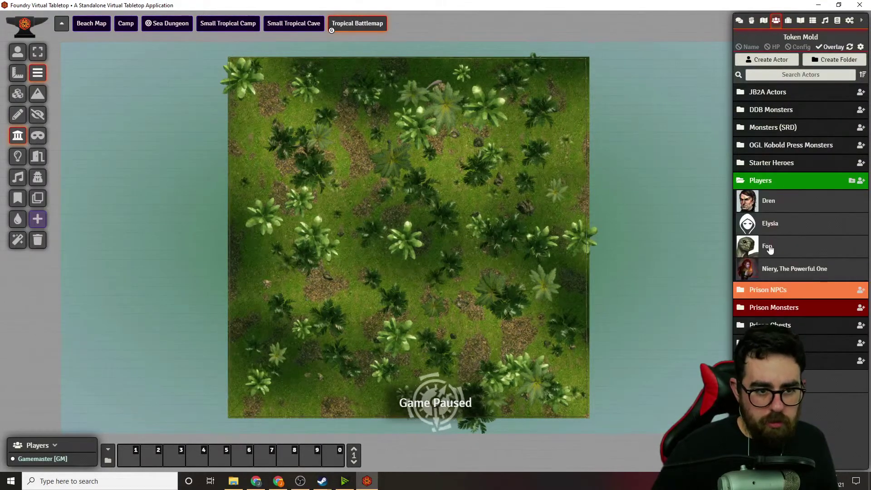
{"action": "left_click_drag", "start_coordinate": [767, 203], "coordinate": [366, 186]}
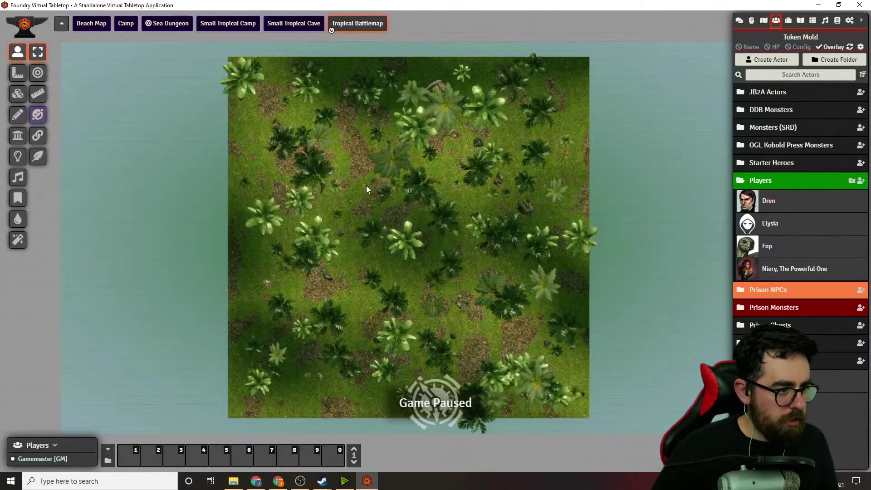
Select the placed character token and move it toward the upper-left part of the jungle to test its vision
{"action": "scroll", "coordinate": [366, 186], "scroll_direction": "up", "scroll_amount": 4}
{"action": "scroll", "coordinate": [366, 186], "scroll_direction": "up", "scroll_amount": 6}
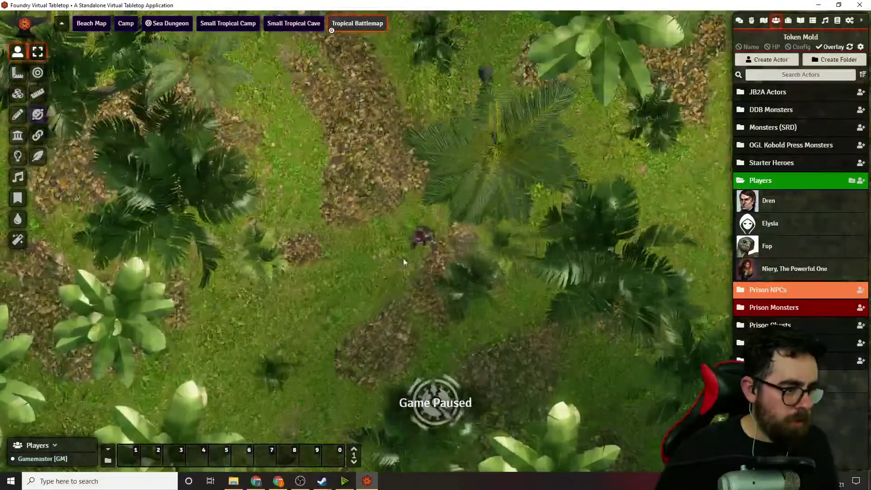
{"action": "left_click", "coordinate": [420, 236]}
{"action": "scroll", "coordinate": [462, 275], "scroll_direction": "down", "scroll_amount": 5}
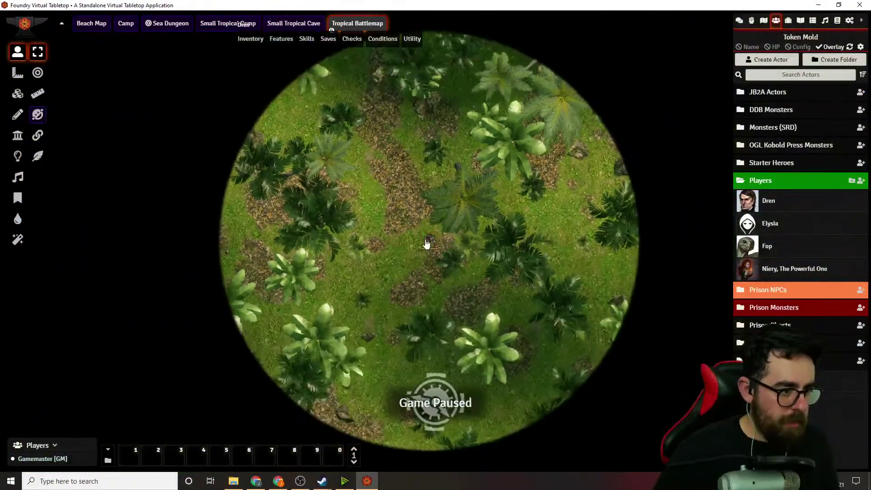
{"action": "left_click_drag", "start_coordinate": [426, 243], "coordinate": [272, 153]}
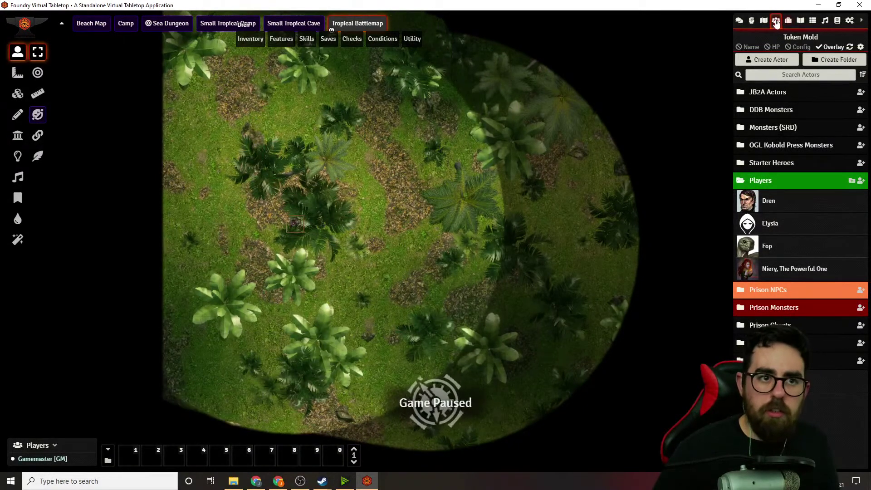
Enable Global Illumination for the Tropical Battlemap scene, save the changes, and check the lit map
{"action": "left_click", "coordinate": [764, 20]}
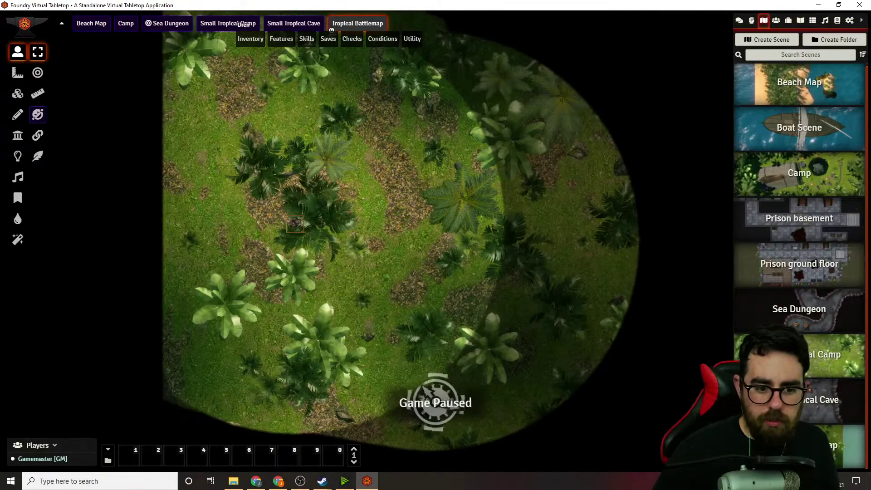
{"action": "left_click", "coordinate": [844, 445]}
{"action": "scroll", "coordinate": [489, 308], "scroll_direction": "down", "scroll_amount": 2}
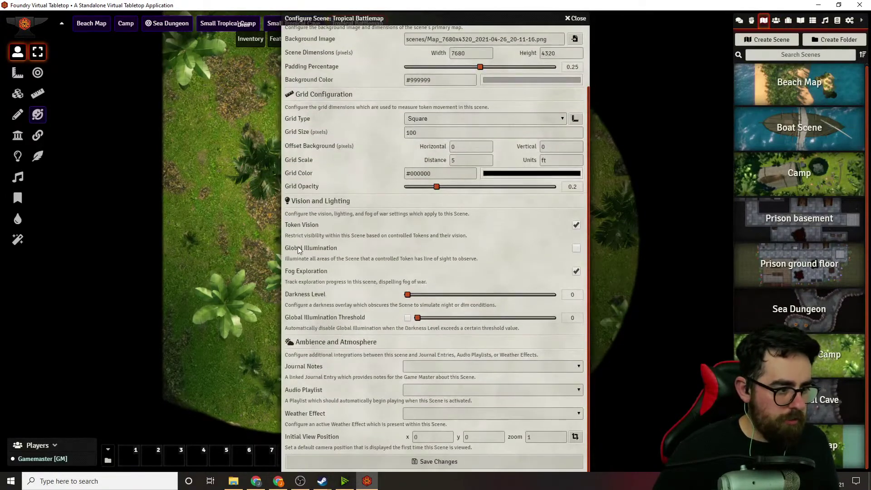
{"action": "left_click", "coordinate": [576, 248]}
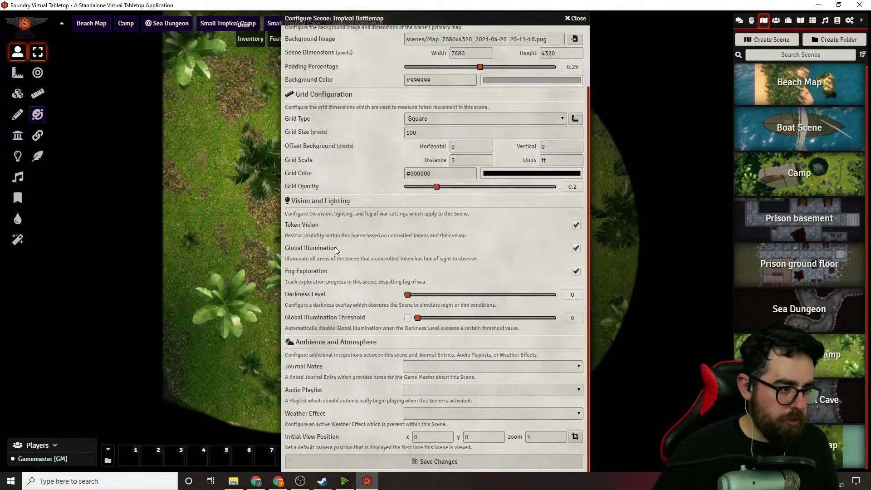
{"action": "left_click", "coordinate": [443, 457]}
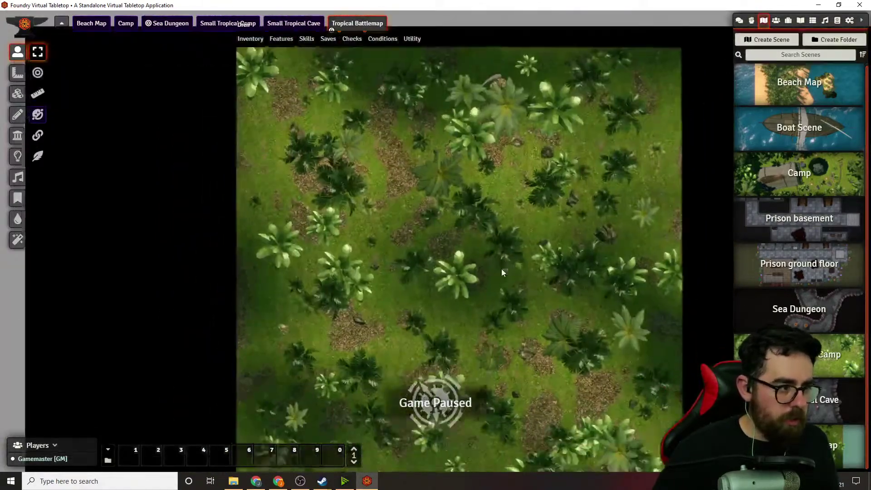
{"action": "scroll", "coordinate": [266, 224], "scroll_direction": "up", "scroll_amount": 8}
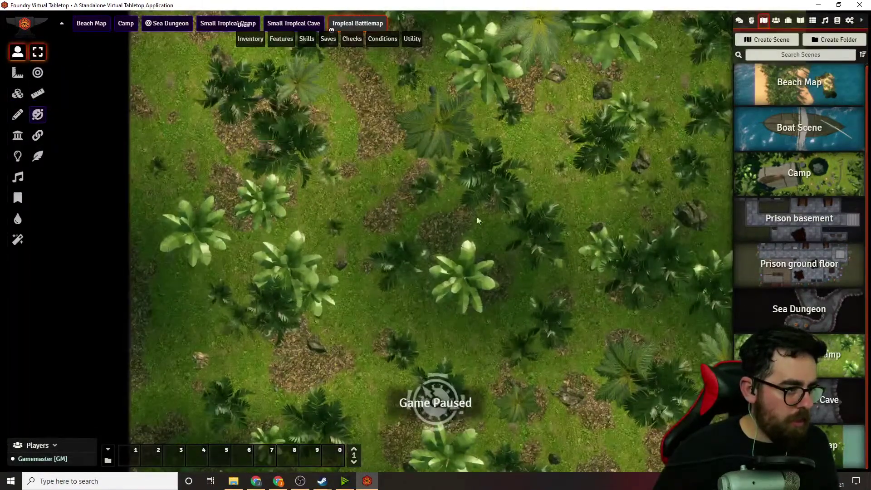
Inspect the whole lit Tropical Battlemap, checking the jungle from edge to edge and the area around the character token
{"action": "scroll", "coordinate": [523, 259], "scroll_direction": "down", "scroll_amount": 8}
{"action": "right_click_drag", "start_coordinate": [436, 236], "coordinate": [426, 301]}
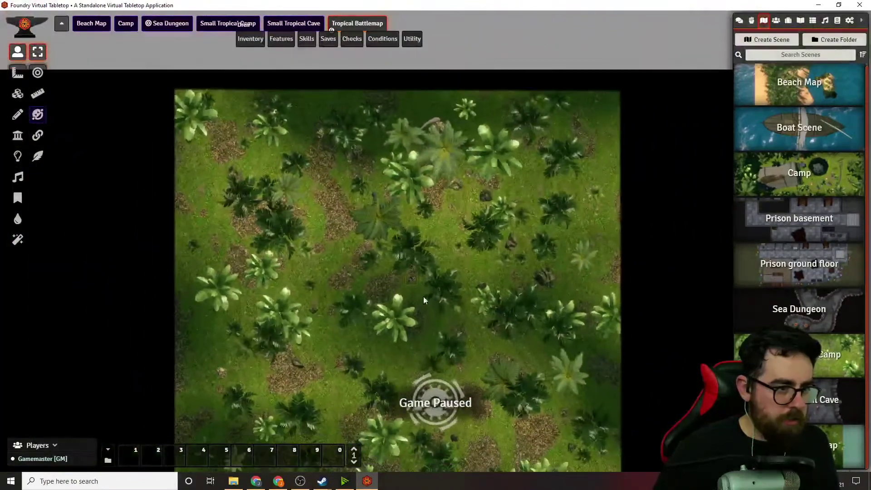
{"action": "scroll", "coordinate": [610, 280], "scroll_direction": "down", "scroll_amount": 1}
{"action": "right_click_drag", "start_coordinate": [610, 280], "coordinate": [616, 148]}
{"action": "right_click_drag", "start_coordinate": [538, 290], "coordinate": [485, 309]}
{"action": "scroll", "coordinate": [486, 309], "scroll_direction": "up", "scroll_amount": 8}
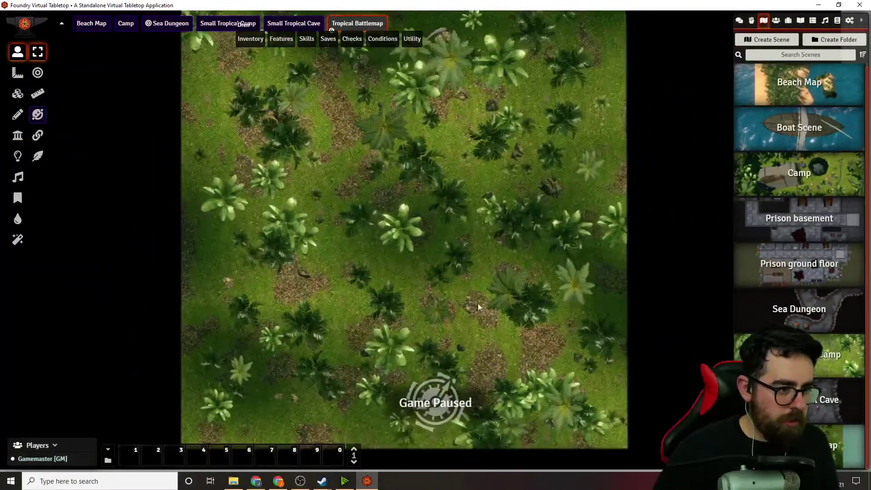
{"action": "scroll", "coordinate": [371, 223], "scroll_direction": "up", "scroll_amount": 5}
{"action": "right_click_drag", "start_coordinate": [355, 239], "coordinate": [328, 325]}
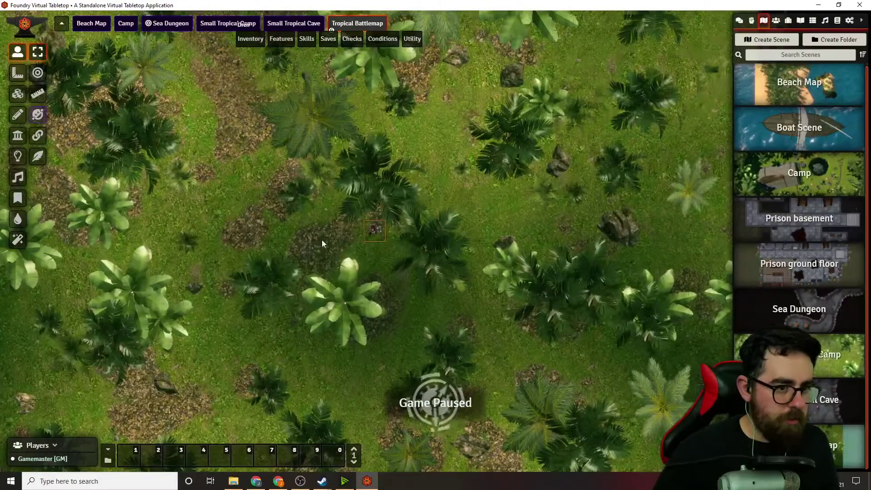
Move the character token through the middle of the jungle to test its vision under the scene's global lighting
{"action": "scroll", "coordinate": [336, 235], "scroll_direction": "up", "scroll_amount": 3}
{"action": "left_click_drag", "start_coordinate": [359, 227], "coordinate": [470, 213]}
{"action": "right_click_drag", "start_coordinate": [481, 239], "coordinate": [476, 192]}
{"action": "scroll", "coordinate": [456, 300], "scroll_direction": "up", "scroll_amount": 5}
{"action": "scroll", "coordinate": [456, 303], "scroll_direction": "up", "scroll_amount": 4}
{"action": "left_click_drag", "start_coordinate": [427, 210], "coordinate": [435, 239]}
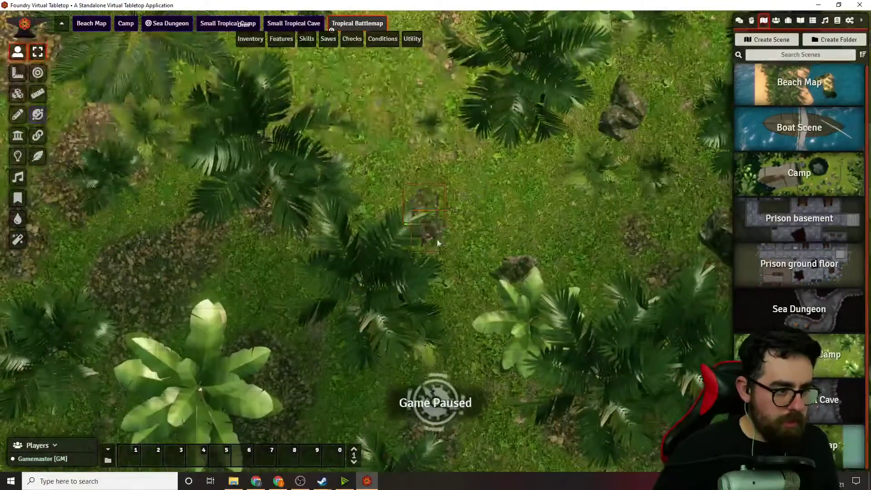
{"action": "scroll", "coordinate": [445, 257], "scroll_direction": "down", "scroll_amount": 1}
{"action": "scroll", "coordinate": [437, 265], "scroll_direction": "down", "scroll_amount": 8}
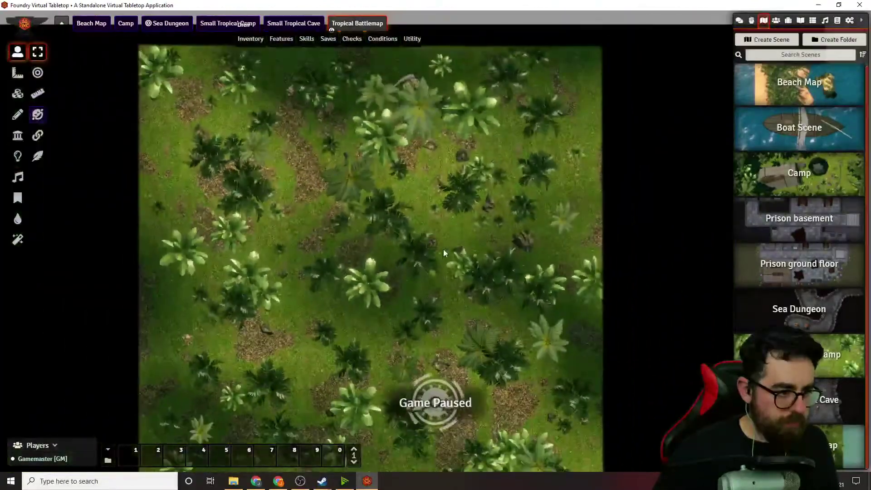
{"action": "right_click_drag", "start_coordinate": [434, 323], "coordinate": [457, 277]}
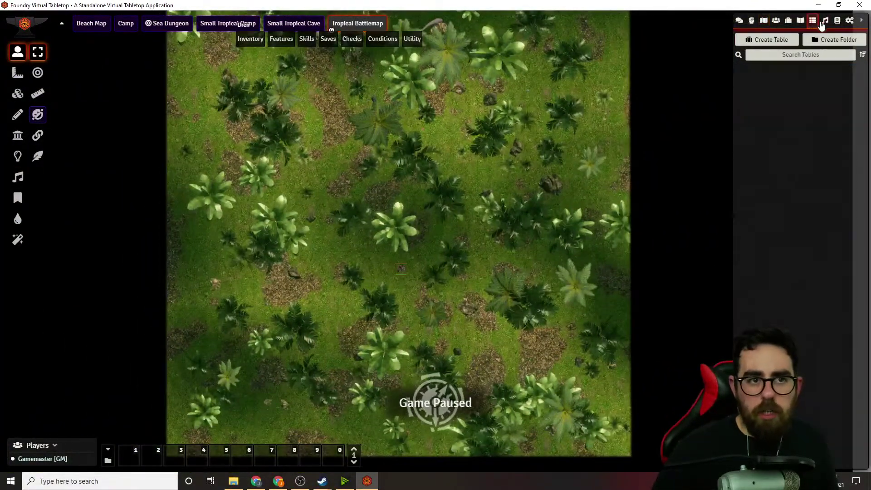
Find the harpy in the Monsters (SRD) compendium, import it as an actor, and close its character sheet
{"action": "left_click", "coordinate": [837, 22]}
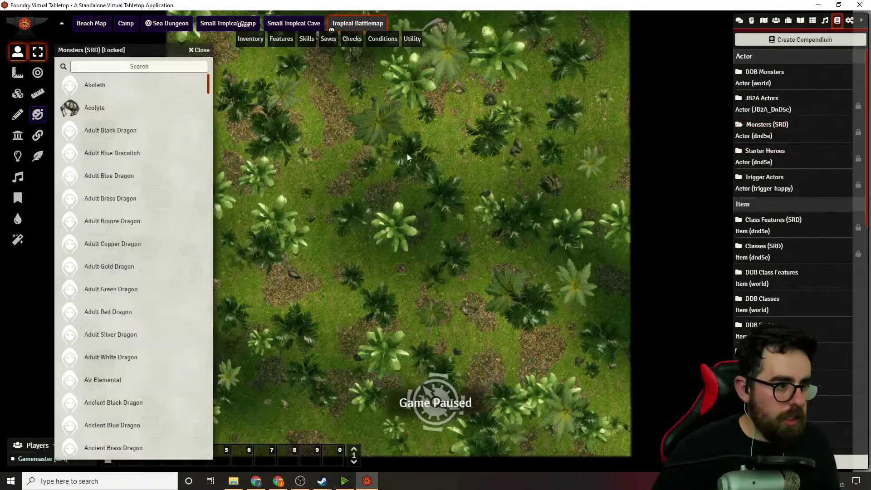
{"action": "type", "text": "harpy"}
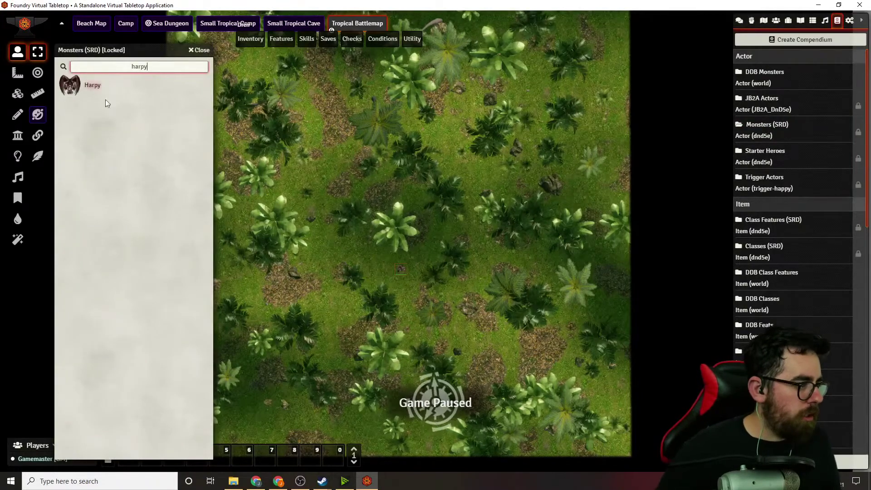
{"action": "scroll", "coordinate": [338, 202], "scroll_direction": "up", "scroll_amount": 4}
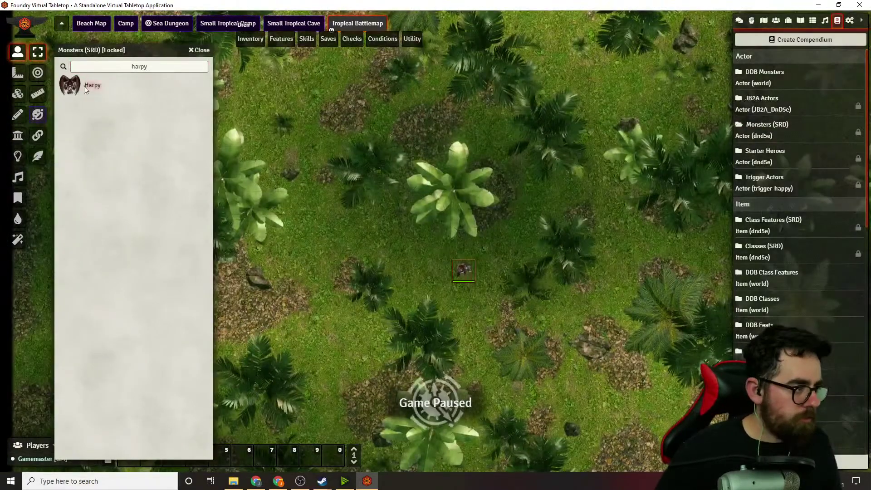
{"action": "right_click", "coordinate": [86, 86]}
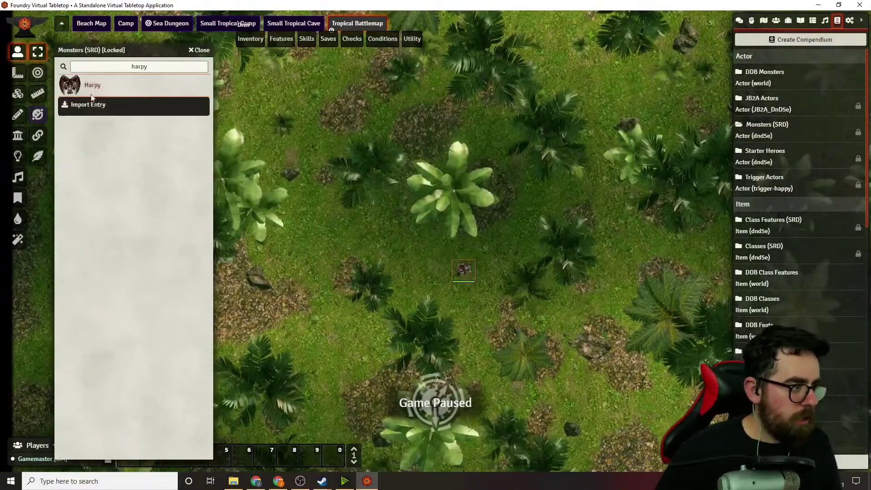
{"action": "left_click", "coordinate": [91, 105]}
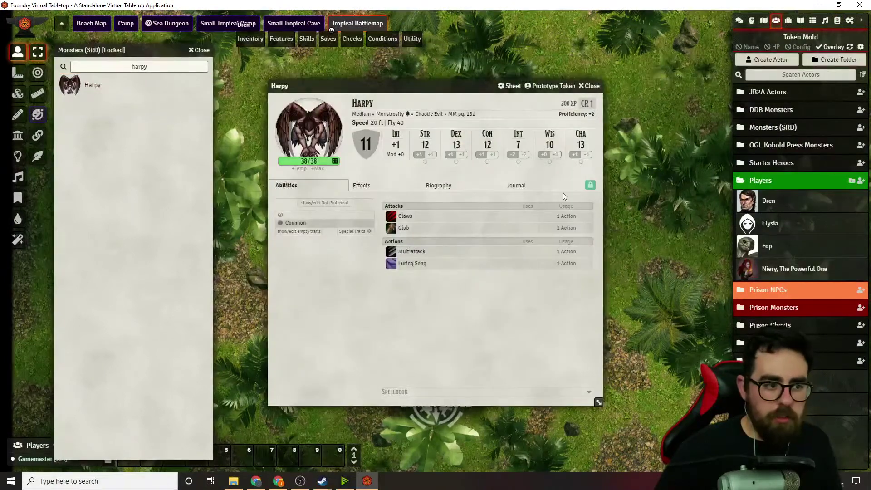
{"action": "left_click", "coordinate": [589, 86]}
Collapse the Players folder and place four Harpy tokens around the character in the middle of the map
{"action": "left_click", "coordinate": [785, 181]}
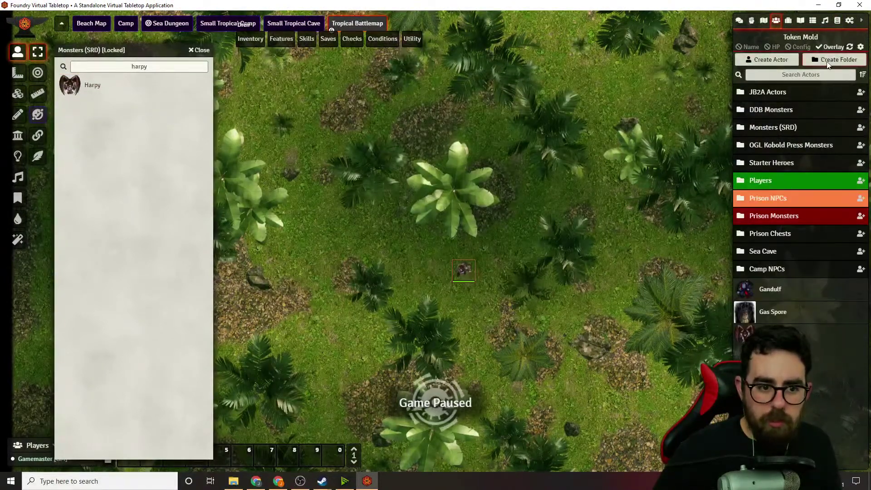
{"action": "left_click_drag", "start_coordinate": [744, 335], "coordinate": [370, 243]}
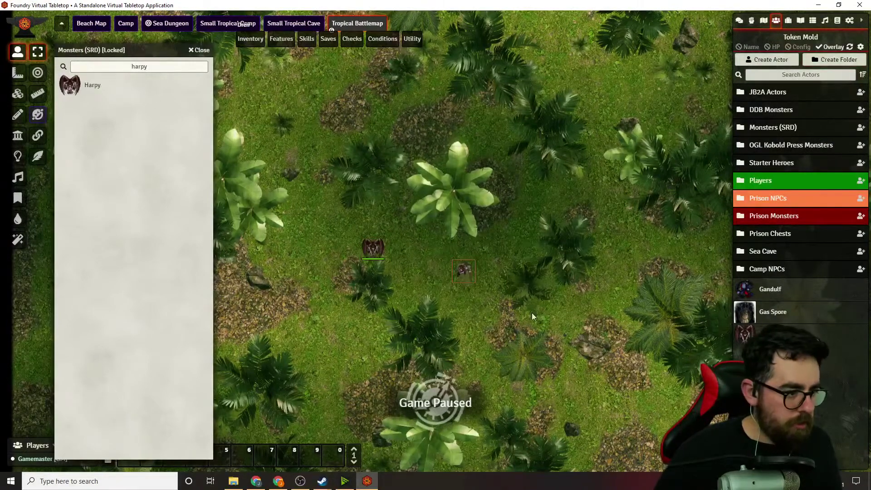
{"action": "left_click_drag", "start_coordinate": [745, 335], "coordinate": [508, 360]}
{"action": "left_click_drag", "start_coordinate": [745, 334], "coordinate": [372, 339]}
{"action": "scroll", "coordinate": [516, 328], "scroll_direction": "down", "scroll_amount": 3}
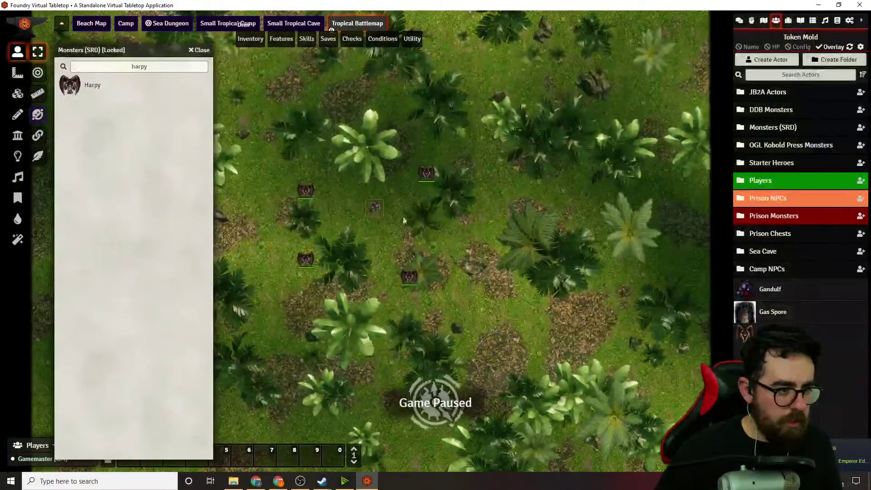
Select the character and all the Harpy tokens on the Tropical Battlemap and delete them
{"action": "left_click_drag", "start_coordinate": [271, 135], "coordinate": [490, 347]}
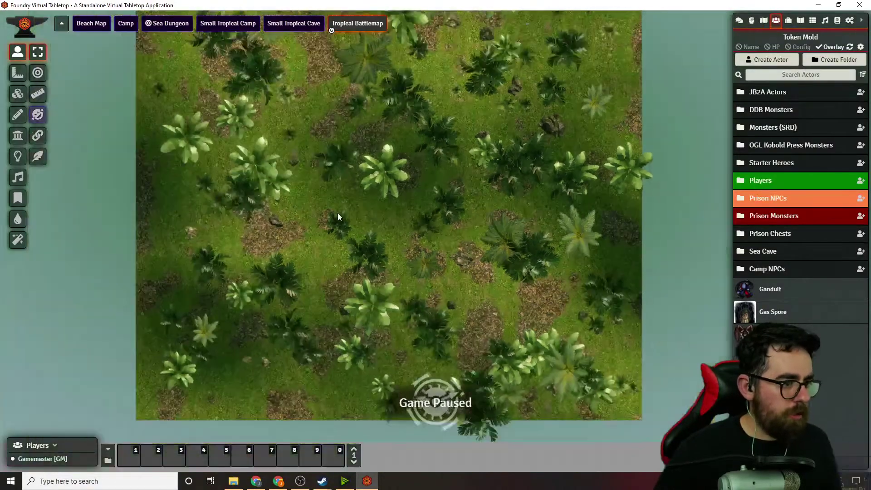
{"action": "scroll", "coordinate": [337, 213], "scroll_direction": "down", "scroll_amount": 3}
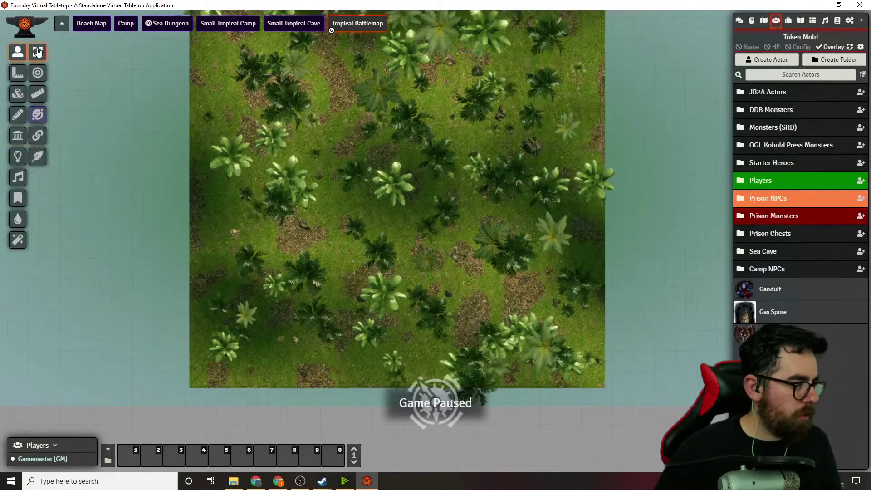
{"action": "right_click_drag", "start_coordinate": [276, 144], "coordinate": [336, 181]}
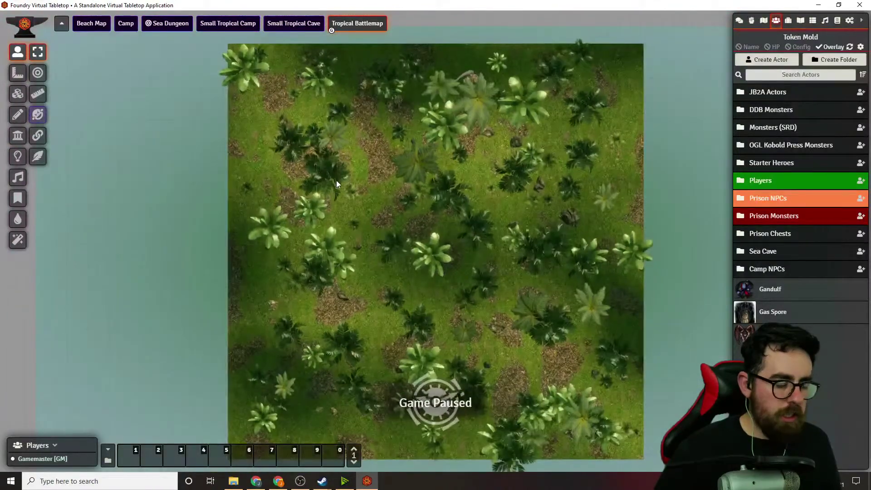
Review the Small Tropical Cave and Small Tropical Camp scenes for comparison, and return to the Tropical Battlemap scene
{"action": "left_click", "coordinate": [293, 23]}
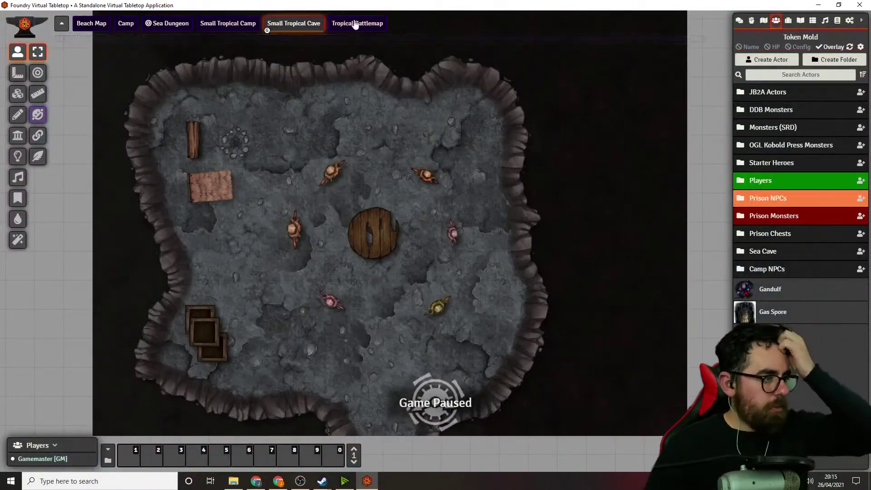
{"action": "left_click", "coordinate": [351, 24]}
{"action": "left_click", "coordinate": [228, 23]}
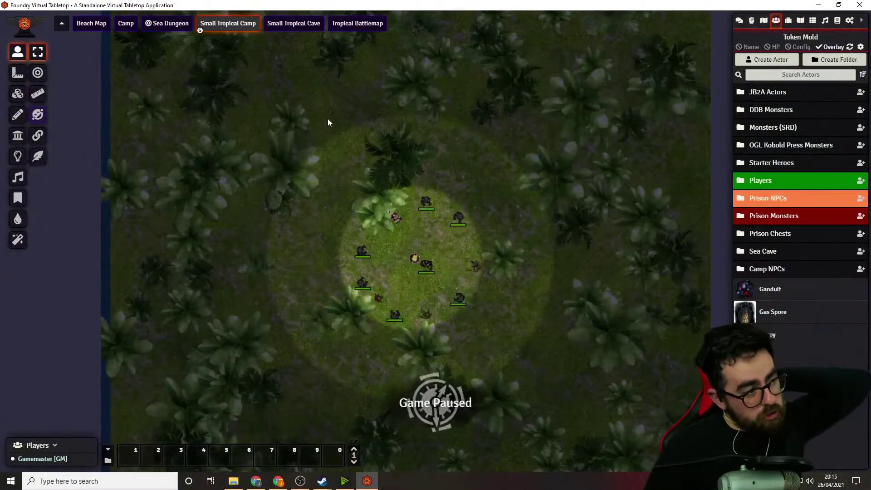
{"action": "left_click", "coordinate": [357, 25]}
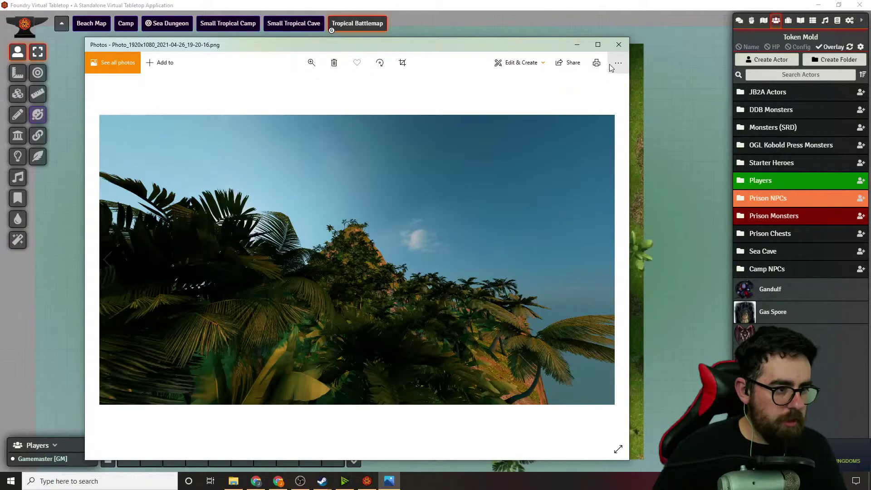
Close the leftover photo preview and FlowScape properties window, and start FlowScape from its launch screen
{"action": "left_click", "coordinate": [618, 44]}
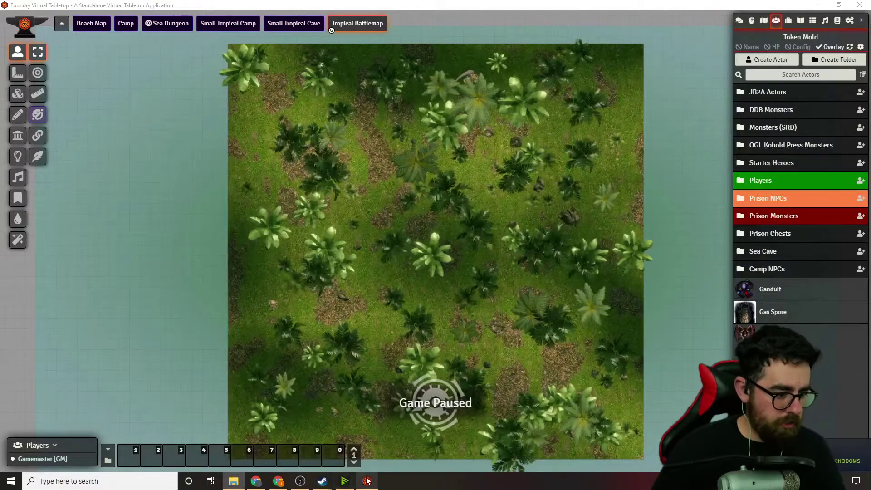
{"action": "mouse_move", "coordinate": [322, 481]}
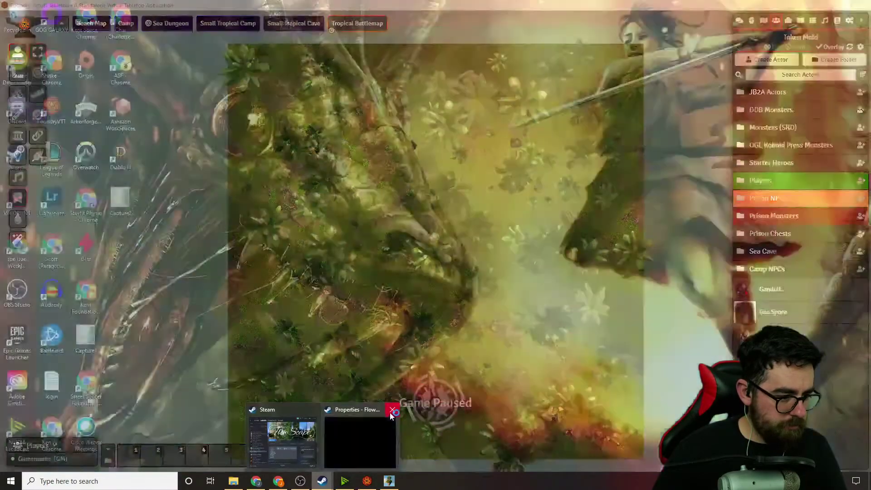
{"action": "left_click", "coordinate": [391, 411]}
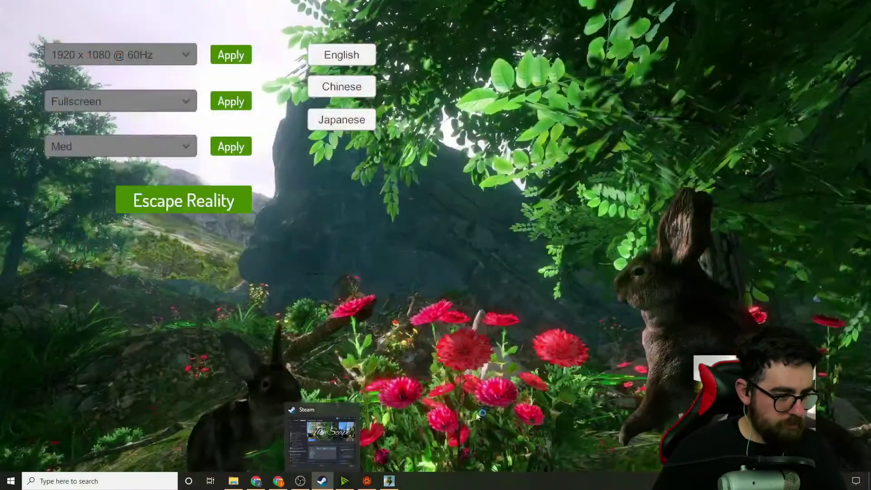
{"action": "left_click", "coordinate": [224, 203]}
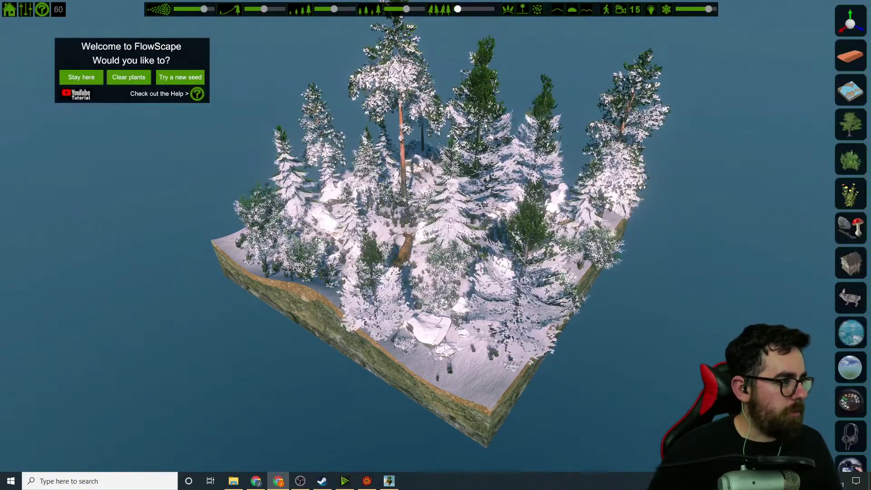
Switch to FlowScape and load the saved tropical mountain scene, the second one among the saves
{"action": "key", "text": "alt+Tab"}
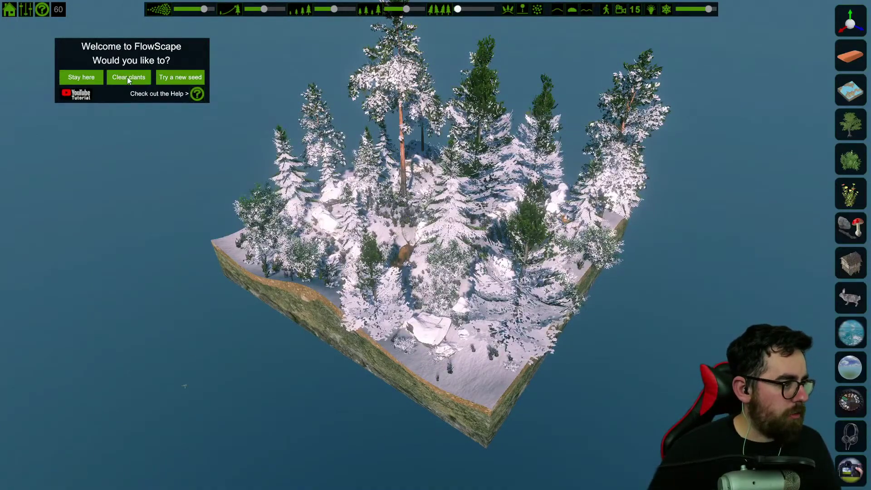
{"action": "left_click", "coordinate": [10, 9]}
{"action": "left_click", "coordinate": [15, 44]}
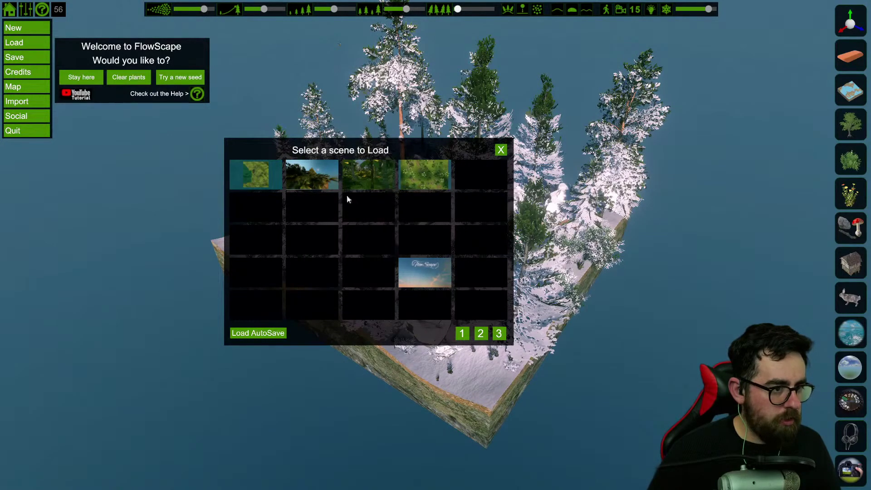
{"action": "left_click", "coordinate": [325, 170]}
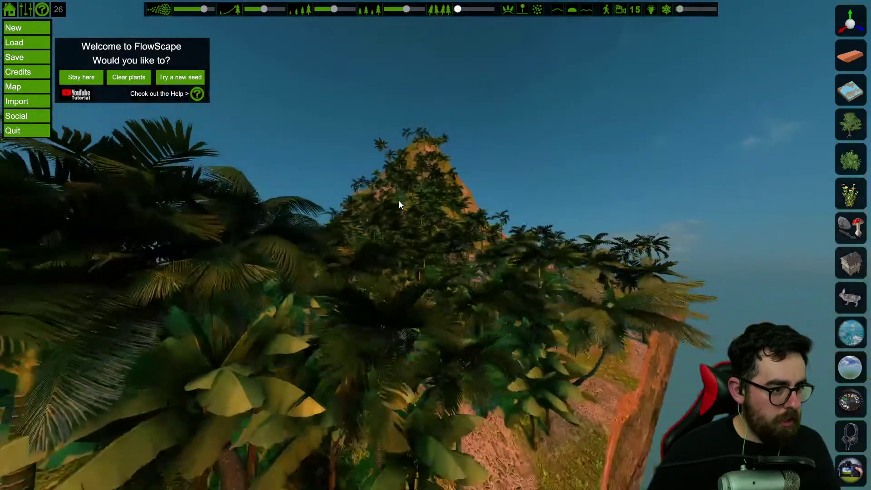
Examine the loaded tropical scene by flying in and out among the palms and toward the mountain
{"action": "key", "text": "s"}
{"action": "mouse_move", "coordinate": [398, 200]}
{"action": "right_mouse_down"}
{"action": "mouse_move", "coordinate": [406, 195]}
{"action": "mouse_move", "coordinate": [390, 197]}
{"action": "right_mouse_up"}
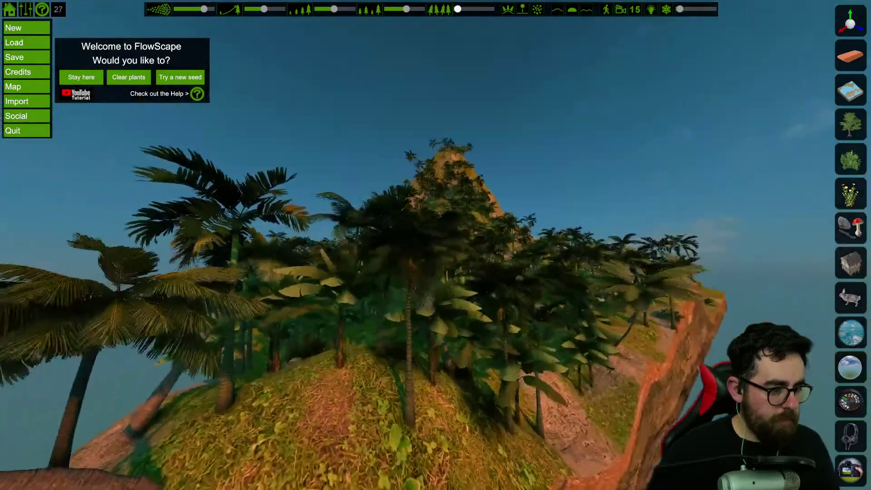
{"action": "key", "text": "w"}
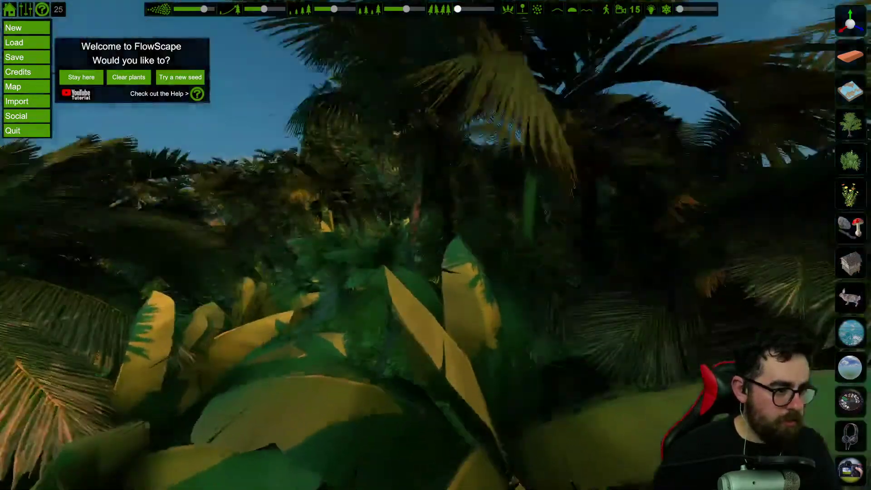
{"action": "key", "text": "s"}
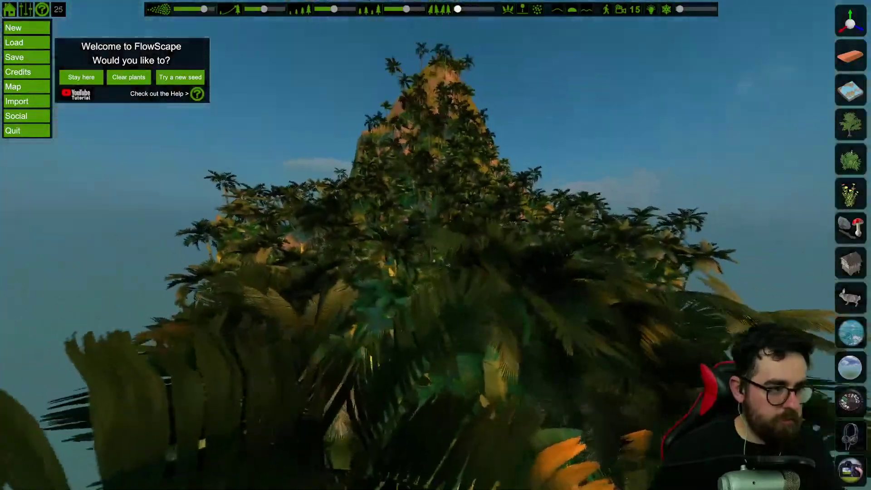
{"action": "key", "text": "w"}
{"action": "key", "text": "w"}
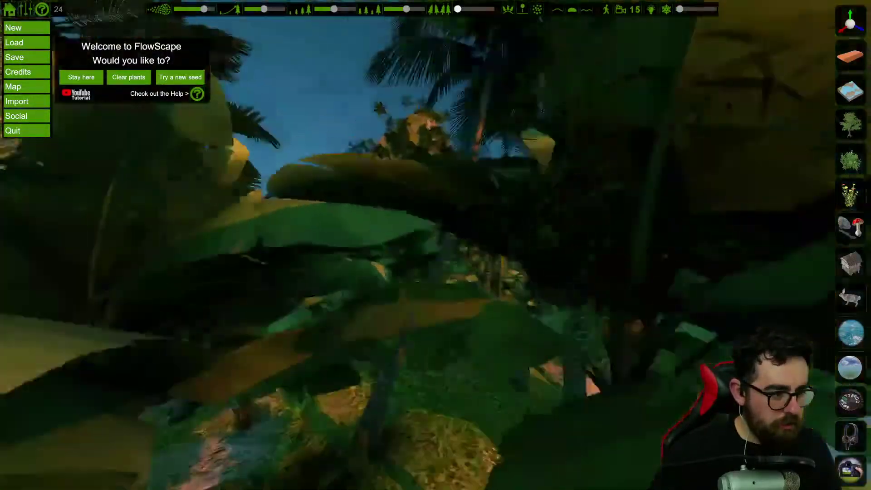
{"action": "key", "text": "w"}
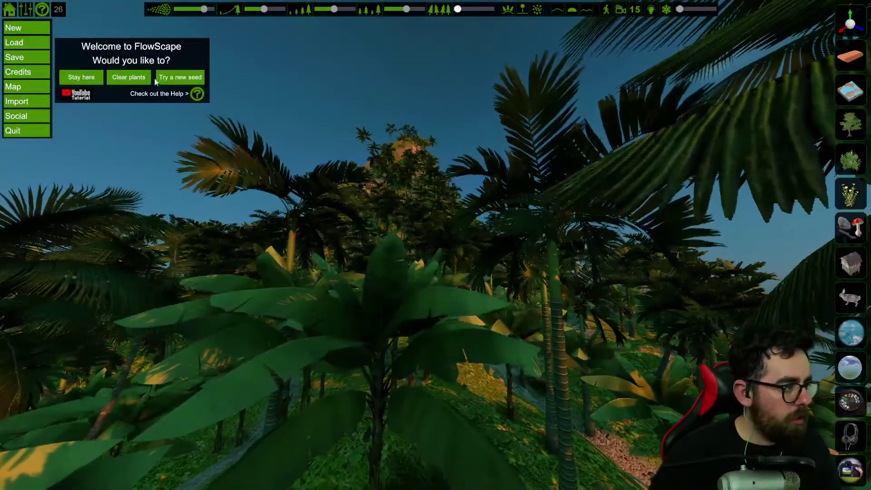
Stay in the loaded scene, dismissing the welcome prompt and main menu, and slightly raise the first brush setting
{"action": "left_click", "coordinate": [89, 75]}
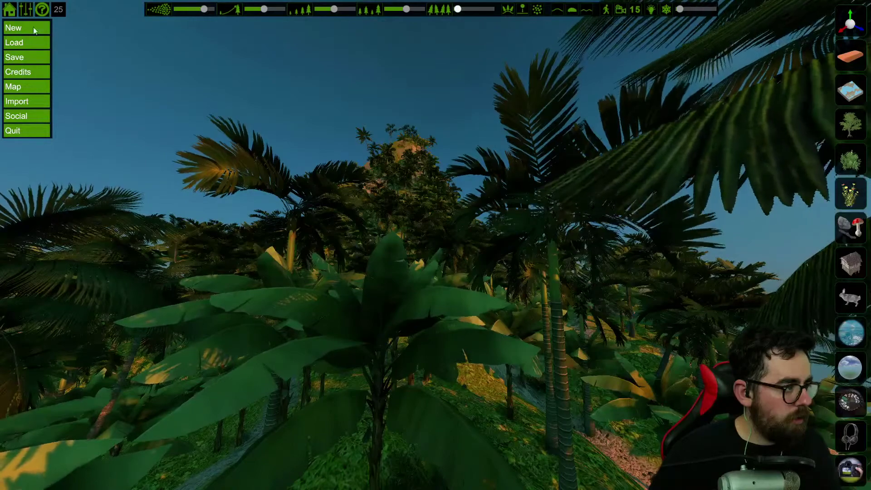
{"action": "left_click", "coordinate": [9, 11]}
{"action": "key", "text": "s"}
{"action": "key", "text": "s"}
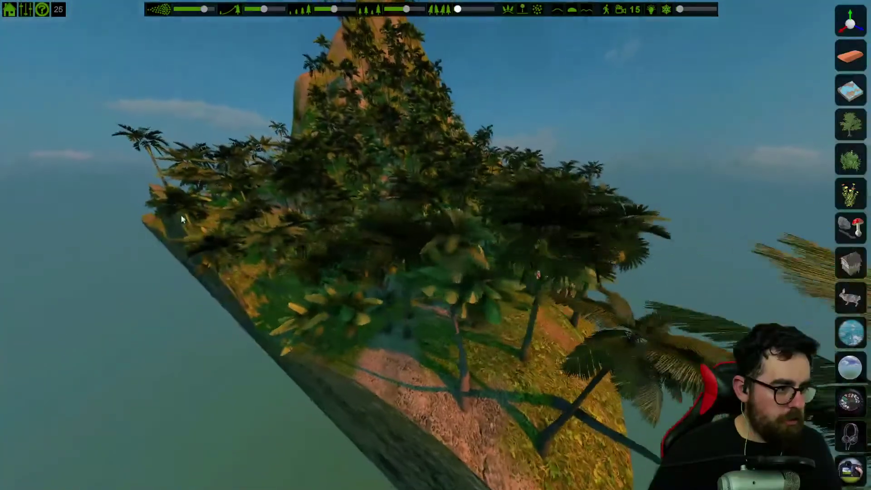
{"action": "left_click", "coordinate": [210, 10]}
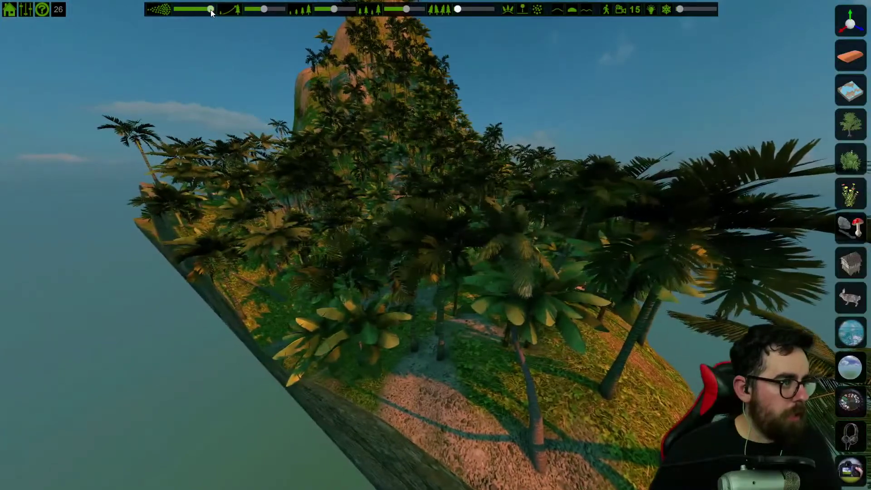
Paint additional palm trees of two kinds densely across the foreground and up the slopes of the mountain
{"action": "key", "text": "a"}
{"action": "right_click_drag", "start_coordinate": [219, 10], "coordinate": [307, 105]}
{"action": "key", "text": "d"}
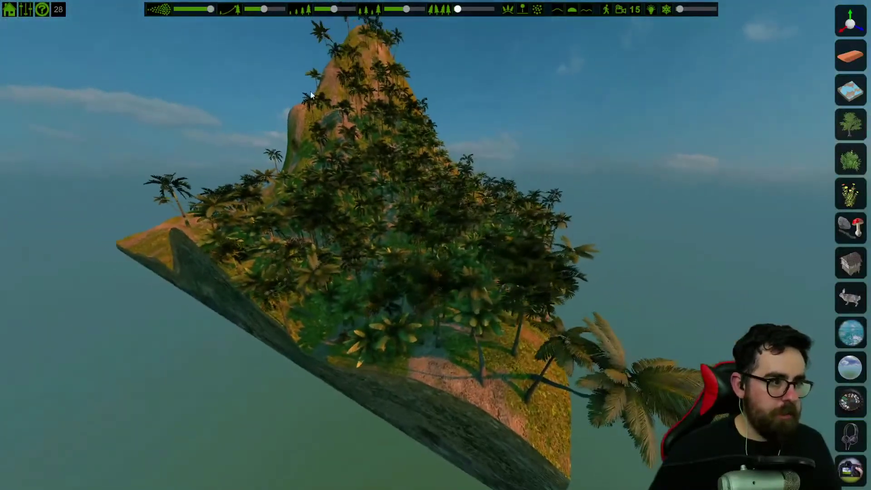
{"action": "key", "text": "w"}
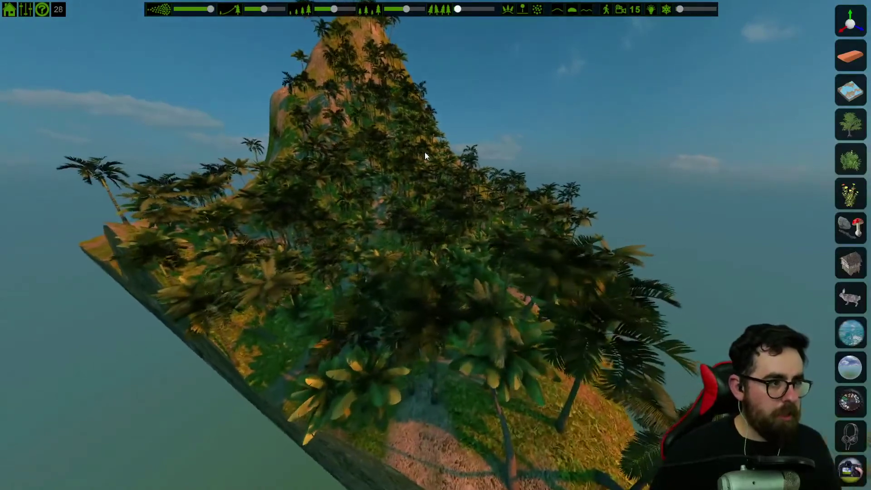
{"action": "key", "text": "d"}
{"action": "left_click", "coordinate": [845, 128]}
{"action": "key", "text": "s"}
{"action": "left_click", "coordinate": [814, 299]}
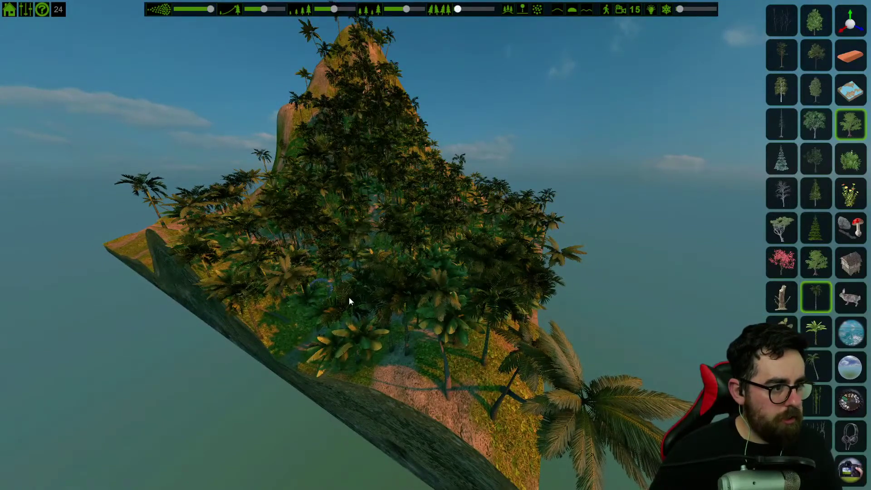
{"action": "left_click_drag", "start_coordinate": [331, 294], "coordinate": [324, 266]}
{"action": "mouse_move", "coordinate": [301, 228]}
{"action": "left_mouse_down"}
{"action": "mouse_move", "coordinate": [372, 318]}
{"action": "mouse_move", "coordinate": [426, 350]}
{"action": "mouse_move", "coordinate": [459, 265]}
{"action": "mouse_move", "coordinate": [425, 188]}
{"action": "left_mouse_up"}
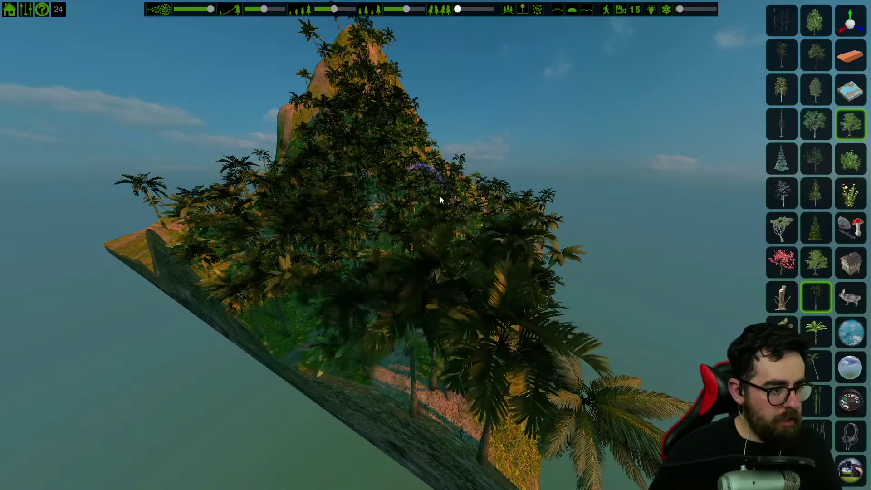
{"action": "mouse_move", "coordinate": [464, 214]}
{"action": "left_mouse_down"}
{"action": "mouse_move", "coordinate": [343, 344]}
{"action": "mouse_move", "coordinate": [221, 256]}
{"action": "mouse_move", "coordinate": [267, 262]}
{"action": "mouse_move", "coordinate": [318, 98]}
{"action": "mouse_move", "coordinate": [283, 159]}
{"action": "left_mouse_up"}
{"action": "mouse_move", "coordinate": [306, 130]}
{"action": "left_mouse_down"}
{"action": "mouse_move", "coordinate": [267, 252]}
{"action": "mouse_move", "coordinate": [297, 167]}
{"action": "mouse_move", "coordinate": [507, 252]}
{"action": "mouse_move", "coordinate": [391, 249]}
{"action": "left_mouse_up"}
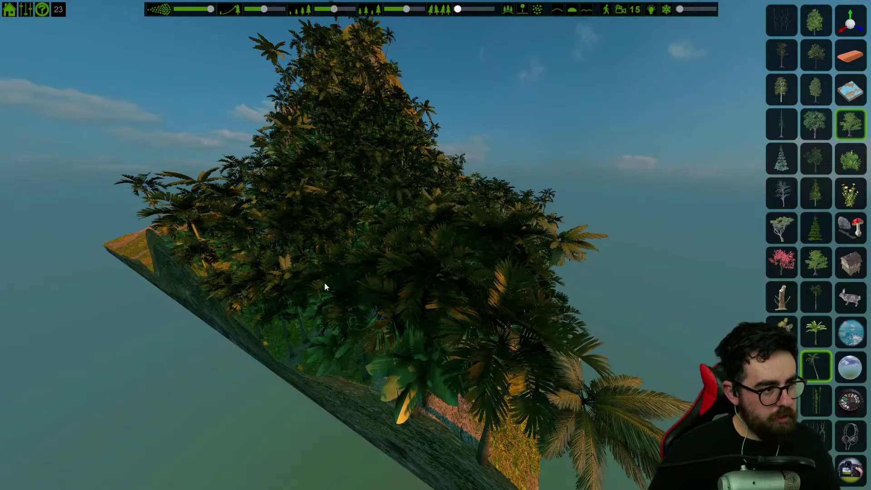
Choose the fern-like bush for planting and lower the viewpoint among the palms, looking up at the mountain peak
{"action": "left_click", "coordinate": [856, 169]}
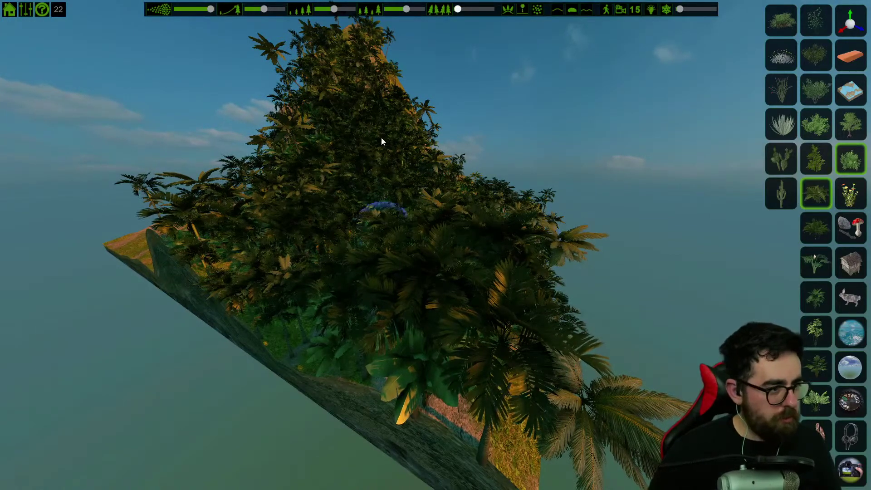
{"action": "key", "text": "w"}
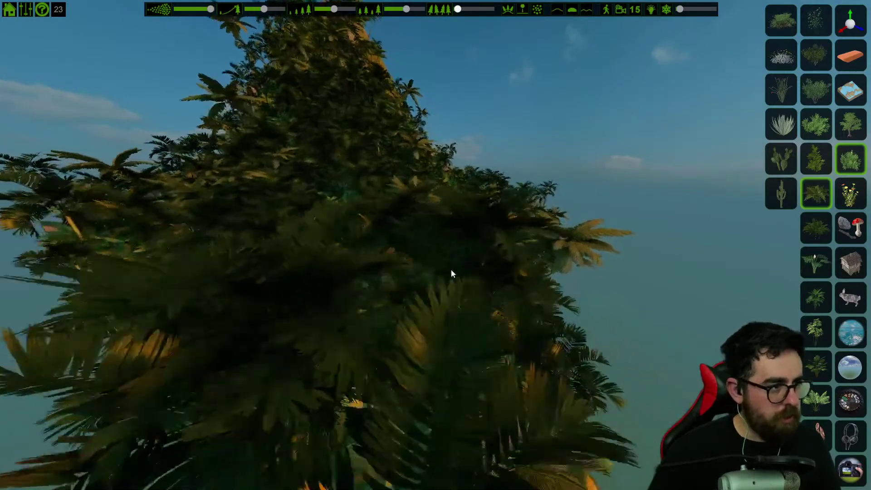
{"action": "right_click_drag", "start_coordinate": [451, 272], "coordinate": [383, 218]}
{"action": "key", "text": "s"}
{"action": "key", "text": "w"}
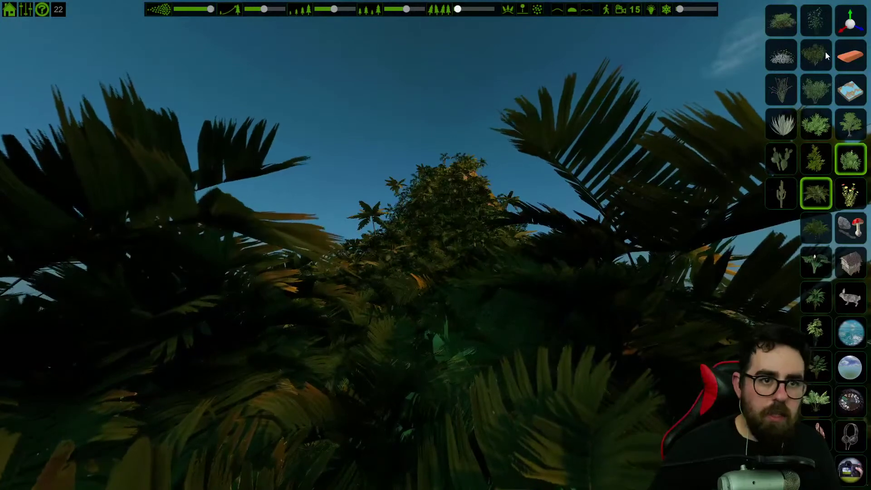
Erase the palm standing out beside the peak and frame the mountain between the foreground palm fronds
{"action": "left_click", "coordinate": [850, 55]}
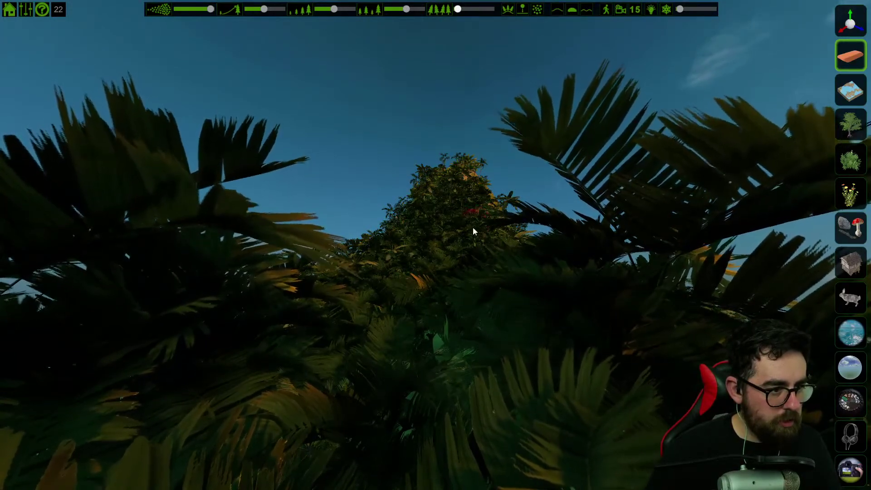
{"action": "mouse_move", "coordinate": [489, 328]}
{"action": "right_mouse_down"}
{"action": "mouse_move", "coordinate": [436, 363]}
{"action": "mouse_move", "coordinate": [409, 336]}
{"action": "mouse_move", "coordinate": [422, 318]}
{"action": "mouse_move", "coordinate": [435, 326]}
{"action": "mouse_move", "coordinate": [450, 277]}
{"action": "right_mouse_up"}
{"action": "key", "text": "w"}
{"action": "key", "text": "w"}
{"action": "mouse_move", "coordinate": [494, 322]}
{"action": "right_mouse_down"}
{"action": "mouse_move", "coordinate": [476, 408]}
{"action": "mouse_move", "coordinate": [481, 318]}
{"action": "mouse_move", "coordinate": [472, 309]}
{"action": "mouse_move", "coordinate": [459, 385]}
{"action": "mouse_move", "coordinate": [472, 308]}
{"action": "mouse_move", "coordinate": [474, 322]}
{"action": "mouse_move", "coordinate": [490, 329]}
{"action": "mouse_move", "coordinate": [572, 329]}
{"action": "mouse_move", "coordinate": [531, 307]}
{"action": "mouse_move", "coordinate": [494, 301]}
{"action": "mouse_move", "coordinate": [488, 254]}
{"action": "mouse_move", "coordinate": [497, 259]}
{"action": "right_mouse_up"}
{"action": "key", "text": "w"}
{"action": "key", "text": "w"}
{"action": "key", "text": "s"}
{"action": "key", "text": "w"}
{"action": "key", "text": "w"}
{"action": "key", "text": "s"}
{"action": "key", "text": "s"}
{"action": "key", "text": "s"}
{"action": "mouse_move", "coordinate": [497, 381]}
{"action": "right_mouse_down"}
{"action": "mouse_move", "coordinate": [512, 389]}
{"action": "mouse_move", "coordinate": [501, 379]}
{"action": "right_mouse_up"}
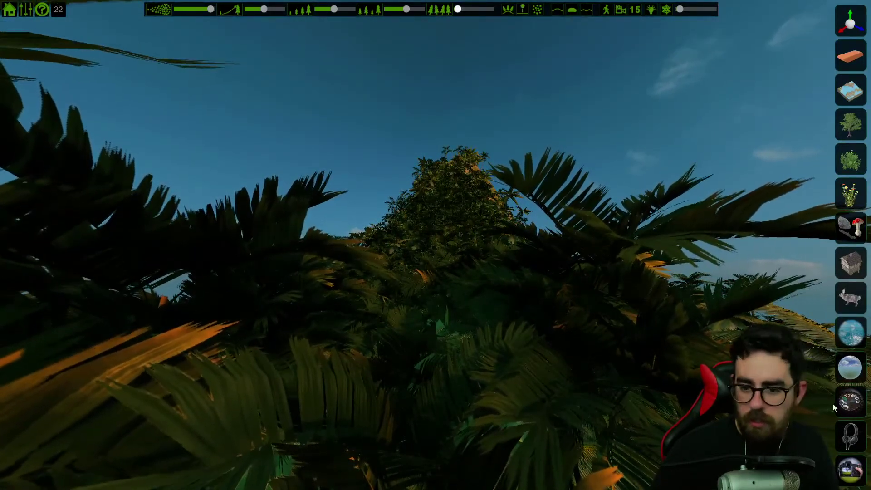
Take a photo of the framed mountain view, review the image, and close its preview
{"action": "key", "text": "alt+Tab"}
{"action": "key", "text": "alt+Tab"}
{"action": "key", "text": "alt+Tab"}
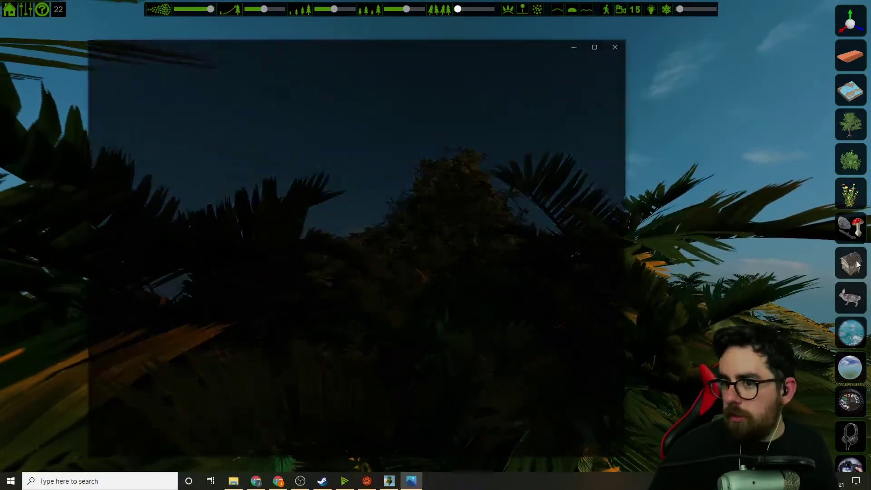
{"action": "scroll", "coordinate": [384, 214], "scroll_direction": "down", "scroll_amount": 1}
{"action": "scroll", "coordinate": [383, 214], "scroll_direction": "up", "scroll_amount": 1}
{"action": "scroll", "coordinate": [384, 214], "scroll_direction": "down", "scroll_amount": 1}
{"action": "scroll", "coordinate": [384, 218], "scroll_direction": "up", "scroll_amount": 1}
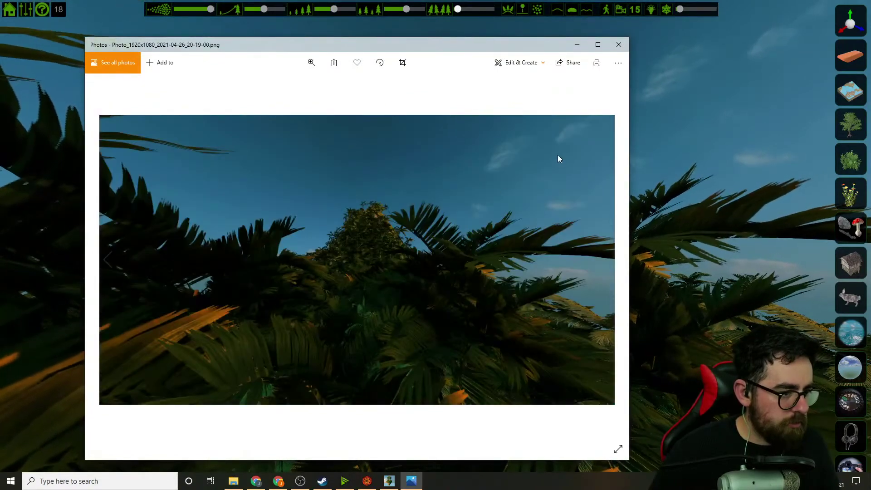
{"action": "left_click", "coordinate": [619, 44]}
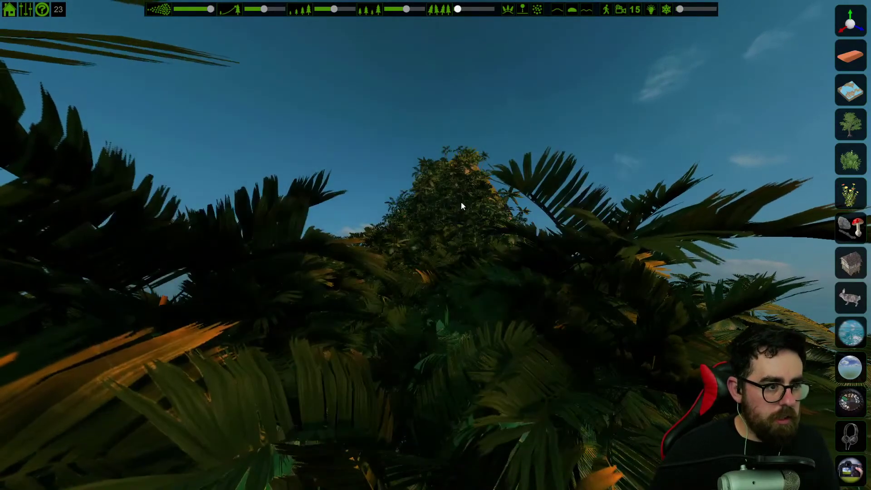
Save the scene over the second save slot and quit FlowScape
{"action": "left_click", "coordinate": [7, 7]}
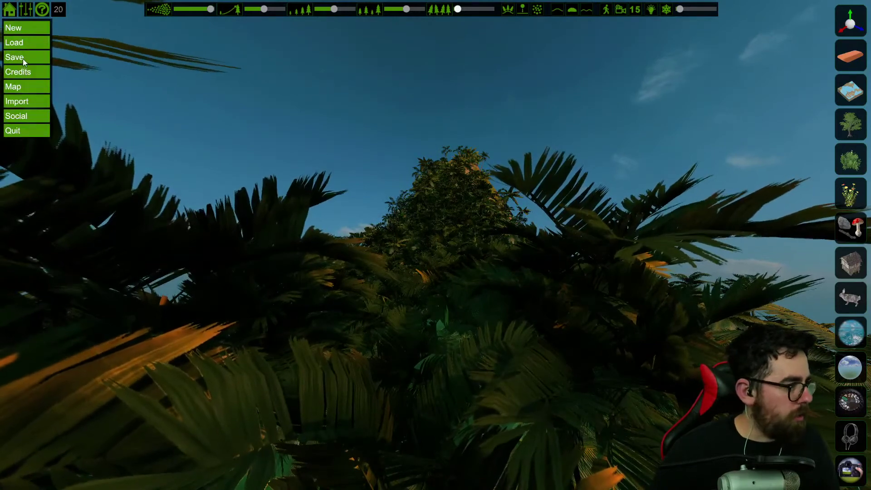
{"action": "left_click", "coordinate": [22, 58]}
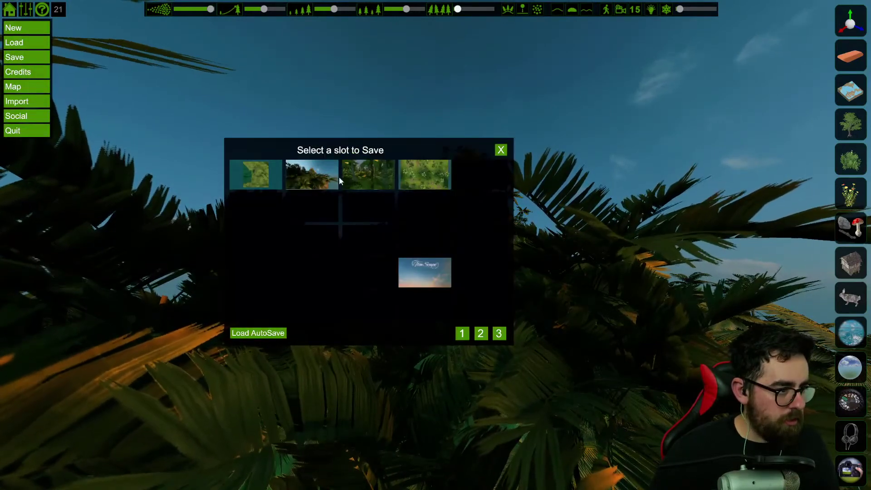
{"action": "left_click", "coordinate": [319, 180]}
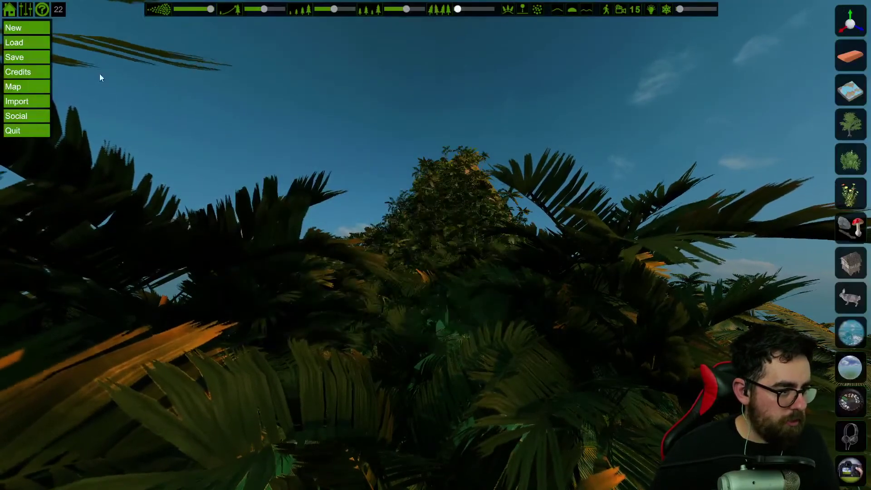
{"action": "left_click", "coordinate": [27, 130]}
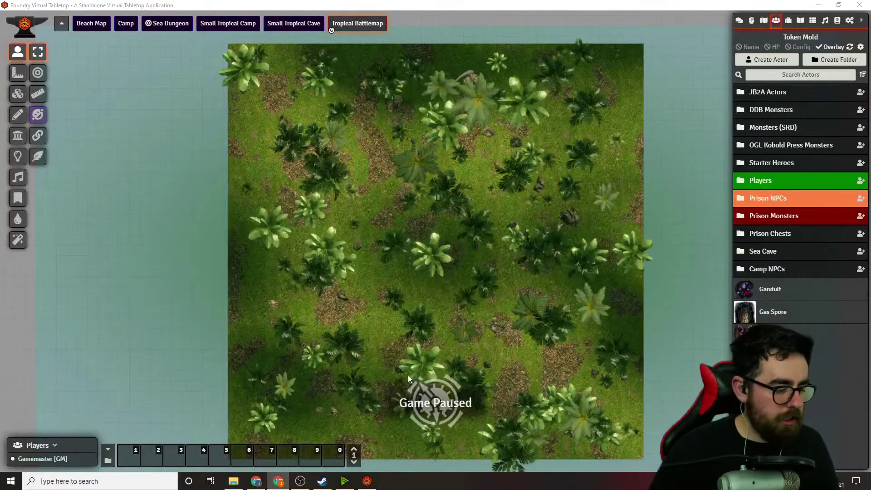
In Foundry Virtual Tabletop, create a journal entry named Tropical Mountain Image
{"action": "left_click", "coordinate": [800, 22]}
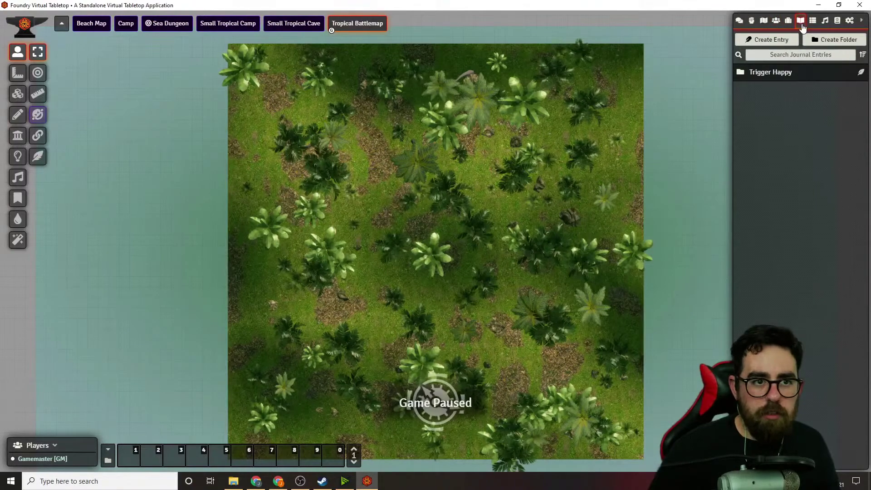
{"action": "left_click", "coordinate": [756, 45]}
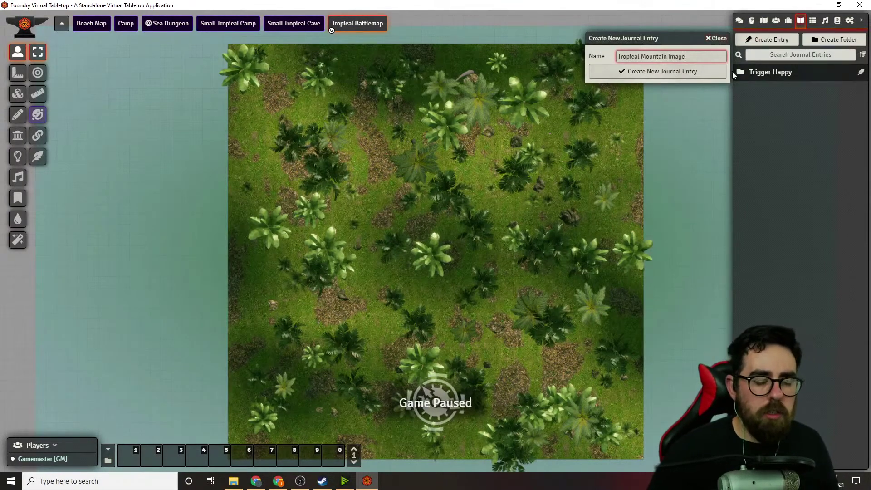
{"action": "left_click", "coordinate": [700, 73]}
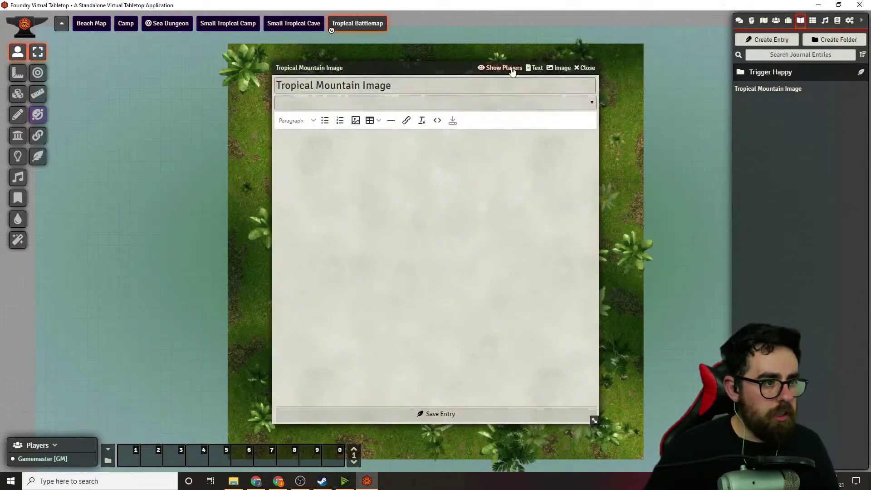
Upload Photo_1920x1080_2021-04-26_20-19-00.png from the FlowScape folder and set it as the journal entry's image
{"action": "left_click", "coordinate": [552, 69]}
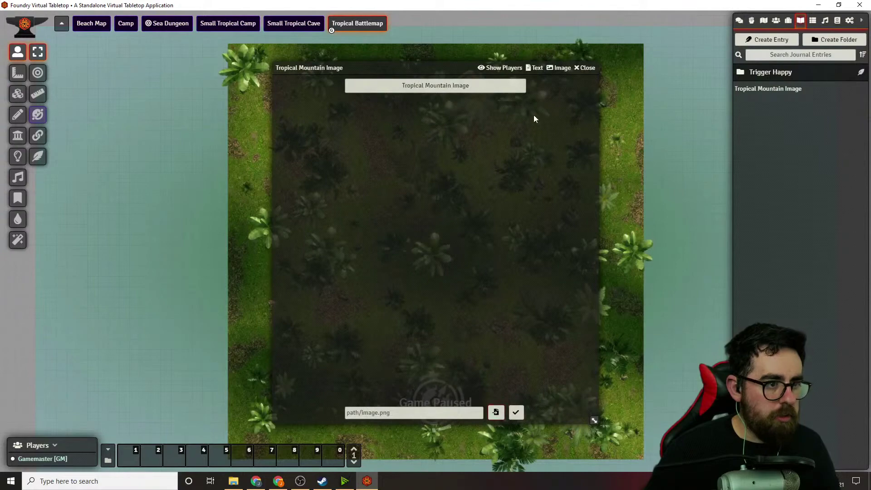
{"action": "left_click", "coordinate": [496, 412]}
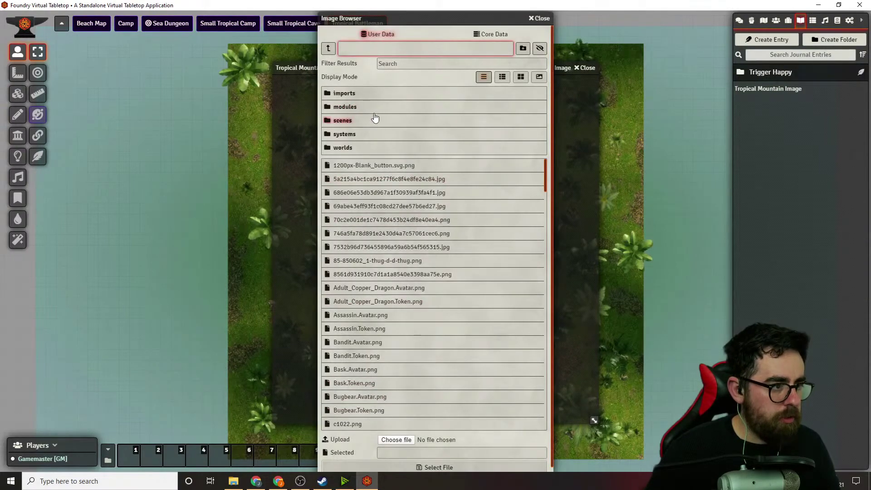
{"action": "left_click", "coordinate": [405, 441]}
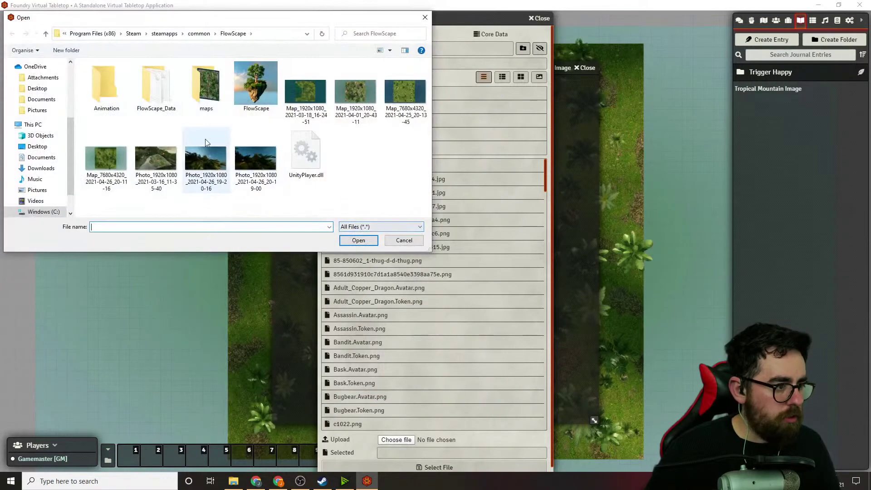
{"action": "left_click", "coordinate": [255, 159]}
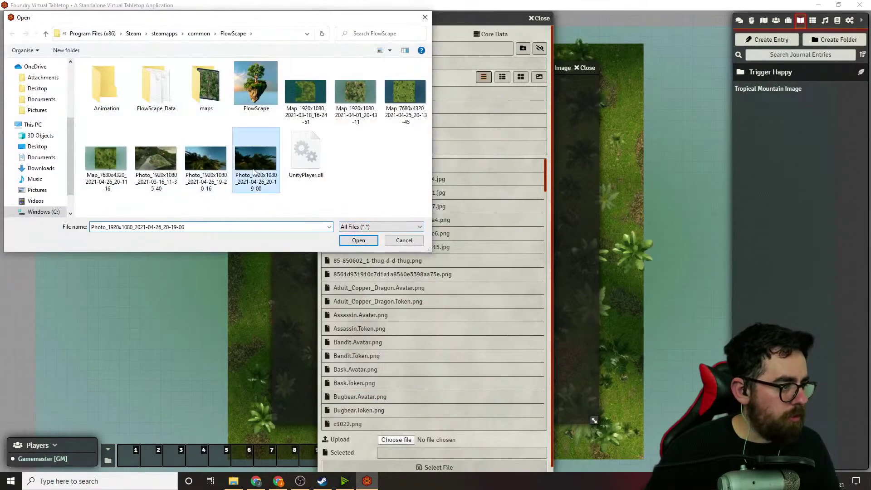
{"action": "left_click", "coordinate": [358, 241]}
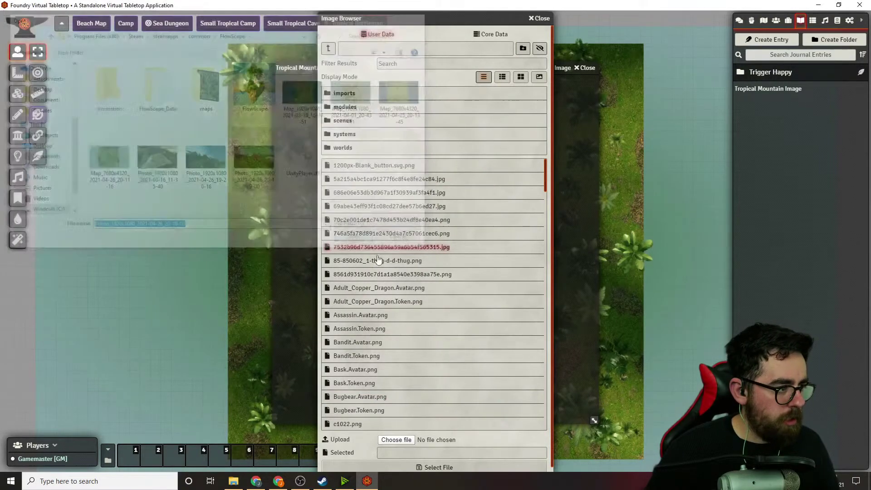
{"action": "left_click", "coordinate": [434, 468]}
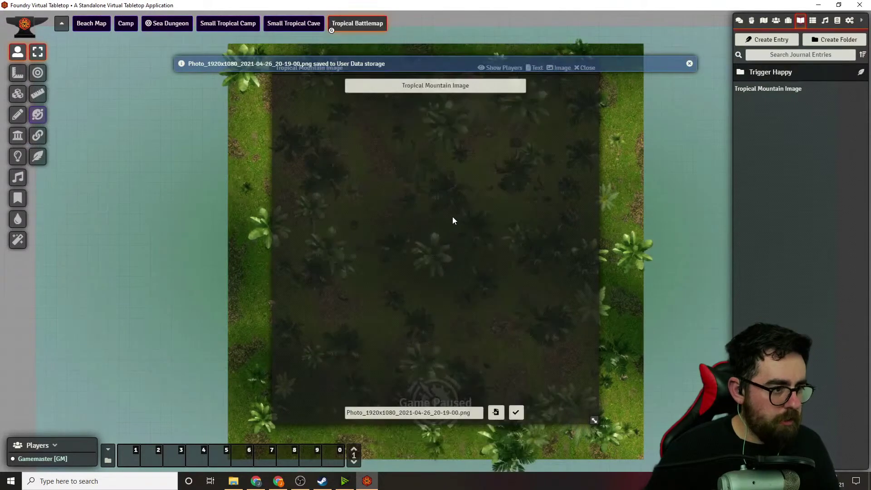
{"action": "left_click", "coordinate": [516, 412]}
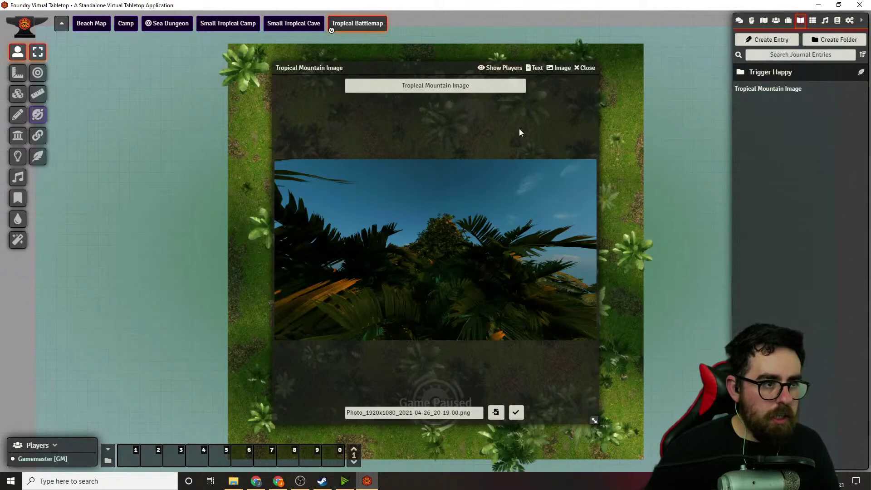
Show the Tropical Mountain Image to all players and close the journal entry
{"action": "left_click", "coordinate": [501, 68]}
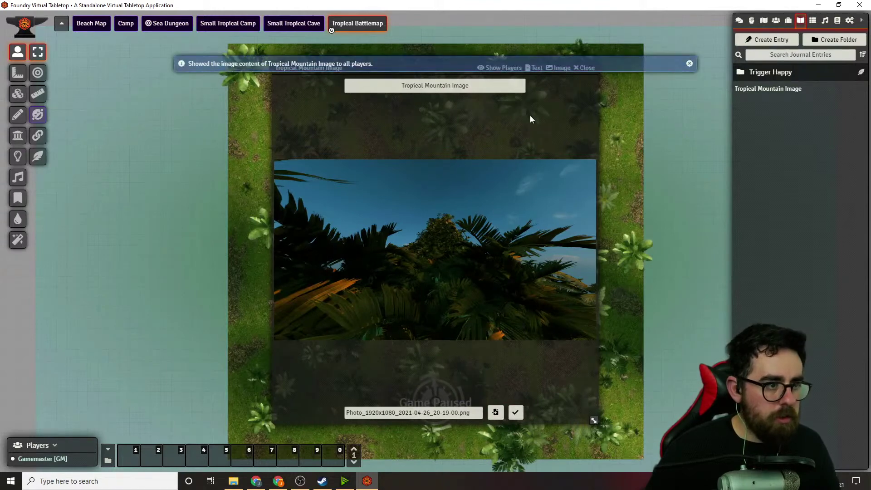
{"action": "left_click", "coordinate": [584, 68]}
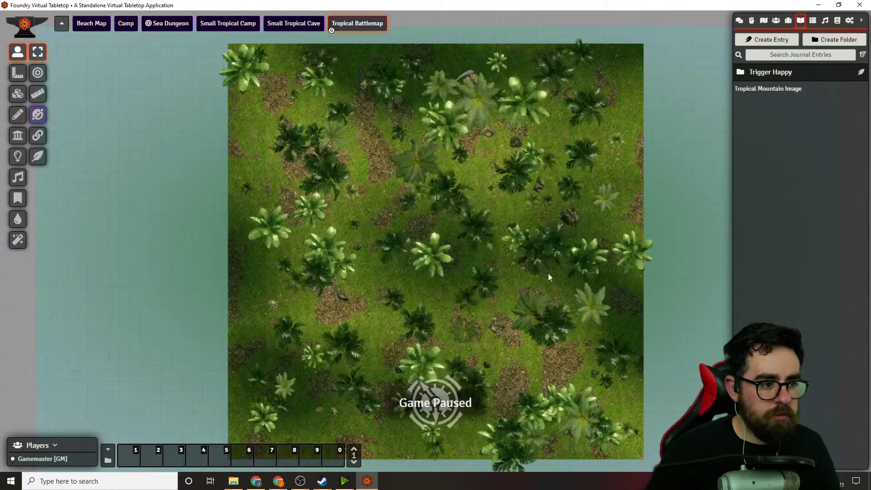
Examine the Tropical Battlemap scene up close and as a whole
{"action": "scroll", "coordinate": [519, 235], "scroll_direction": "up", "scroll_amount": 1}
{"action": "scroll", "coordinate": [519, 235], "scroll_direction": "down", "scroll_amount": 3}
{"action": "scroll", "coordinate": [514, 254], "scroll_direction": "down", "scroll_amount": 1}
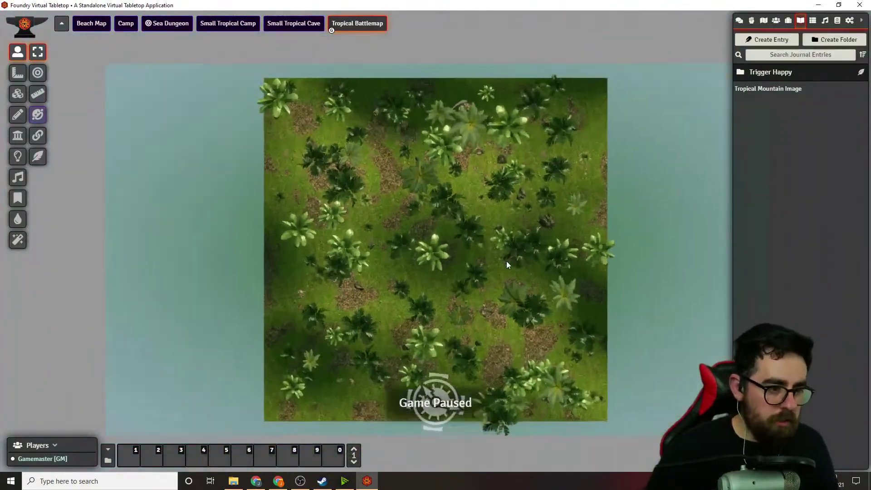
{"action": "scroll", "coordinate": [506, 261], "scroll_direction": "up", "scroll_amount": 3}
{"action": "scroll", "coordinate": [506, 261], "scroll_direction": "down", "scroll_amount": 2}
{"action": "scroll", "coordinate": [500, 255], "scroll_direction": "up", "scroll_amount": 1}
{"action": "scroll", "coordinate": [499, 251], "scroll_direction": "up", "scroll_amount": 2}
{"action": "scroll", "coordinate": [498, 252], "scroll_direction": "down", "scroll_amount": 4}
{"action": "scroll", "coordinate": [493, 253], "scroll_direction": "down", "scroll_amount": 2}
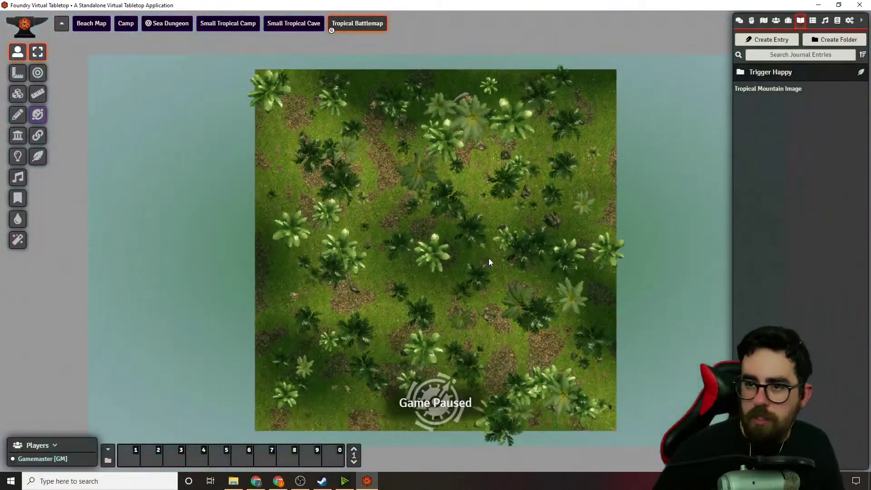
{"action": "scroll", "coordinate": [475, 252], "scroll_direction": "up", "scroll_amount": 3}
{"action": "scroll", "coordinate": [366, 212], "scroll_direction": "up", "scroll_amount": 1}
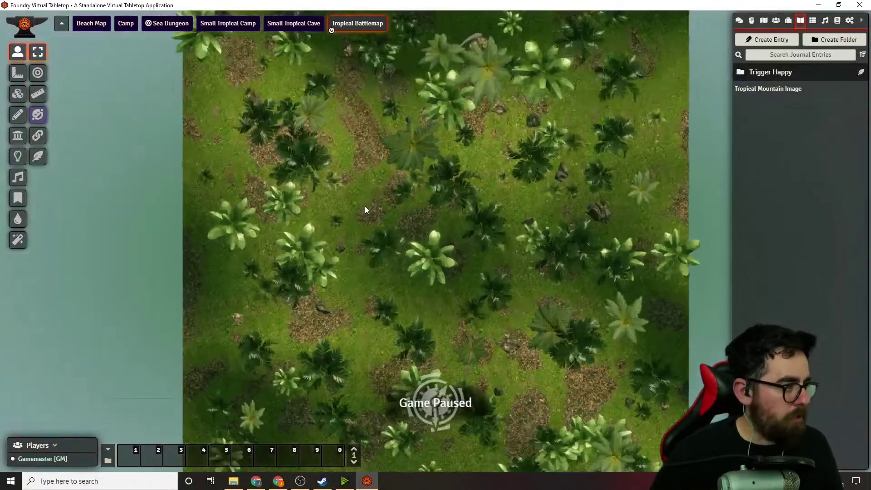
{"action": "scroll", "coordinate": [364, 207], "scroll_direction": "down", "scroll_amount": 4}
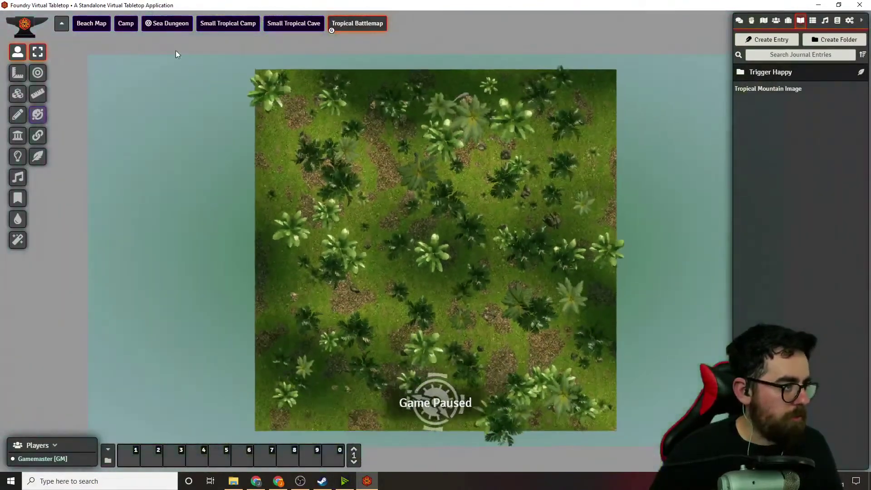
Look through the Sea Dungeon, Small Tropical Camp, Small Tropical Cave, Tropical Battlemap and Camp scenes, ending on Sea Dungeon
{"action": "left_click", "coordinate": [167, 23]}
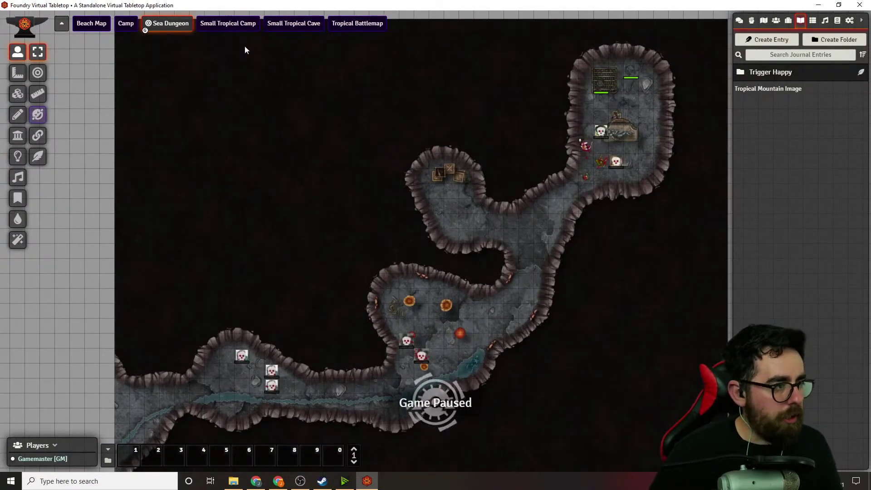
{"action": "left_click", "coordinate": [243, 26]}
{"action": "left_click", "coordinate": [293, 23]}
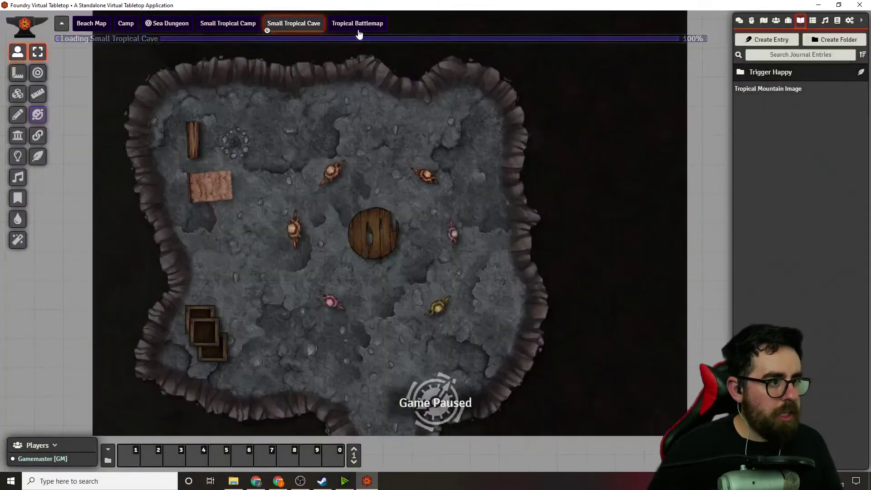
{"action": "left_click", "coordinate": [357, 23]}
{"action": "left_click", "coordinate": [202, 23]}
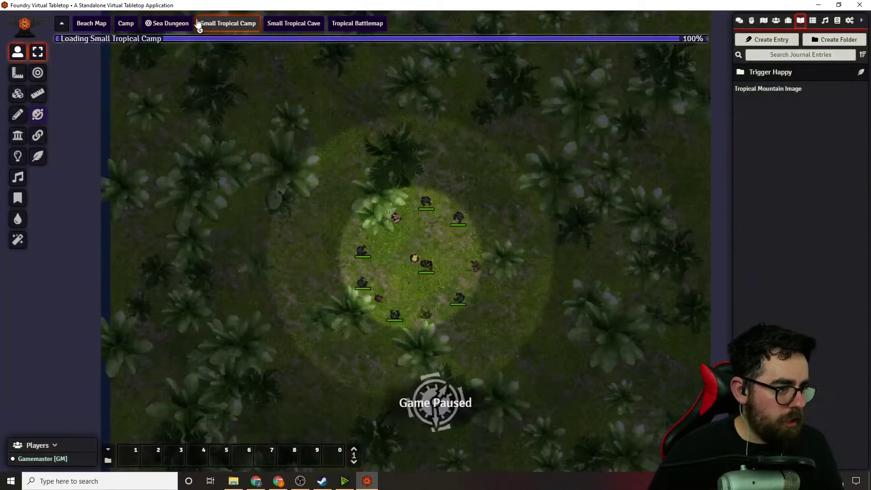
{"action": "left_click", "coordinate": [176, 24]}
{"action": "left_click", "coordinate": [124, 24]}
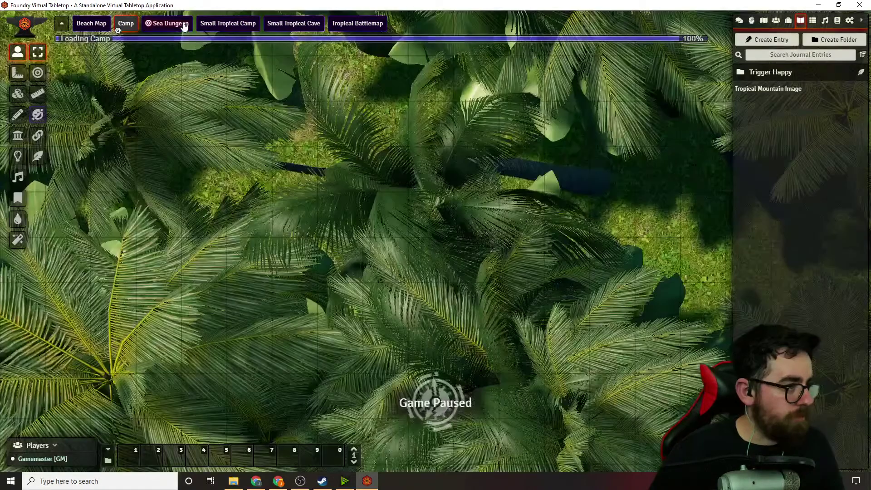
{"action": "left_click", "coordinate": [184, 25]}
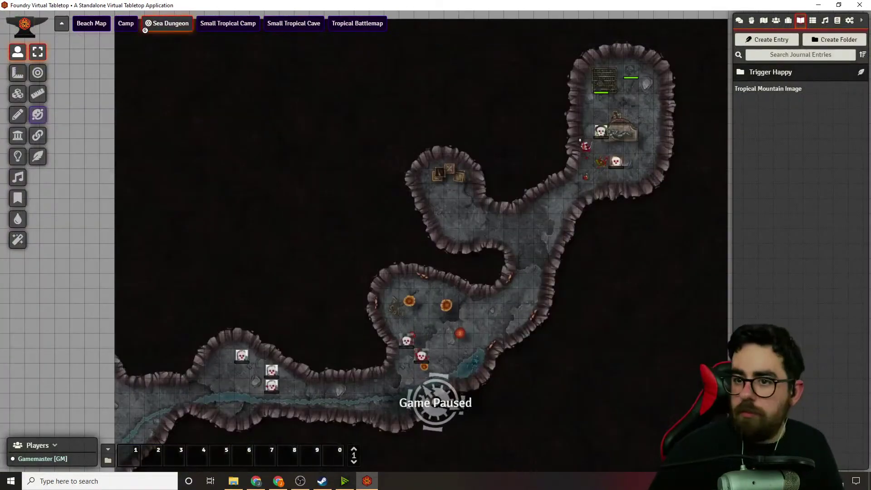